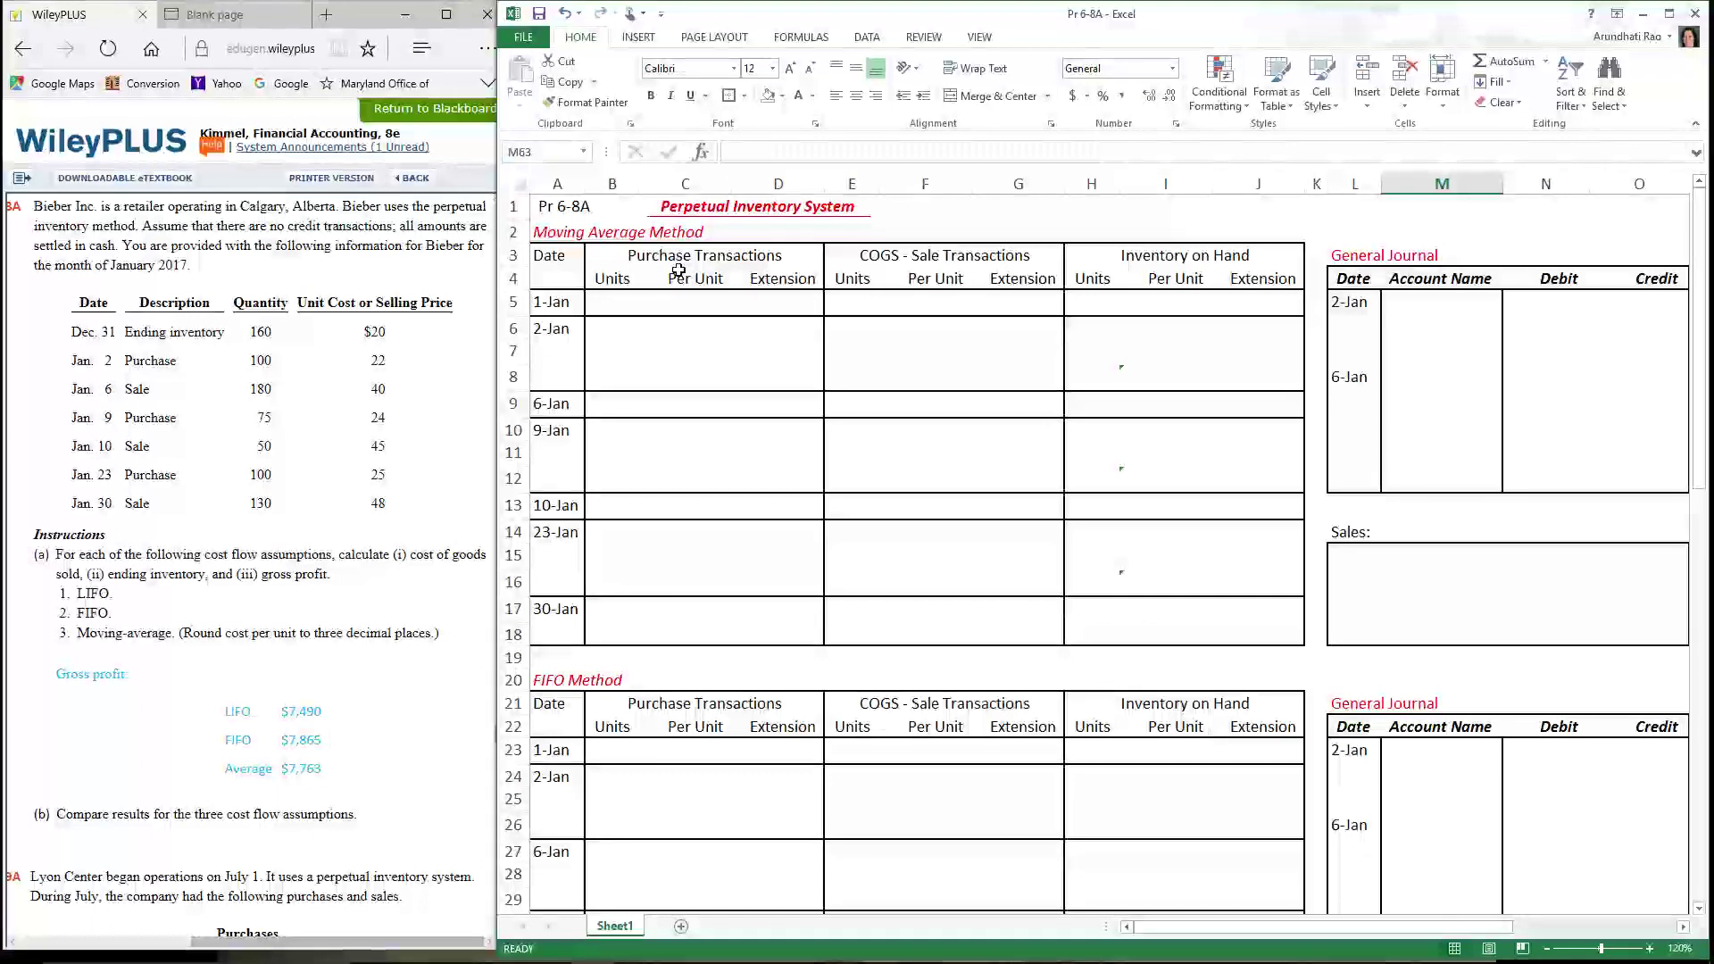
click(676, 267)
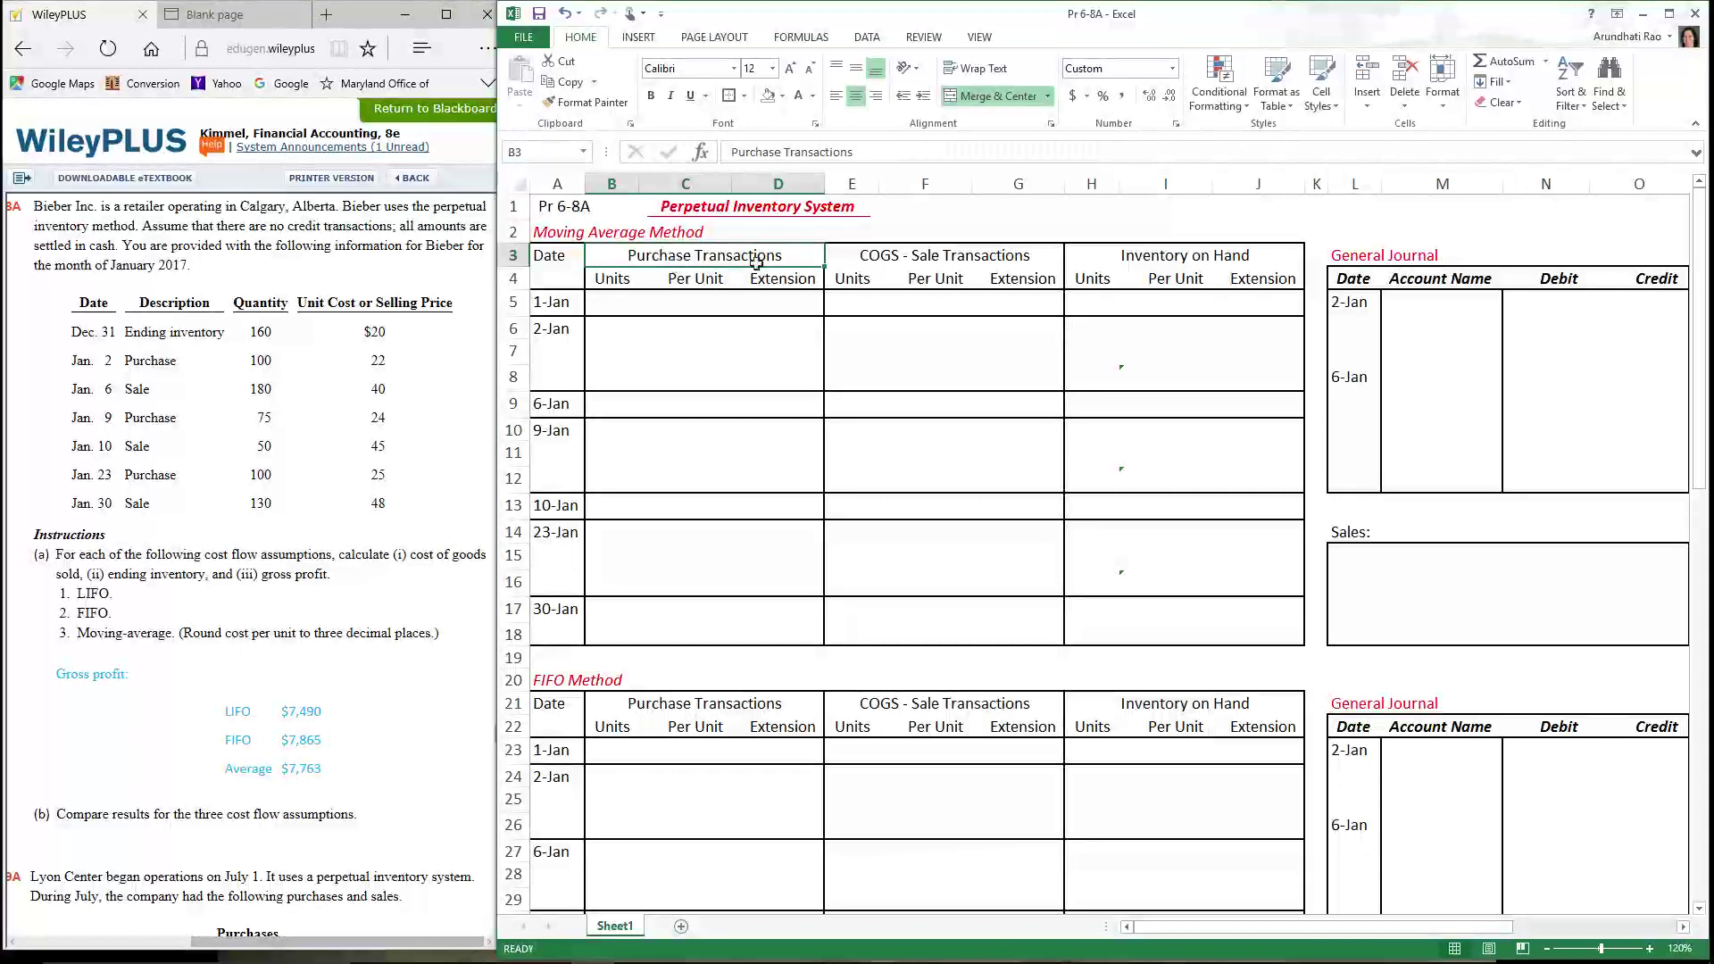
click(872, 265)
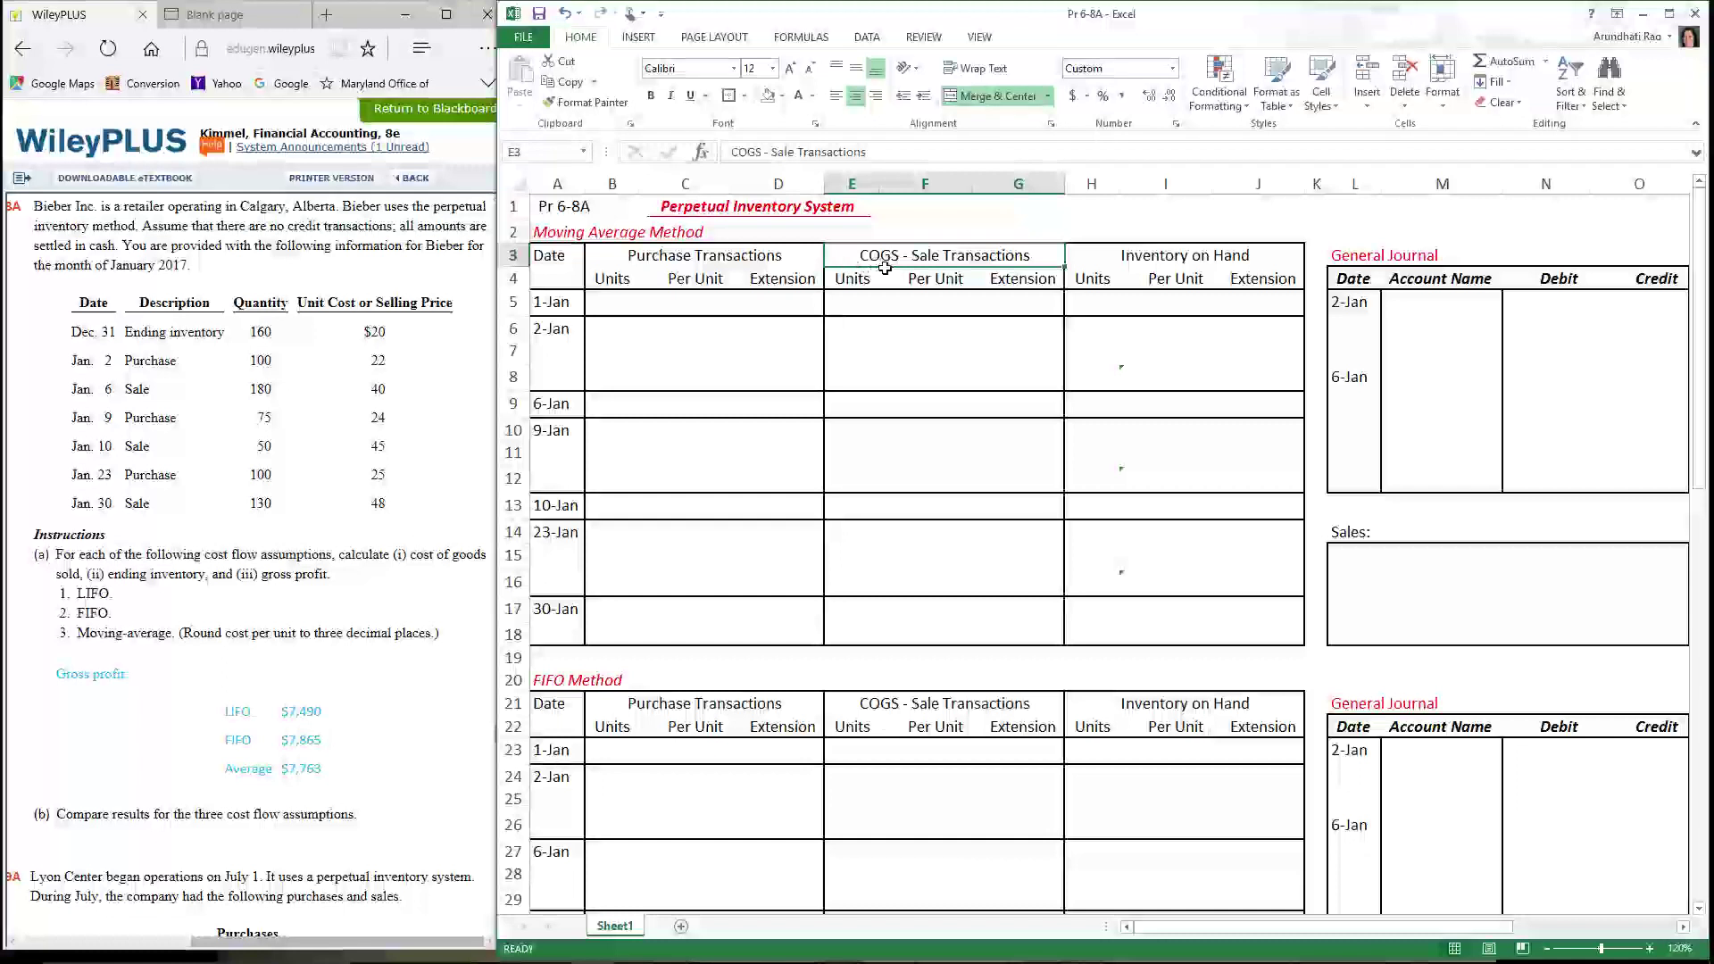
click(1135, 261)
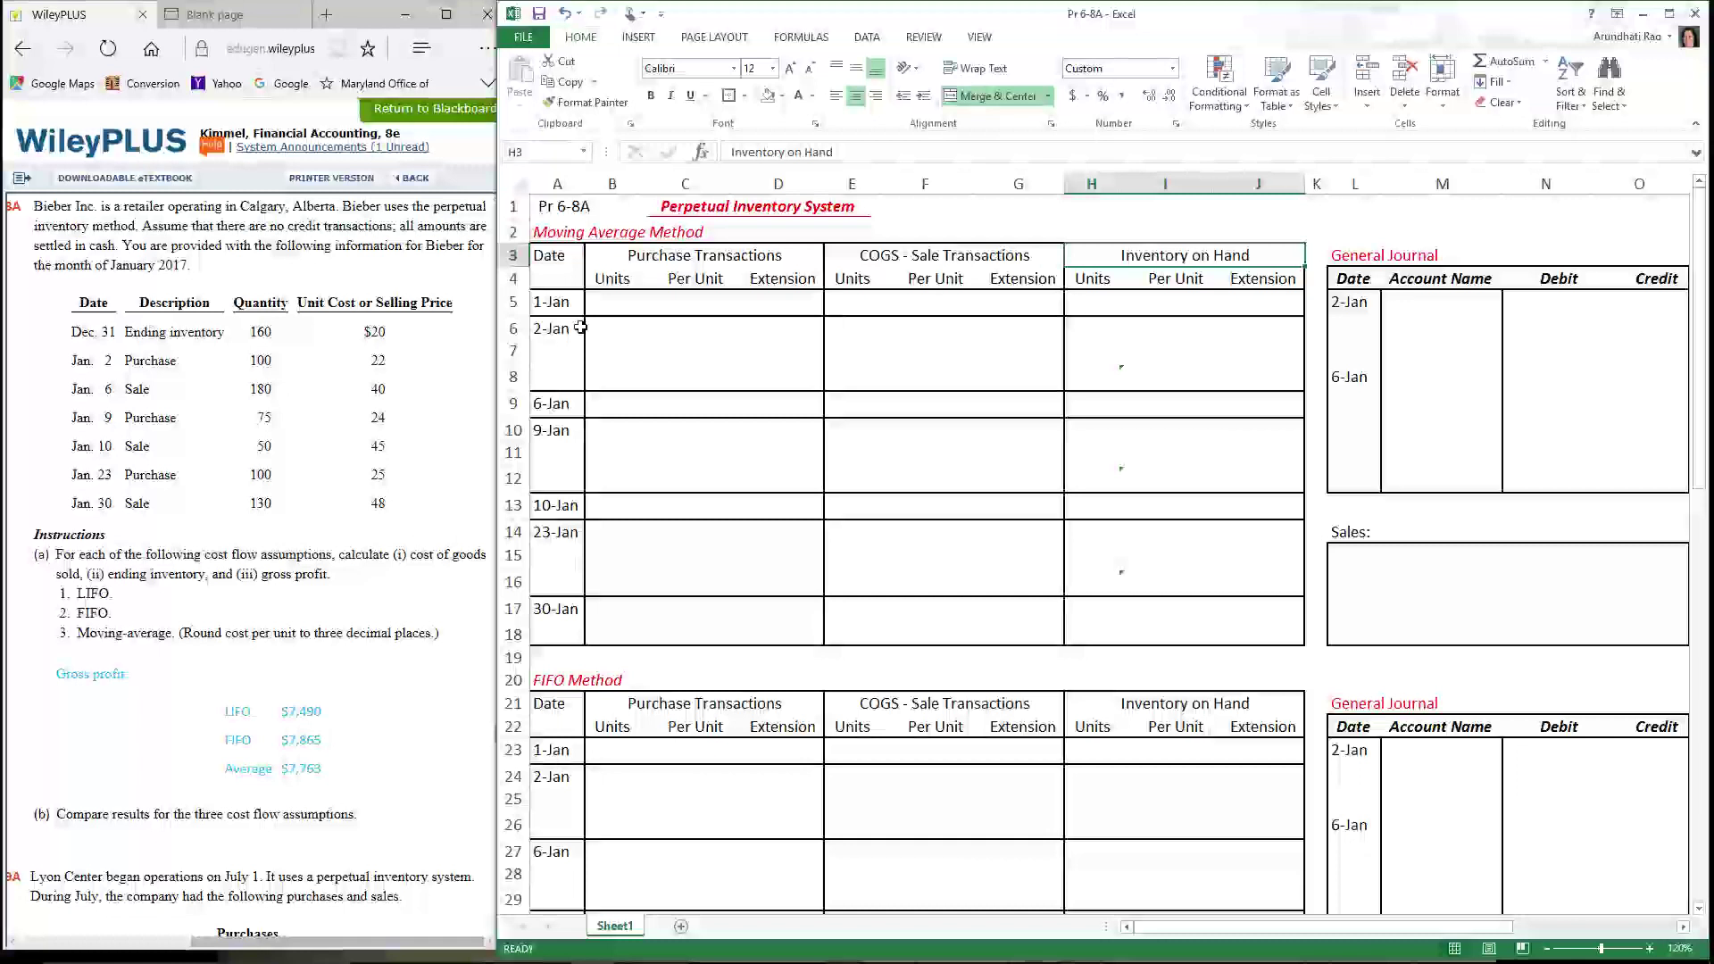
Apply the black font colour to the hidden 1-Jan Inventory on Hand entries in H5:J5 of the Moving Average table
click(558, 308)
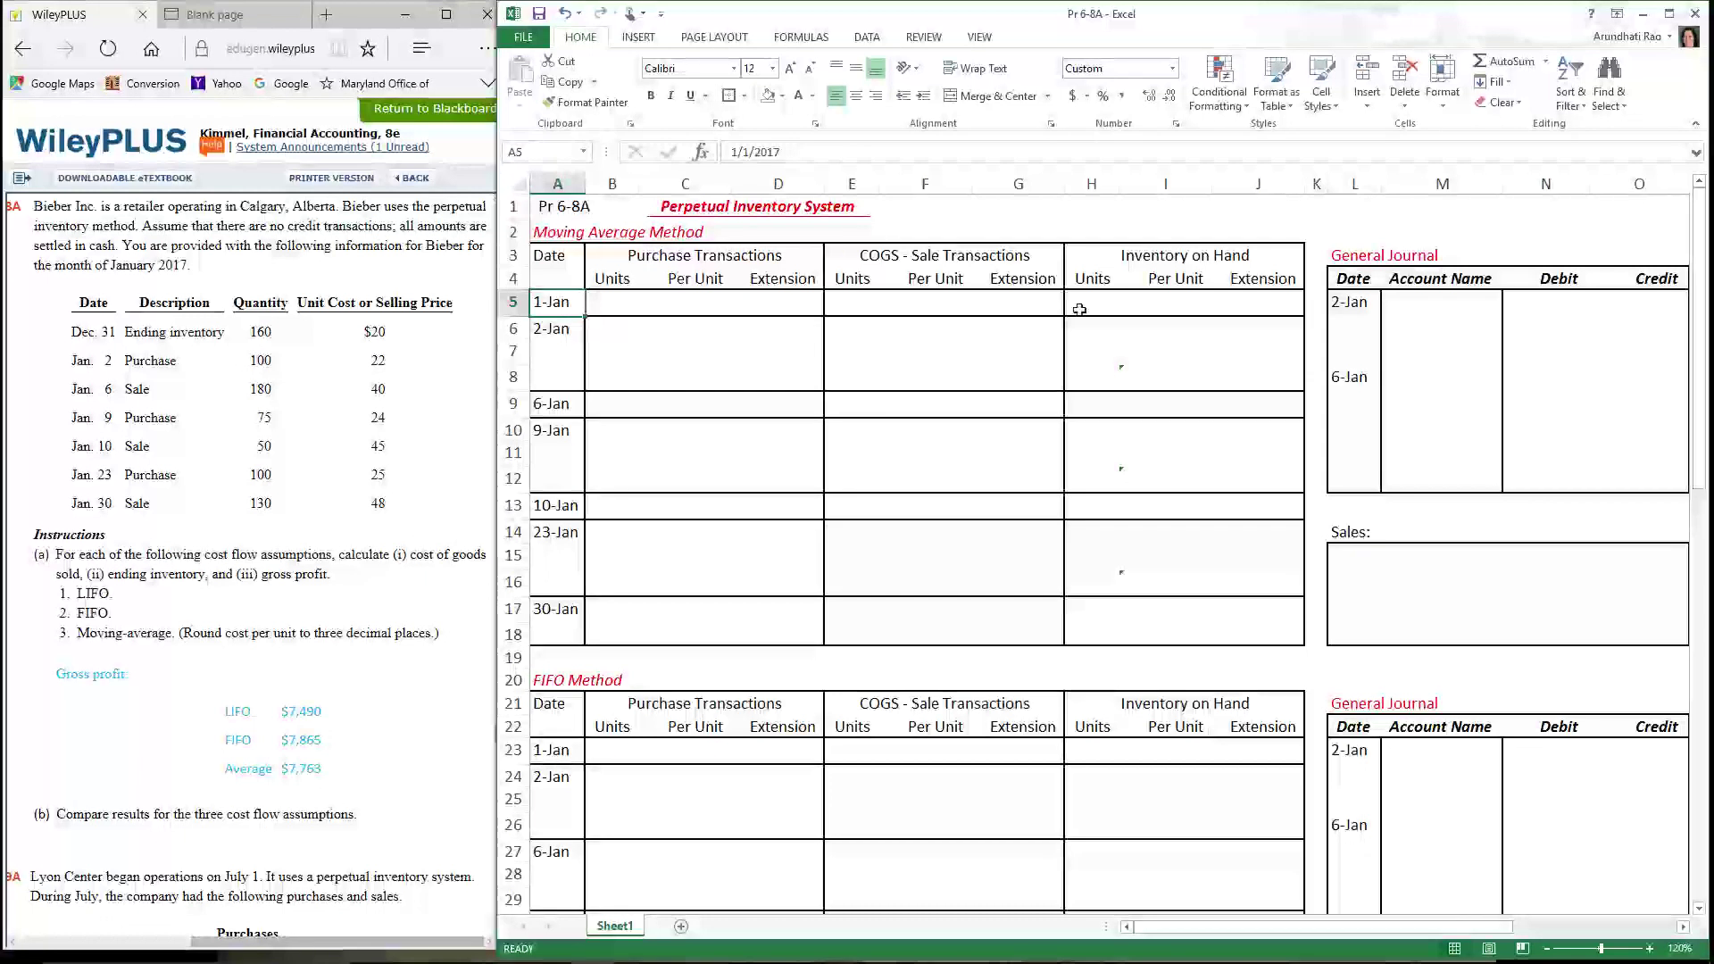
drag(1085, 305, 1246, 308)
click(690, 96)
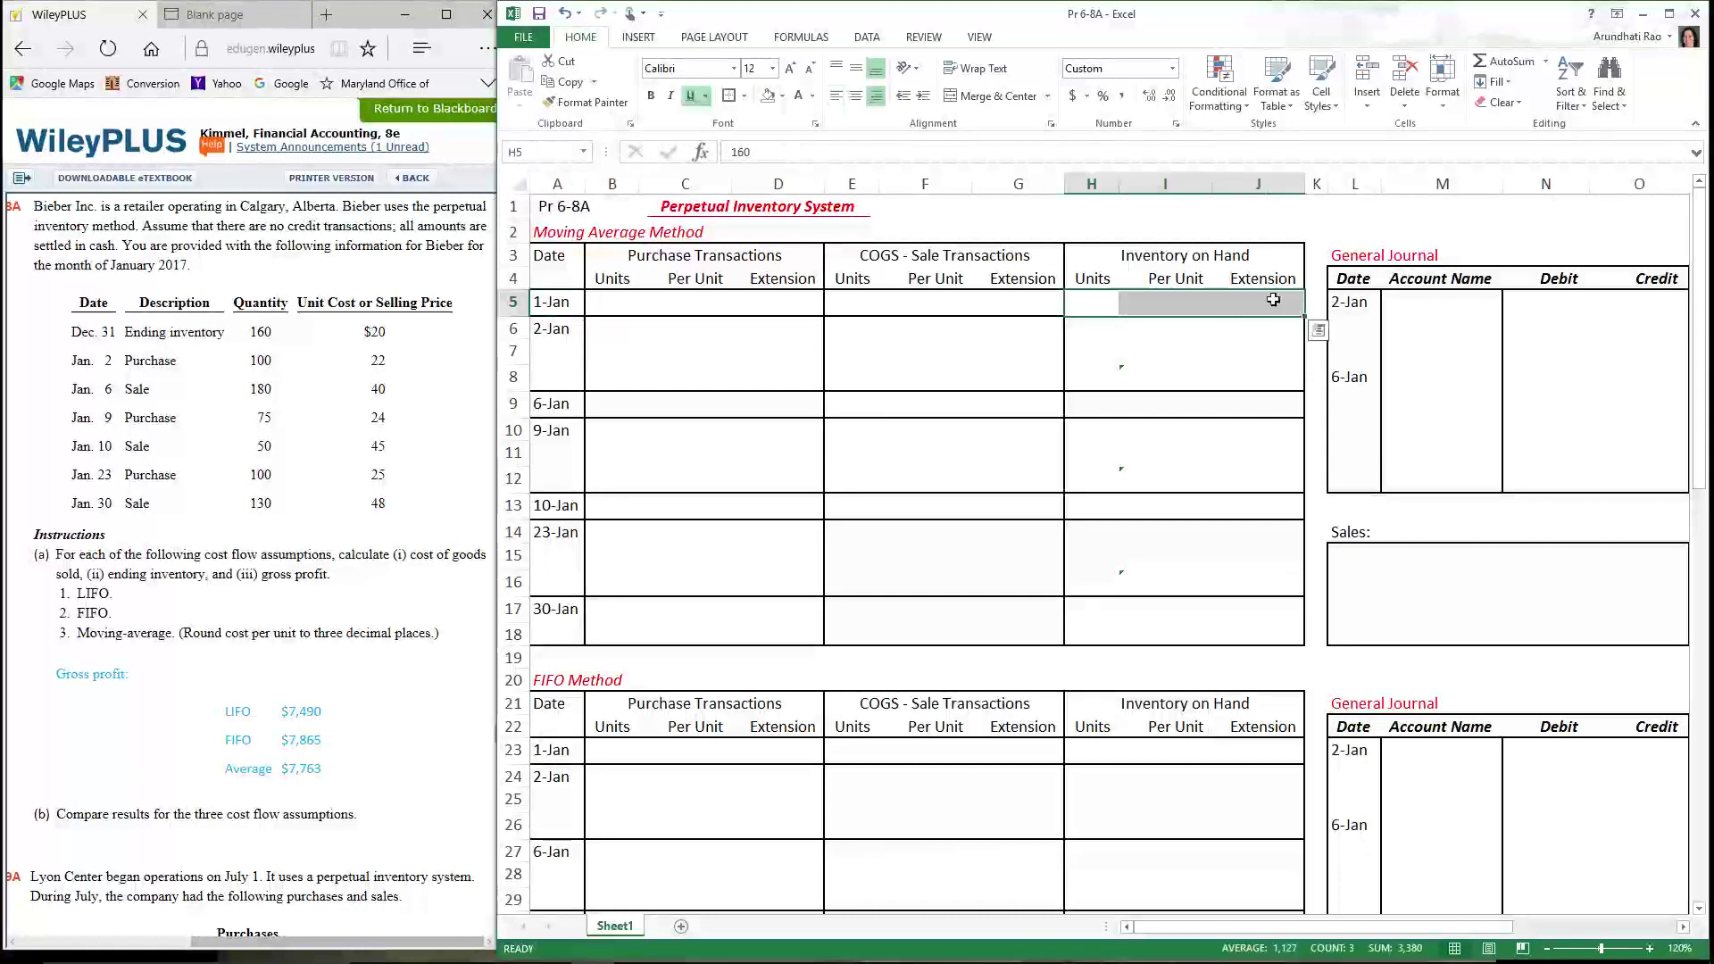
click(813, 95)
click(814, 119)
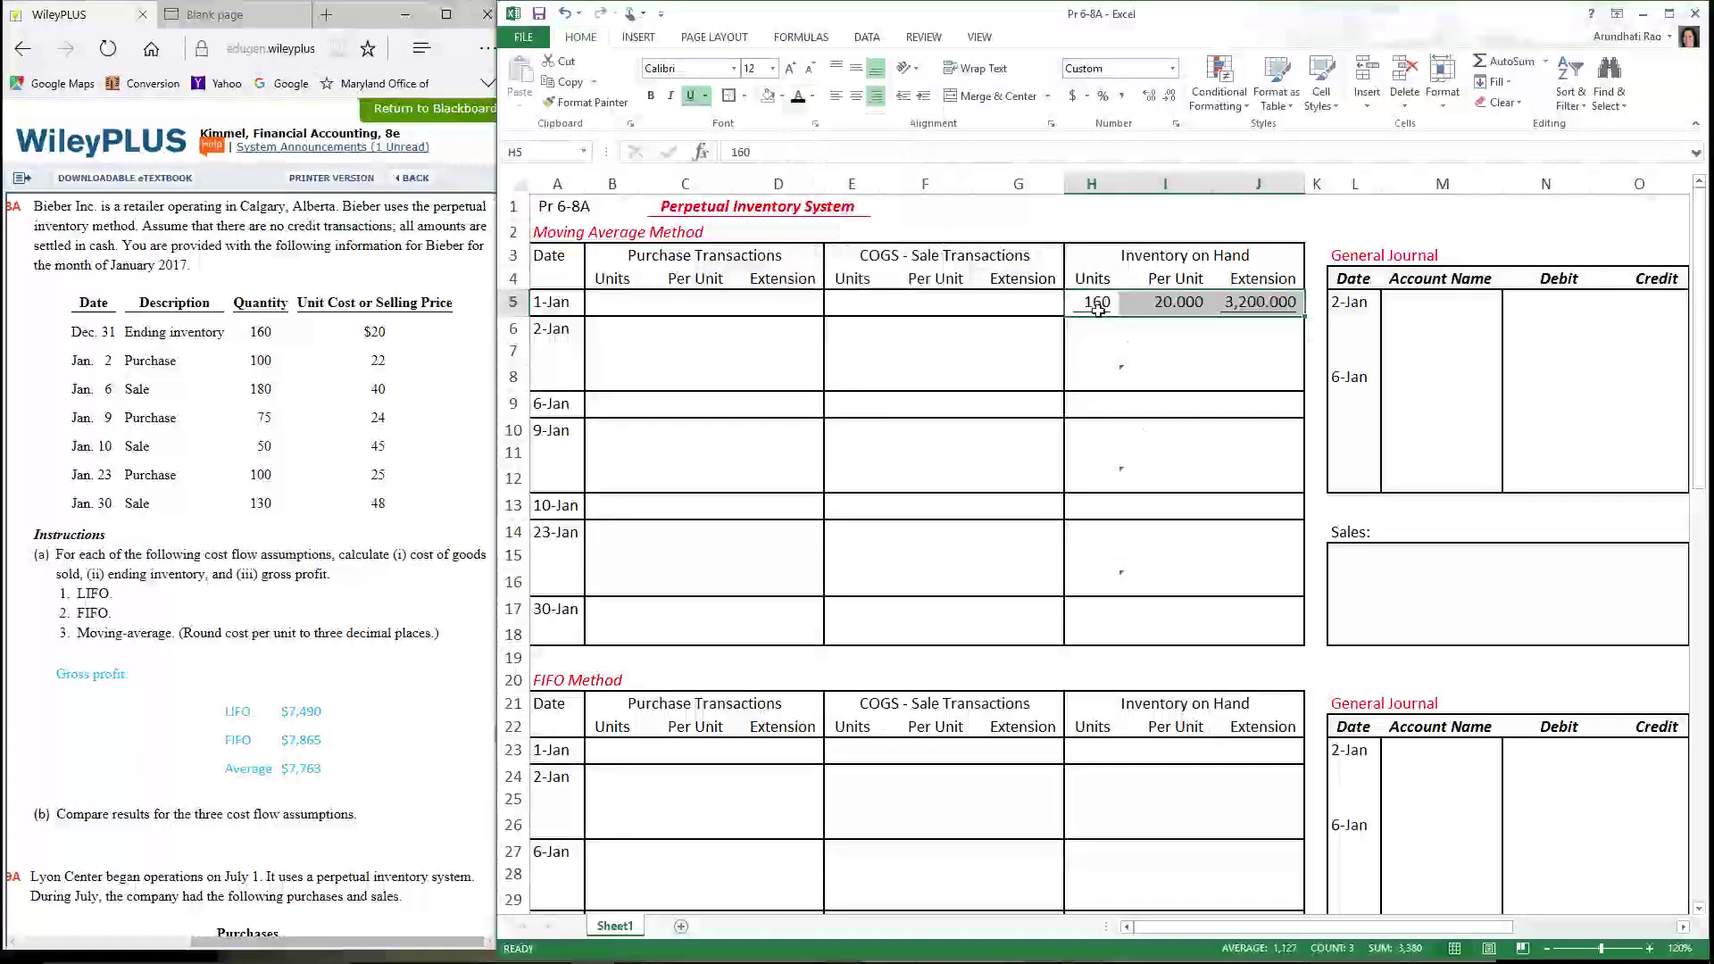
Apply the black font colour to the hidden 2-Jan Purchase Transactions entries in B6:D6
click(745, 329)
key(Left)
key(Left)
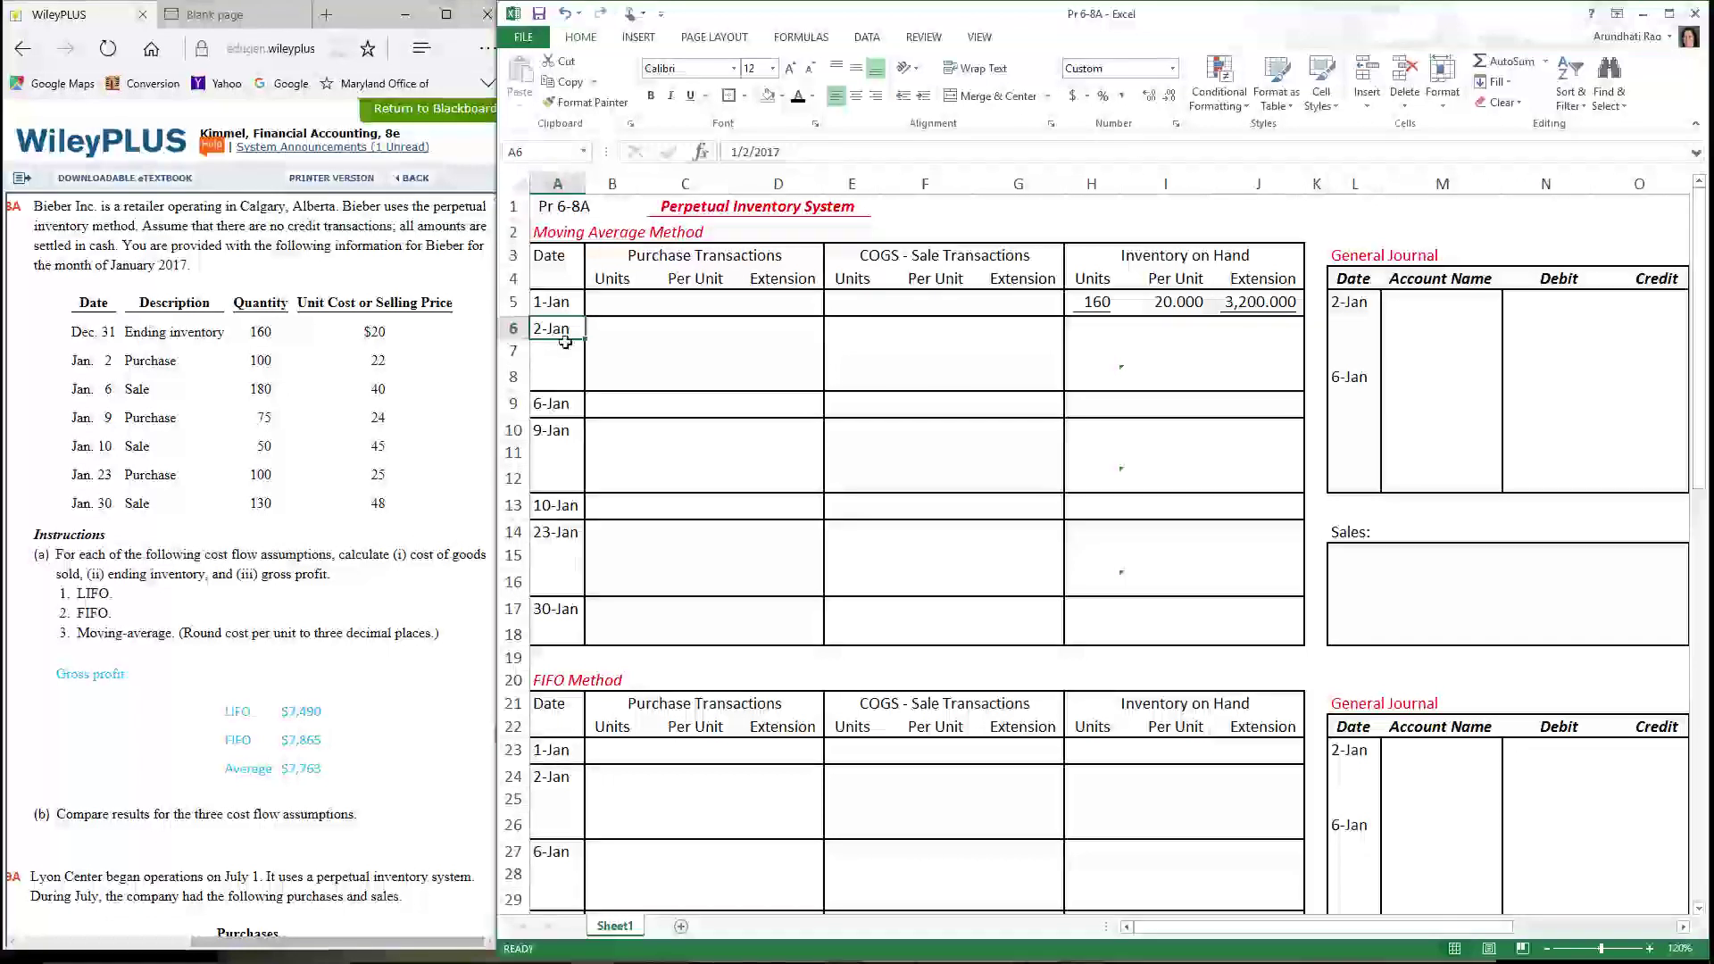
drag(616, 338, 768, 333)
key(ctrl+v)
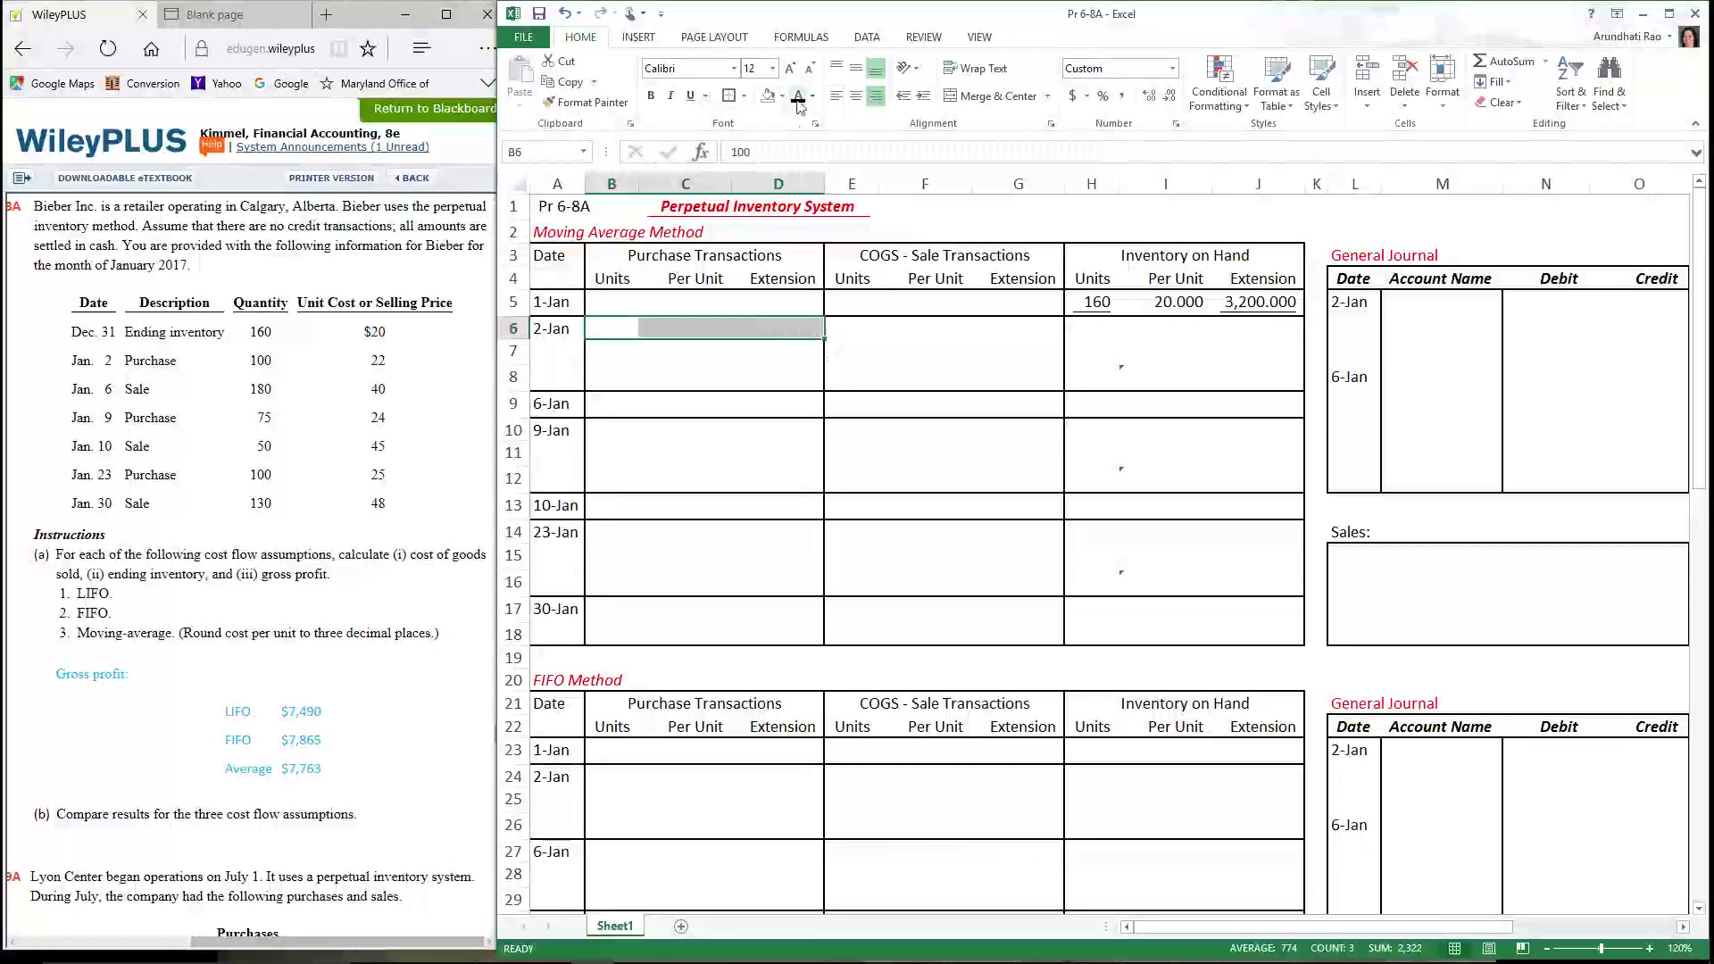
click(556, 360)
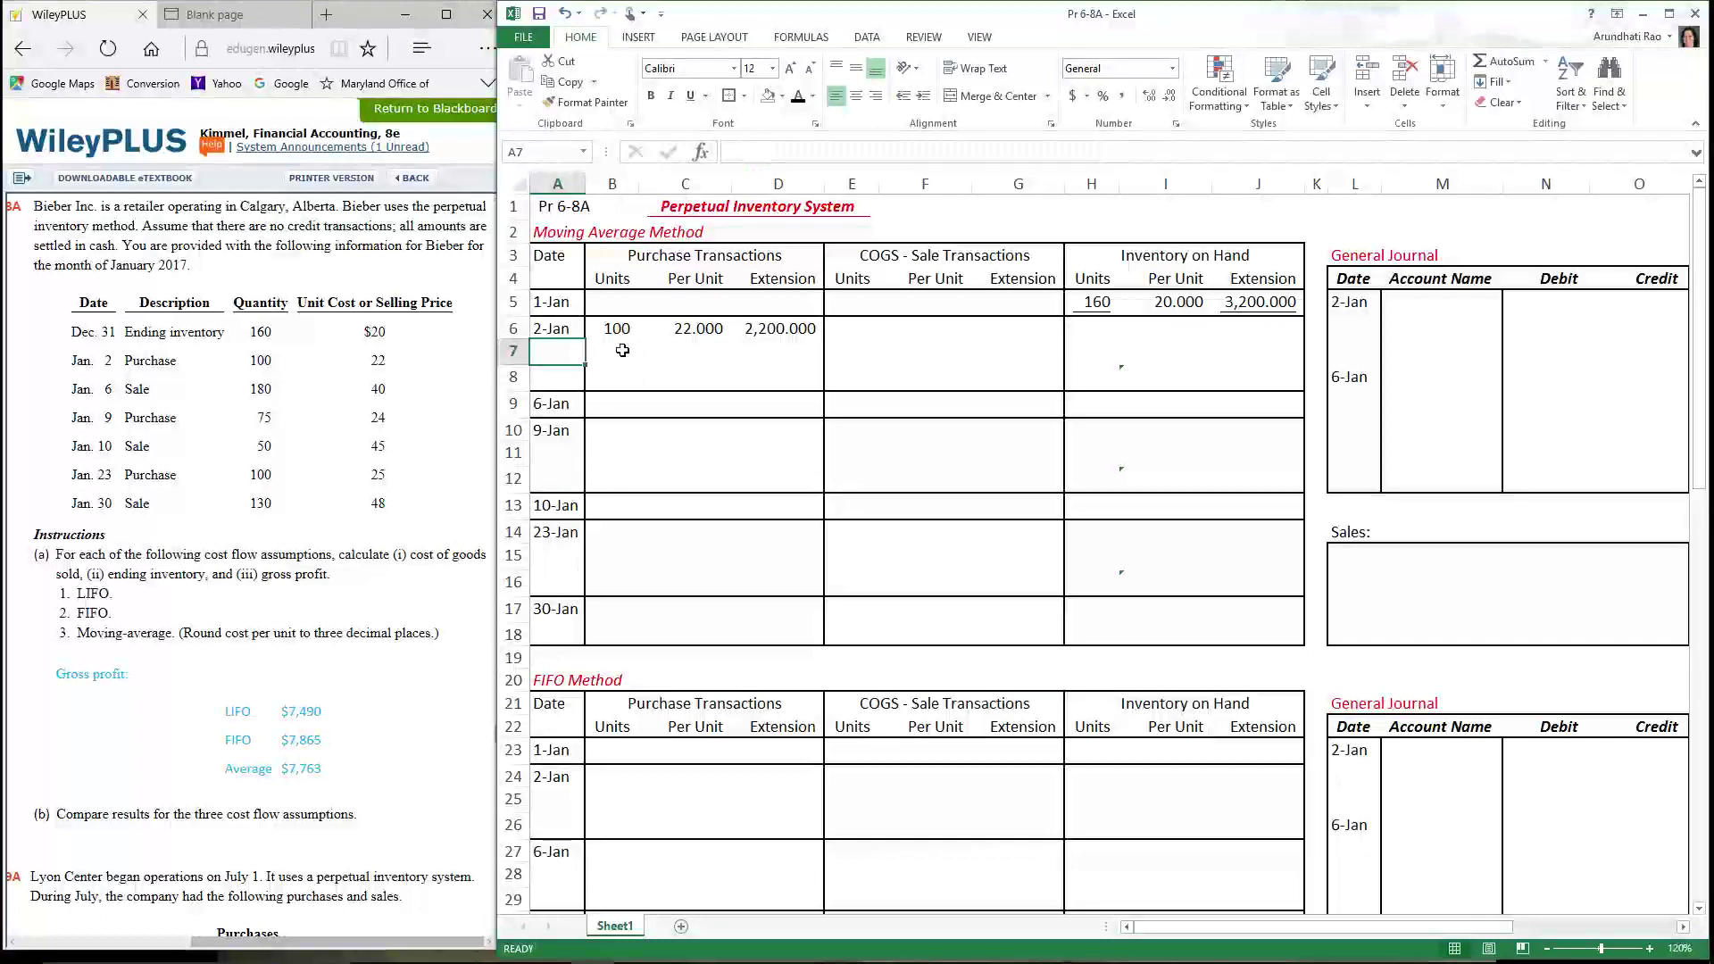
Apply the black font colour to the 2-Jan journal account names Inventory and Cash in M5:M6
drag(1417, 299, 1428, 328)
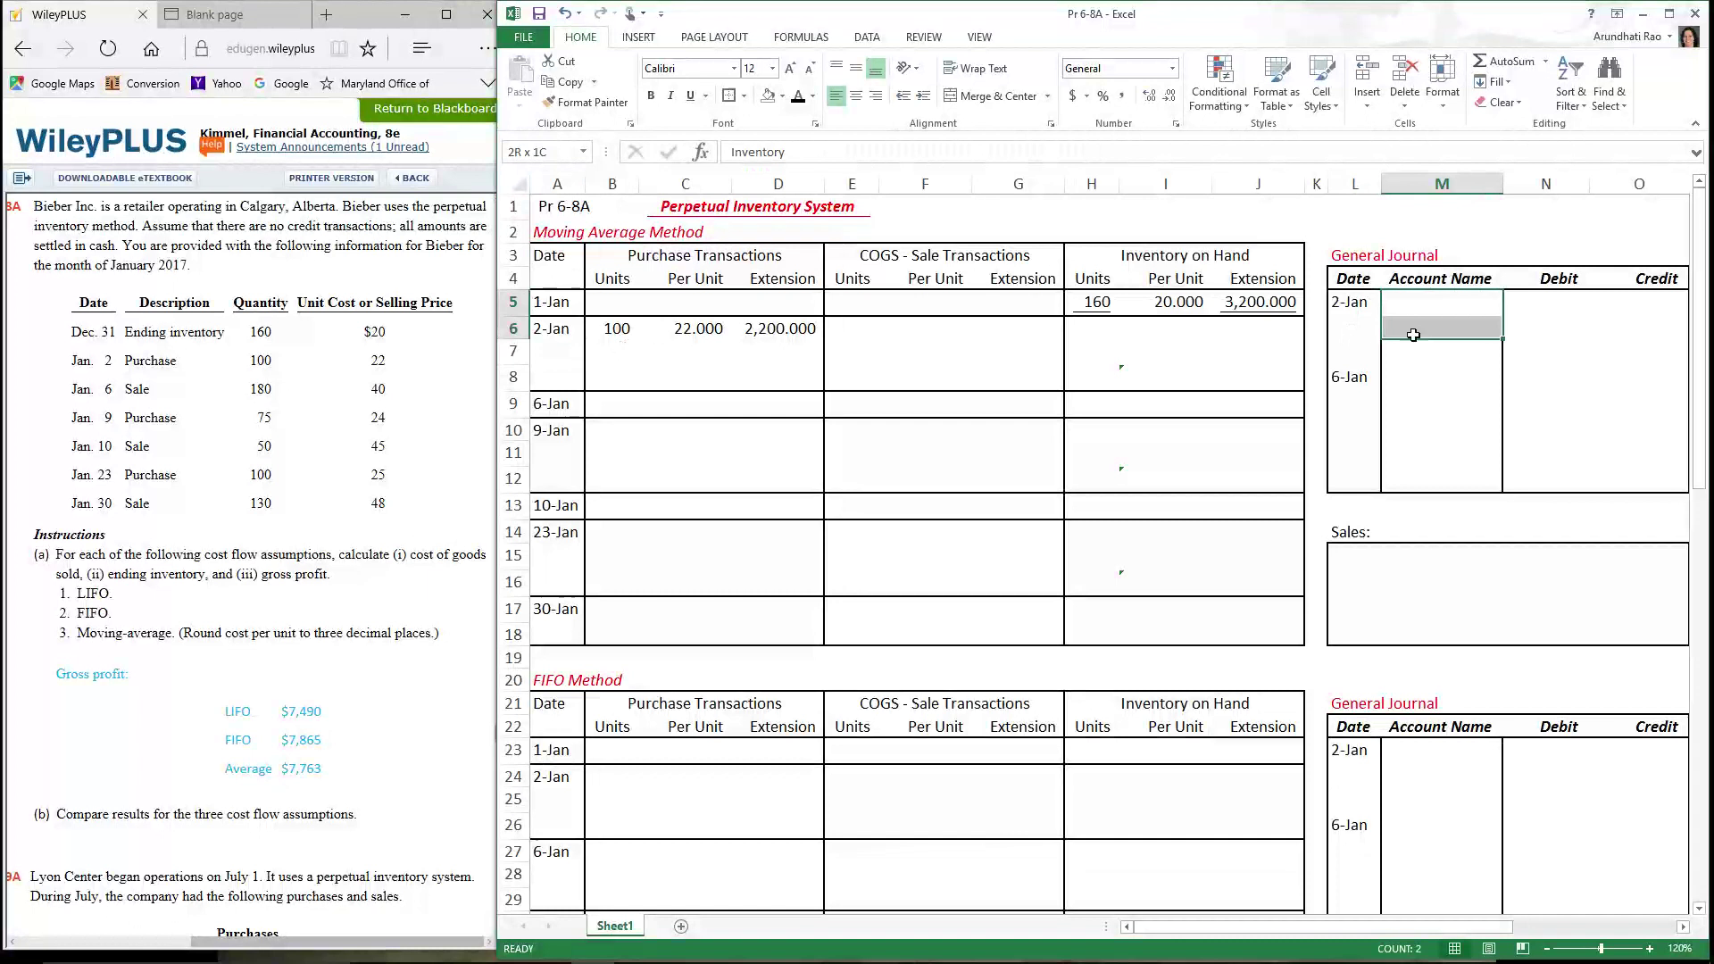
click(798, 98)
click(1409, 310)
click(1414, 332)
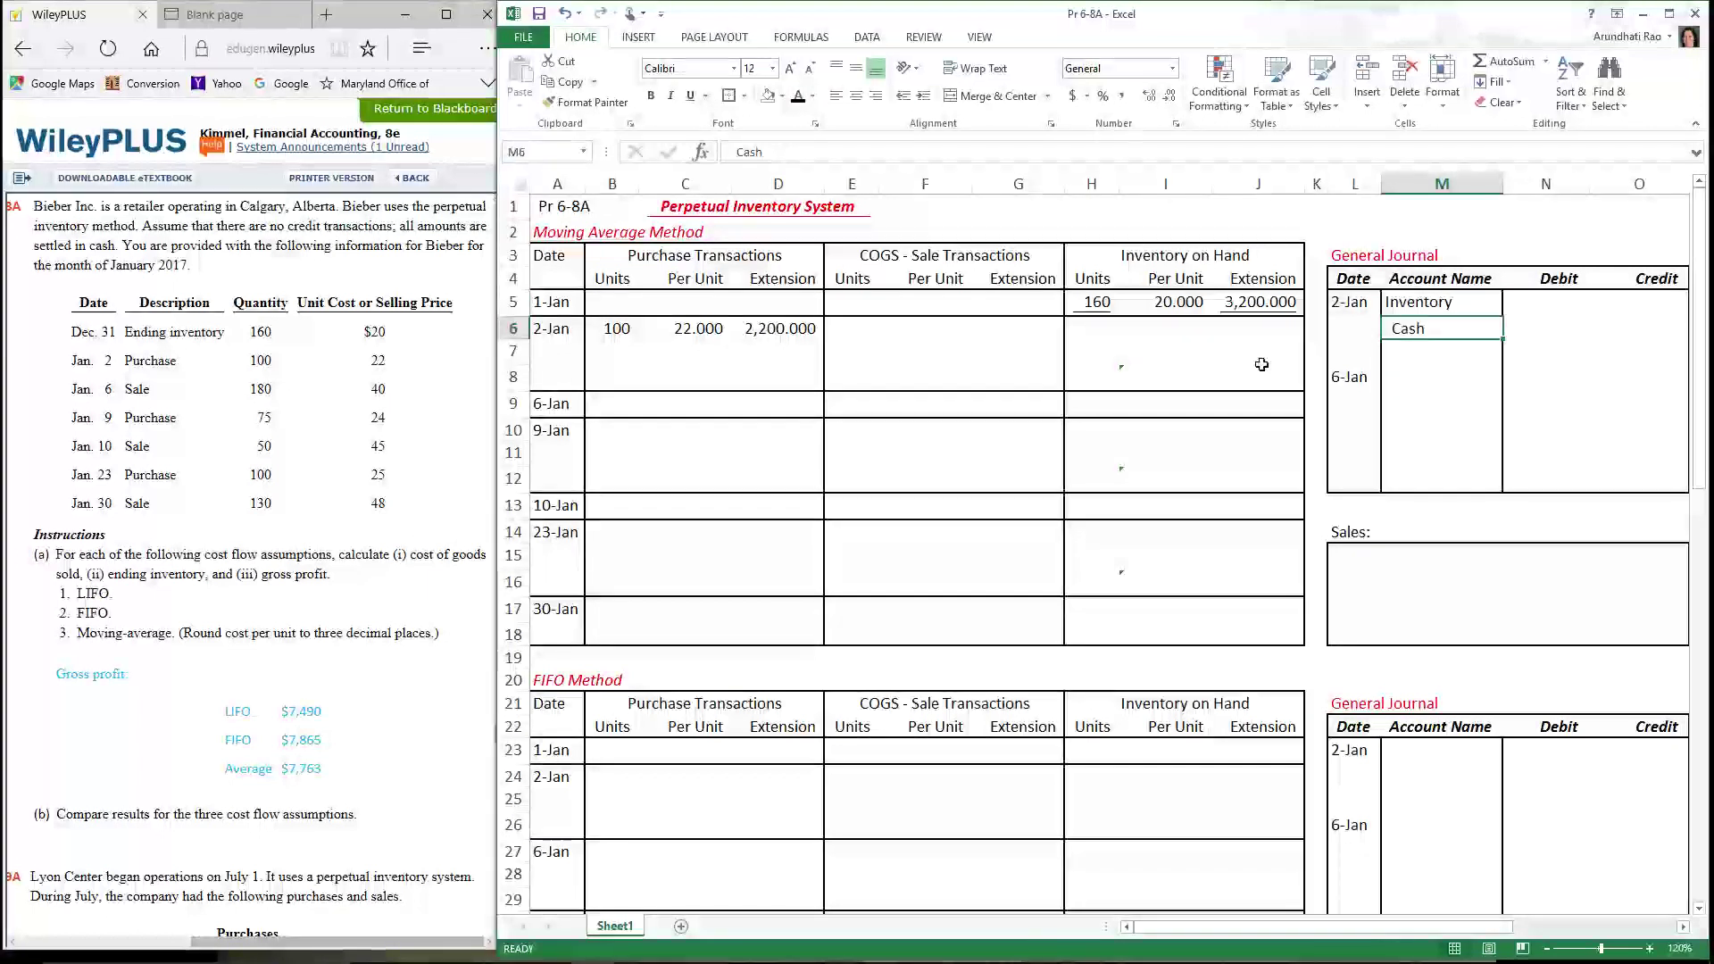
Apply the black font colour to the 2-Jan journal amounts in N5:O6 and autofit the width of the Debit column
drag(1537, 303, 1629, 331)
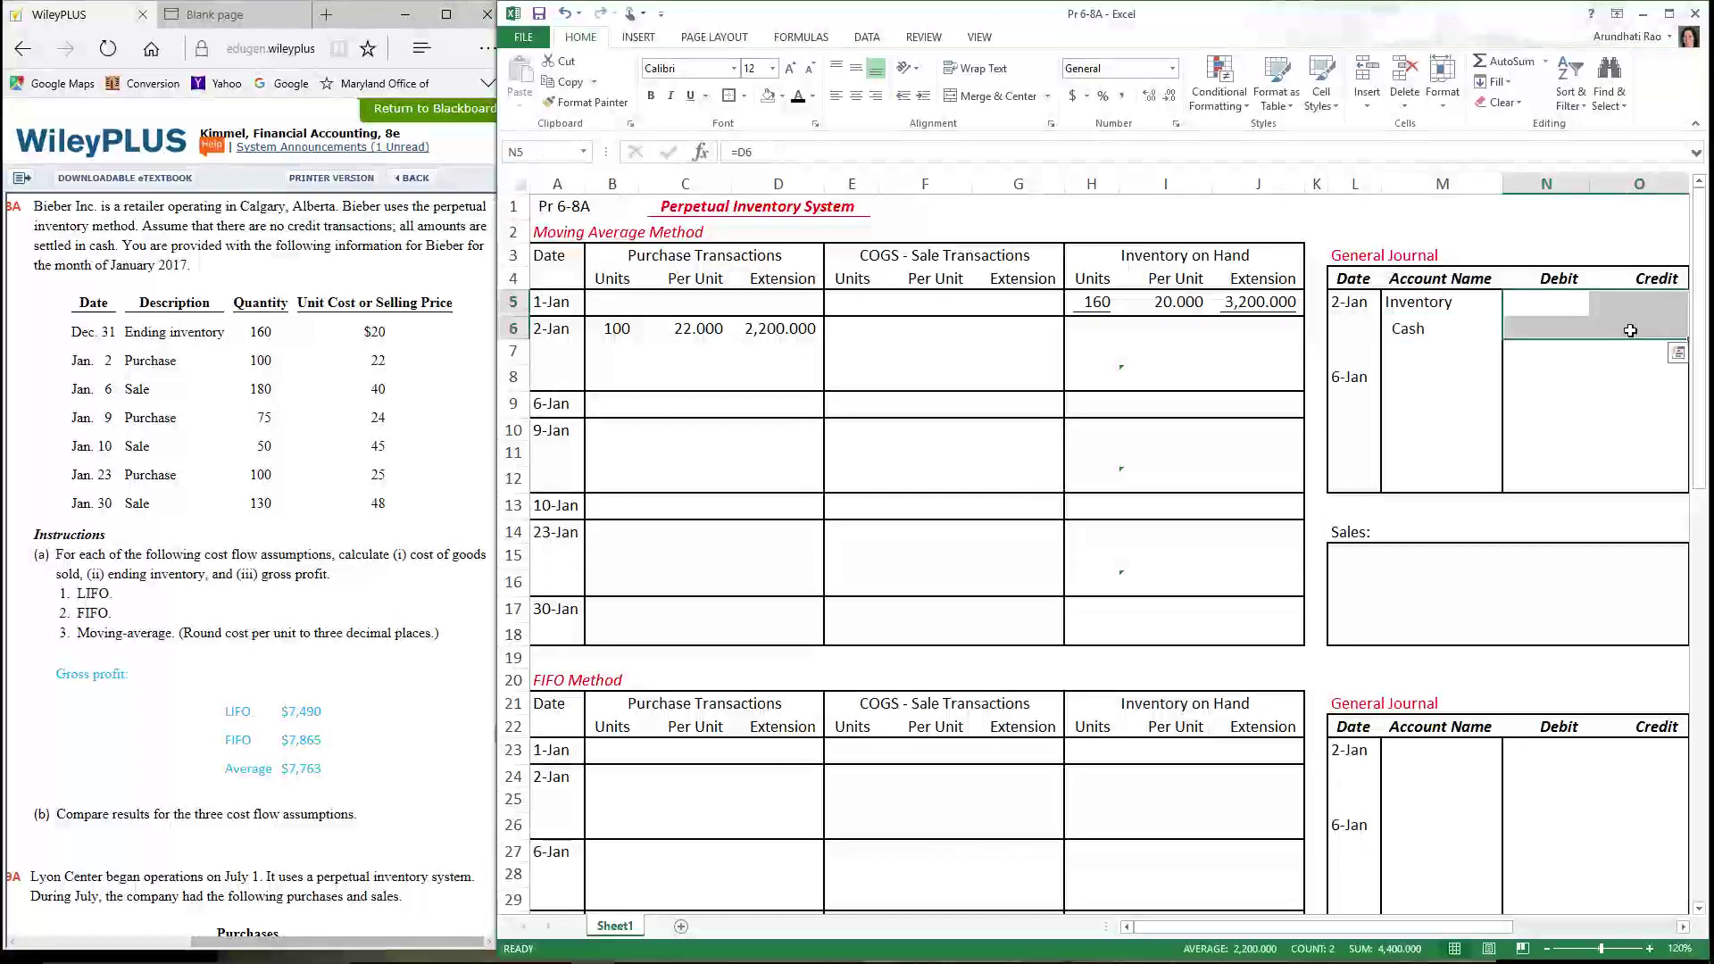
click(800, 98)
double_click(1594, 184)
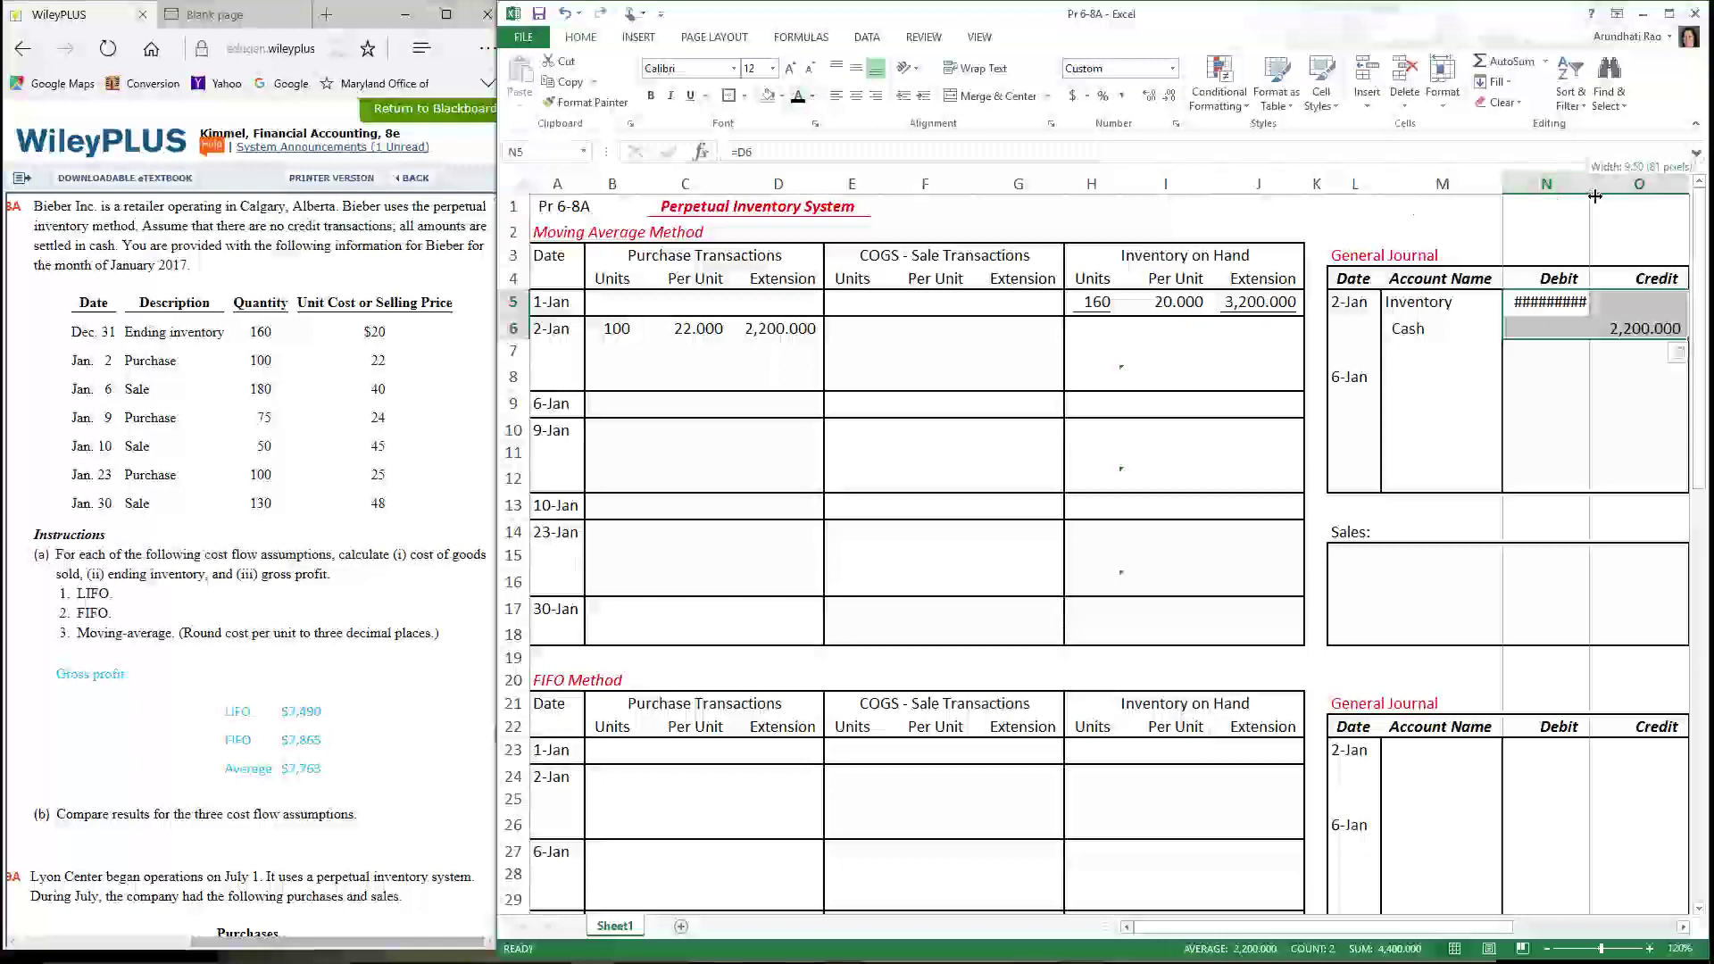
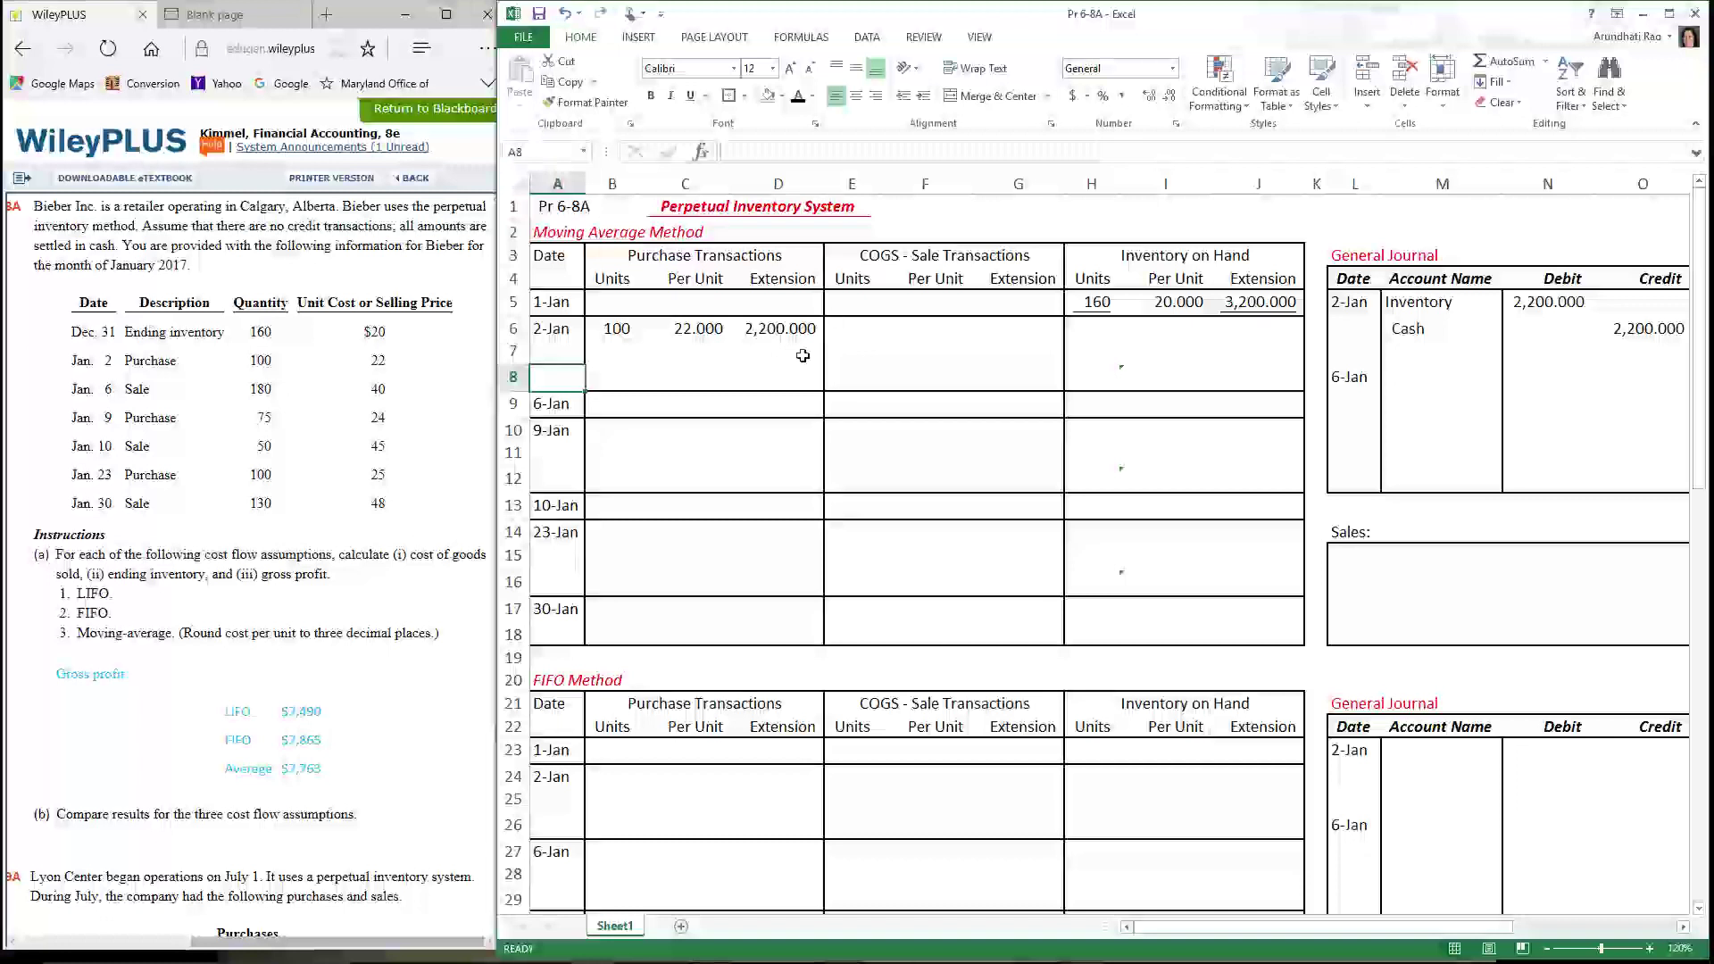
Apply the black font colour to the 2-Jan Inventory on Hand units in H6:H8 and per-unit costs in I6:I7
click(1102, 311)
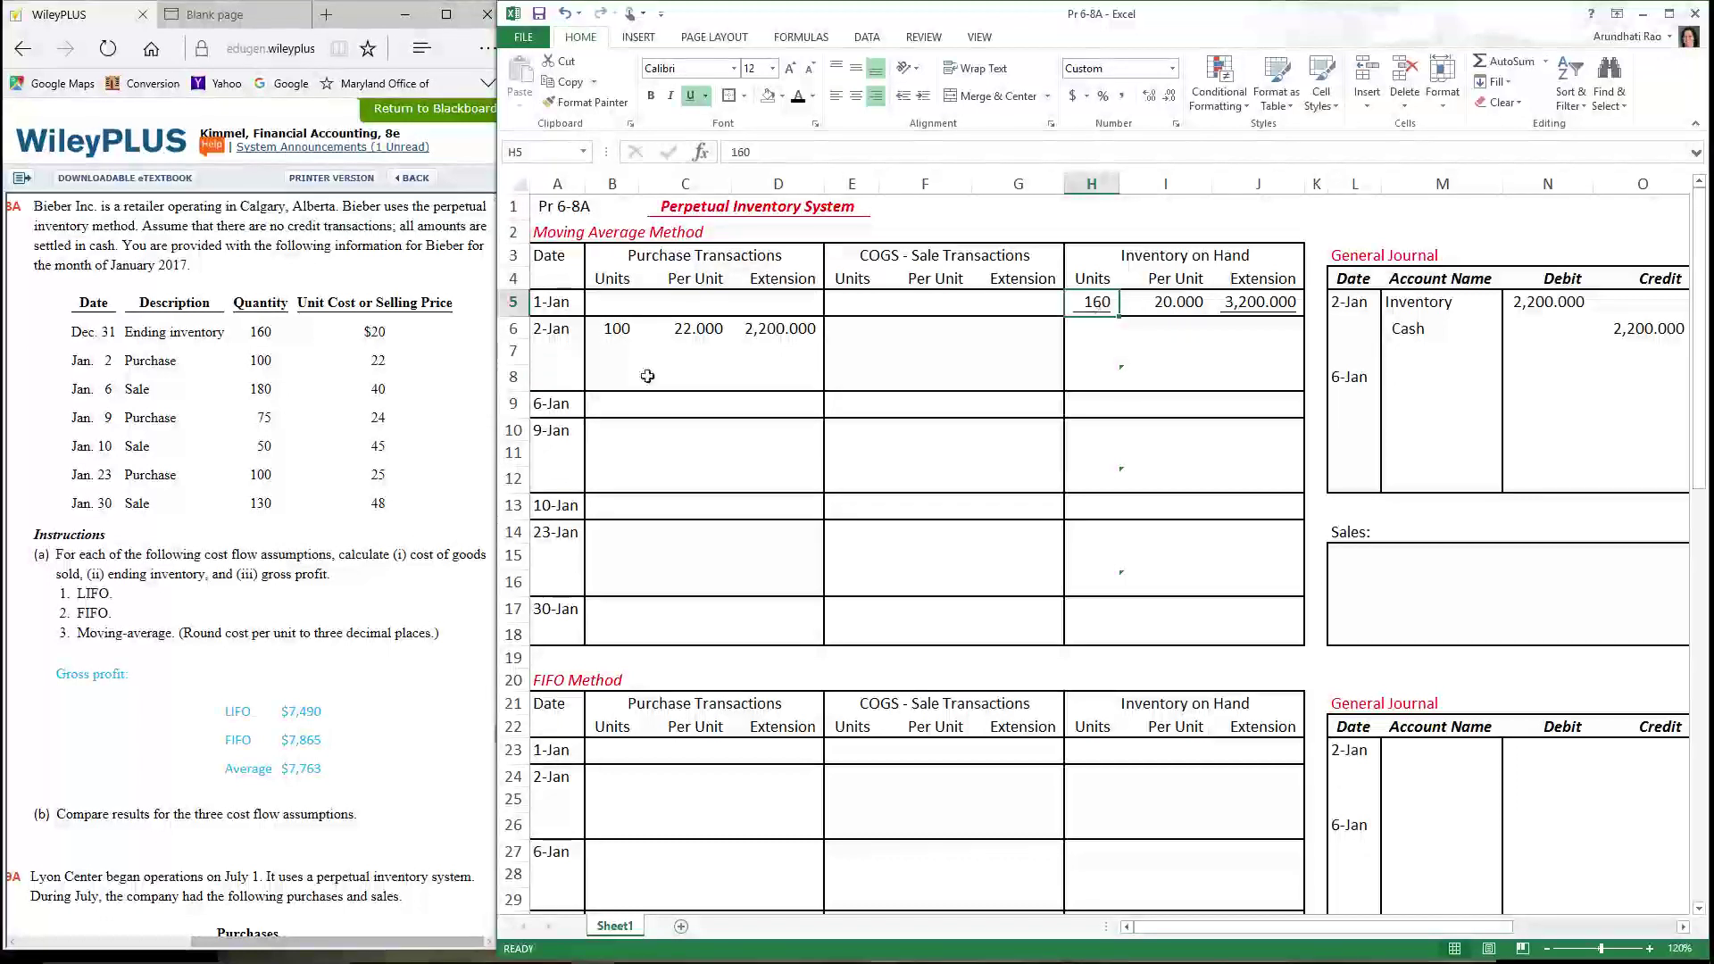
click(608, 333)
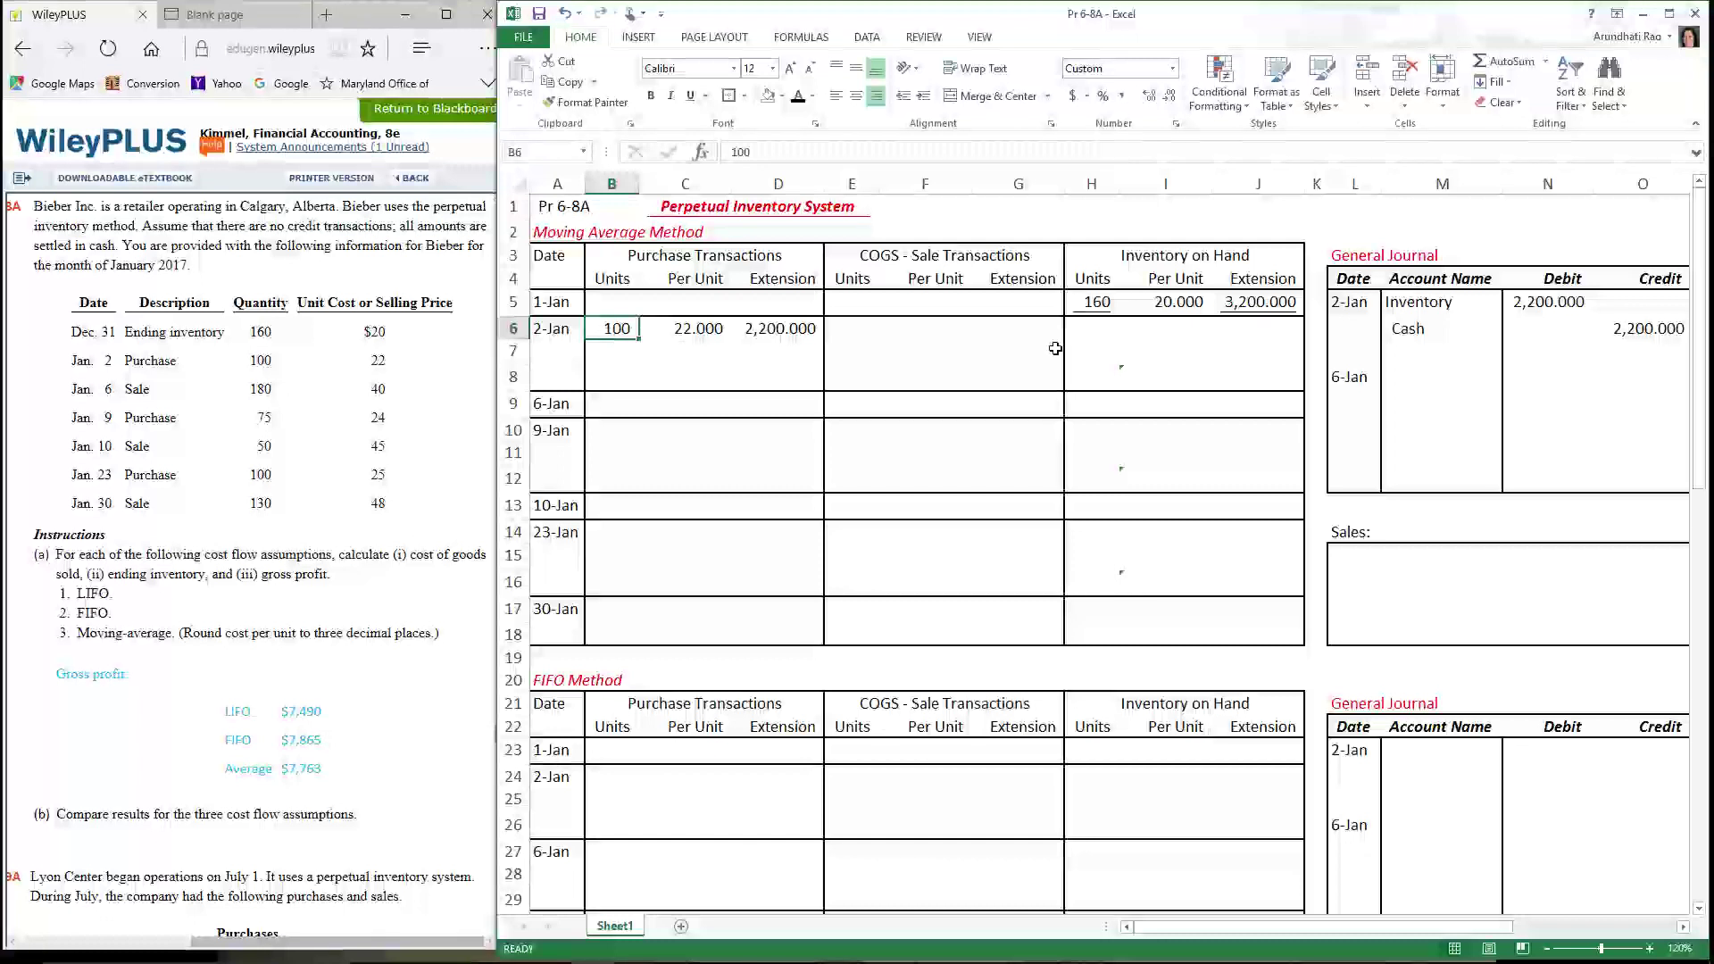
drag(1097, 329, 1094, 380)
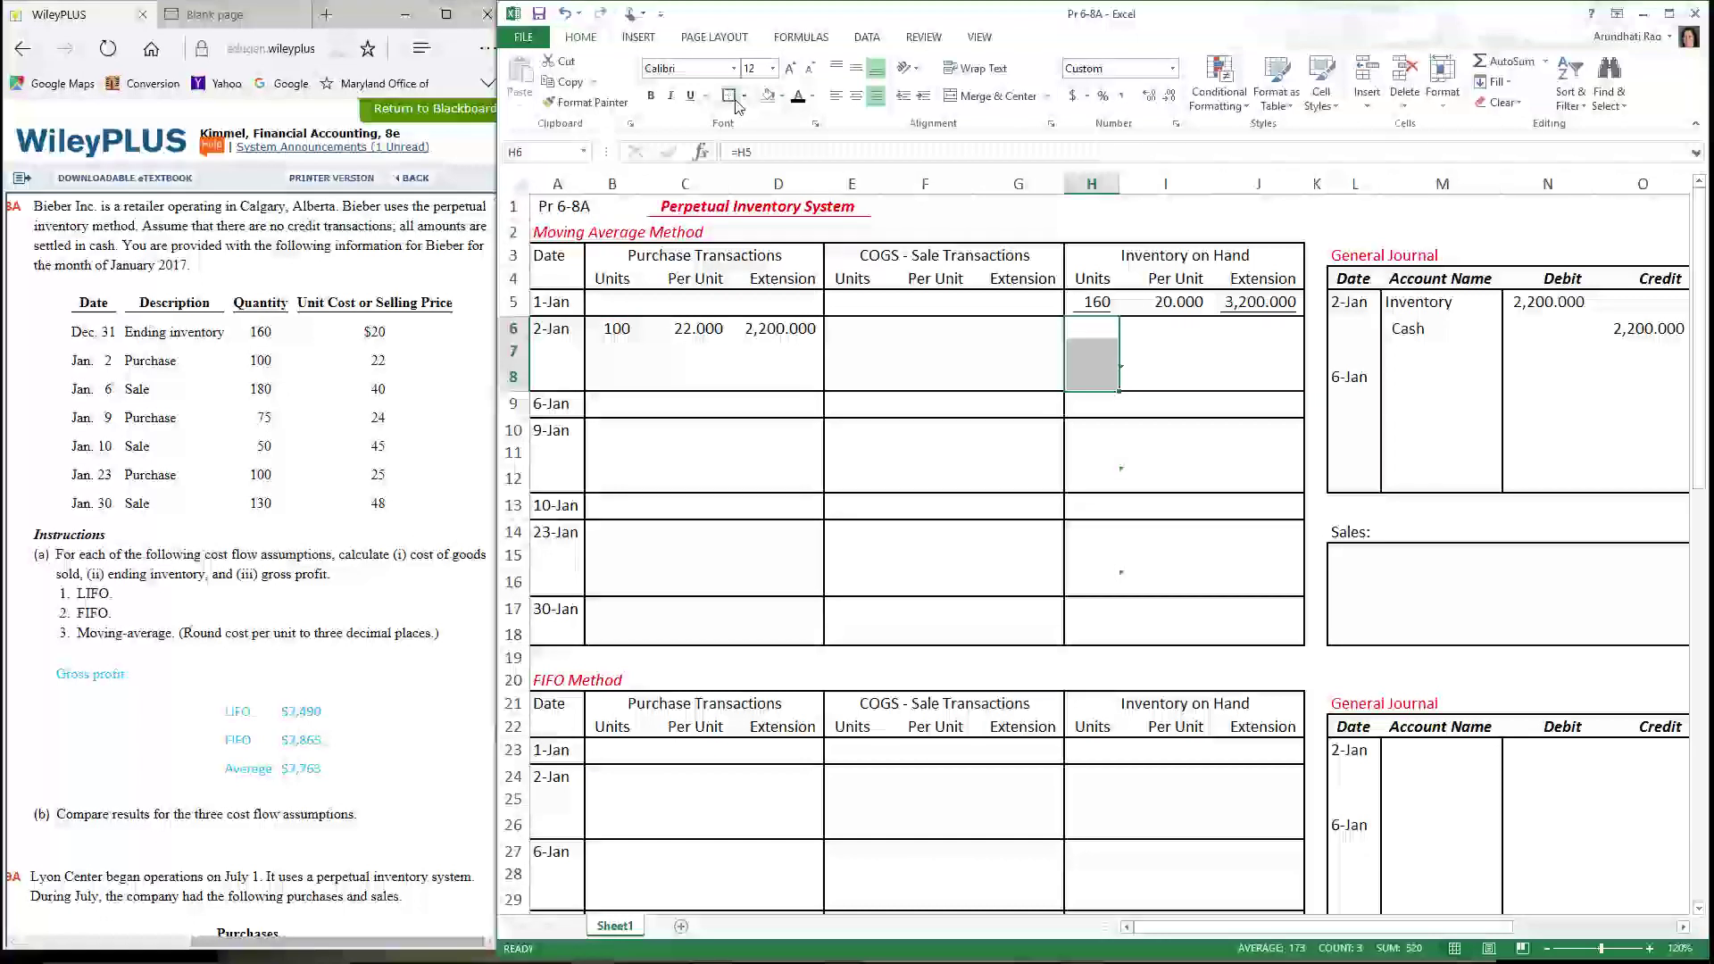
click(798, 98)
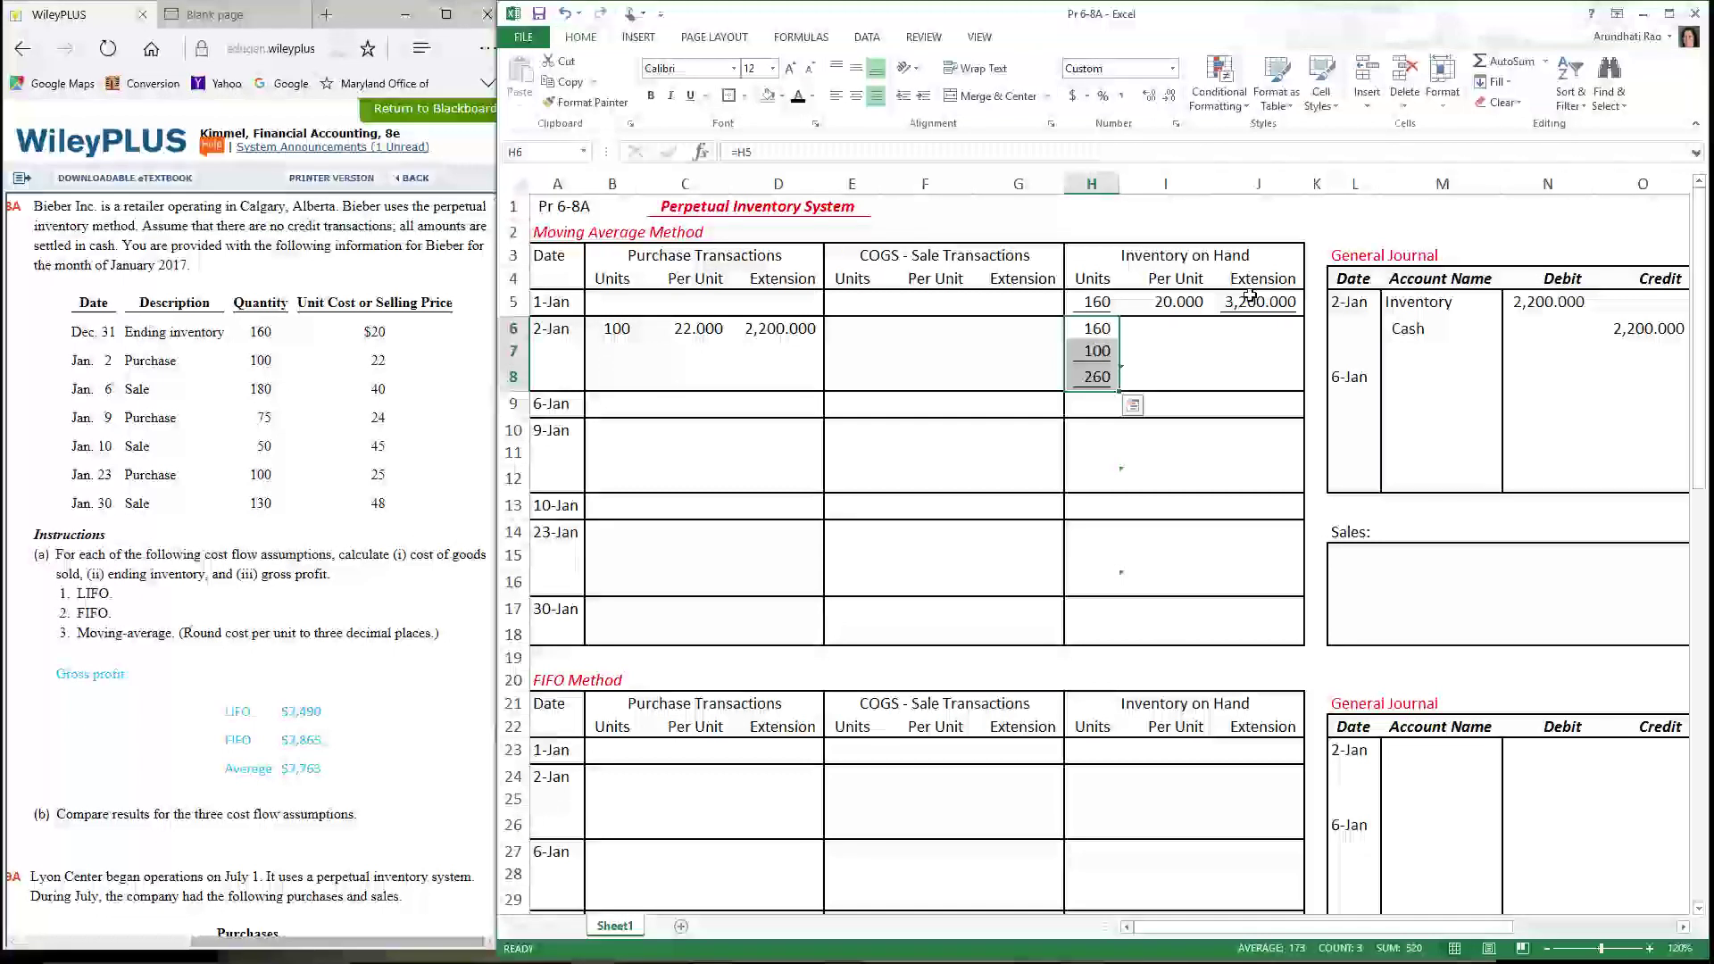
drag(1189, 332, 1189, 351)
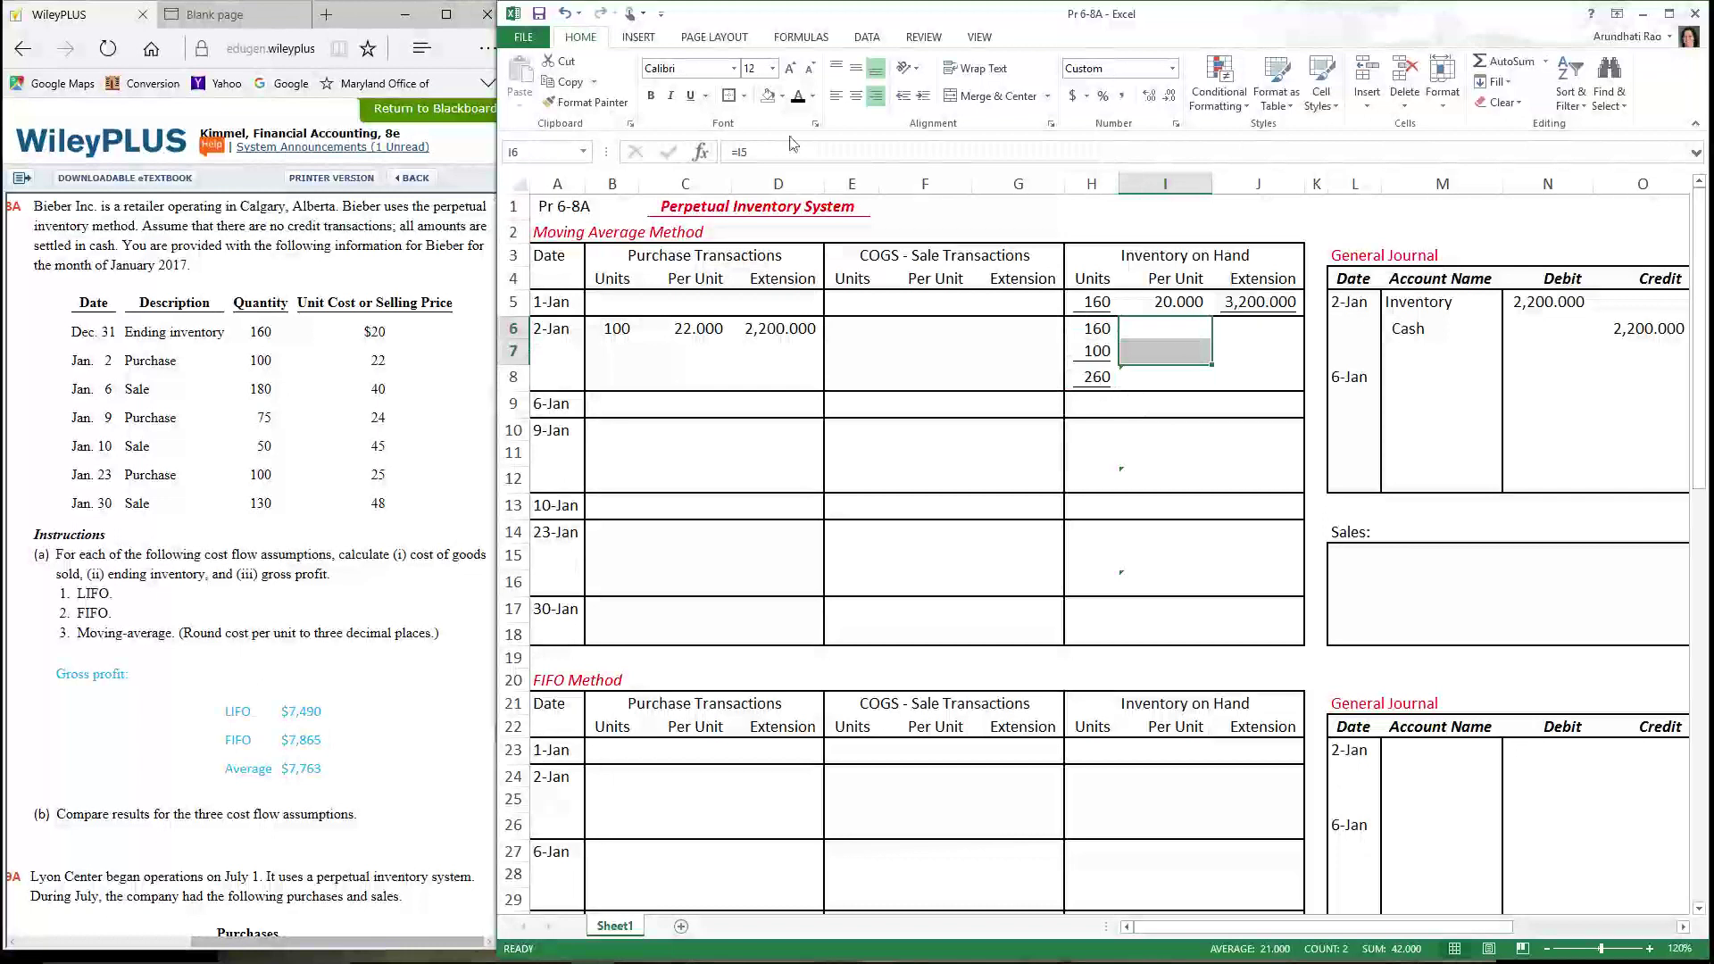
click(798, 95)
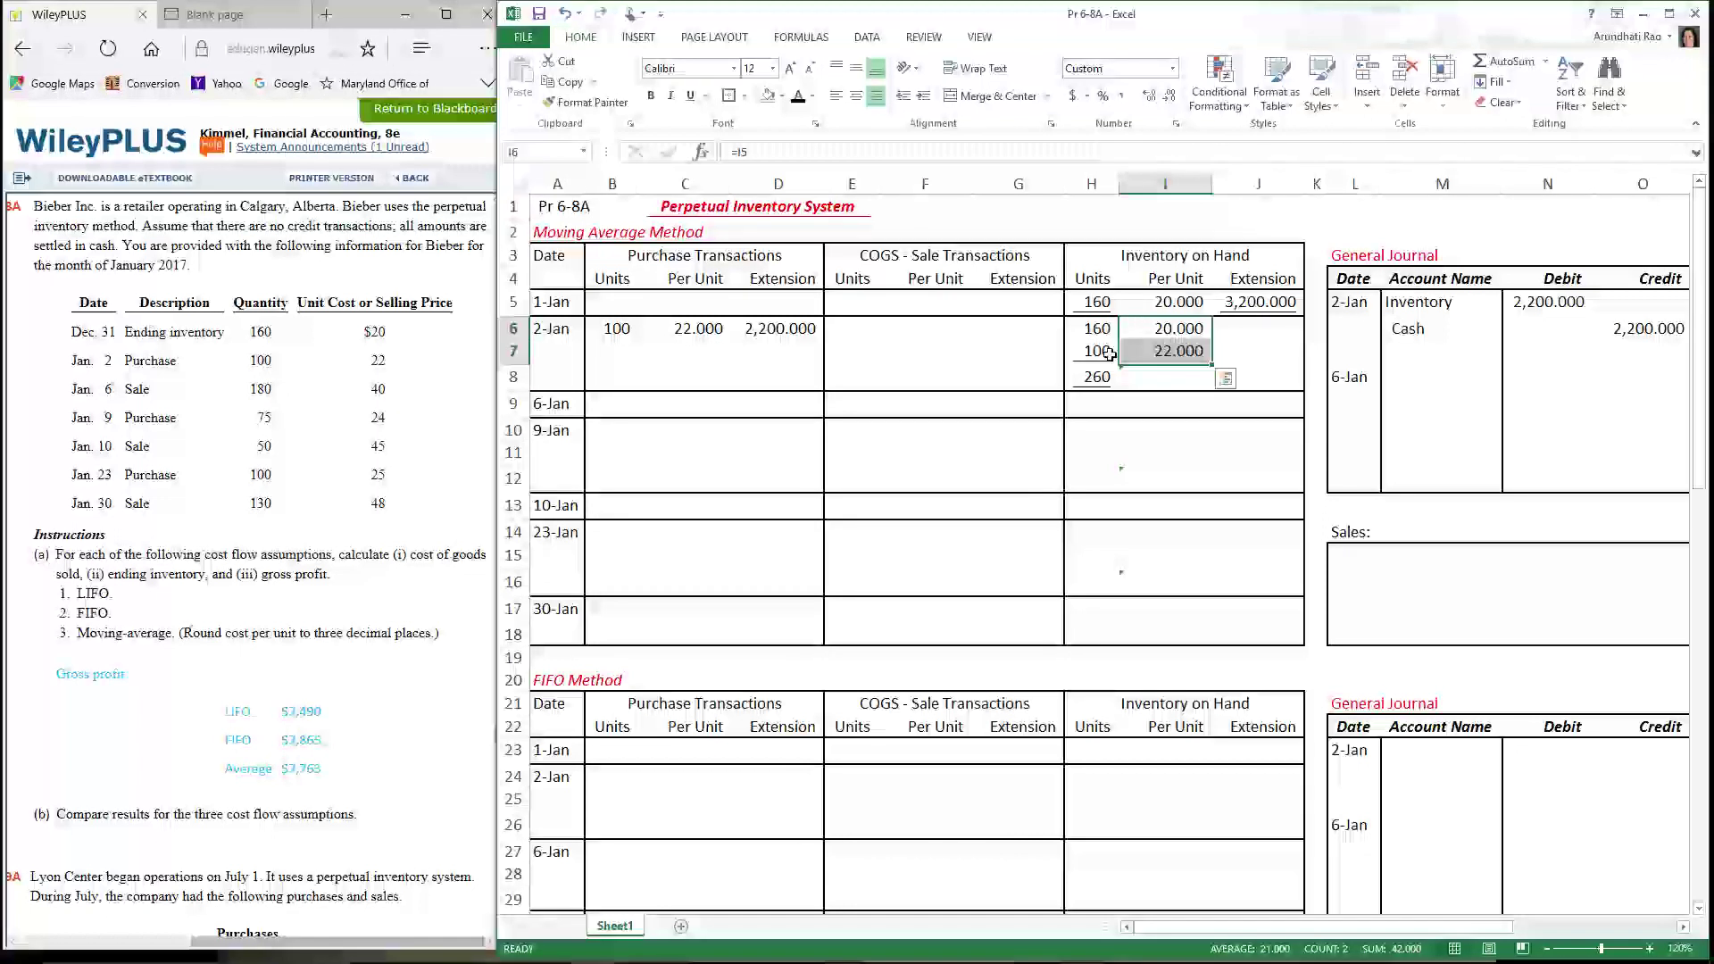
Apply the black font colour to the 2-Jan Inventory on Hand extensions in J6:J7 and their total in J8
drag(1260, 335, 1260, 353)
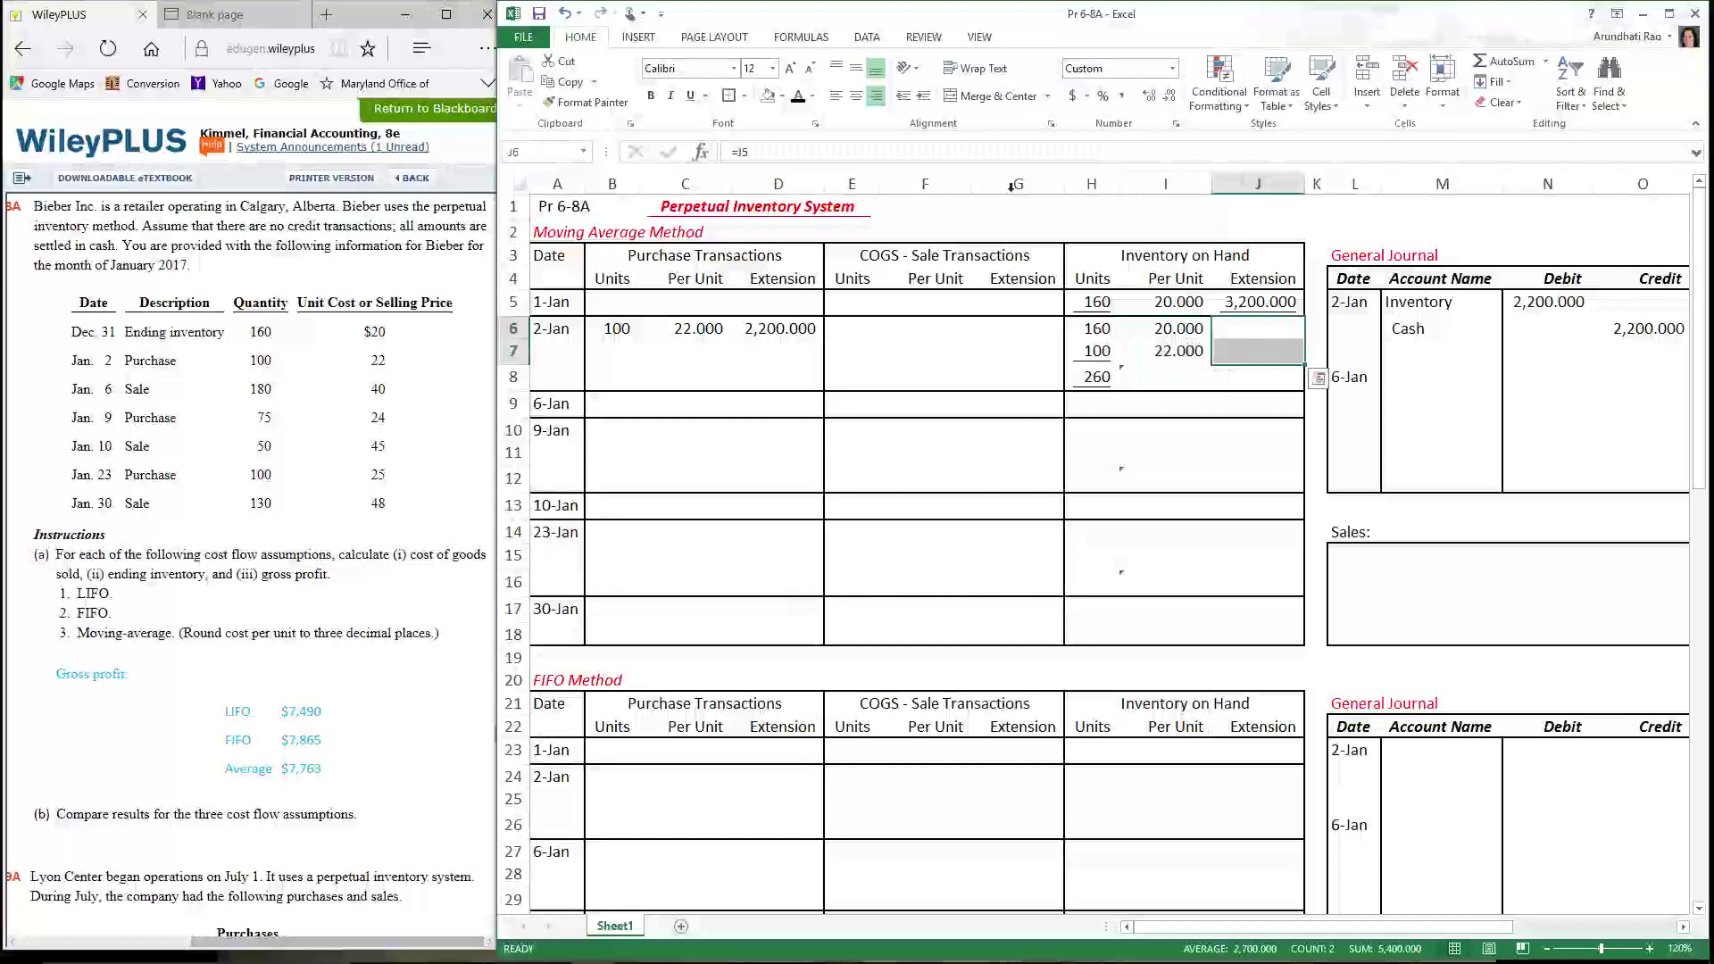
click(799, 98)
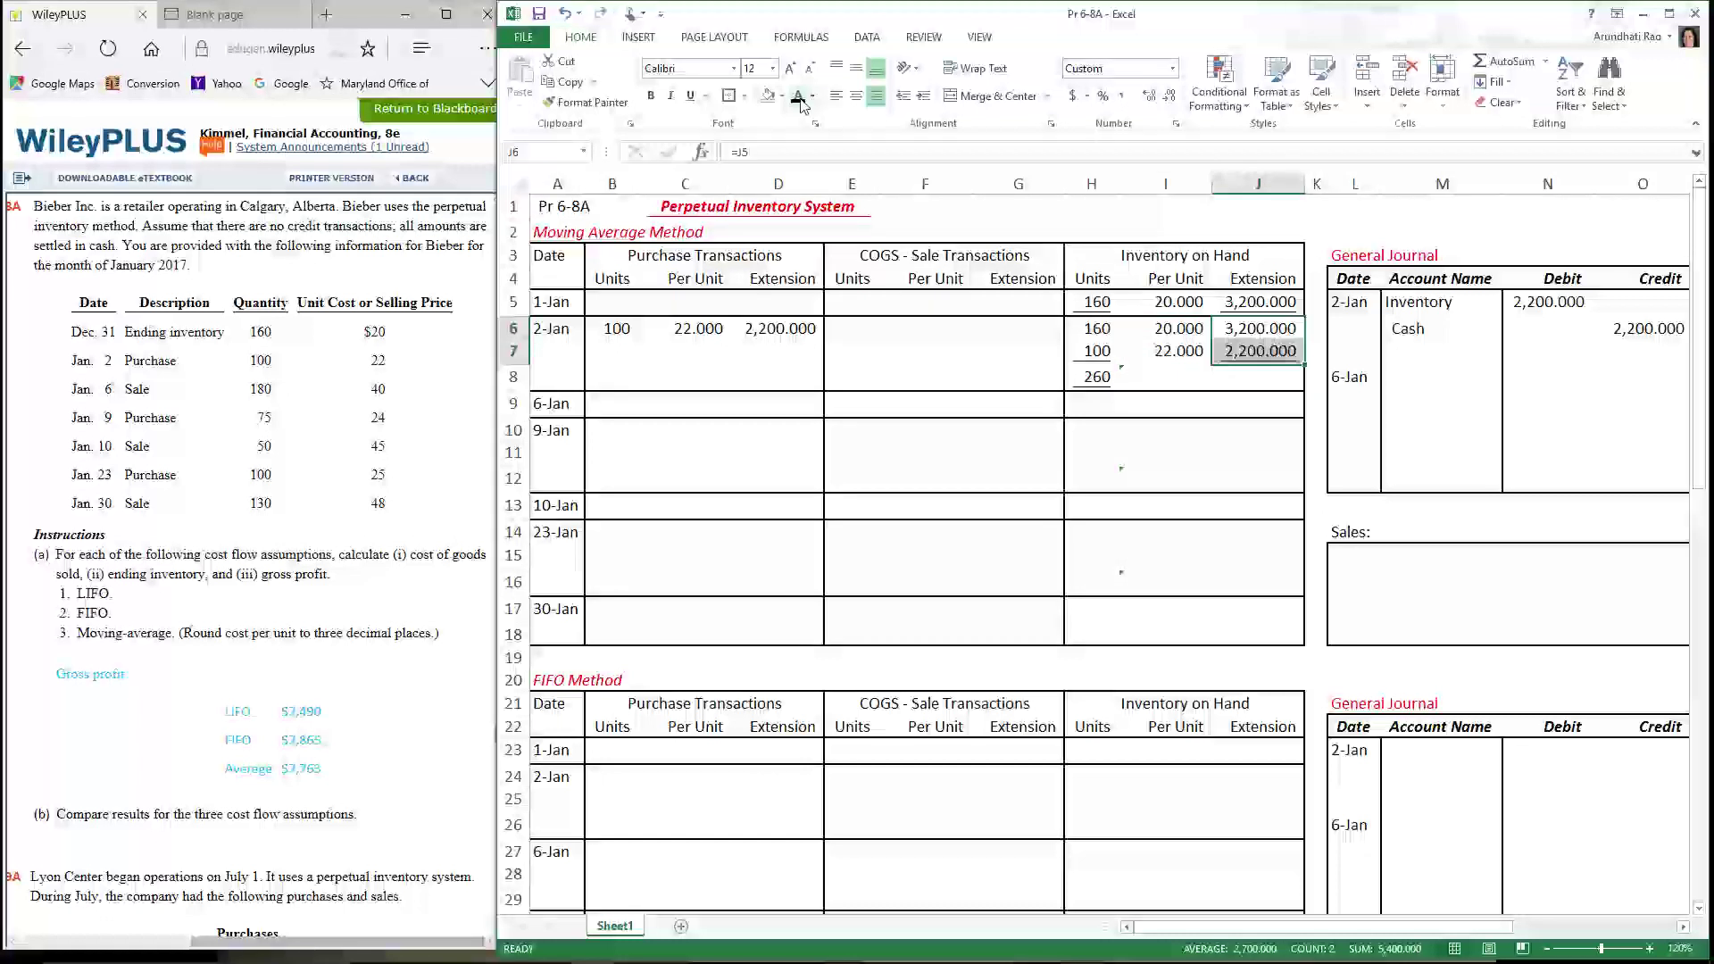
click(1259, 376)
click(801, 100)
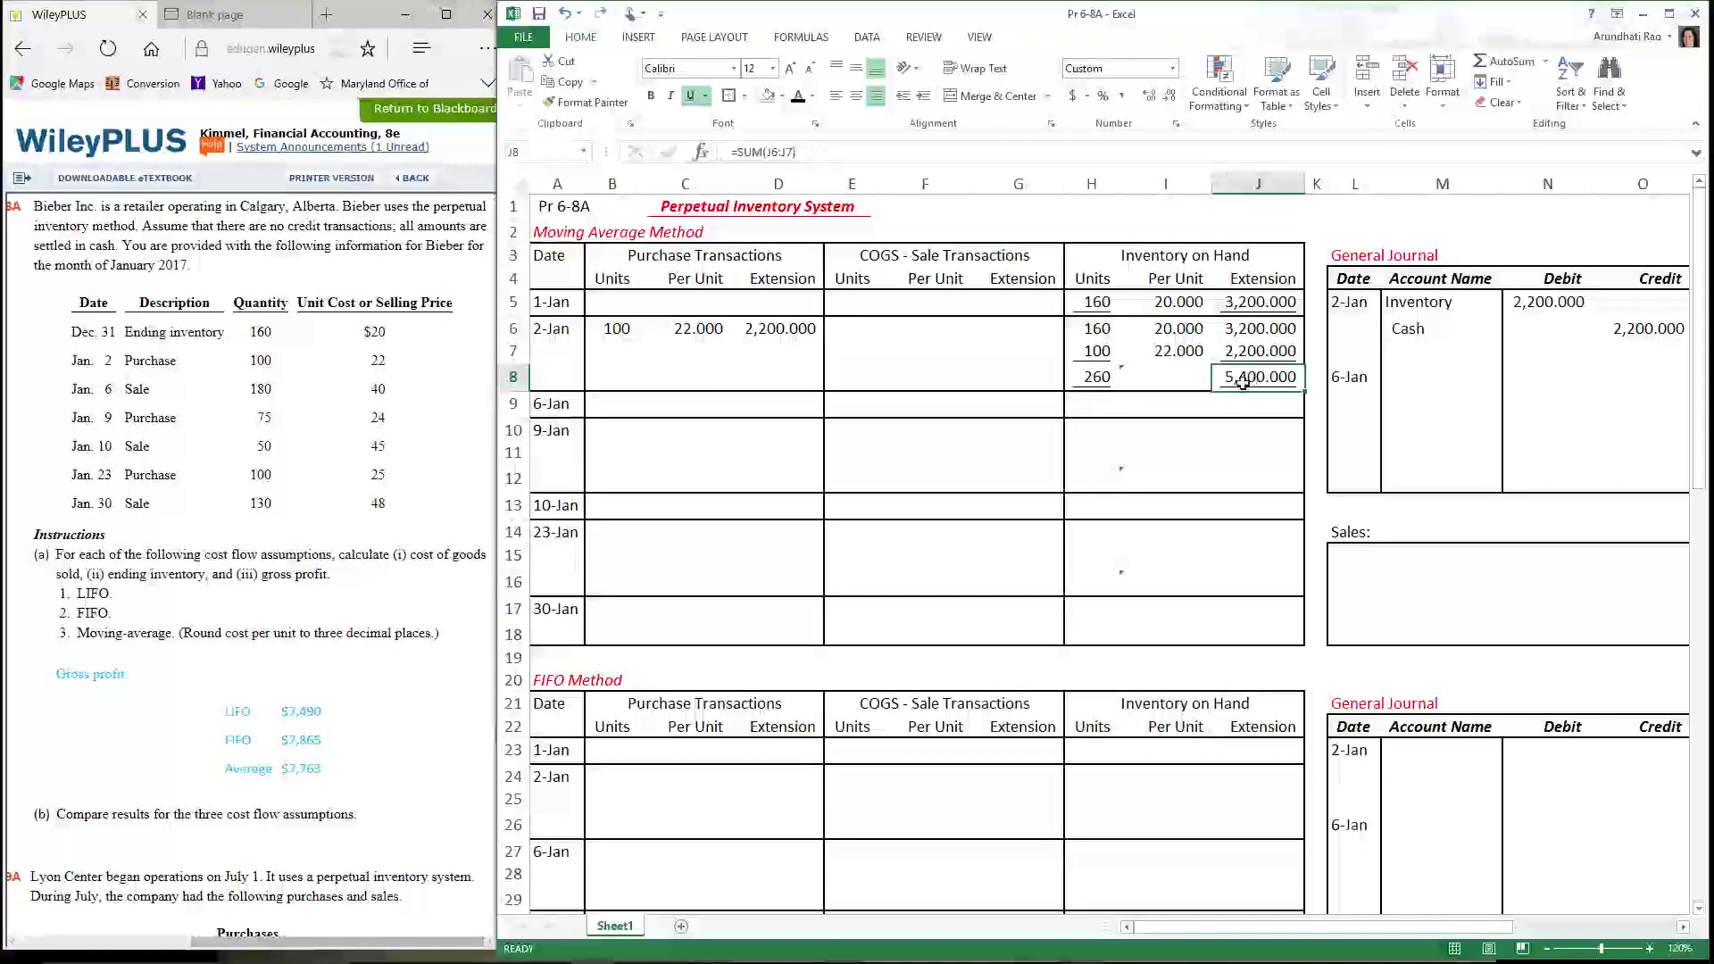
Show the 2-Jan average cost per unit in I8, calculated as =J8/H8, in bold black
click(1156, 377)
text(=J8/H8)
key(Return)
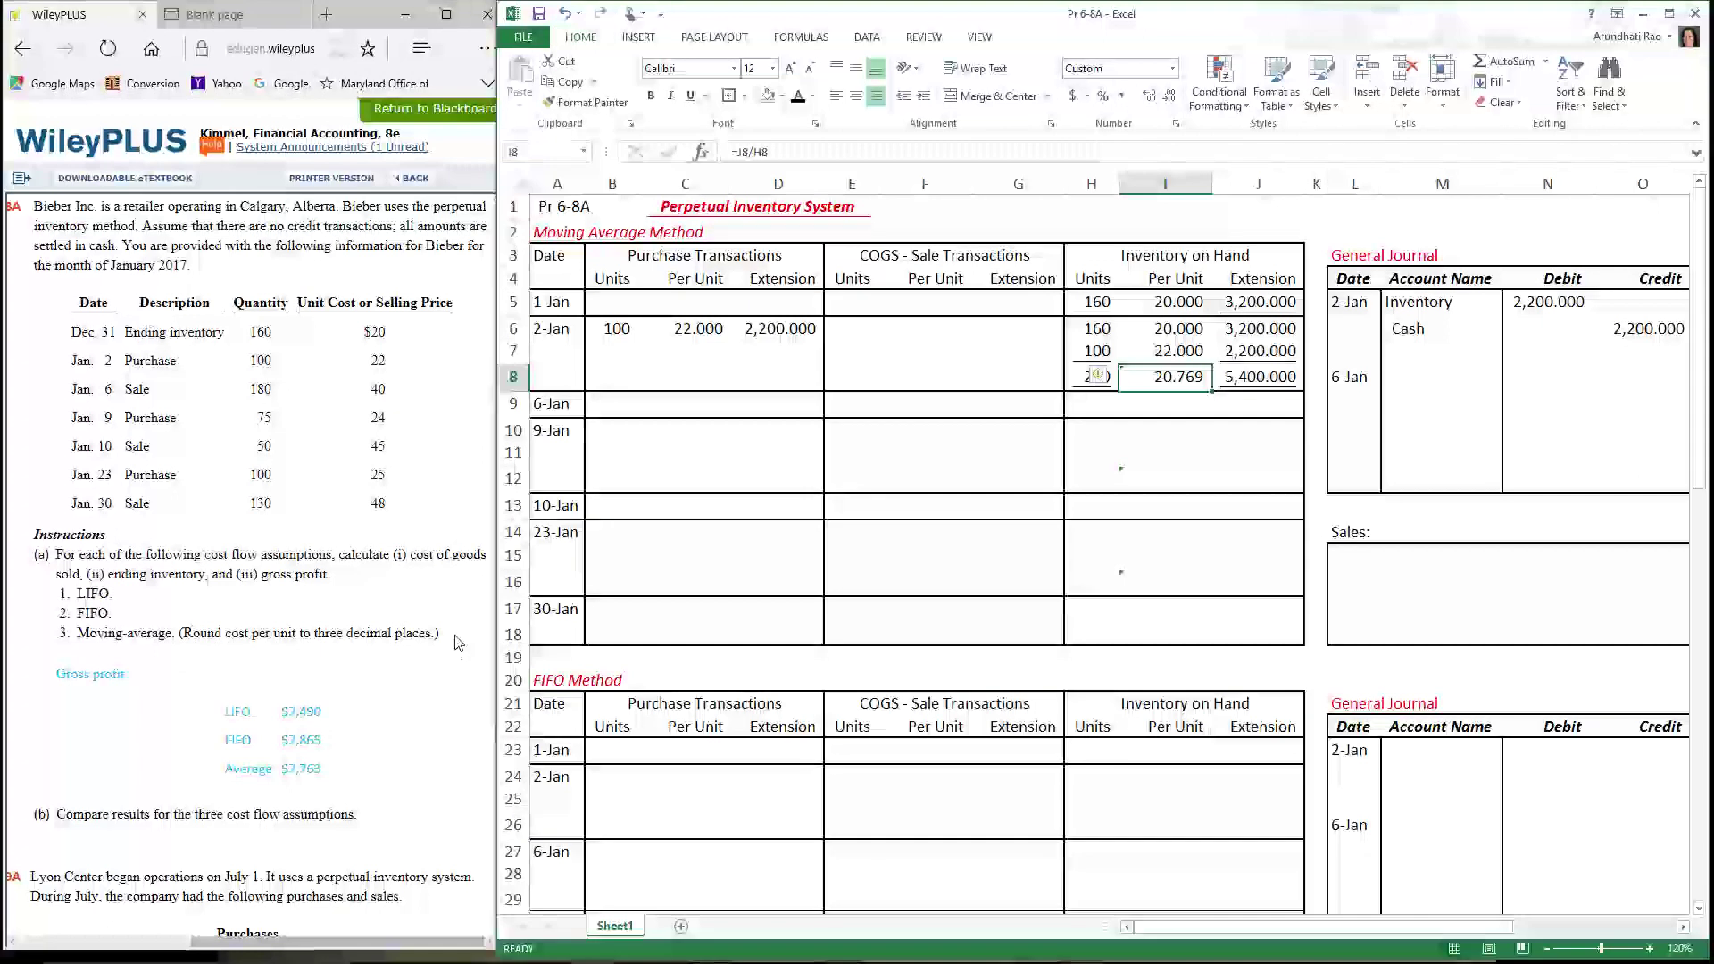
click(1186, 379)
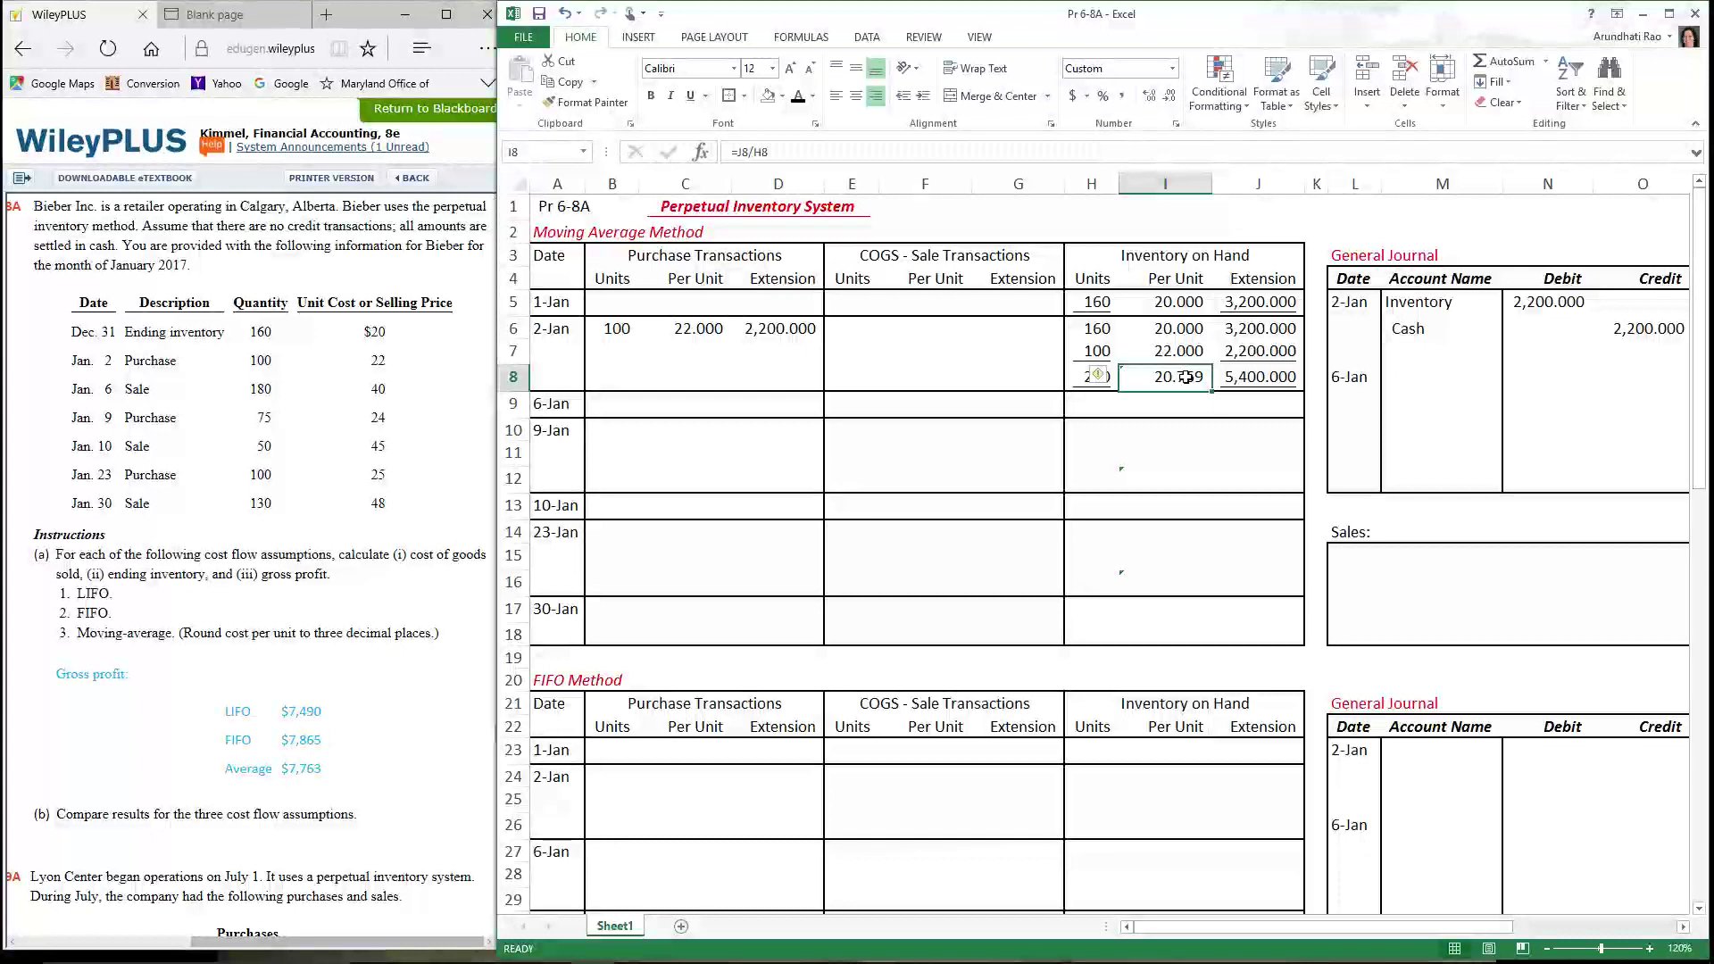
click(650, 96)
Apply the black font colour to the 6-Jan COGS units entry of 180 in E9
click(564, 405)
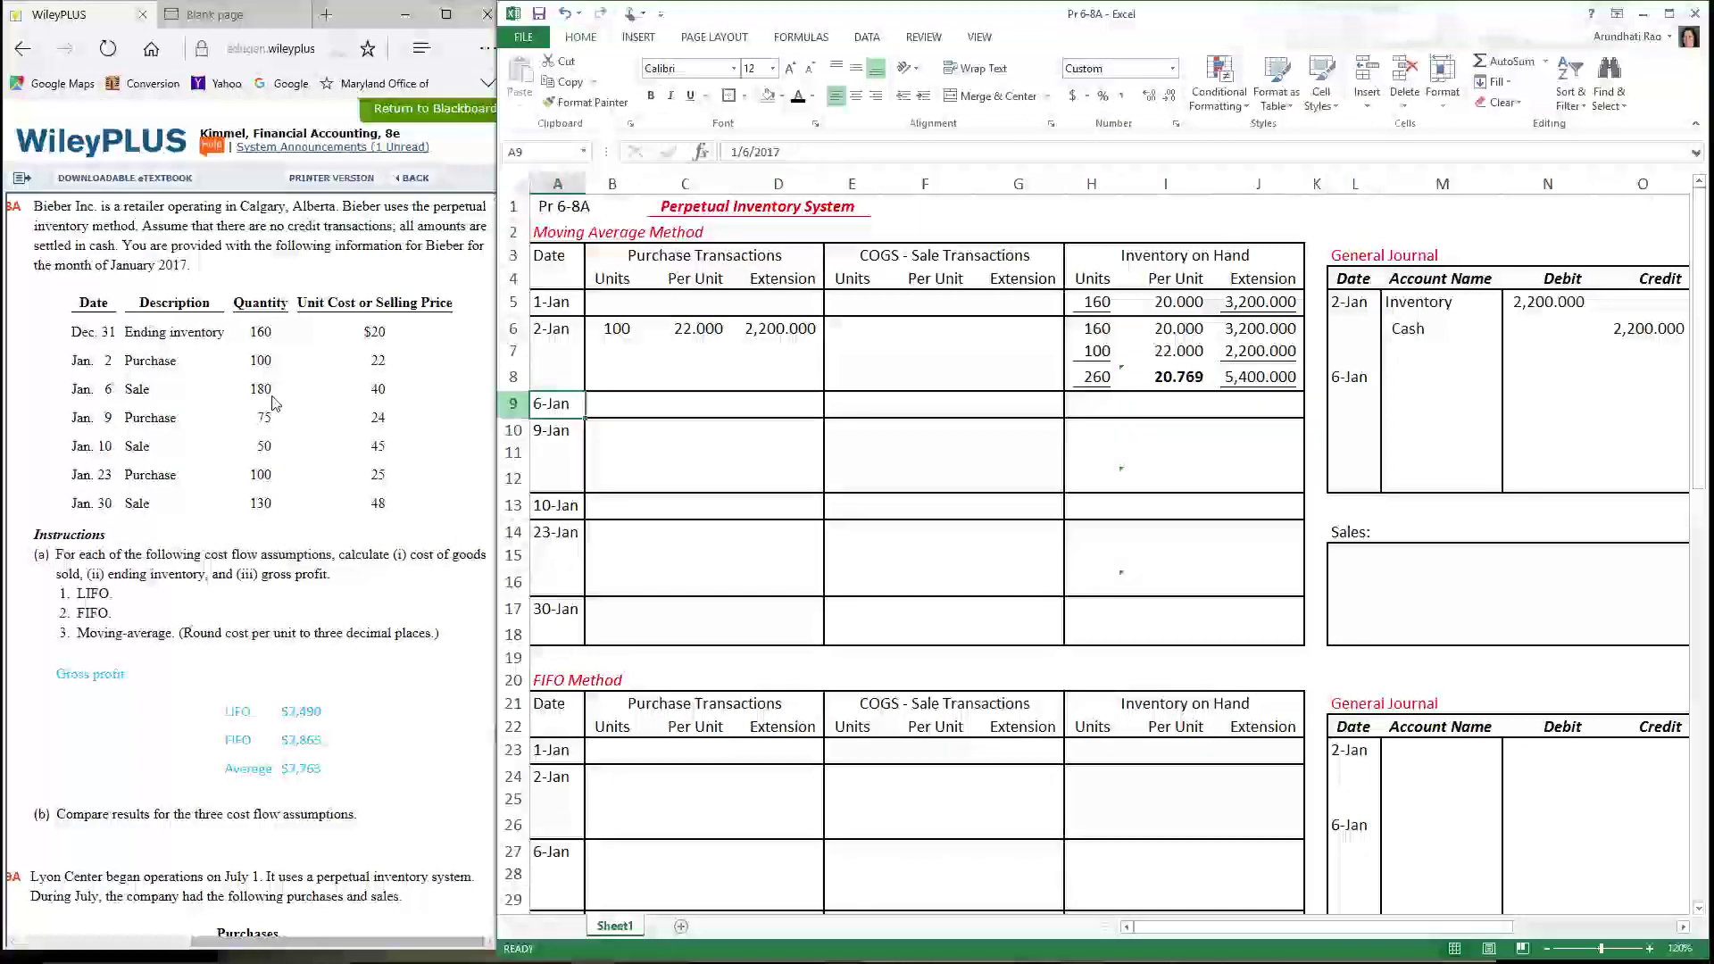
click(859, 408)
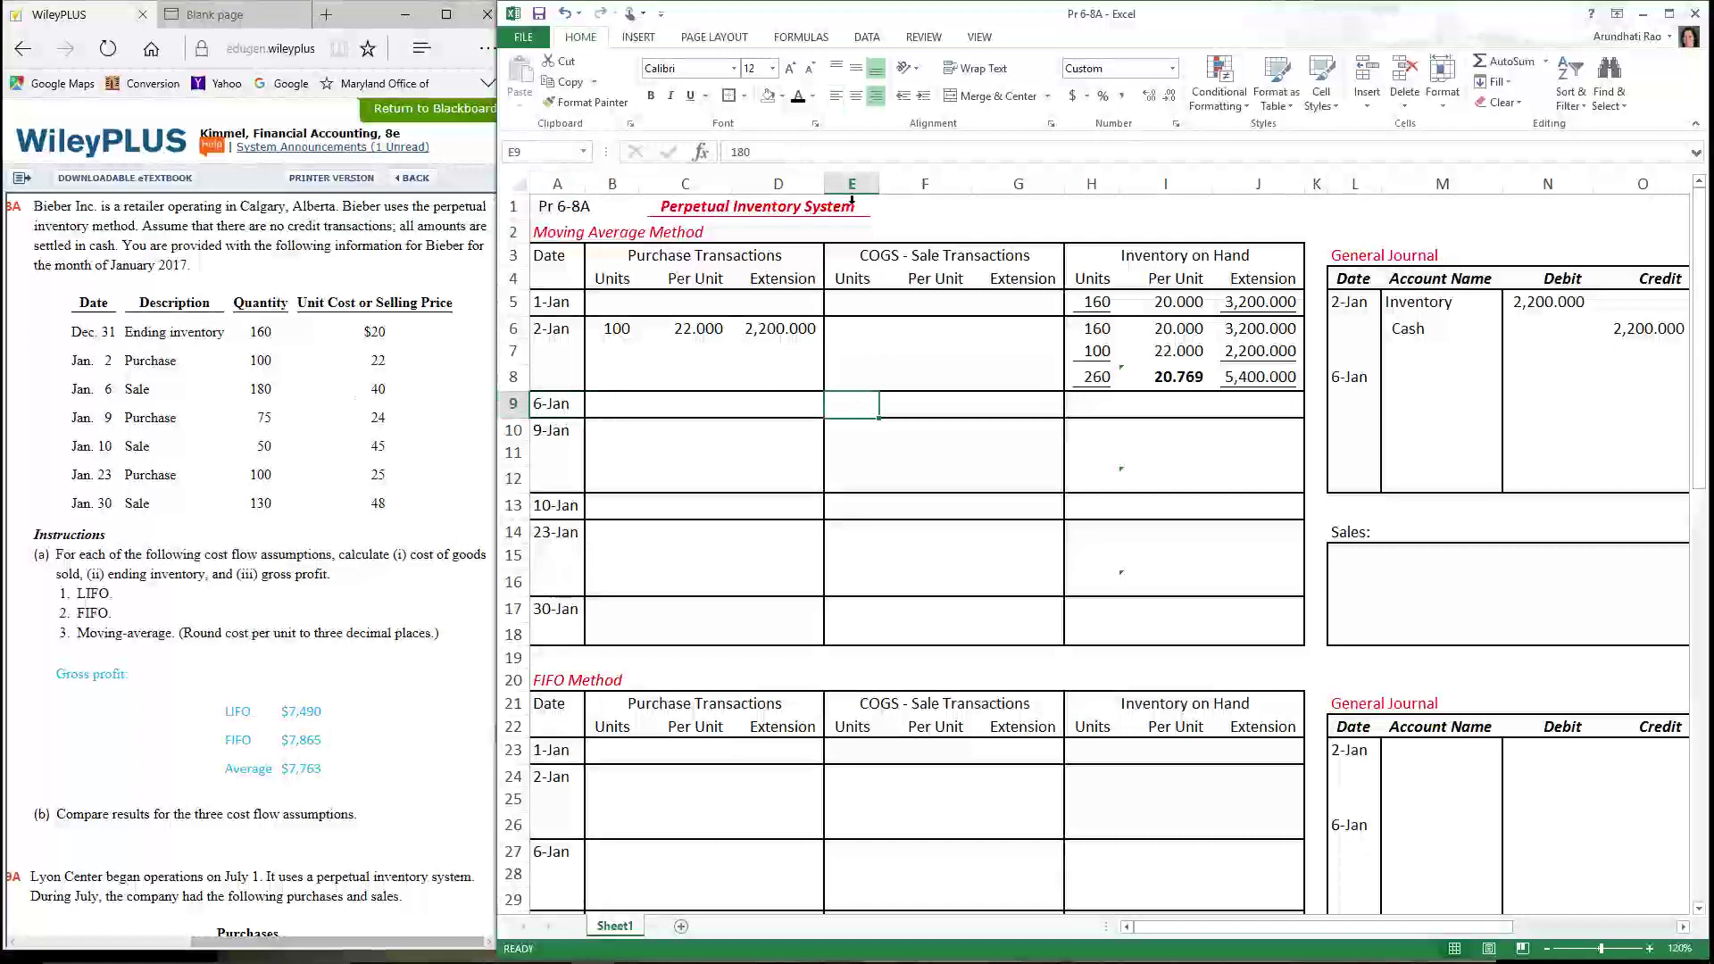
click(799, 97)
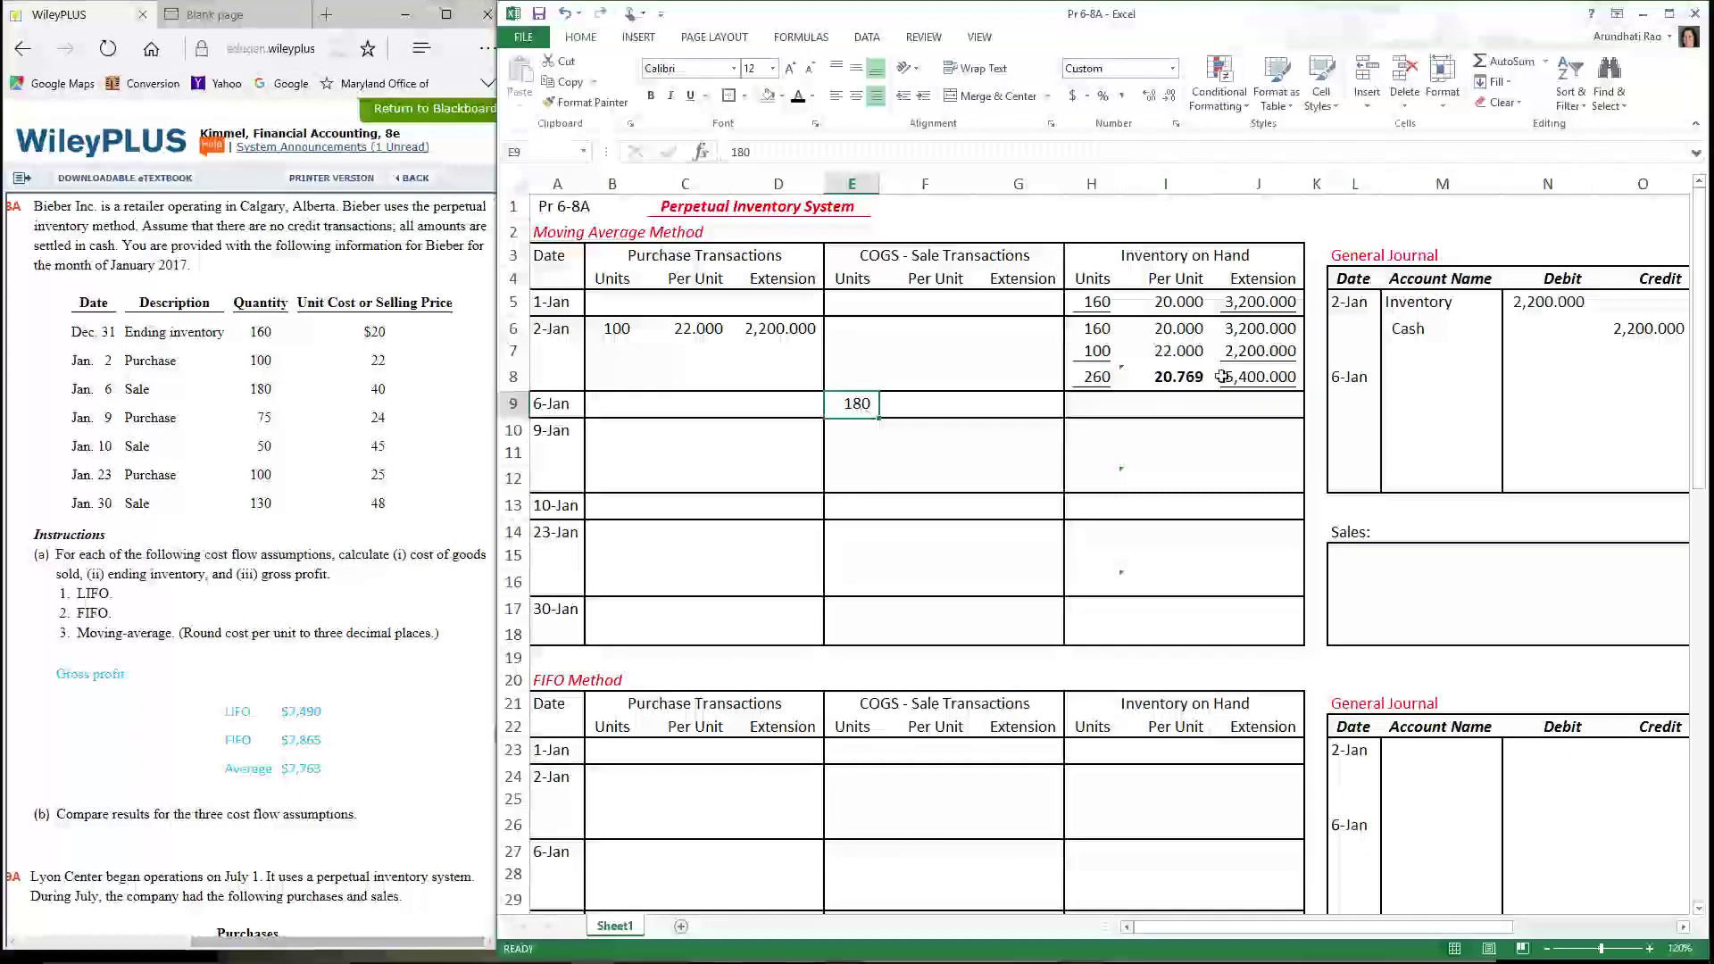
Show the 6-Jan COGS per-unit cost in F9, linked to the moving average with =I8, in bold black
click(1167, 382)
click(948, 411)
text(=i8)
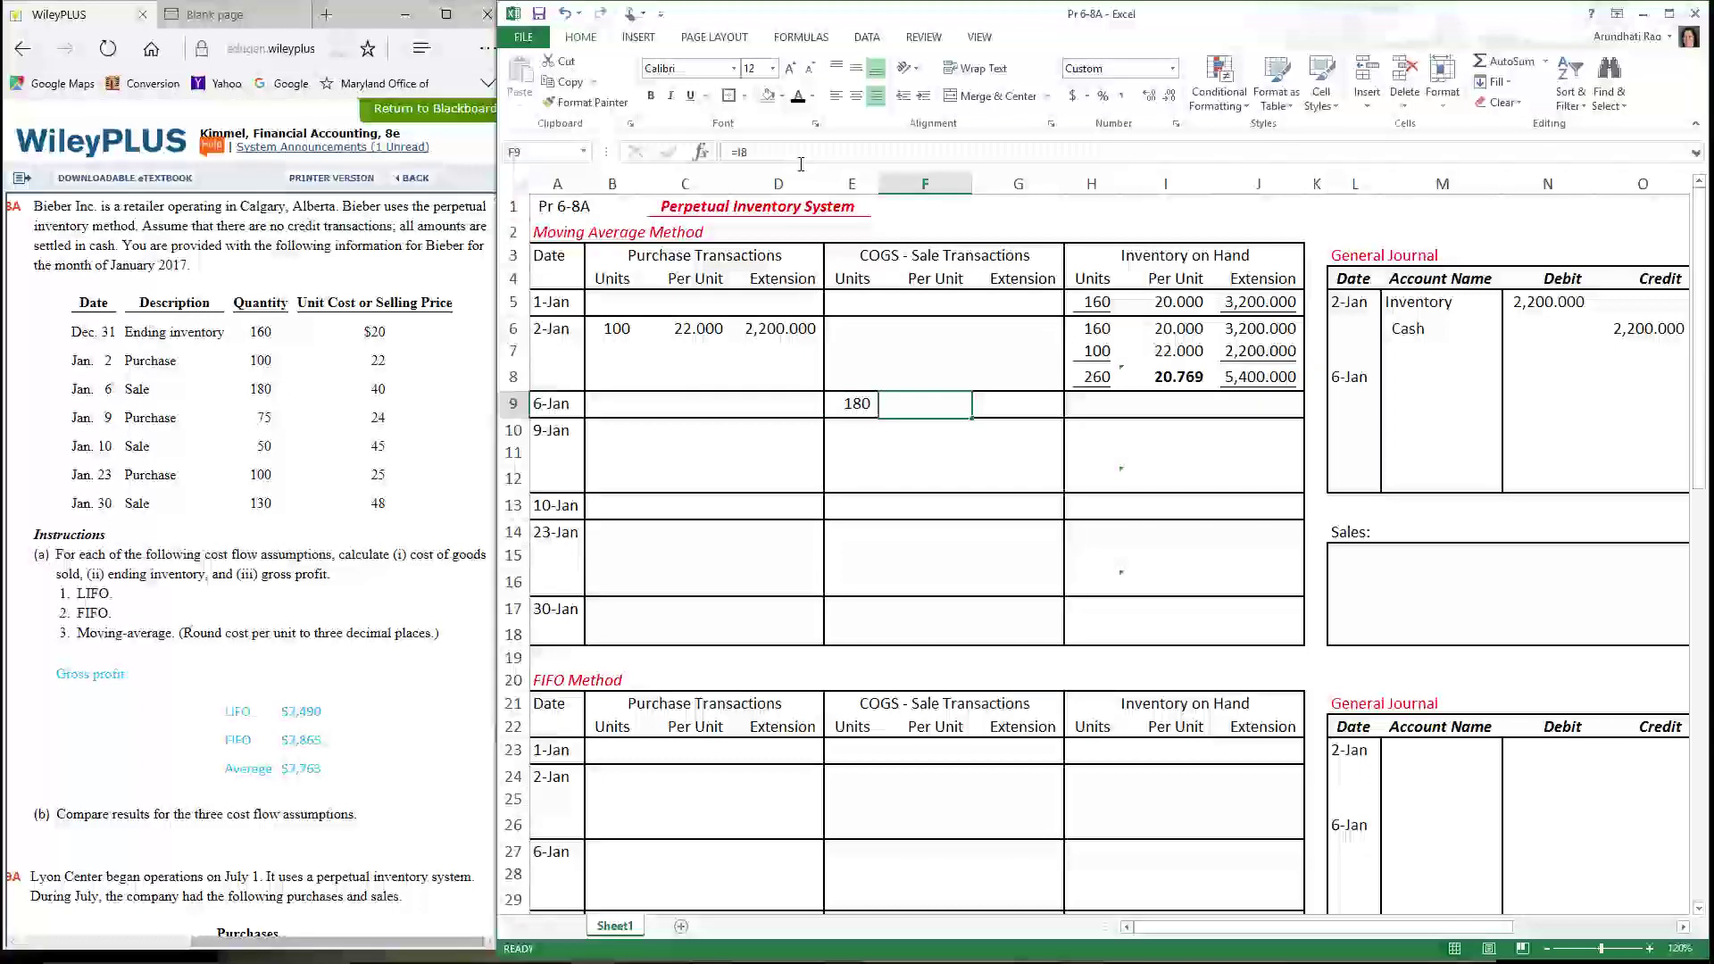
click(668, 151)
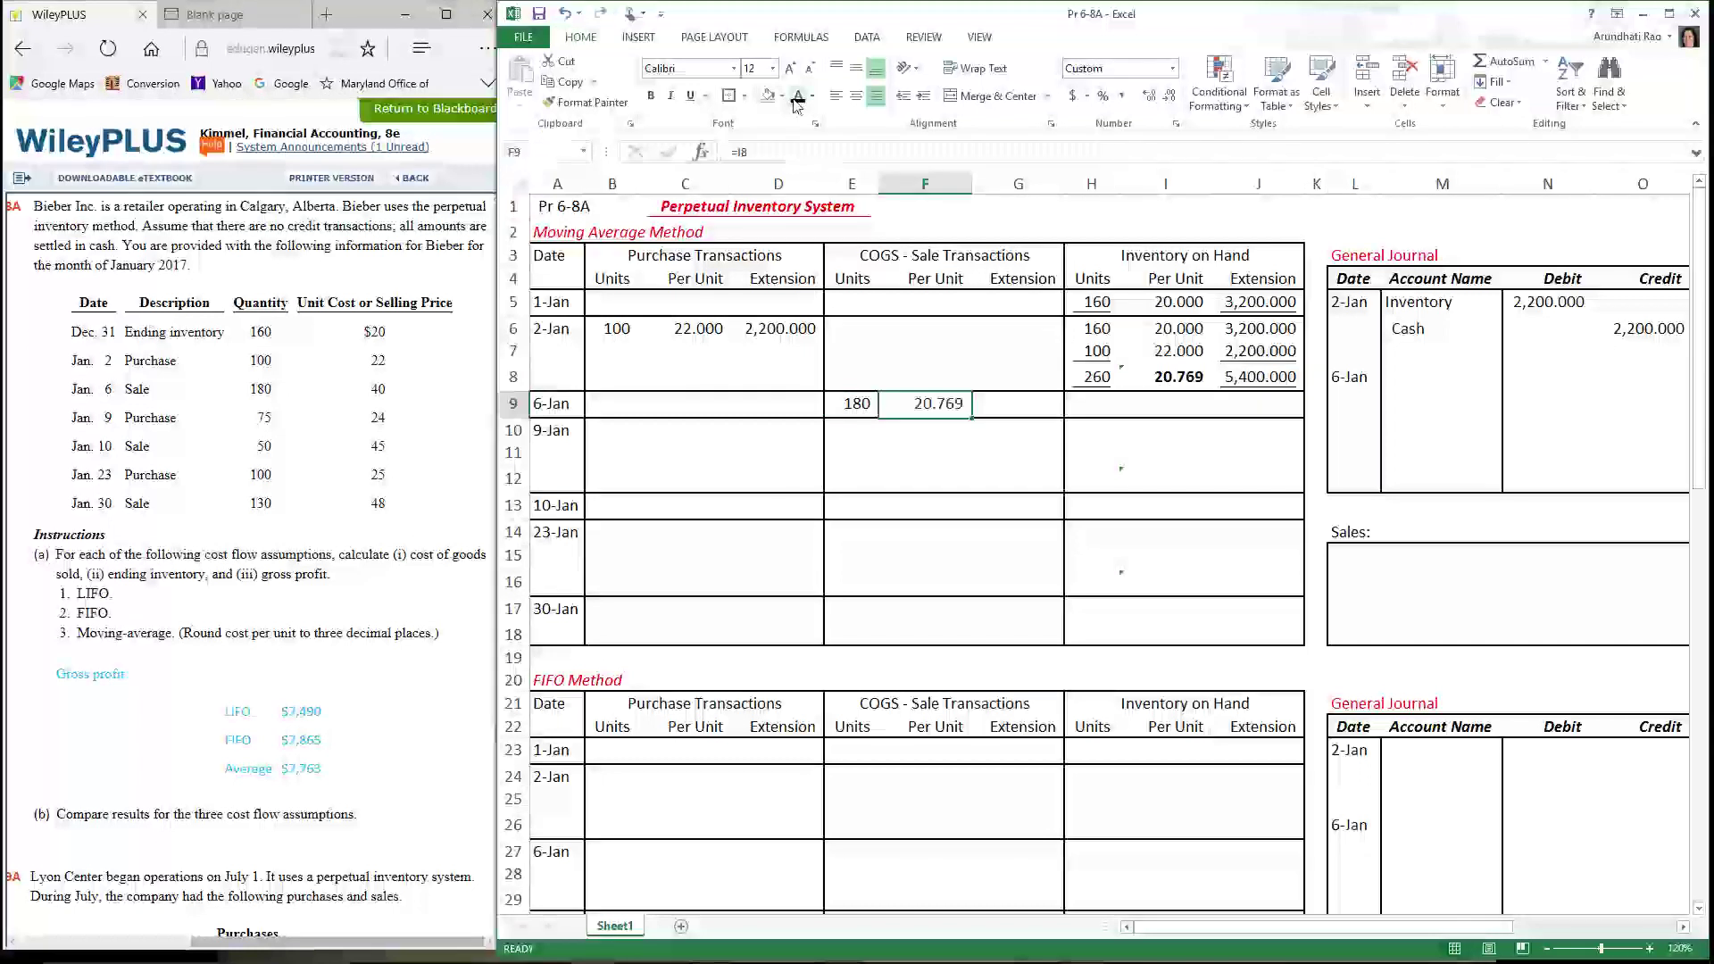
click(650, 97)
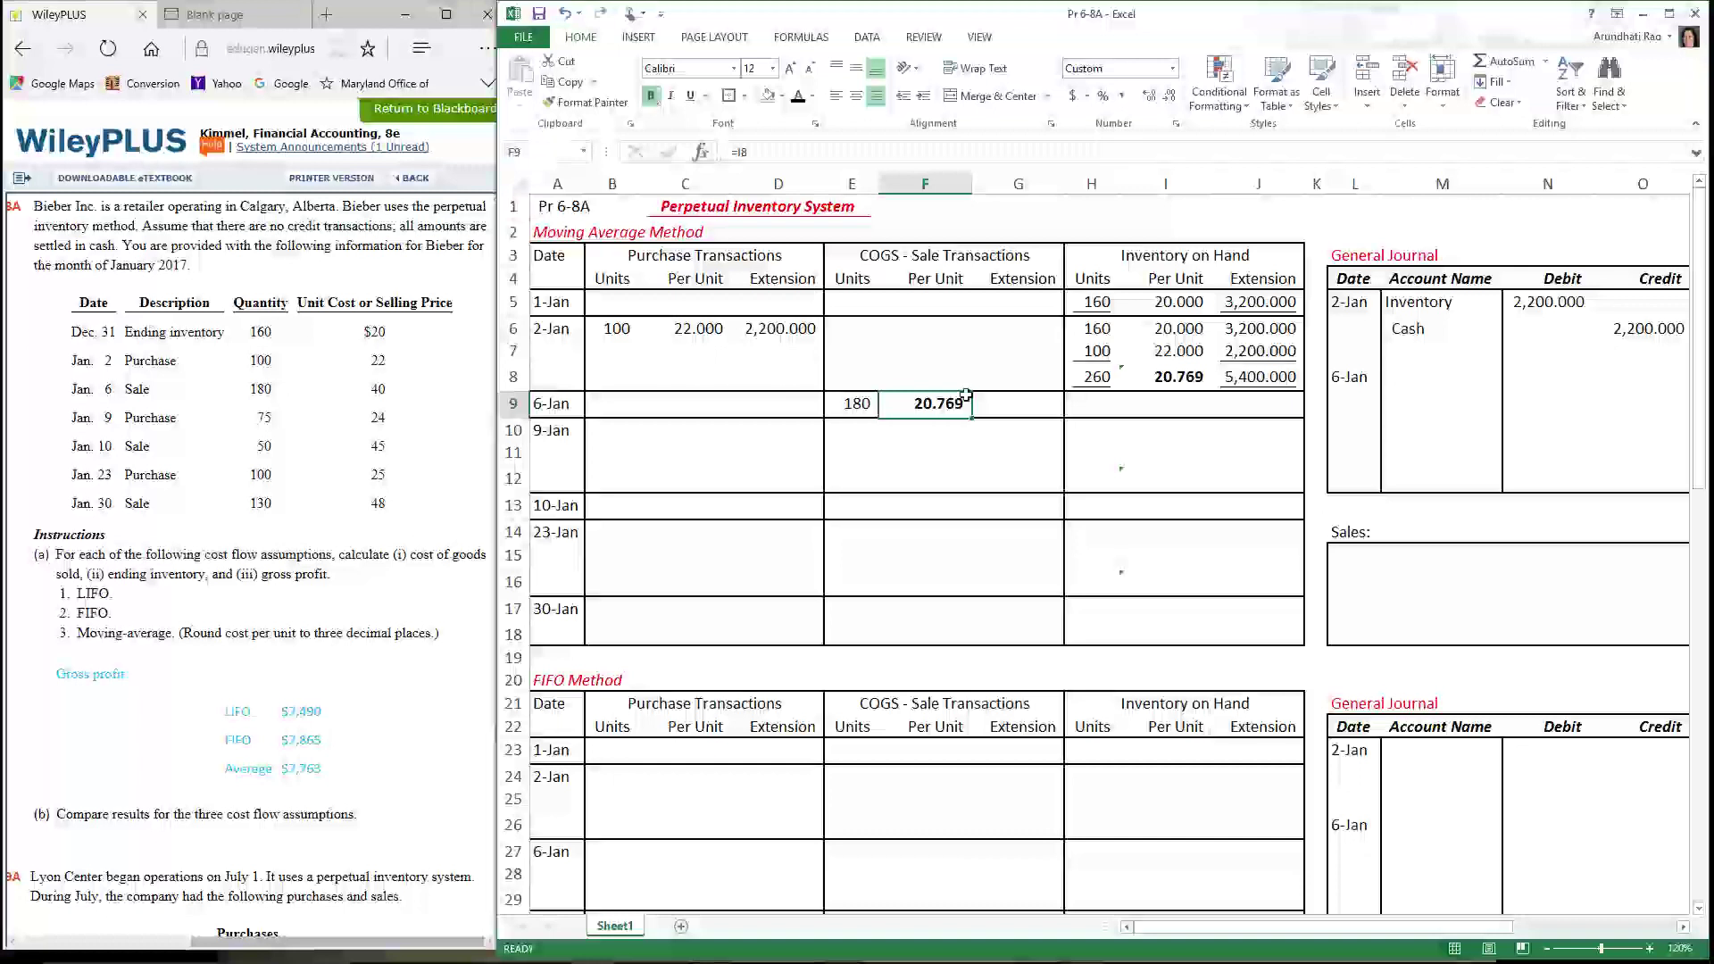
Apply the black font colour to the 6-Jan COGS extension =E9*F9 in G9 and the remaining units =H8-E9 in H9
click(1019, 412)
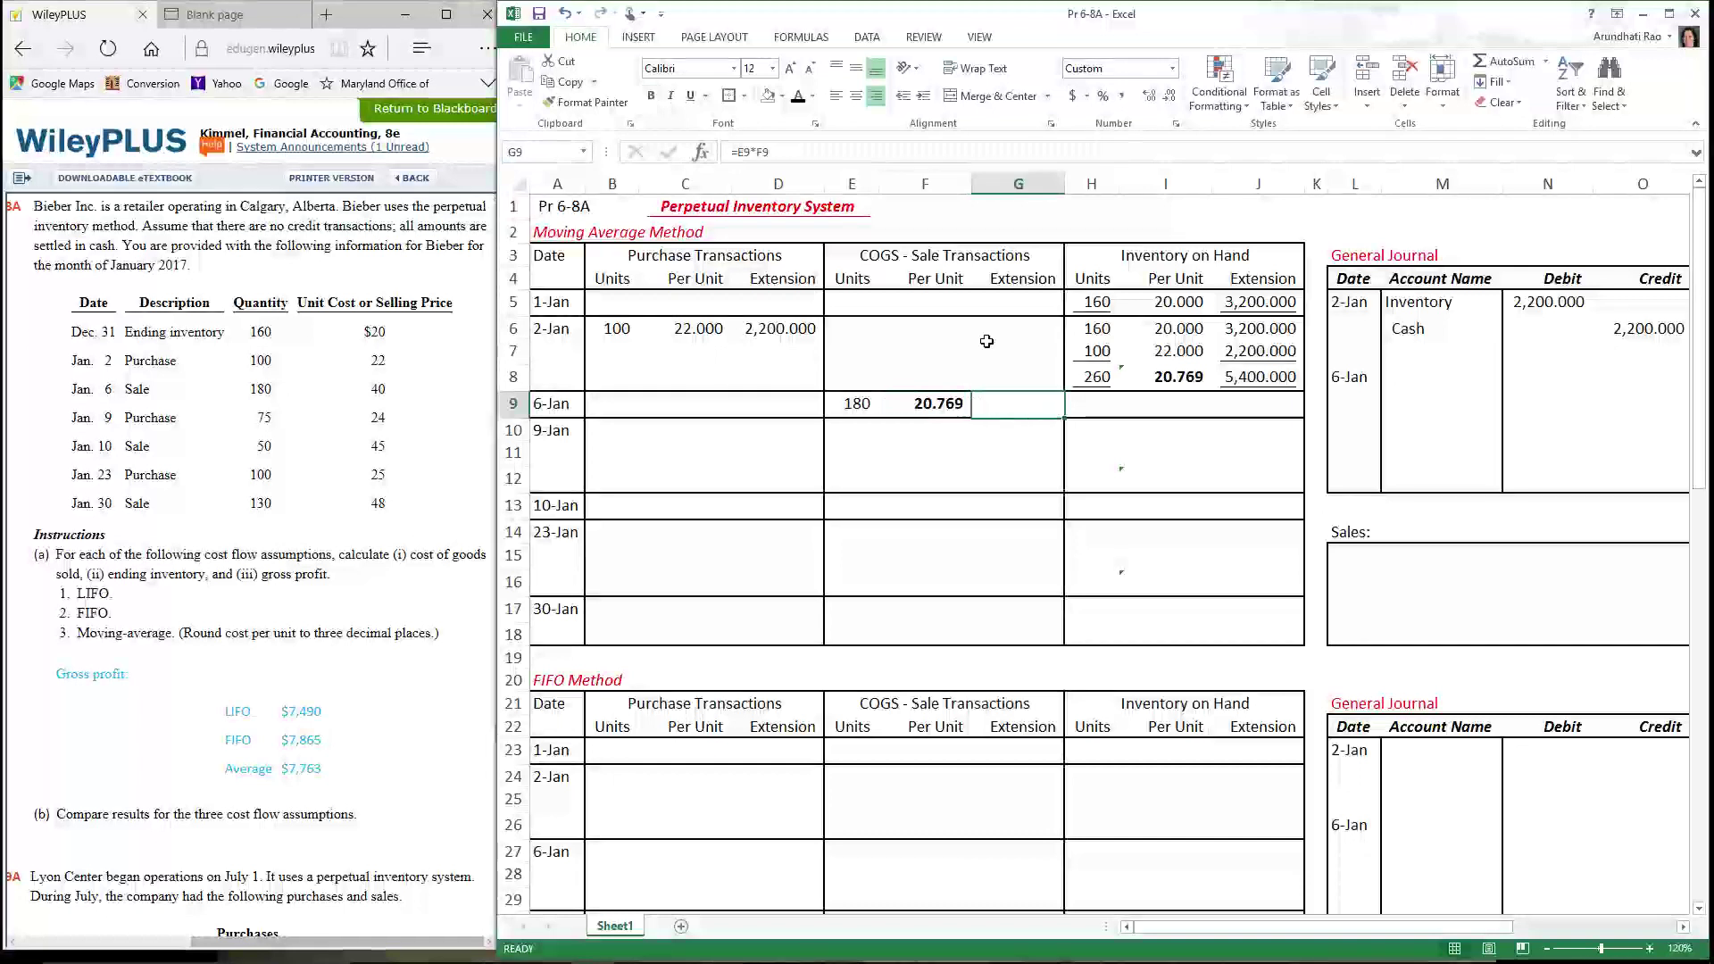
click(798, 97)
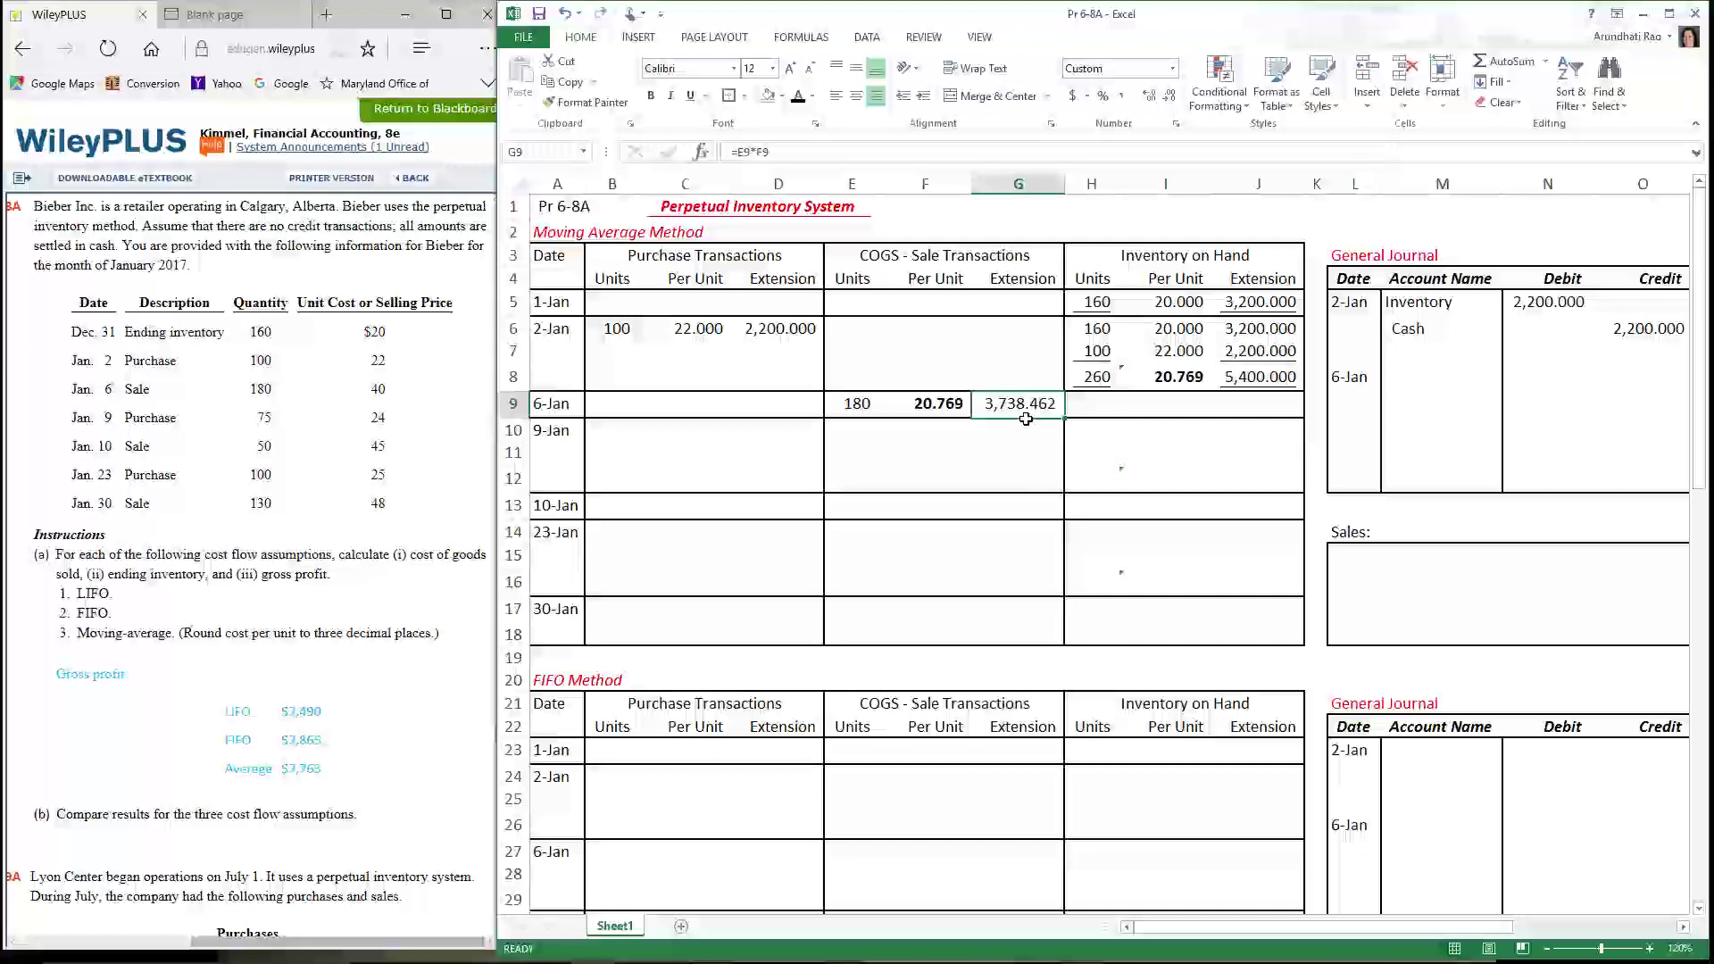
click(1109, 409)
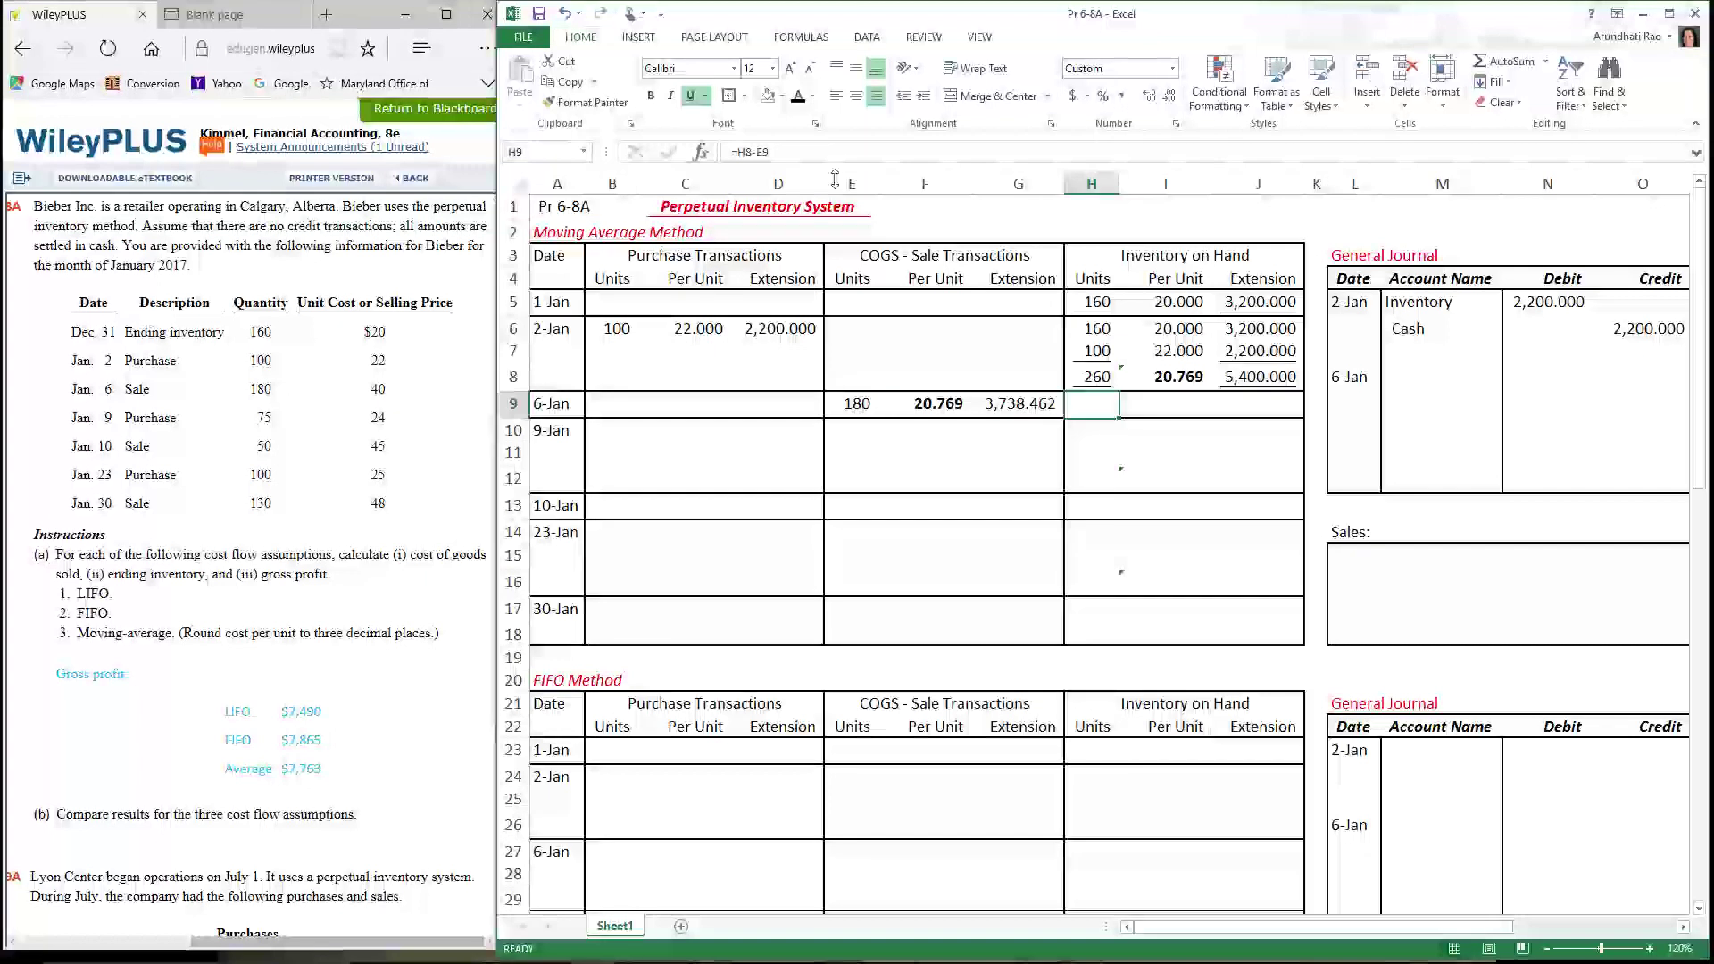
click(798, 98)
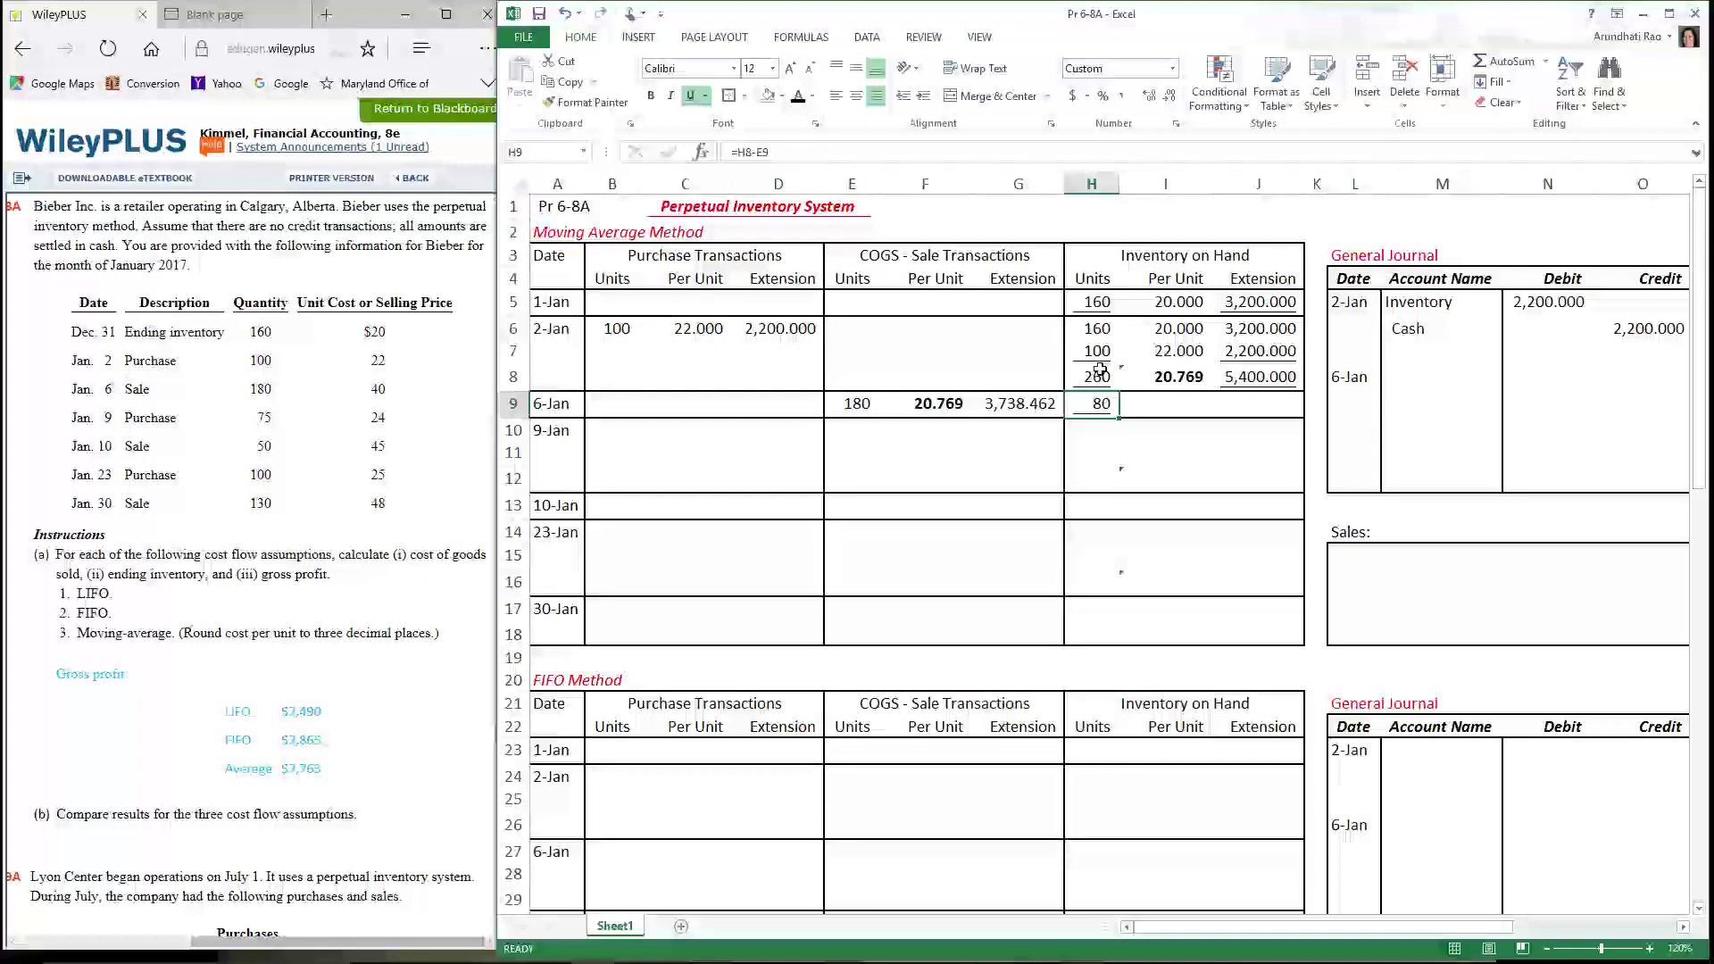
Apply the black font colour to the 6-Jan on-hand per-unit cost =I8 in I9 and the extension =H9*I9 in J9
click(1189, 410)
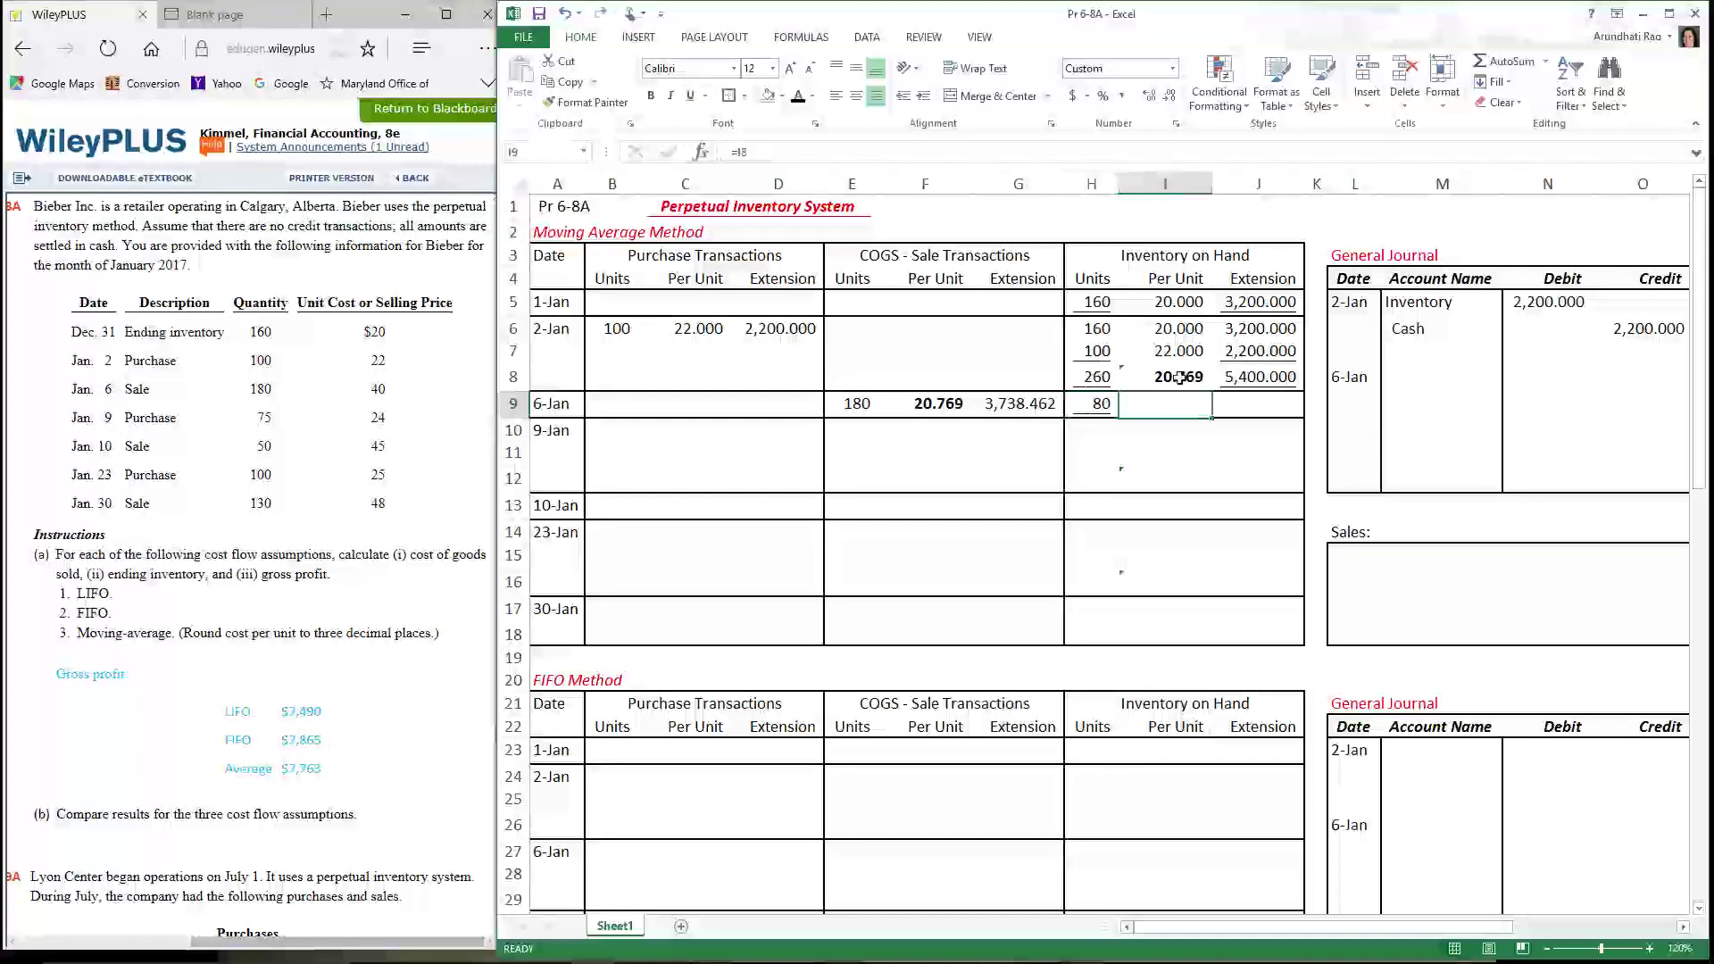
click(798, 98)
click(1249, 403)
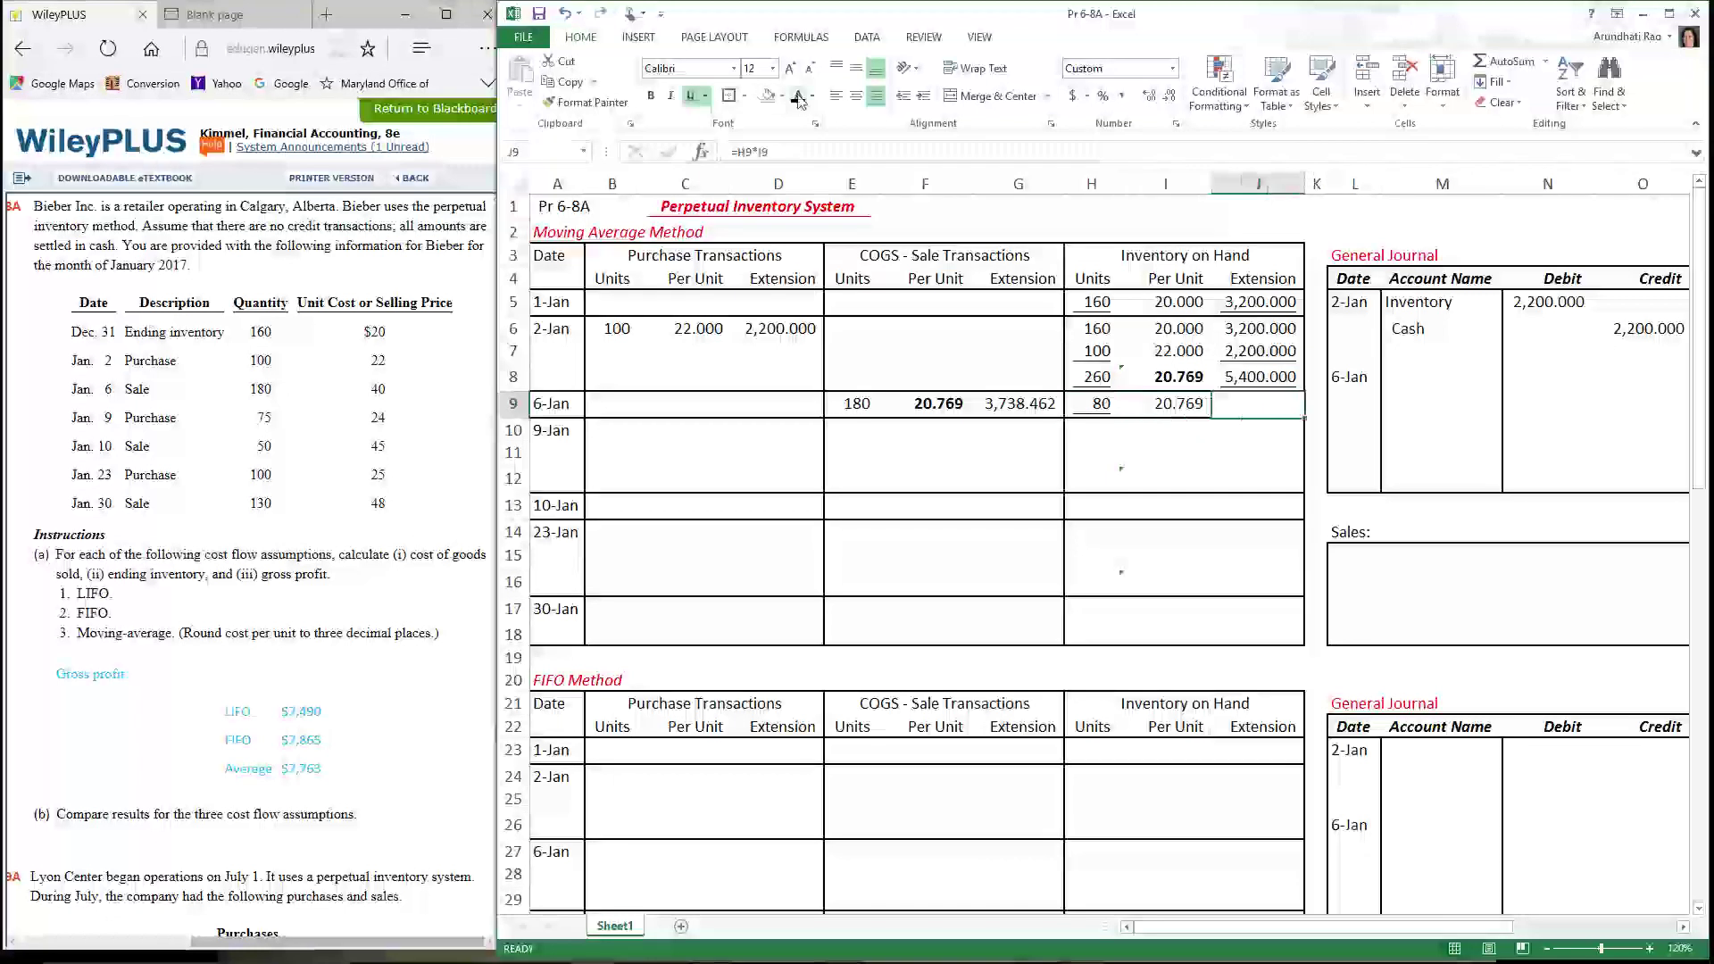
click(798, 98)
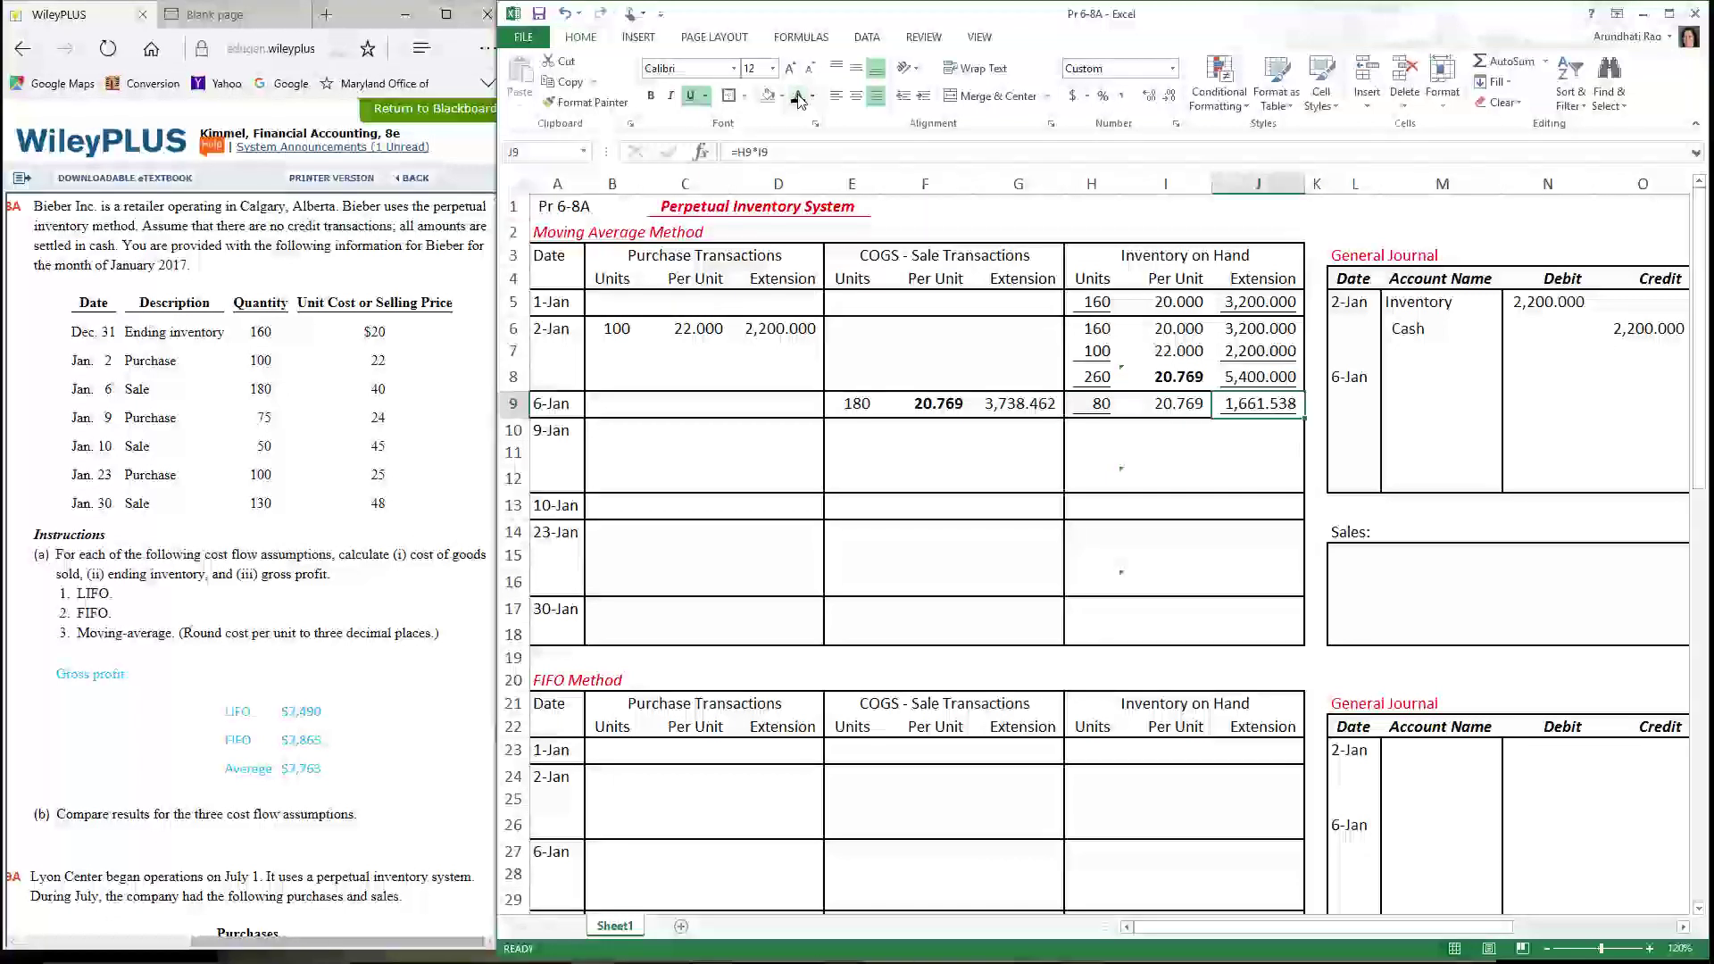
click(1290, 382)
click(1003, 412)
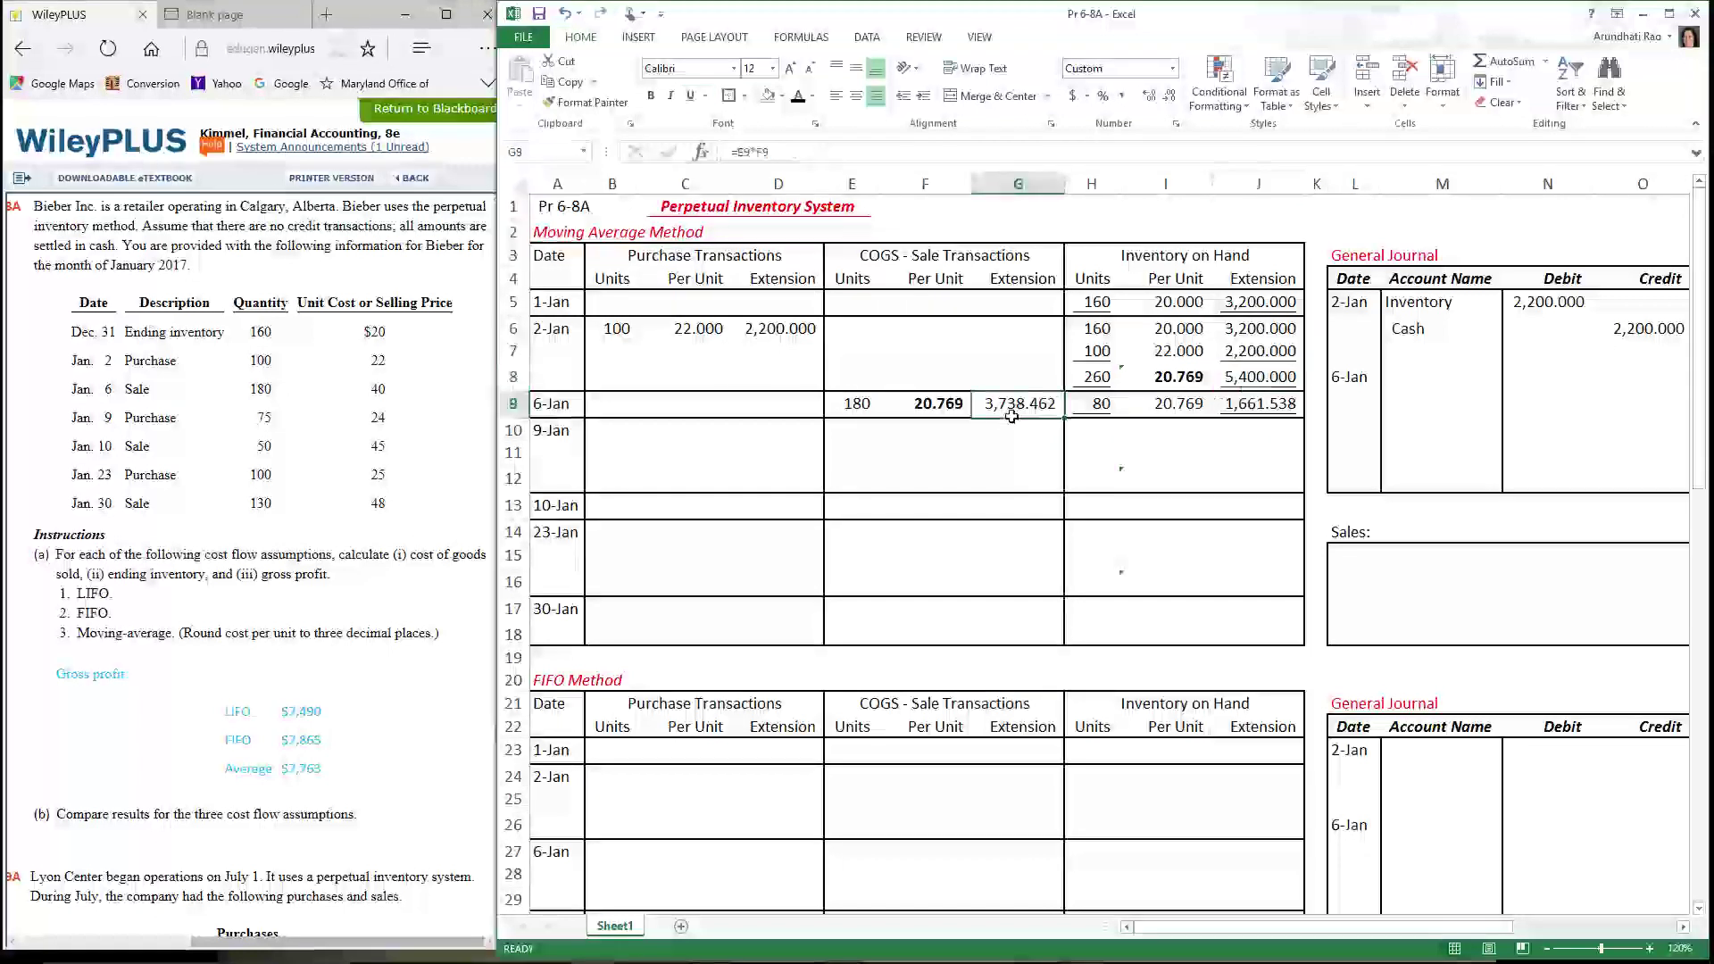
click(1282, 414)
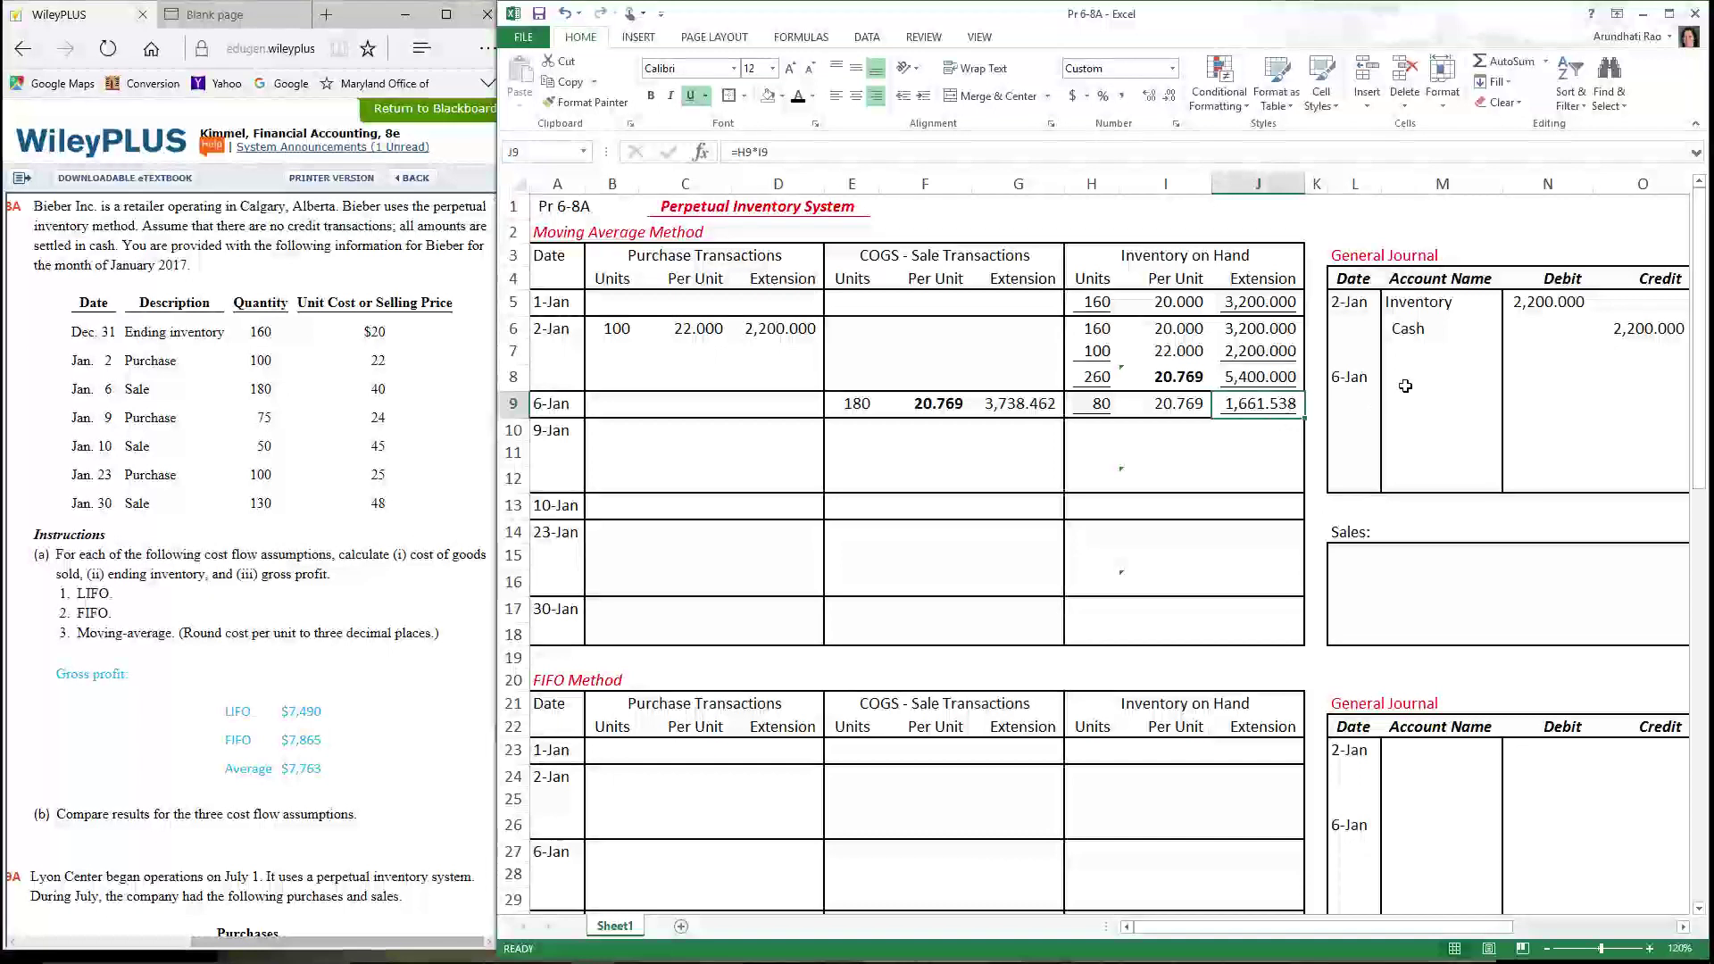
Apply the black font colour to the 6-Jan journal account names Cash and Sales in M8:M9
click(1366, 382)
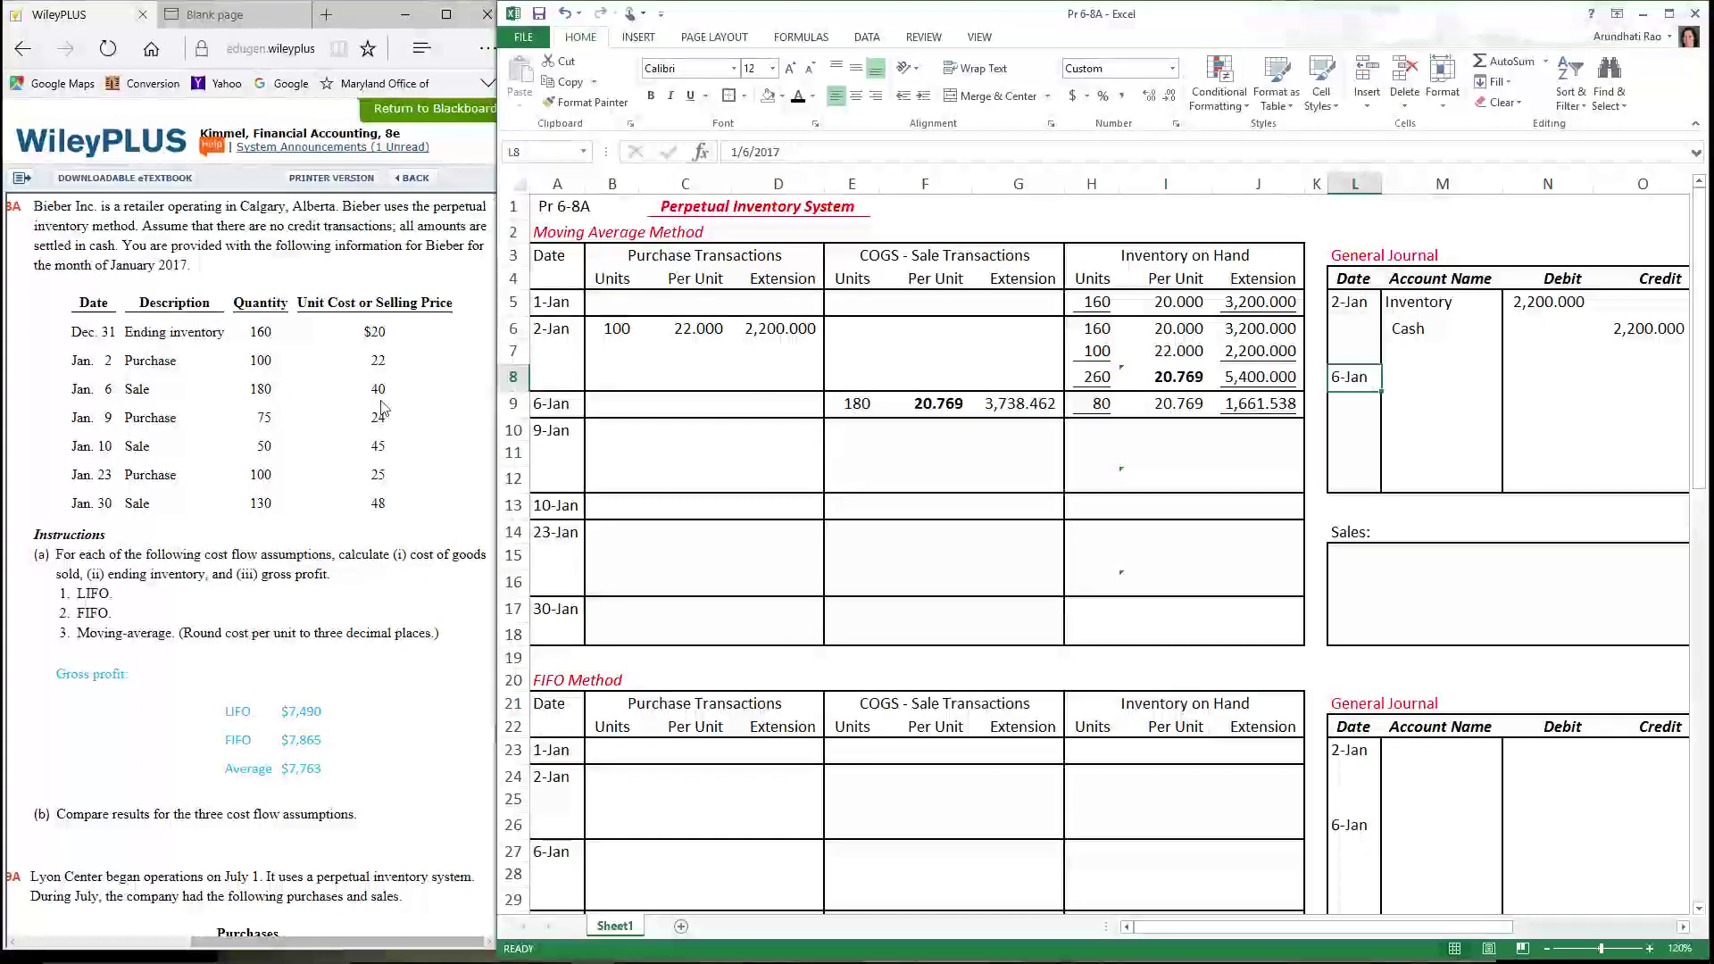
drag(1406, 377, 1415, 406)
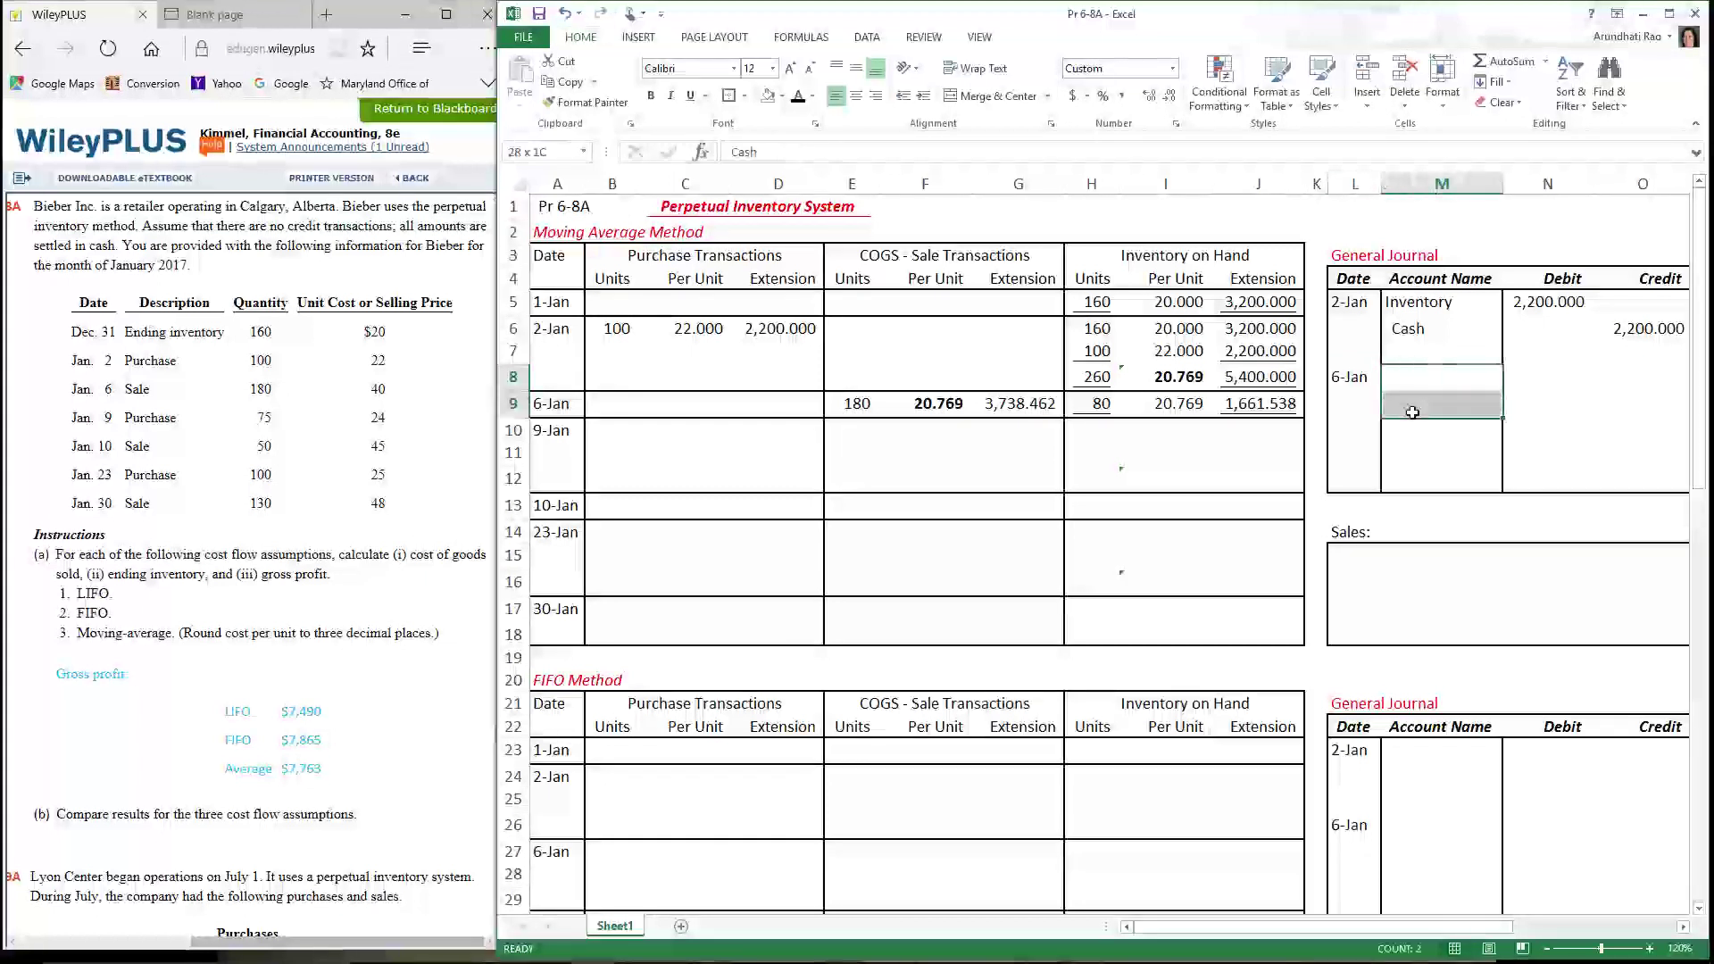
text(Cash)
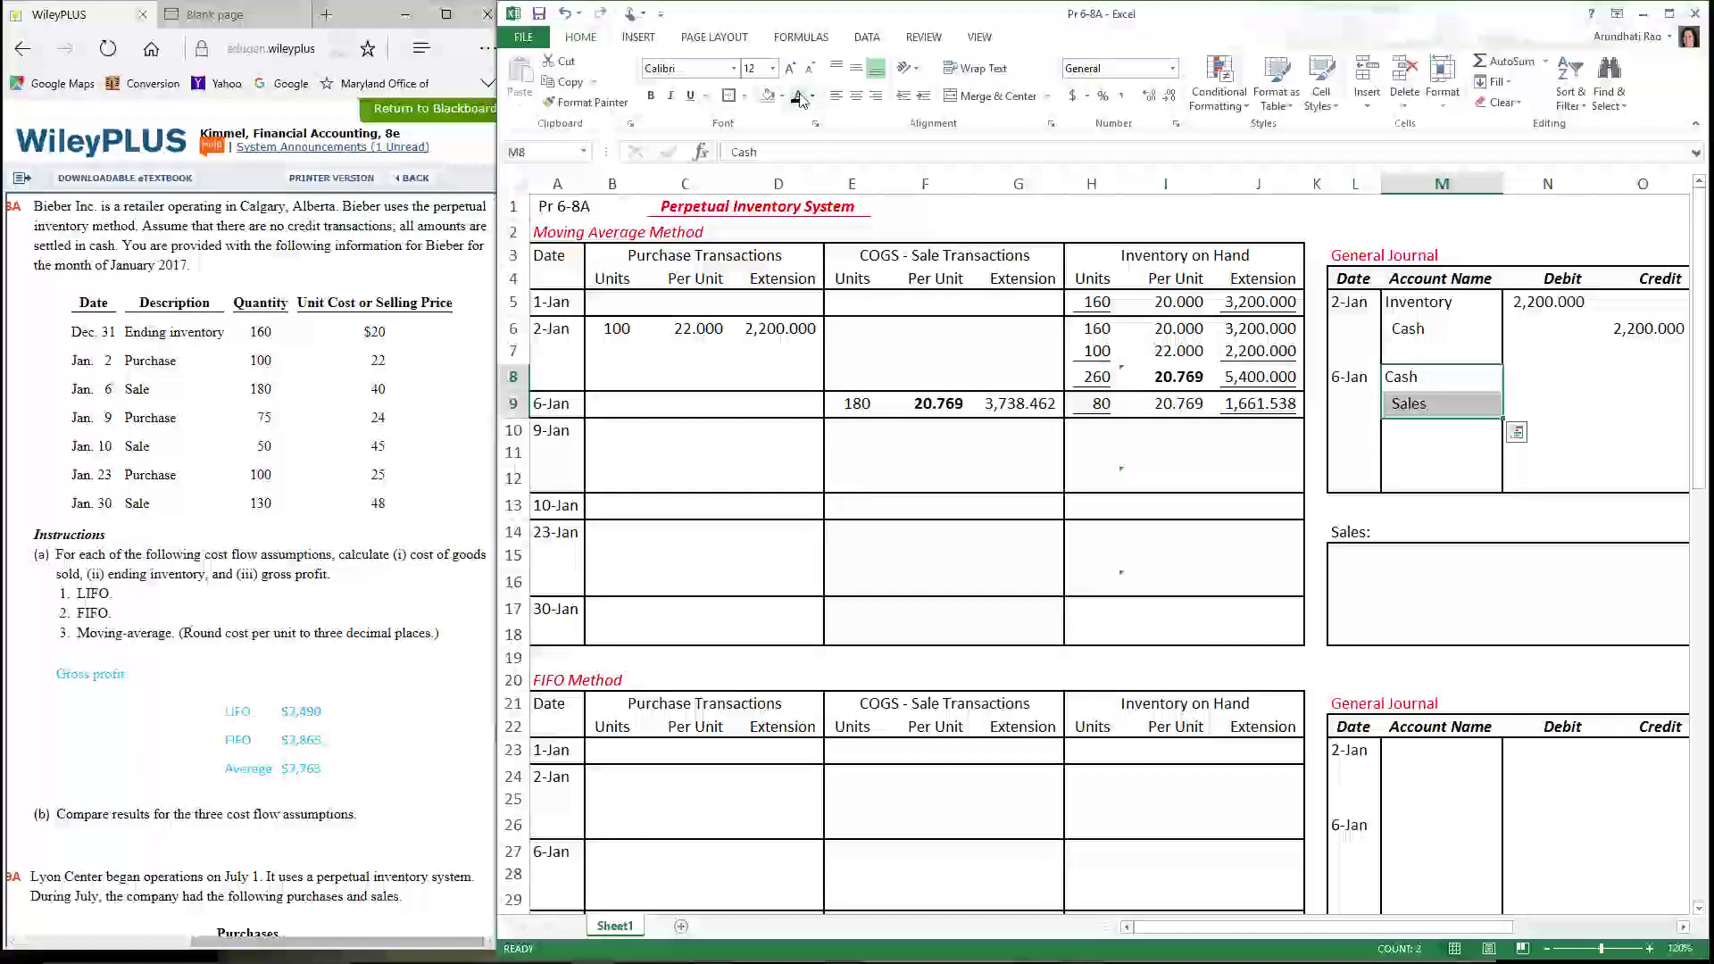
click(1401, 384)
click(1417, 407)
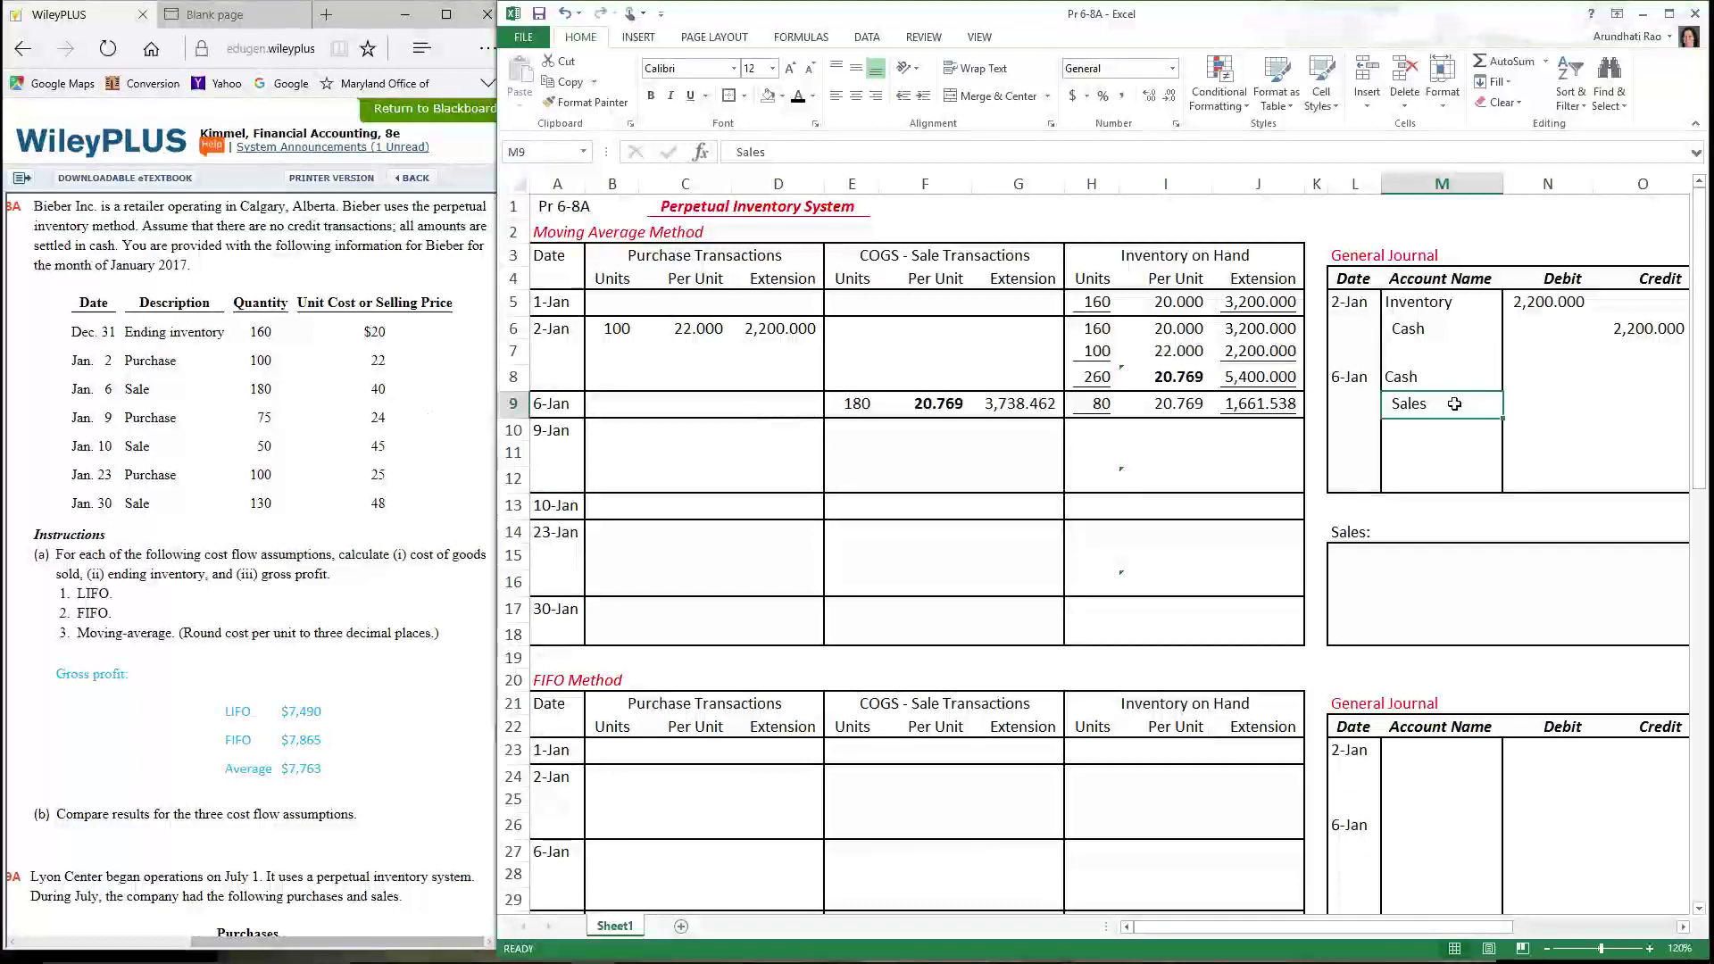
Apply the black font colour to the 6-Jan sale amounts in N8:O9, with the Cash debit calculated as =180*40
drag(1540, 384, 1660, 410)
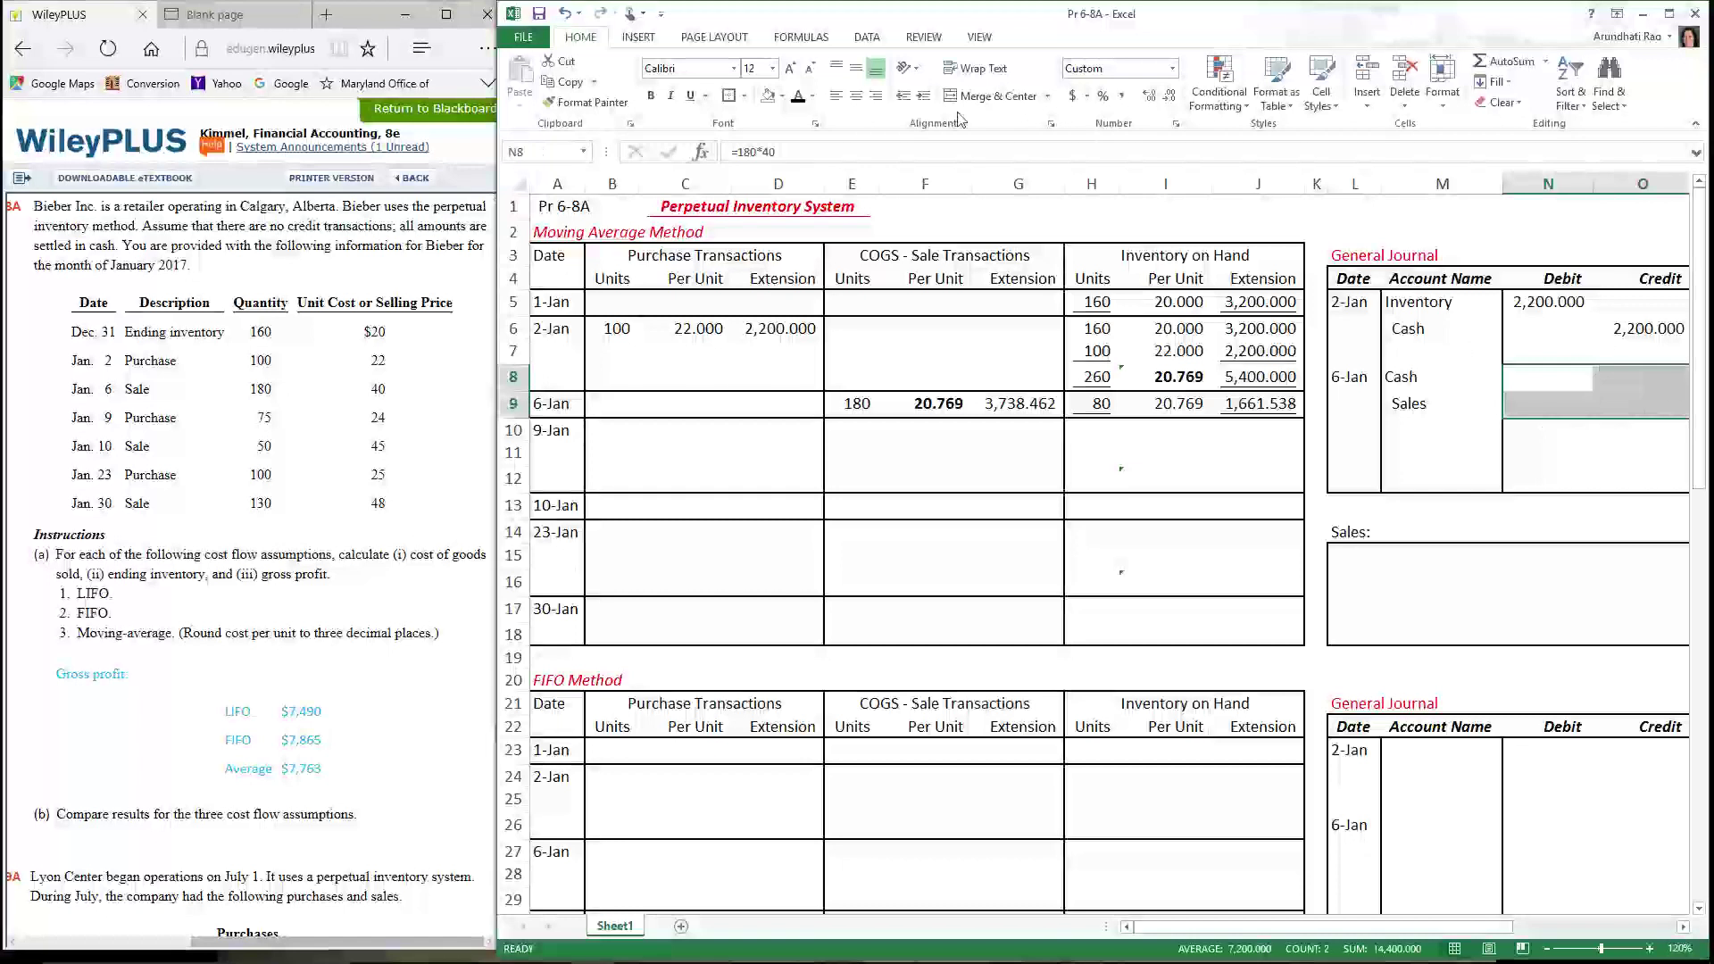
click(799, 98)
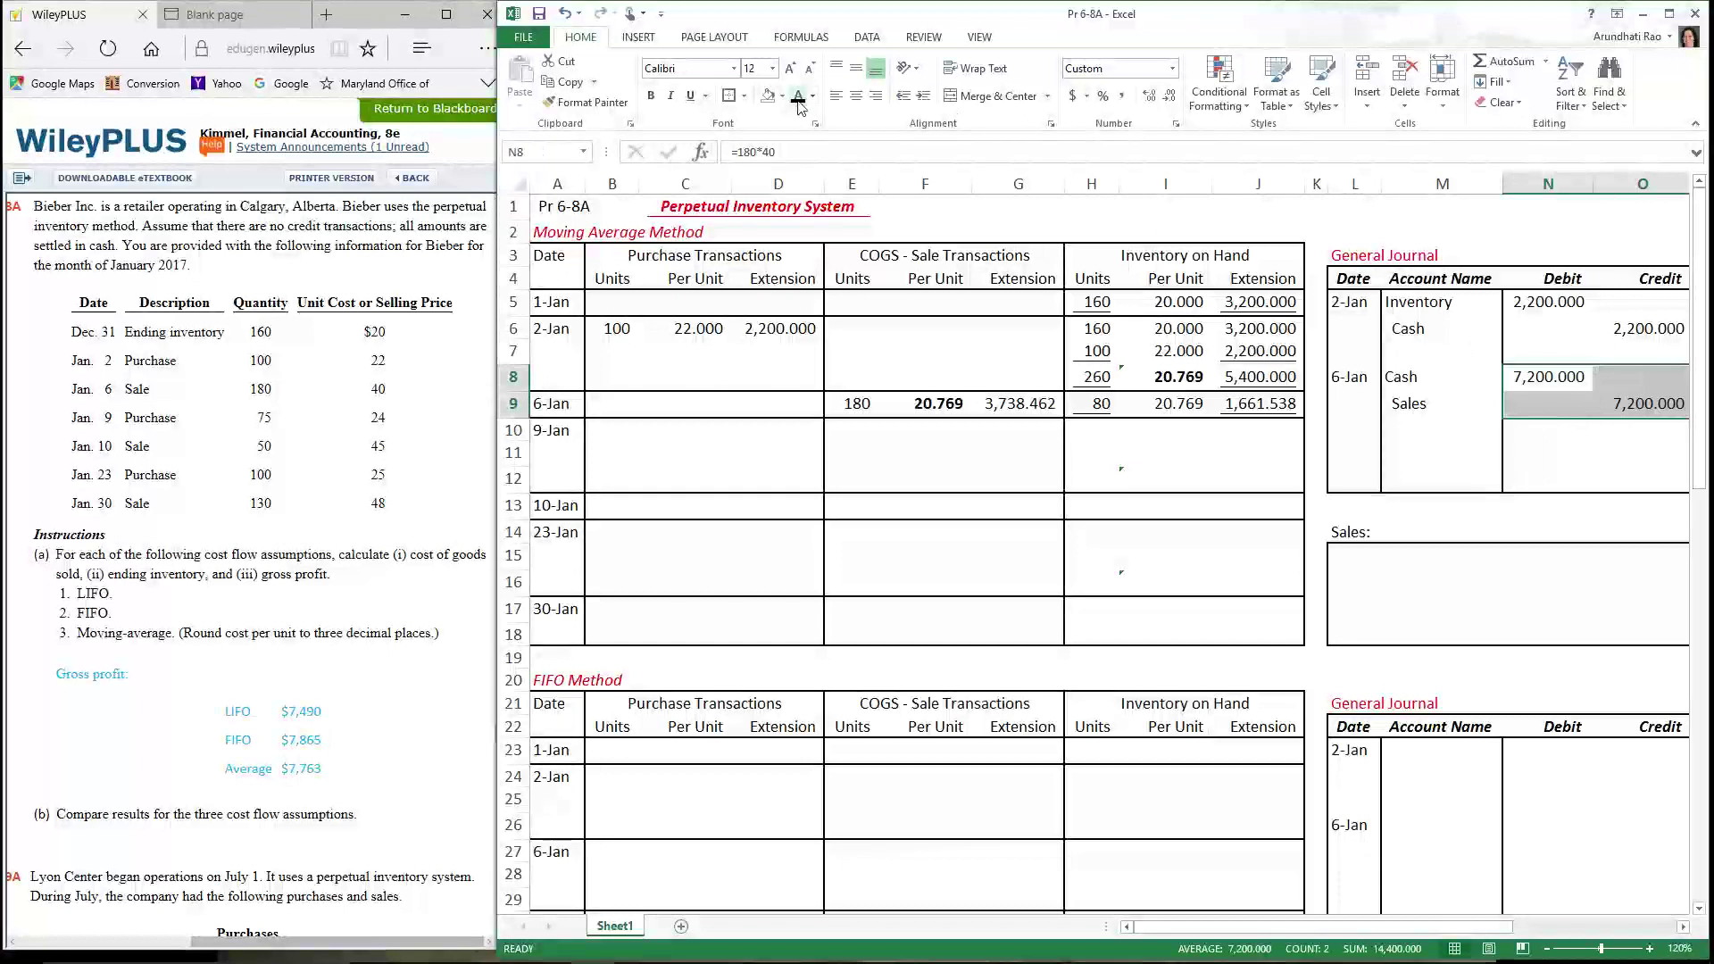
click(1540, 376)
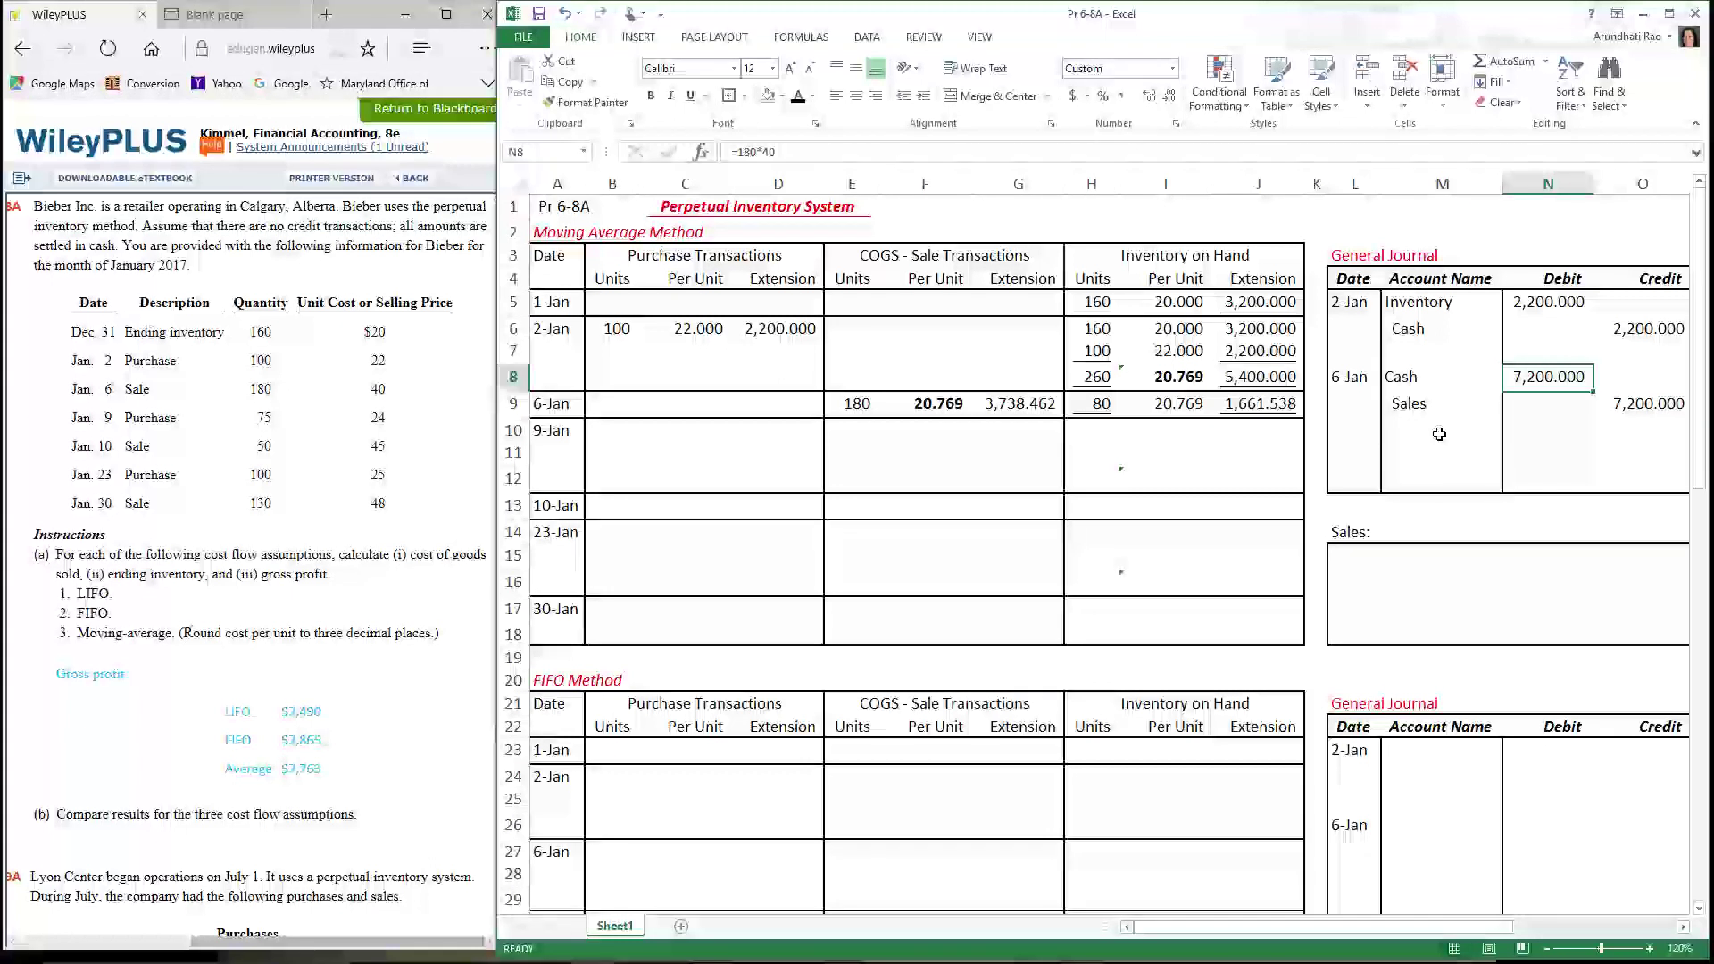
Apply the black font colour to the 6-Jan COGS and Inventory entry in M10:O11, with the debit linked as =G9
drag(1440, 431, 1439, 455)
click(799, 100)
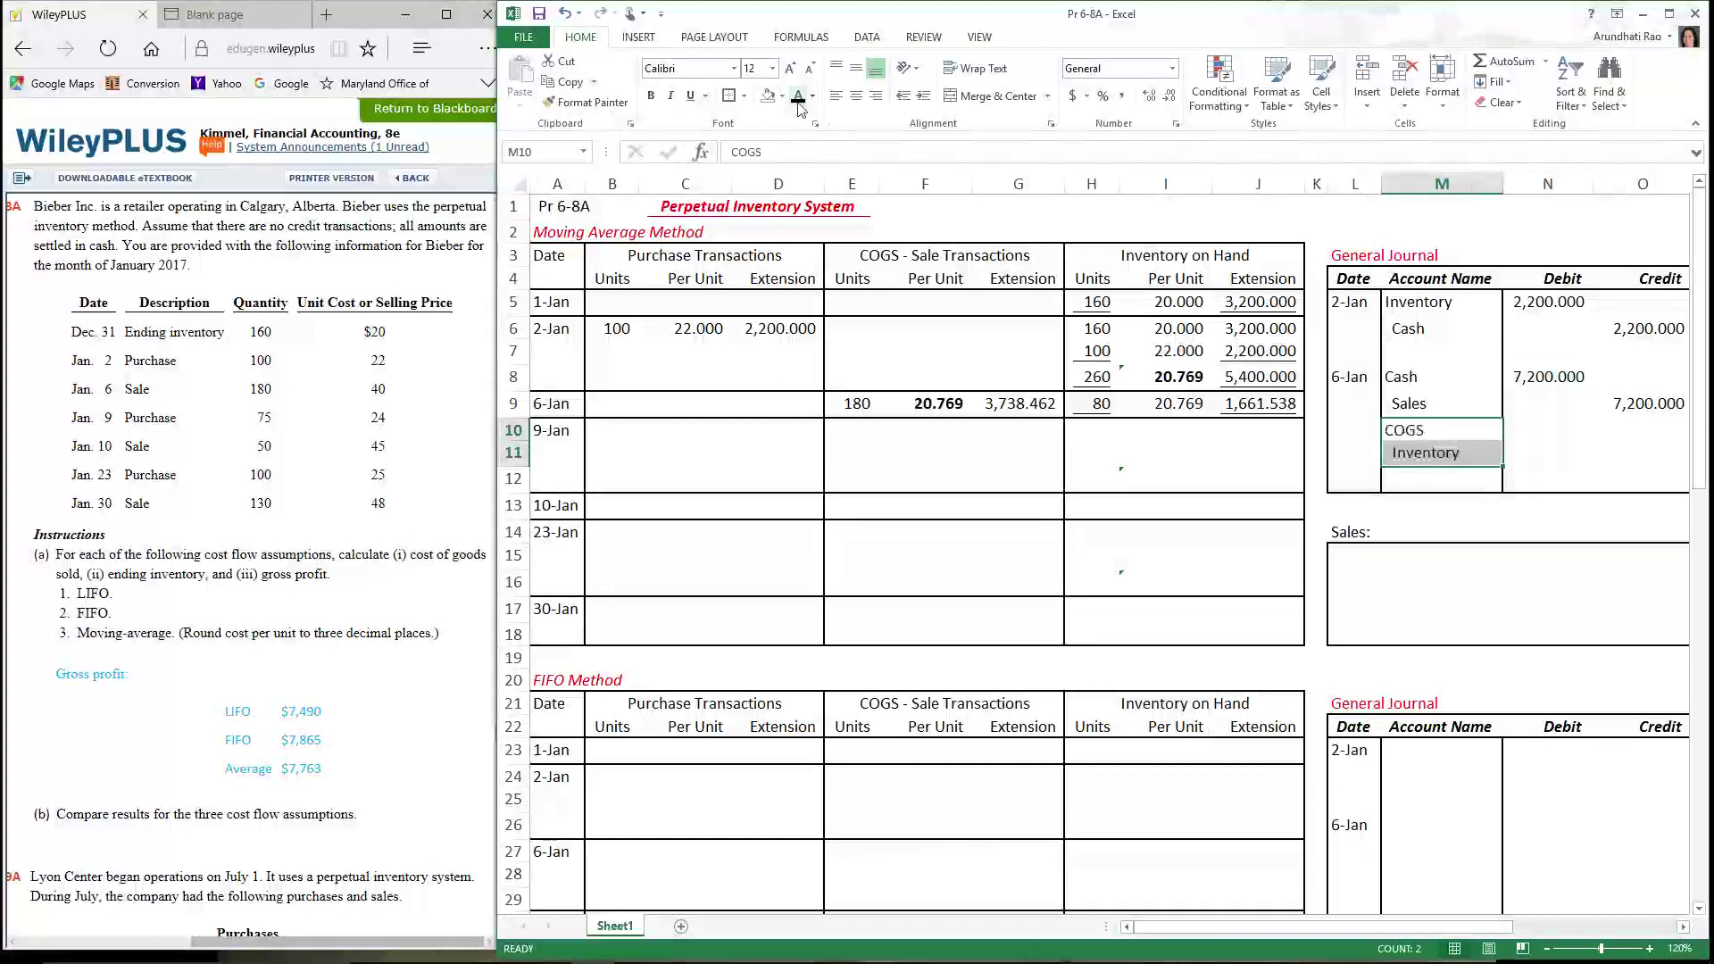
click(730, 217)
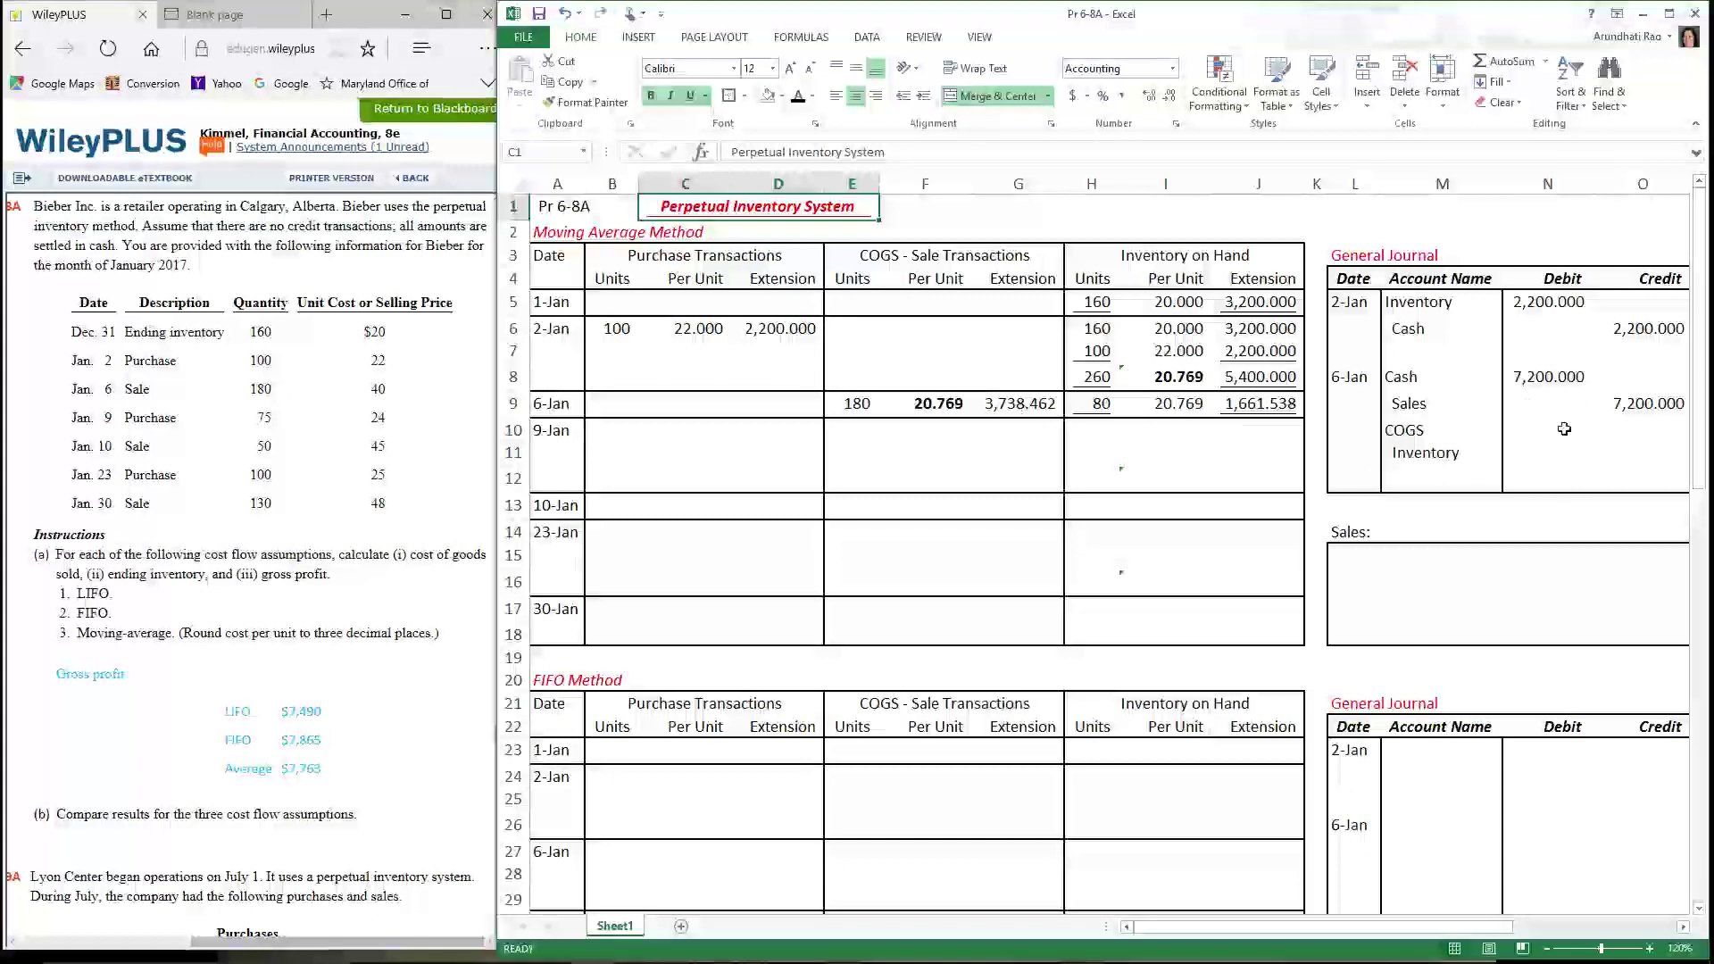
drag(1564, 430, 1642, 456)
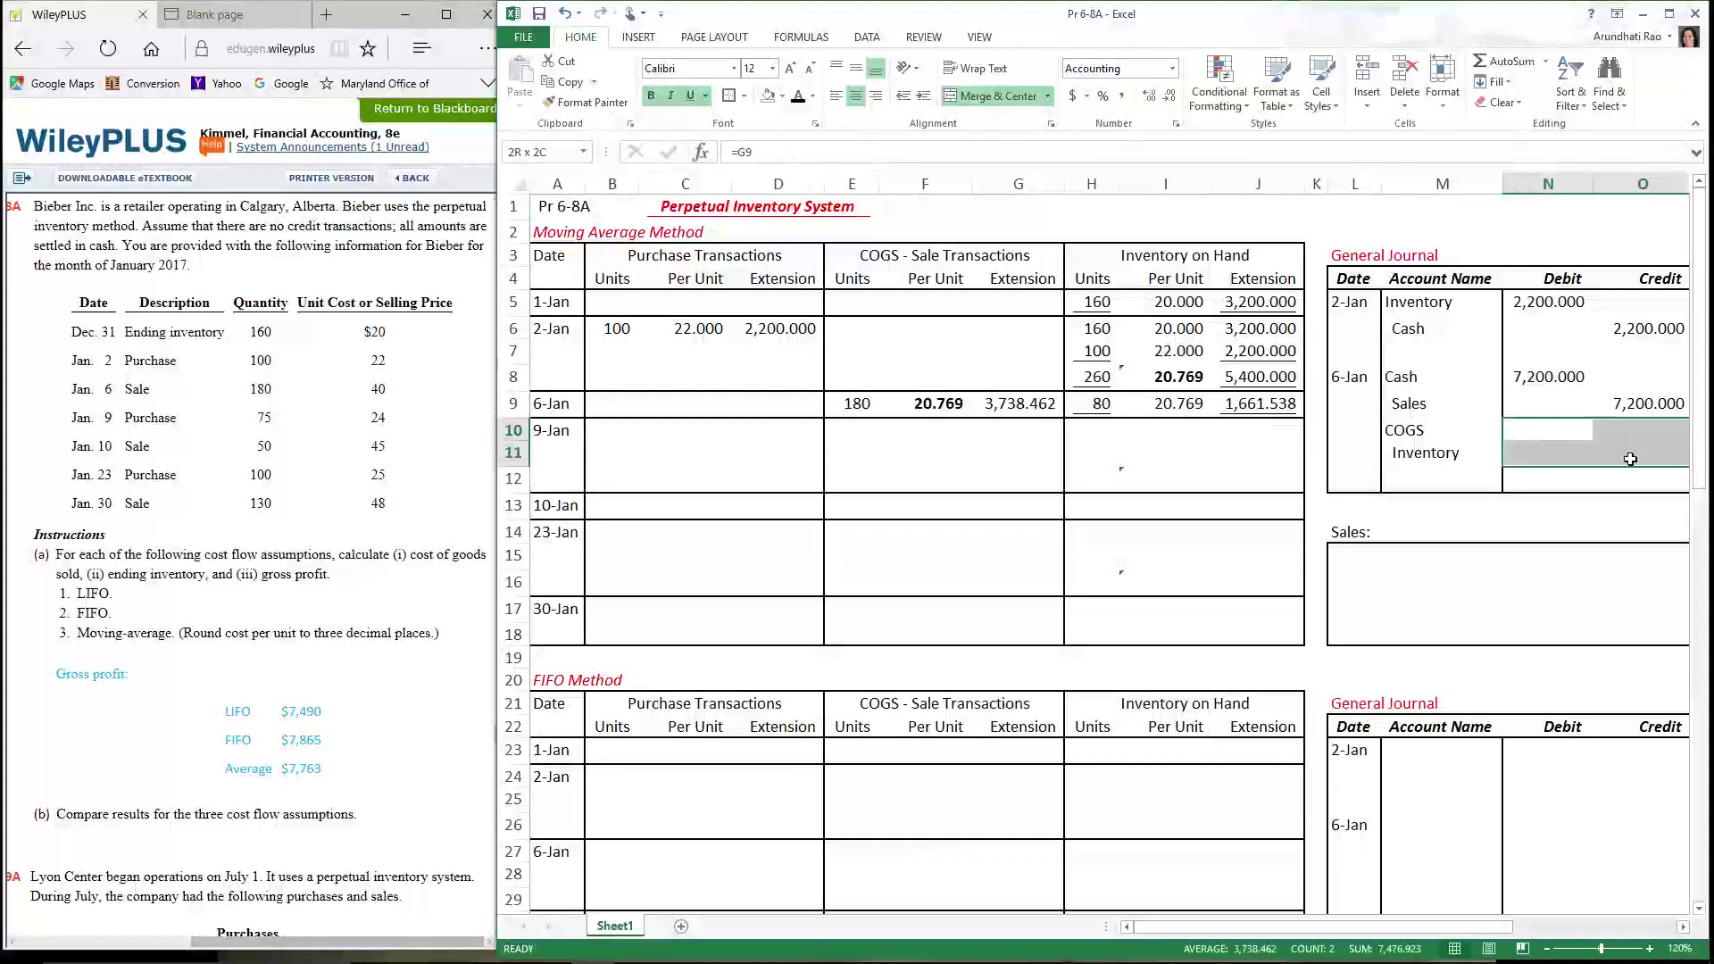
click(798, 95)
Highlight the 6-Jan COGS extension in G9 and the matching COGS and Inventory journal amounts in N10:O11 with yellow fill
click(1036, 406)
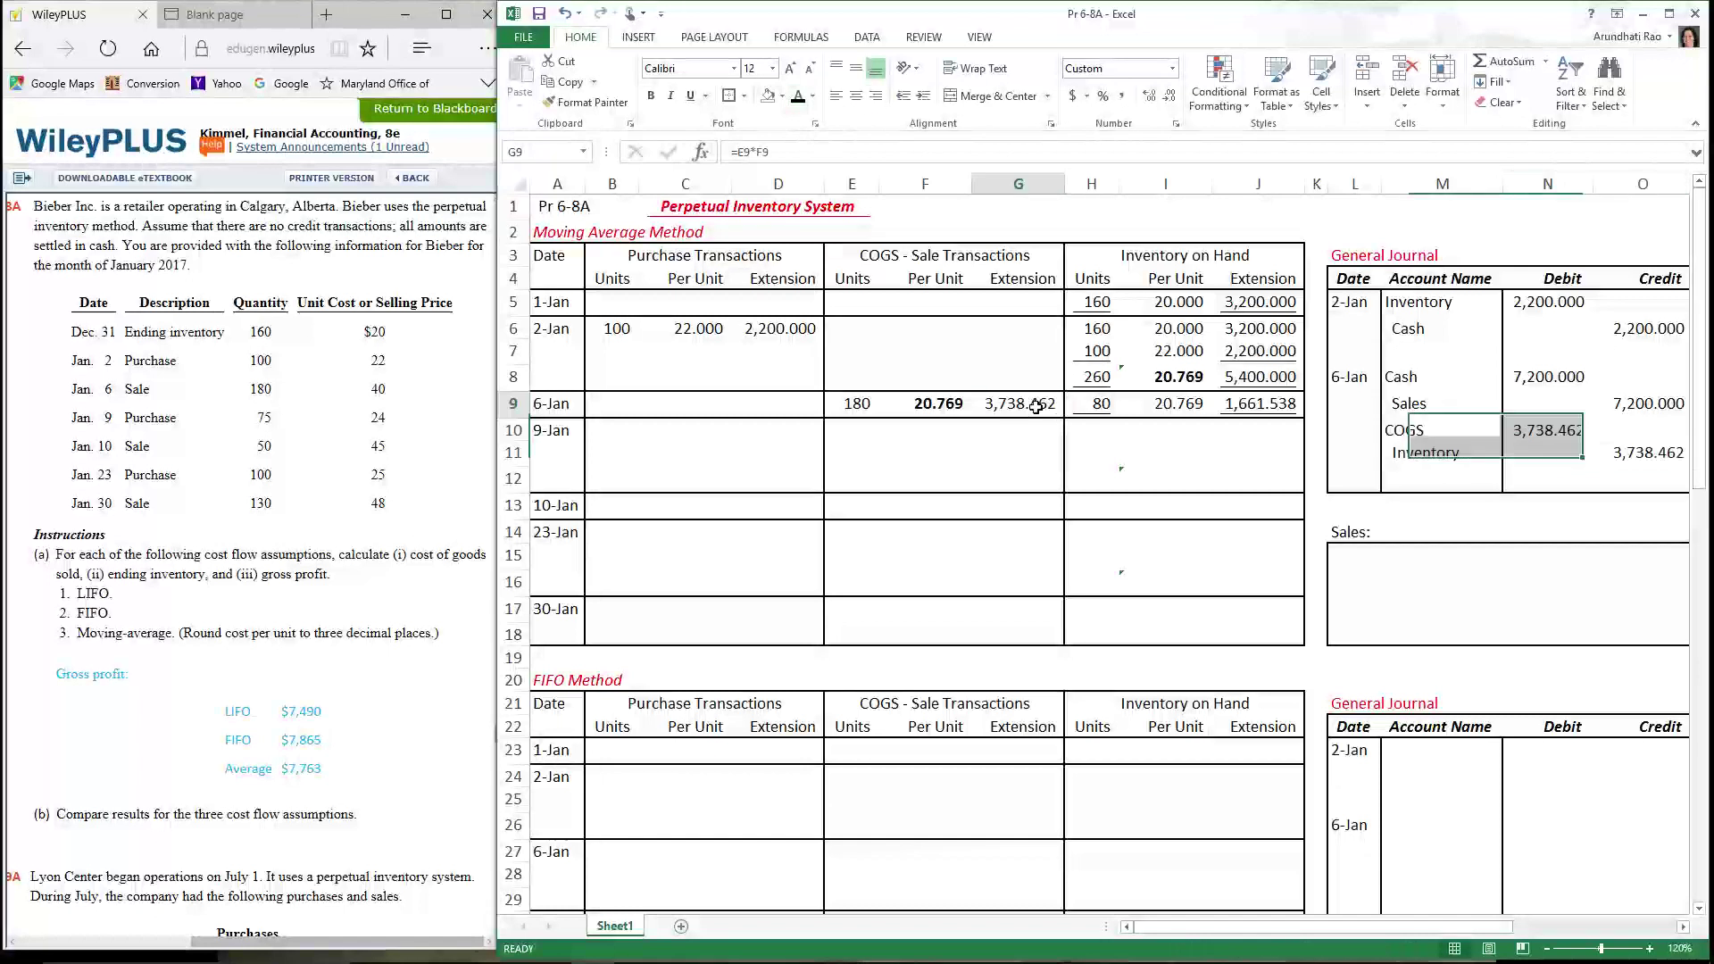
click(781, 95)
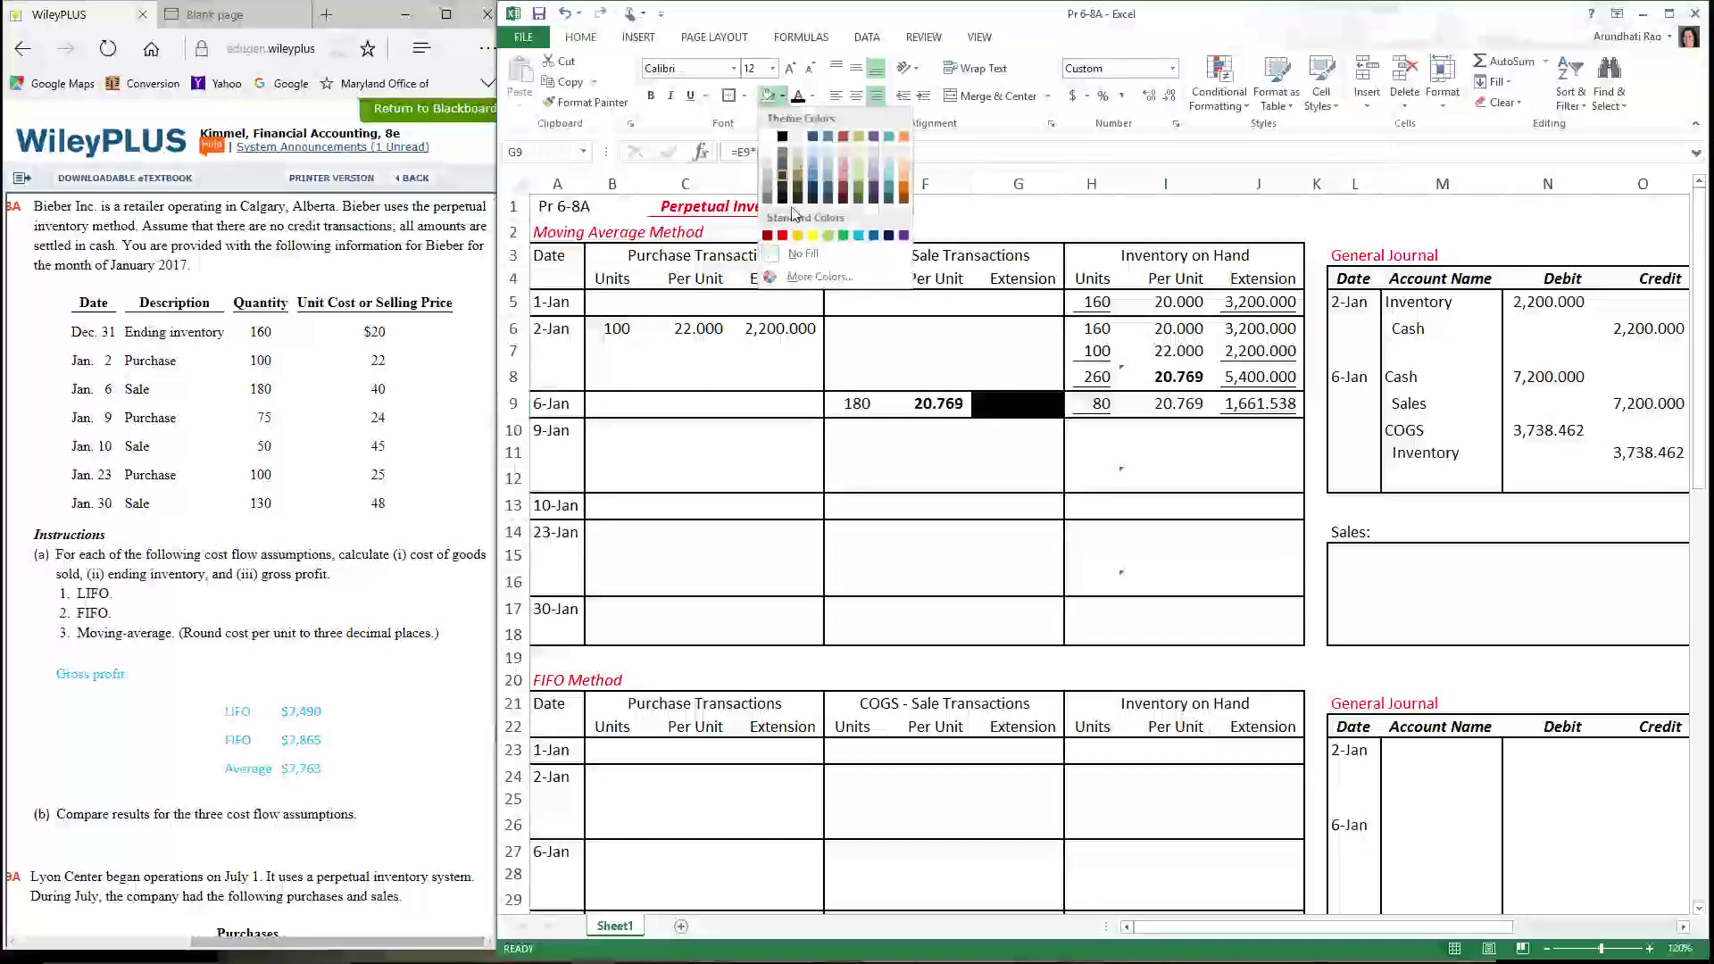
click(812, 235)
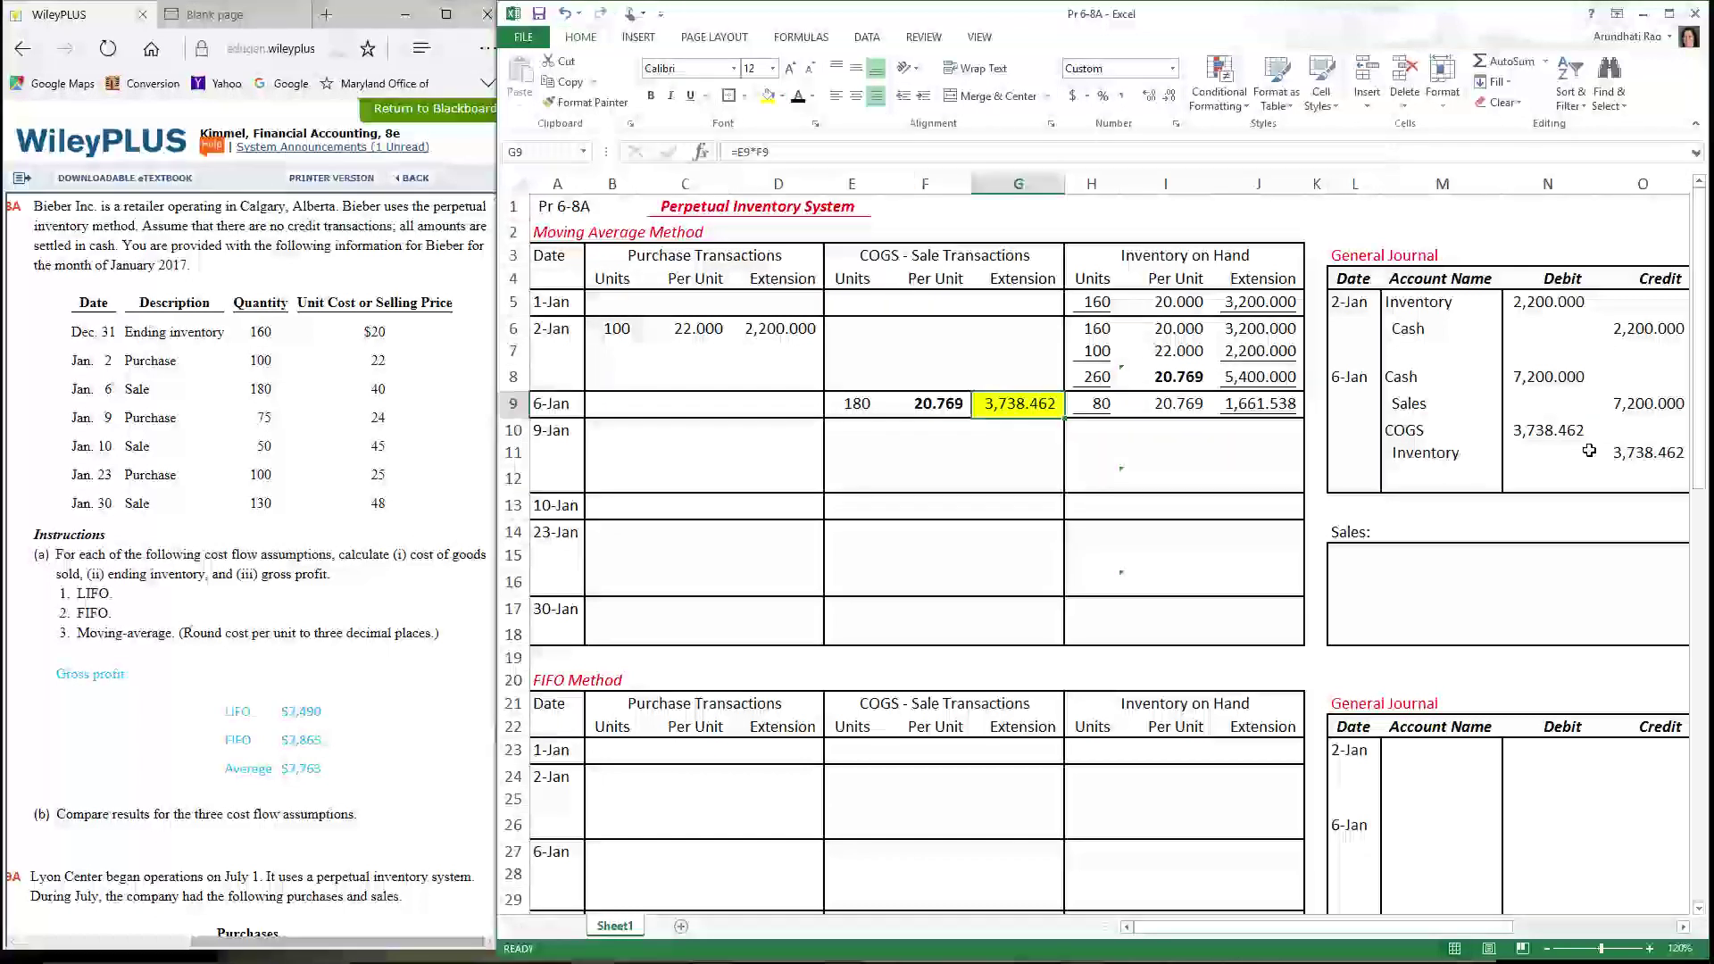
drag(1549, 431, 1641, 453)
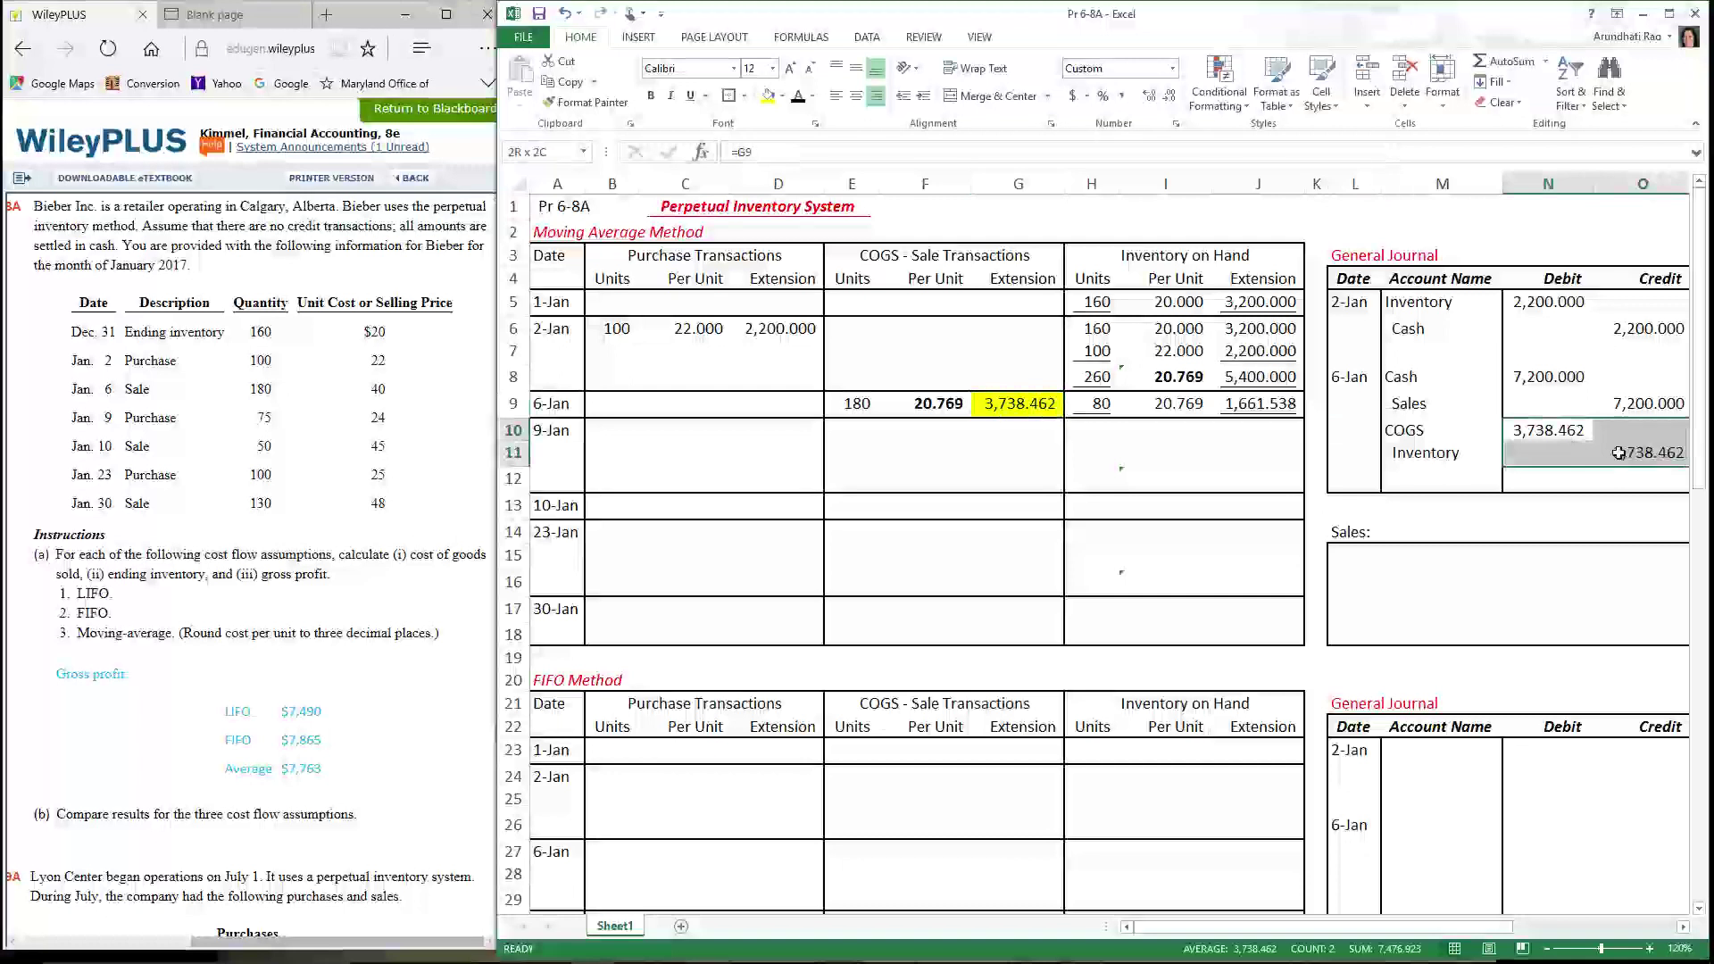
click(767, 96)
click(946, 218)
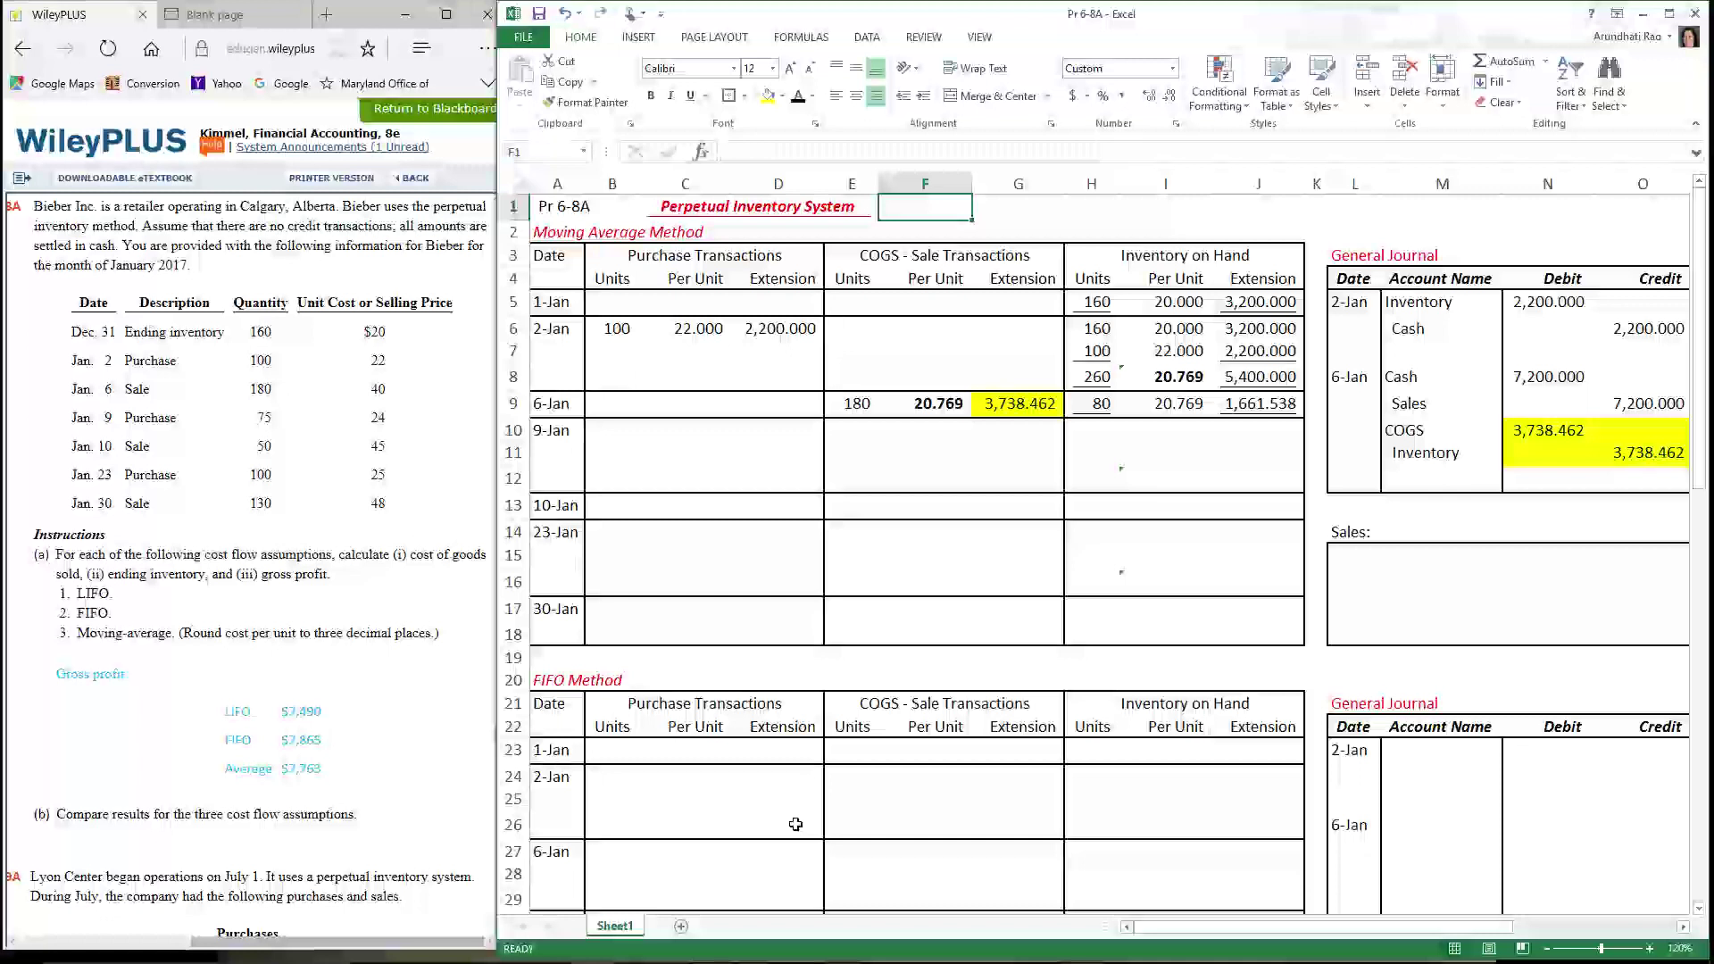
Apply the black font colour to the FIFO table's 1-Jan row B23:J23, showing 160 units at 20.000 on hand
drag(613, 767, 1259, 757)
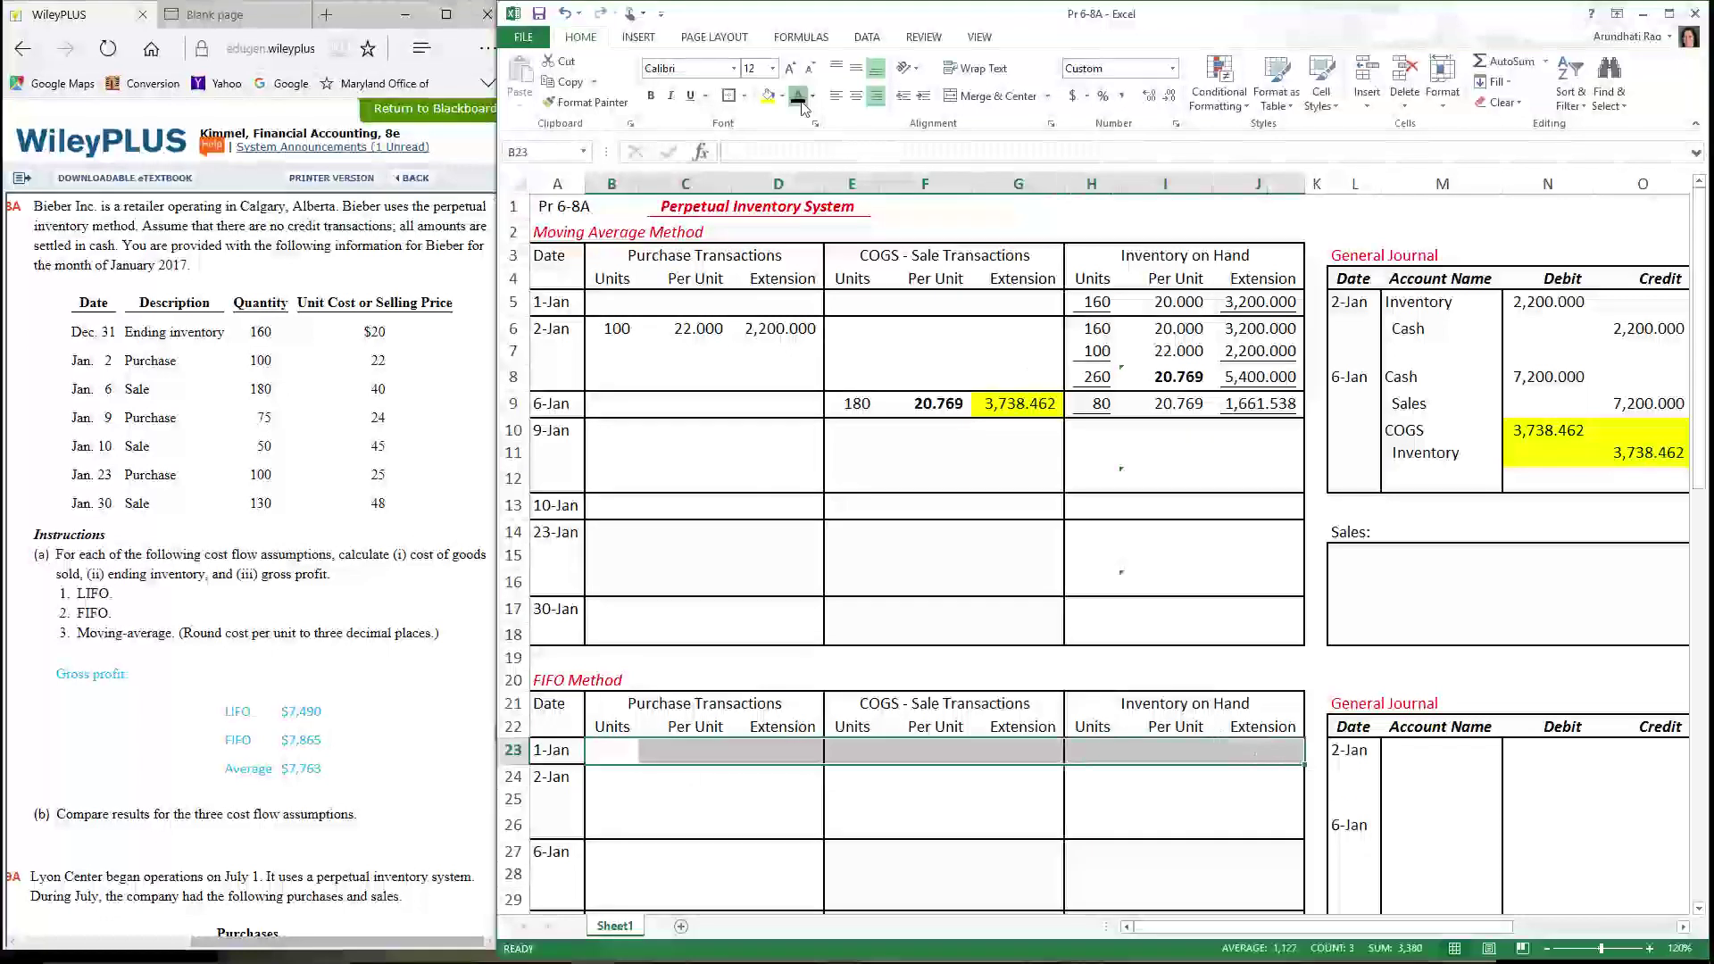
text(160	20.000	3,200.000)
click(1098, 761)
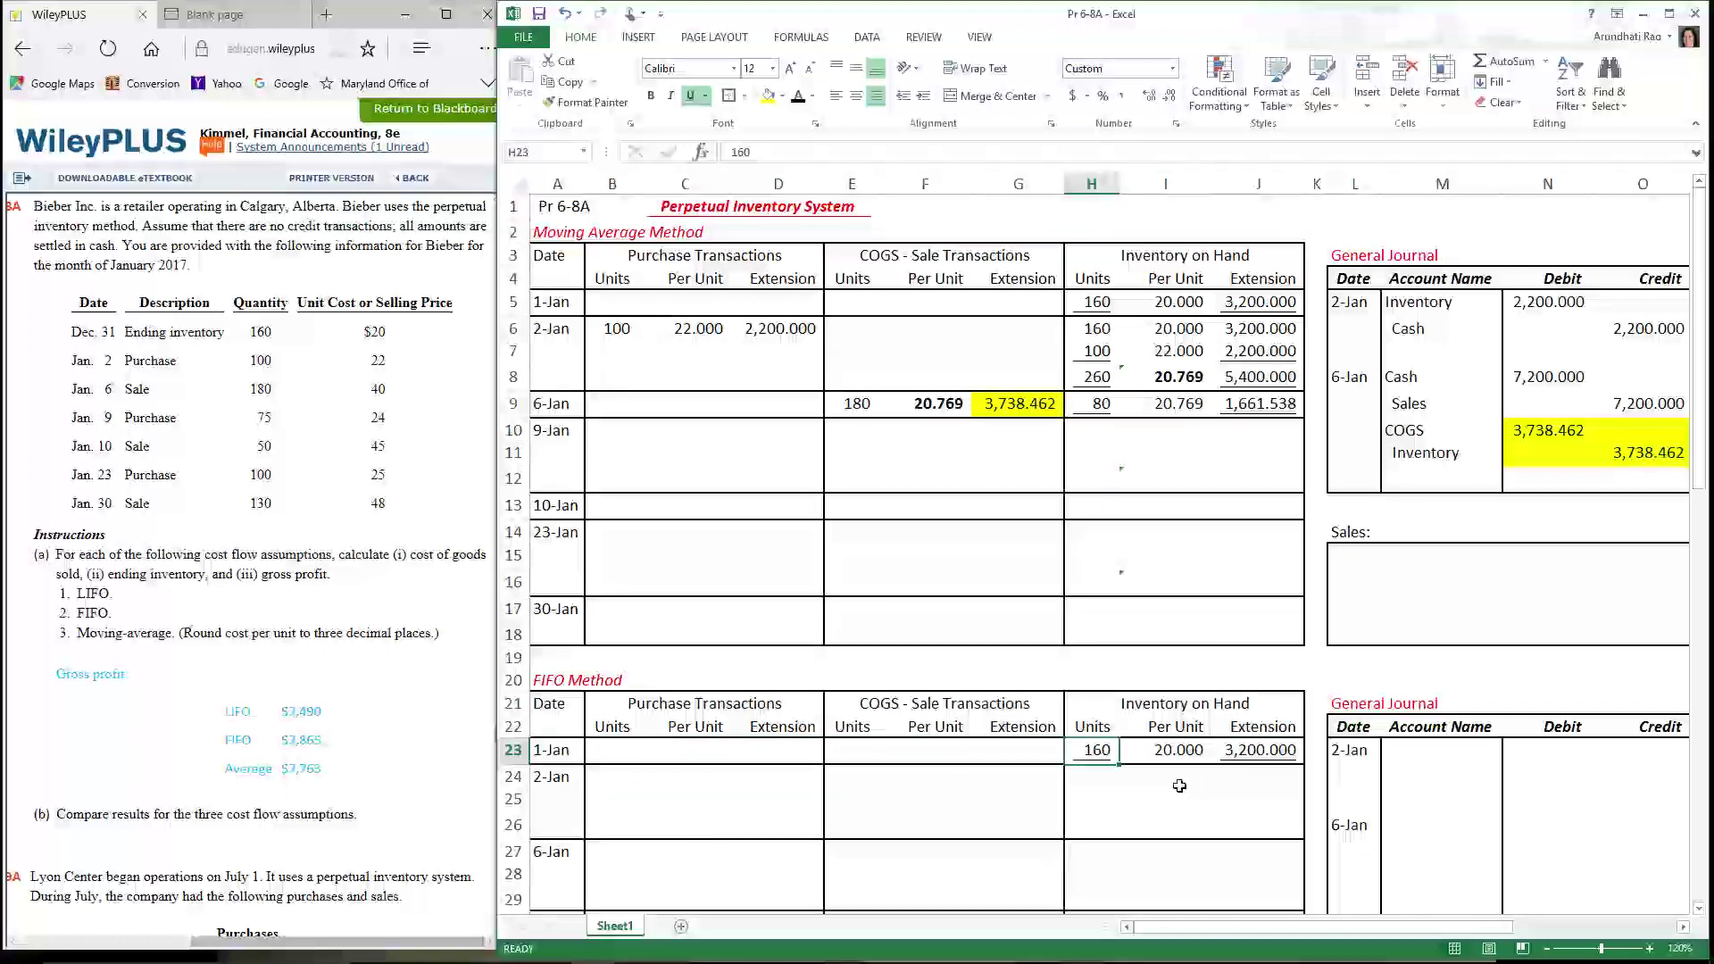
Apply the black font colour to the FIFO 2-Jan purchase in B24:D24 and the inventory layers and totals in H24:J26
drag(606, 778, 826, 785)
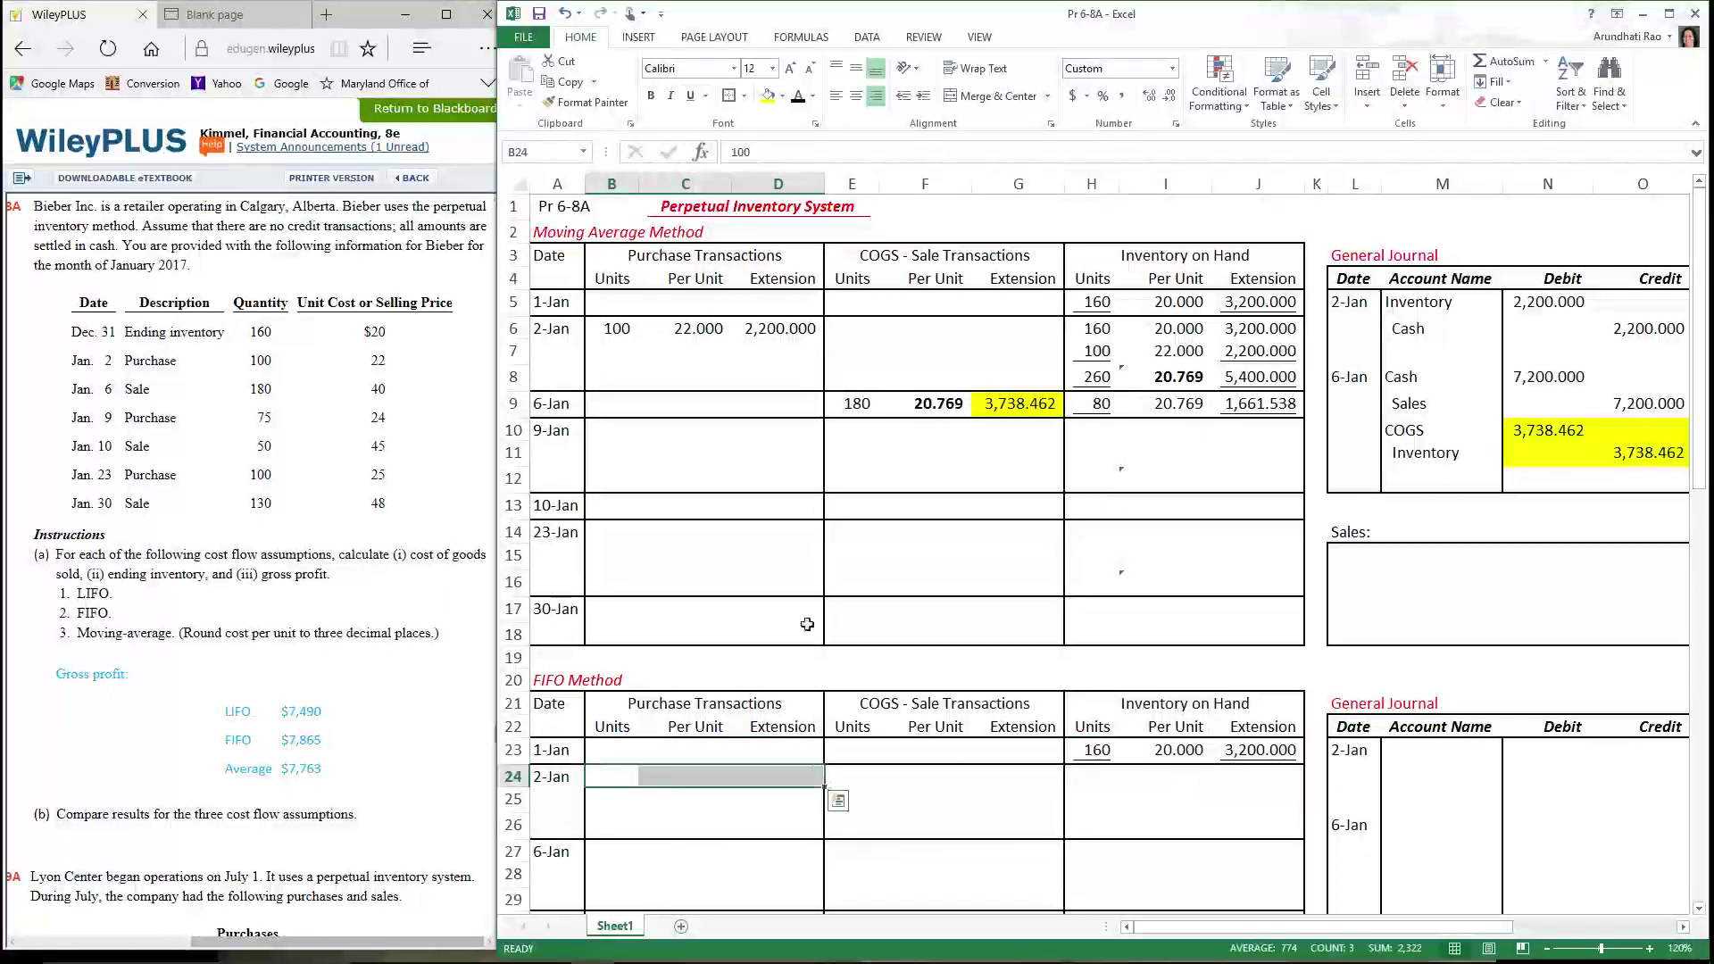
click(798, 99)
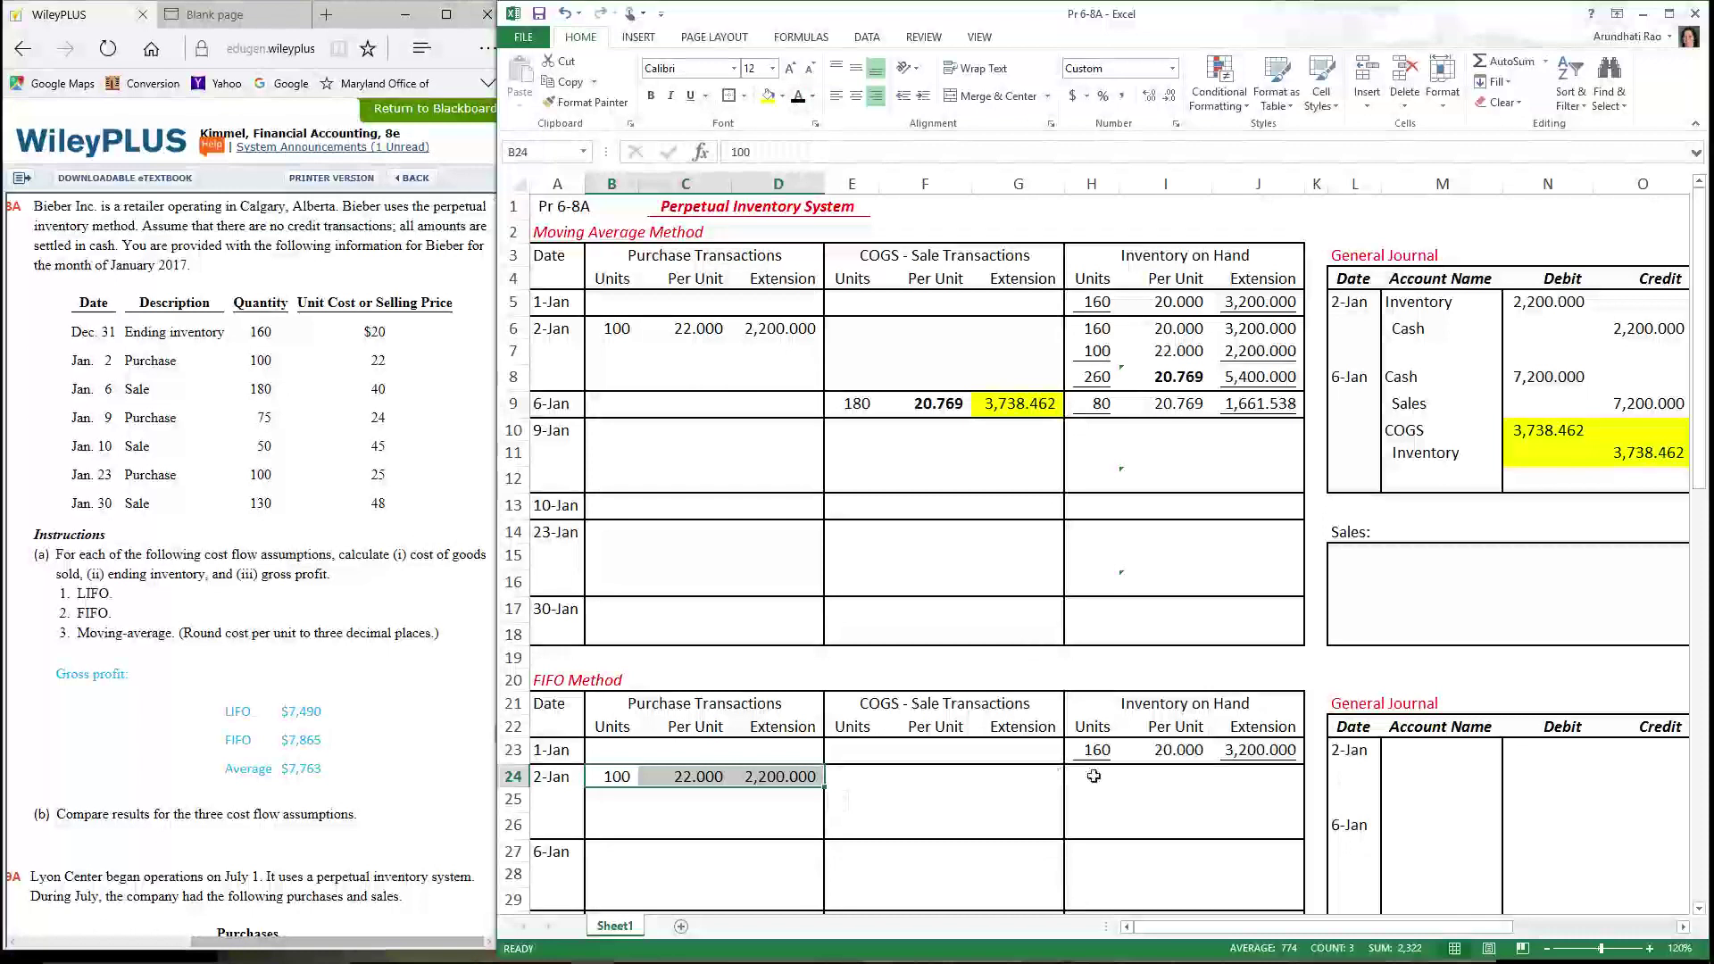
drag(1092, 777, 1286, 829)
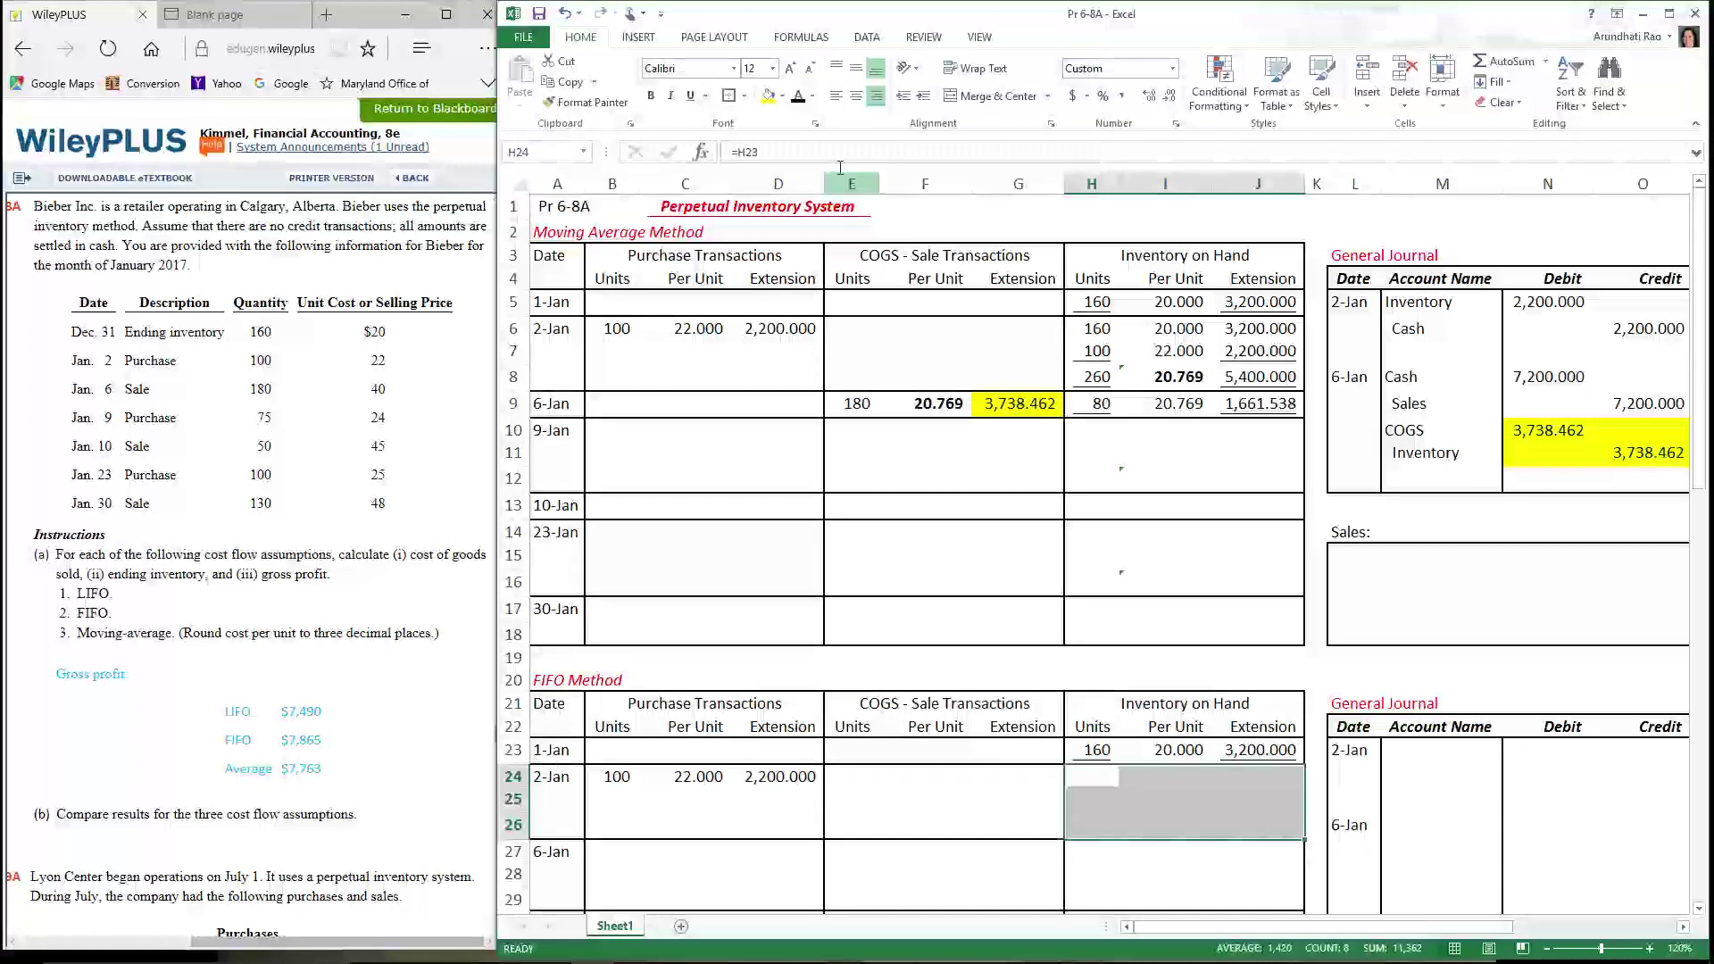
click(798, 98)
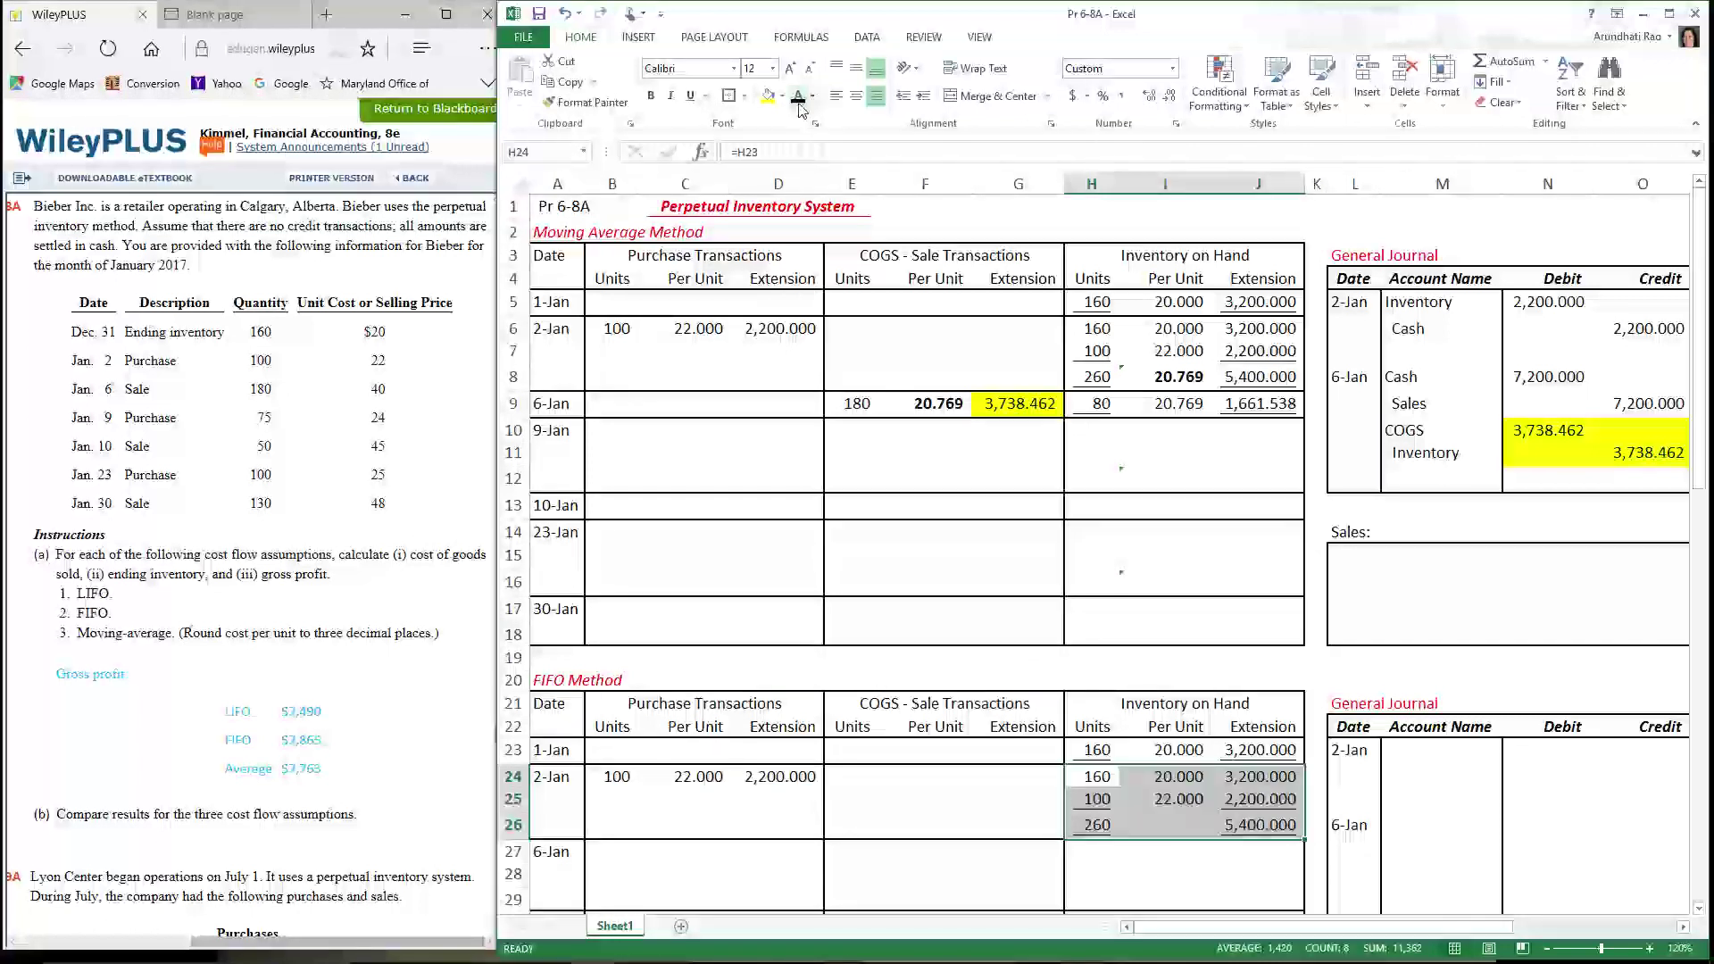
click(1095, 835)
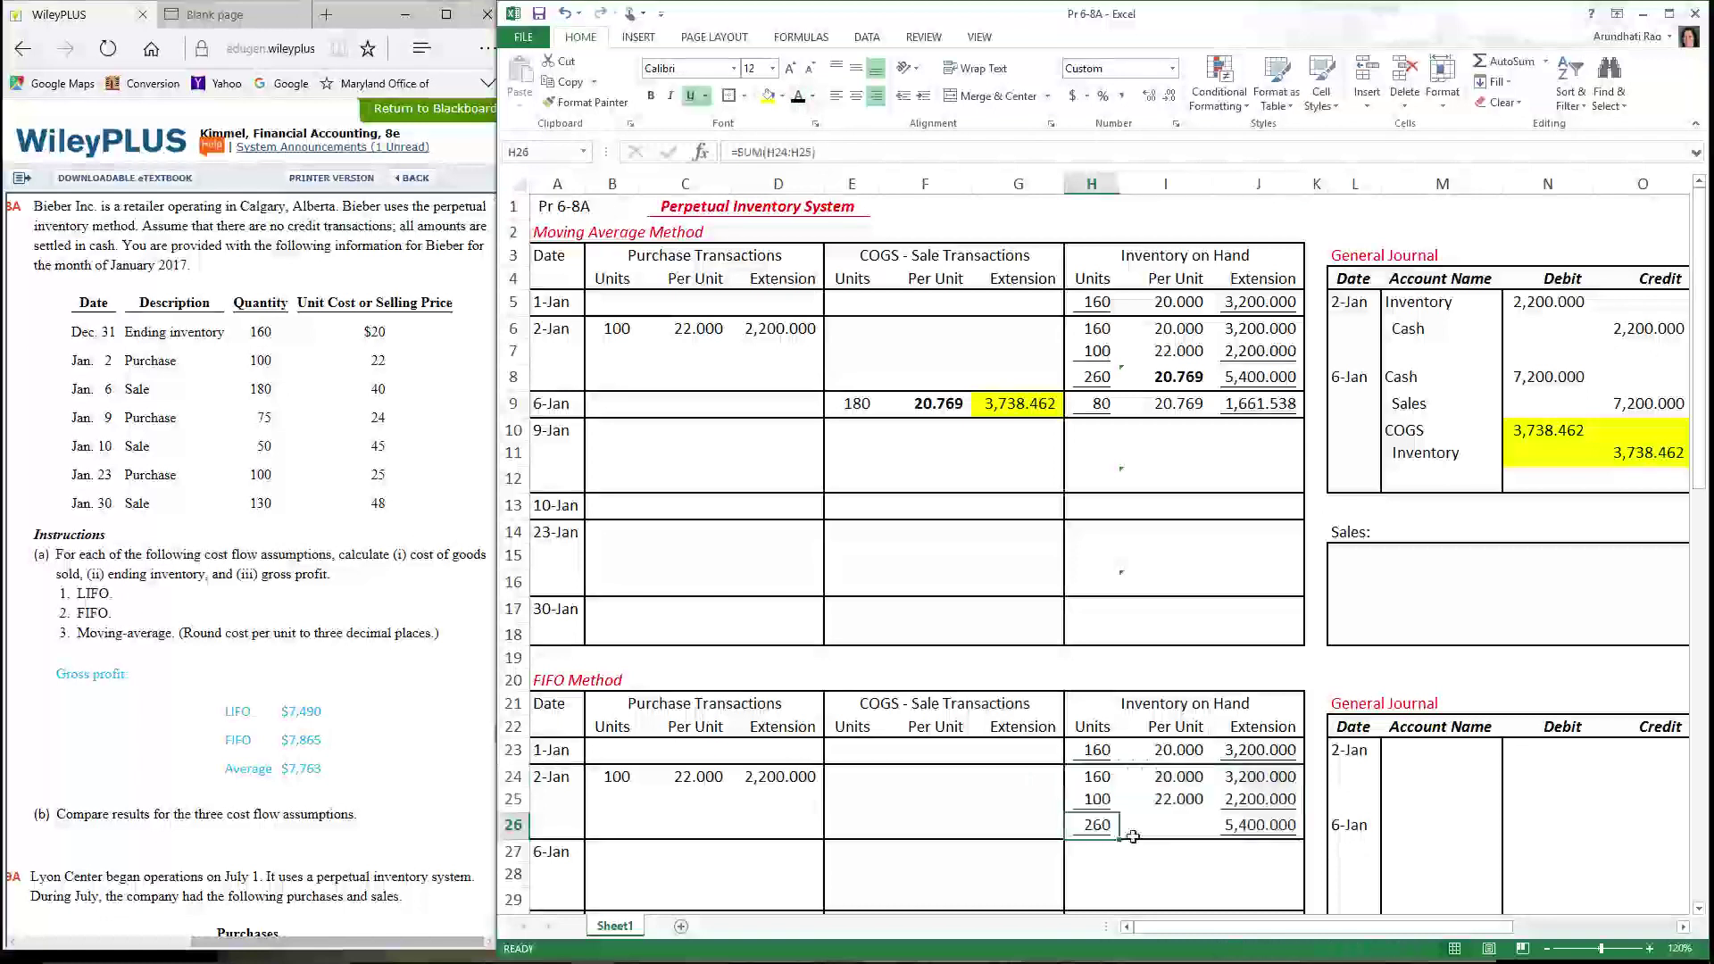
click(1180, 831)
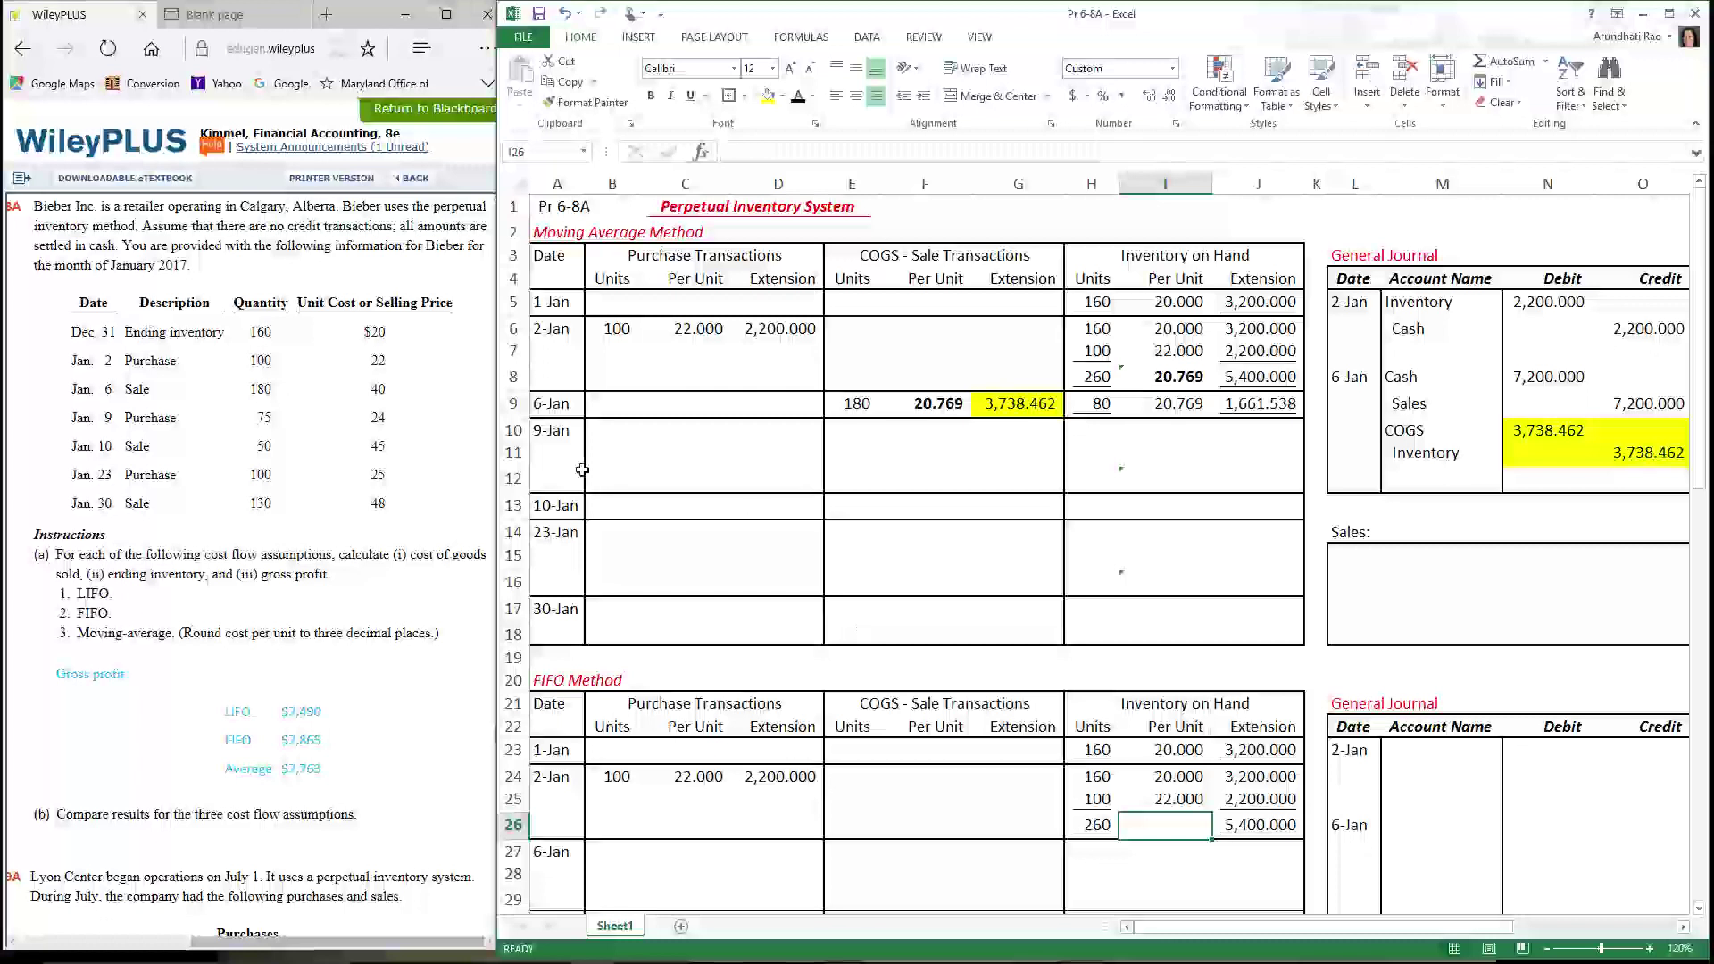
Apply the black font colour to the Moving Average 9-Jan purchase of 75 units at 24.000 in B10:D10
click(559, 441)
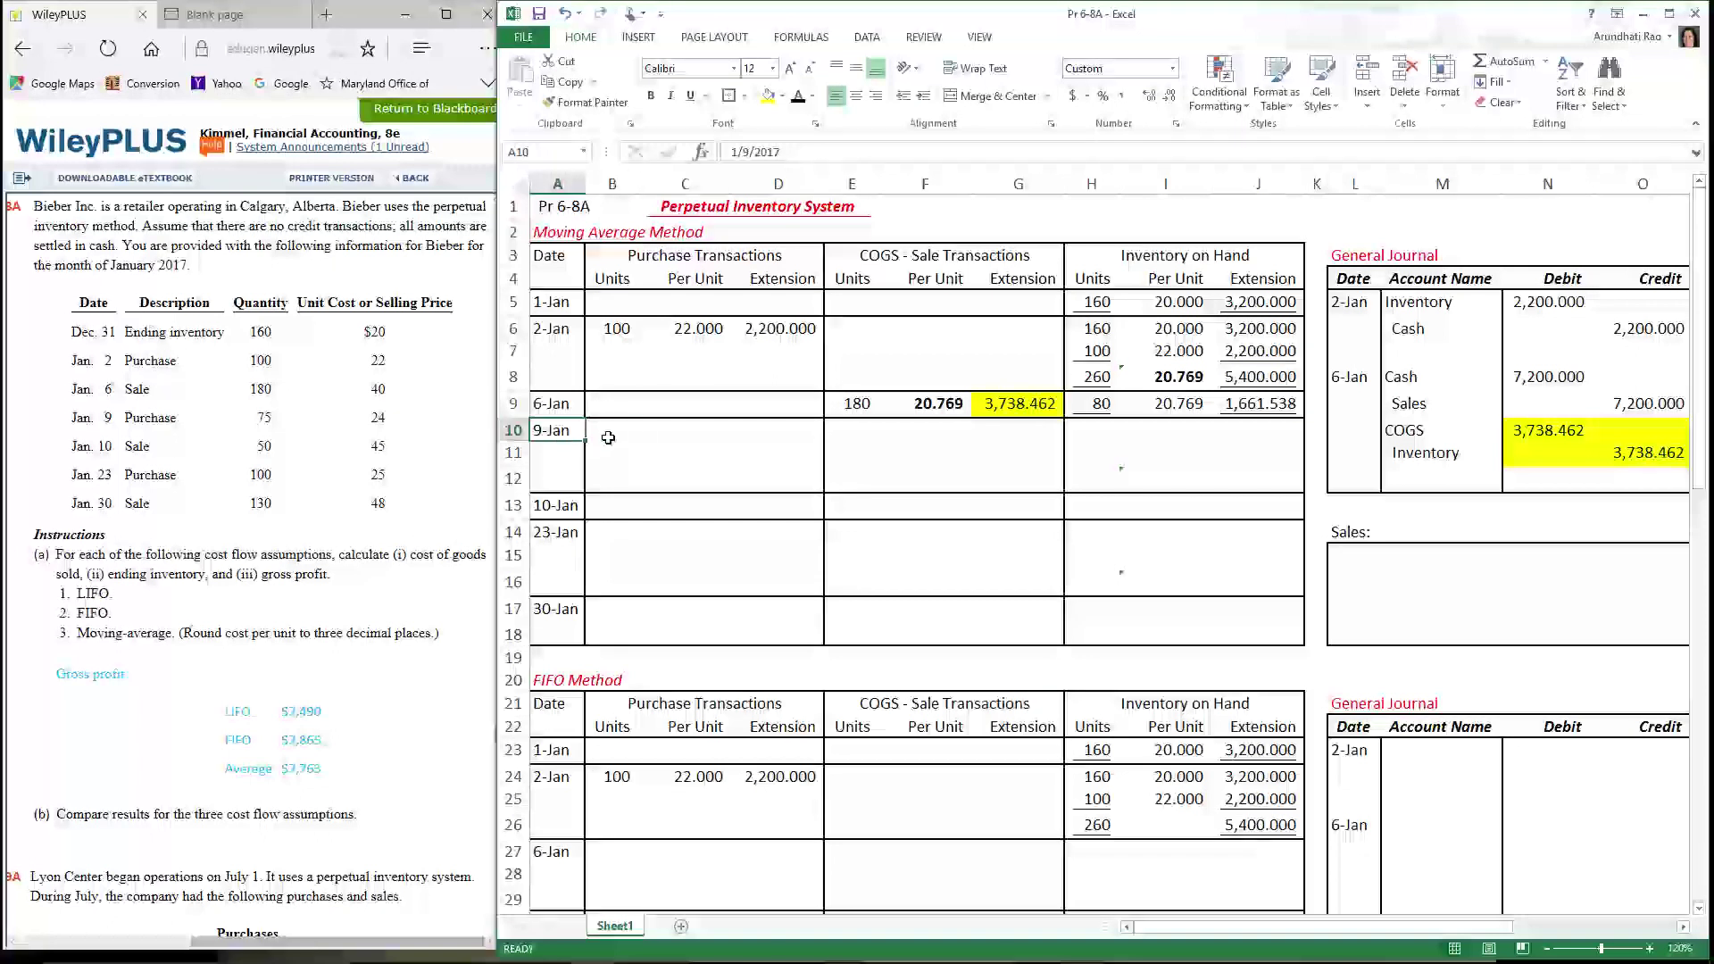
drag(611, 430, 812, 437)
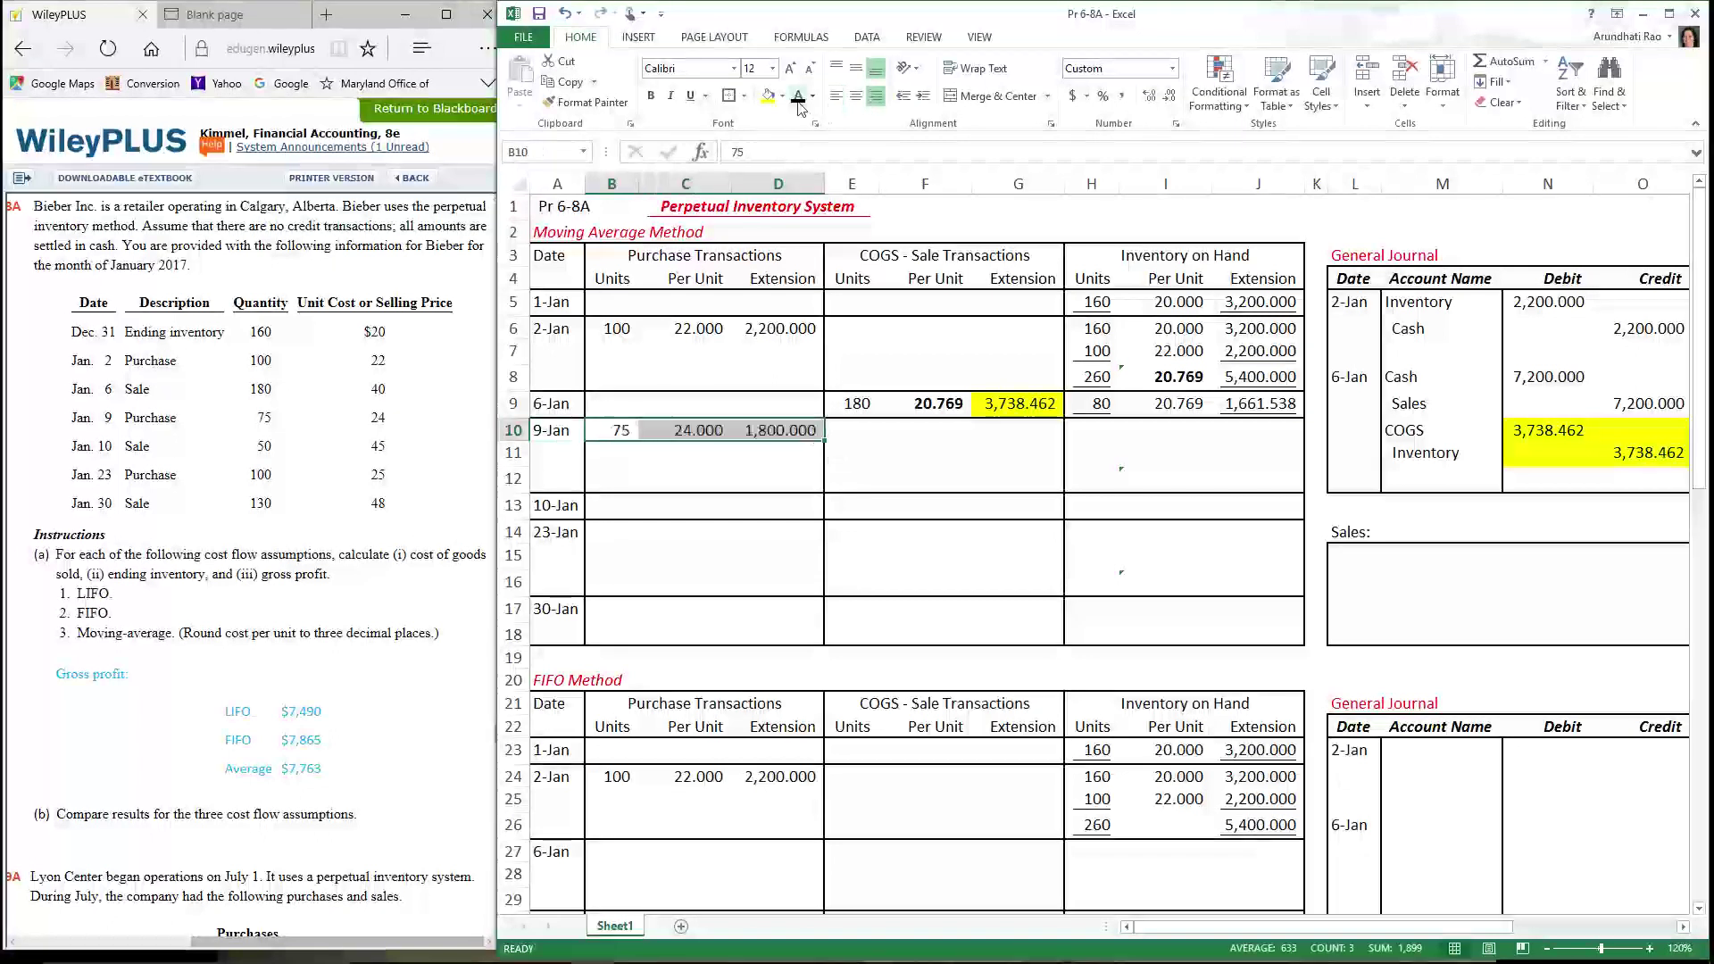
click(683, 480)
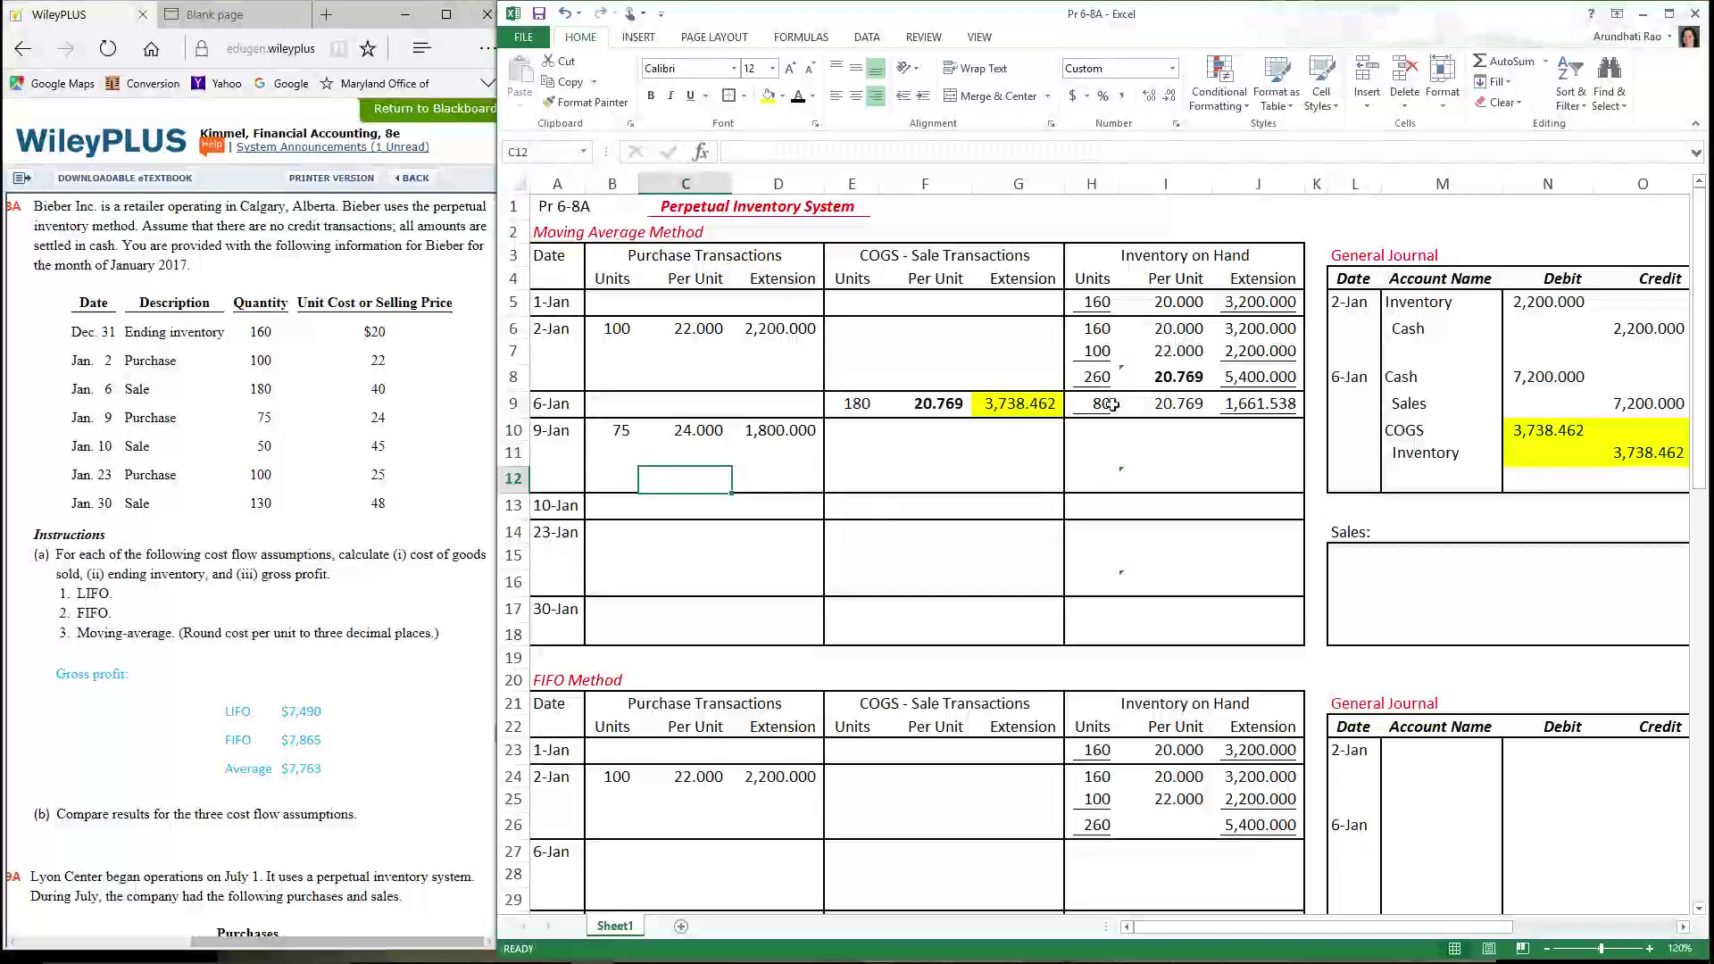
Apply the black font colour to the 9-Jan on-hand rows H10:J11, with units carried forward as =H9 and added as =B10
drag(1097, 430, 1258, 432)
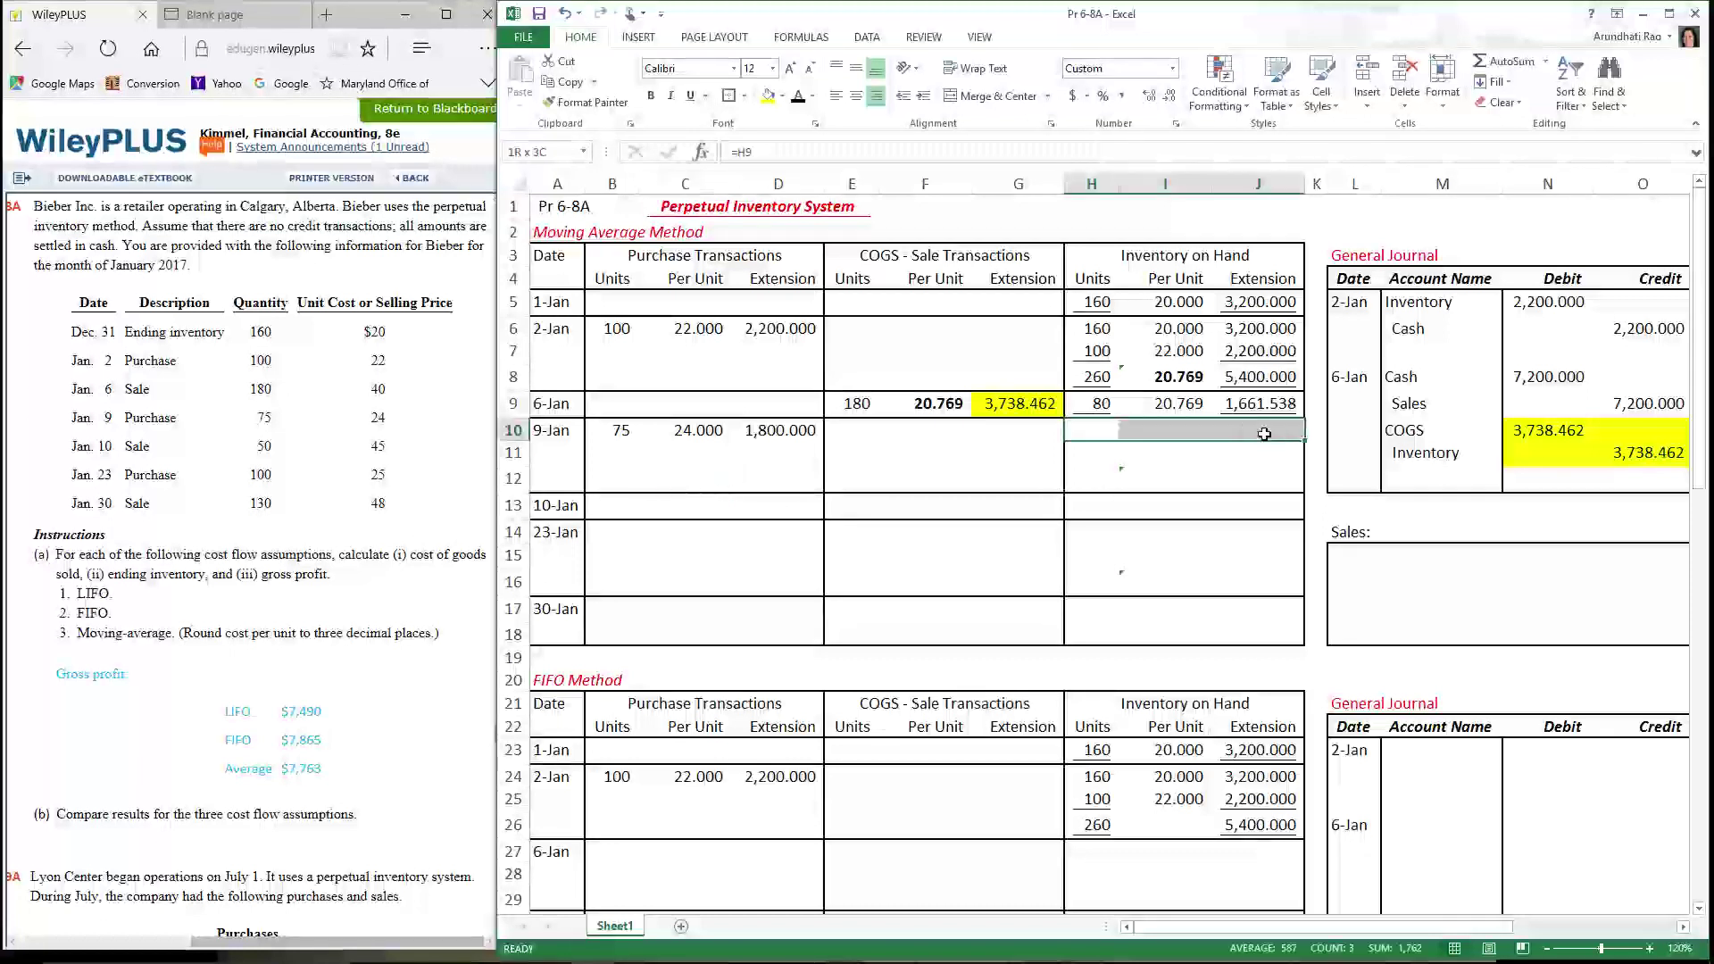
key(ctrl+d)
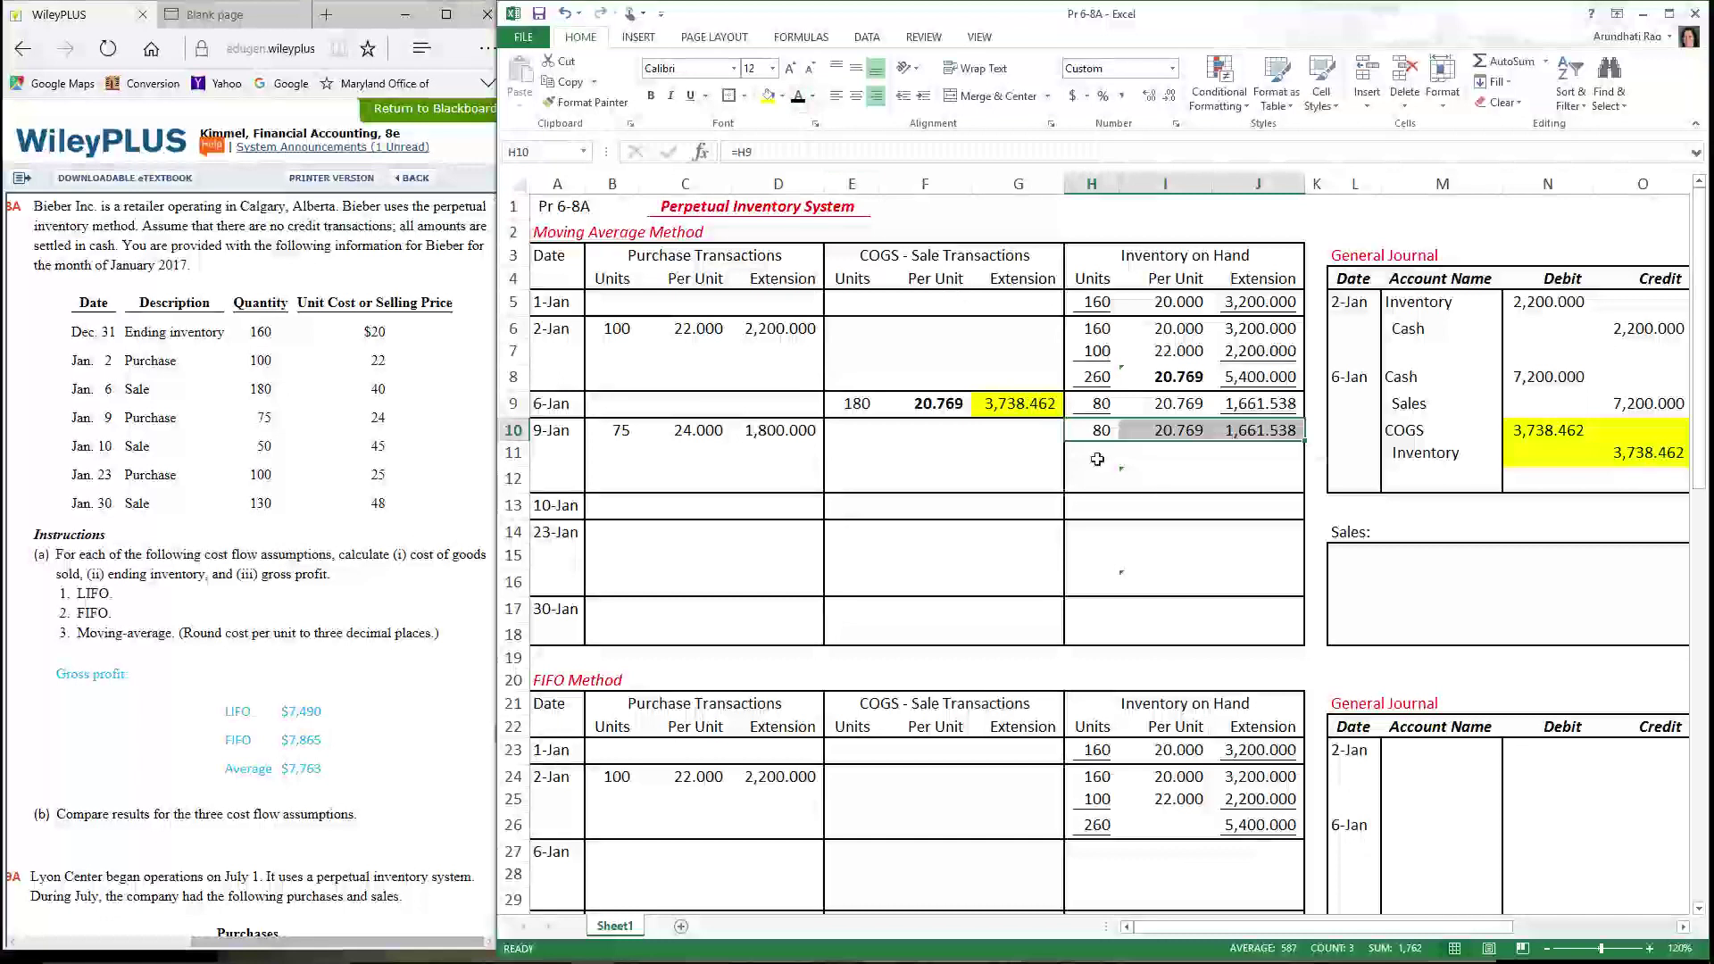
drag(1094, 453, 1240, 460)
key(ctrl+v)
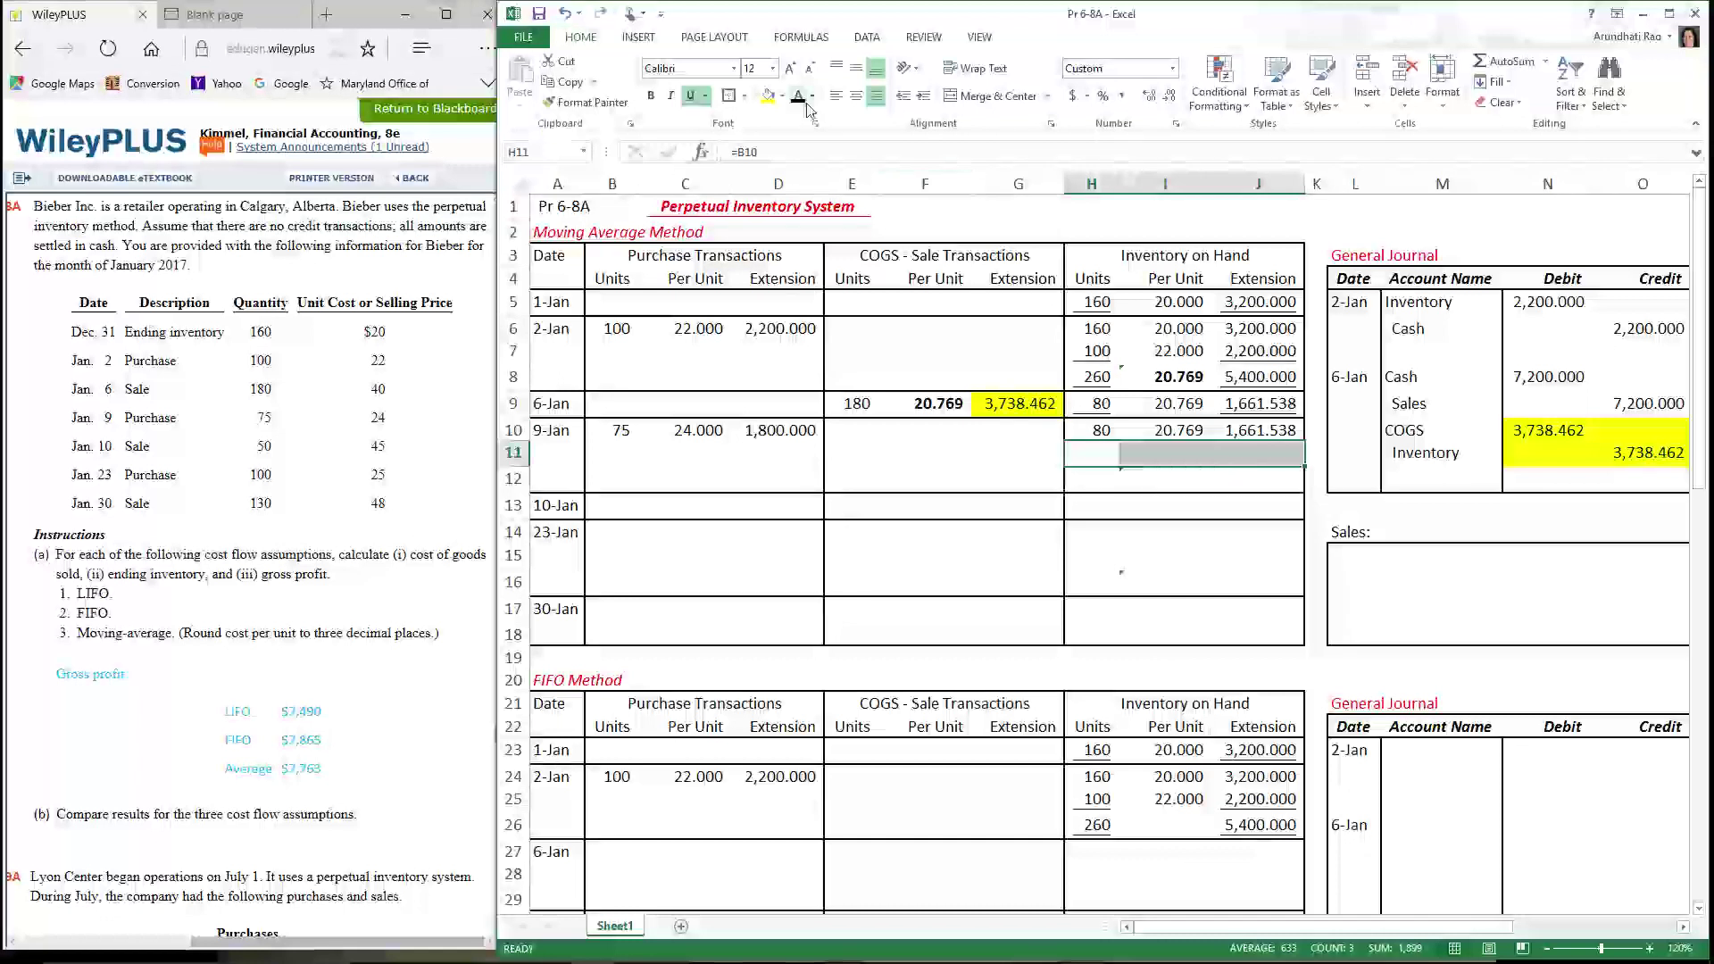
key(Down)
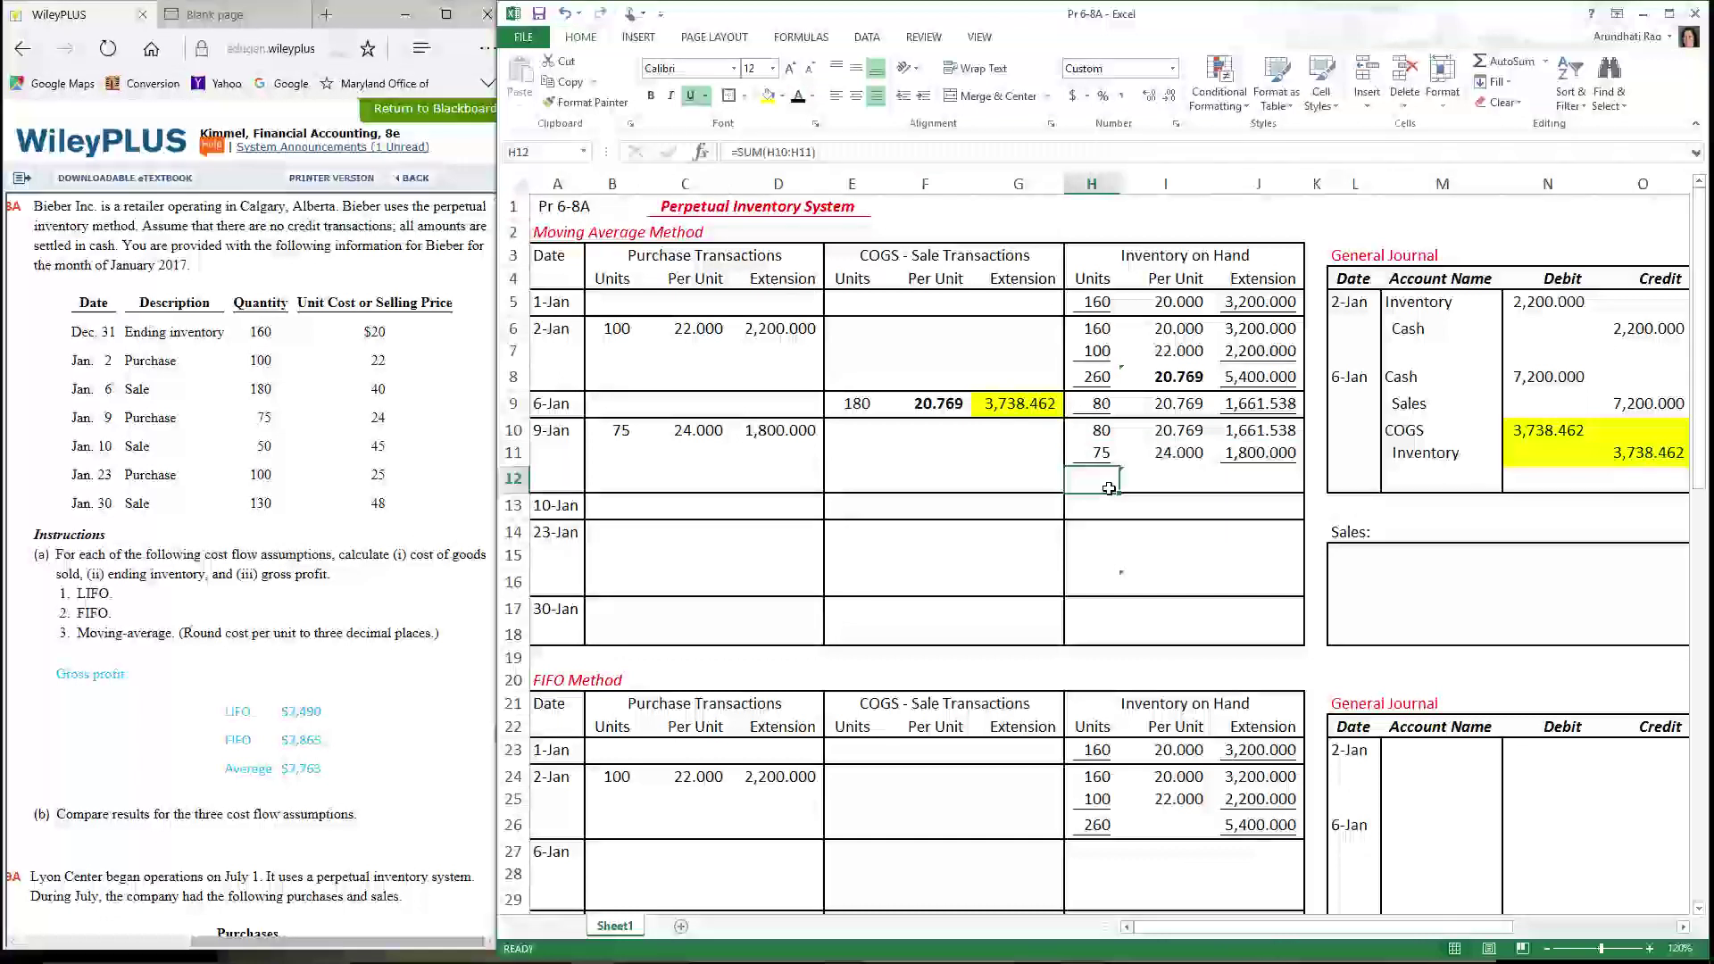
Apply the black font colour to the 9-Jan total units, total extension and average unit cost (=J12/H12) in H12:J12
click(803, 106)
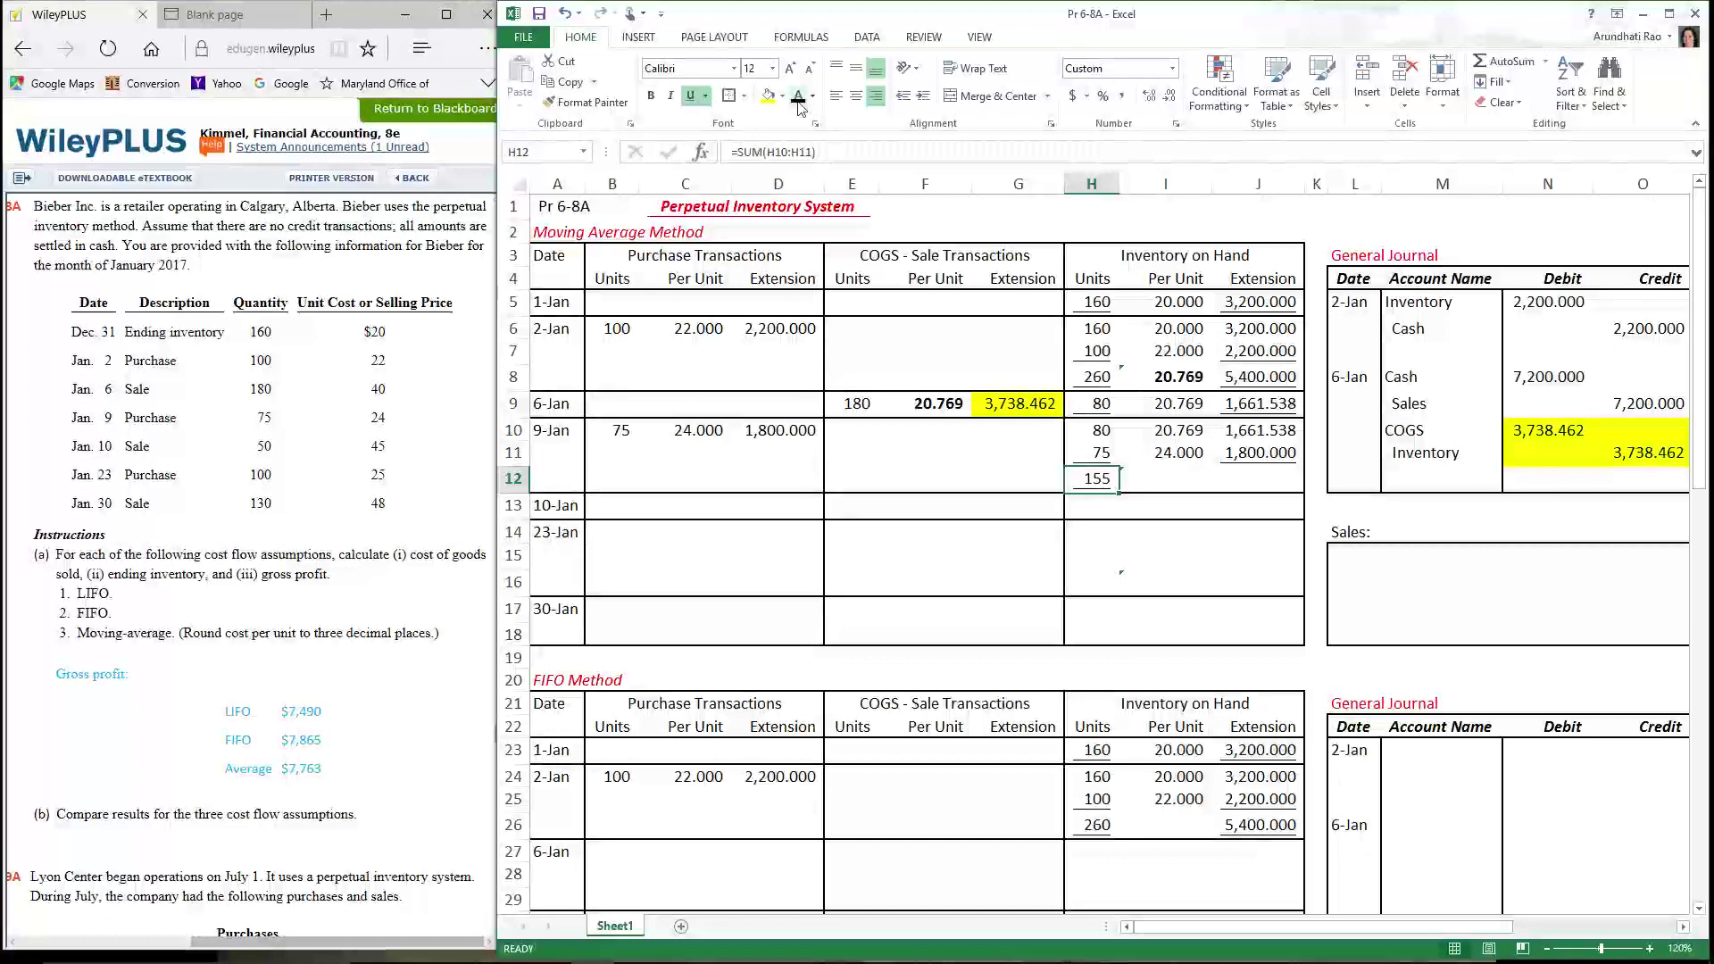
click(1259, 479)
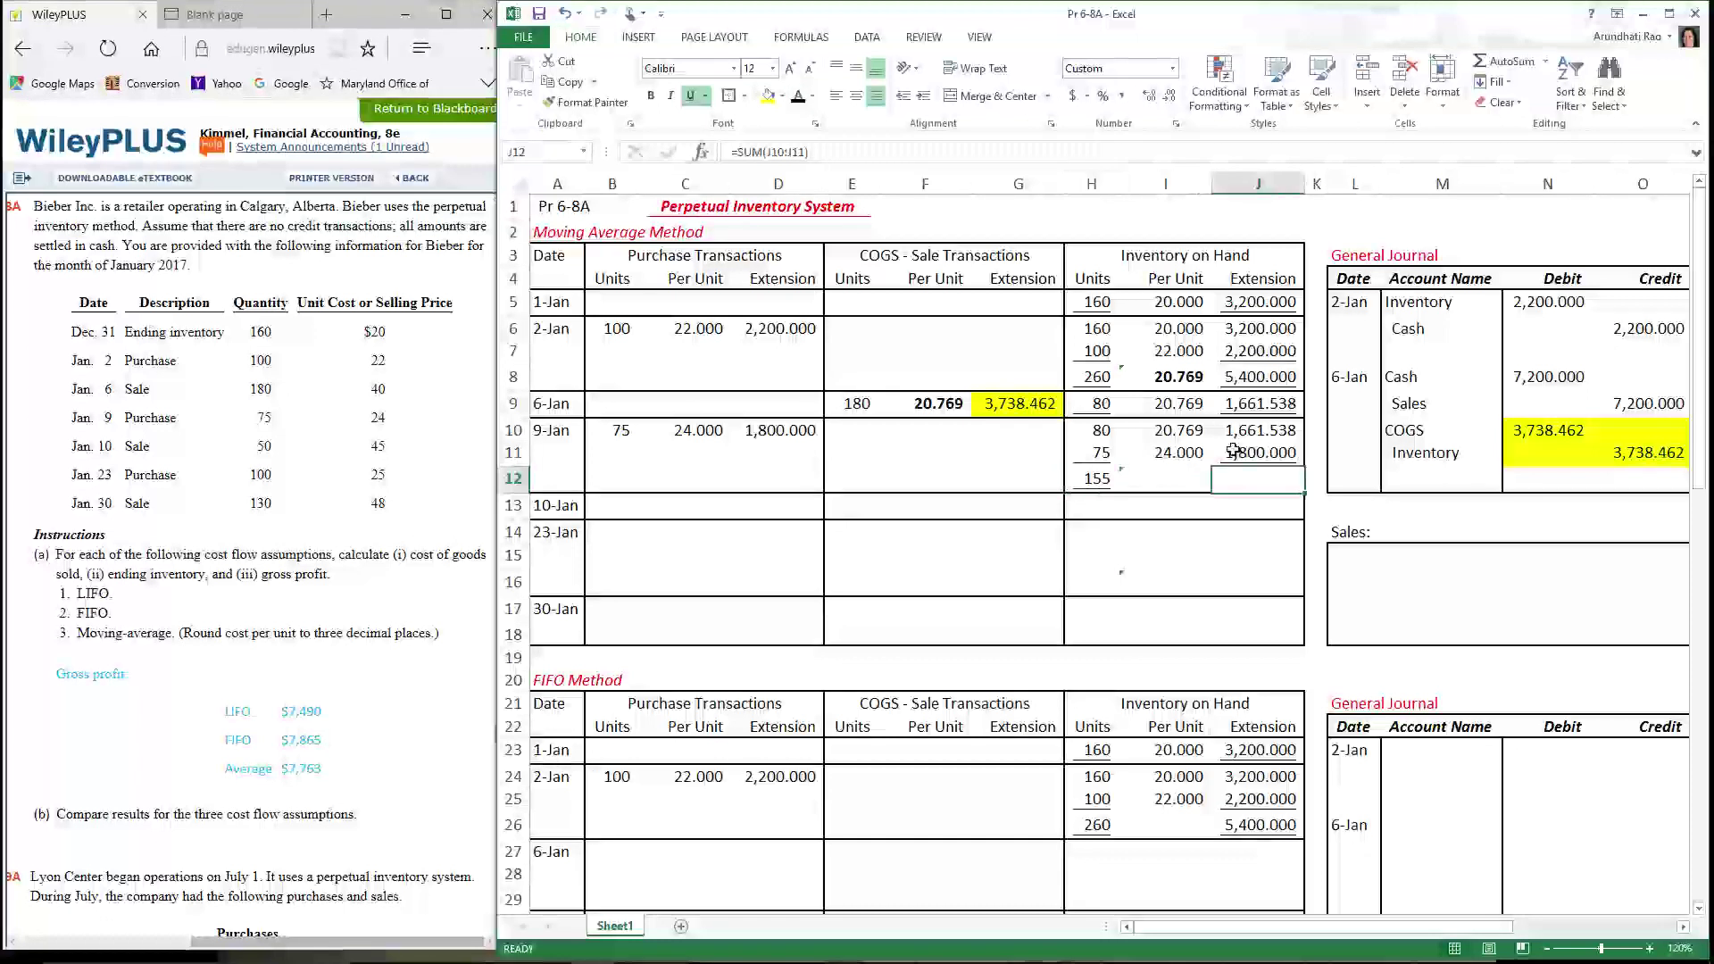
key(ctrl+v)
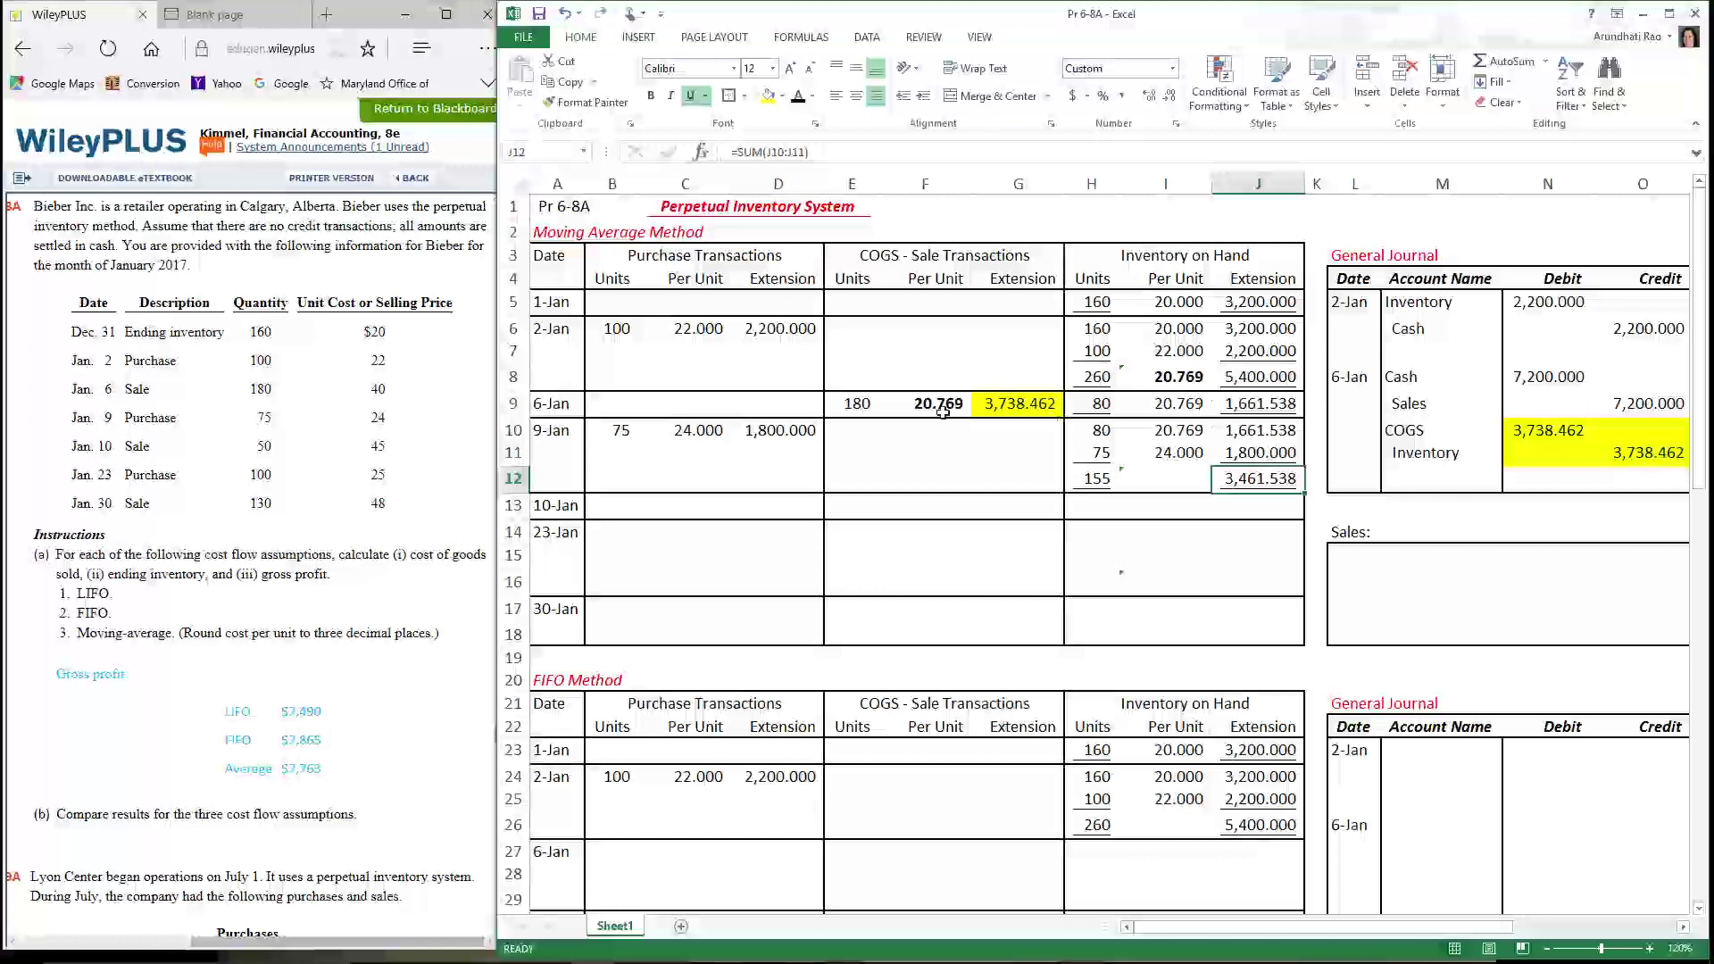
key(Left)
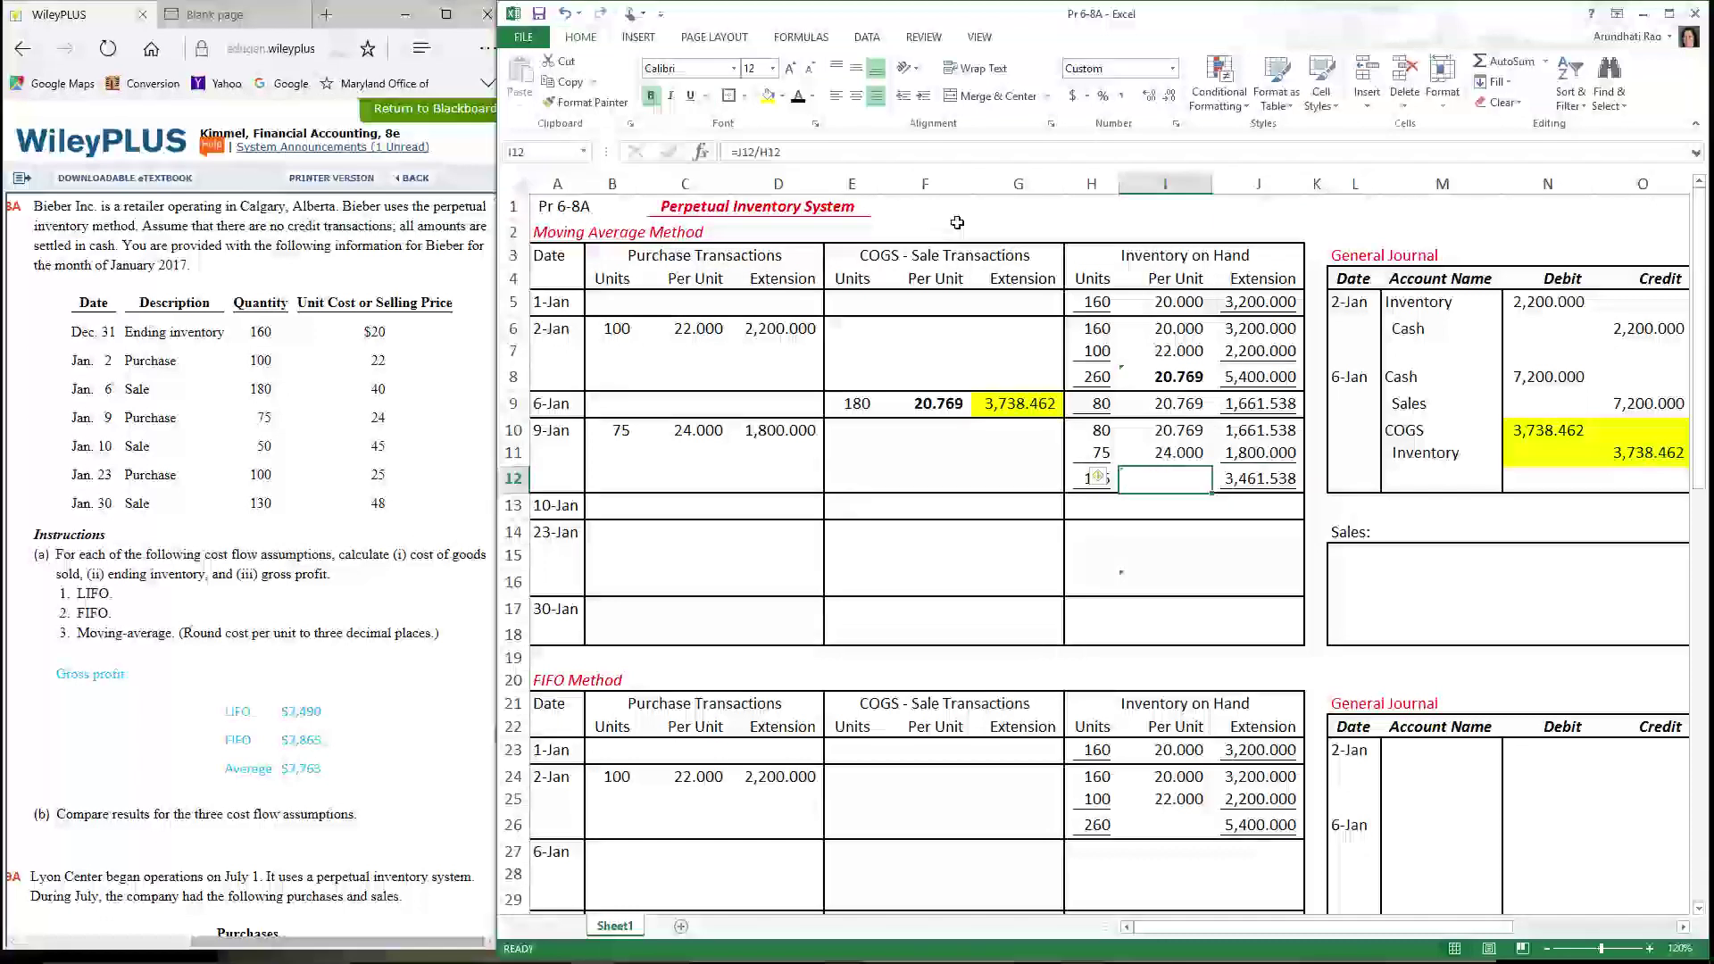
click(798, 97)
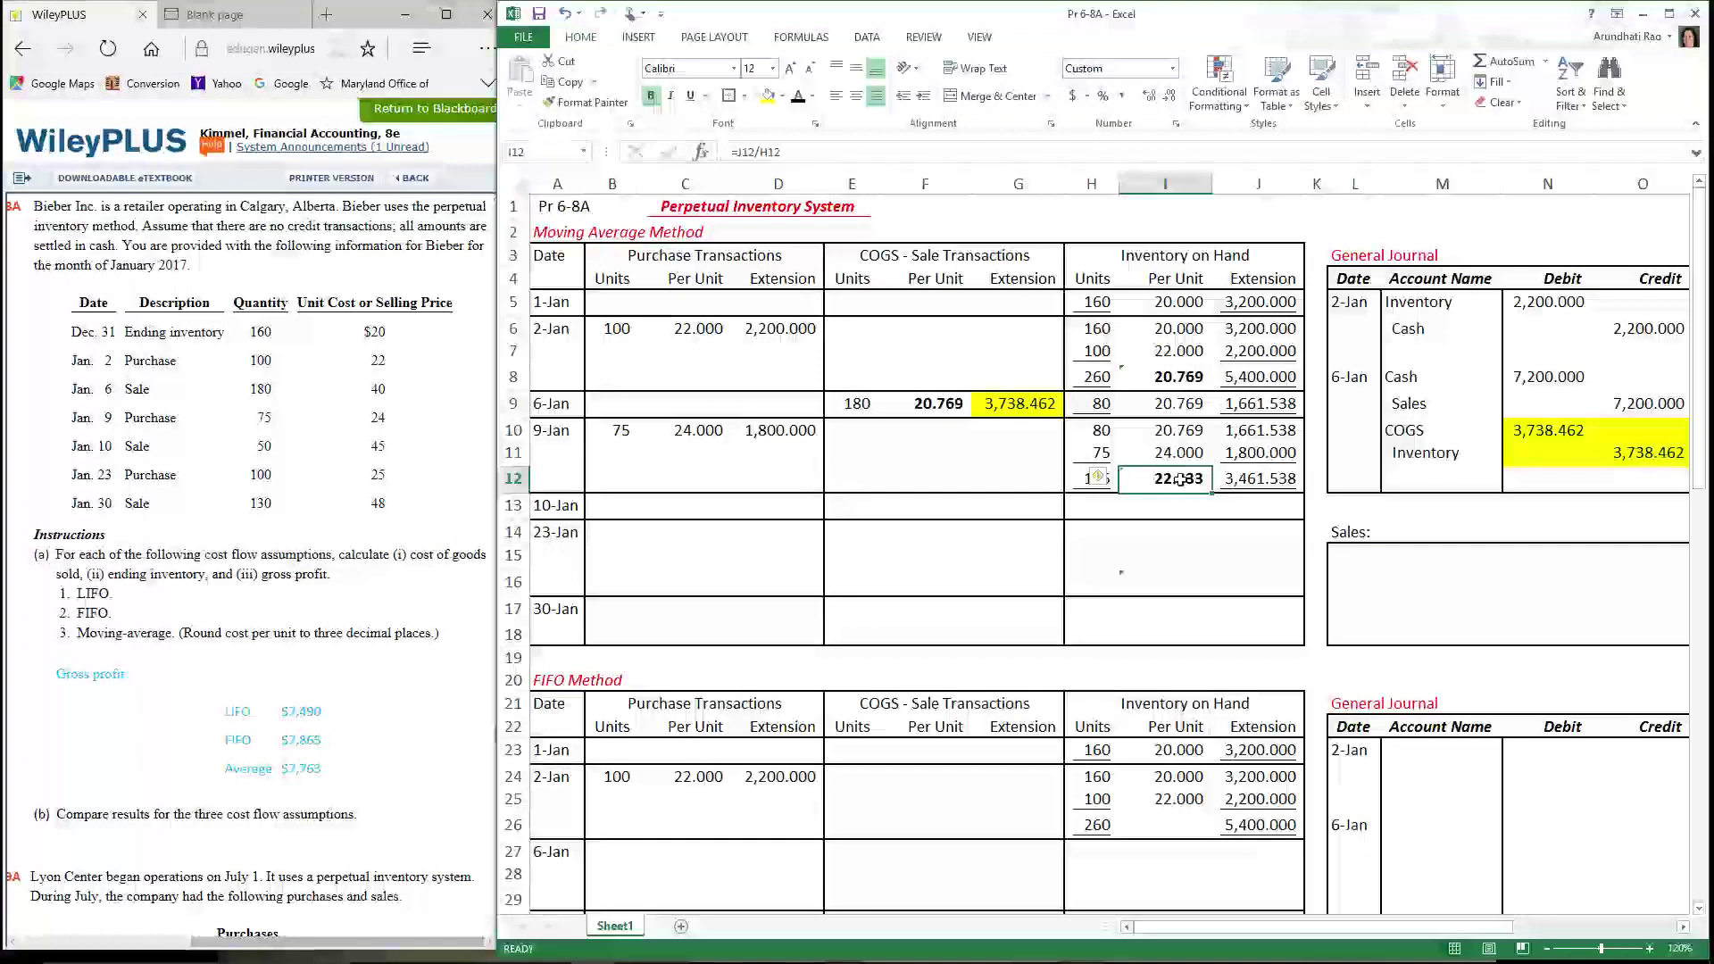
click(697, 337)
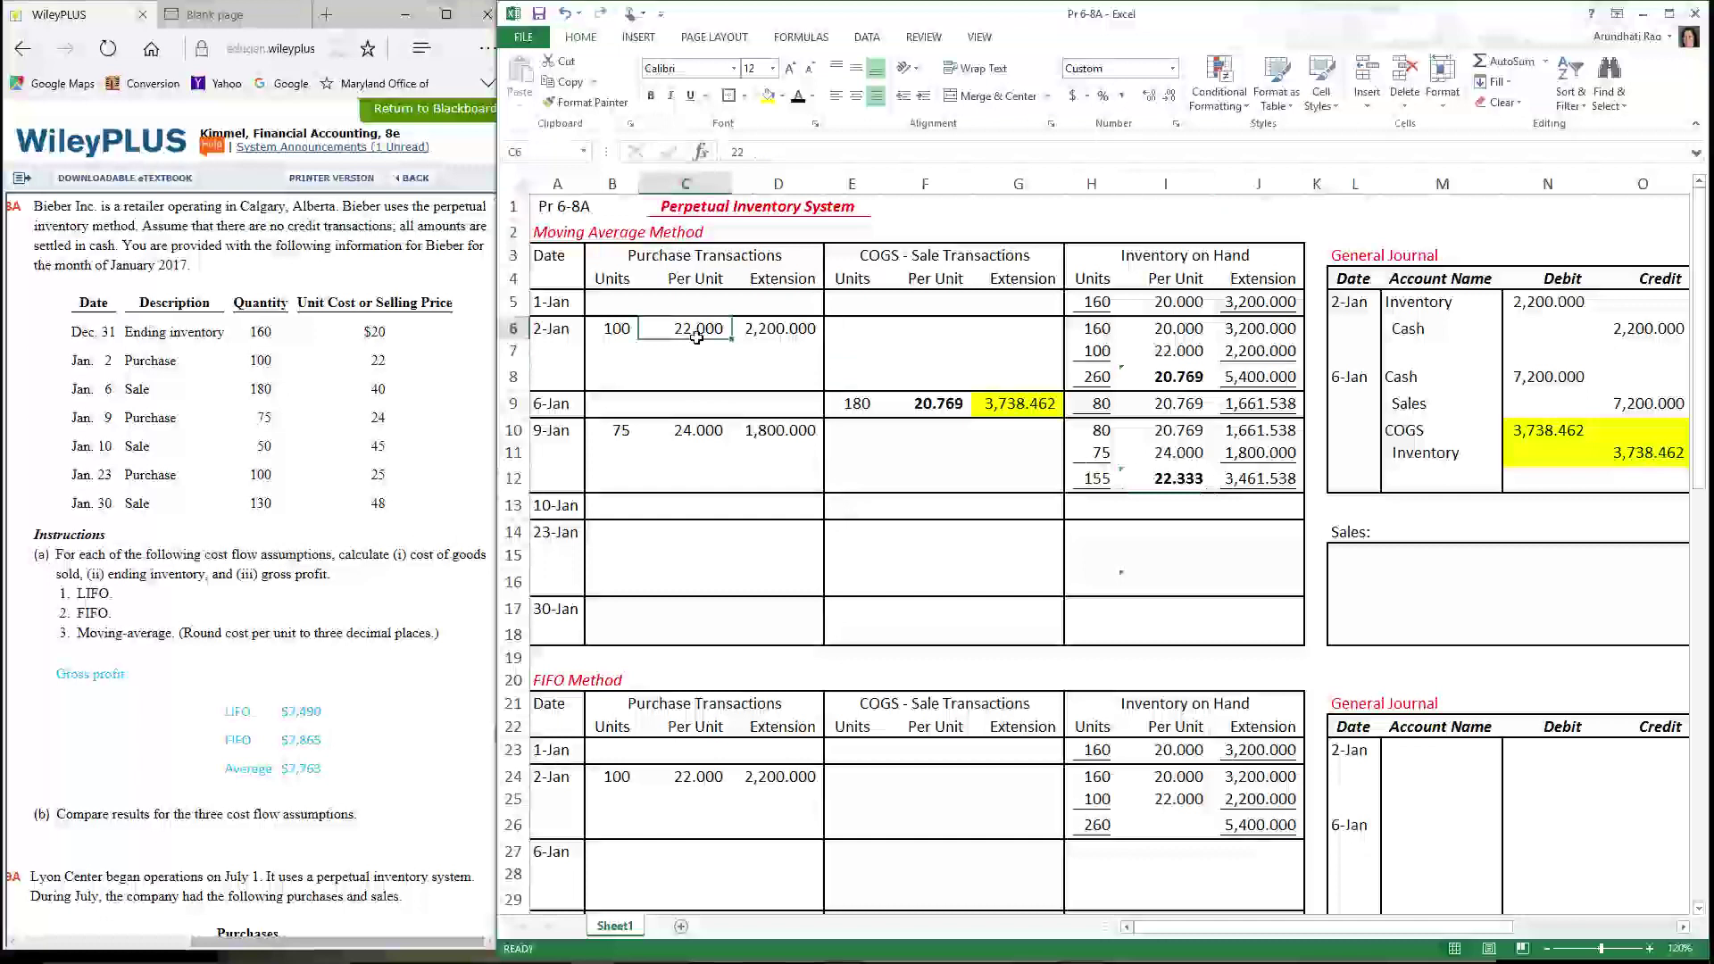
click(1201, 306)
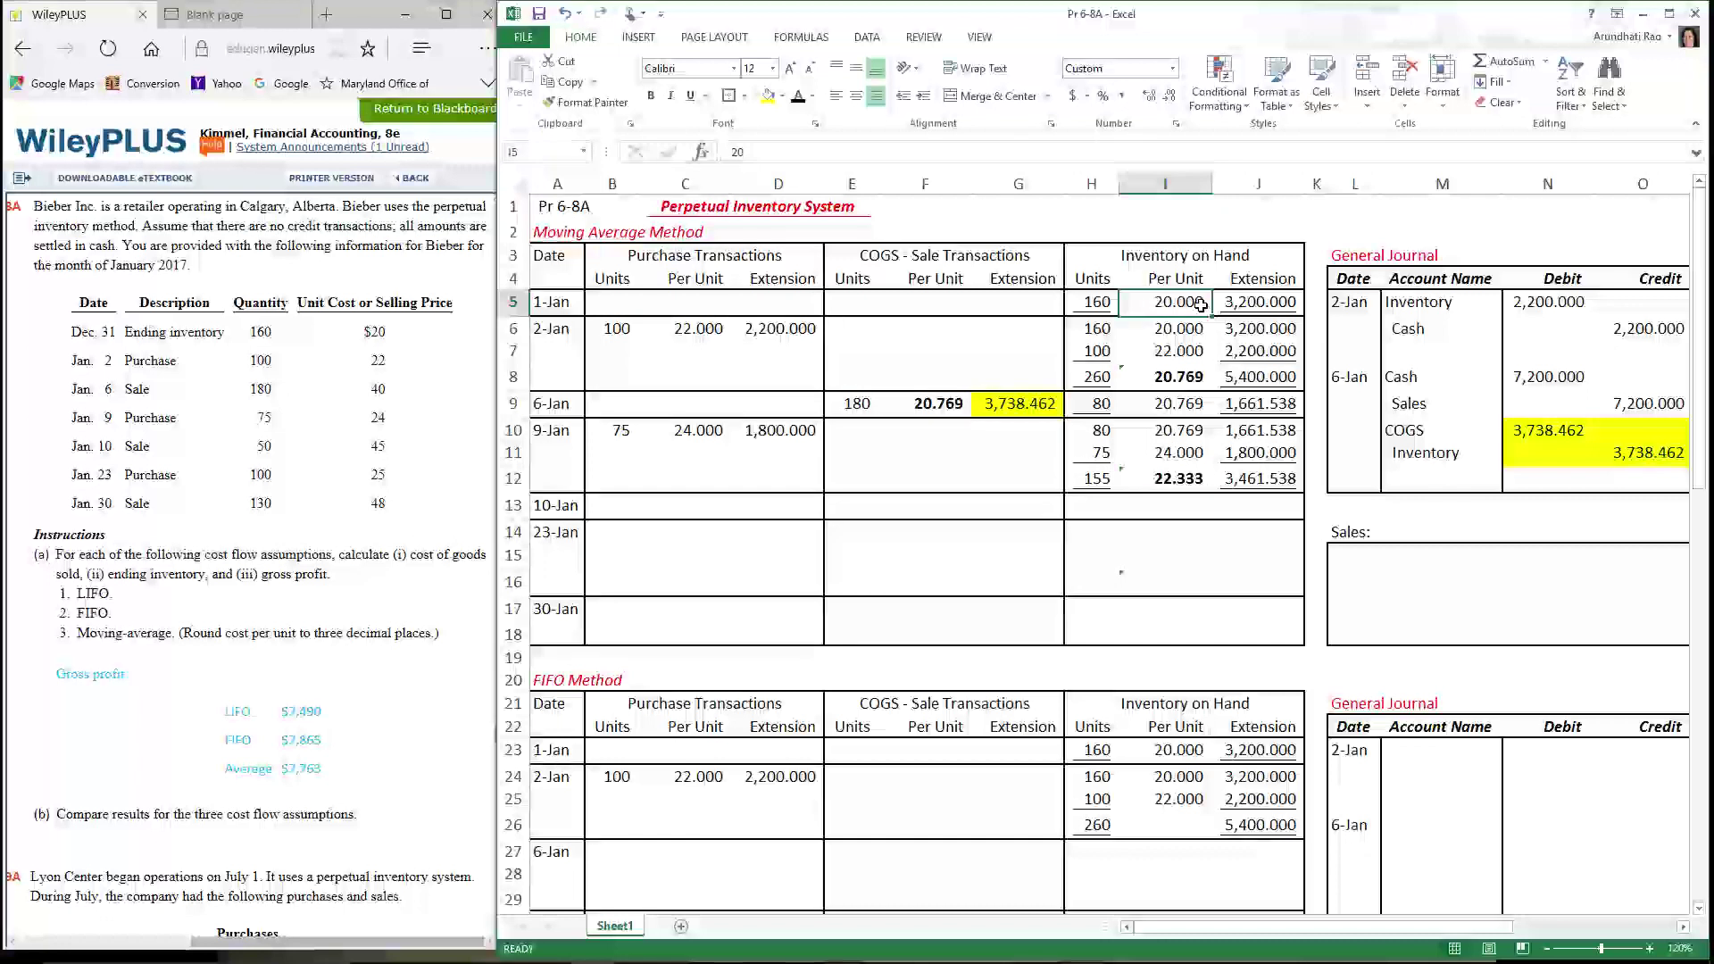
click(714, 338)
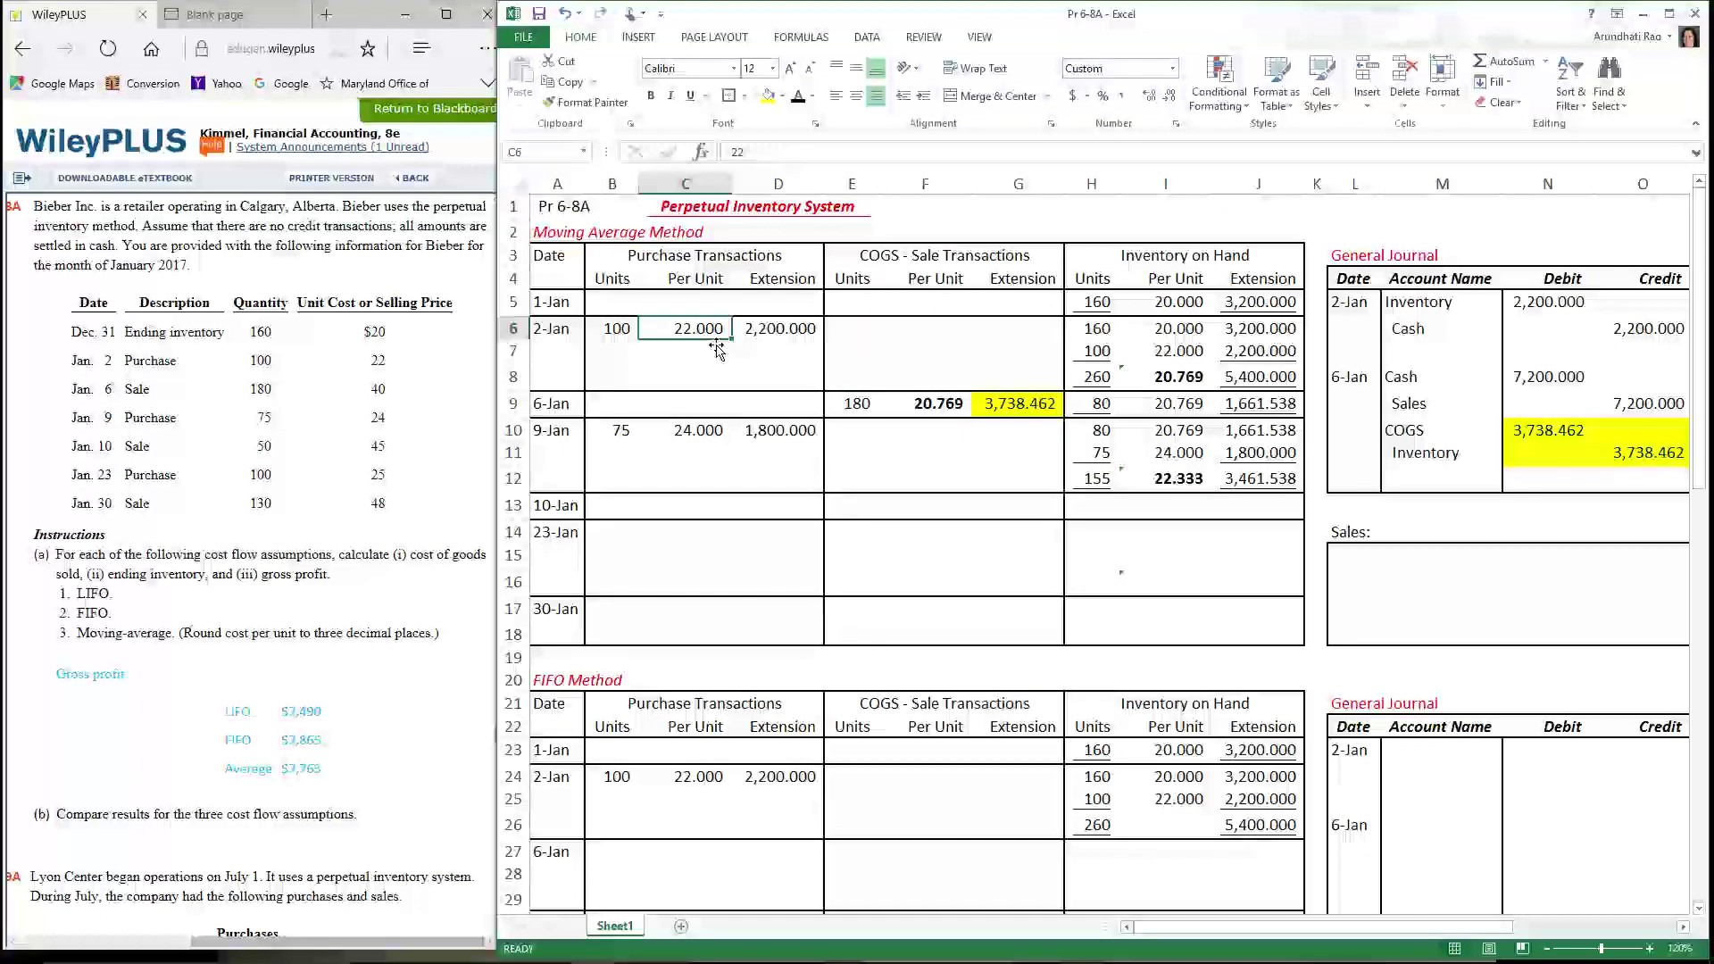
click(714, 432)
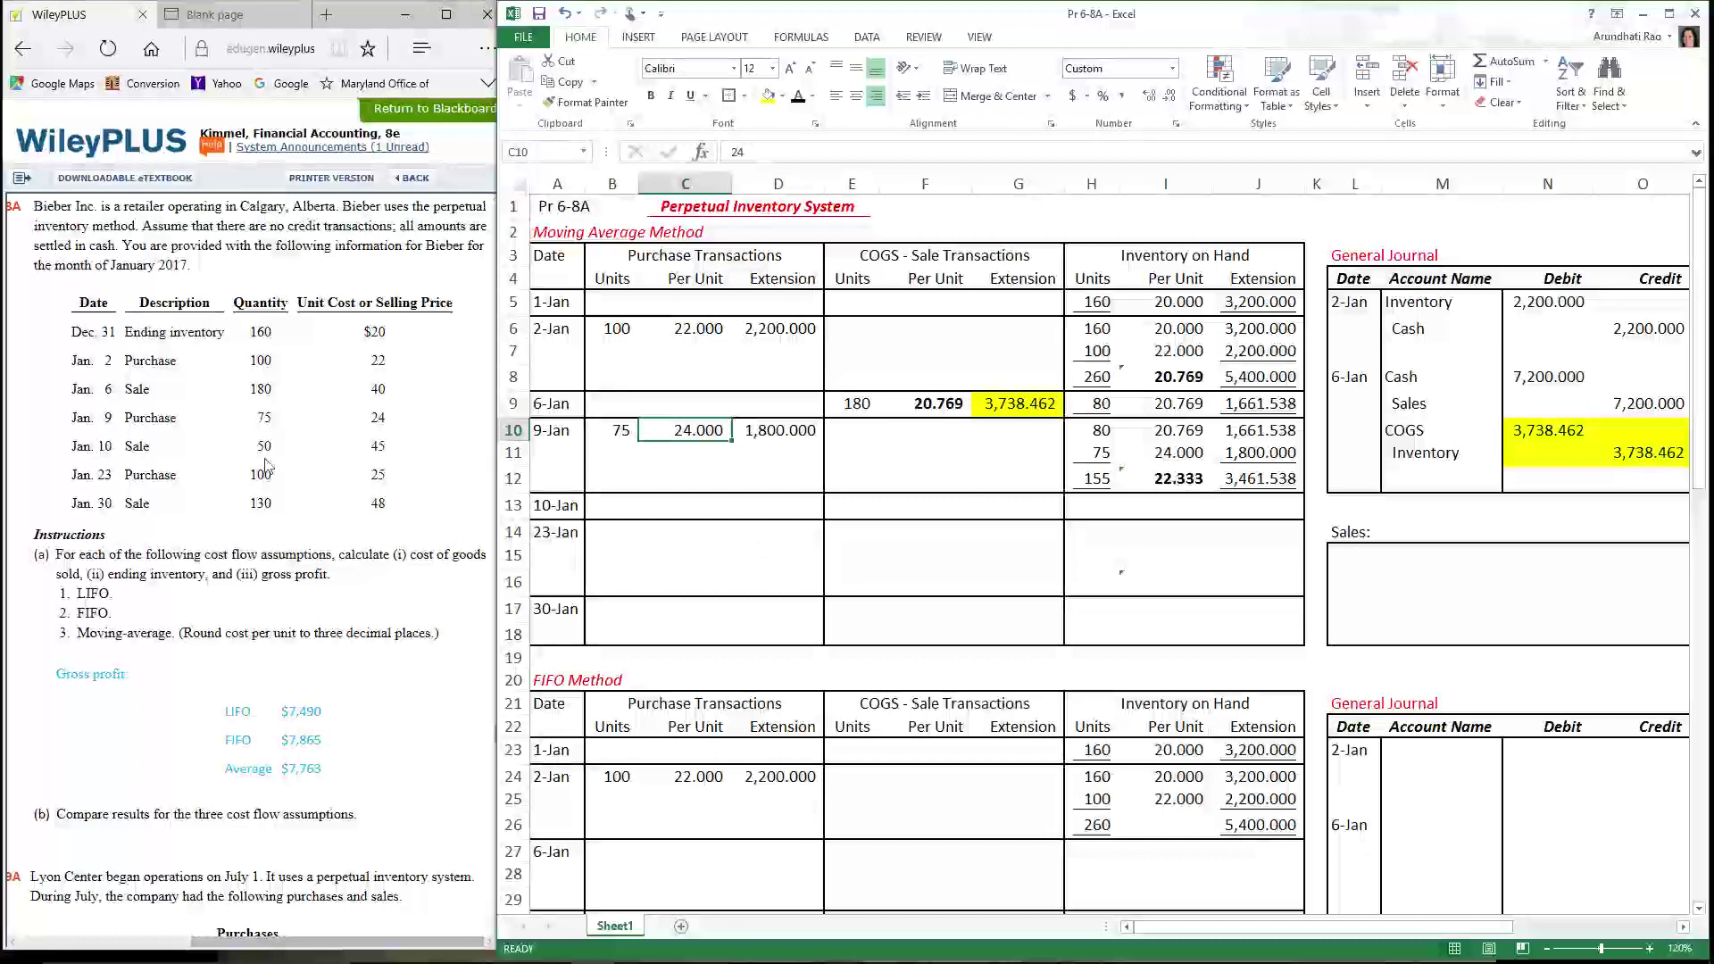
Apply the black font colour to the 10-Jan sale in E13:G13, covering 50 units, unit cost =I12 and extension =E13*F13
click(858, 514)
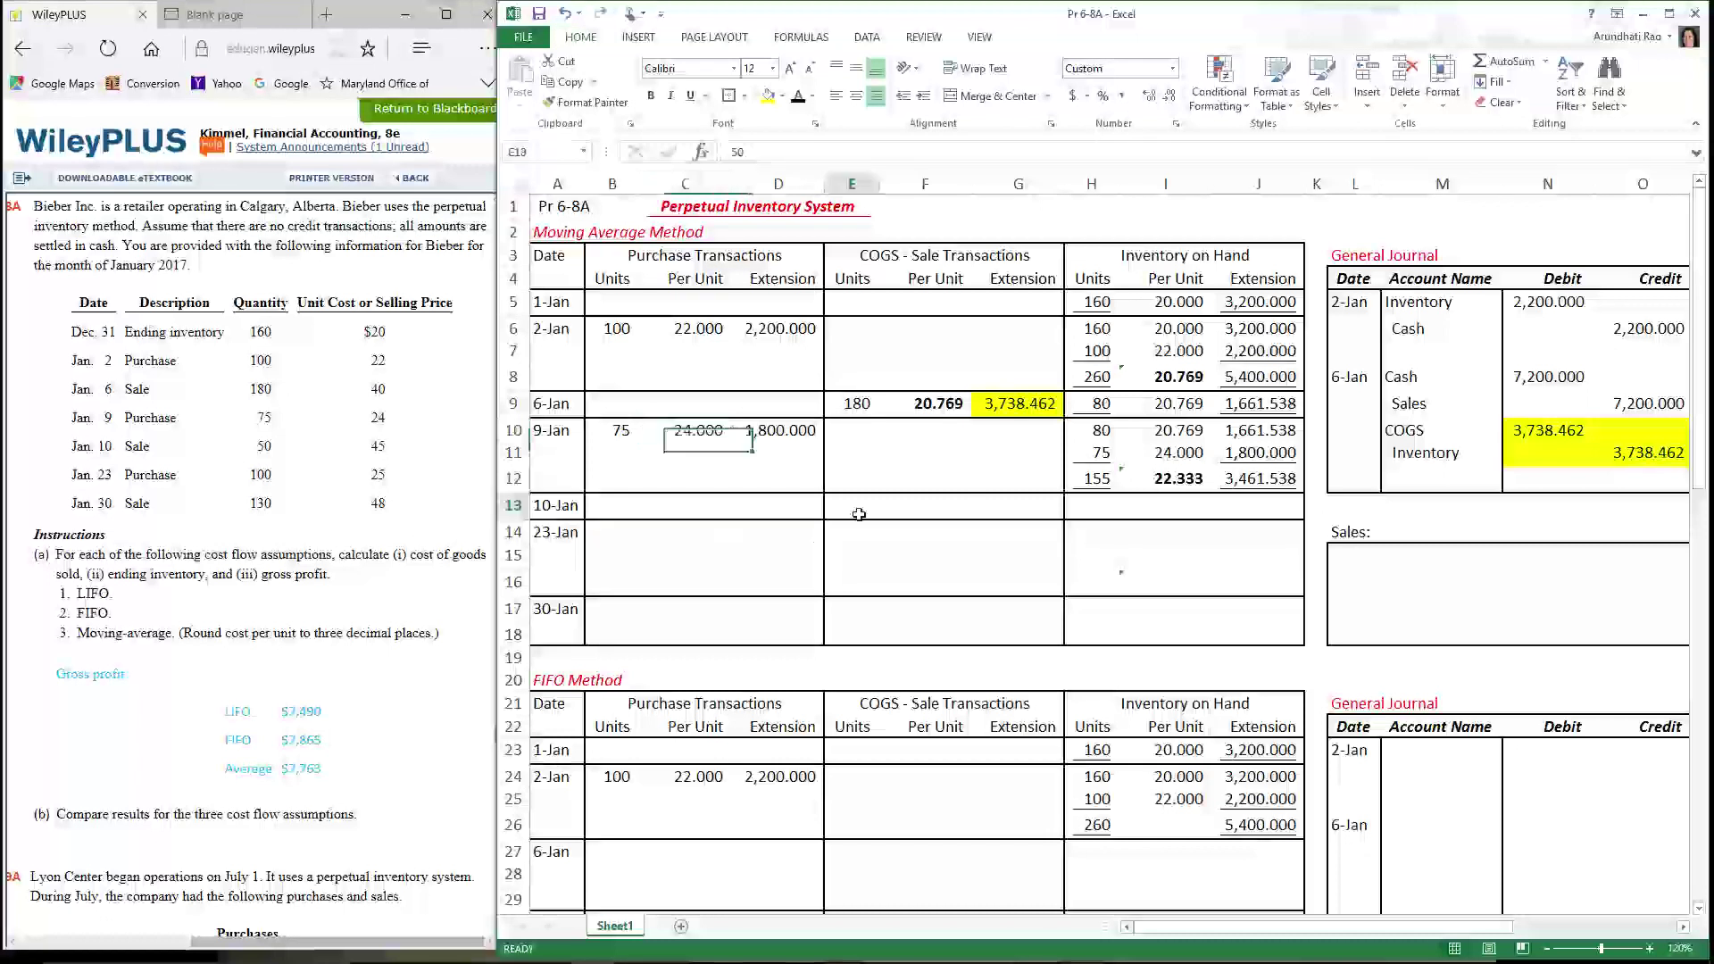
click(799, 98)
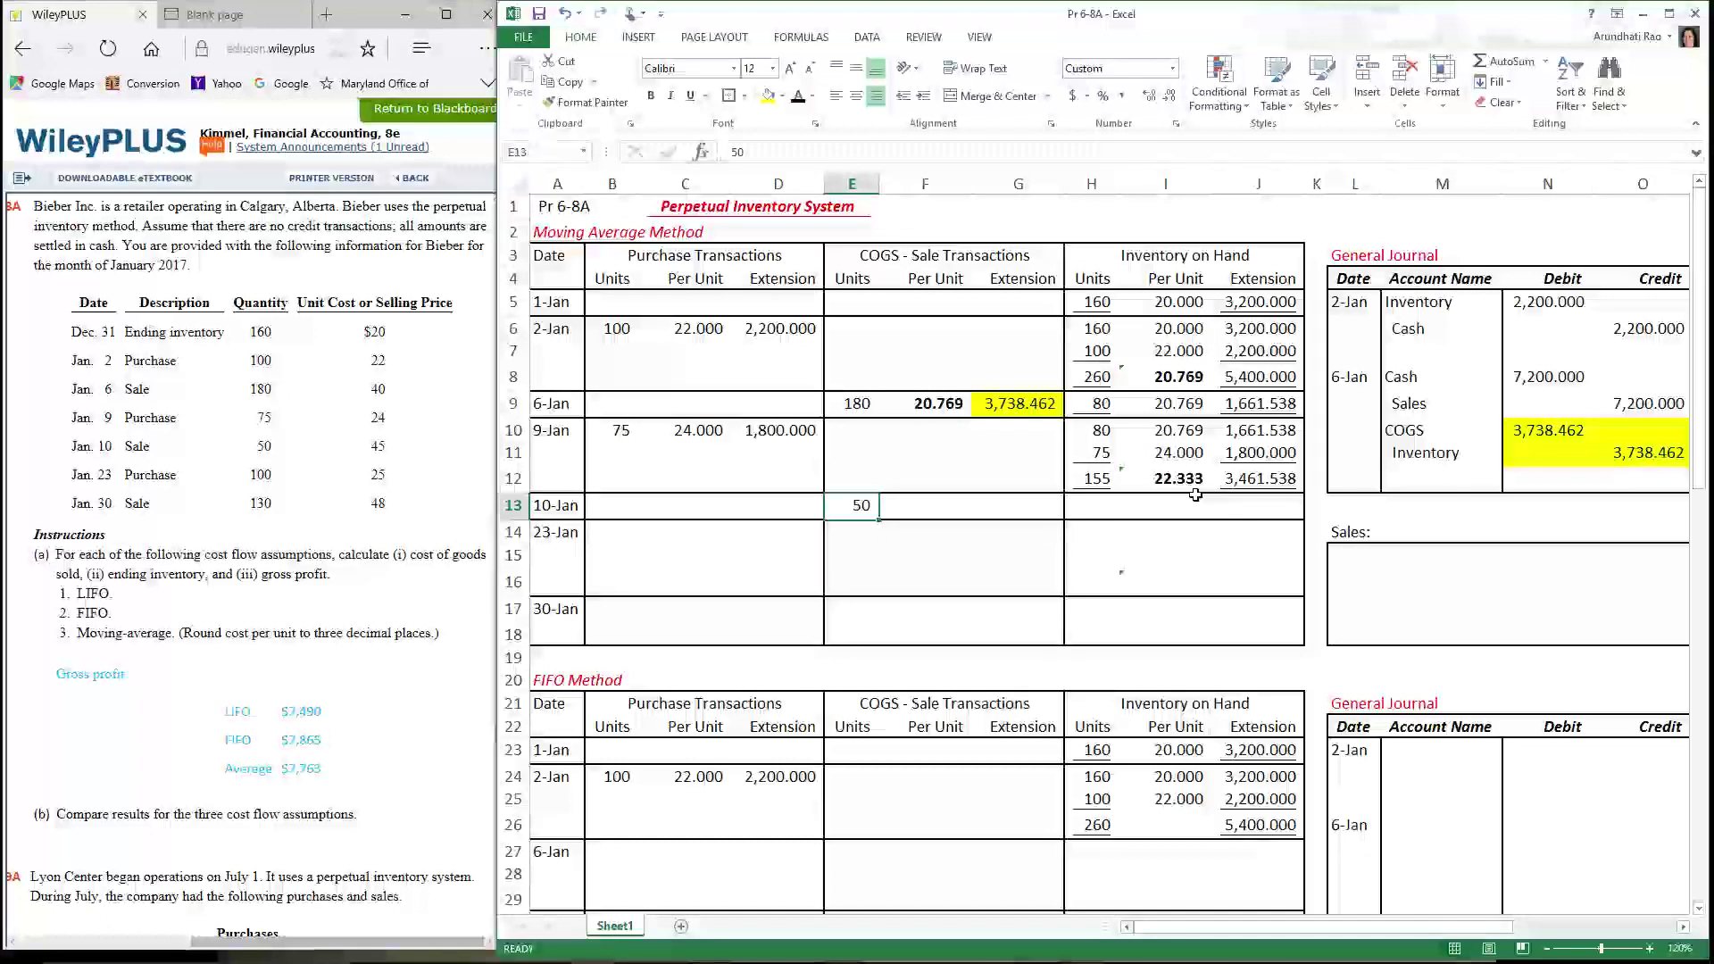
click(964, 506)
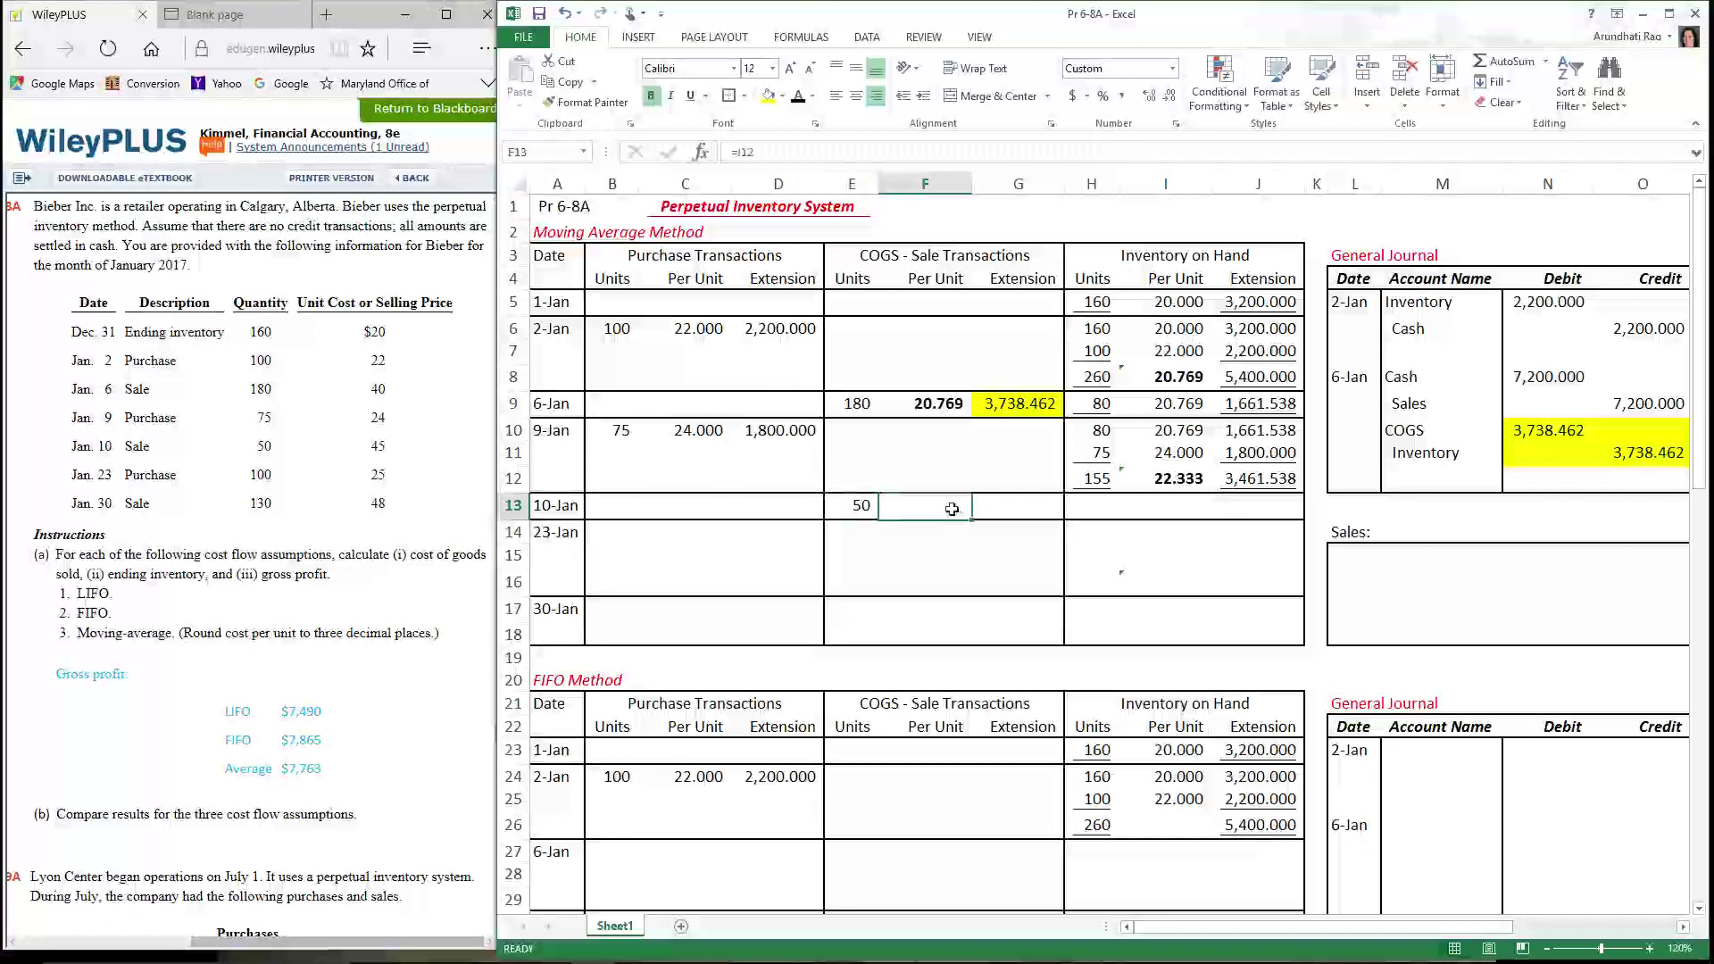
click(800, 98)
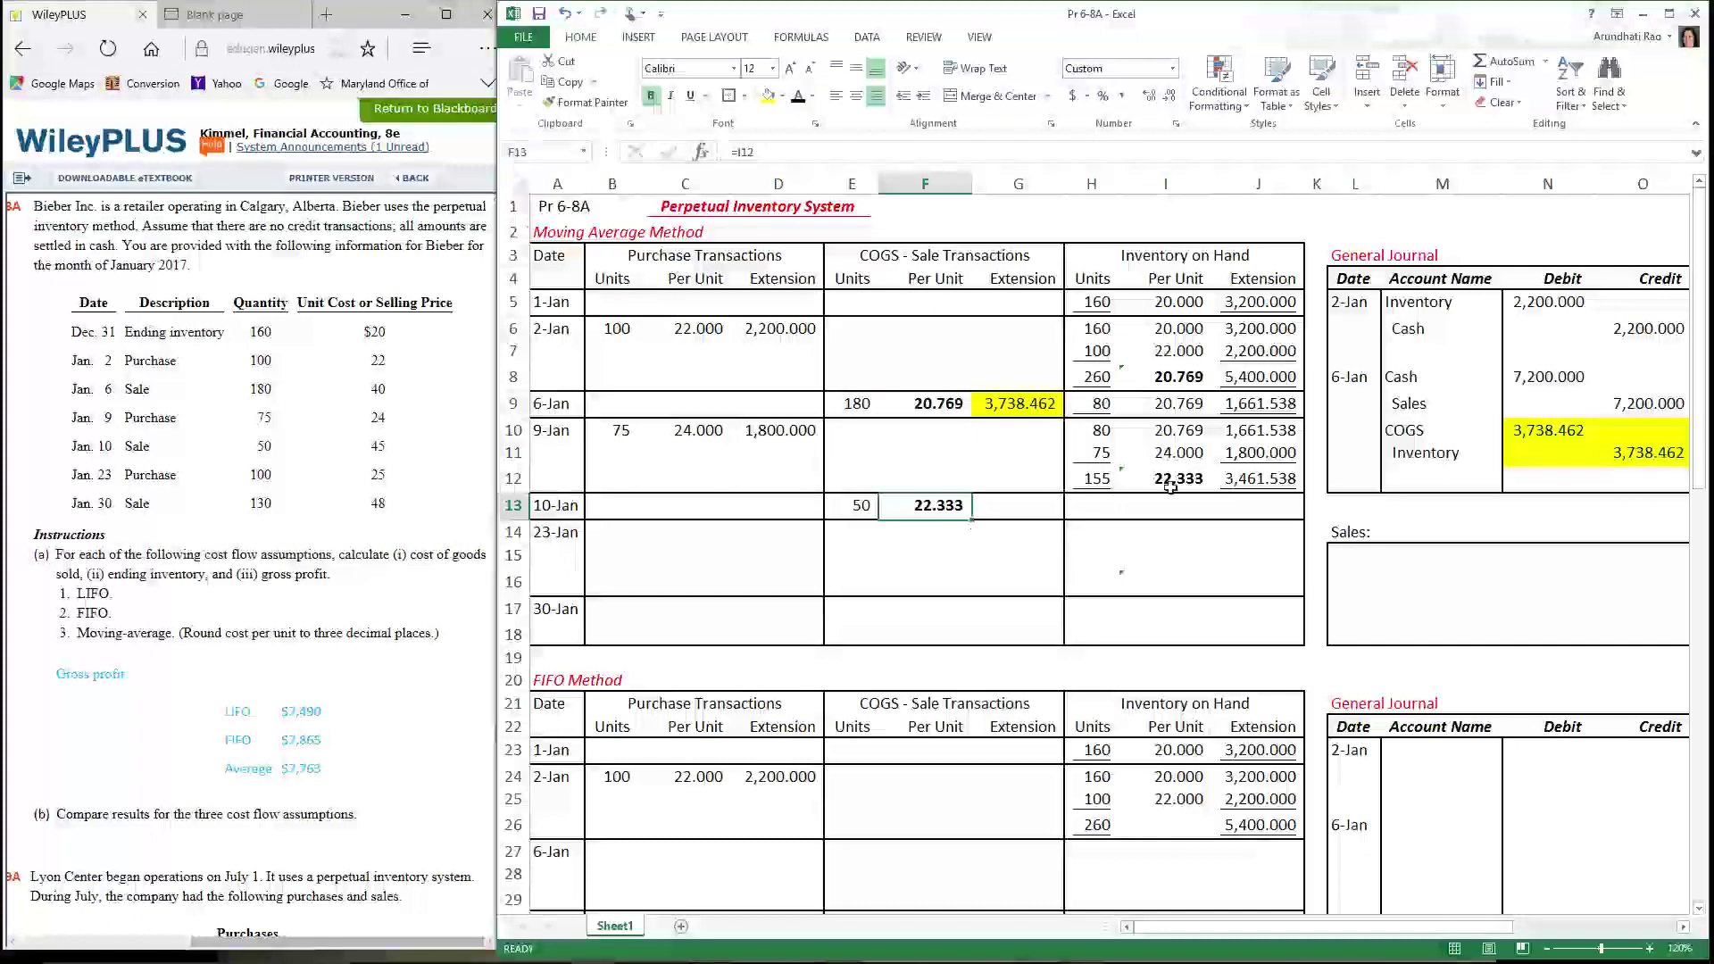
click(1018, 506)
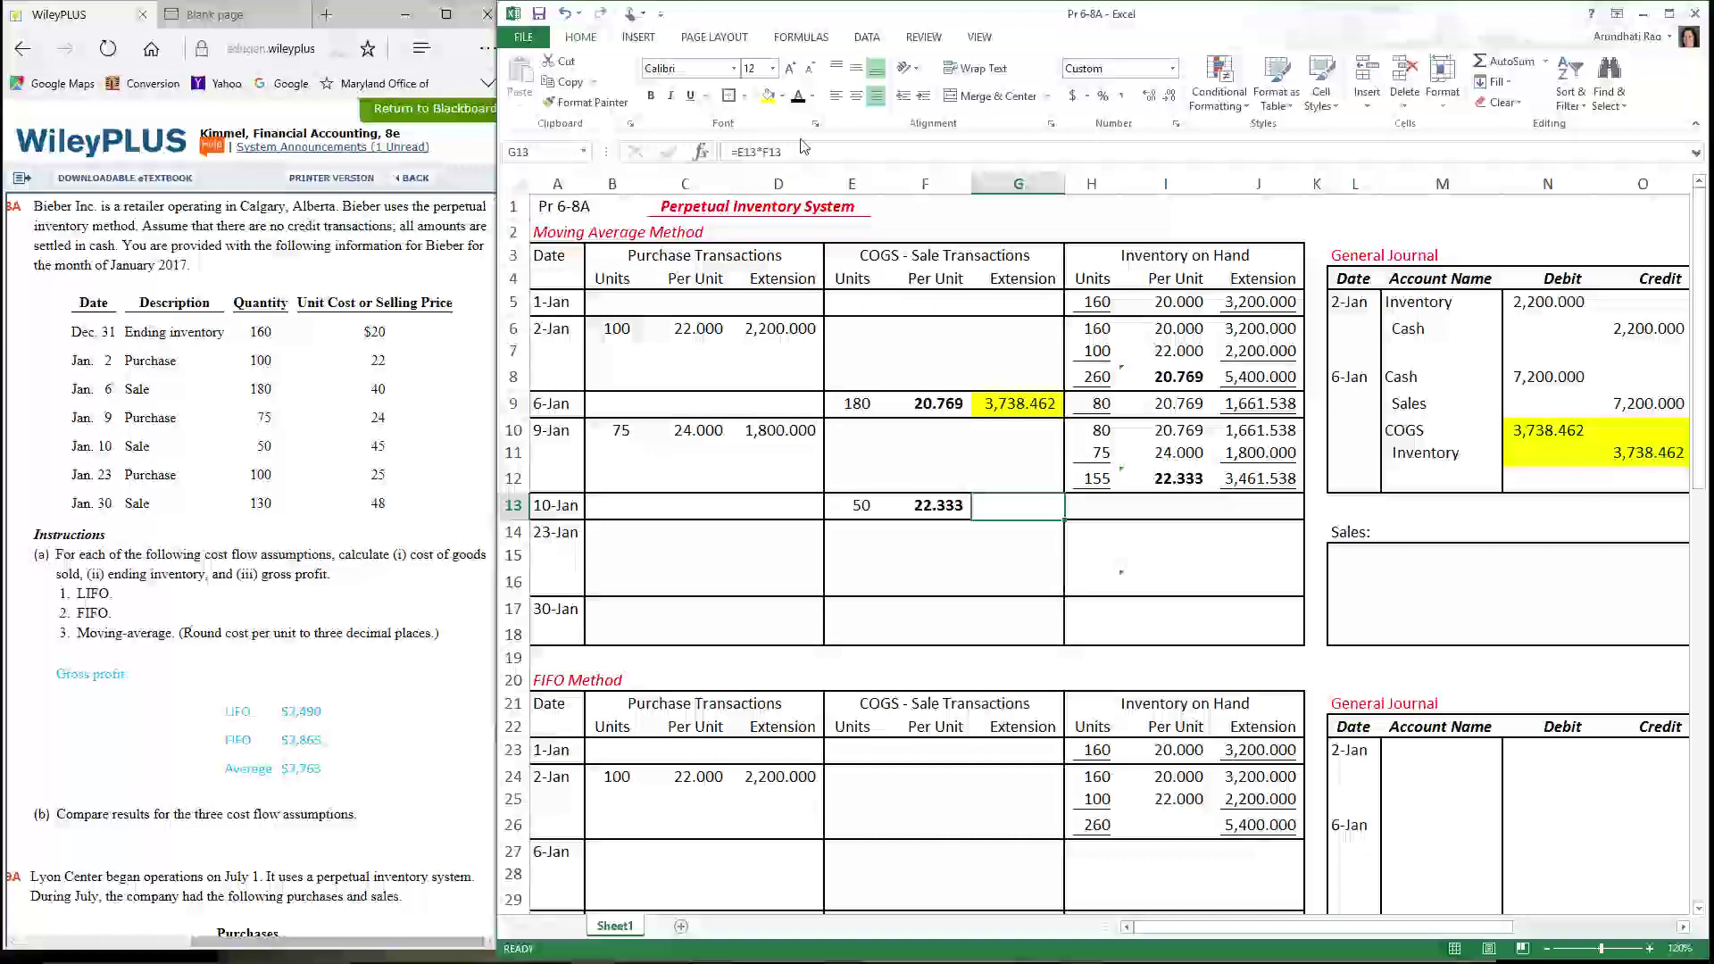
click(798, 97)
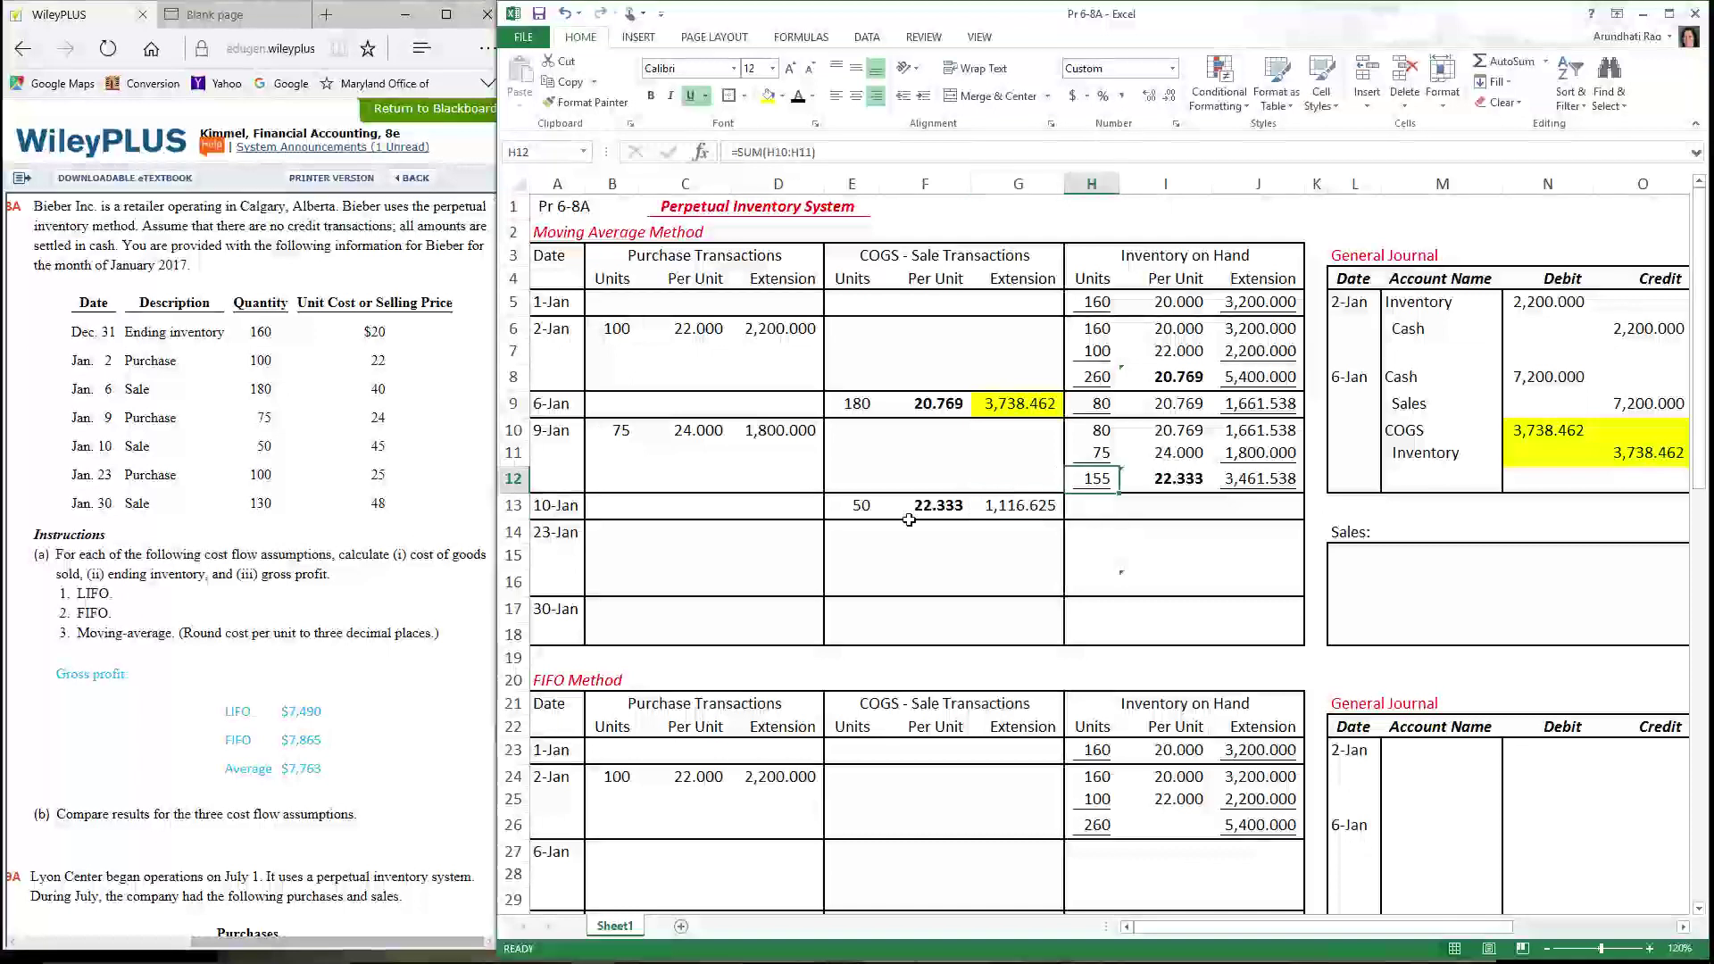
Apply the black font colour to the 10-Jan inventory on hand in H13:J13, with =H12-E13, =I12 and =H13*I13
click(867, 505)
click(1084, 516)
text(=H12-E13)
key(ctrl+Return)
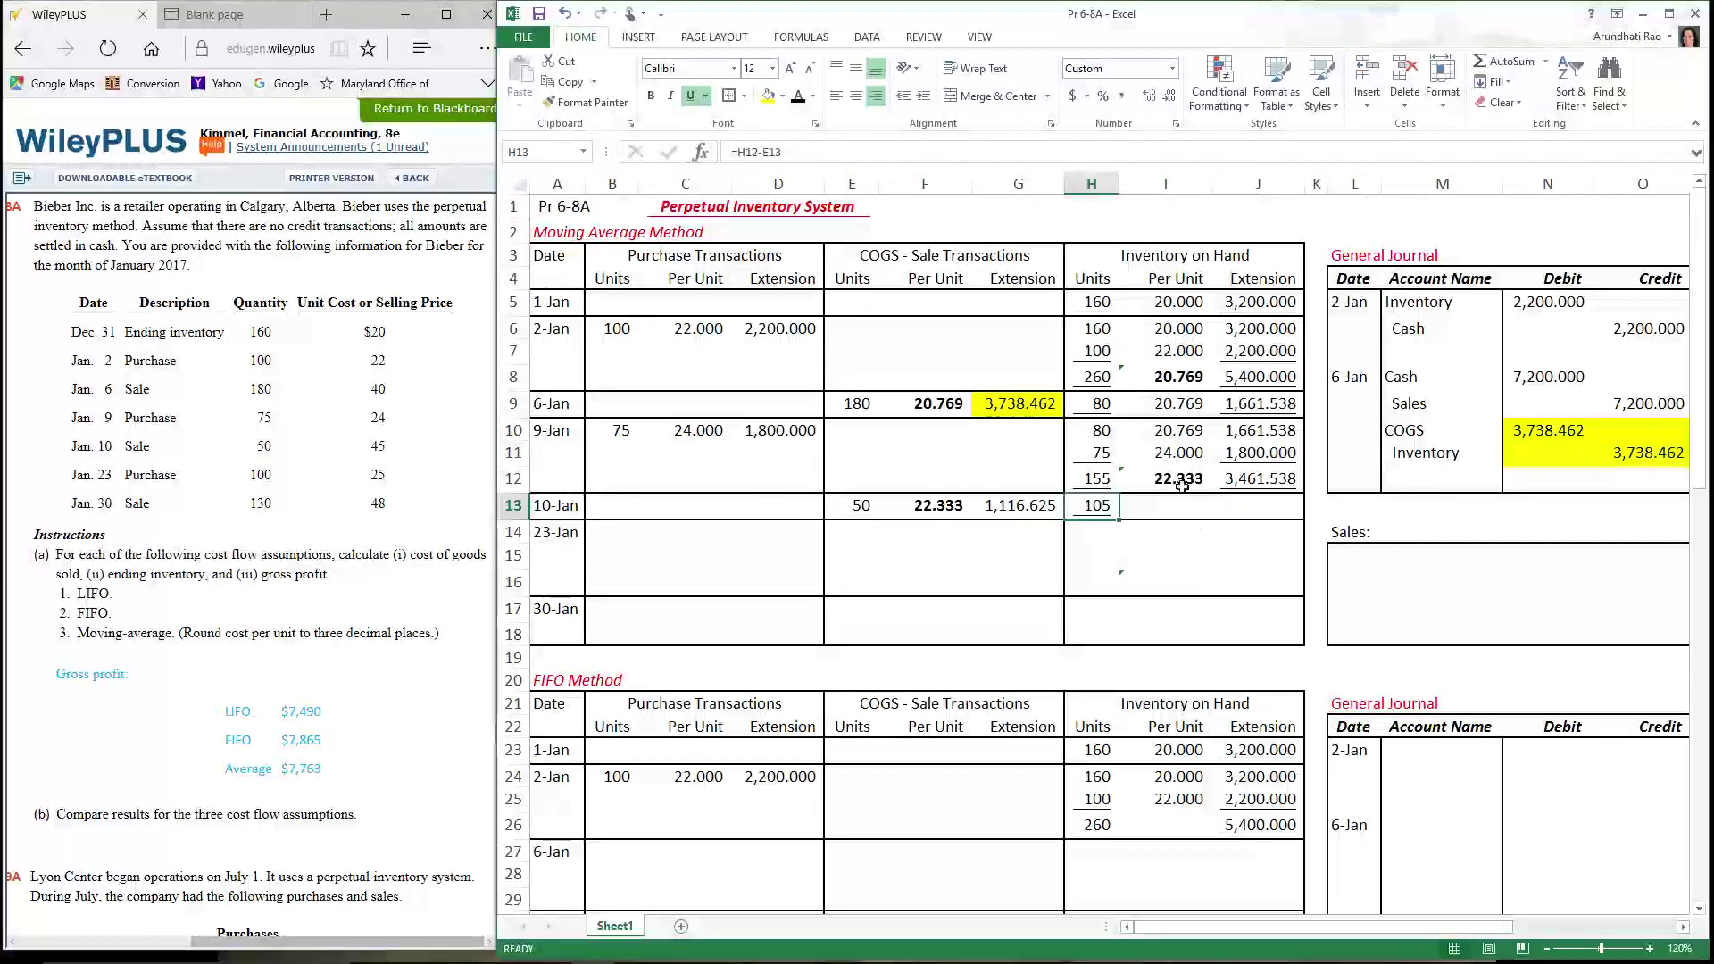
click(1181, 511)
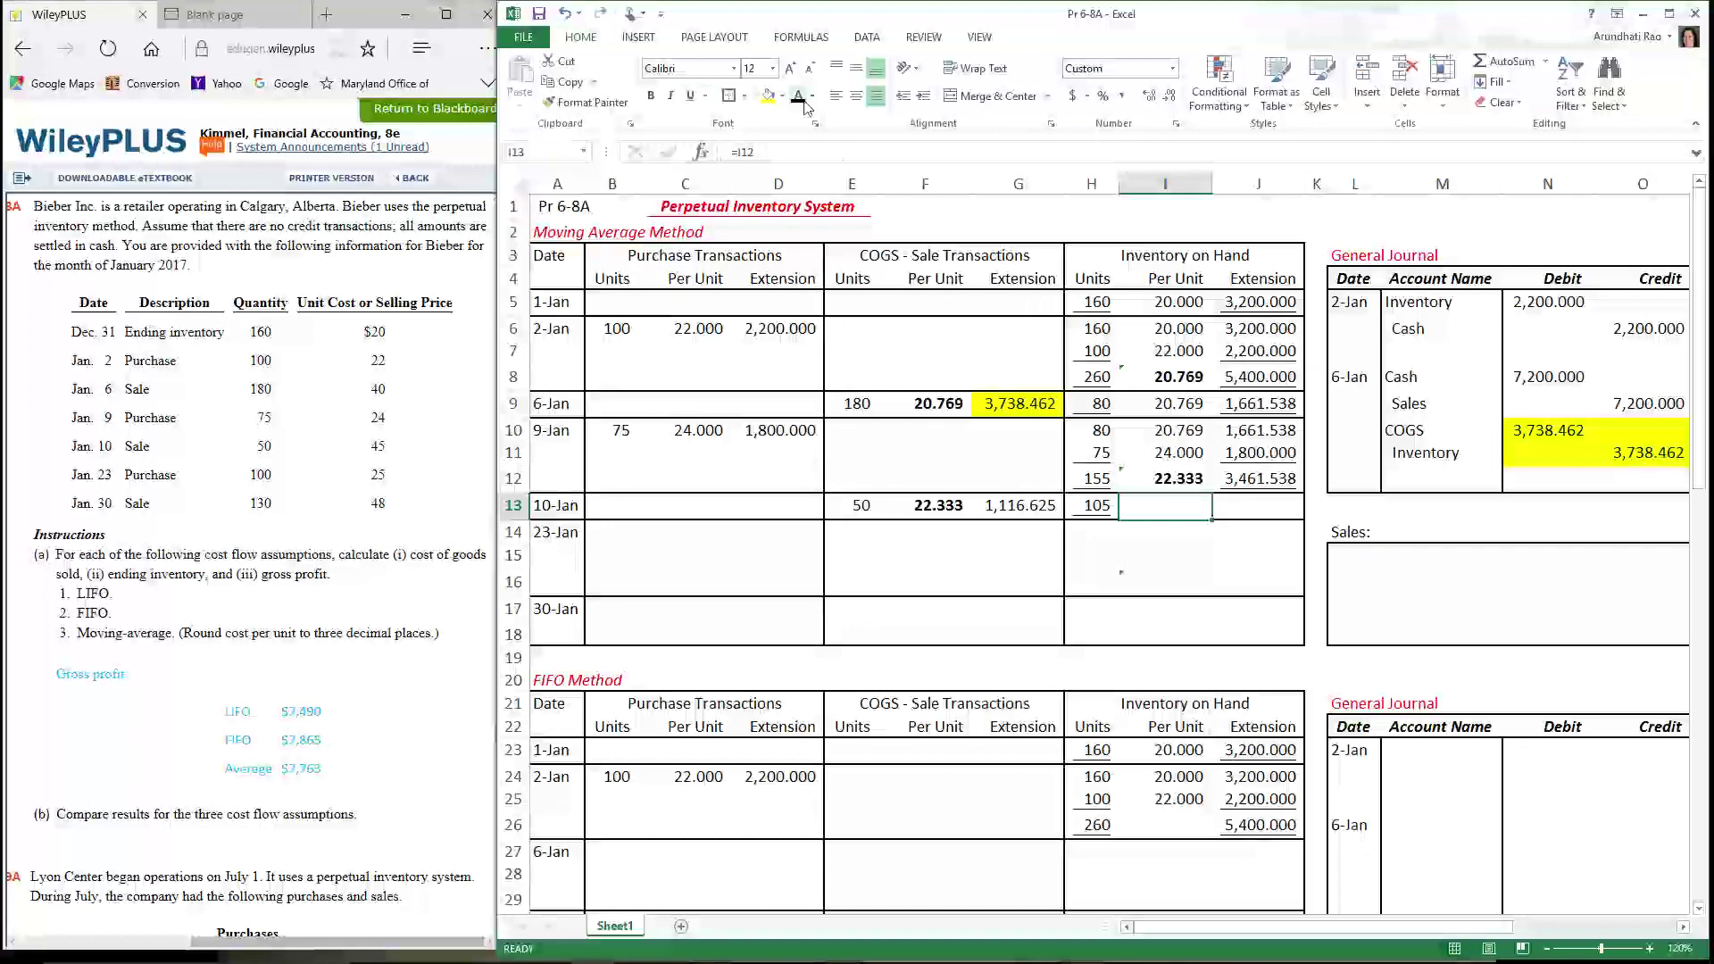
key(Right)
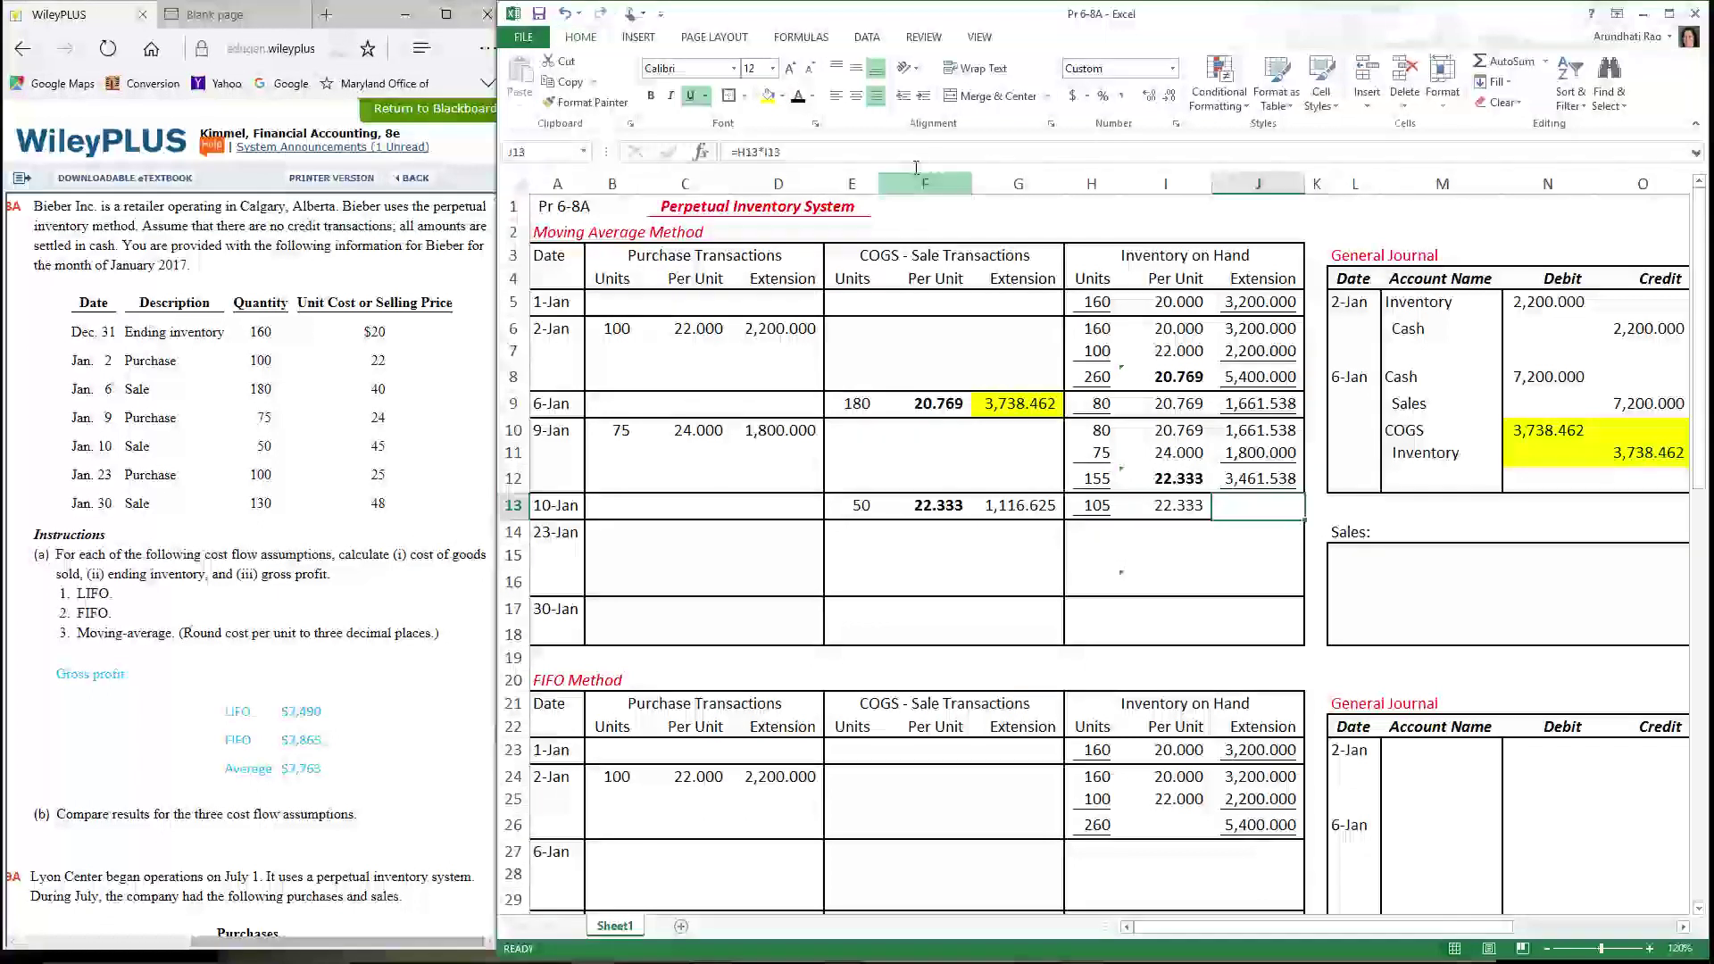
key(ctrl+d)
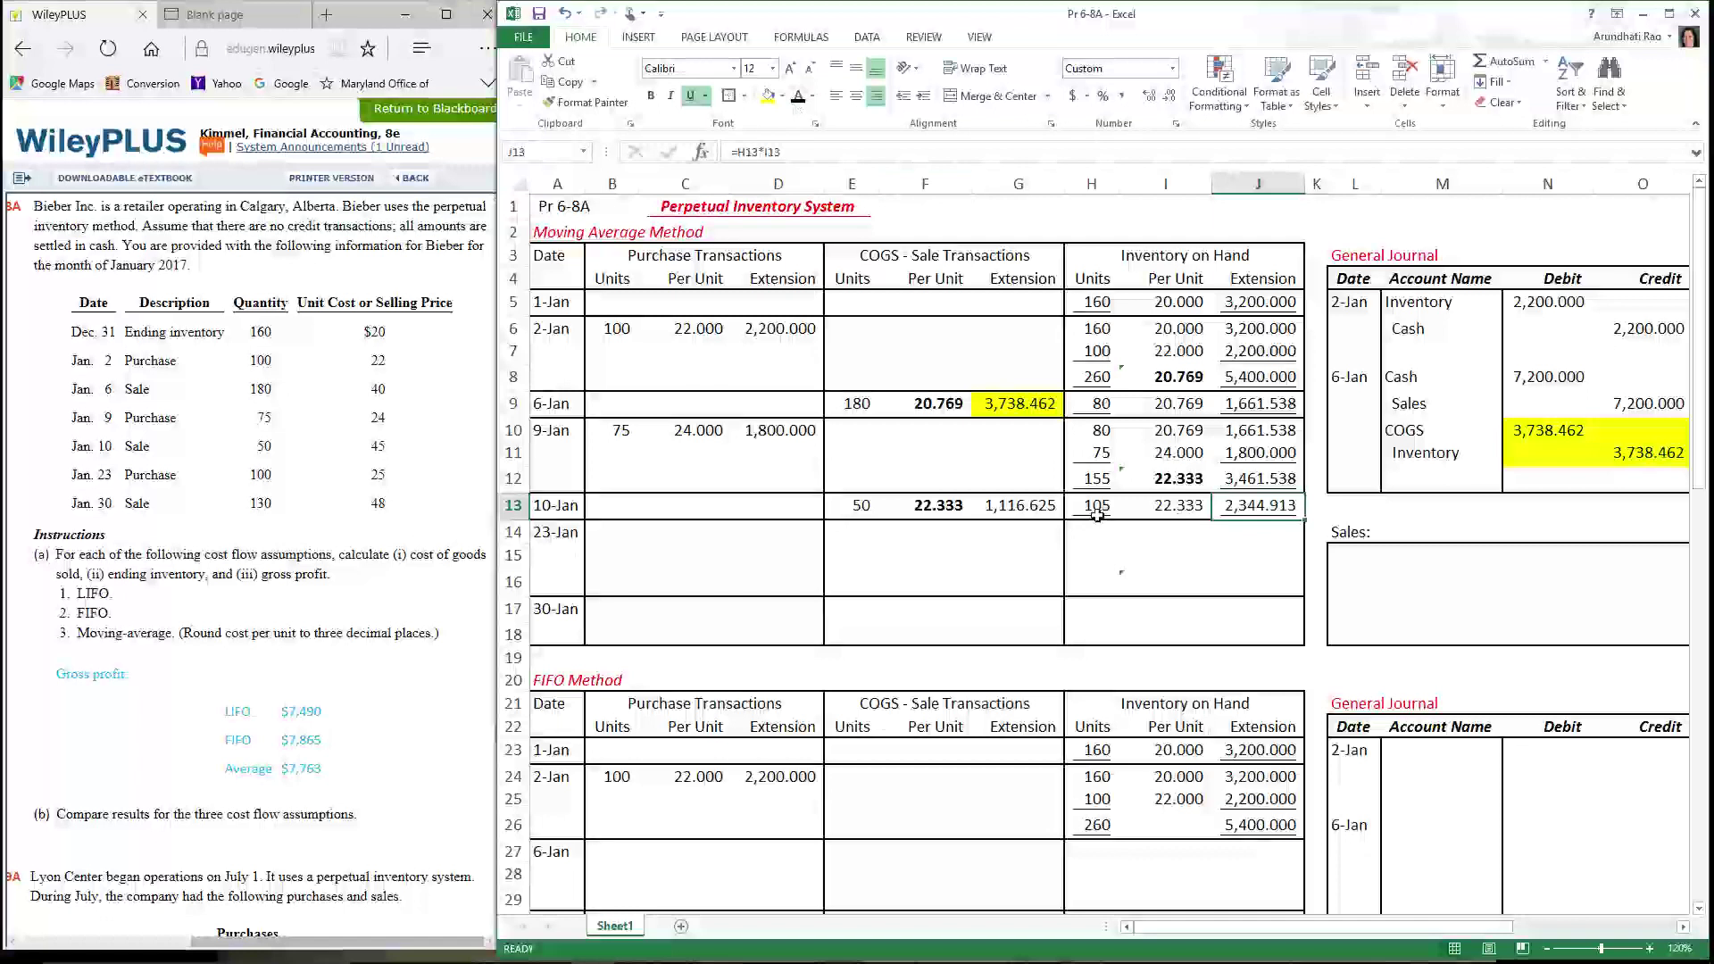
click(1268, 482)
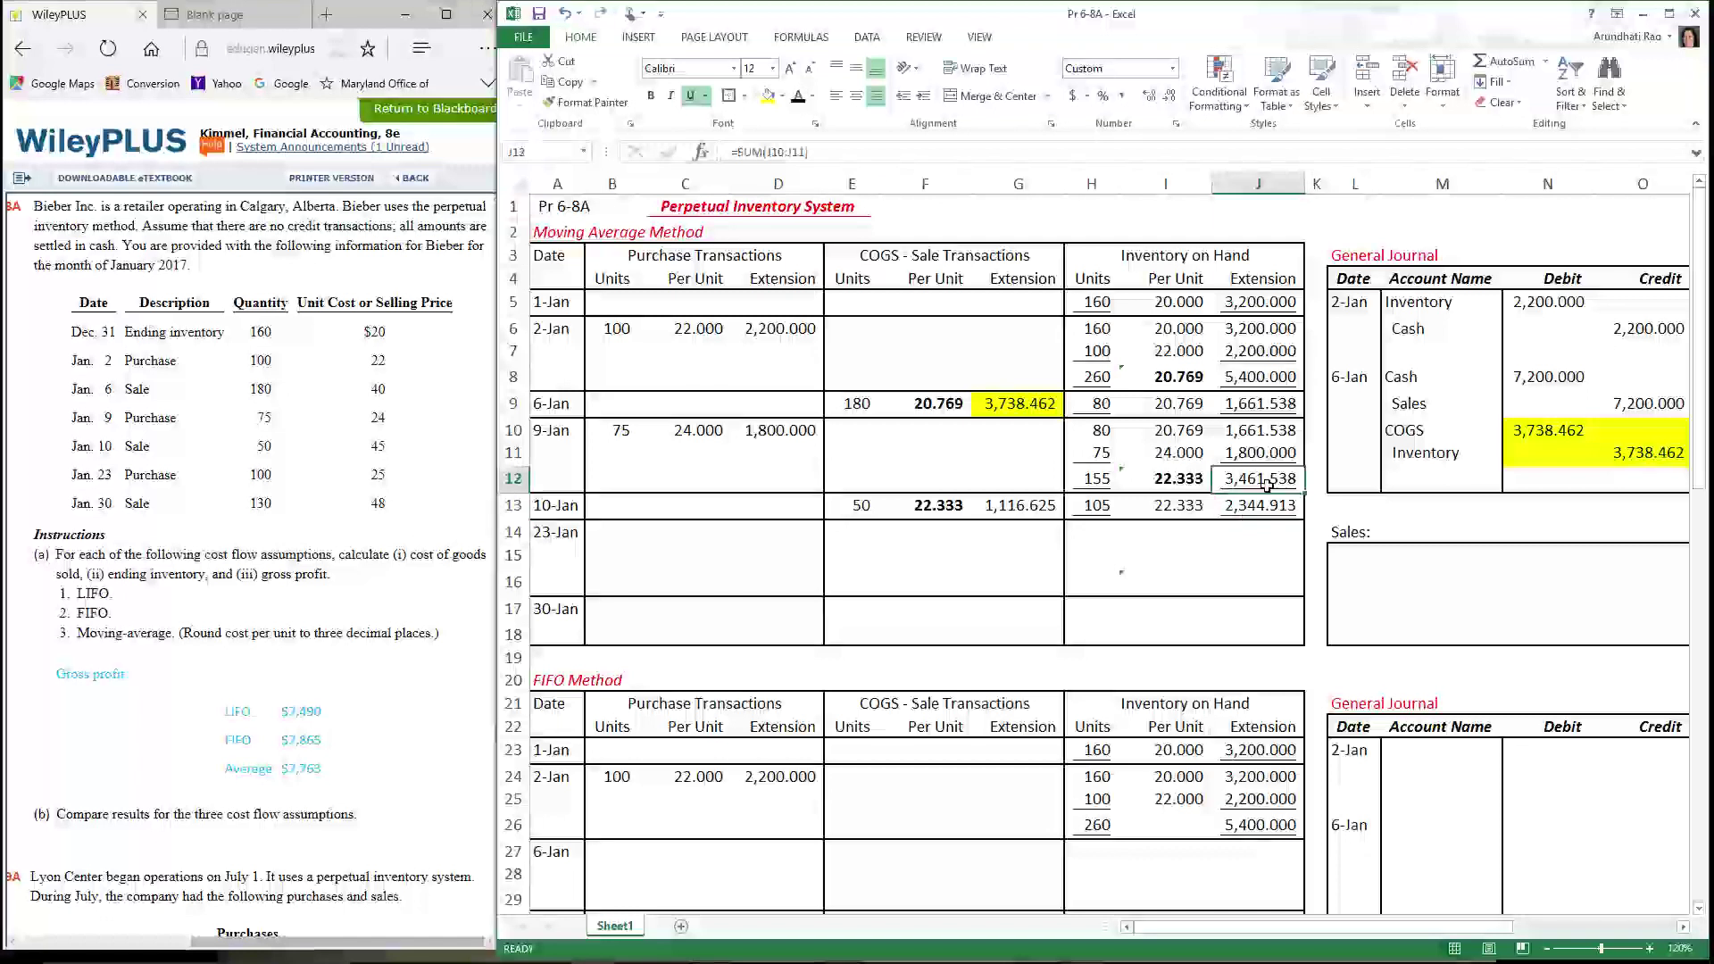
click(1046, 507)
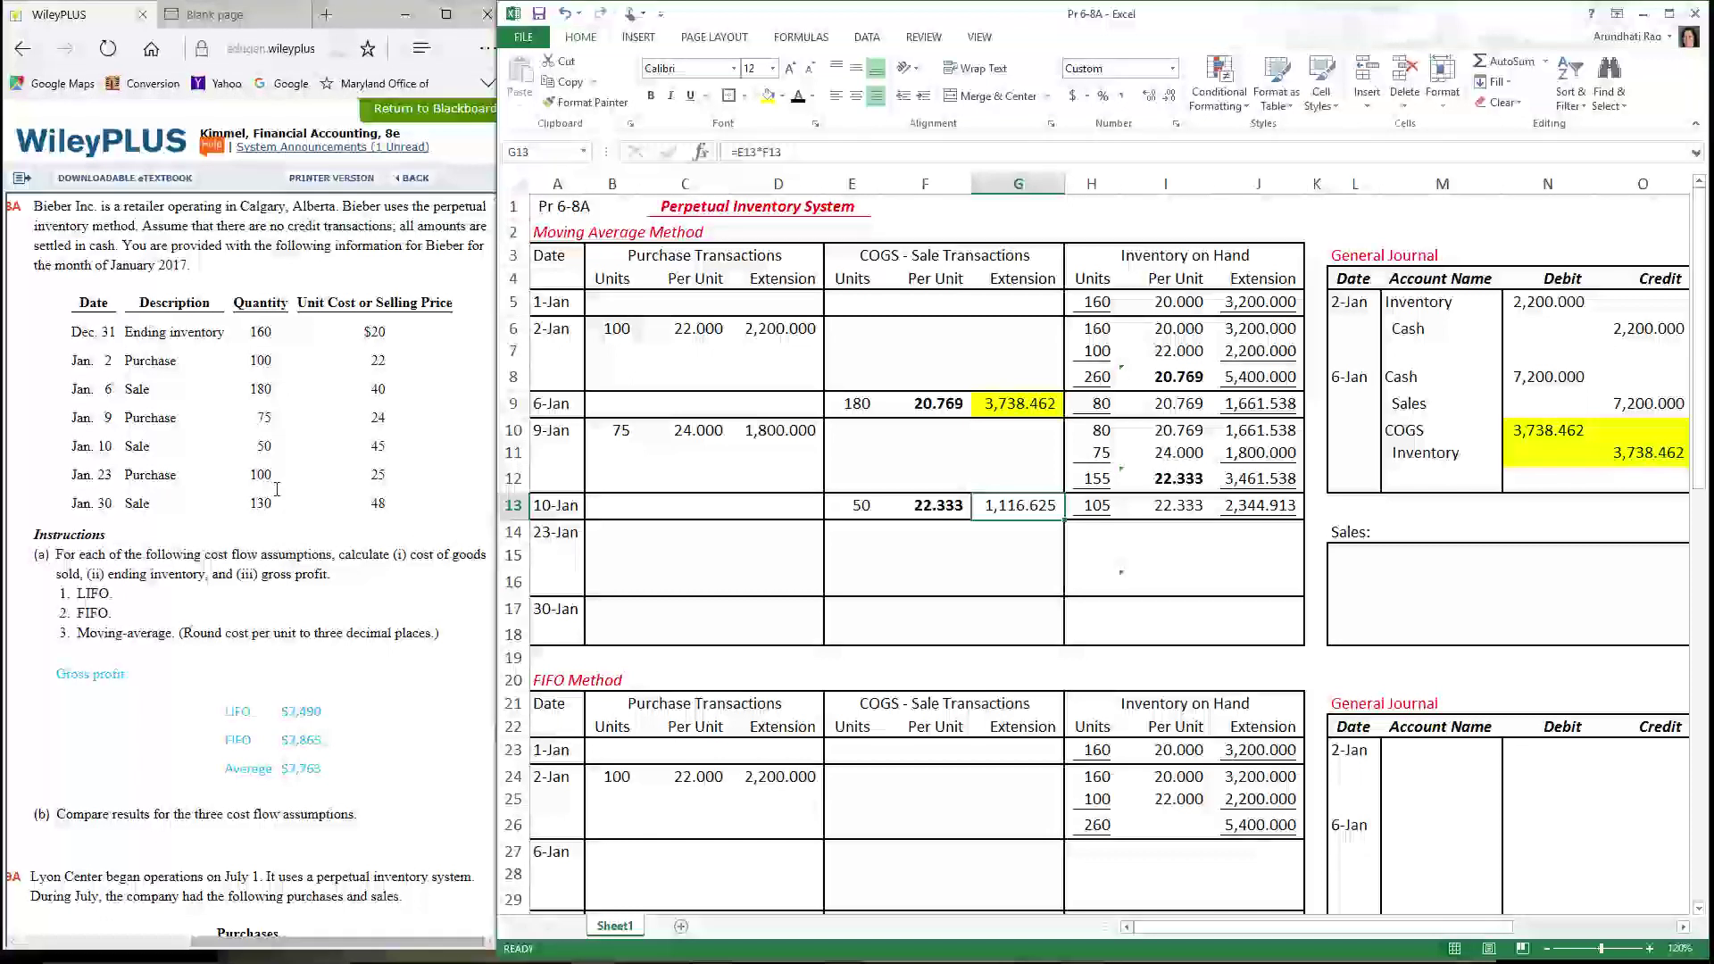
Apply the black font colour to the 23-Jan purchase of 100 units at 25.000 in B14:D16 and the on-hand layers in H14:J15
drag(622, 547, 791, 594)
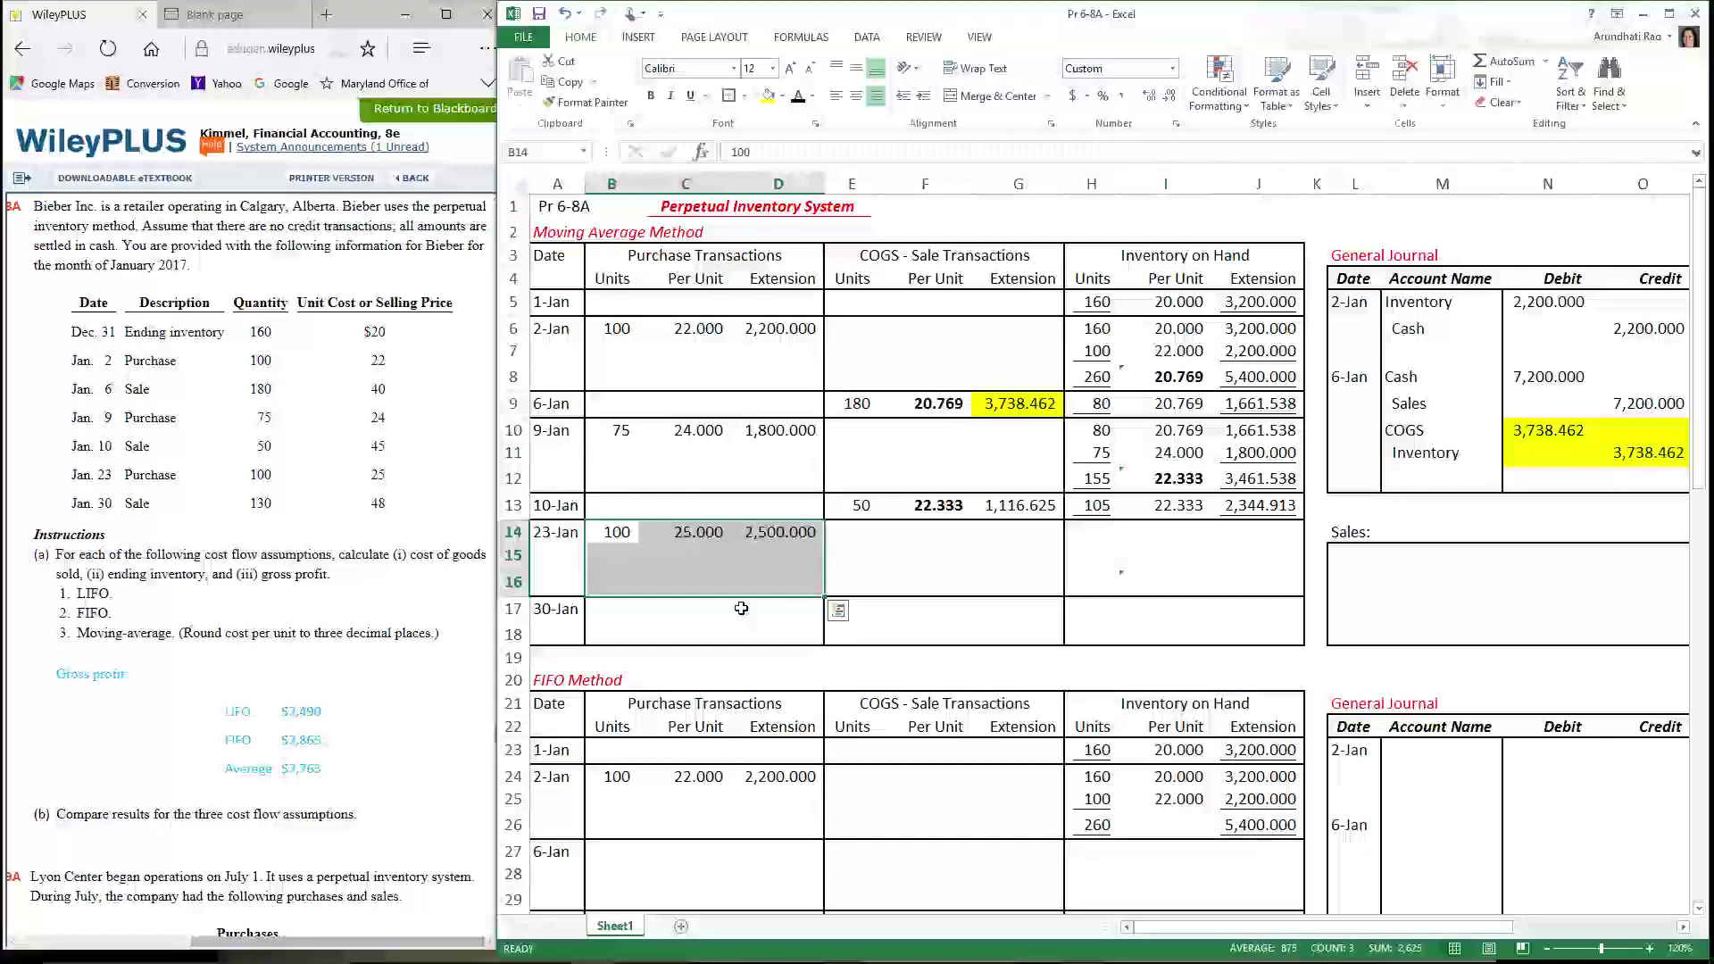
click(702, 536)
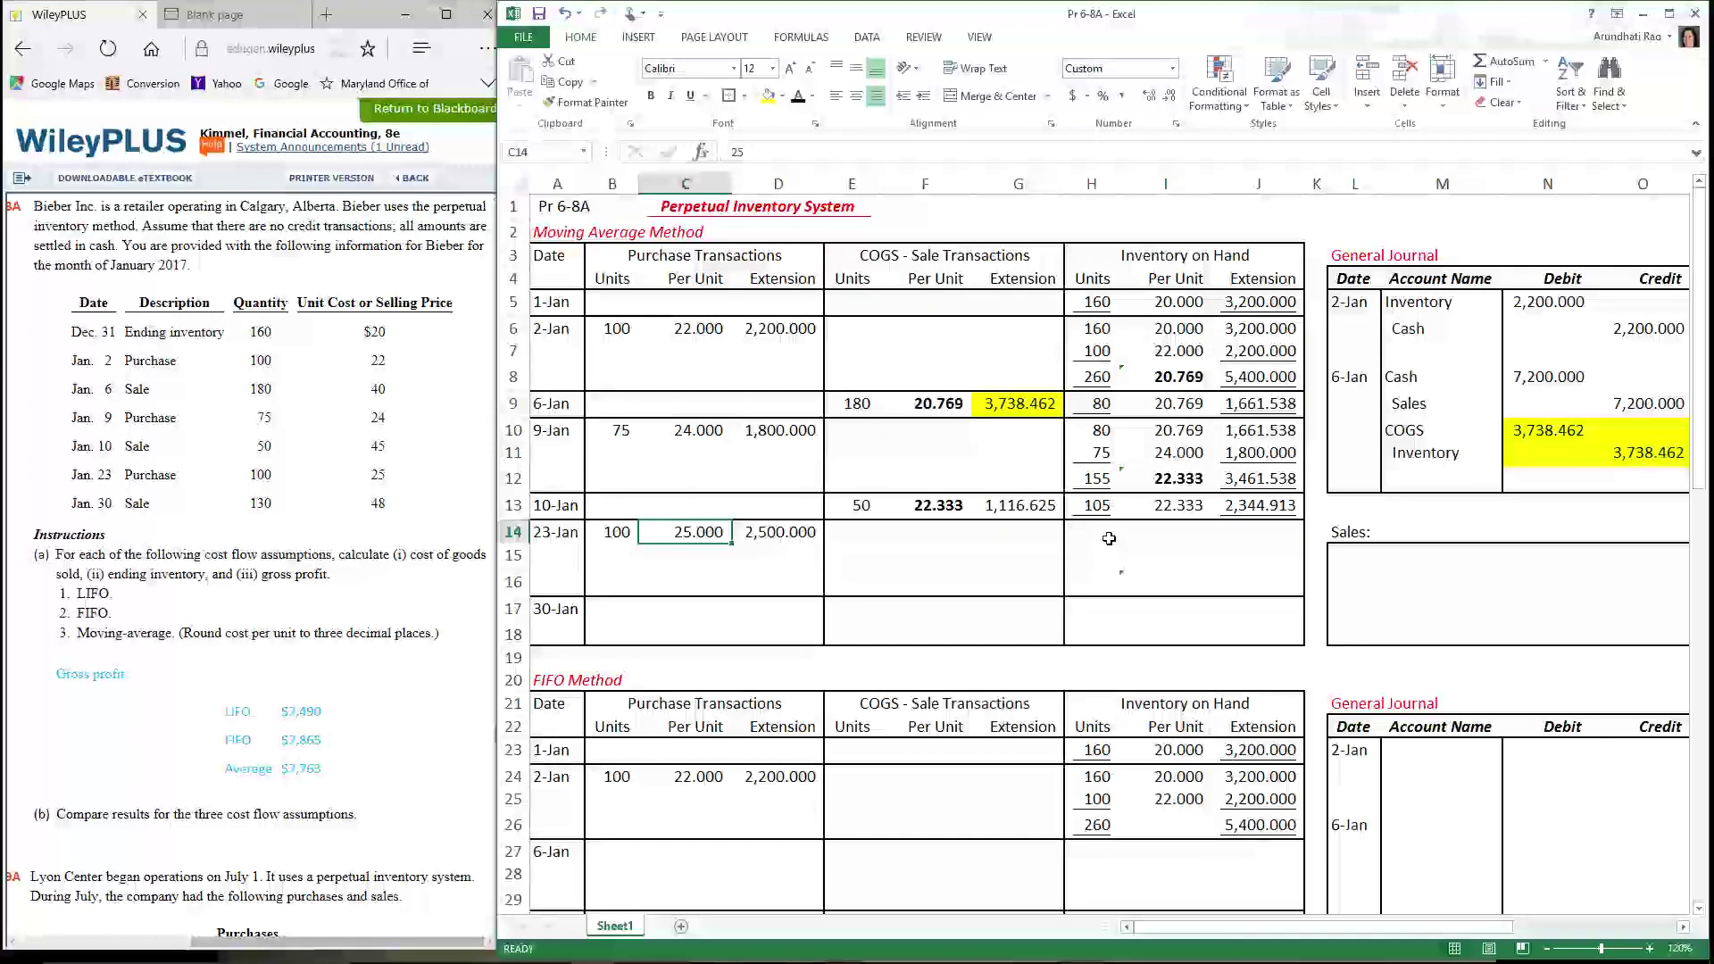
drag(1108, 538, 1286, 558)
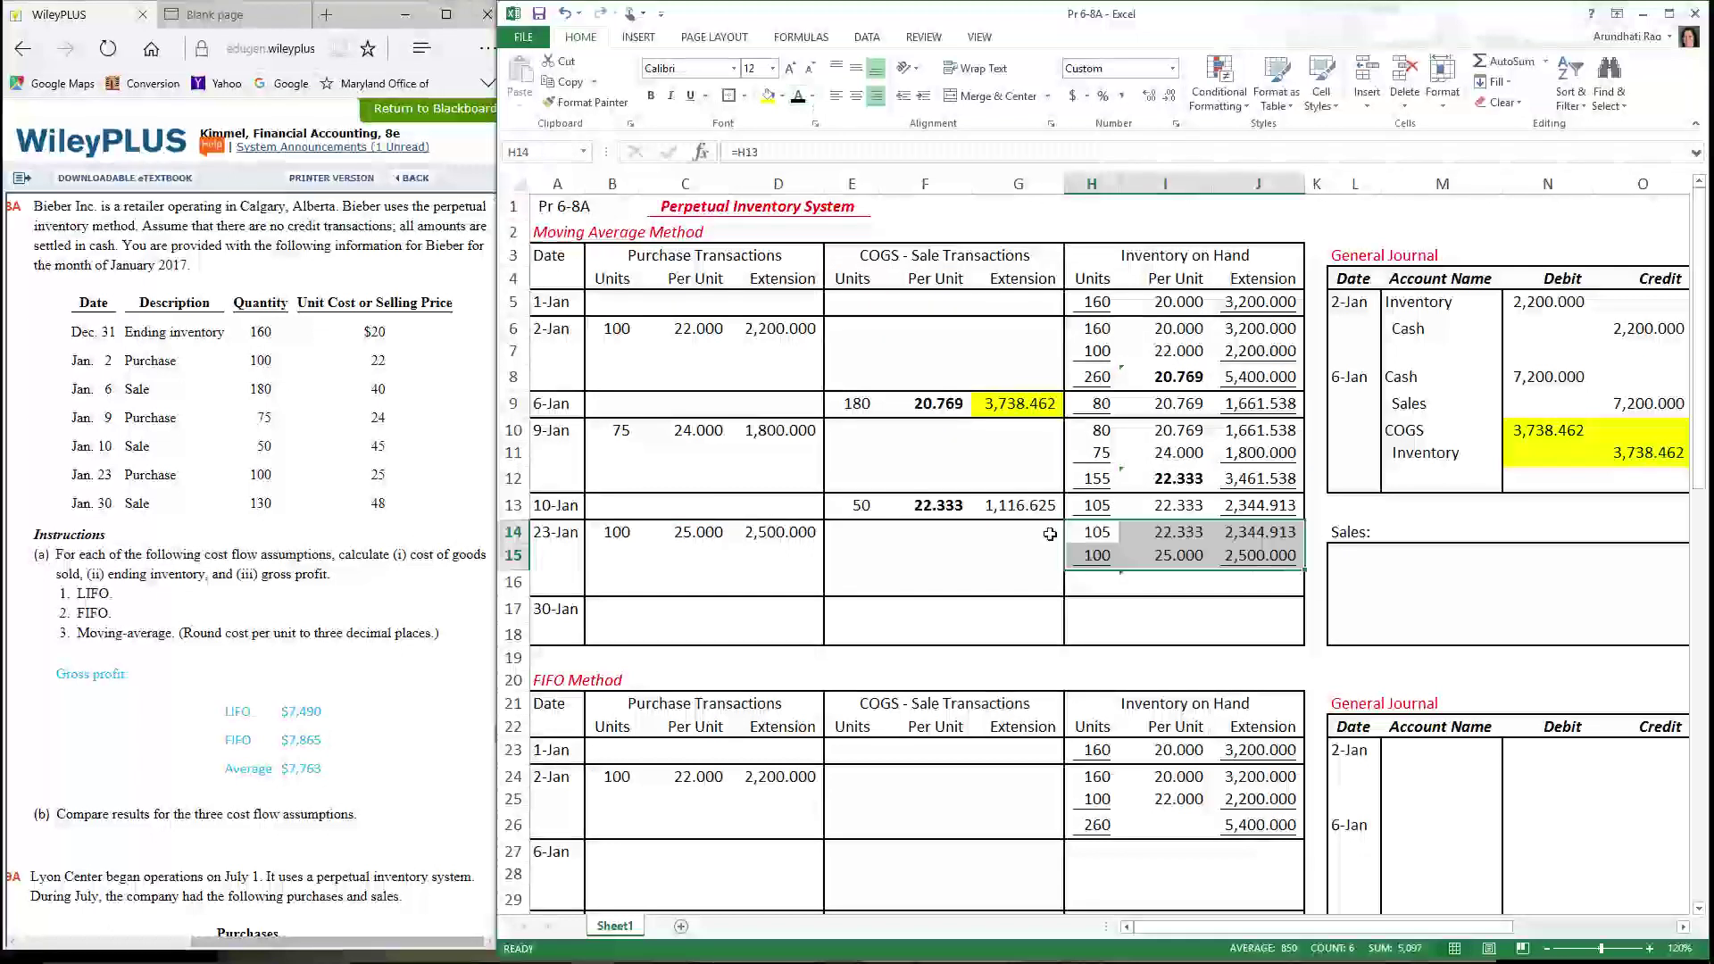
click(1105, 532)
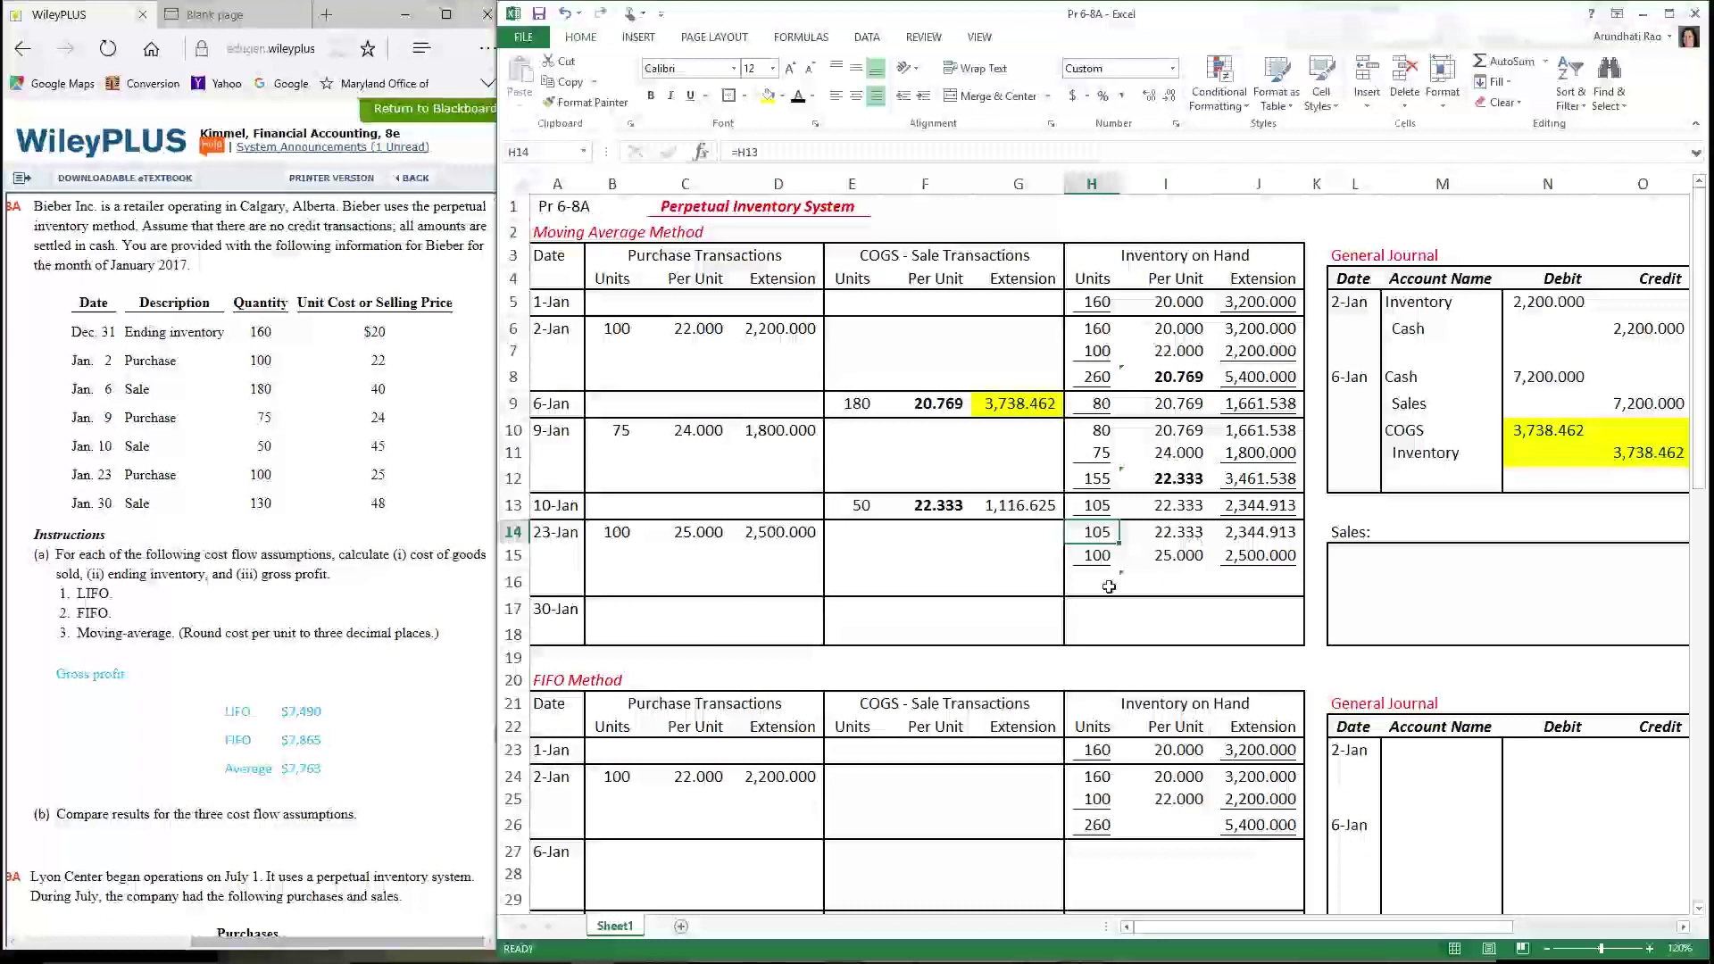
Apply the black font colour to the 23-Jan totals in H16 and J16 and the average unit cost in I16, making the average bold
click(1104, 591)
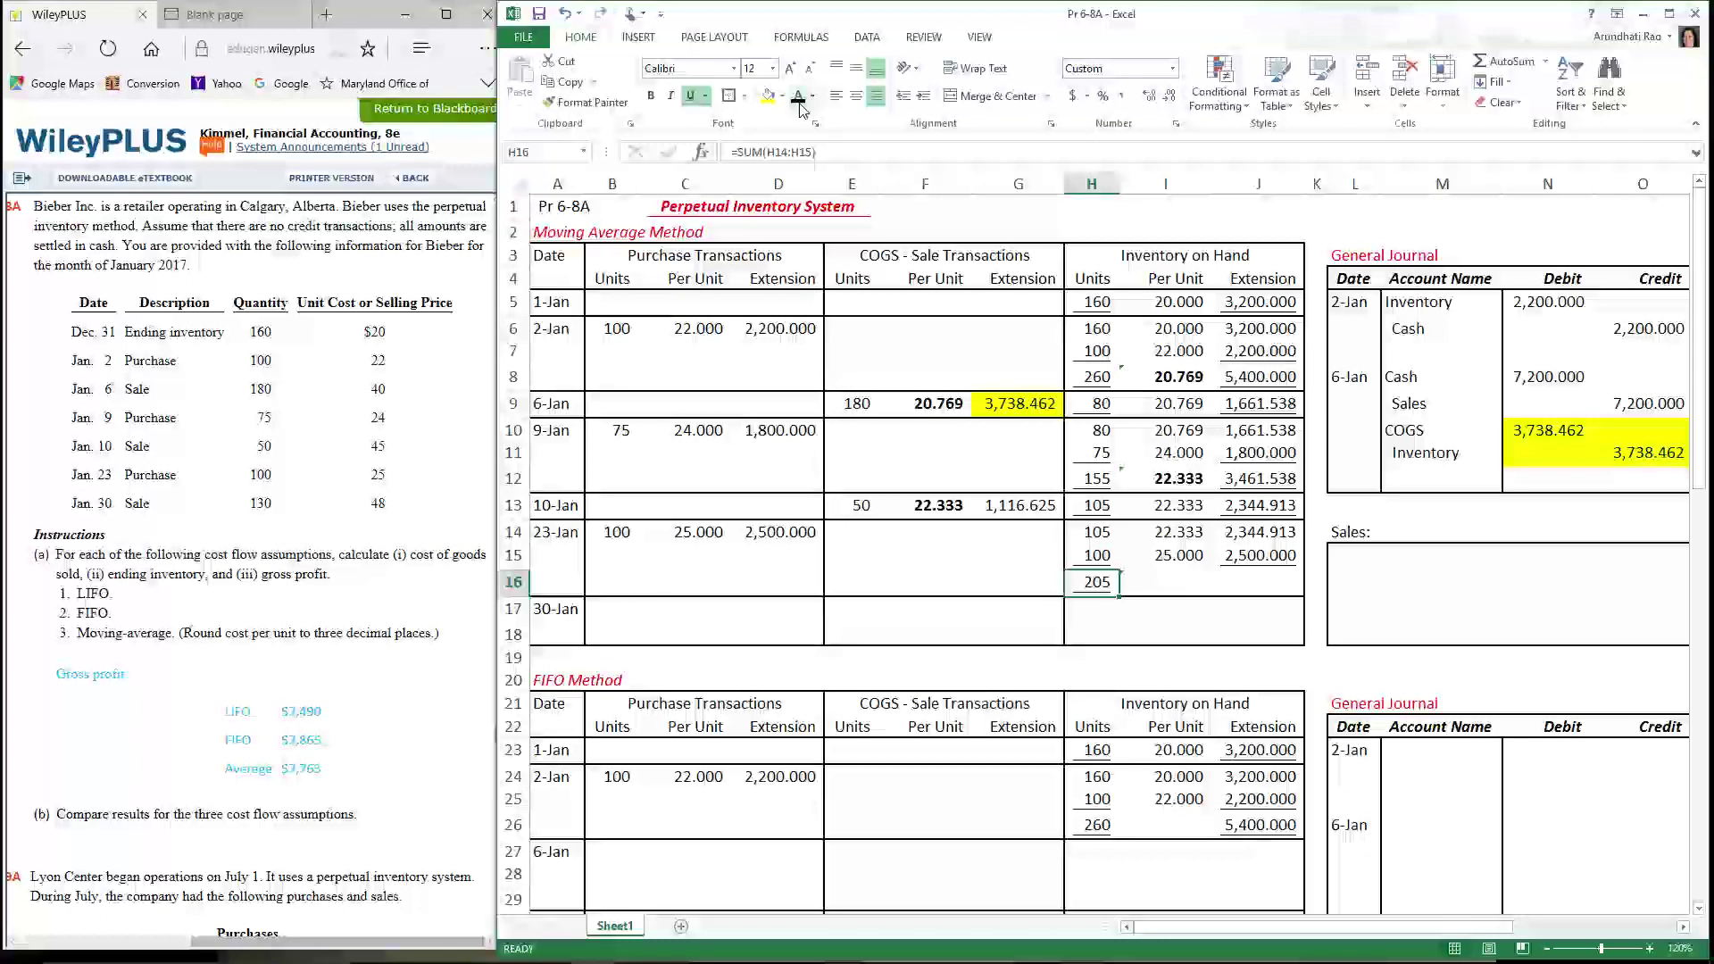
click(1242, 589)
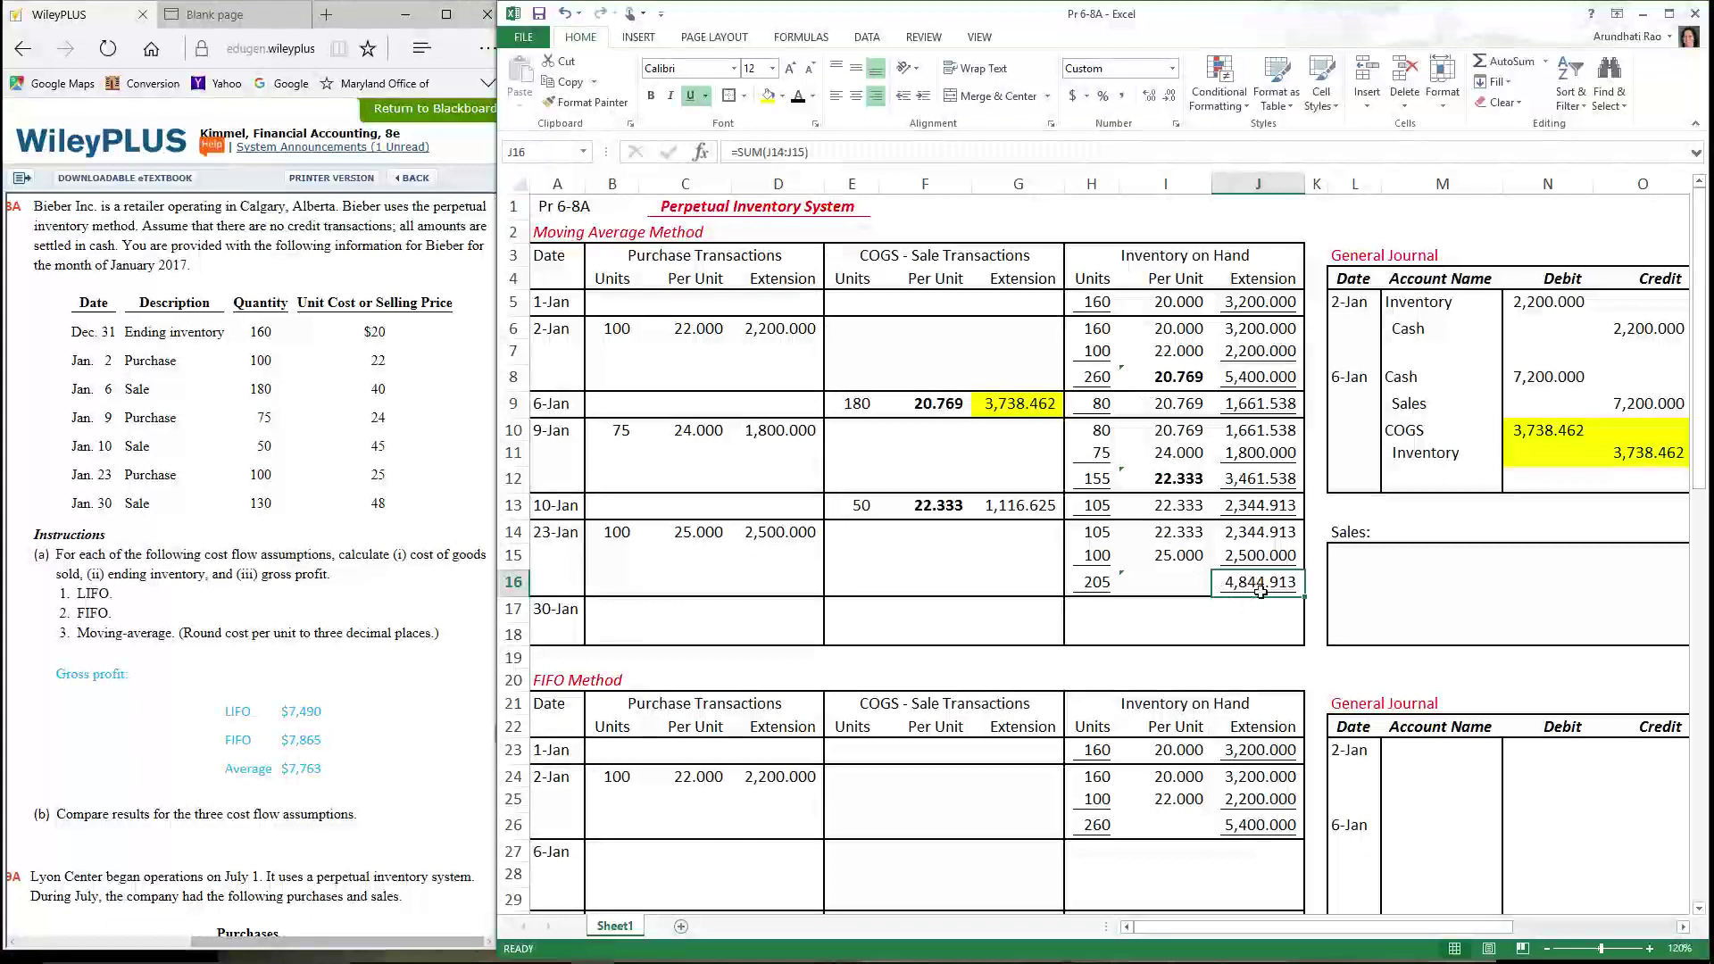
click(1172, 585)
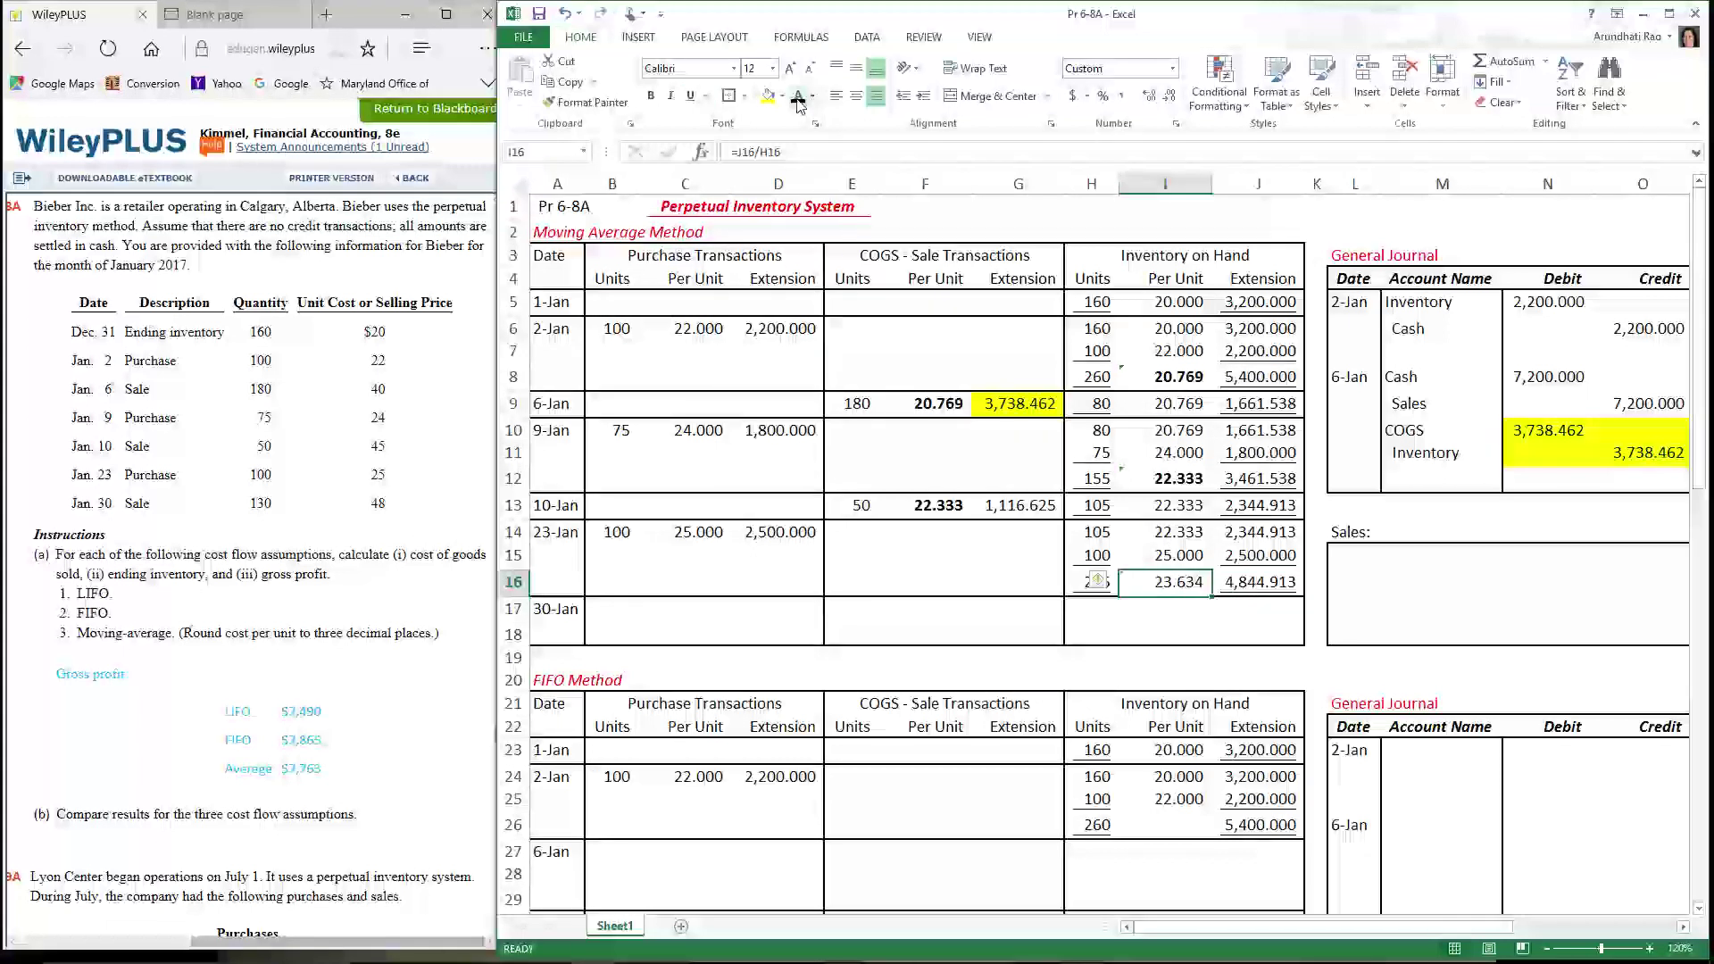
click(652, 96)
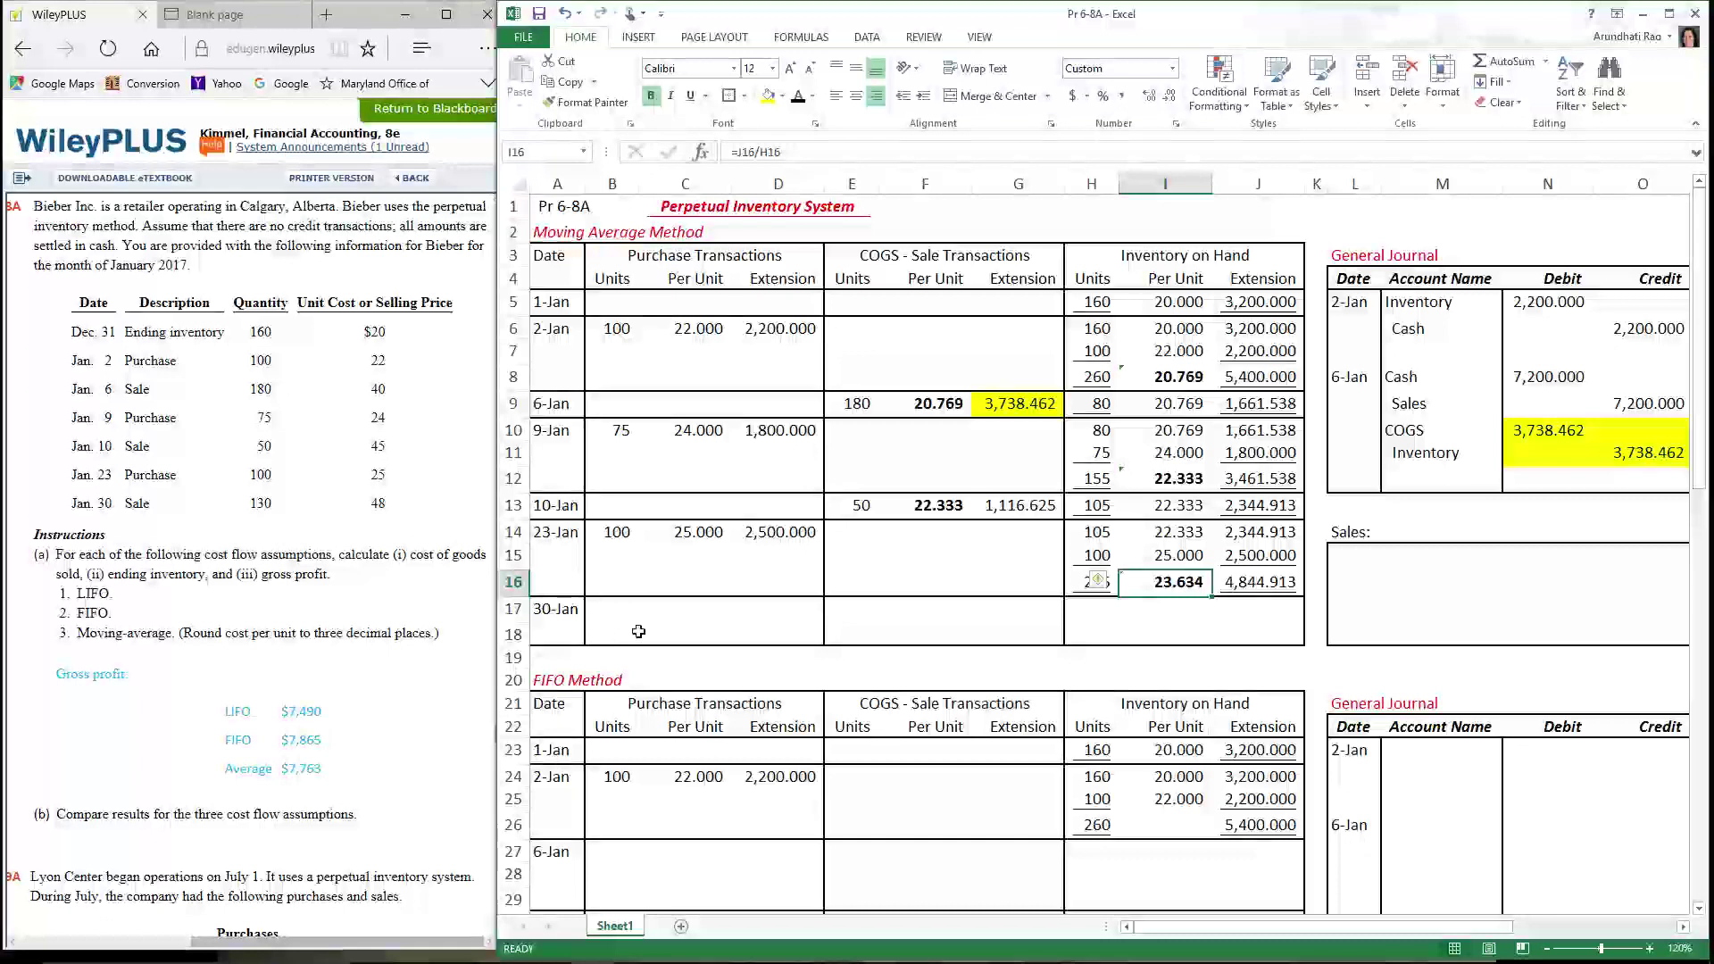
Apply the black font colour to the 30-Jan sale's 130 units in E17 and unit cost =I16 in F17, making the unit cost bold
click(855, 621)
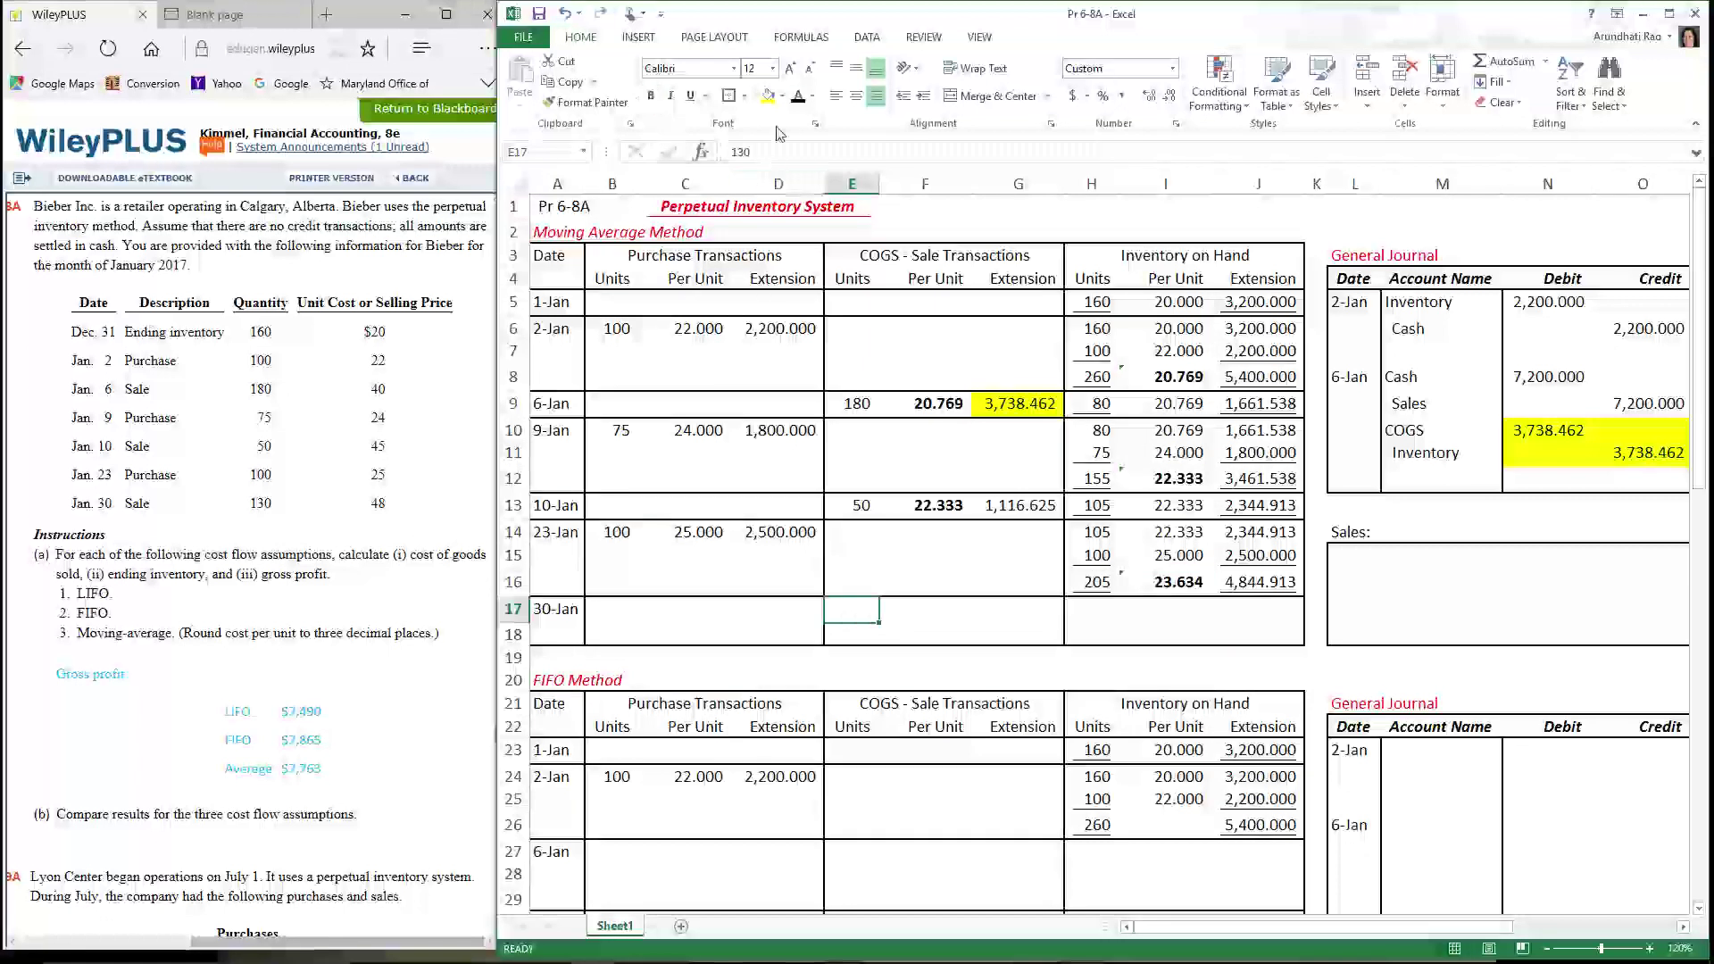
click(799, 97)
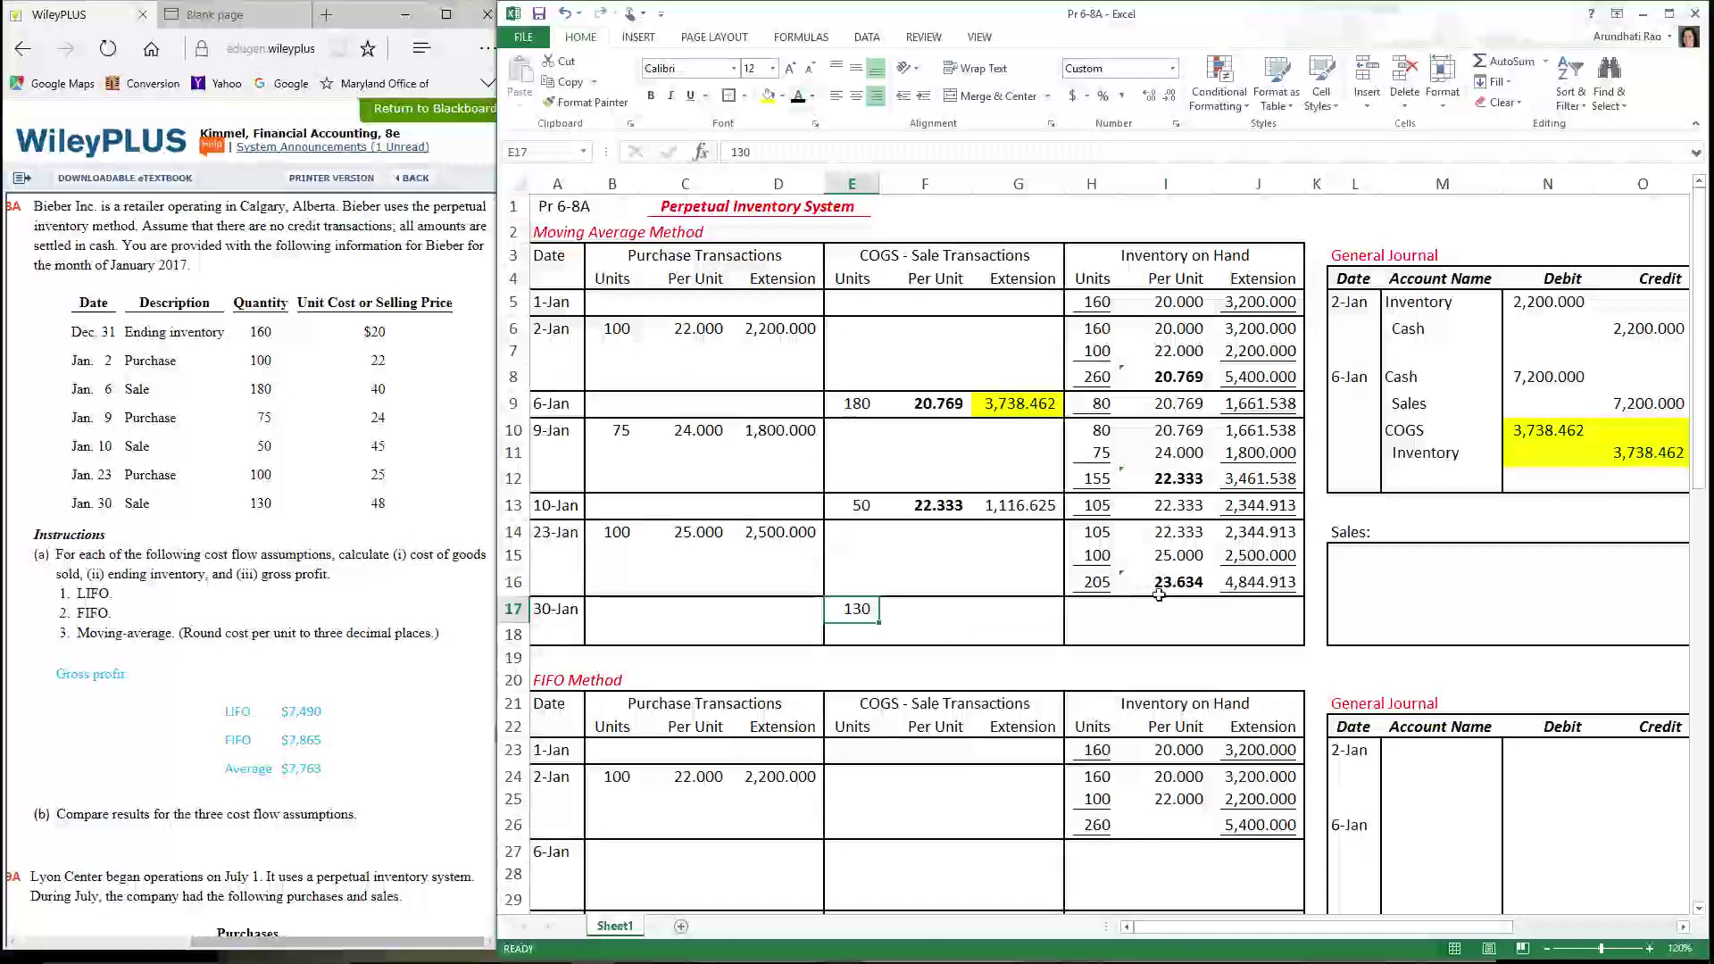
click(956, 621)
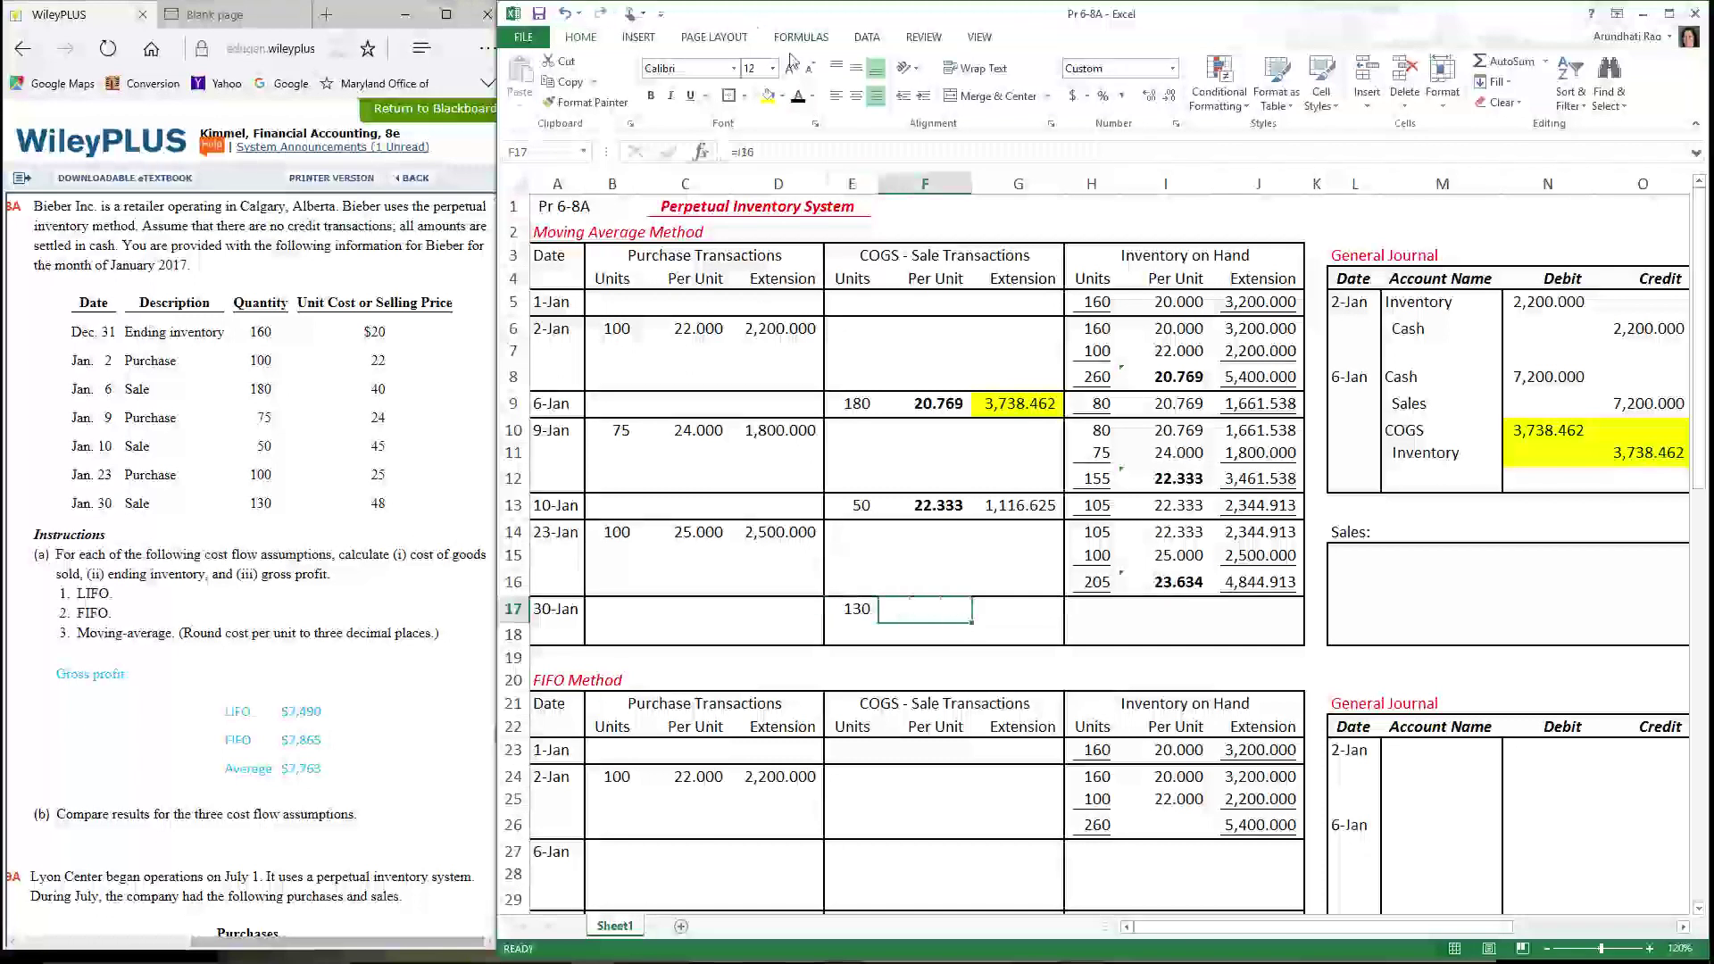
text(=I16)
key(ctrl+Return)
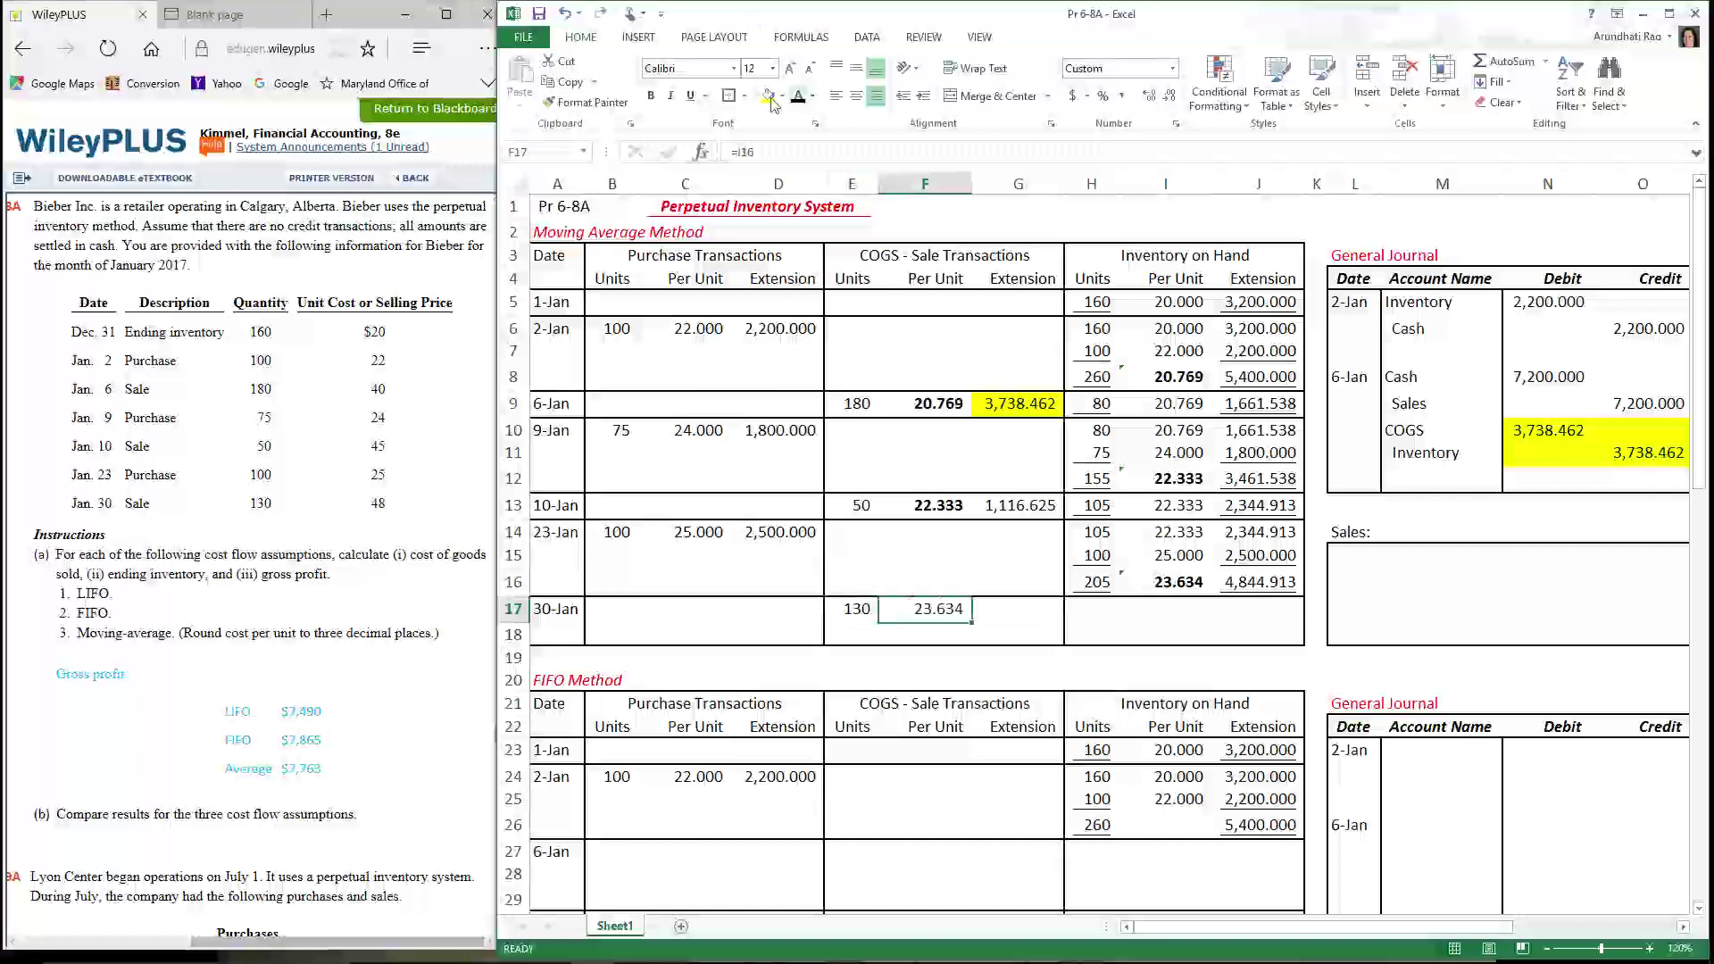
click(650, 96)
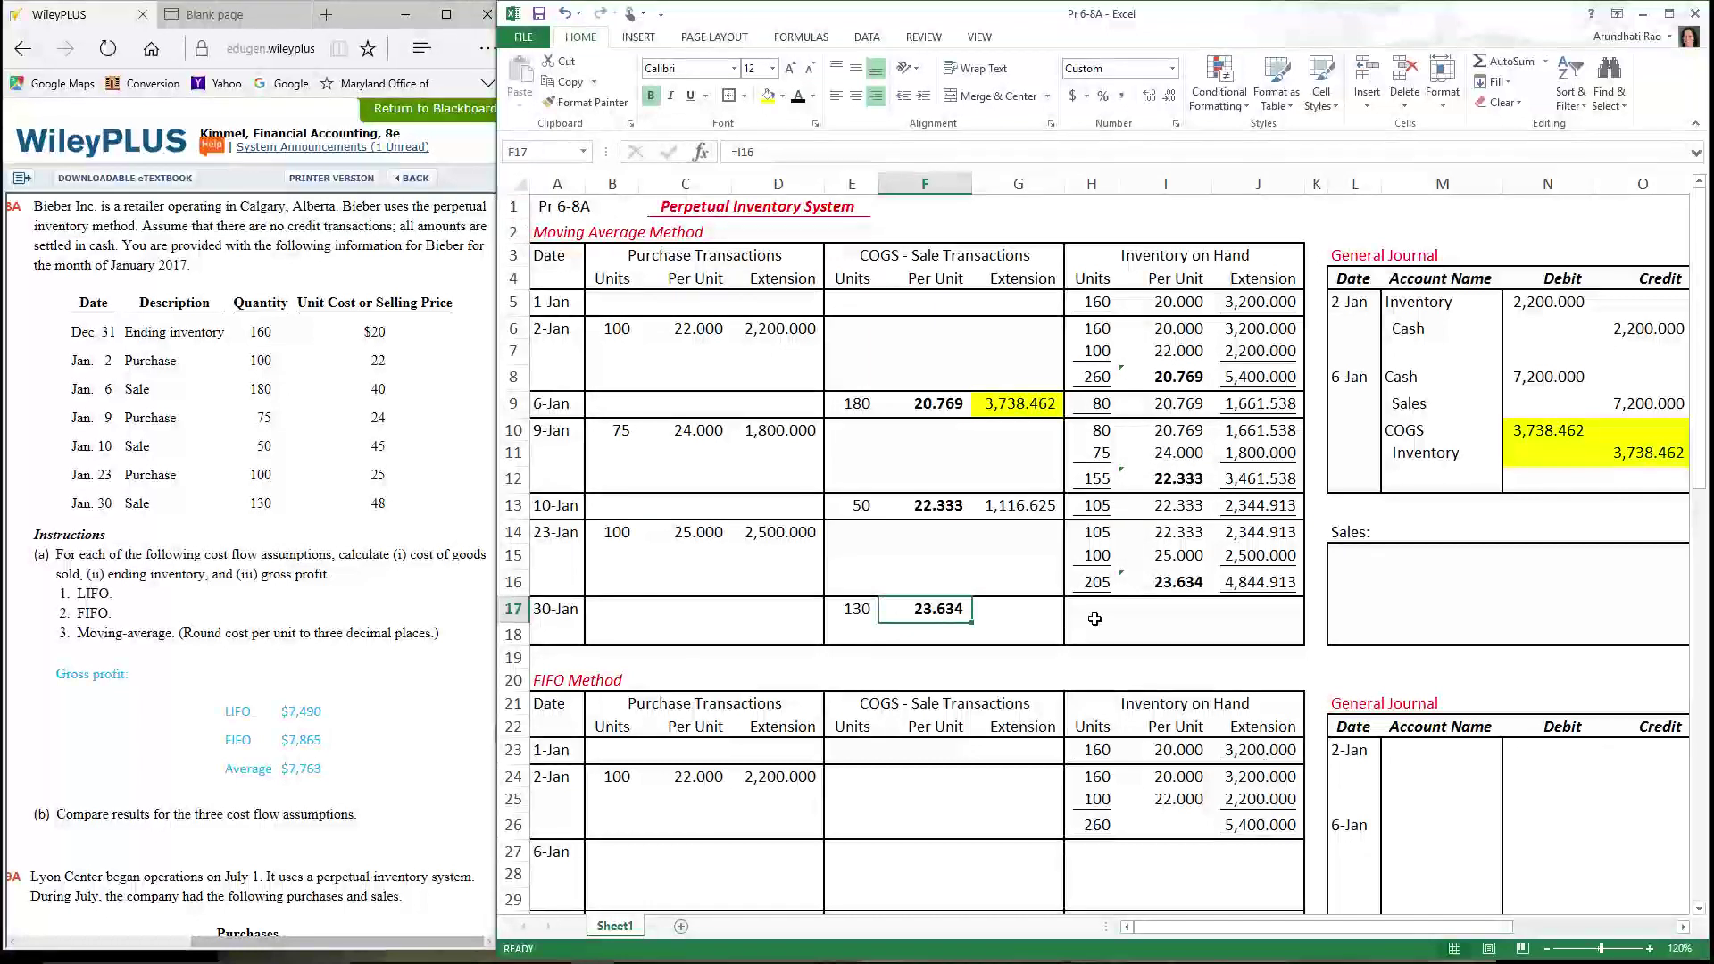
click(1096, 582)
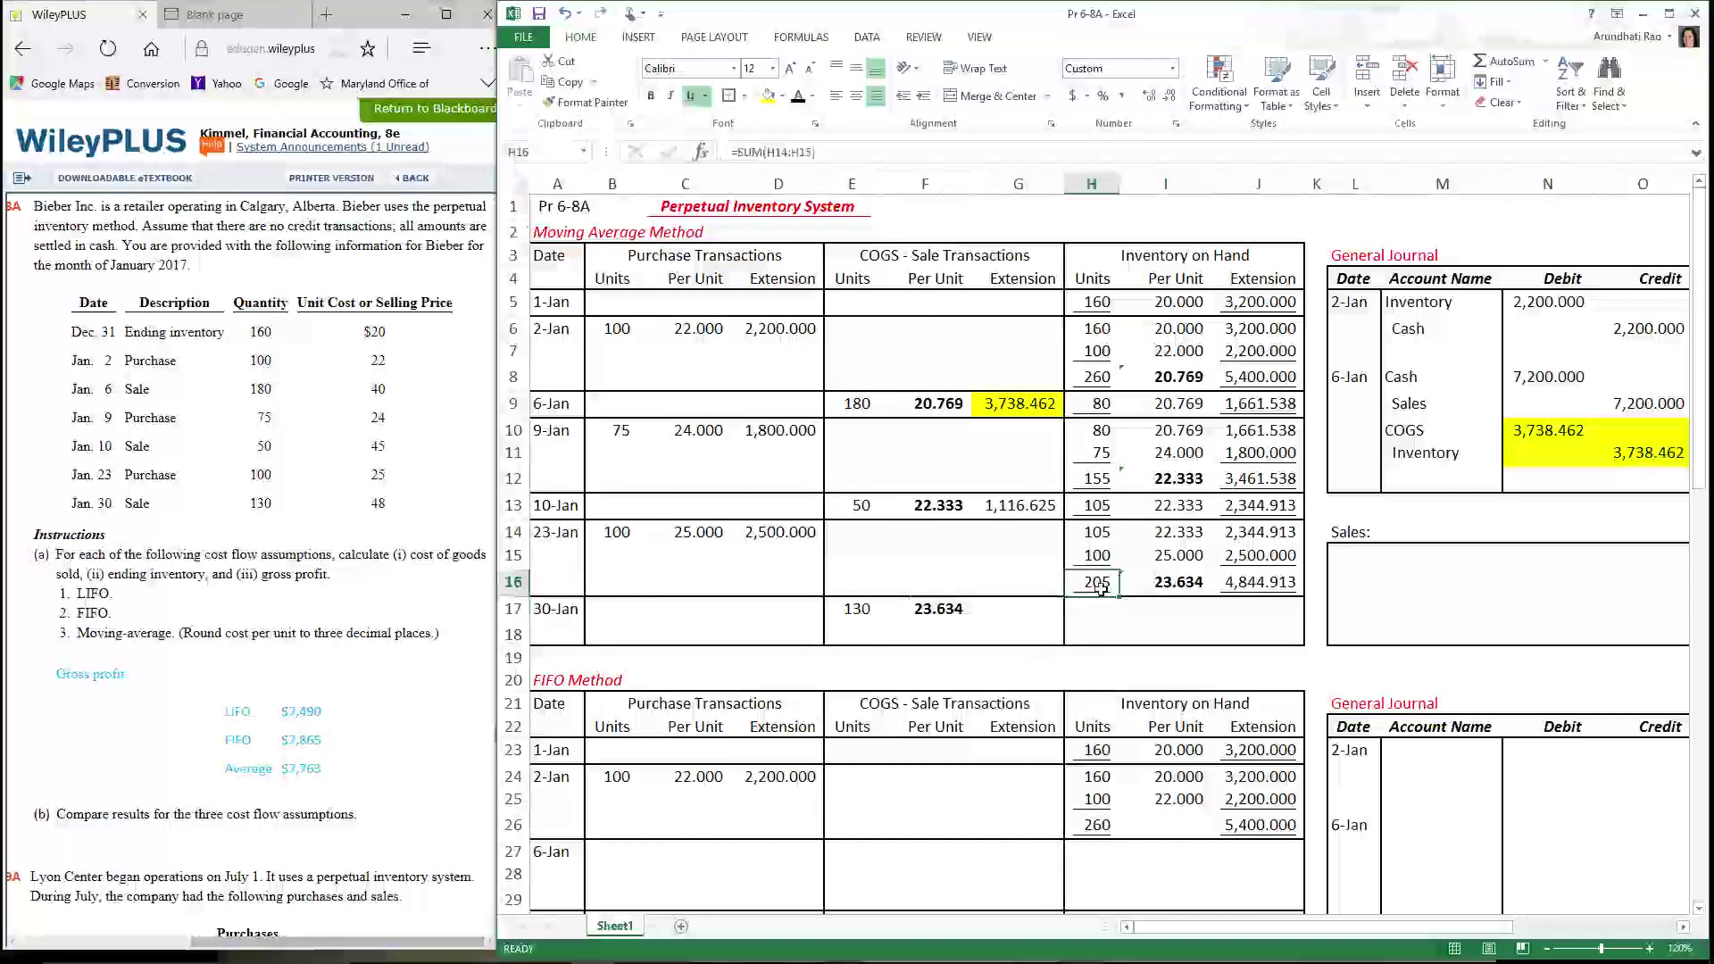
Apply the black font colour to the 30-Jan units on hand in H17 (=H16-E17) and unit cost in I17 (=I16)
click(856, 623)
key(Return)
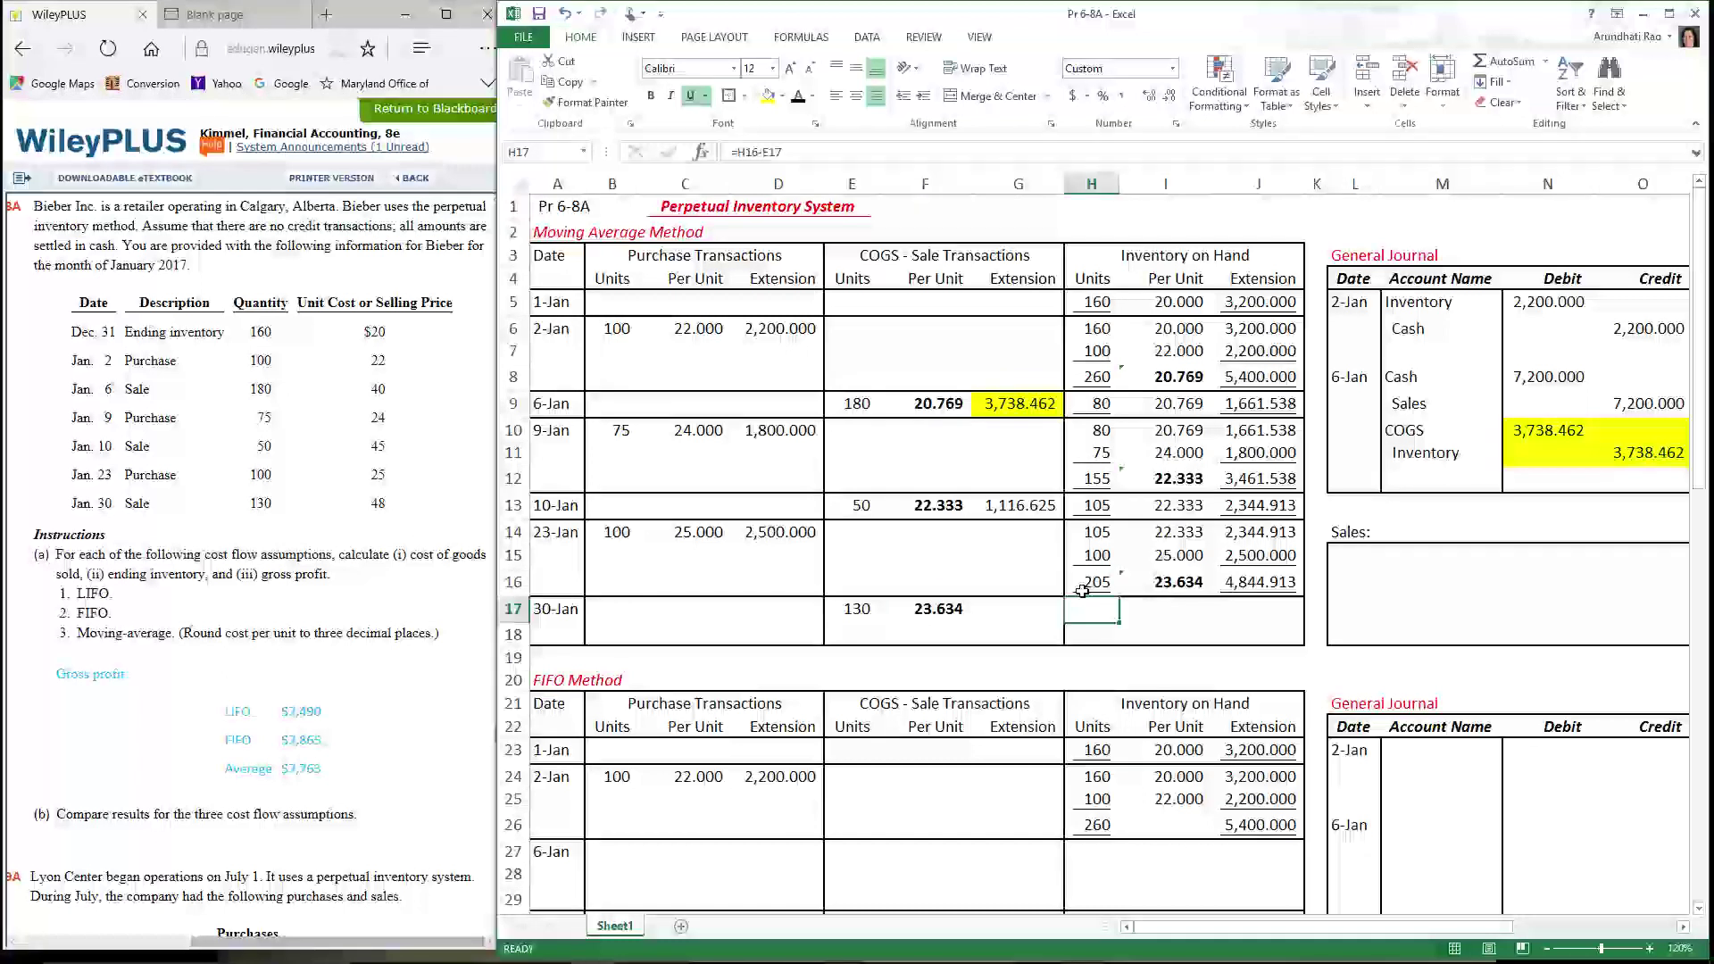
click(799, 98)
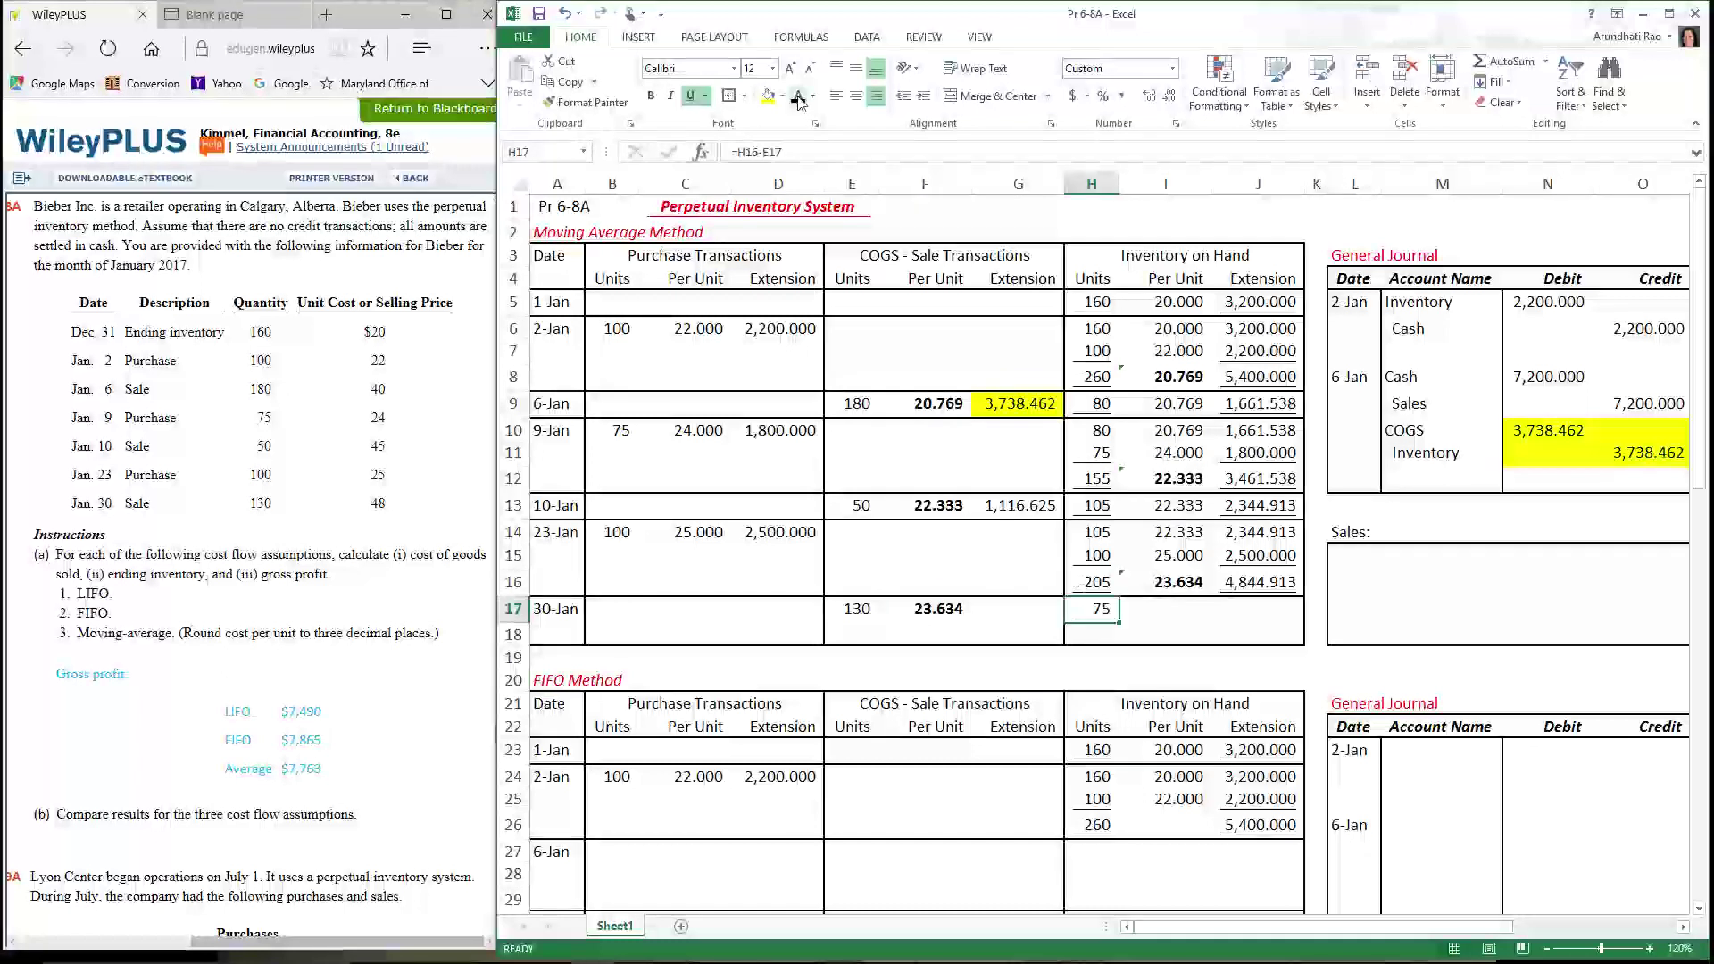
click(1197, 603)
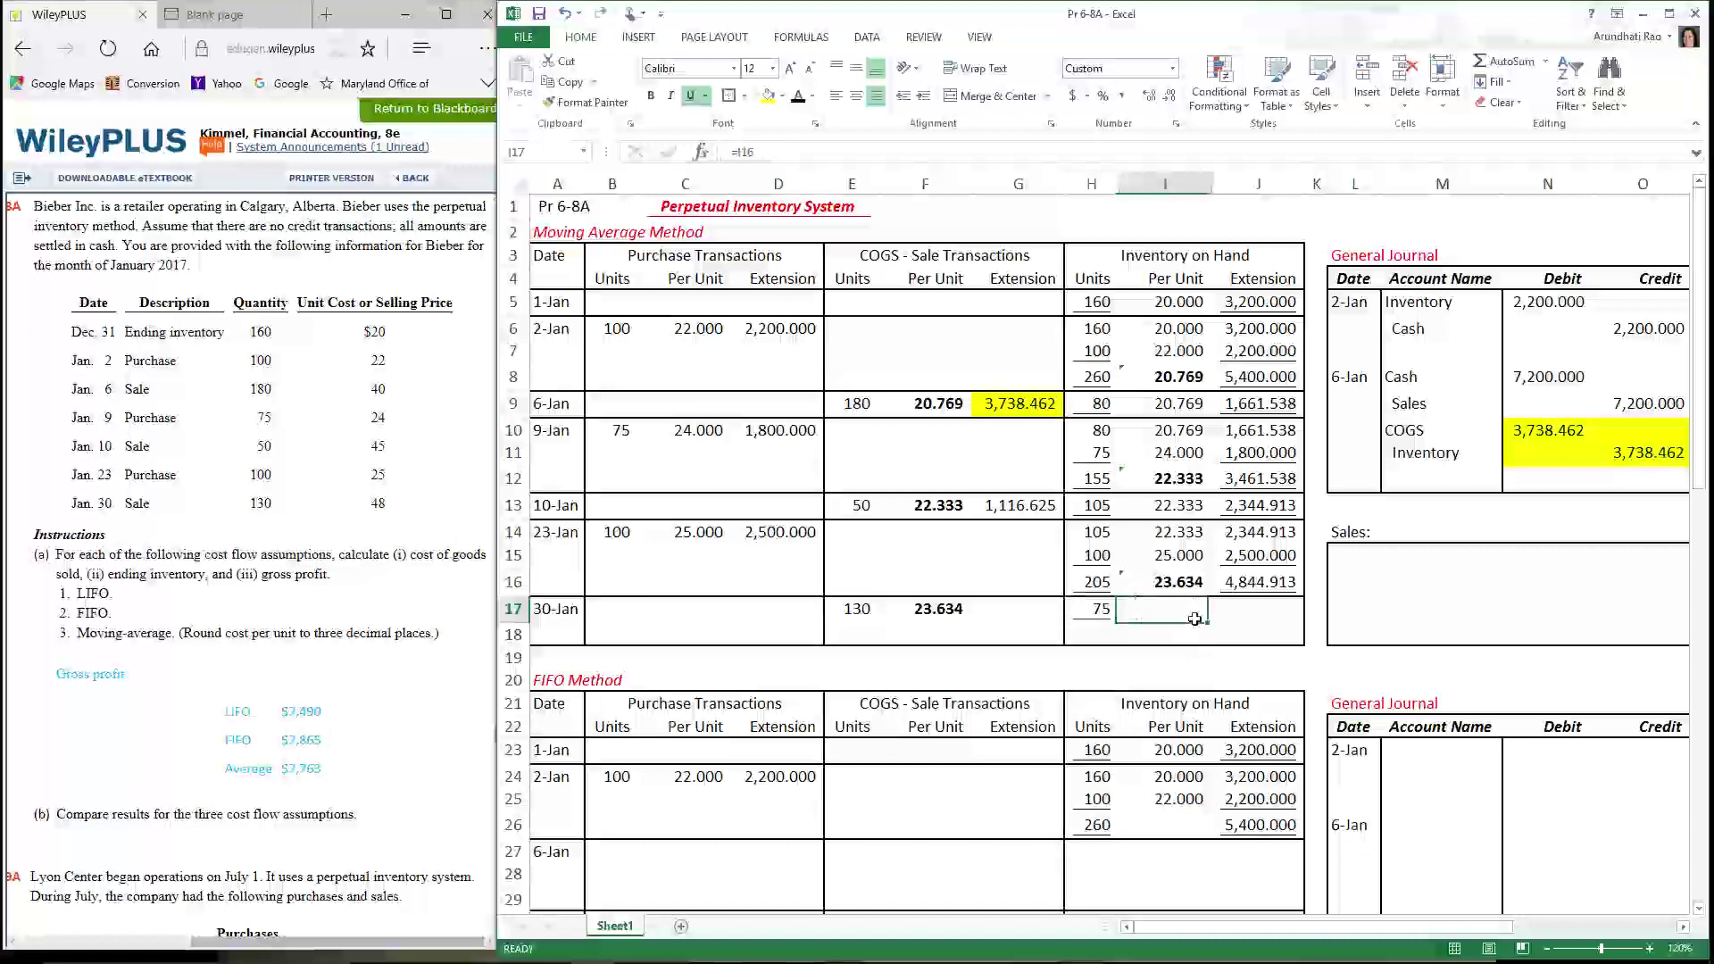
text(=)
key(Up)
key(Return)
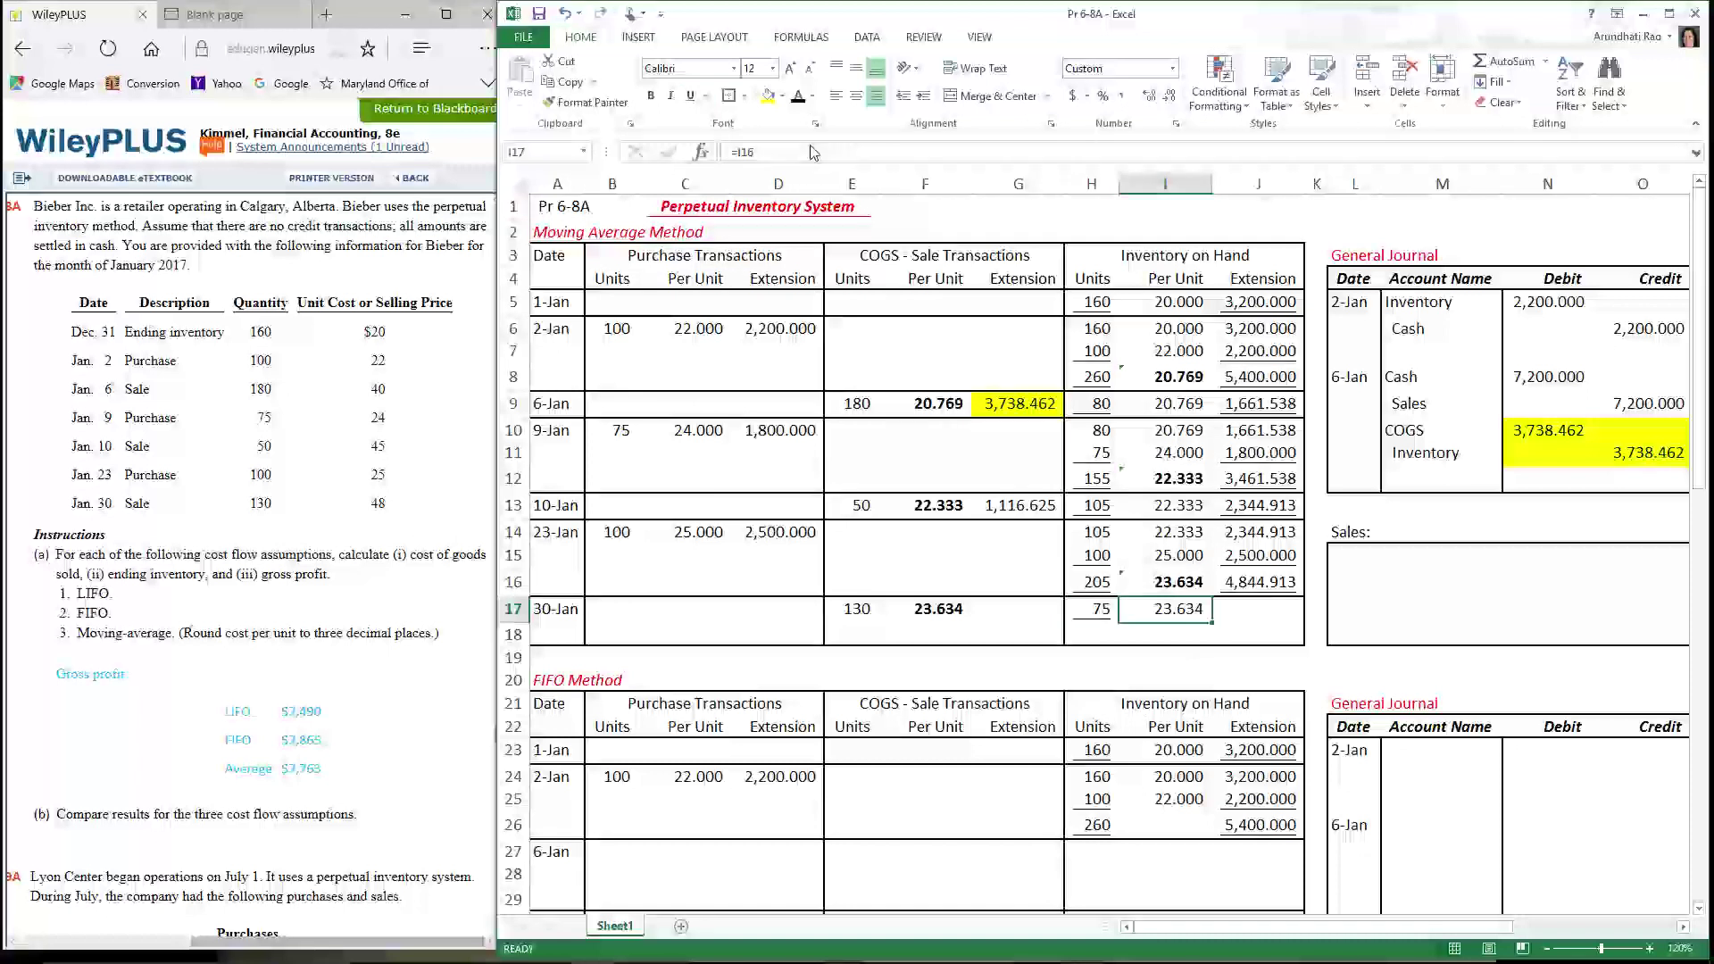
Apply the black font colour to the 30-Jan inventory extension in J17 (=H17*I17) and the COGS extension in G17 (=E17*F17)
click(1260, 615)
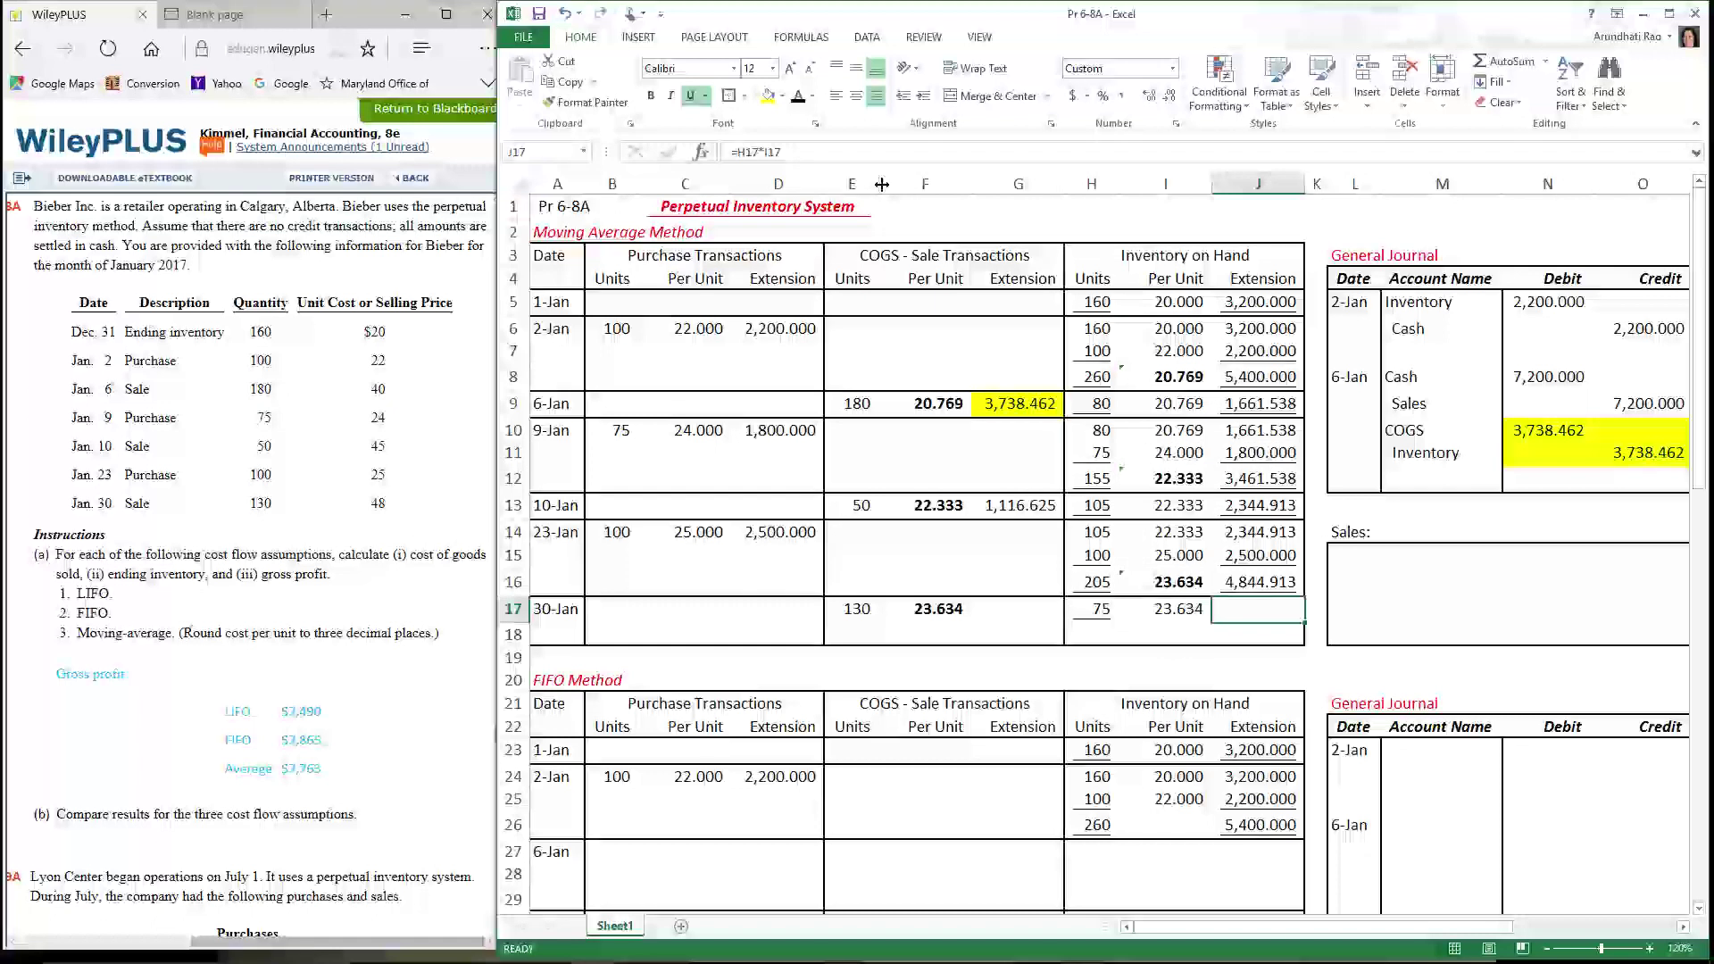
click(799, 98)
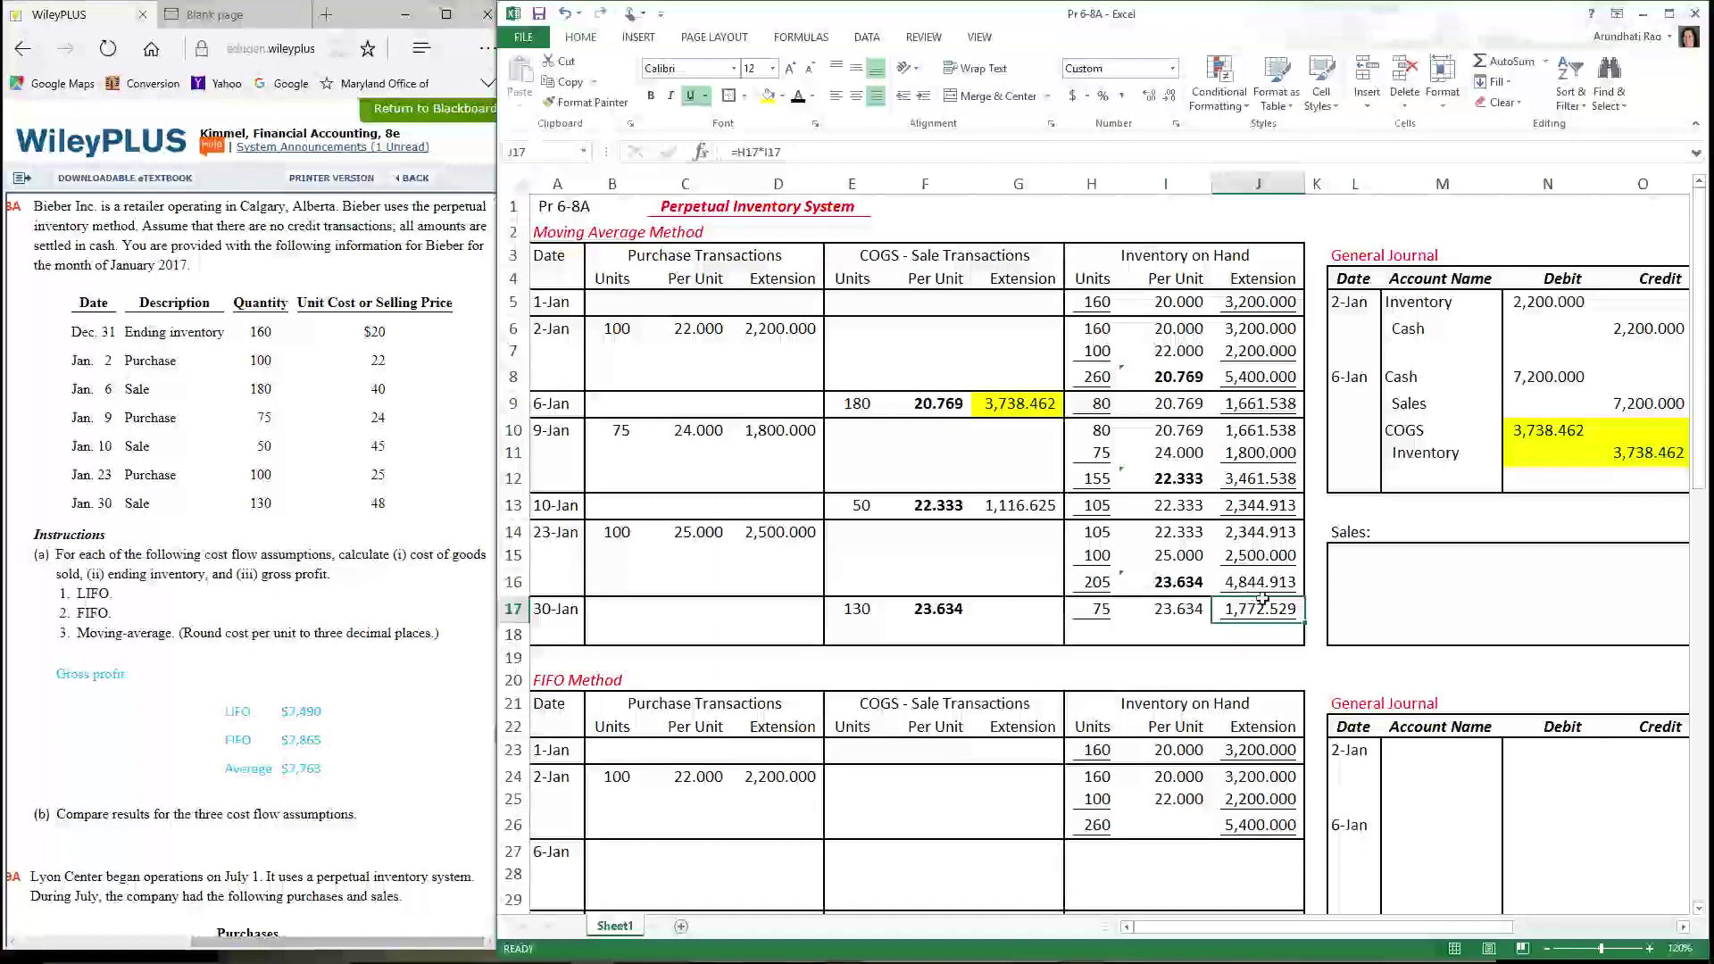
click(1042, 615)
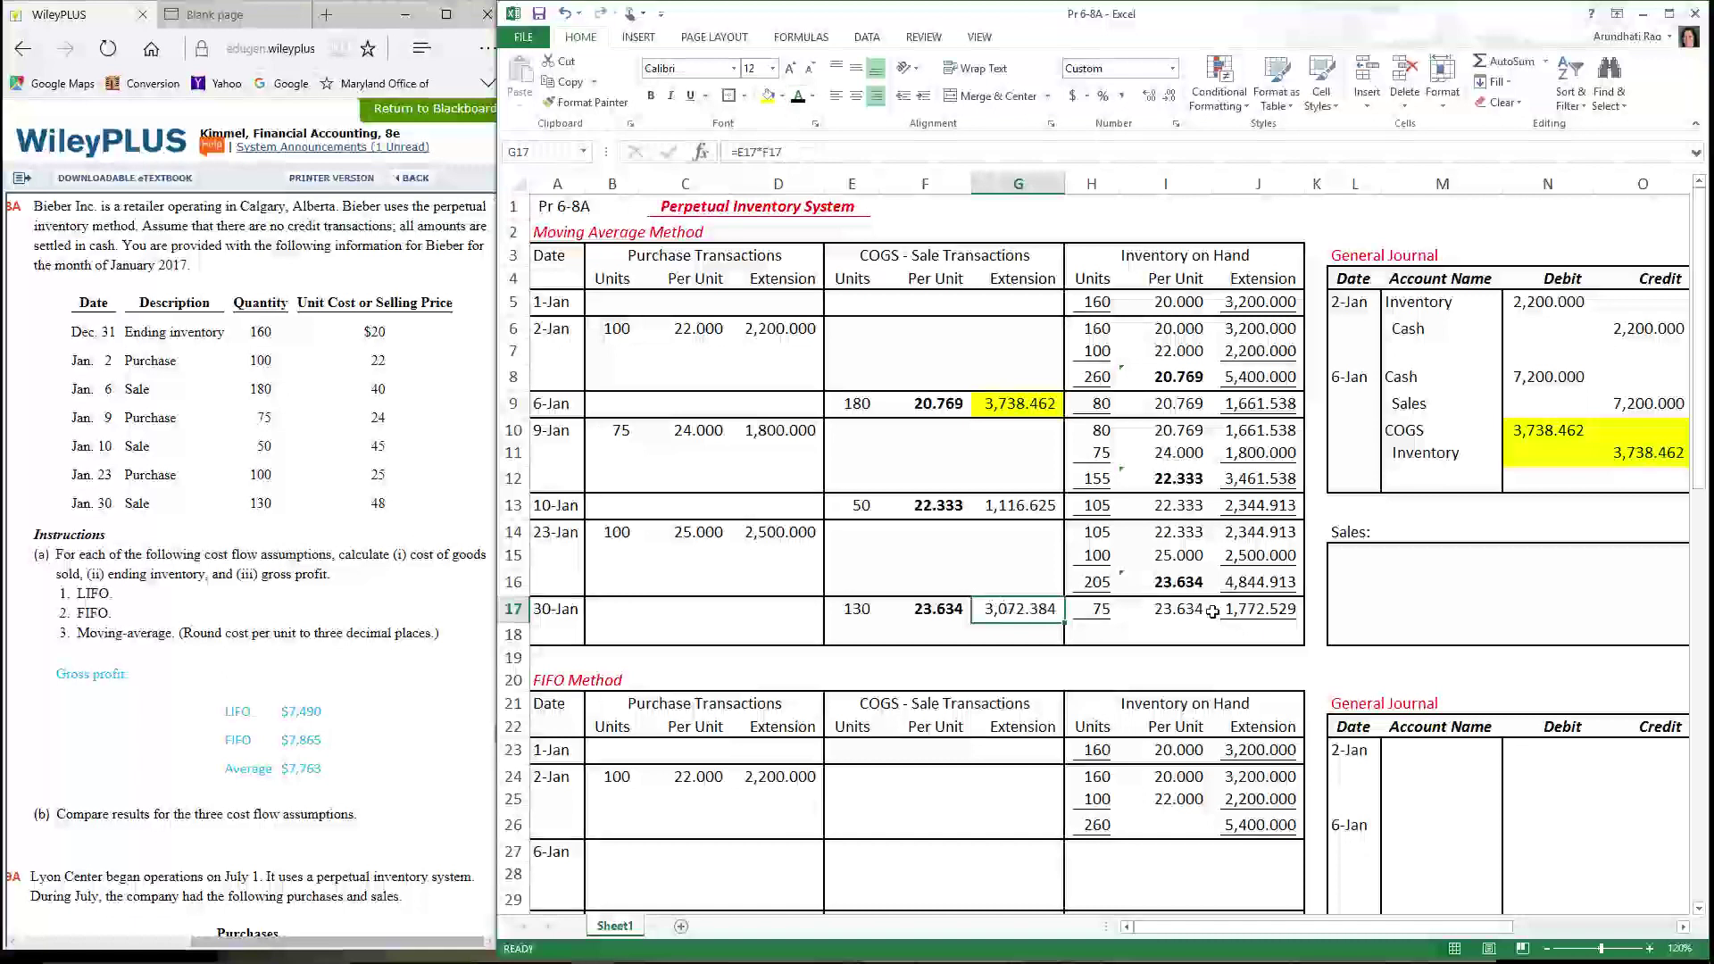
click(1251, 616)
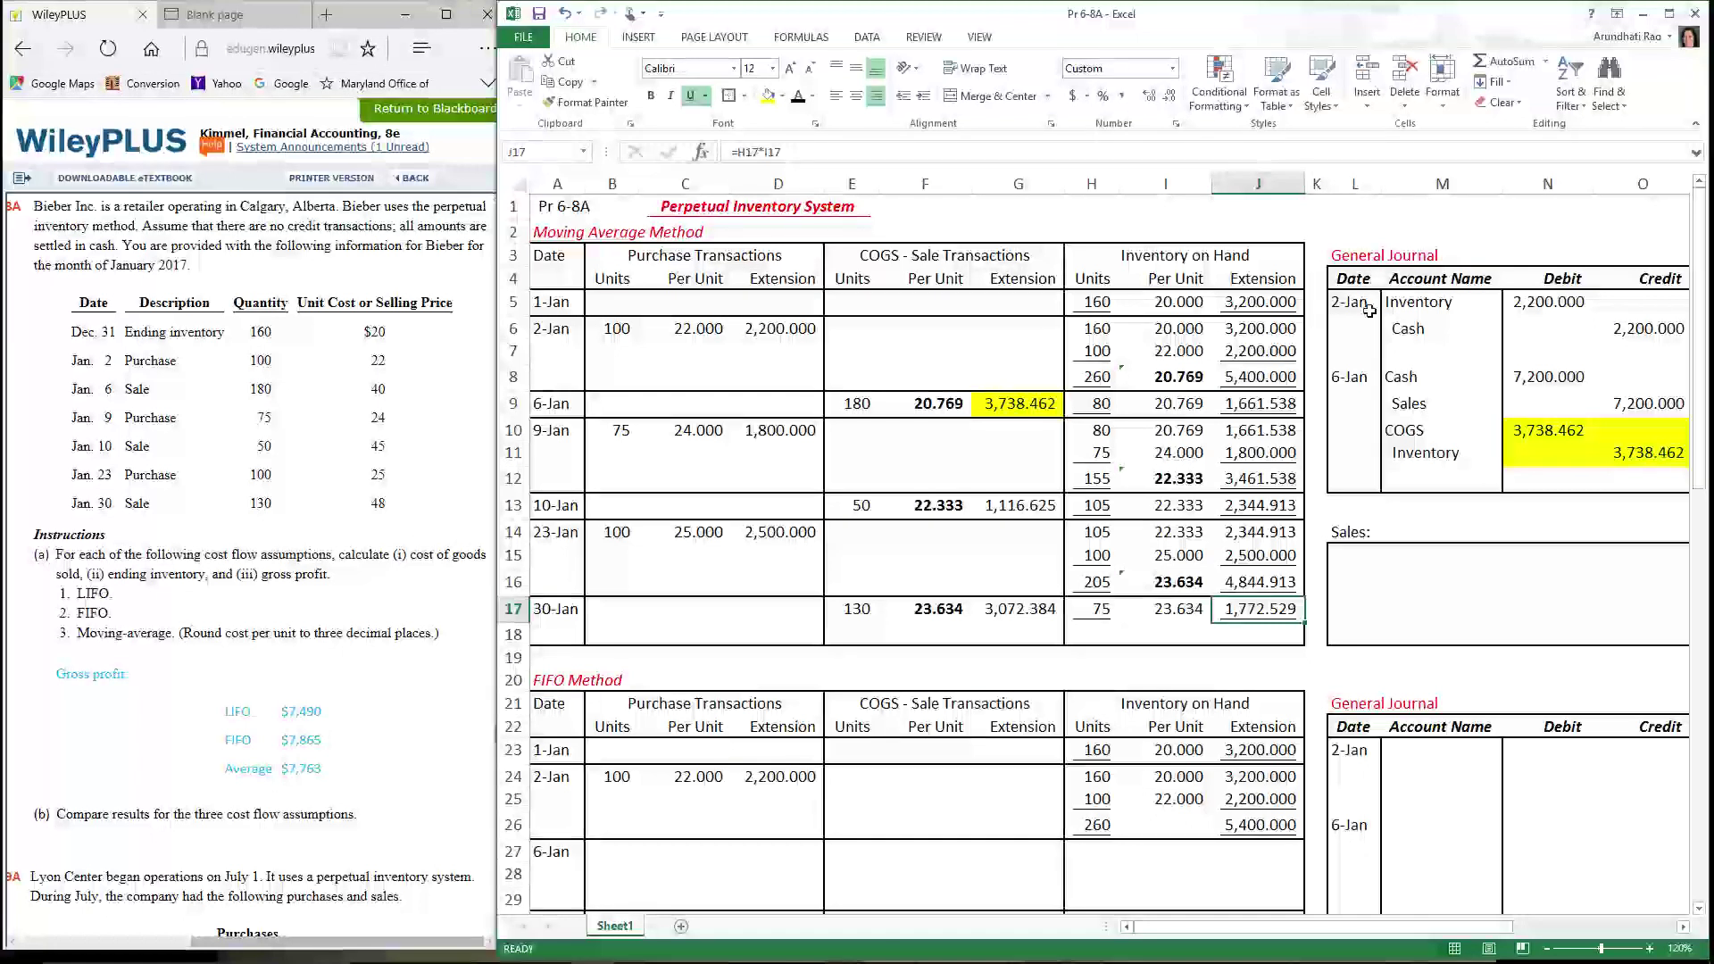
drag(1369, 306, 1620, 334)
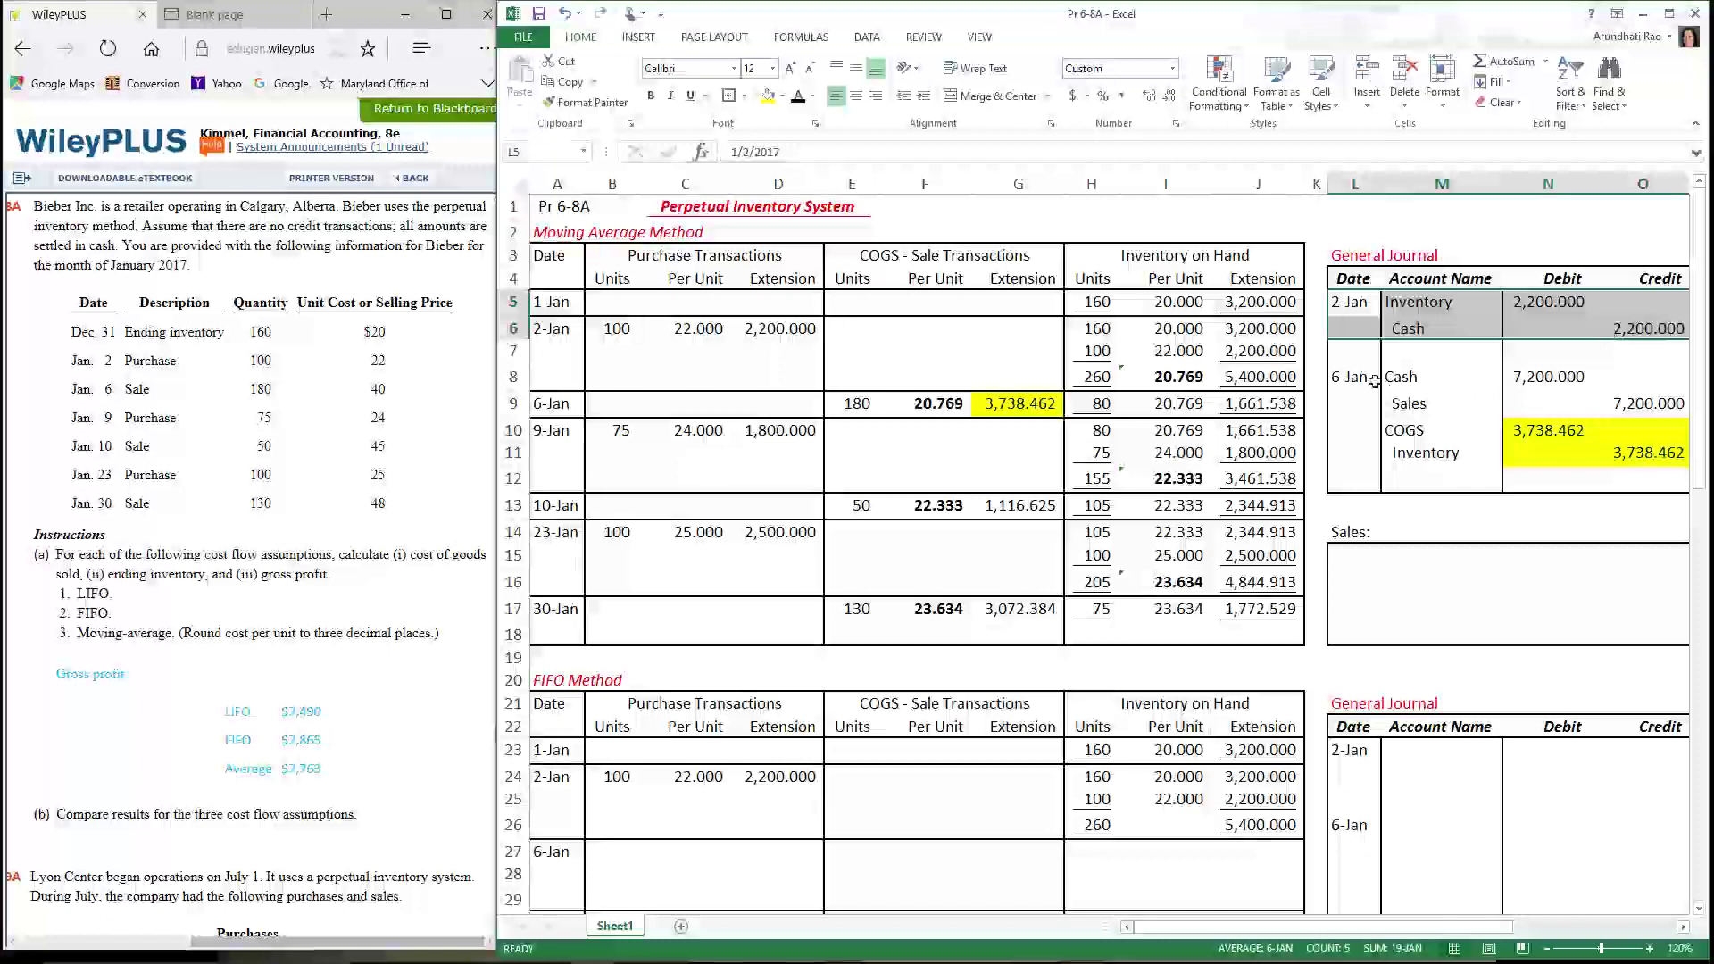
drag(1374, 381, 1645, 403)
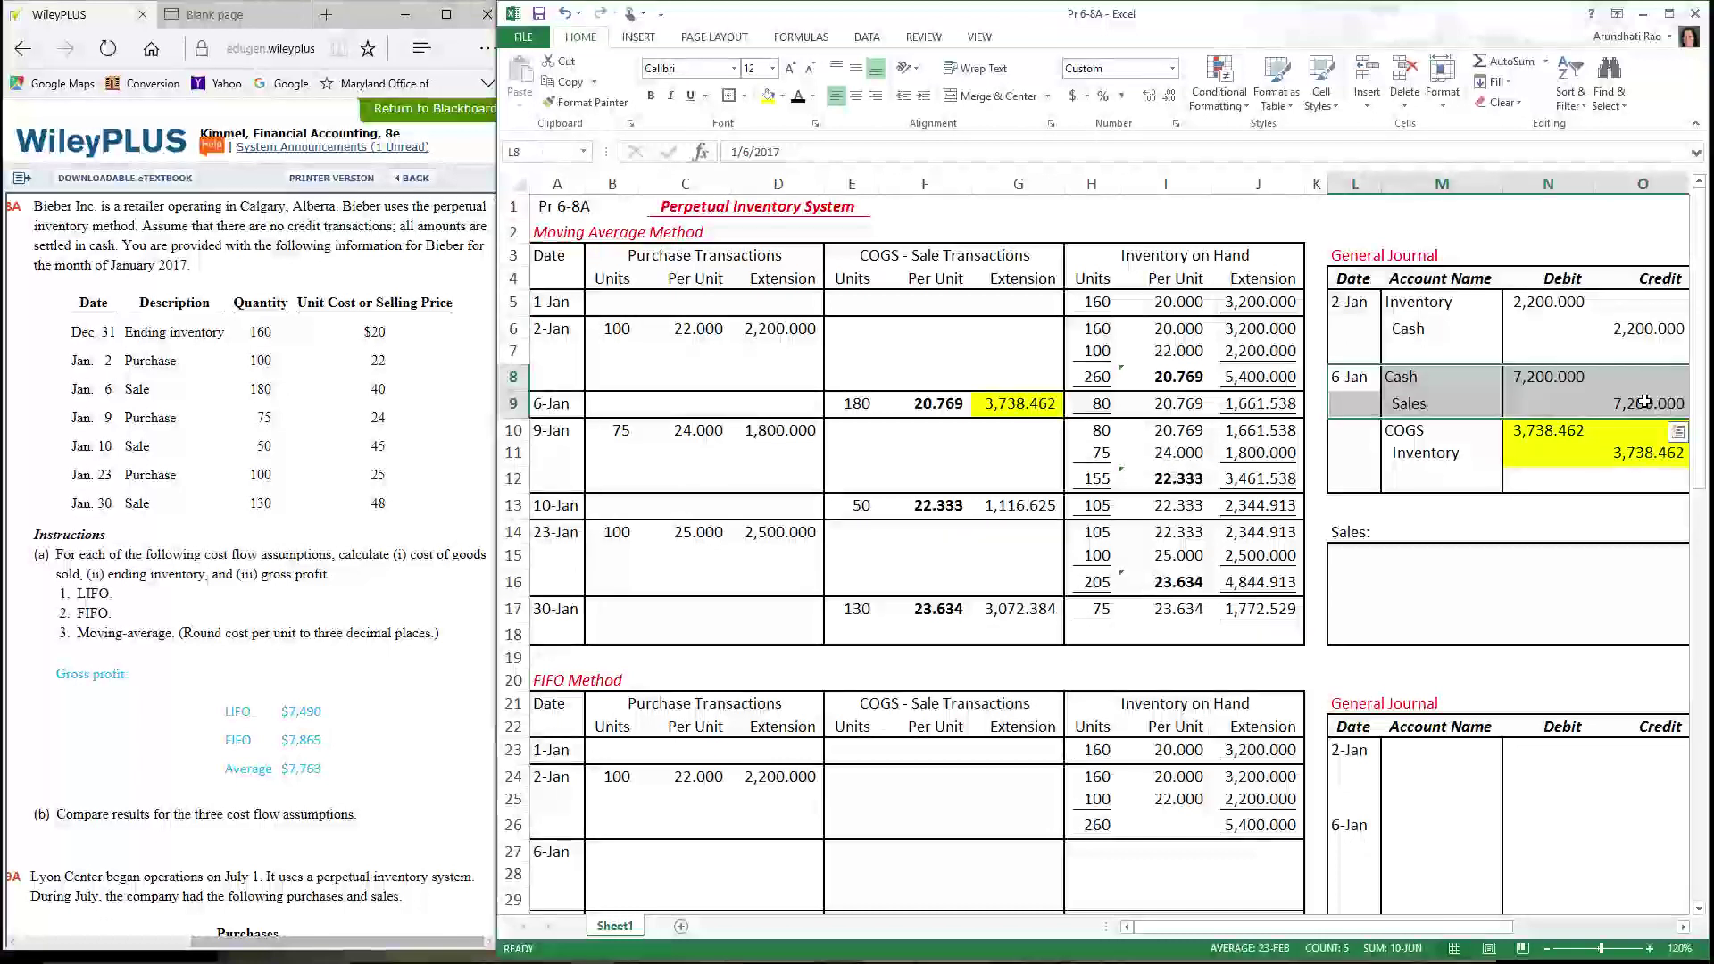
click(1429, 444)
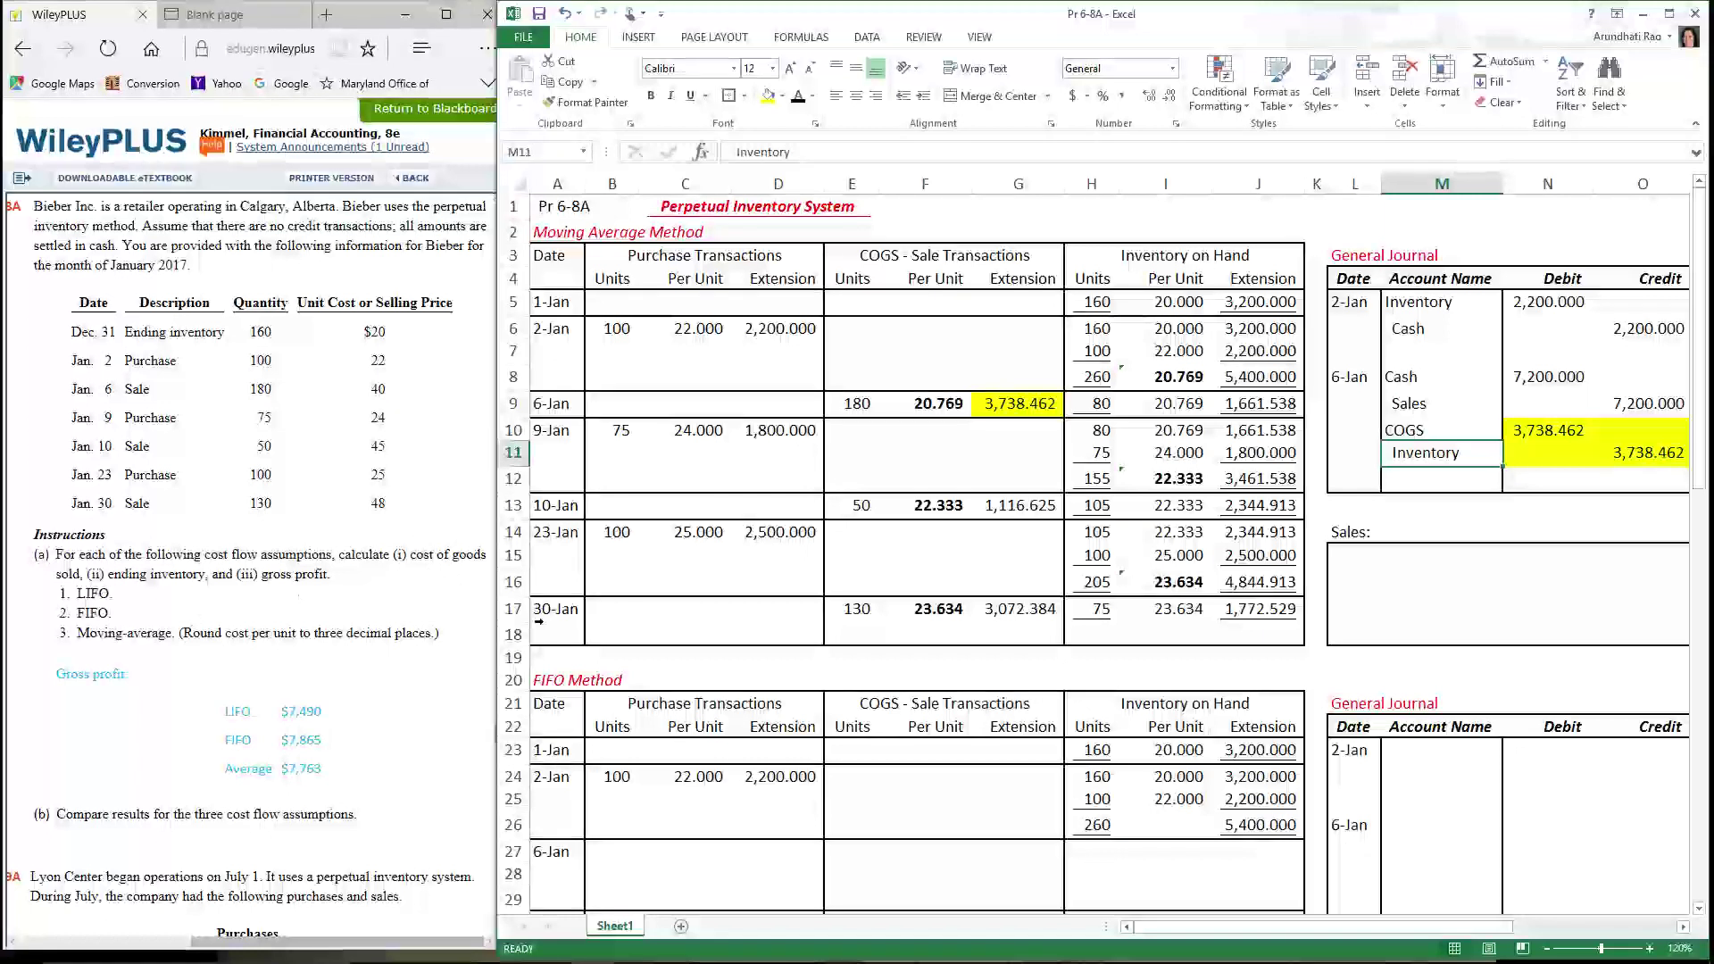
Total the Moving Average cost of goods sold in G19 with =G9+G13+G17
click(1024, 657)
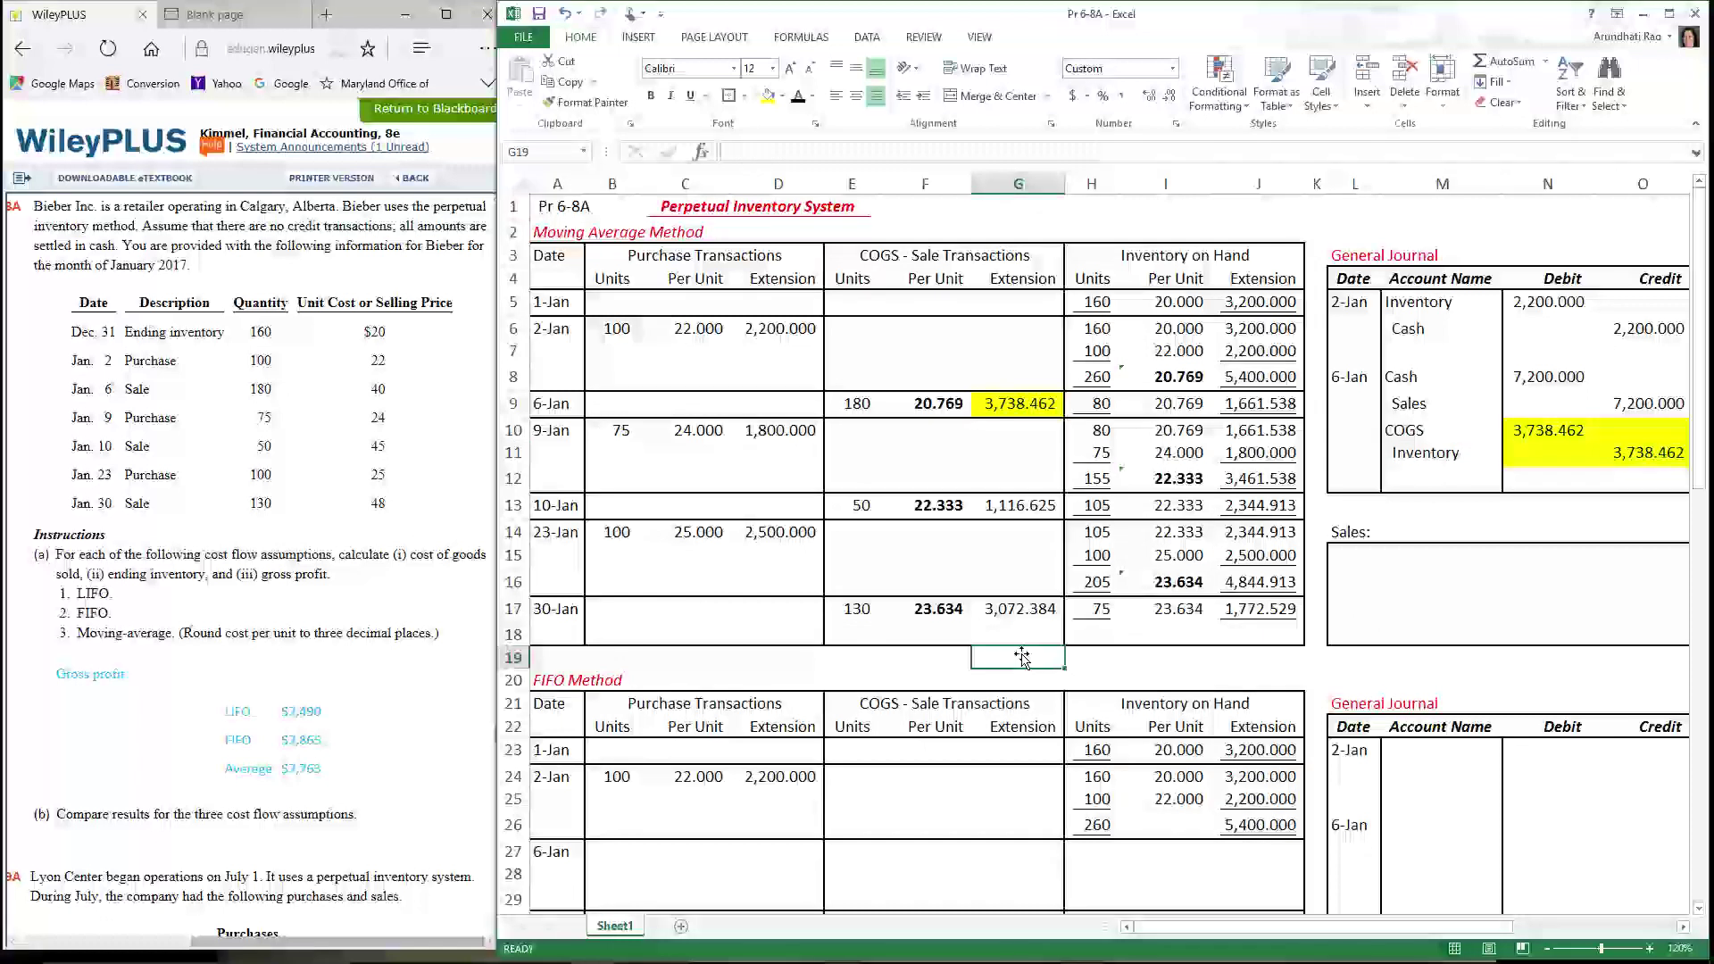
text(=)
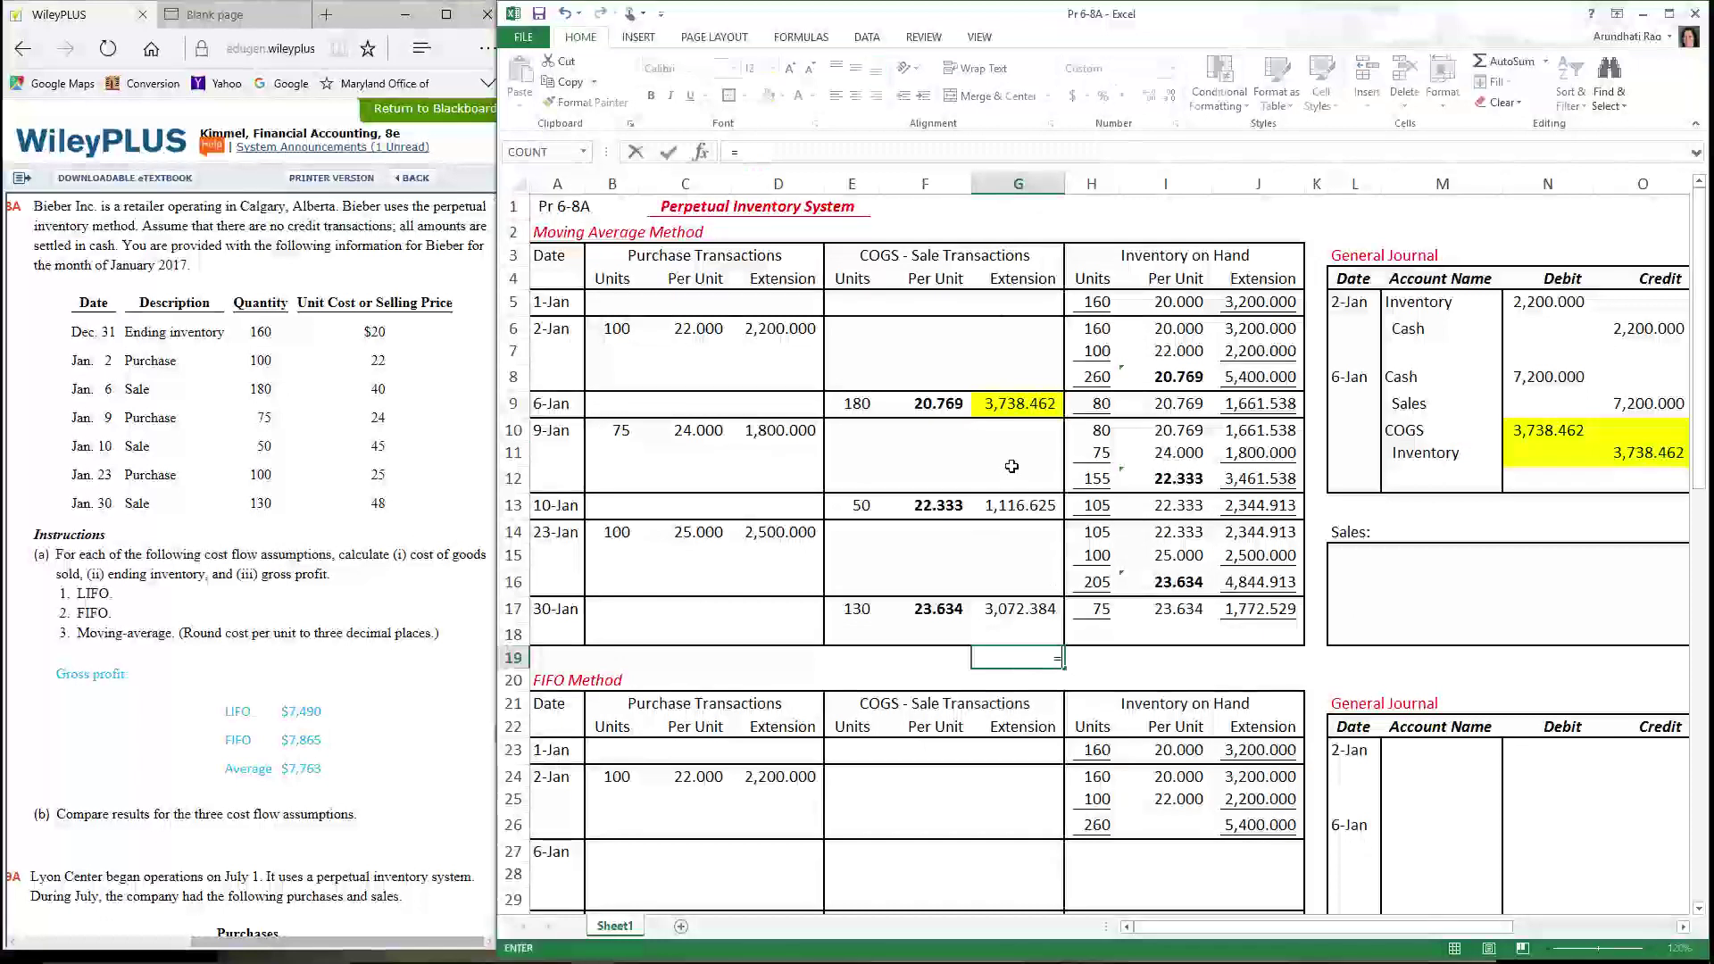
click(1047, 406)
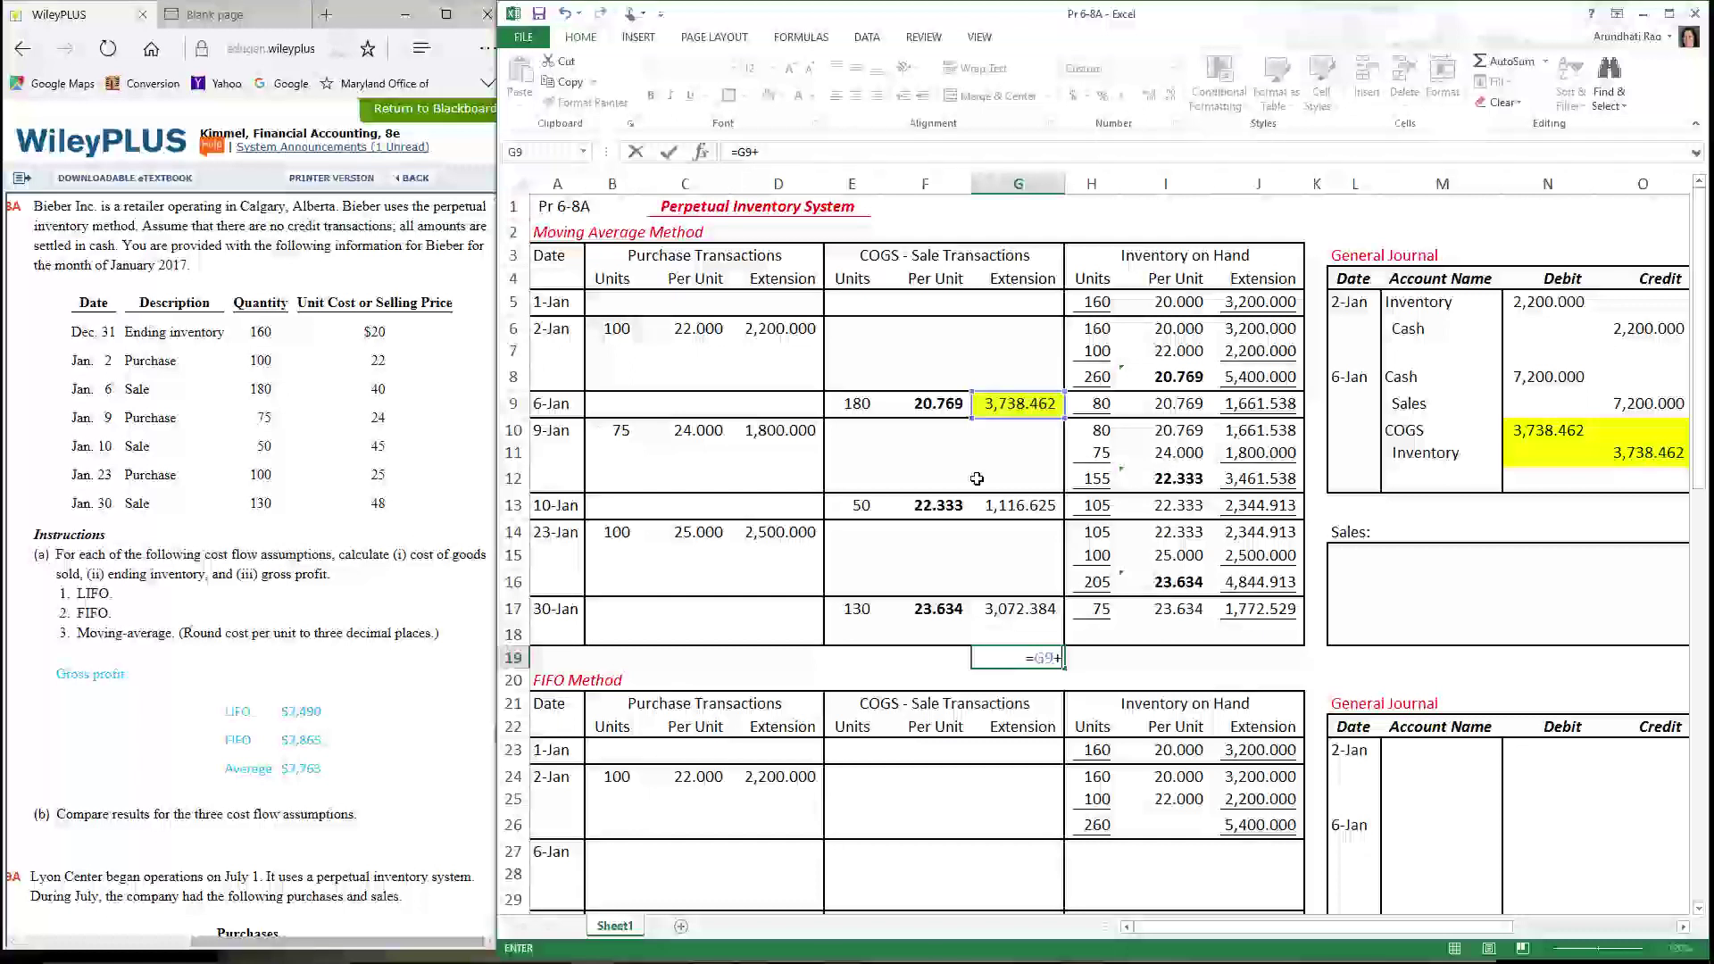
text(+)
click(1016, 510)
text(+)
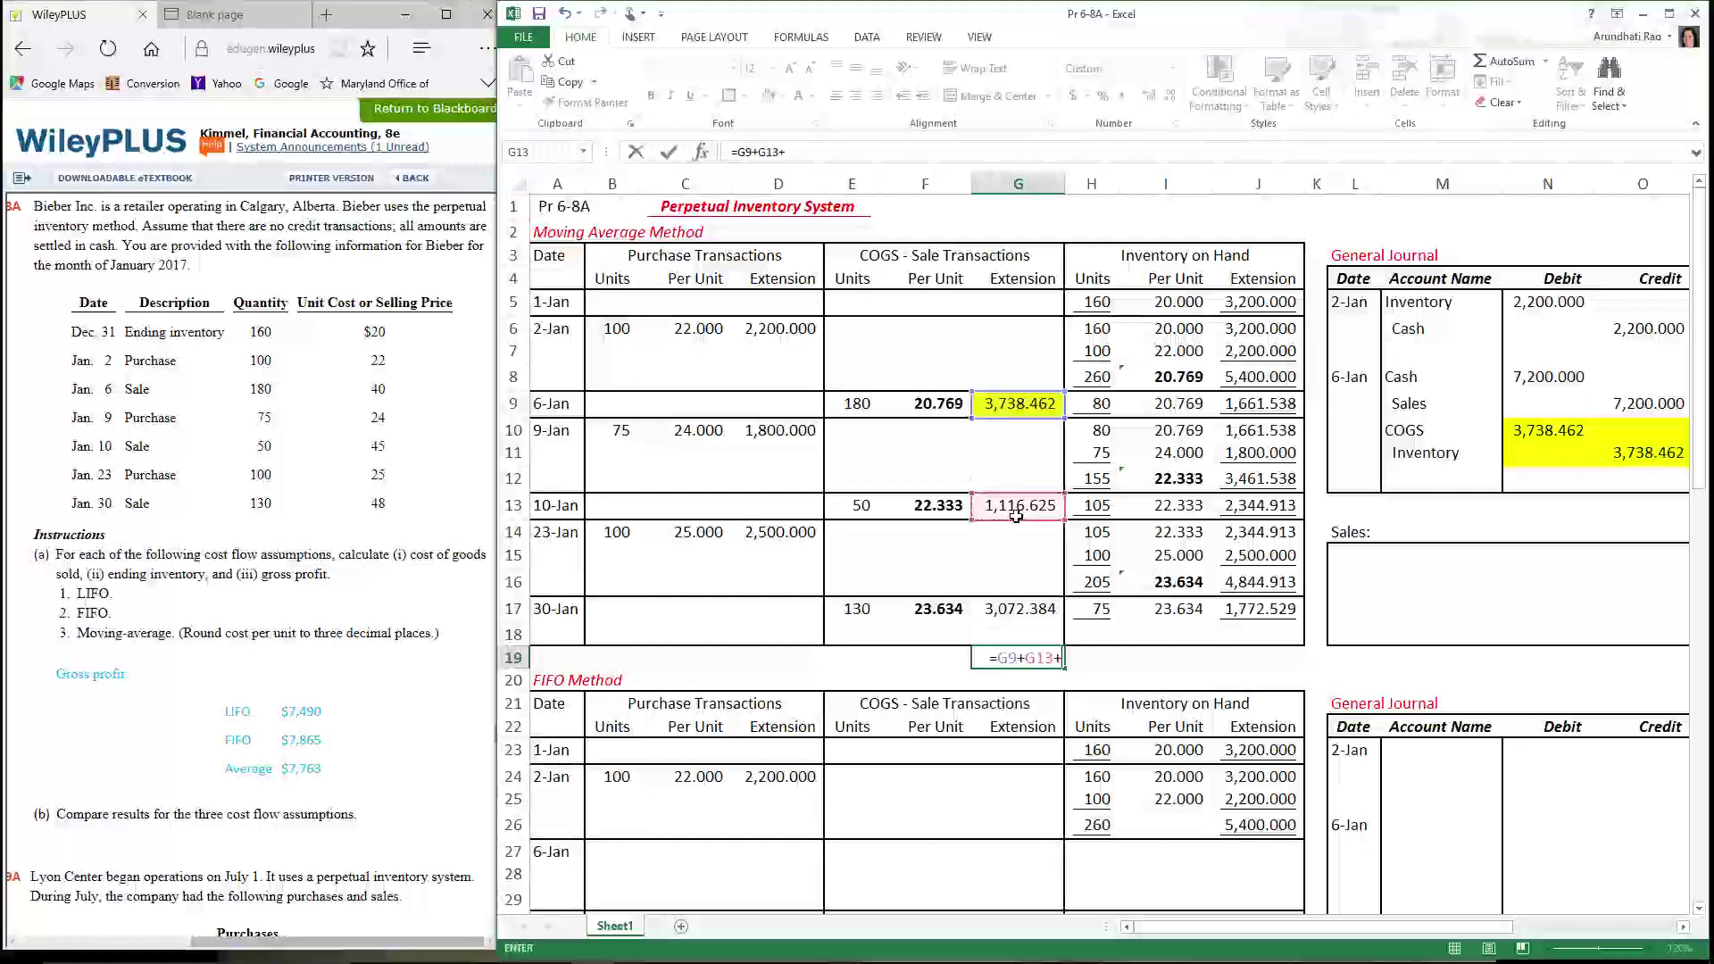
click(1027, 616)
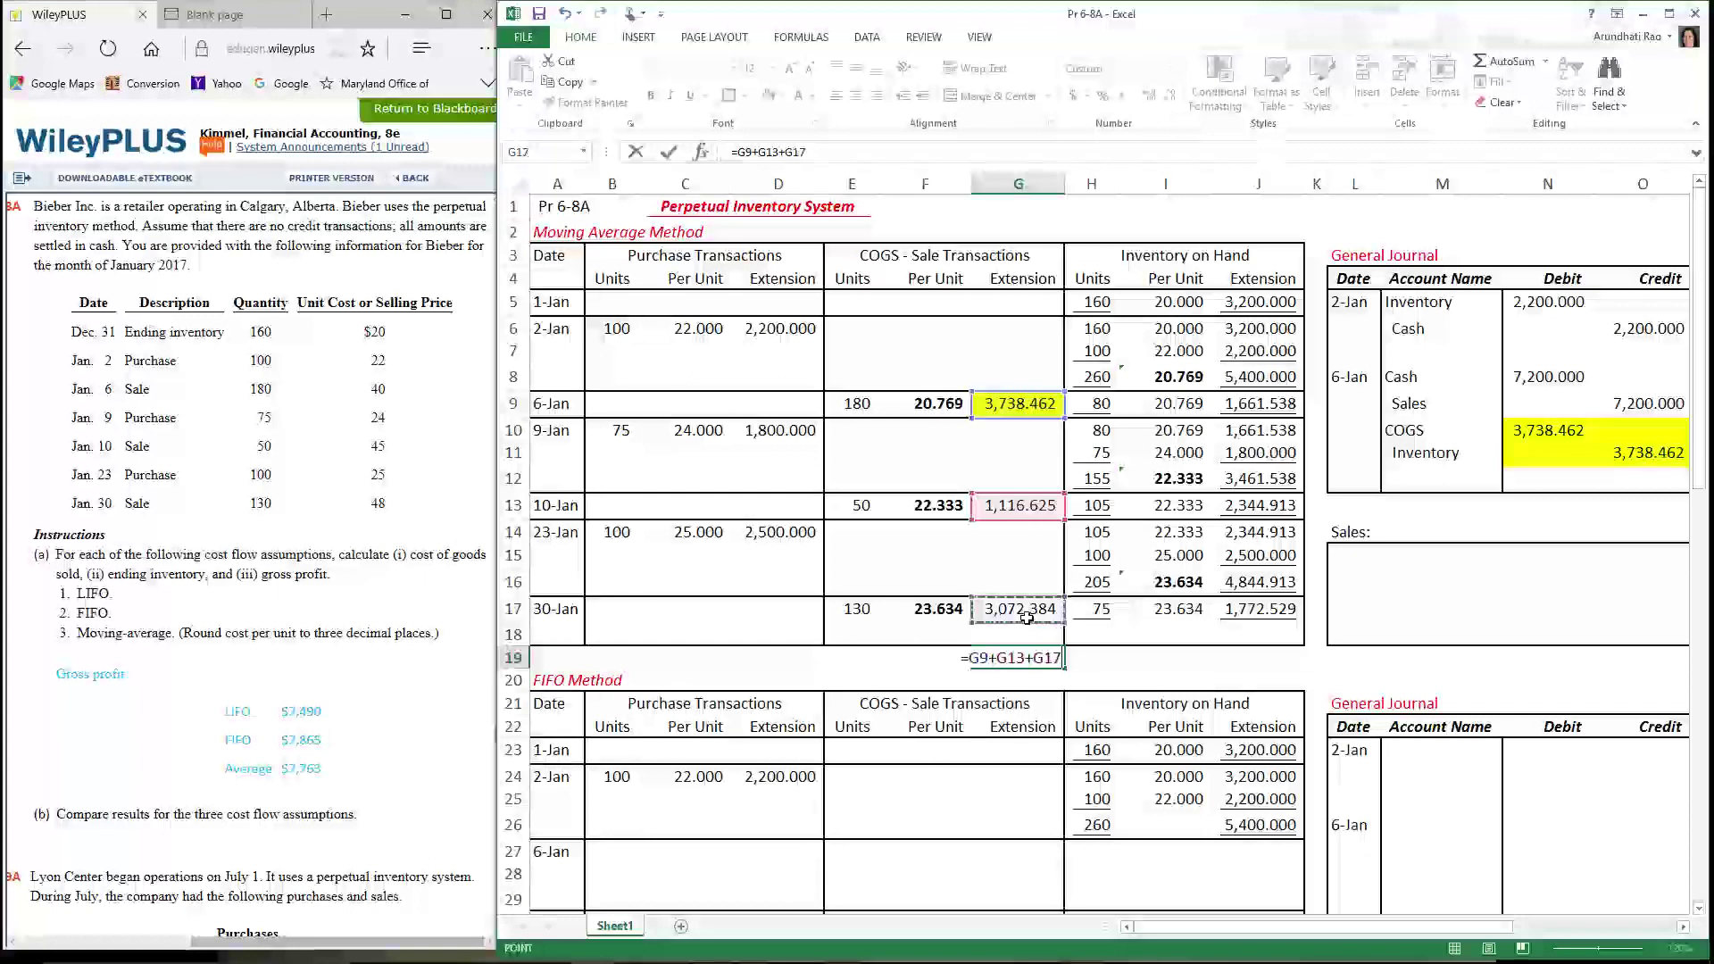
key(Return)
Fill the Moving Average COGS total in G19 with light orange
click(1020, 658)
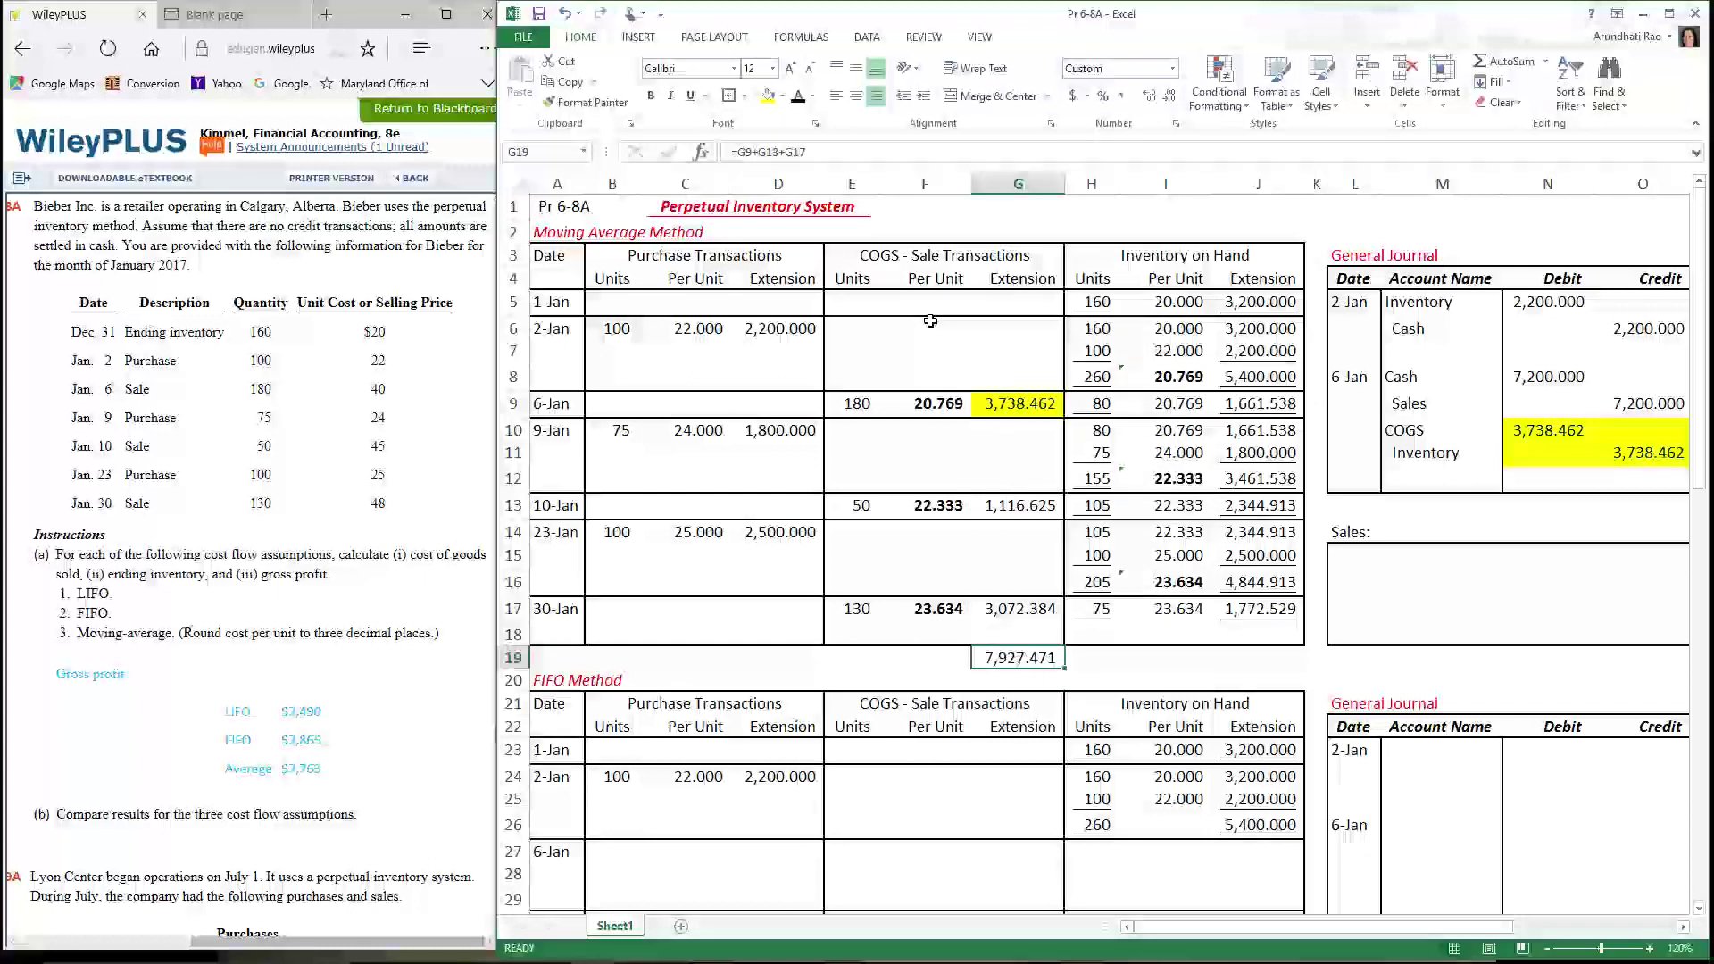
click(781, 96)
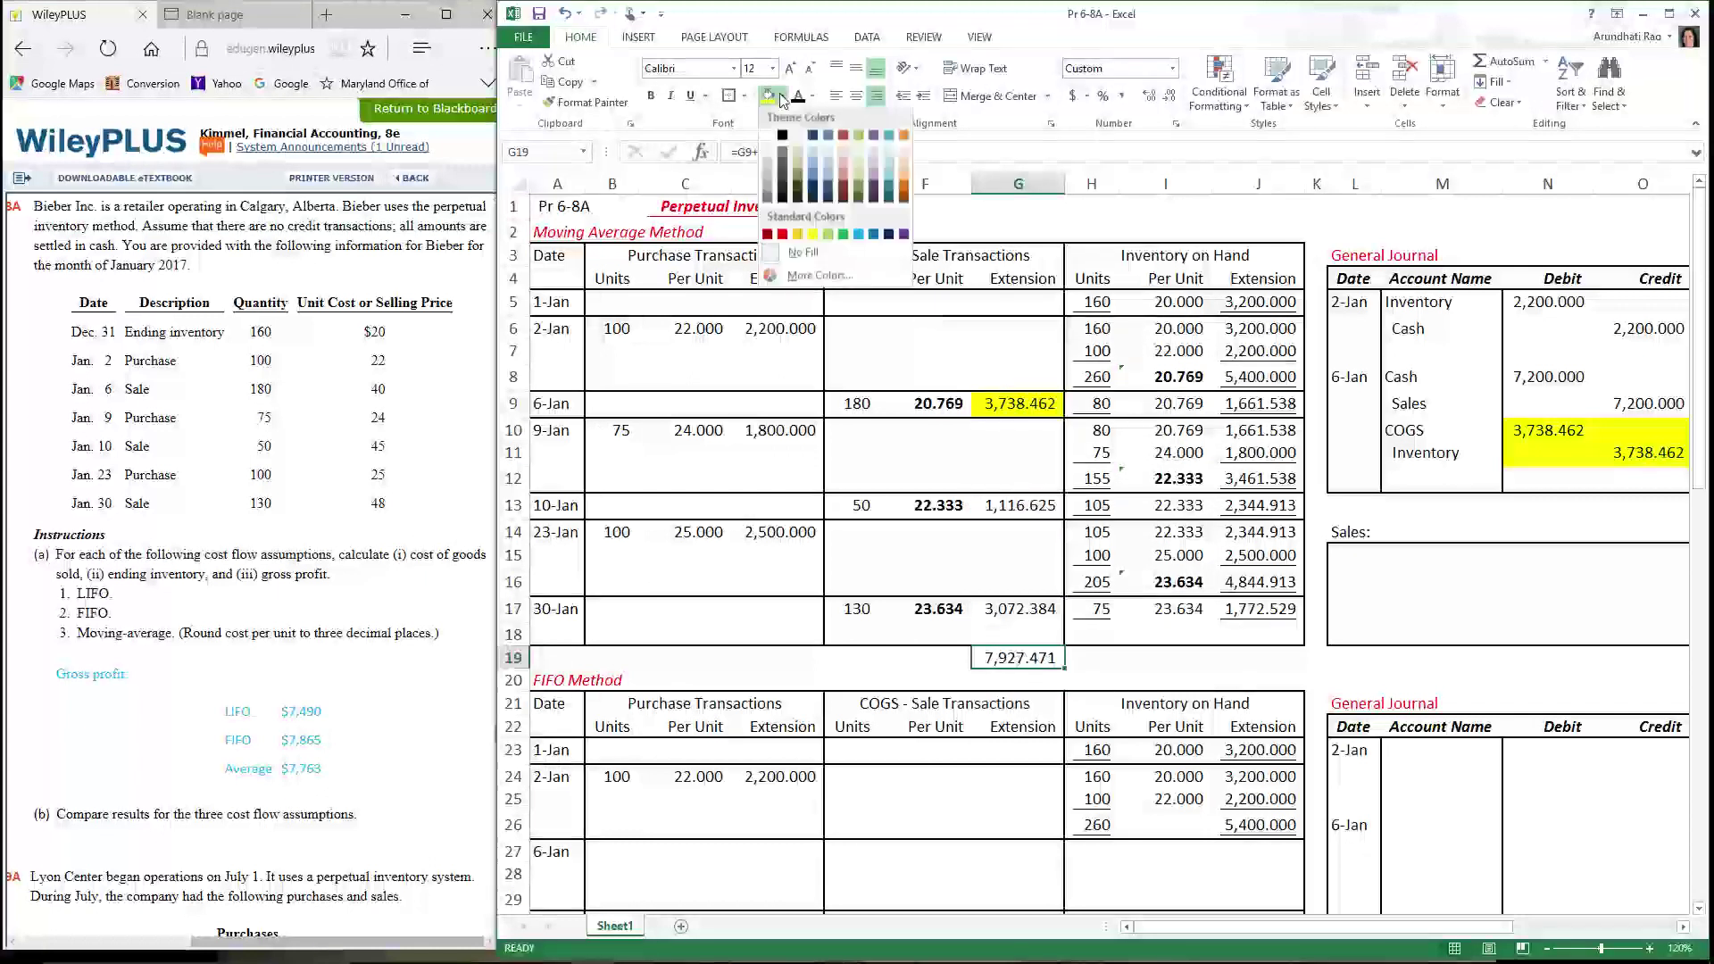
click(841, 169)
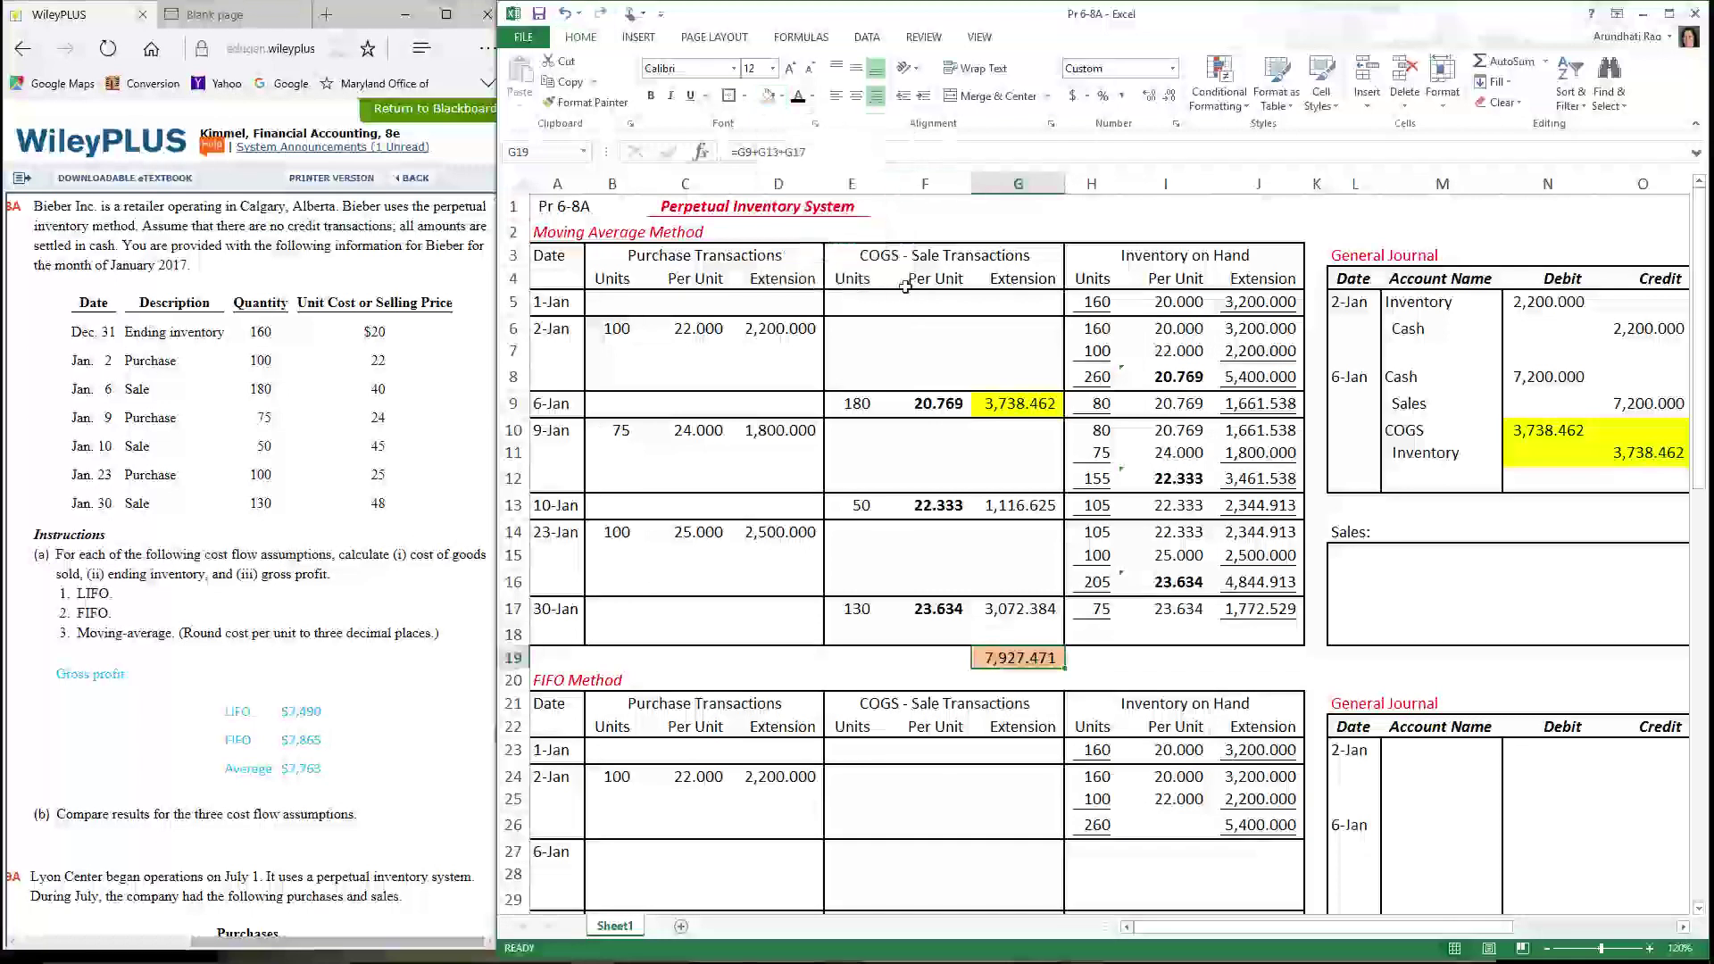
key(Left)
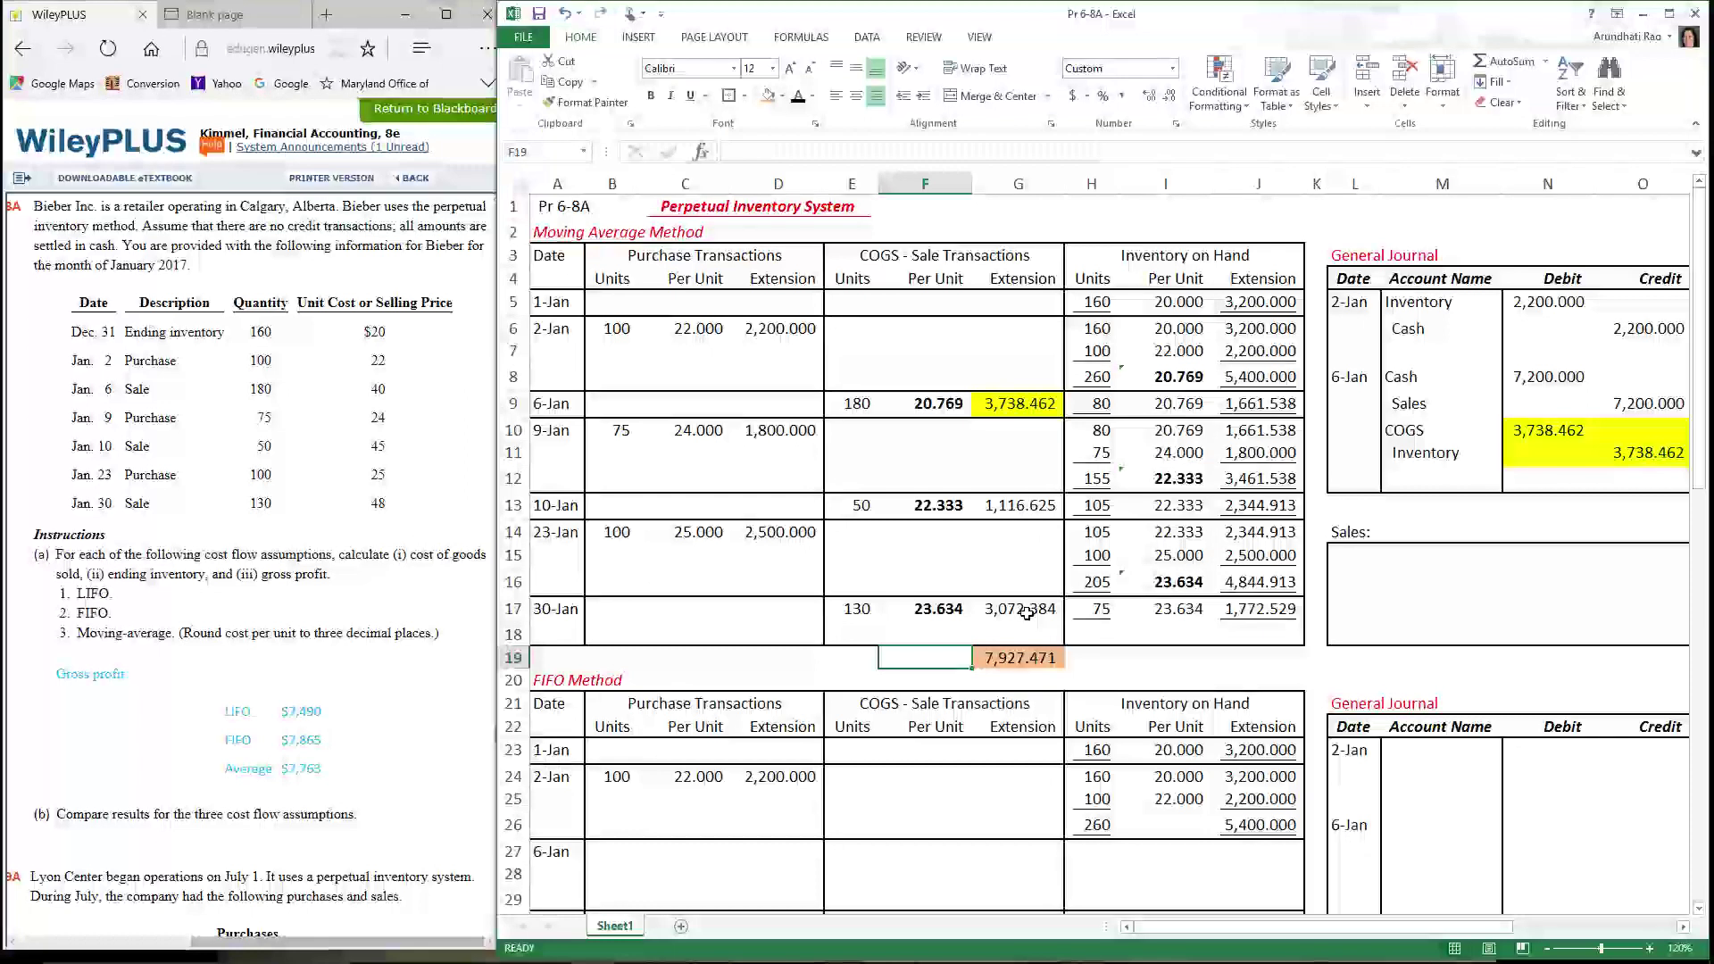
click(1028, 667)
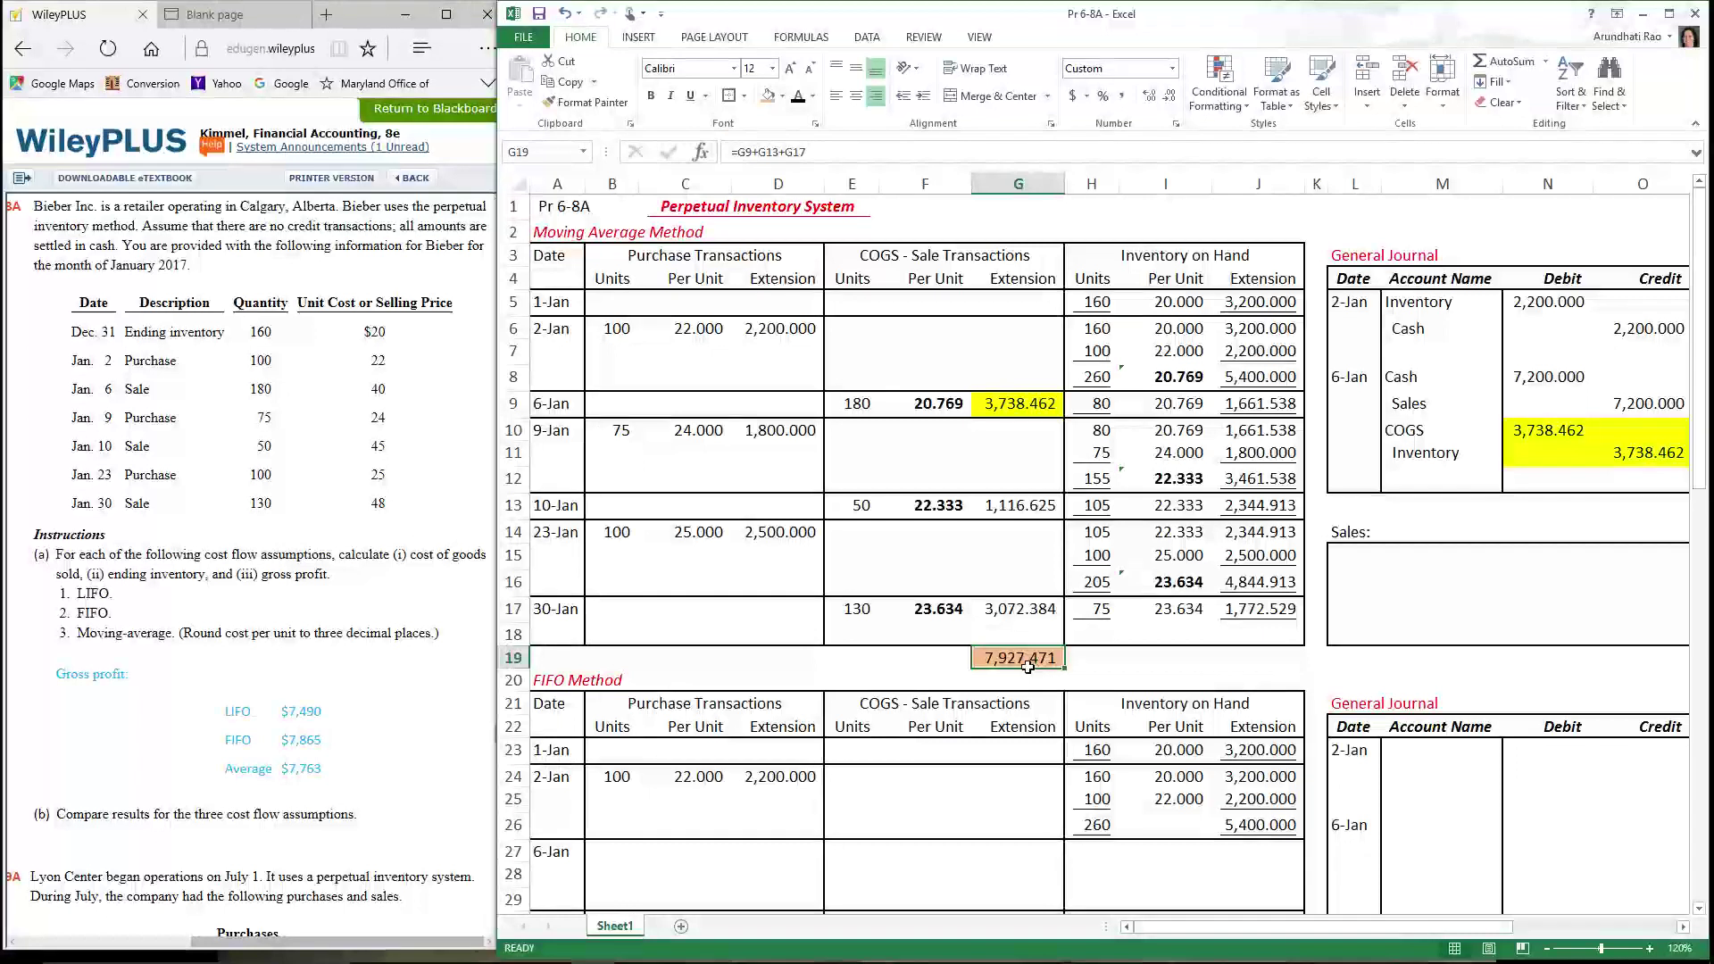
click(1245, 616)
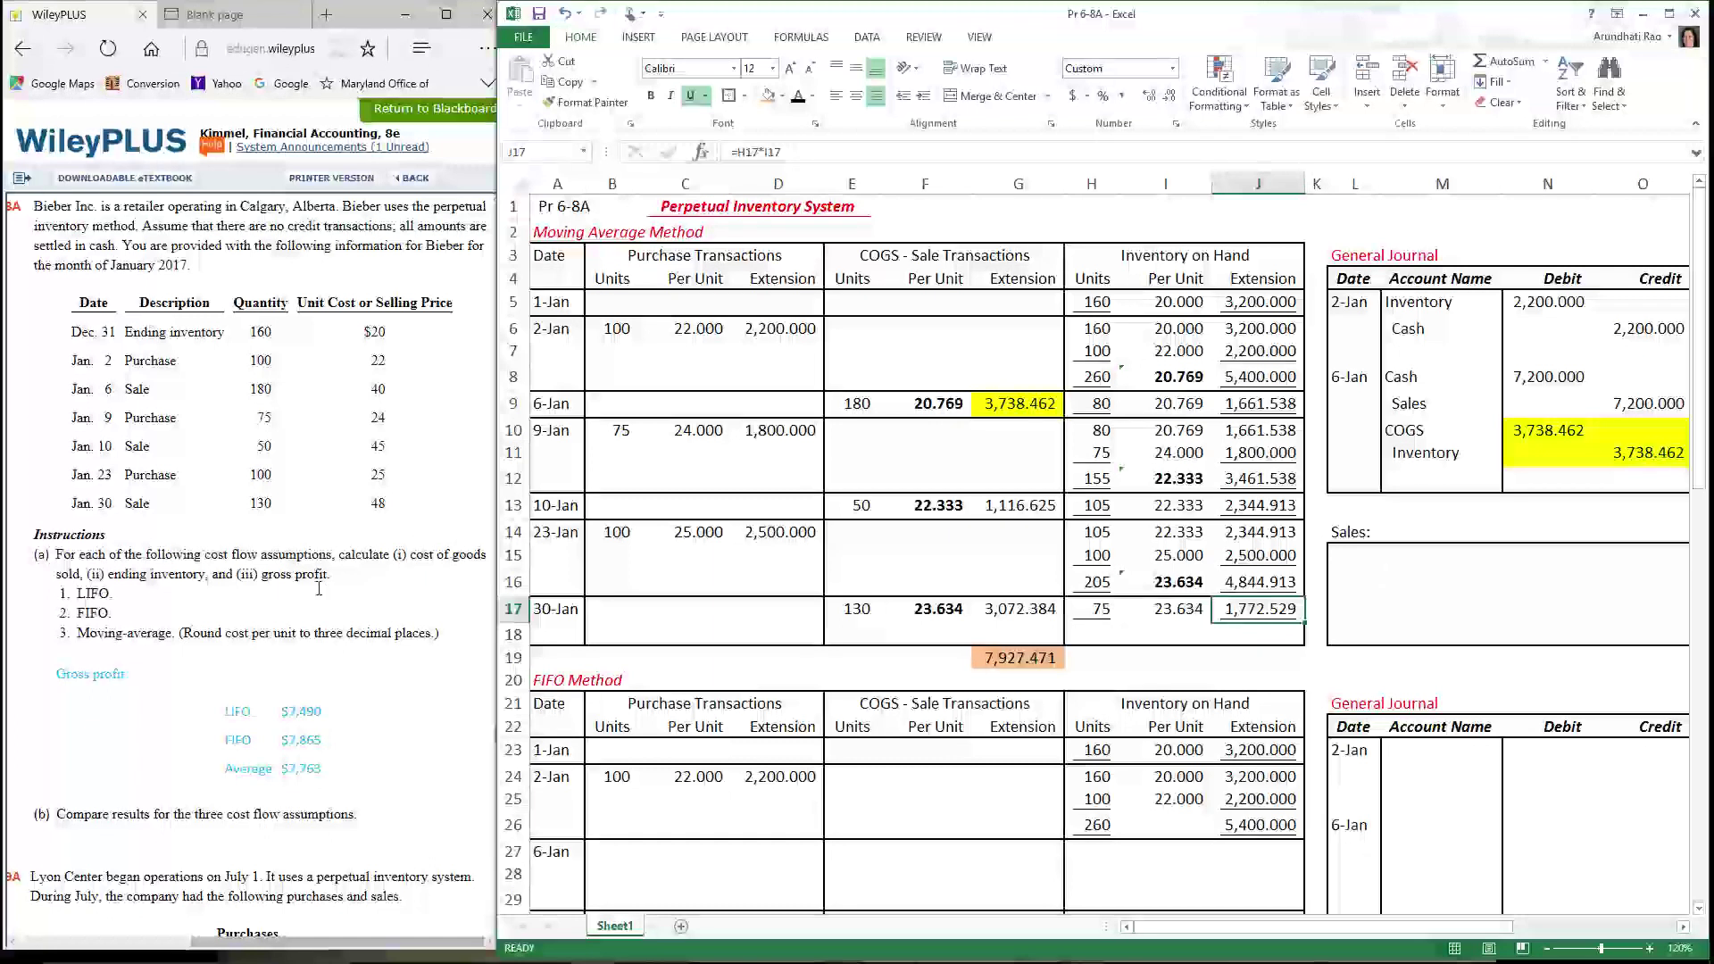
Apply the black font colour to the sales dates in L15:L18 and units in M15:M18, and check them against E9, E13 and E17
click(1372, 562)
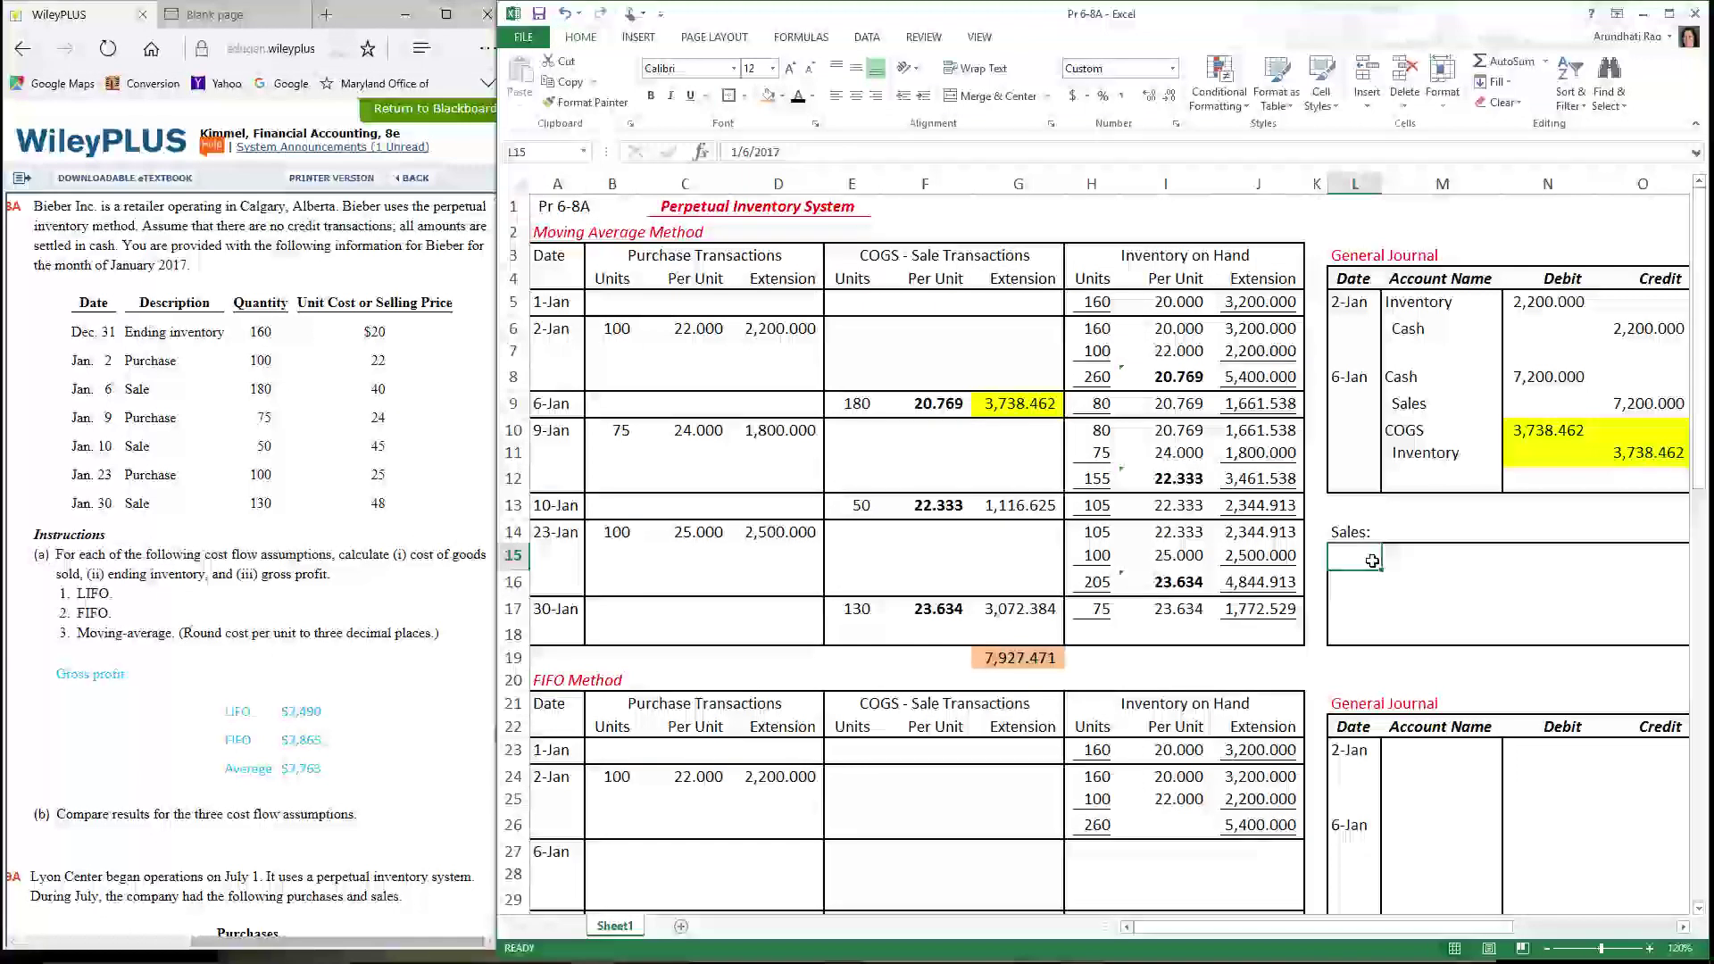
drag(1372, 562, 1366, 635)
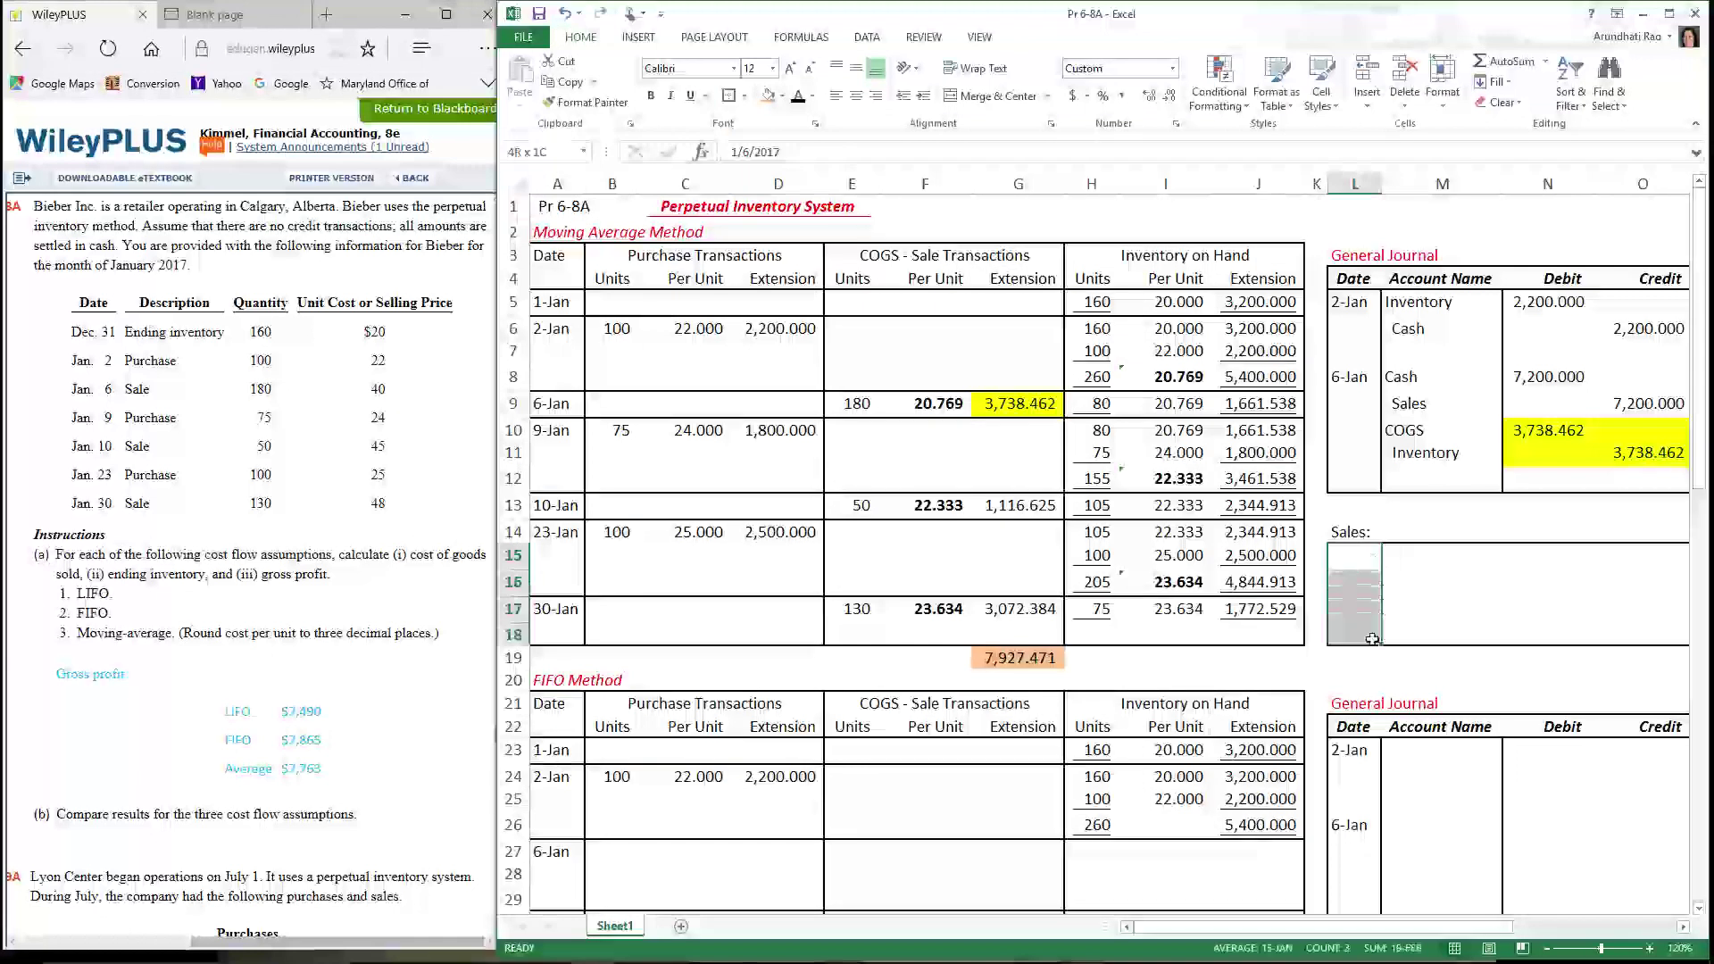
click(798, 96)
click(1414, 570)
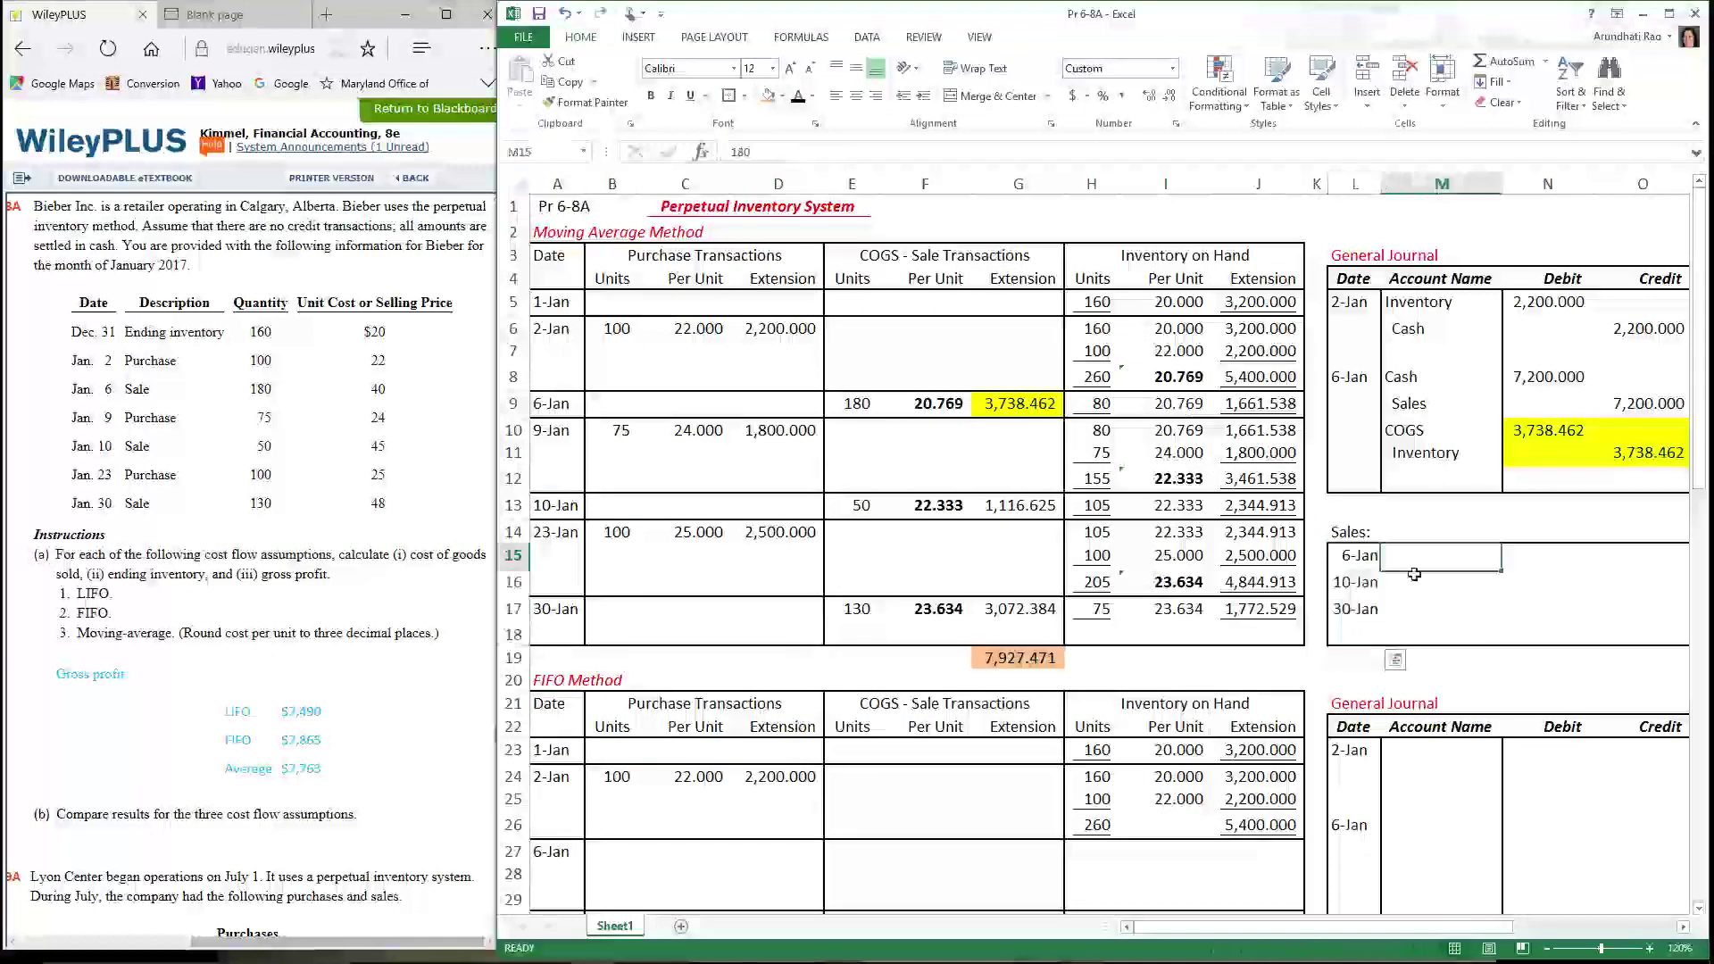
drag(1414, 574, 1428, 635)
click(798, 97)
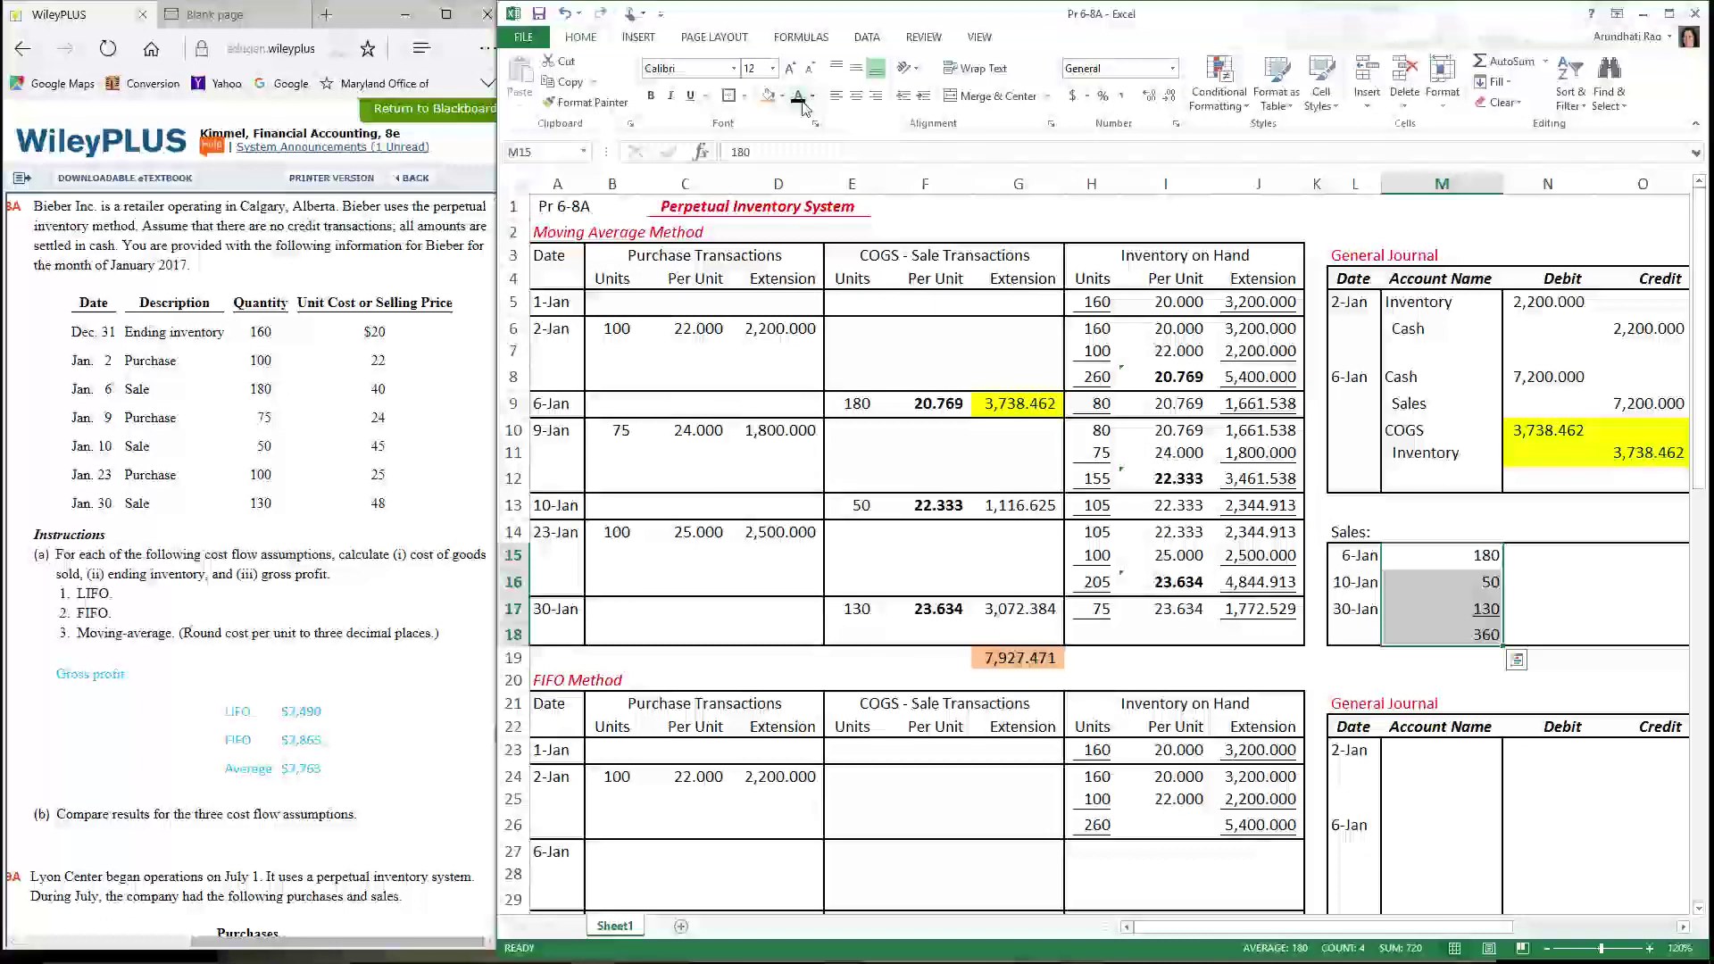
click(924, 430)
click(853, 403)
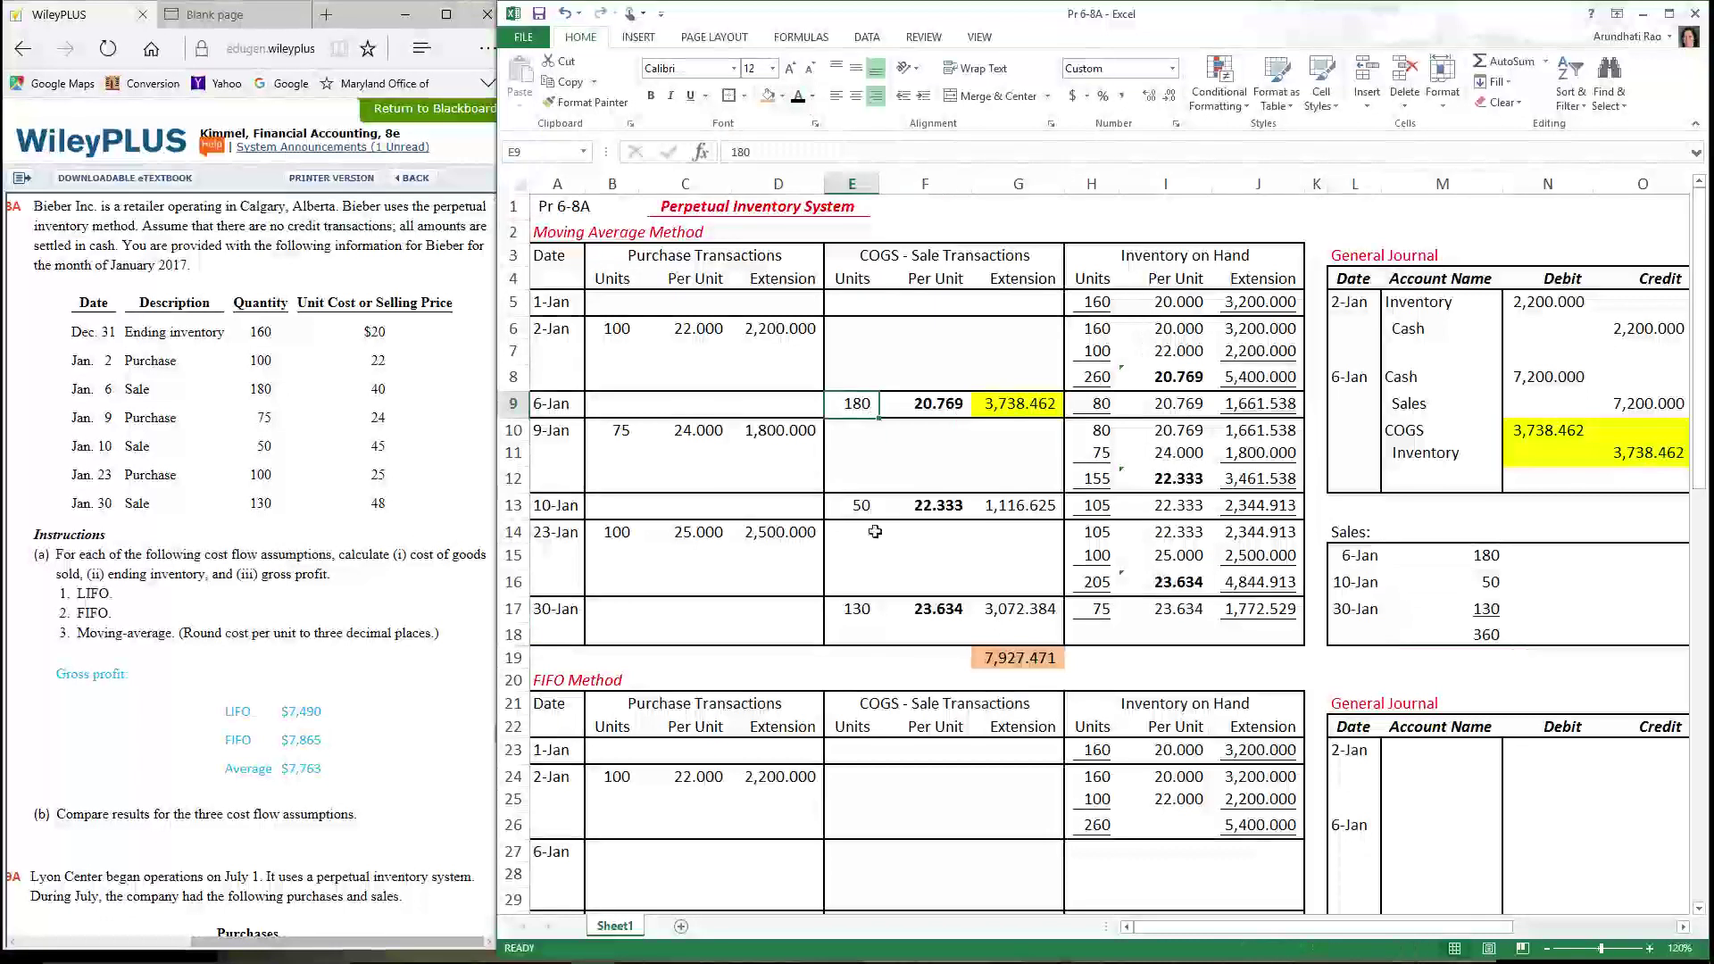
click(857, 506)
click(856, 608)
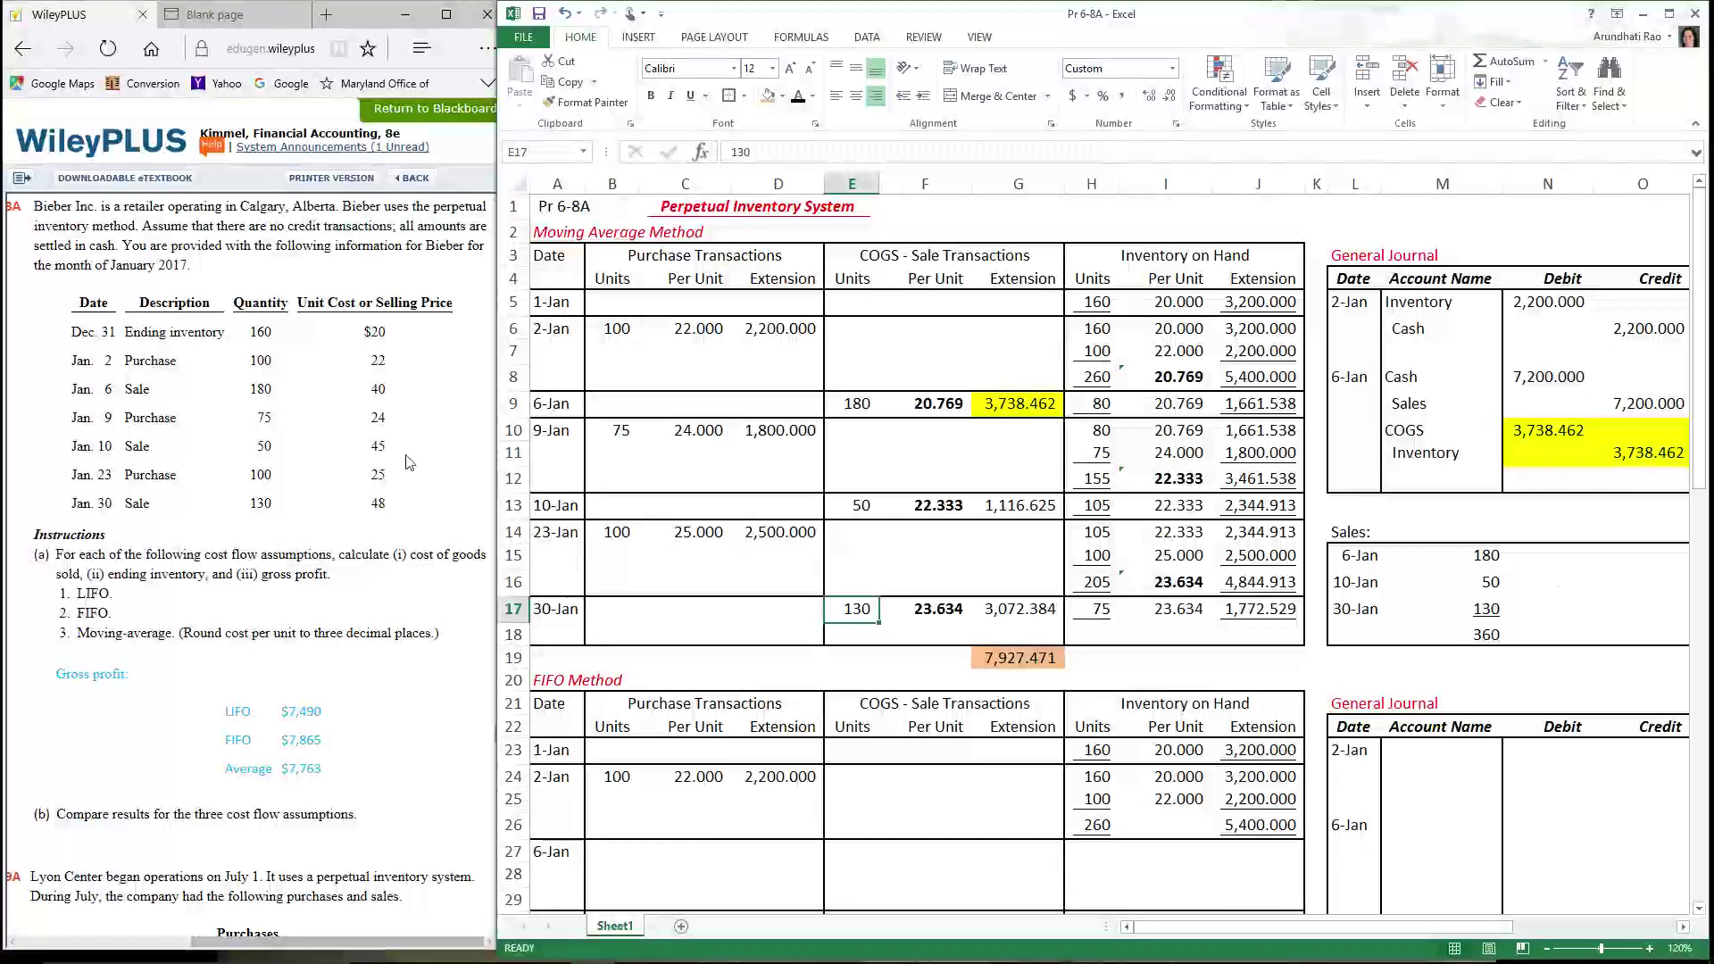
Apply the black font colour to the selling prices 40, 45 and 48 in N15:N17 and the sales extensions and total in O15:O18
drag(1553, 555, 1553, 609)
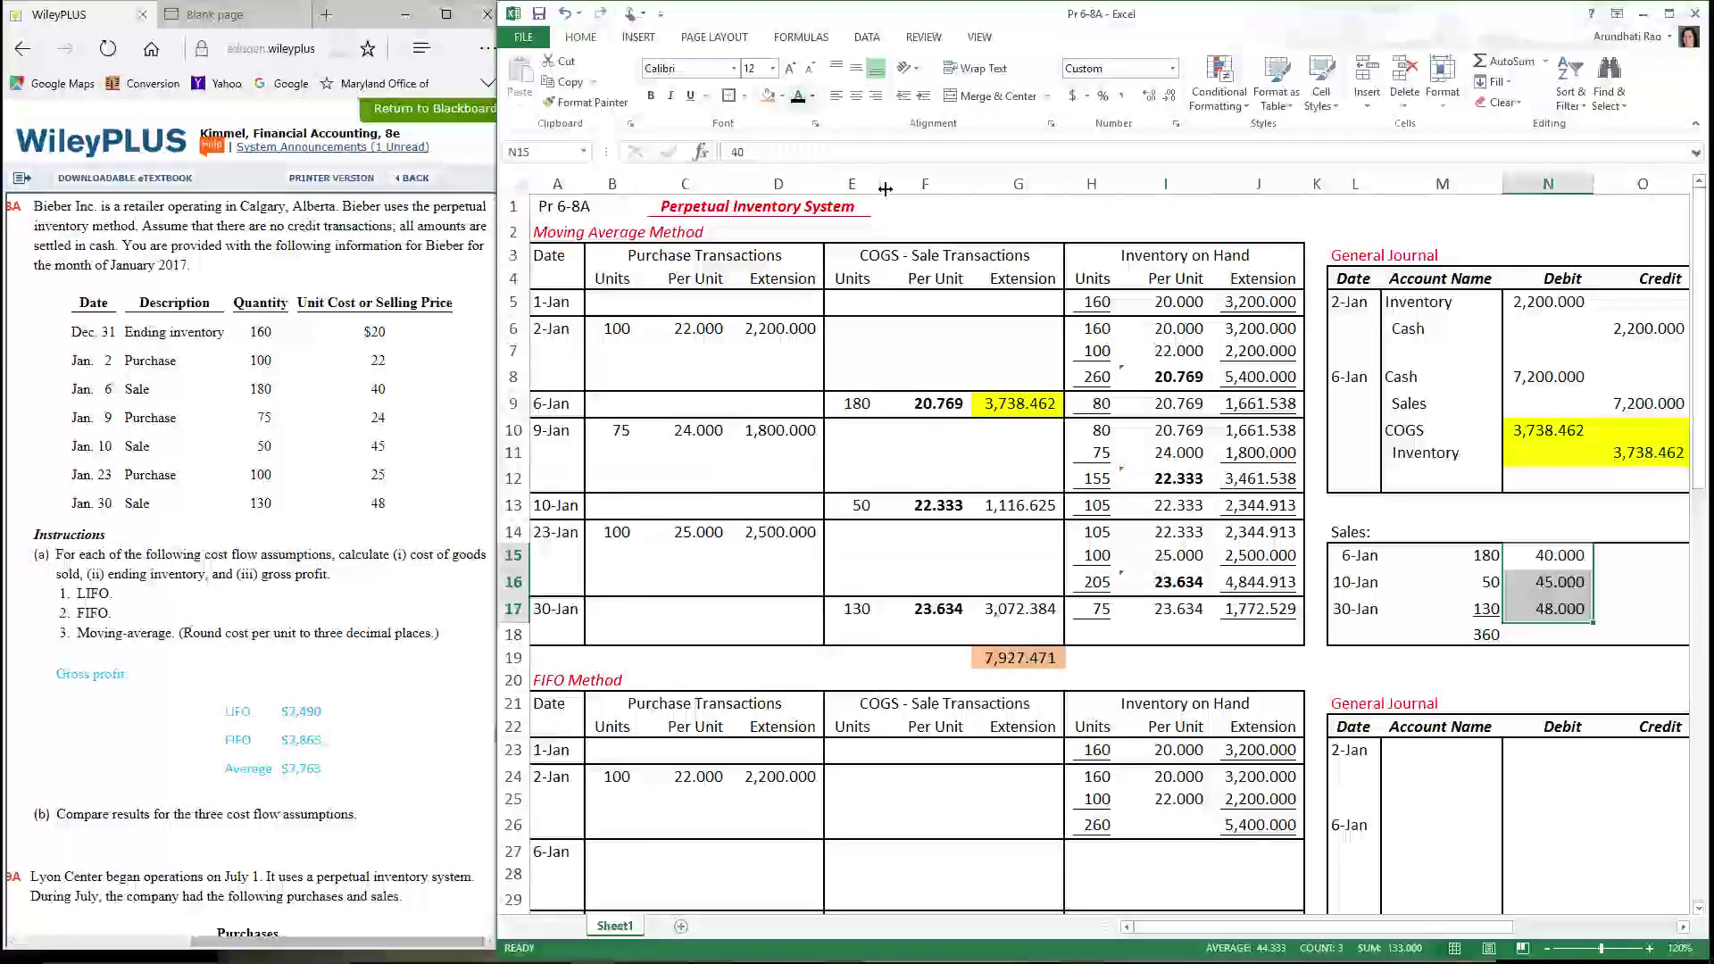
drag(1643, 555, 1642, 634)
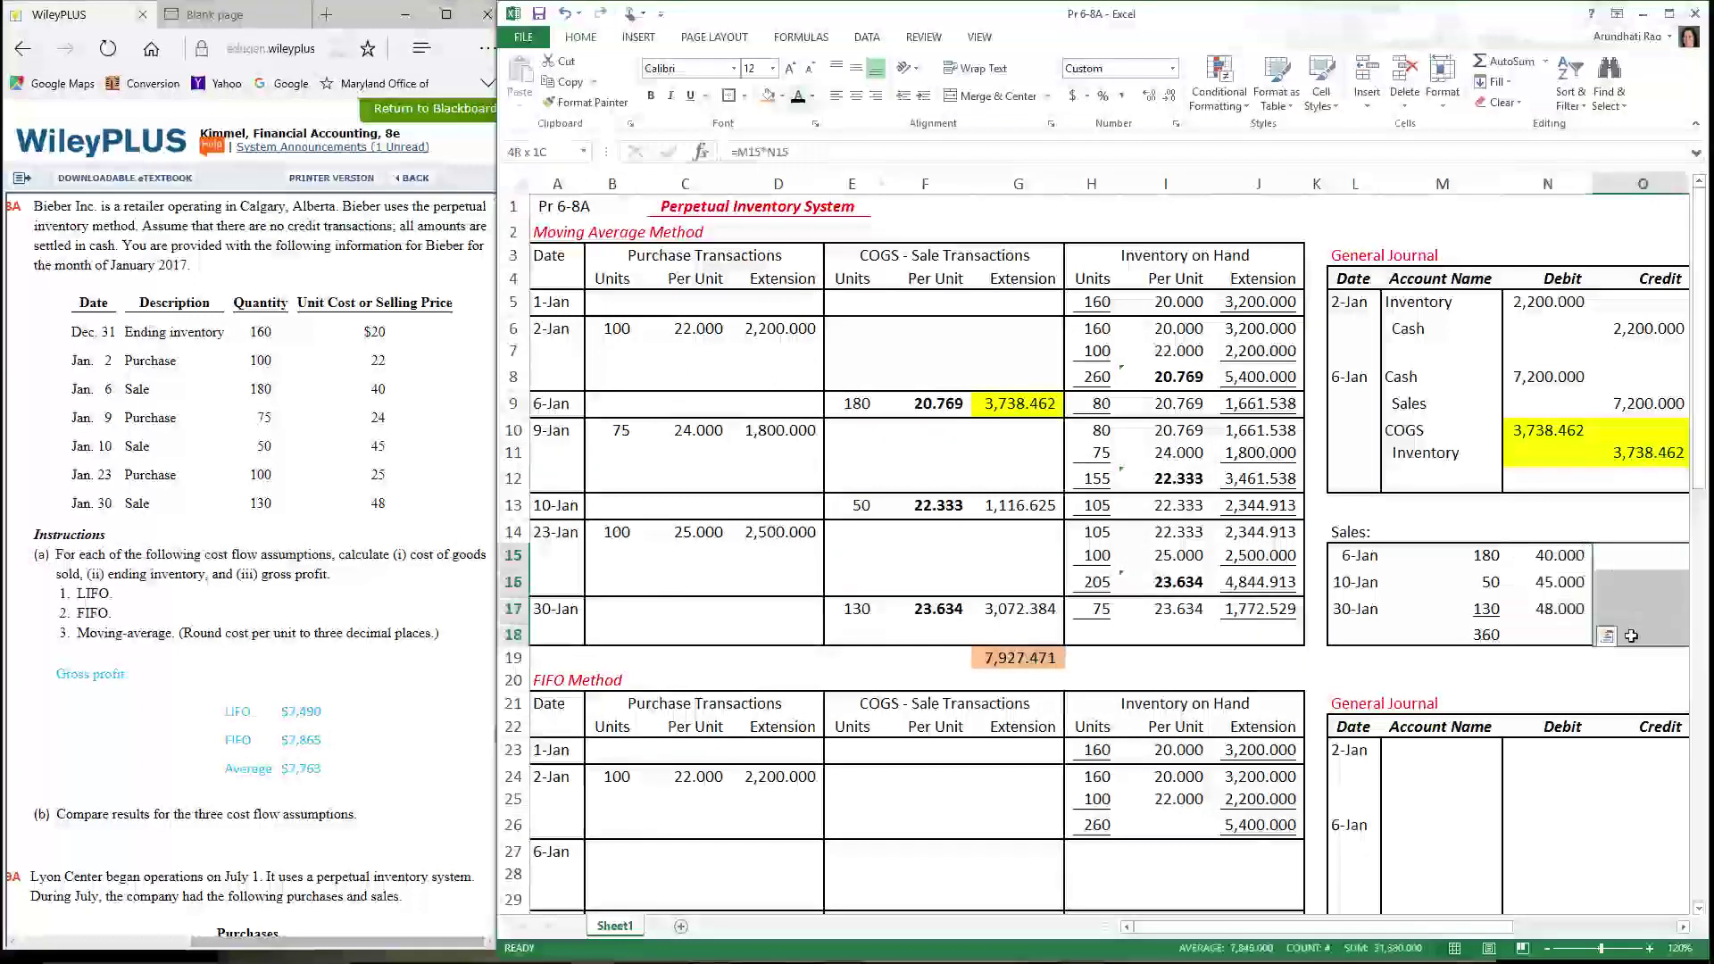
scroll(1141, 634, right, 3)
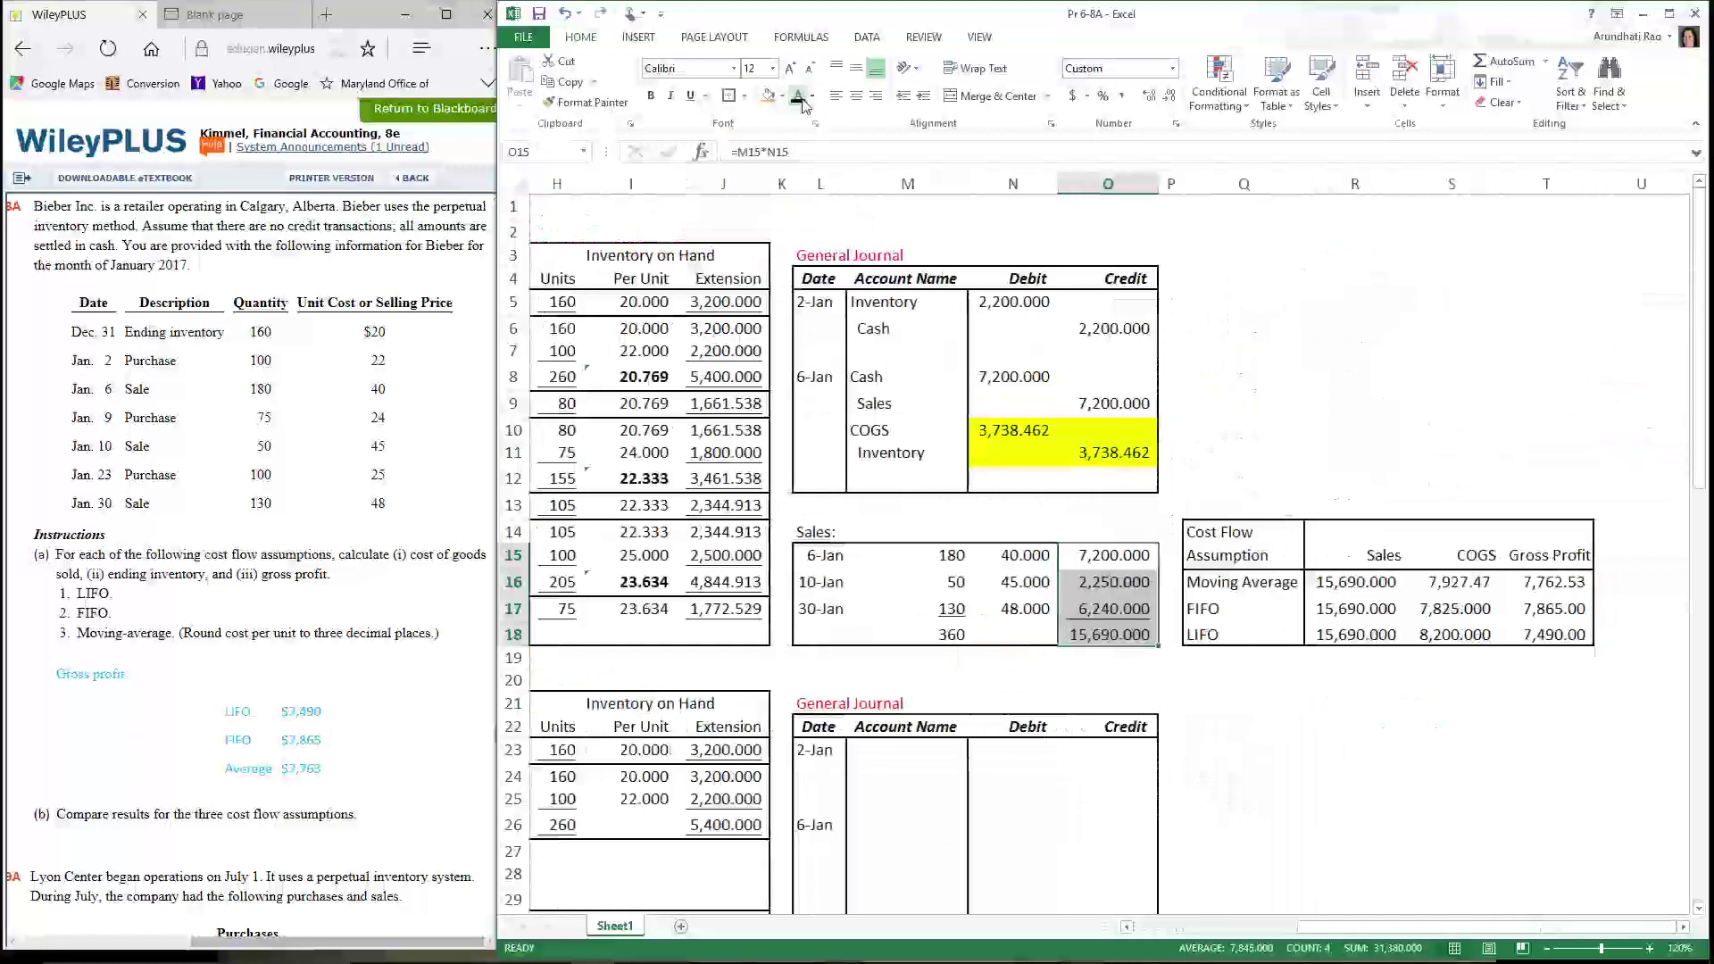
Fill the total sales amount in O18 with the same light orange as the COGS total
click(1141, 634)
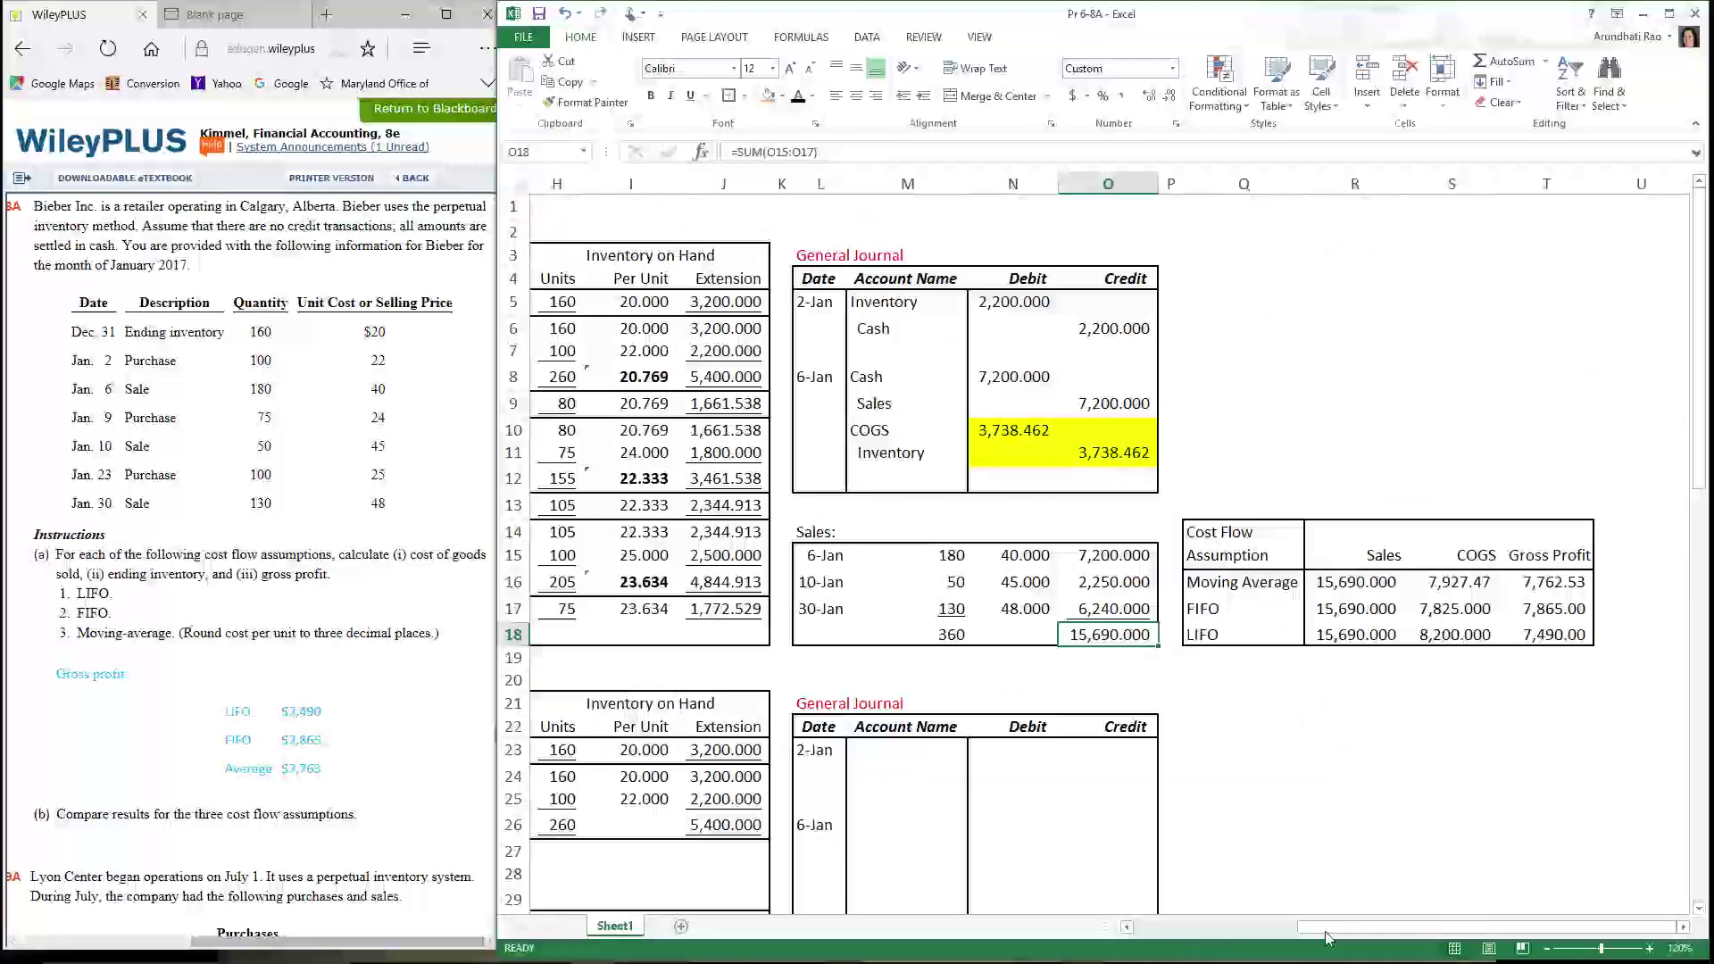
scroll(1126, 933, left, 7)
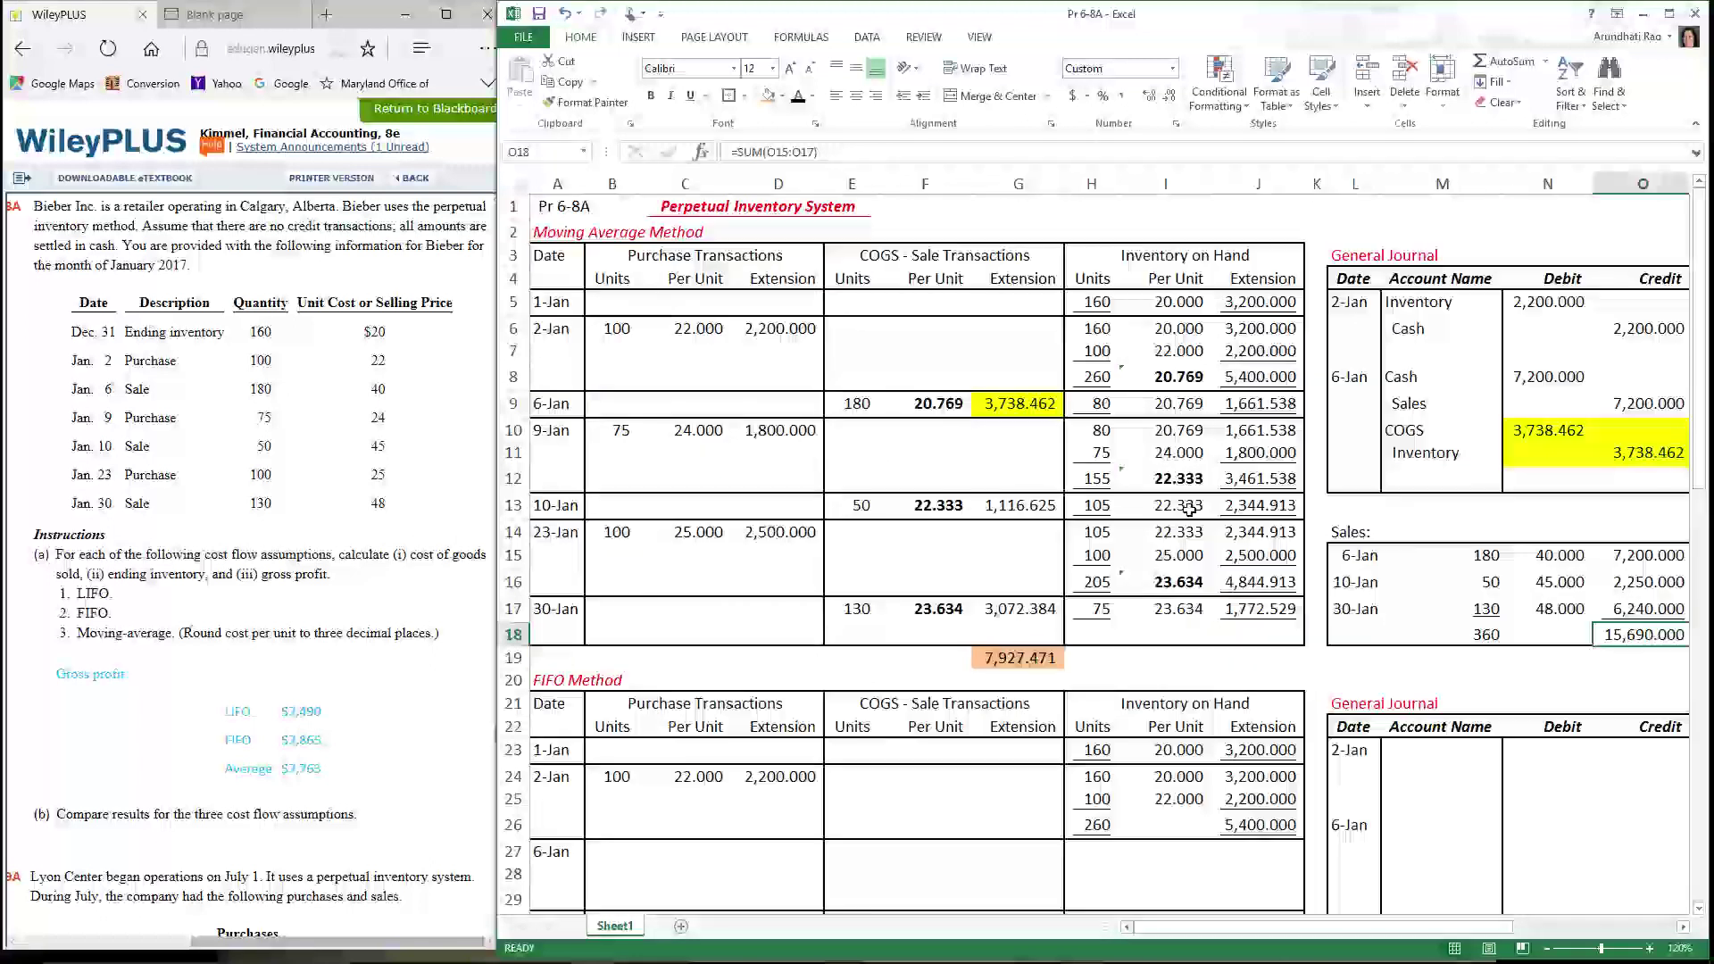
click(766, 95)
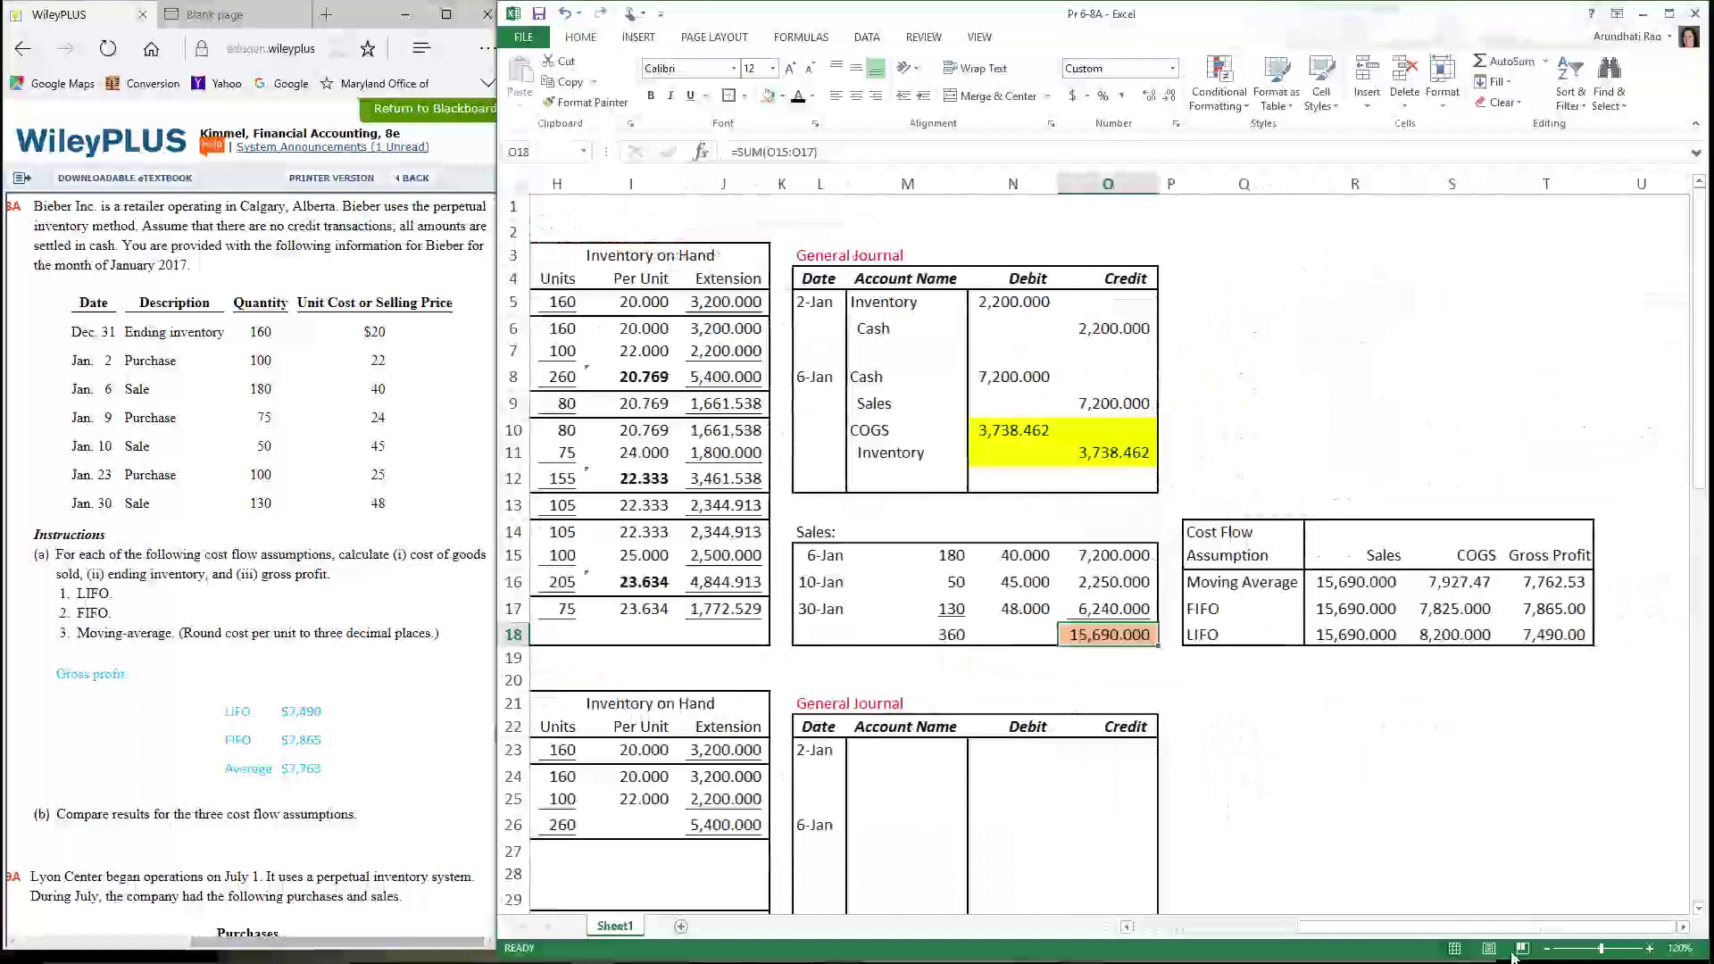
drag(1128, 929, 1127, 928)
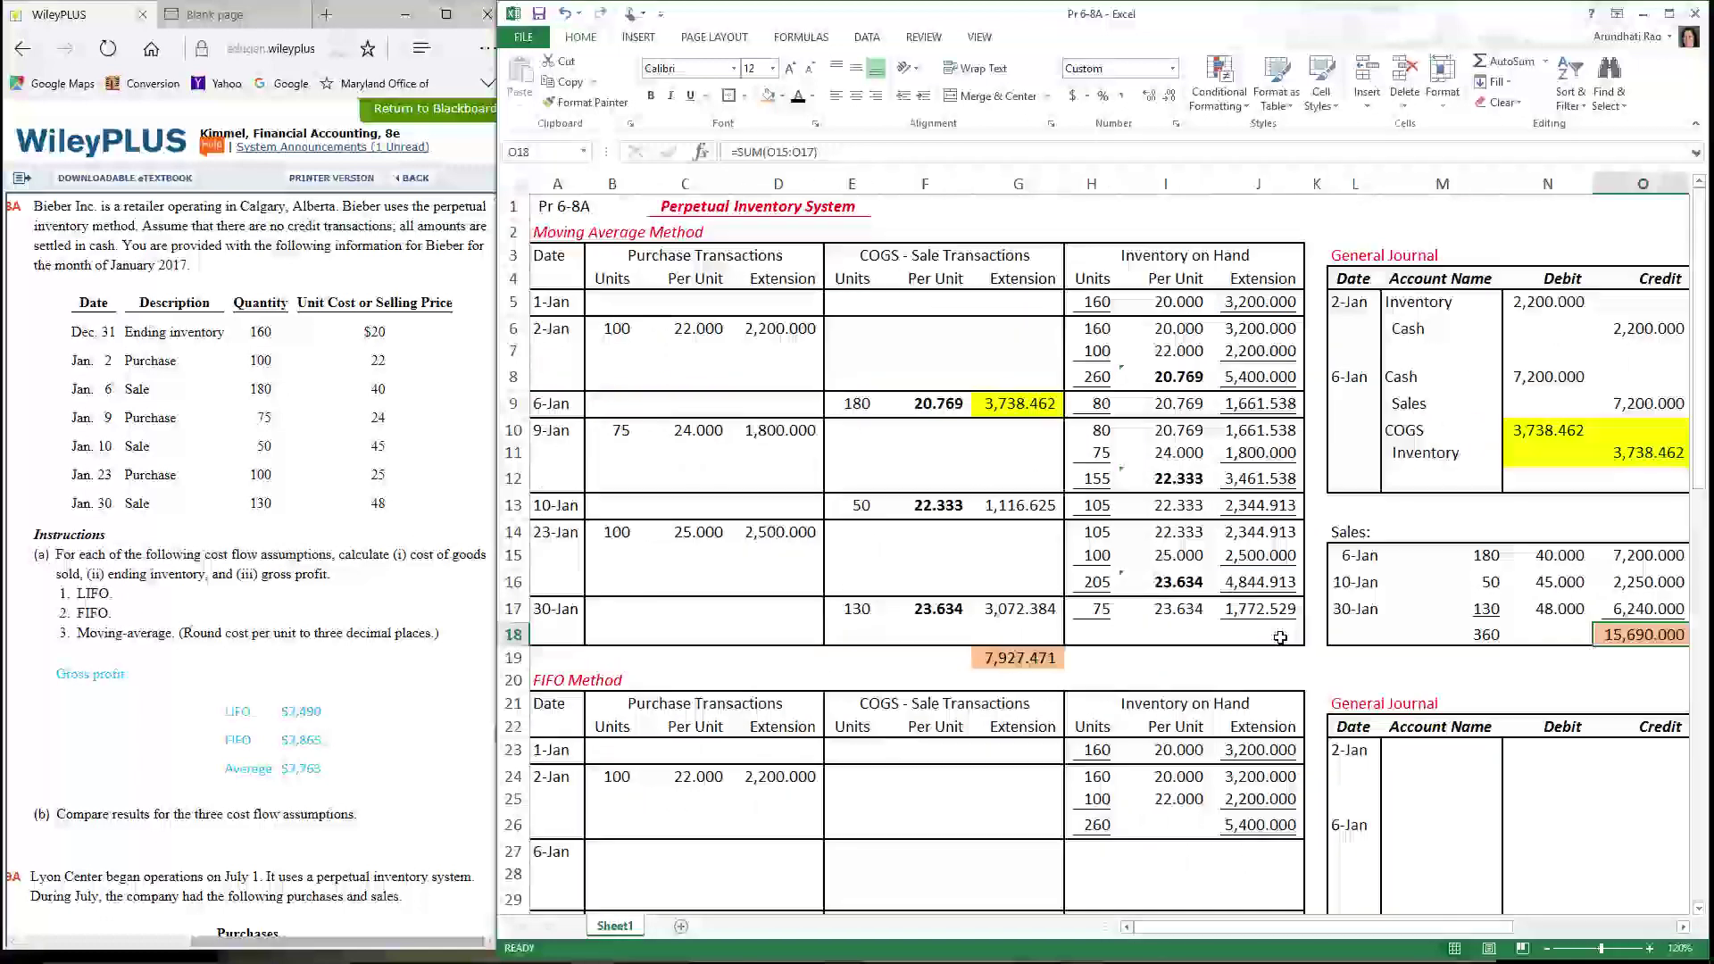
Fill the 30-Jan Moving Average ending inventory extension in J17 with the same light orange as the COGS total
click(1259, 609)
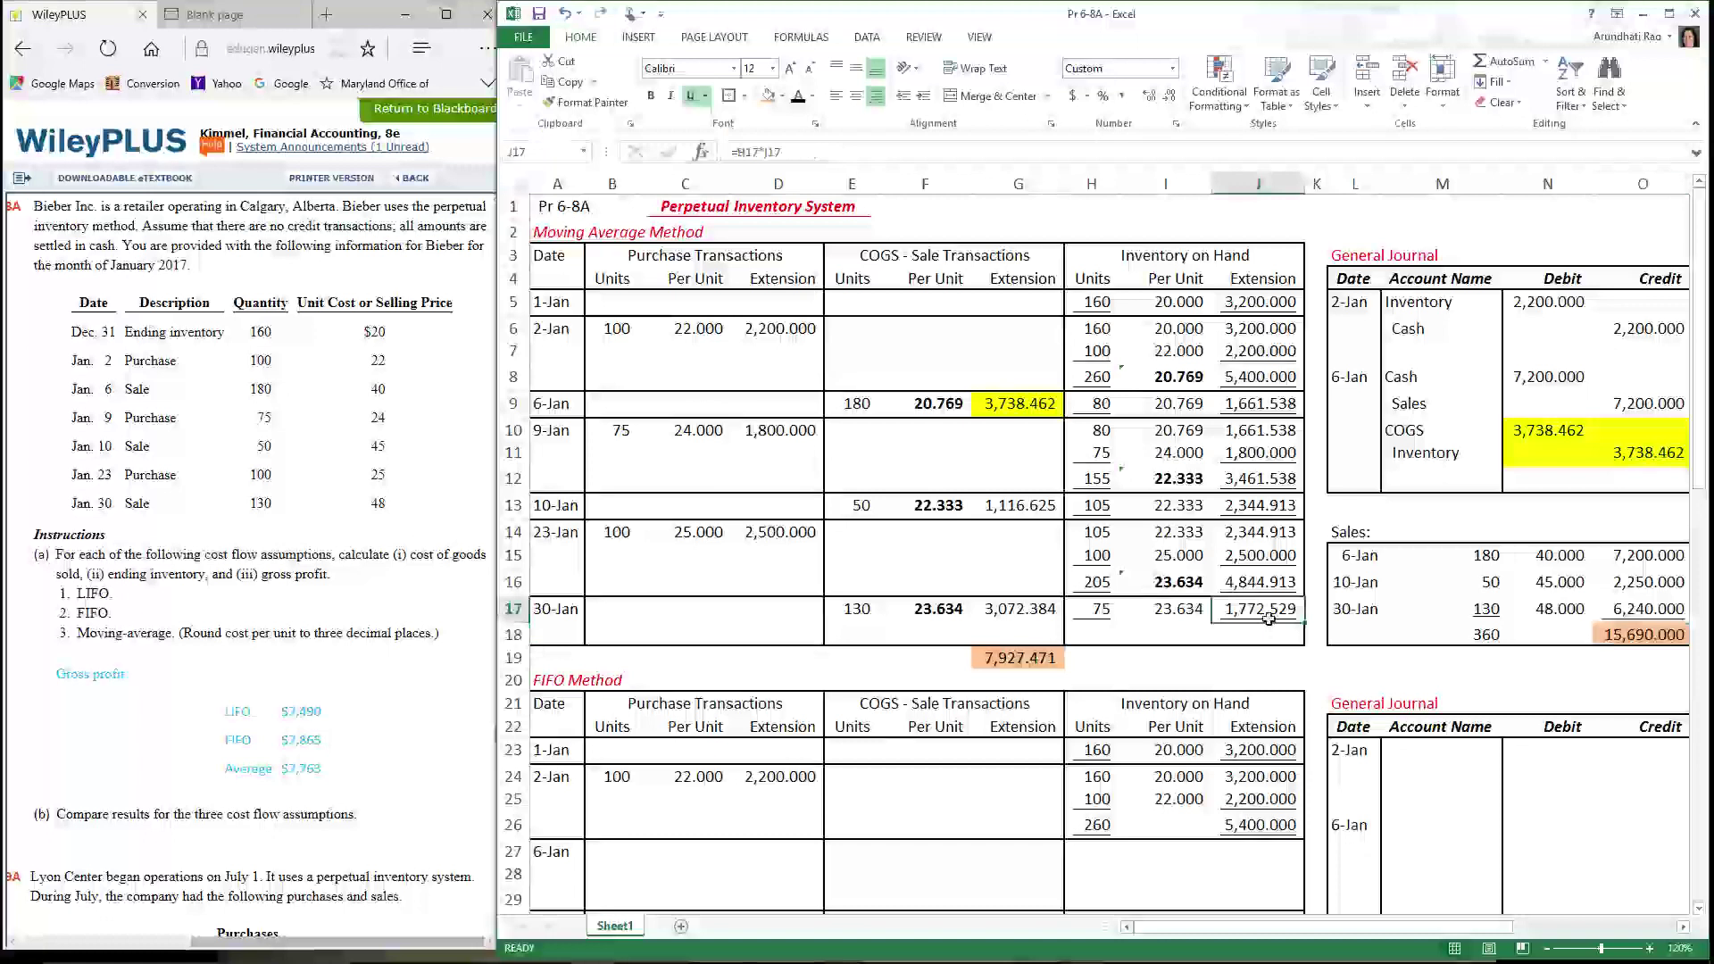
click(768, 96)
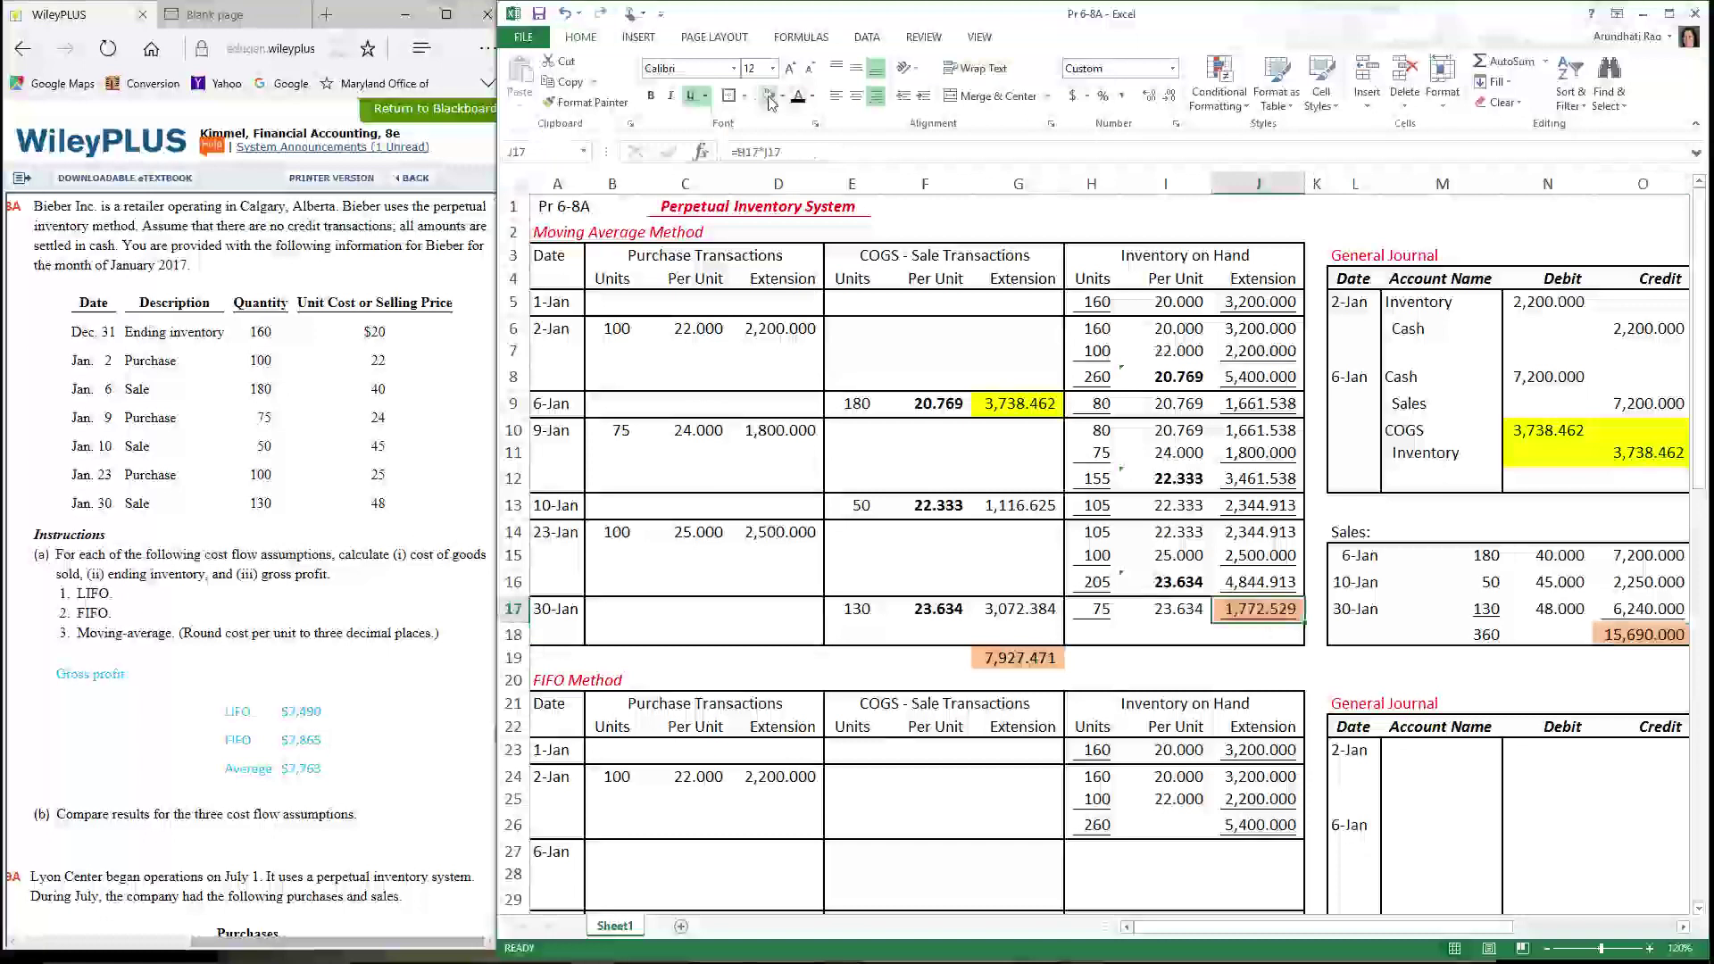
click(1301, 668)
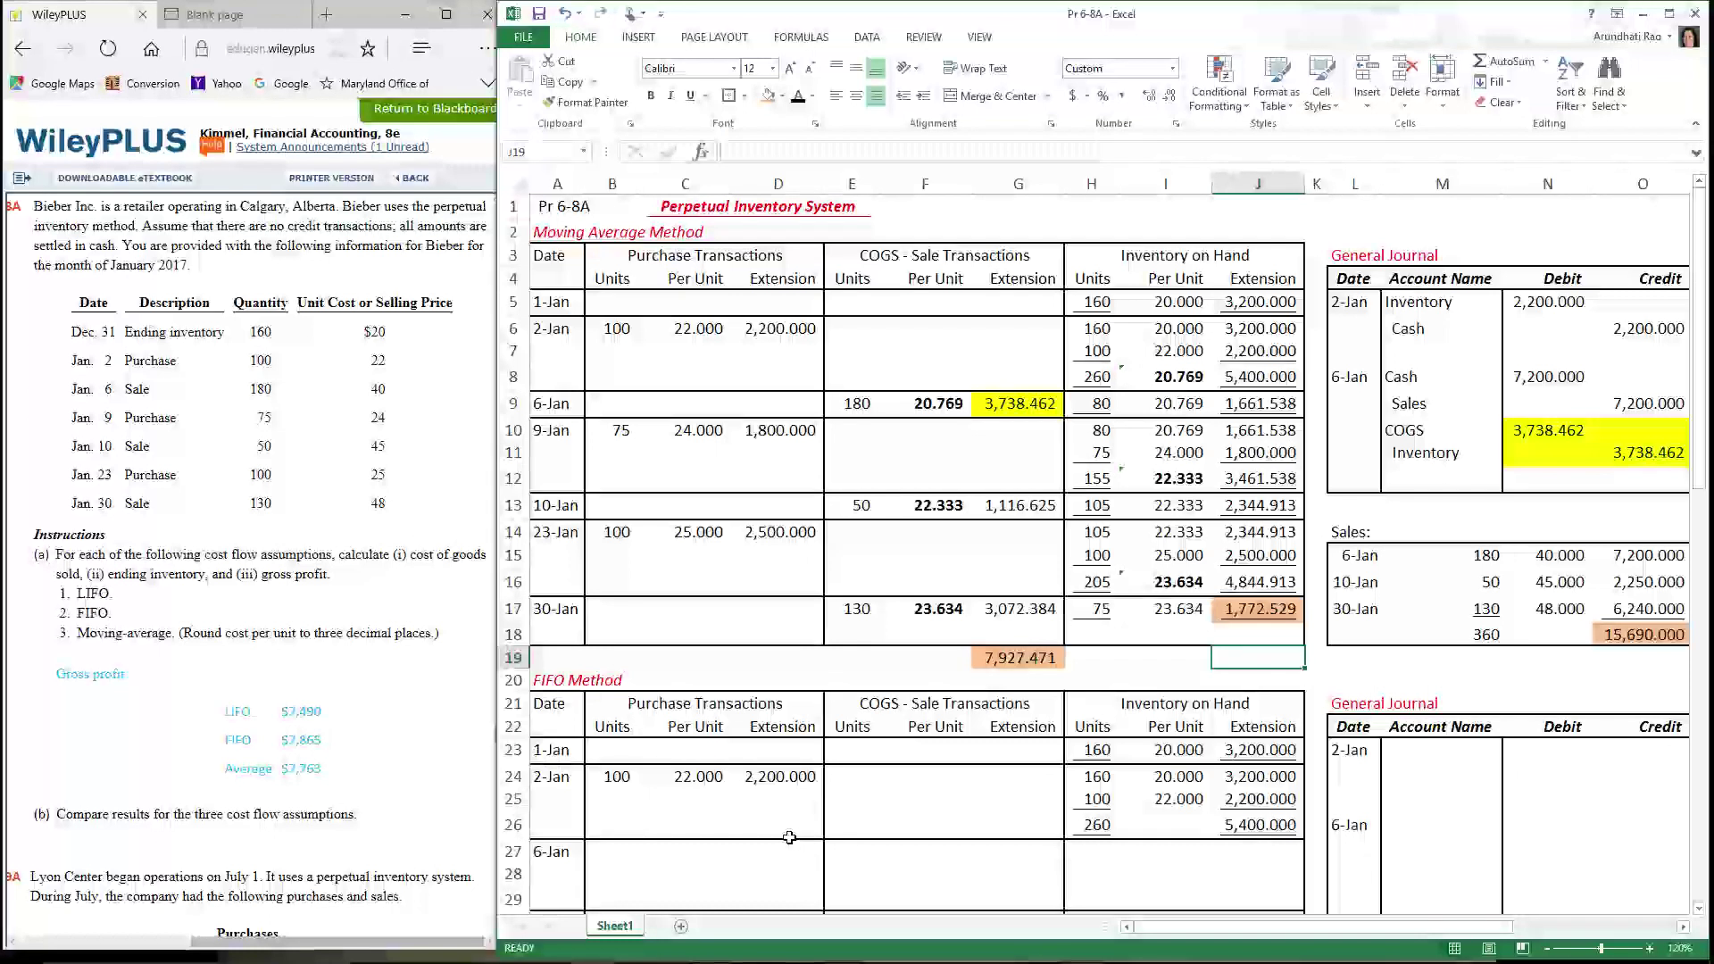
Review the FIFO opening inventory, the 2-Jan purchase and its balance totals in rows 23 to 26, up to the 6-Jan entry
click(1082, 755)
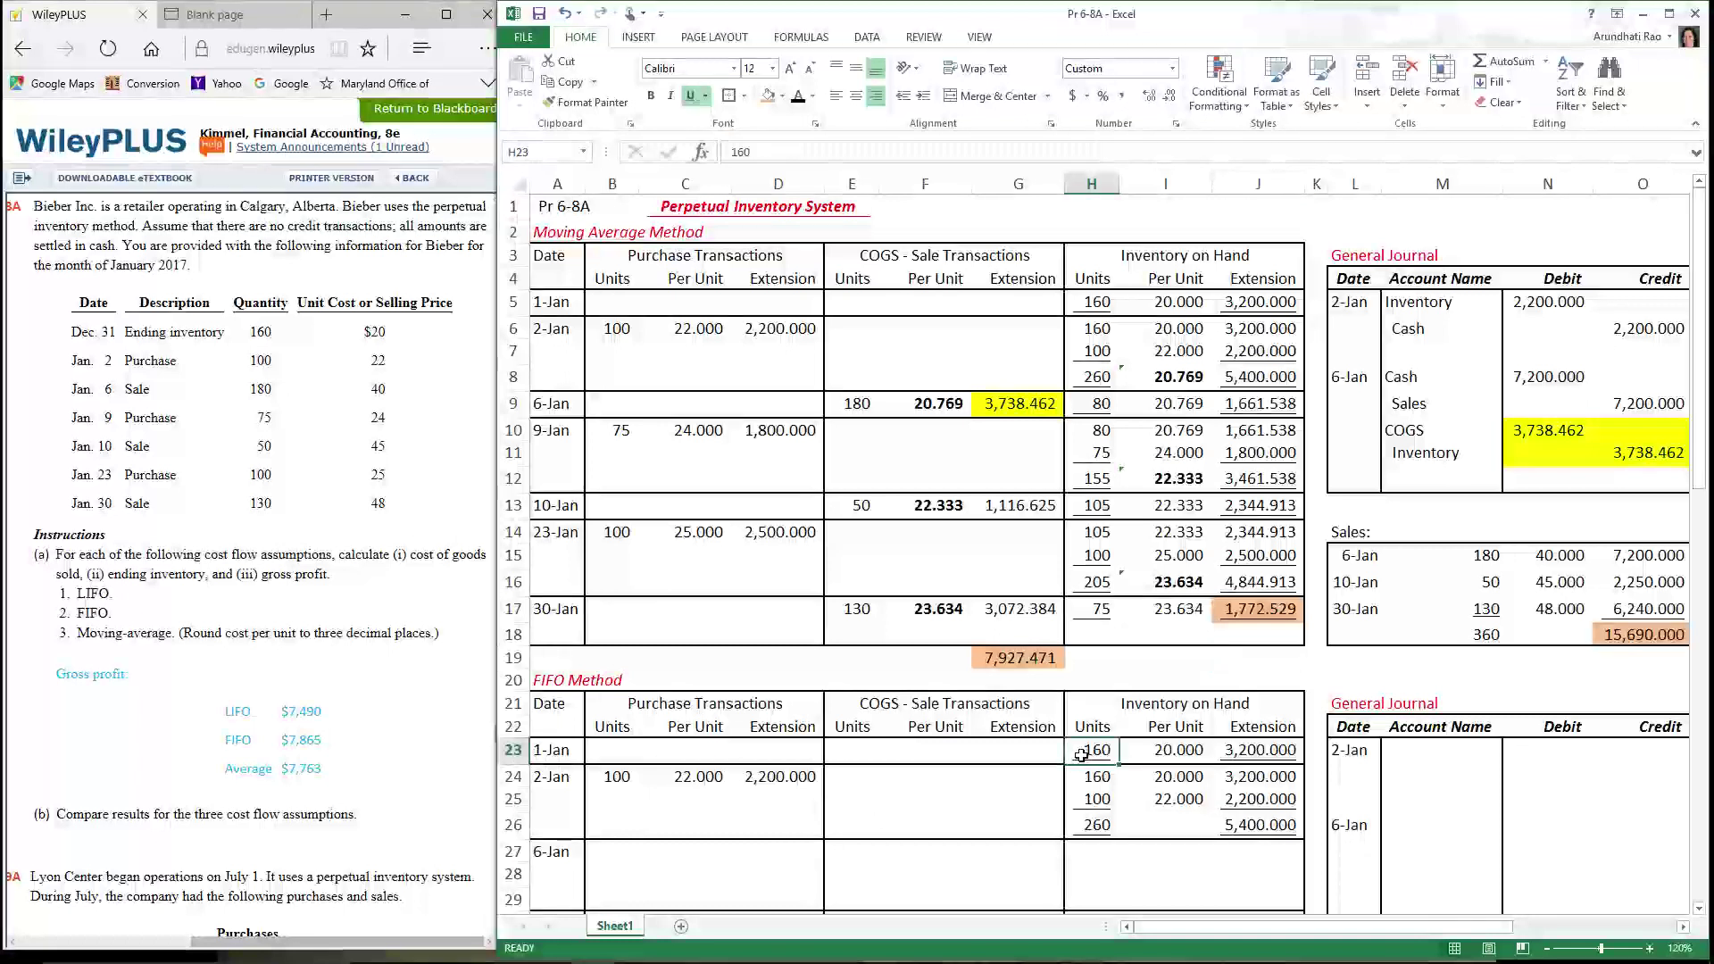
click(607, 779)
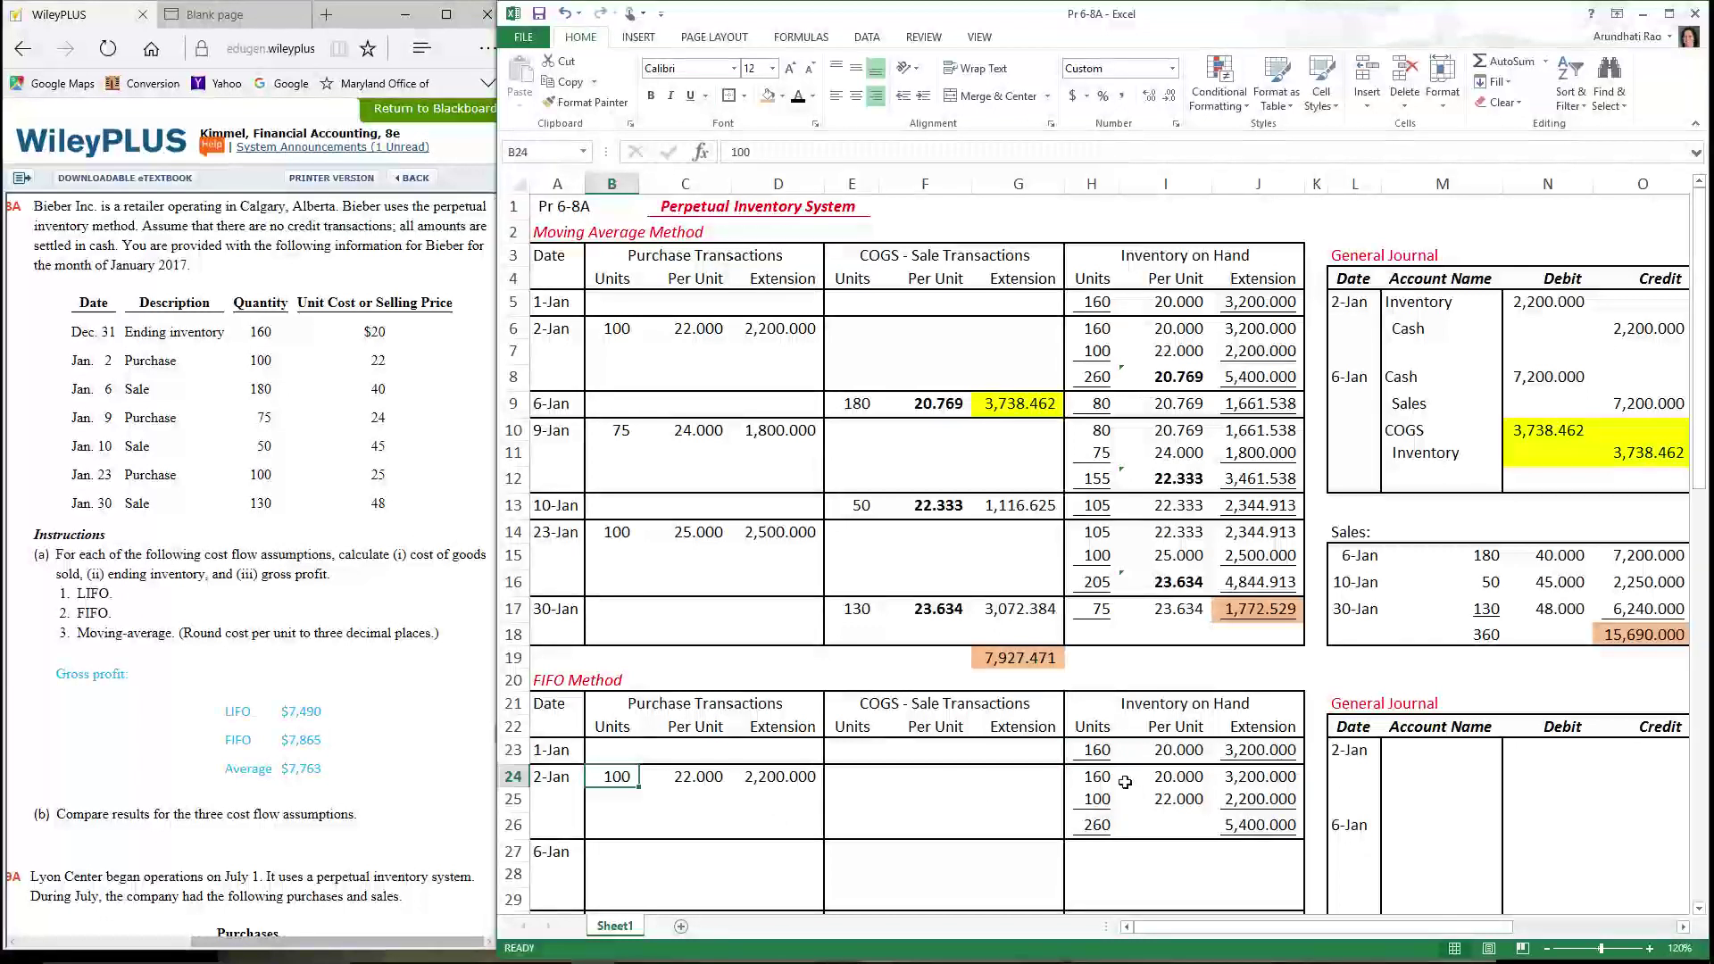
click(1115, 825)
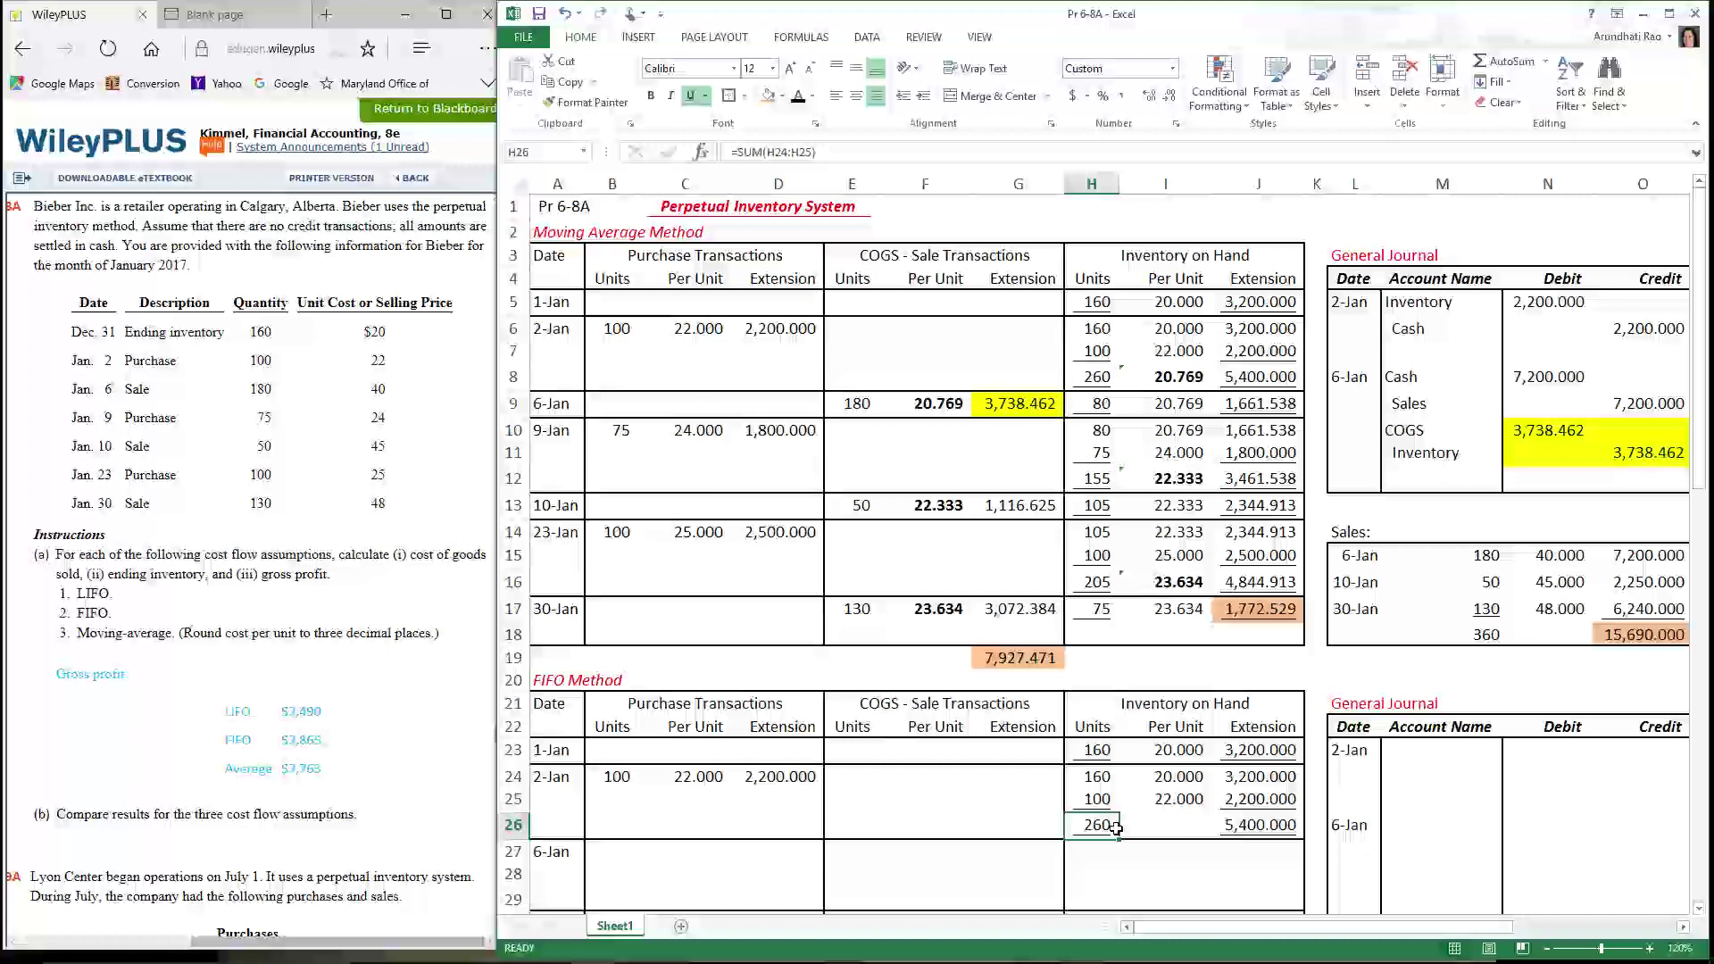
click(1266, 827)
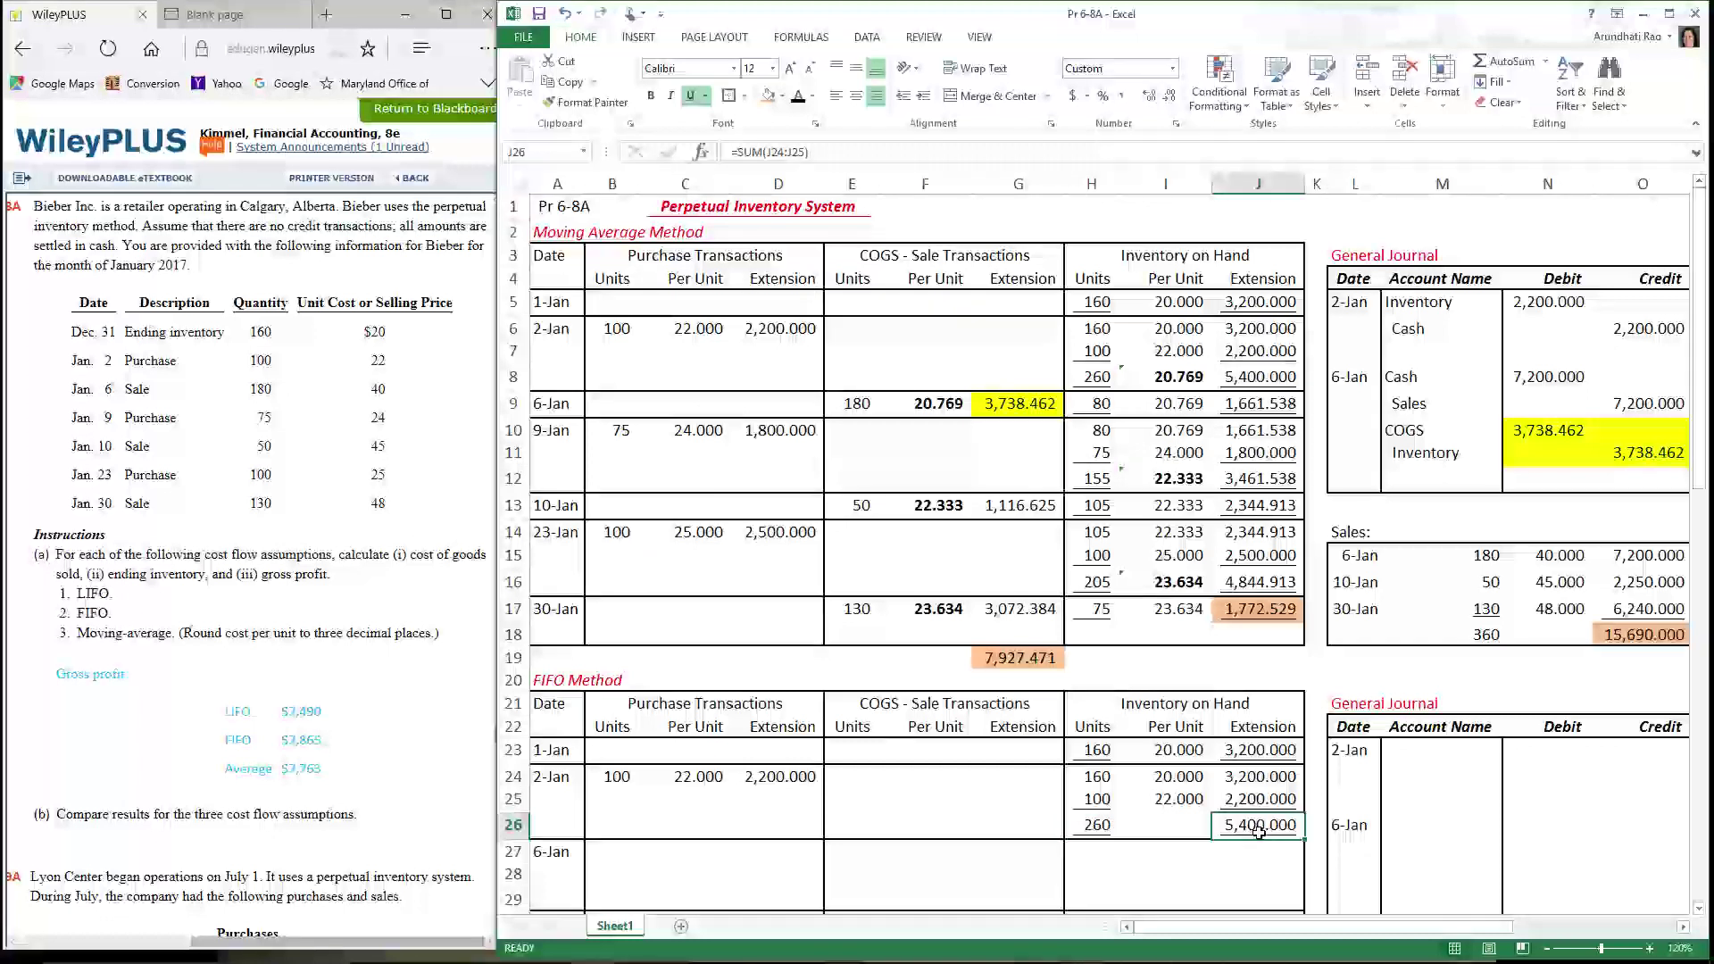
scroll(1258, 830, down, 1)
scroll(1259, 833, down, 4)
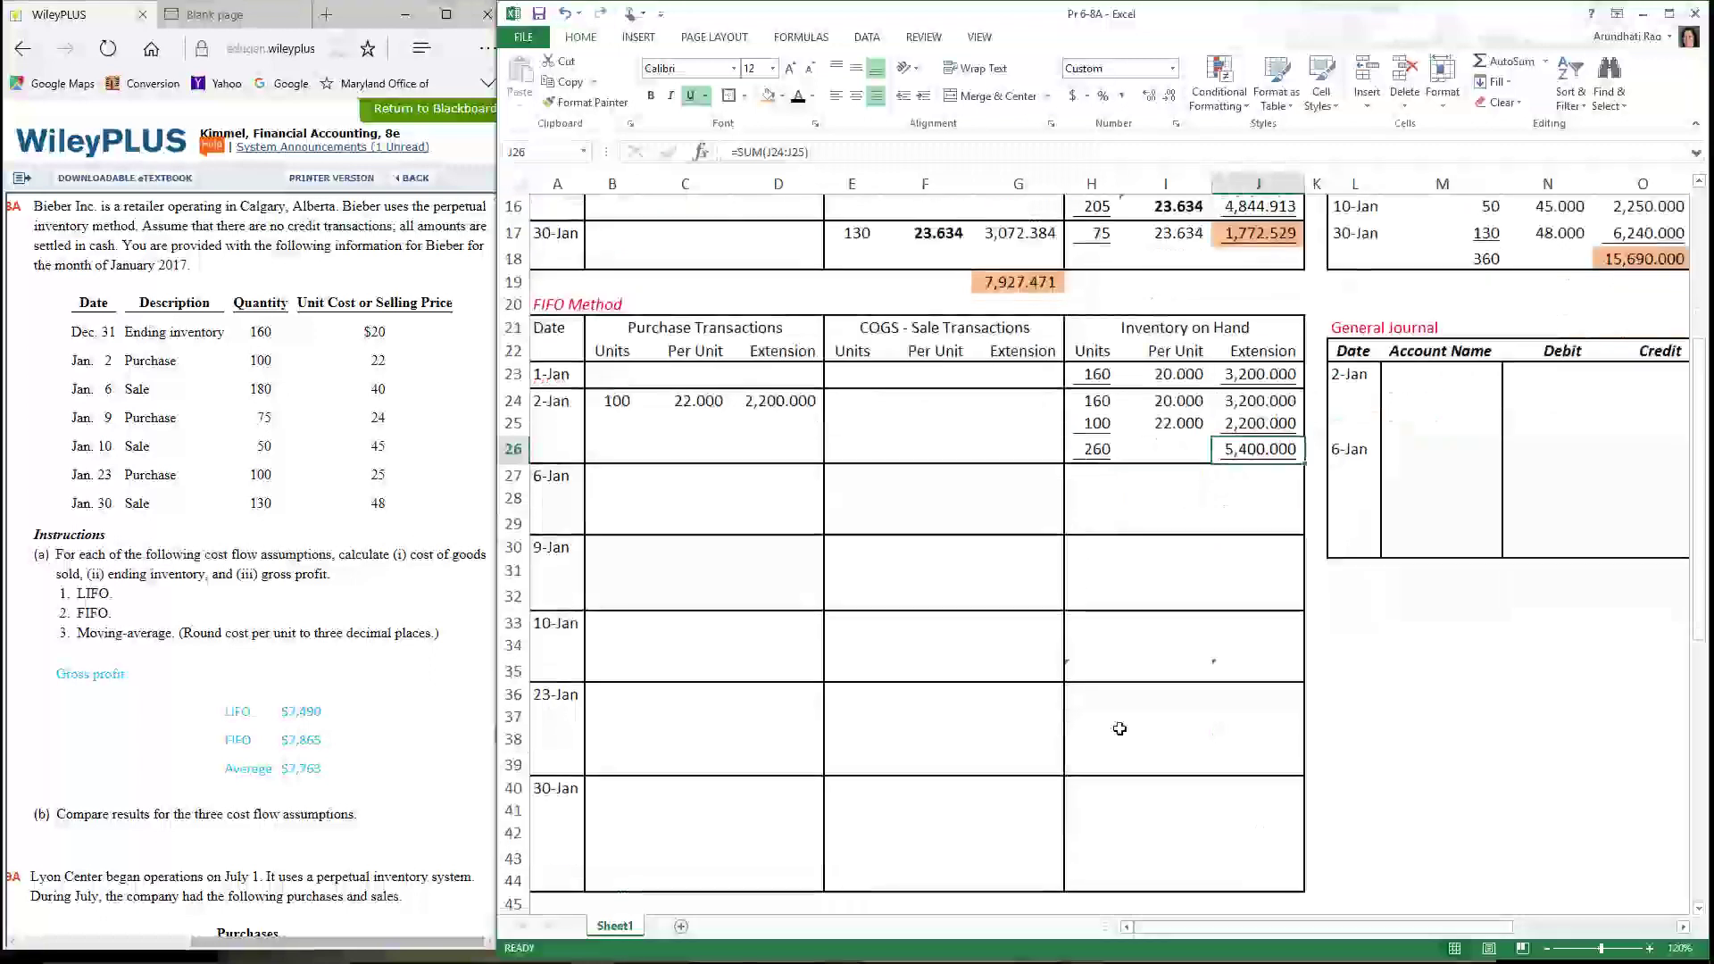
click(541, 480)
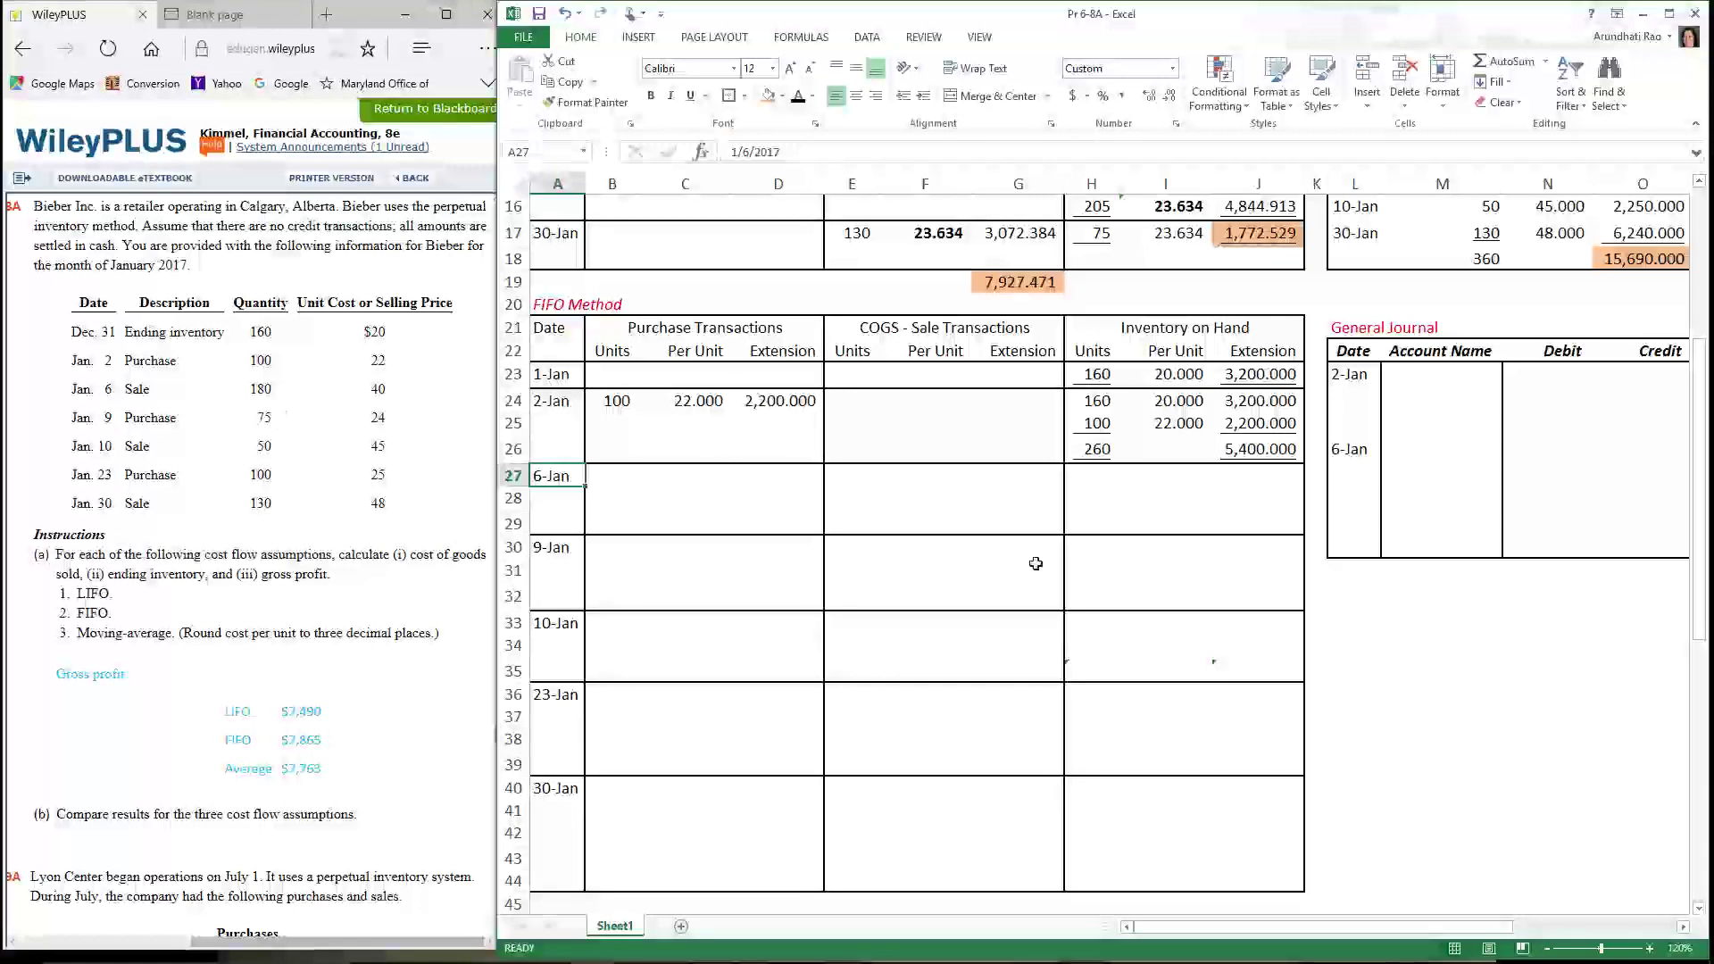
Fill the two 2-Jan FIFO inventory layers in H24:J25 with light green
click(1098, 403)
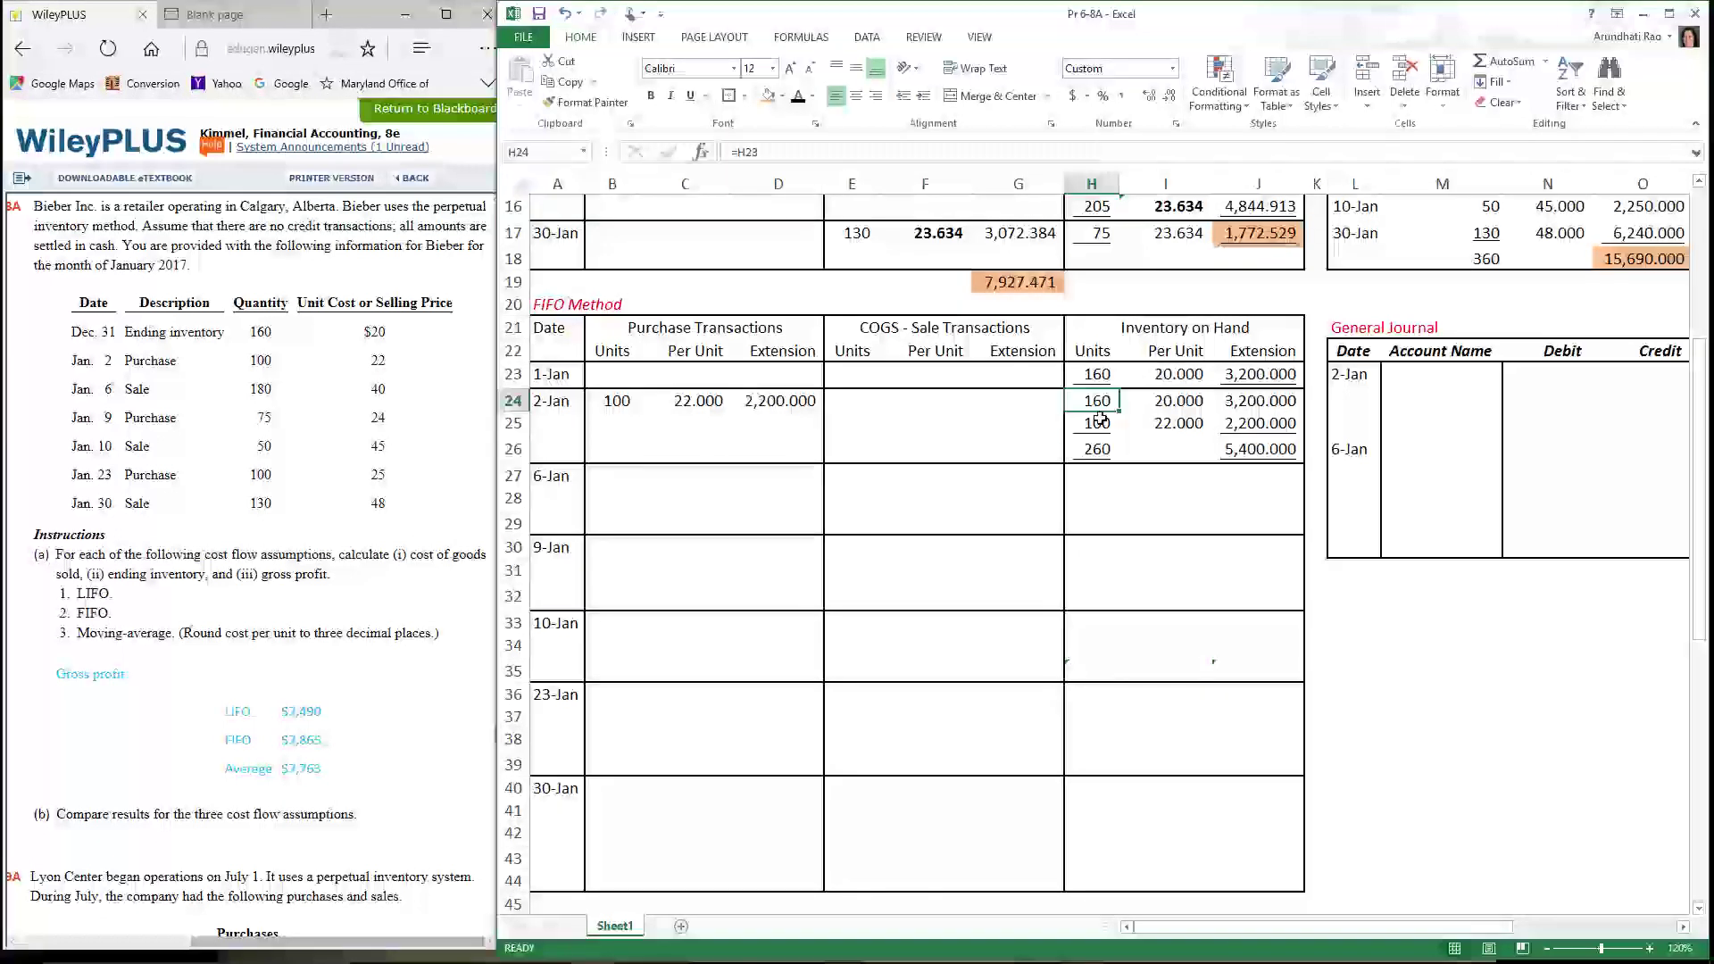
drag(1100, 421, 1259, 424)
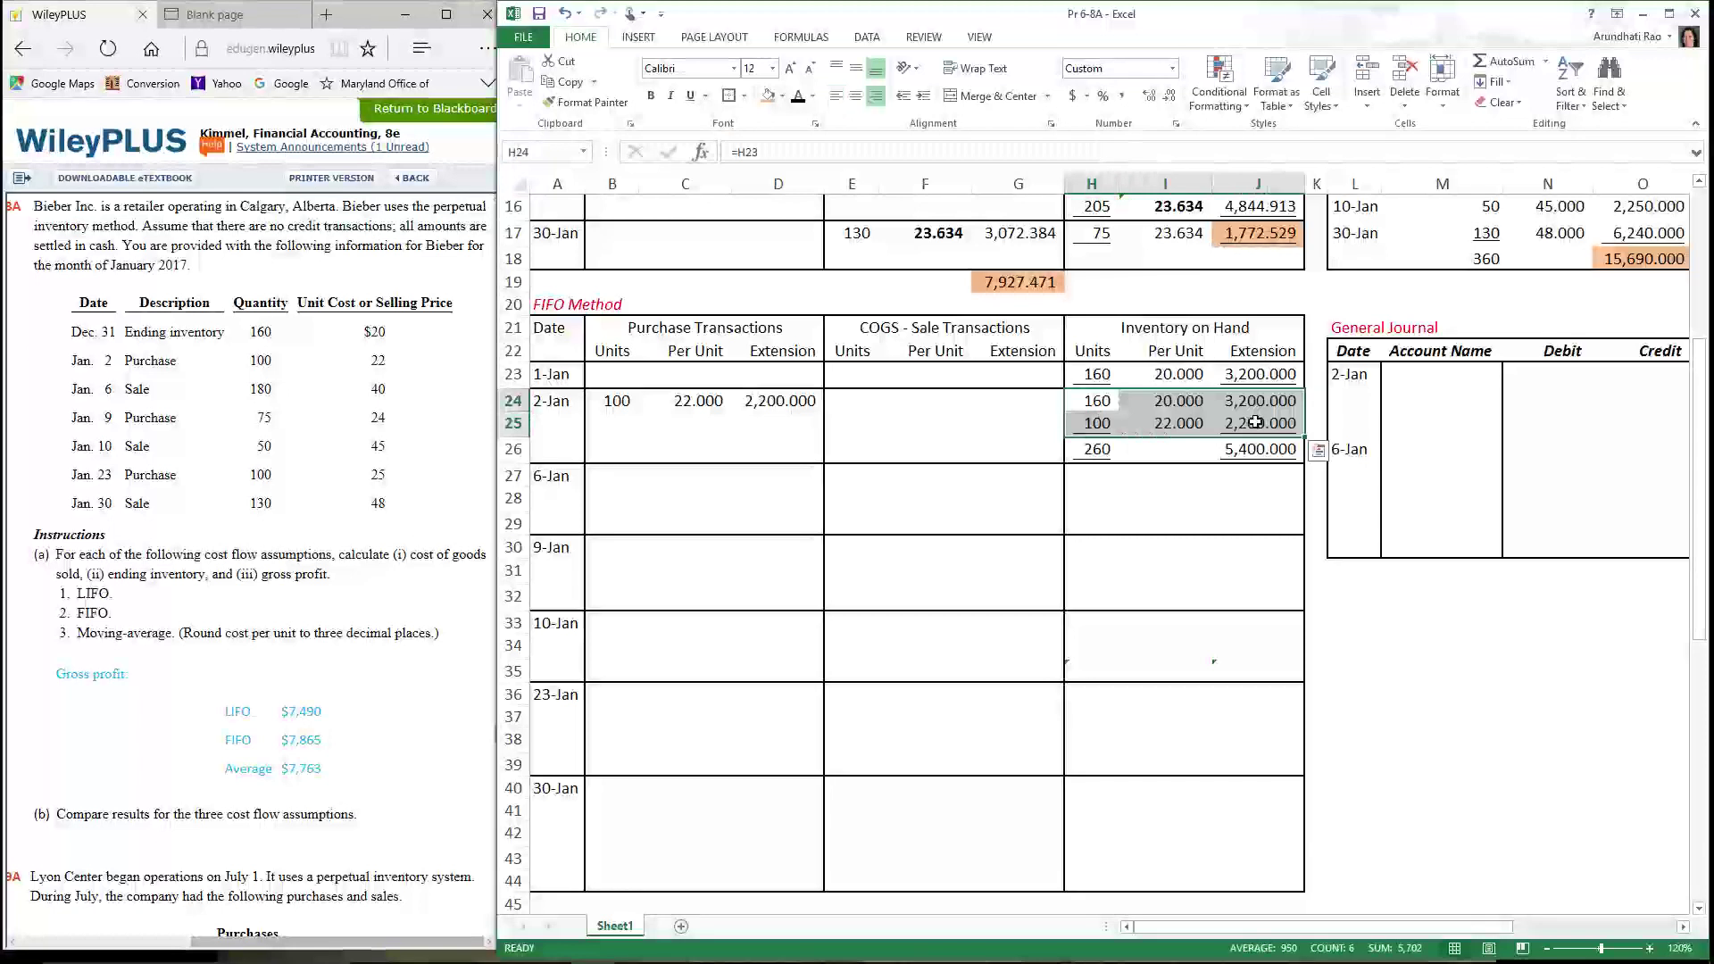
click(782, 95)
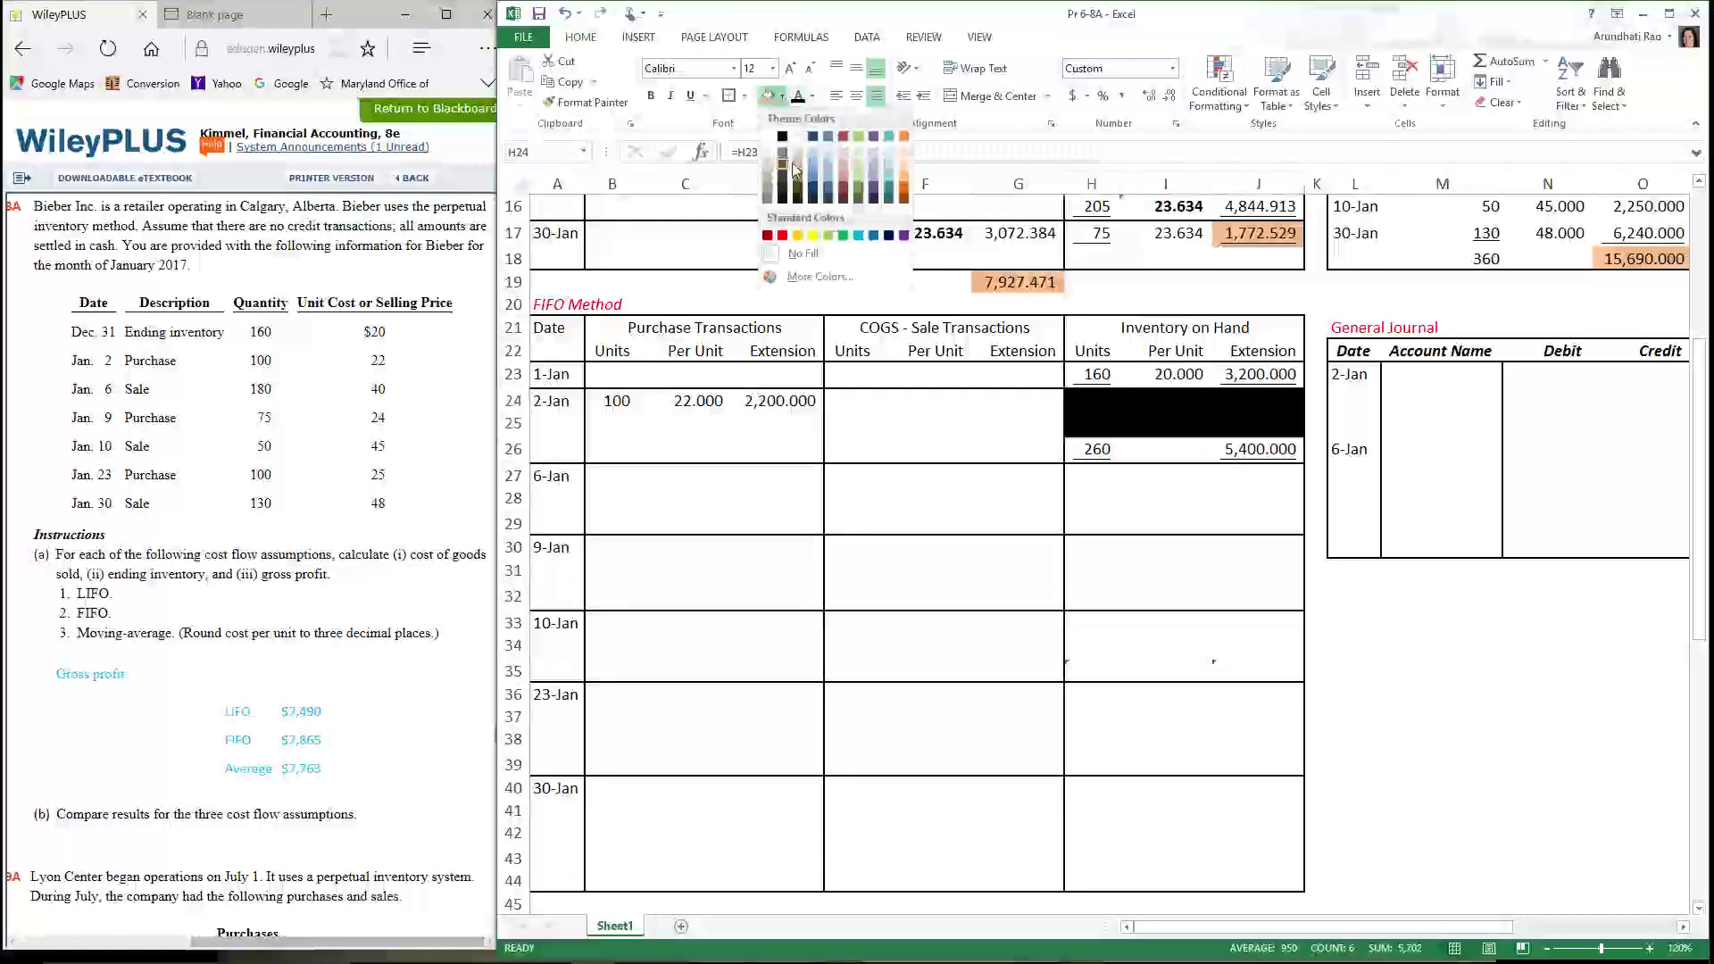
click(860, 181)
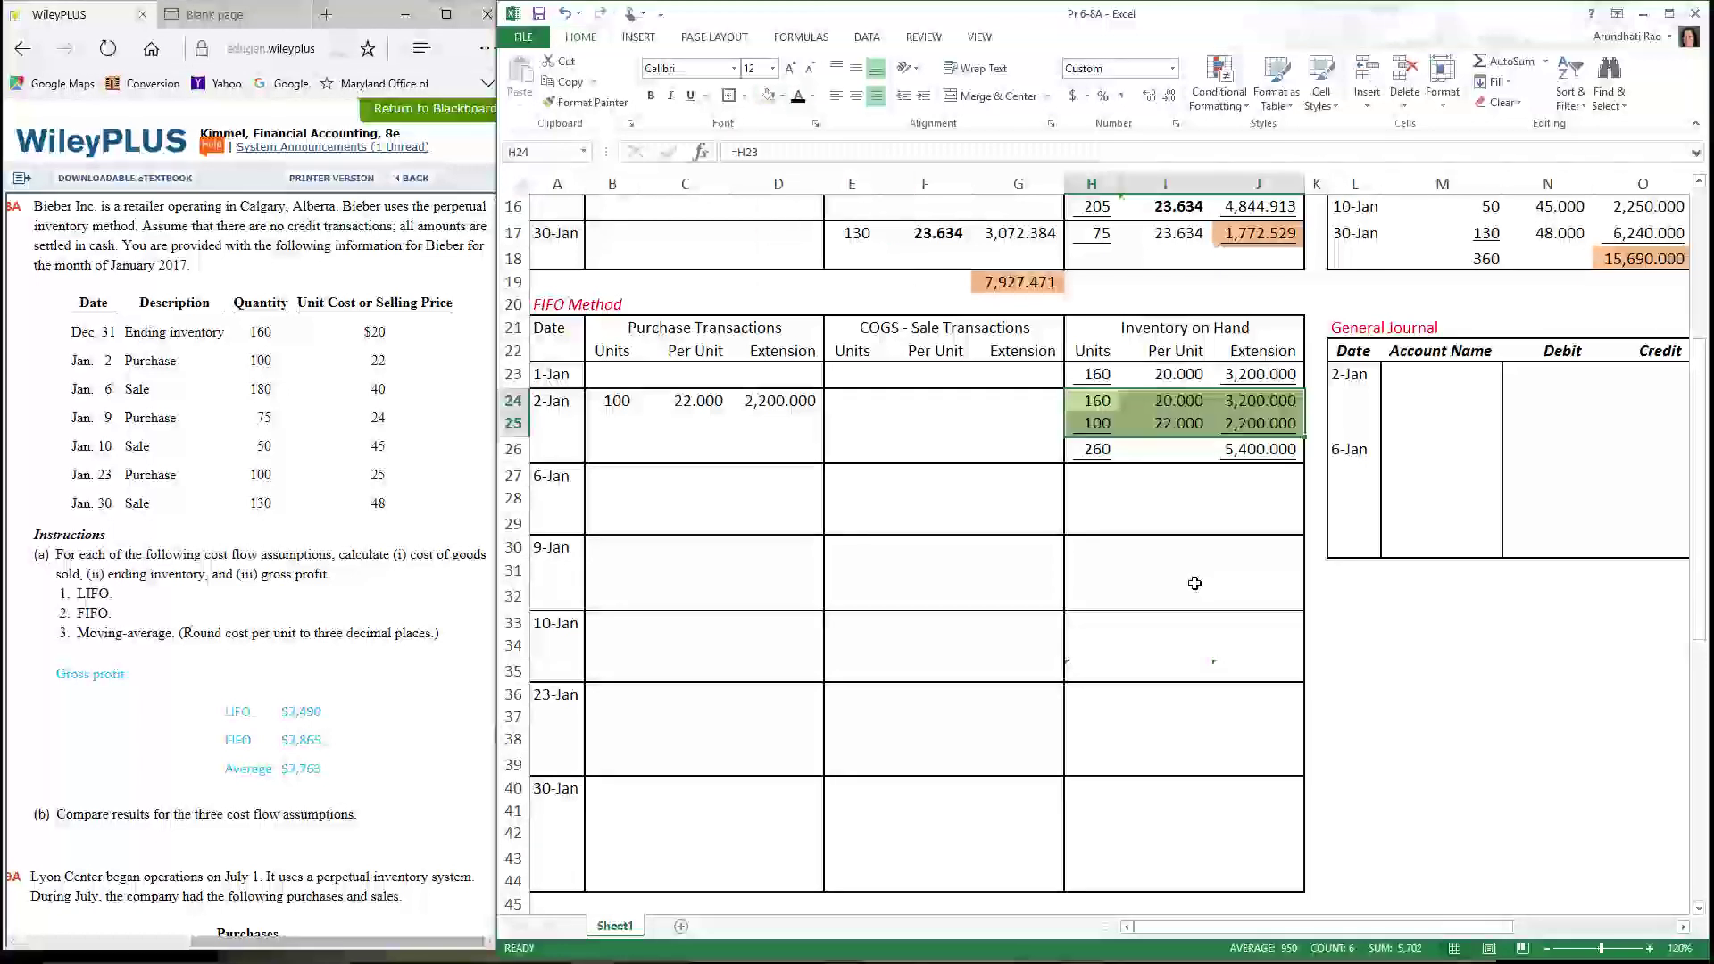
click(1343, 600)
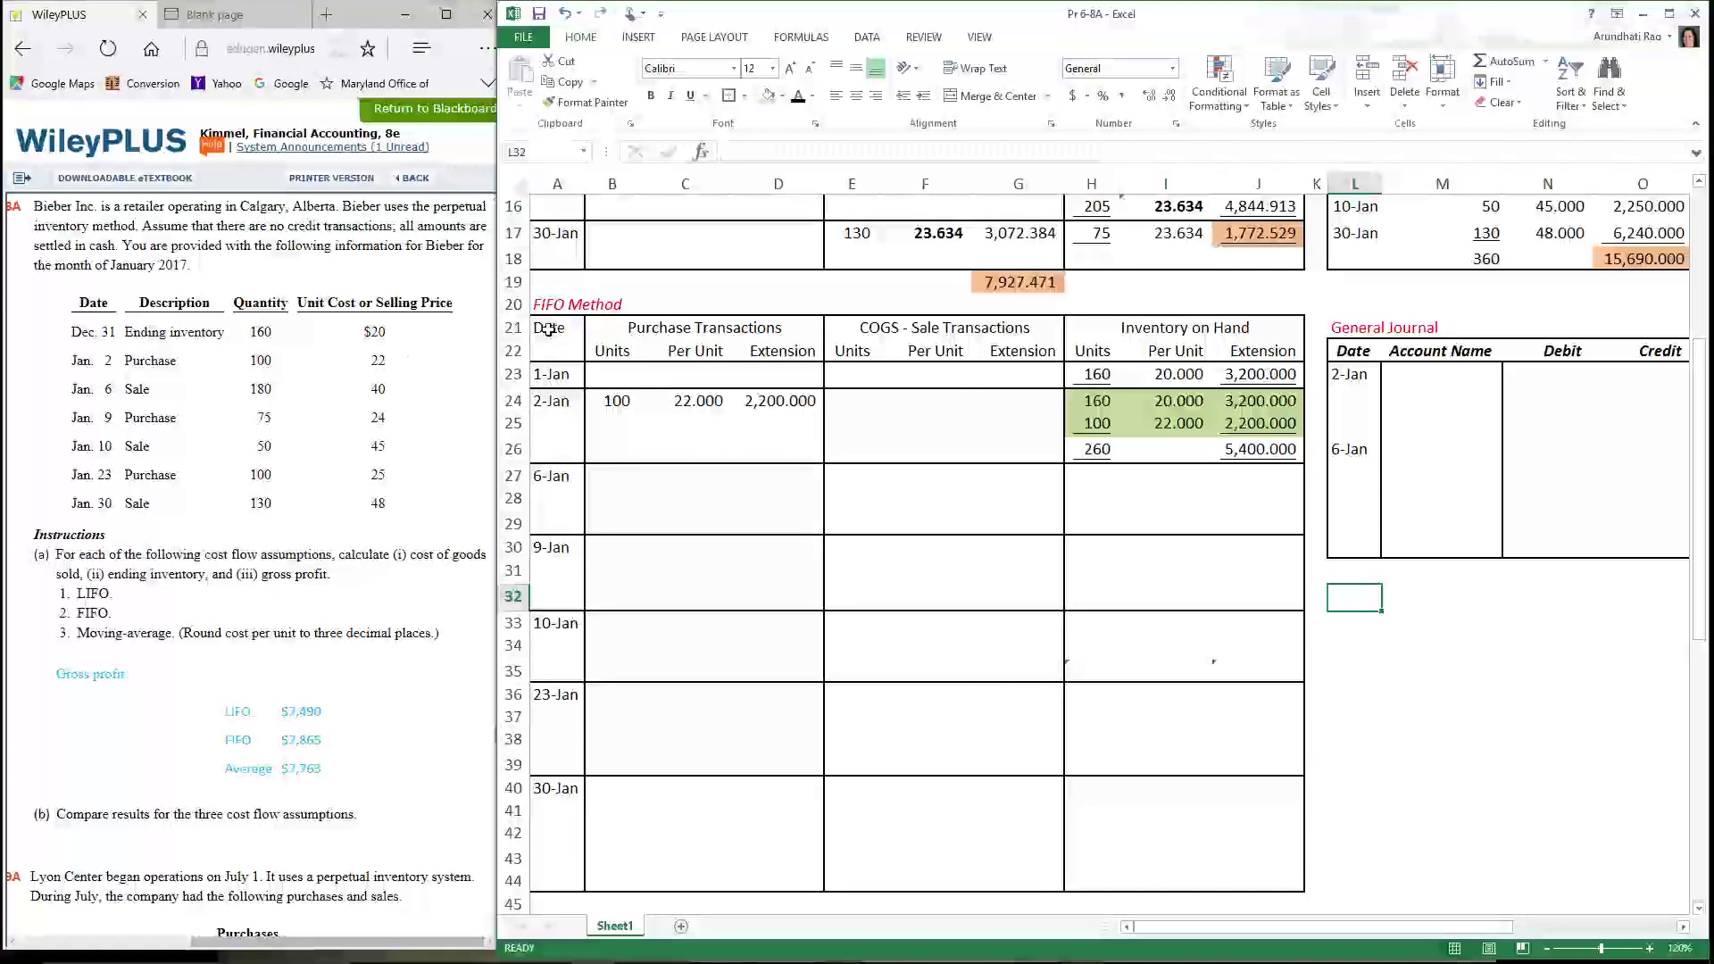
Apply the black font colour to the 6-Jan FIFO sale's total units in E29 and its first cost layer, 160 units at 20, in E27:G27
click(1107, 409)
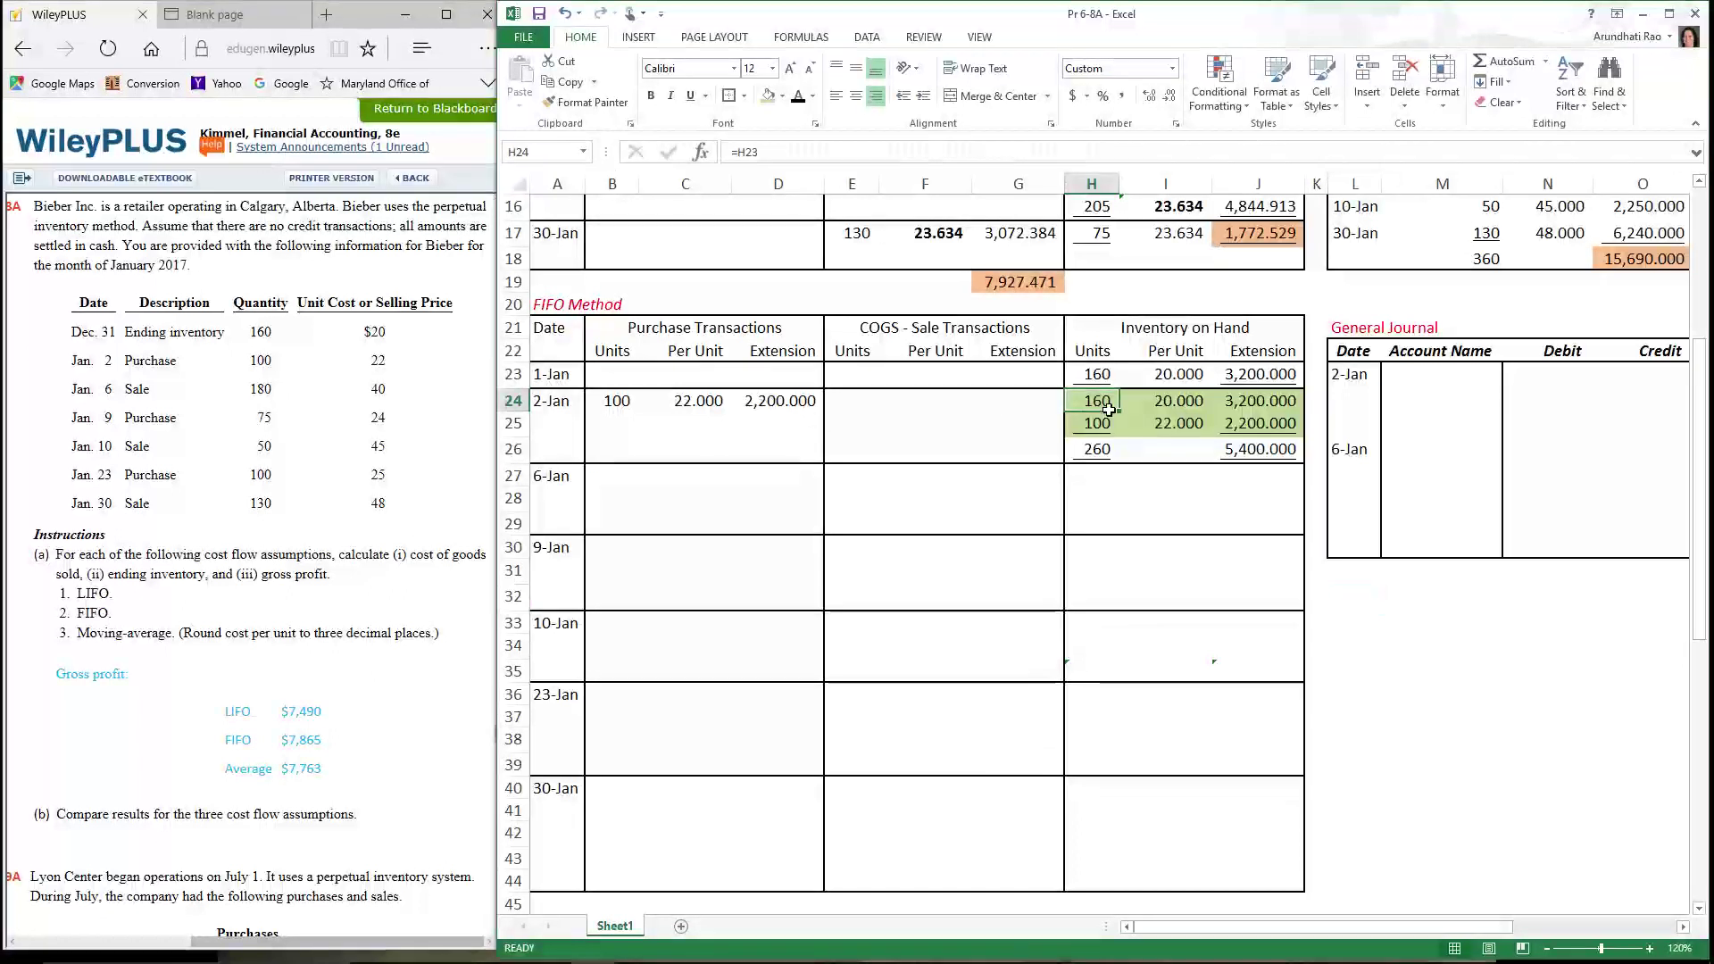
click(836, 526)
click(798, 100)
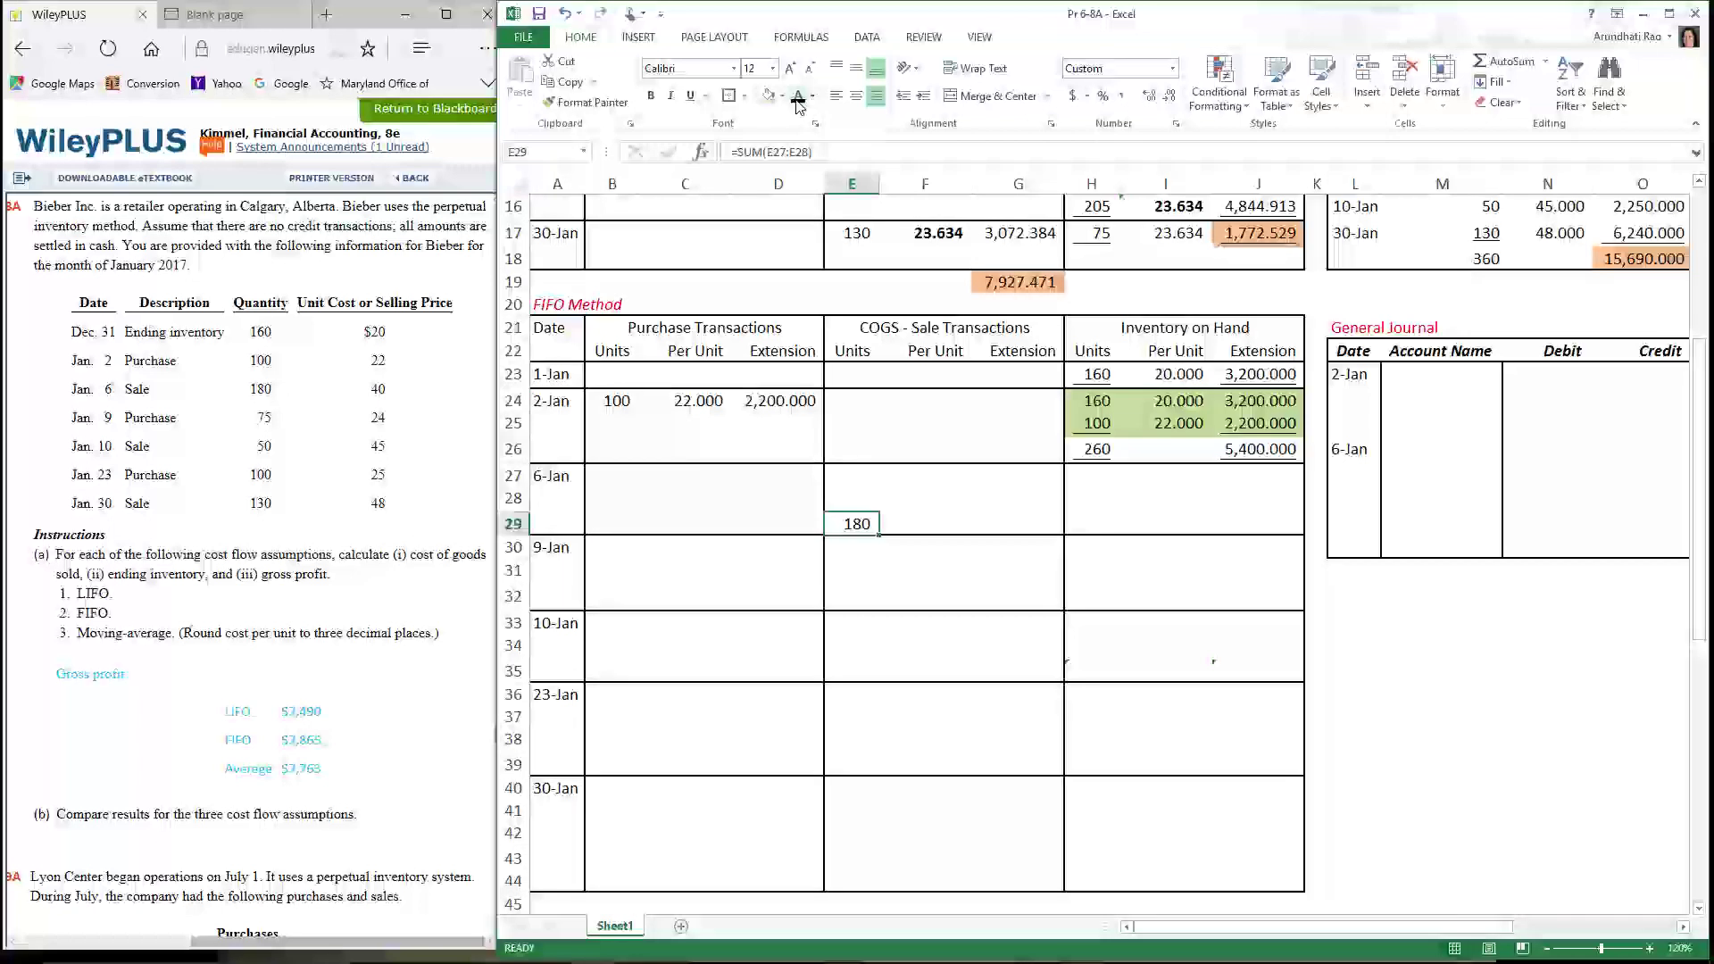
click(854, 476)
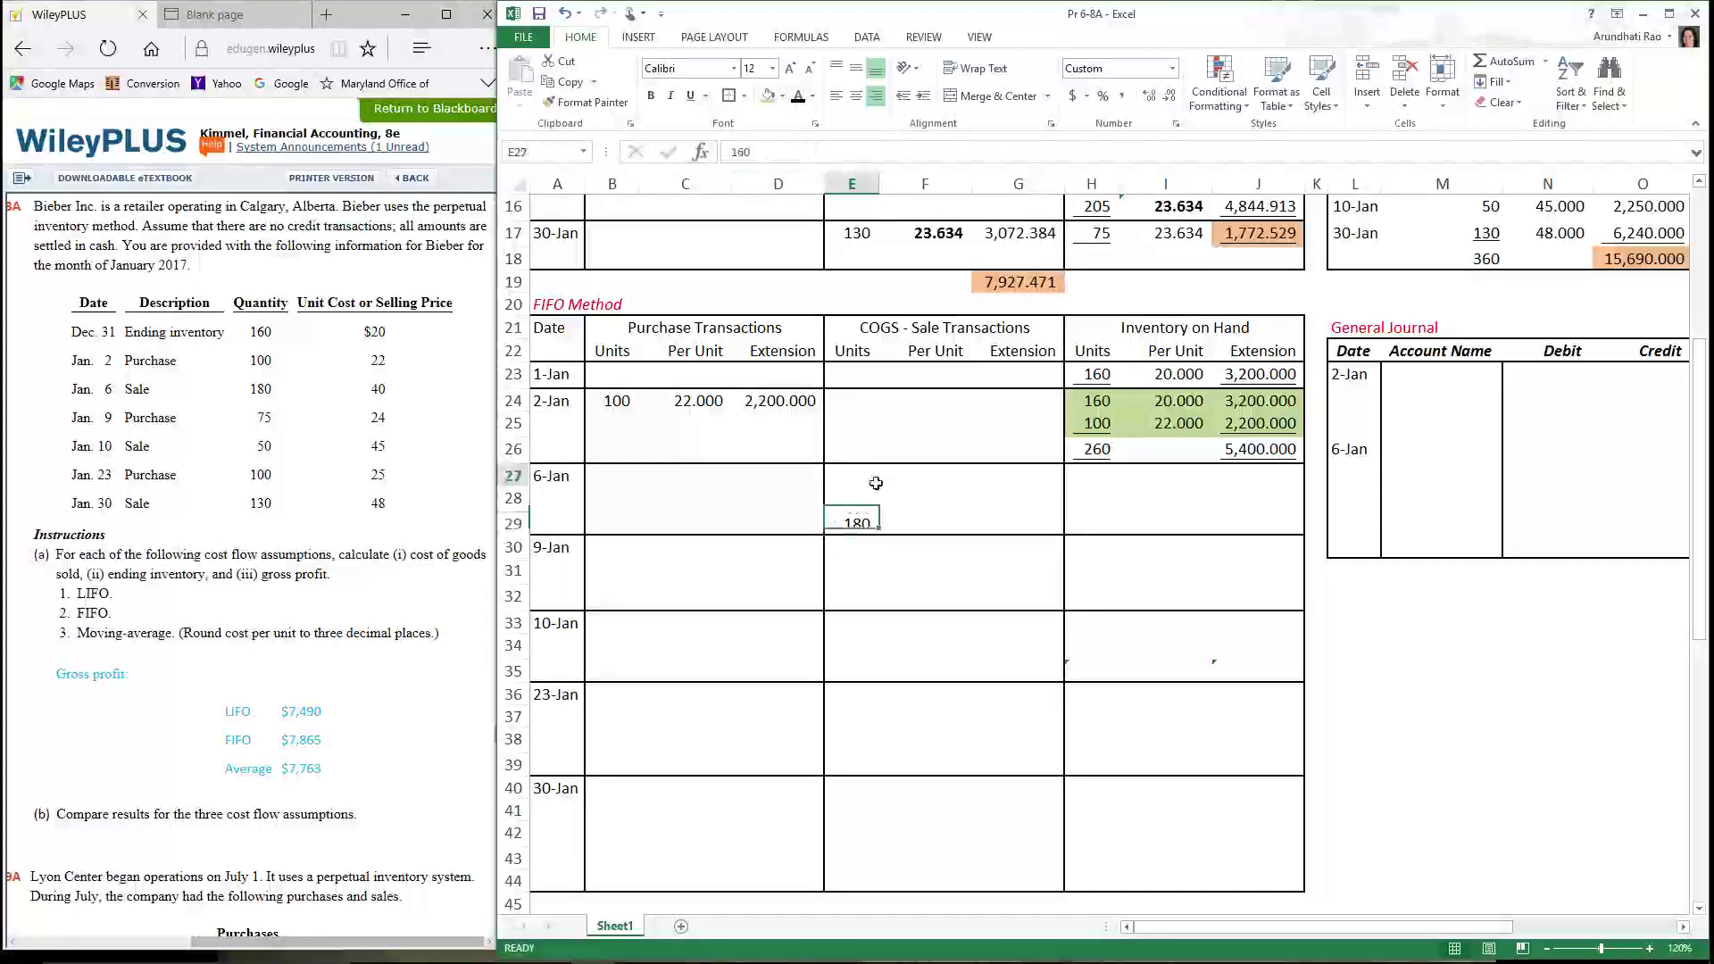
click(799, 101)
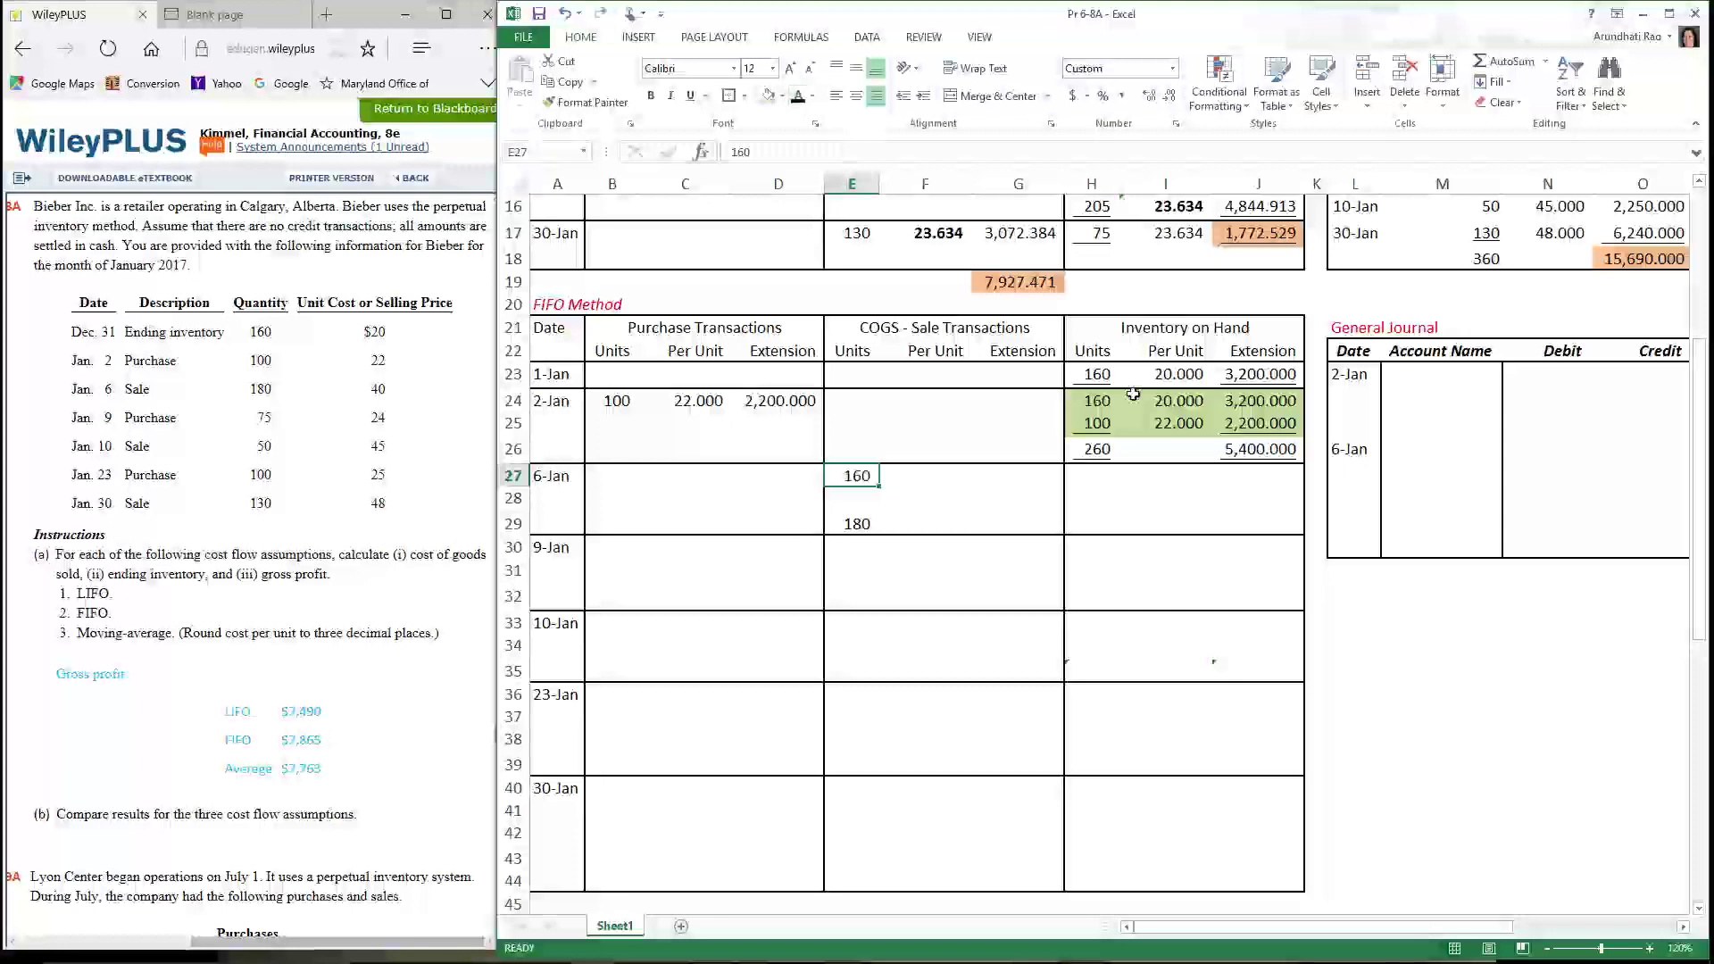
drag(937, 478, 1006, 478)
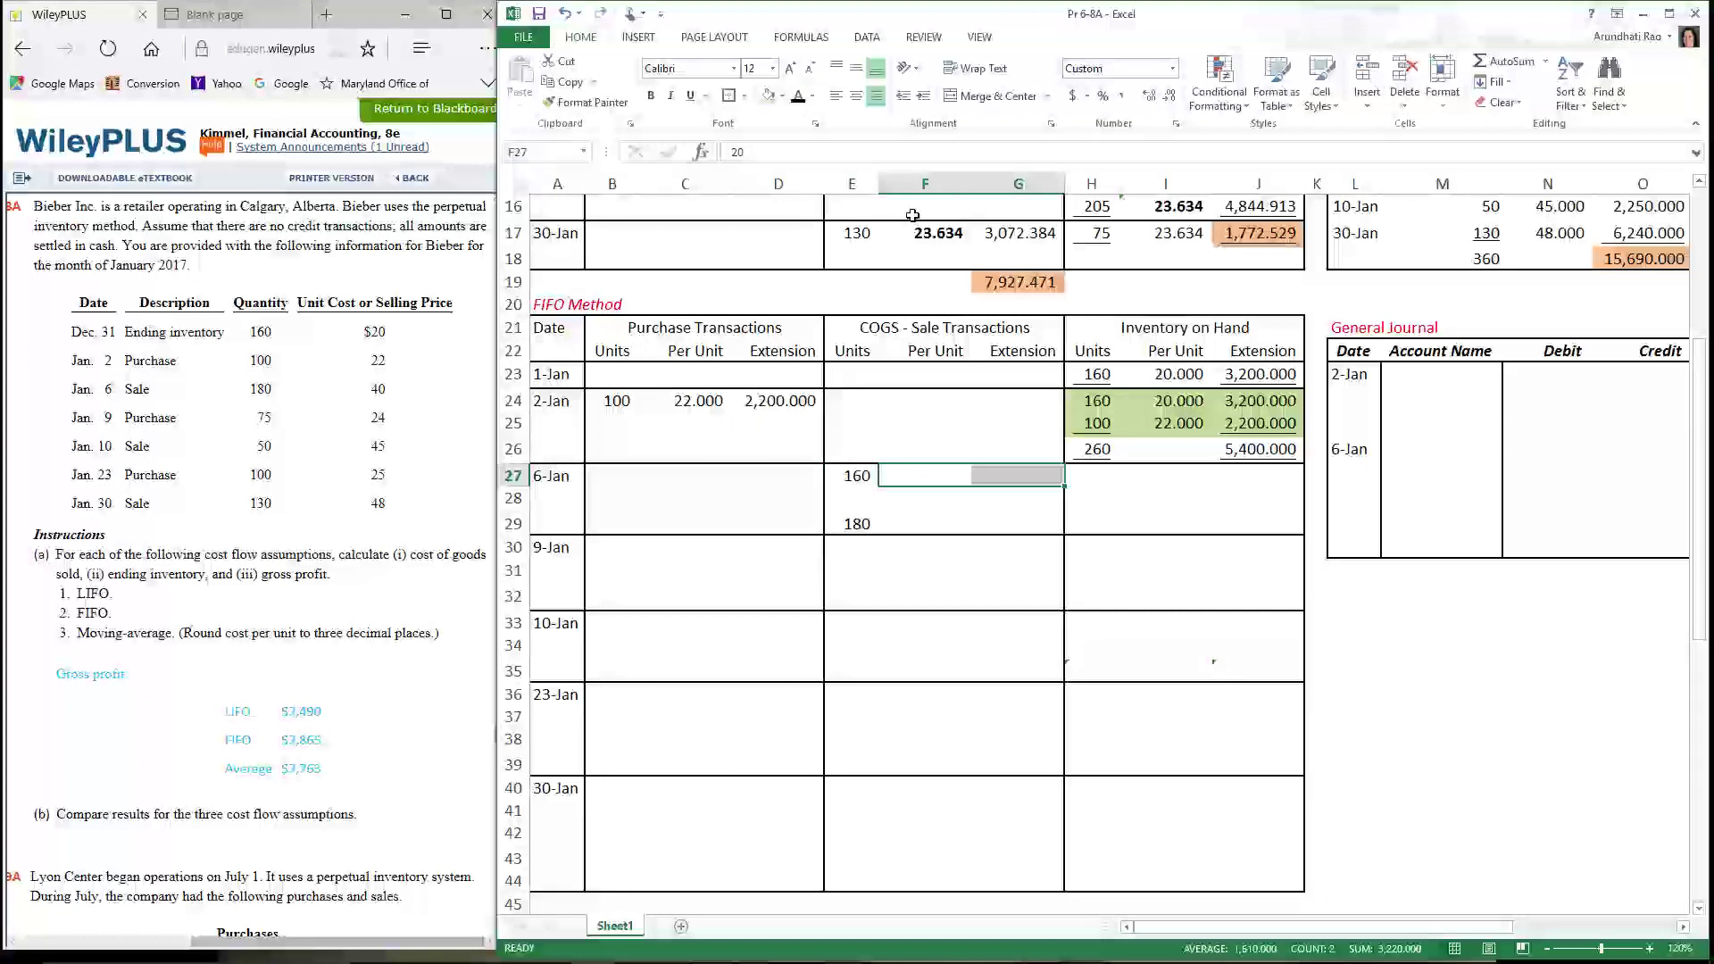
click(799, 101)
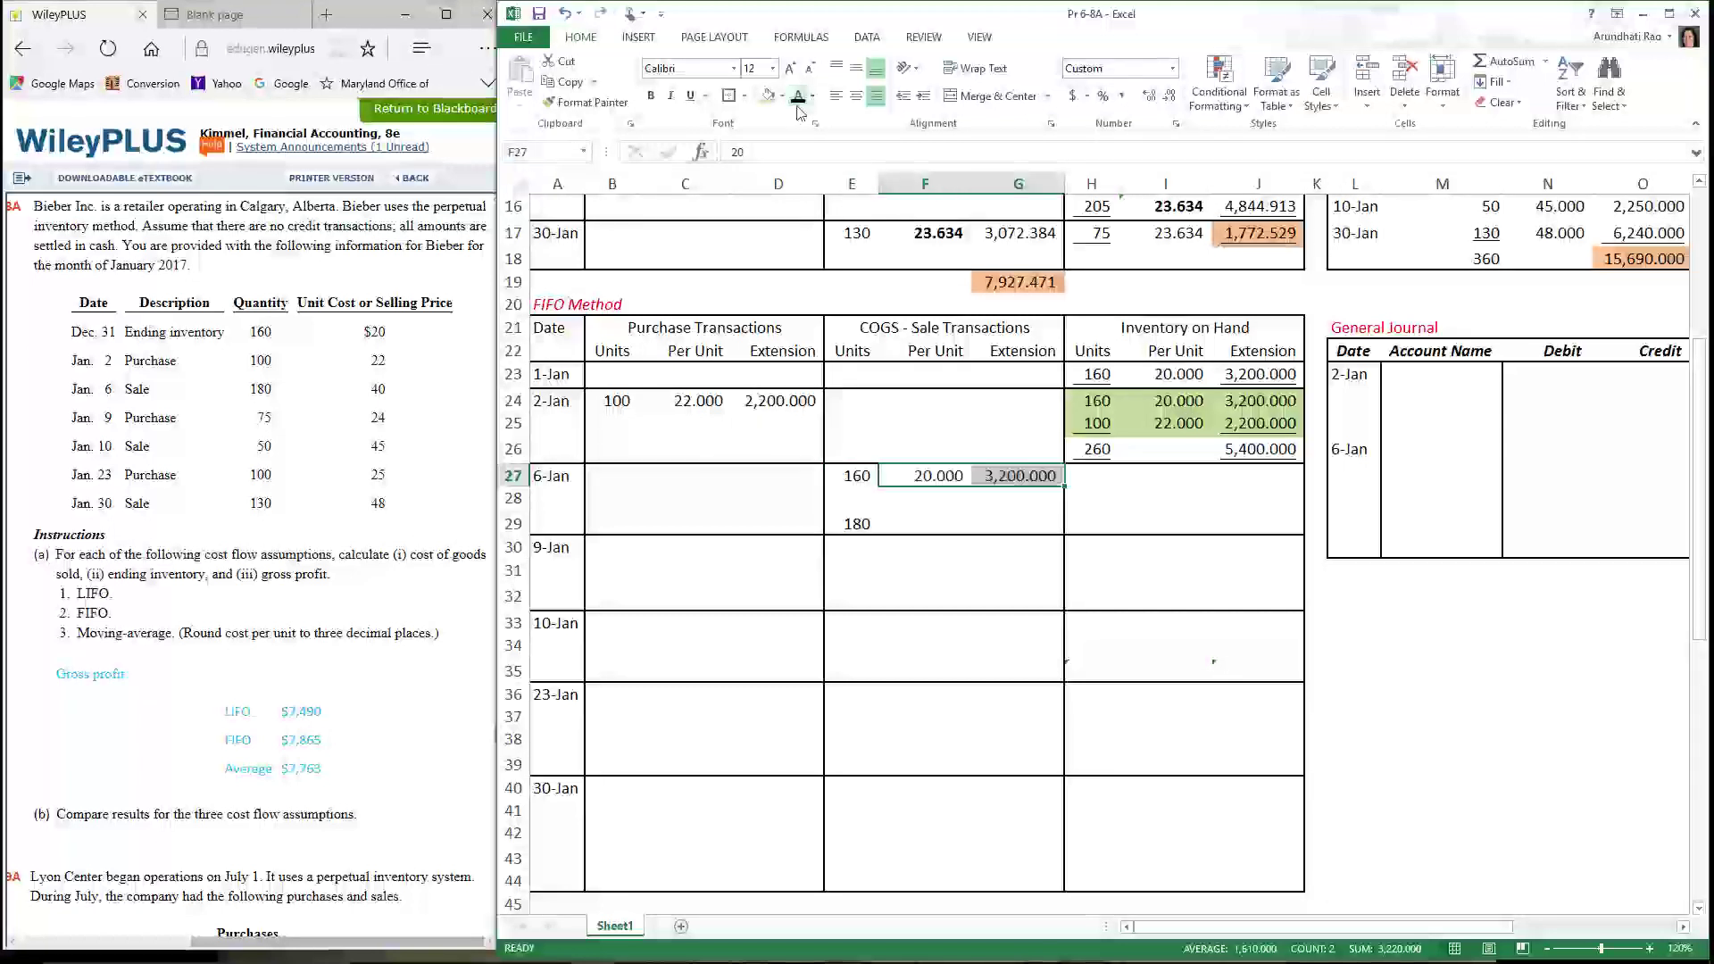
Apply the black font colour to the 6-Jan second cost layer, 20 units at 22, in E28:G28 and the COGS total in G29
click(863, 500)
click(799, 99)
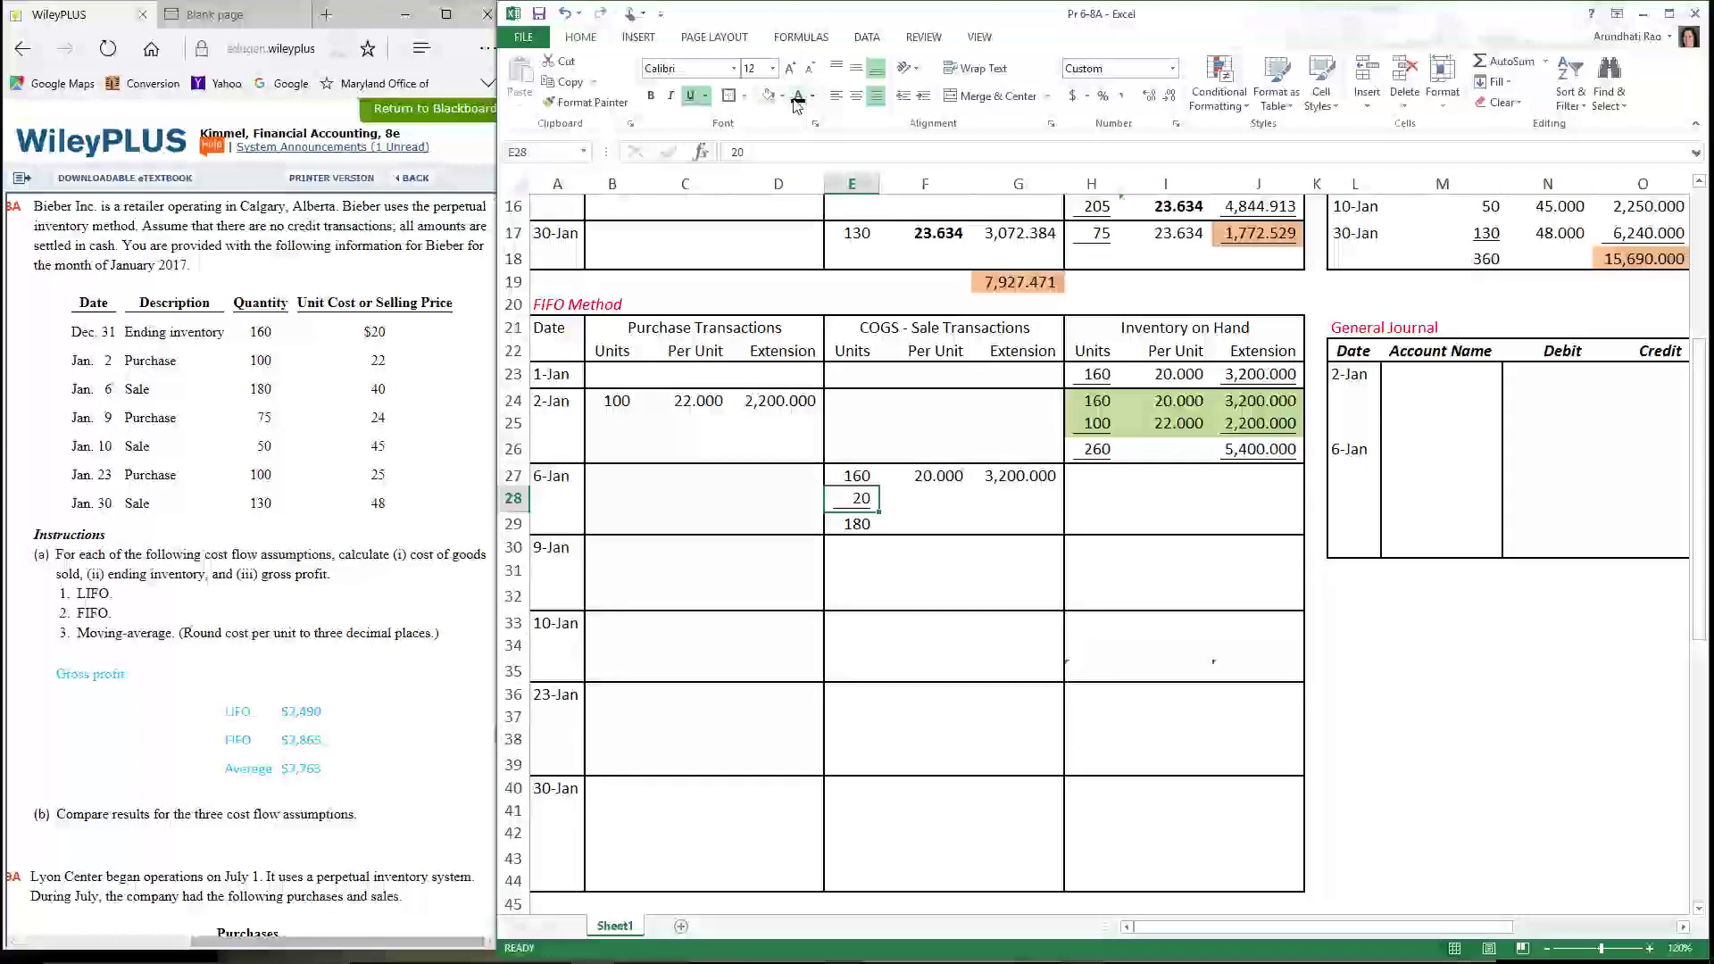
drag(928, 498, 1018, 525)
click(799, 96)
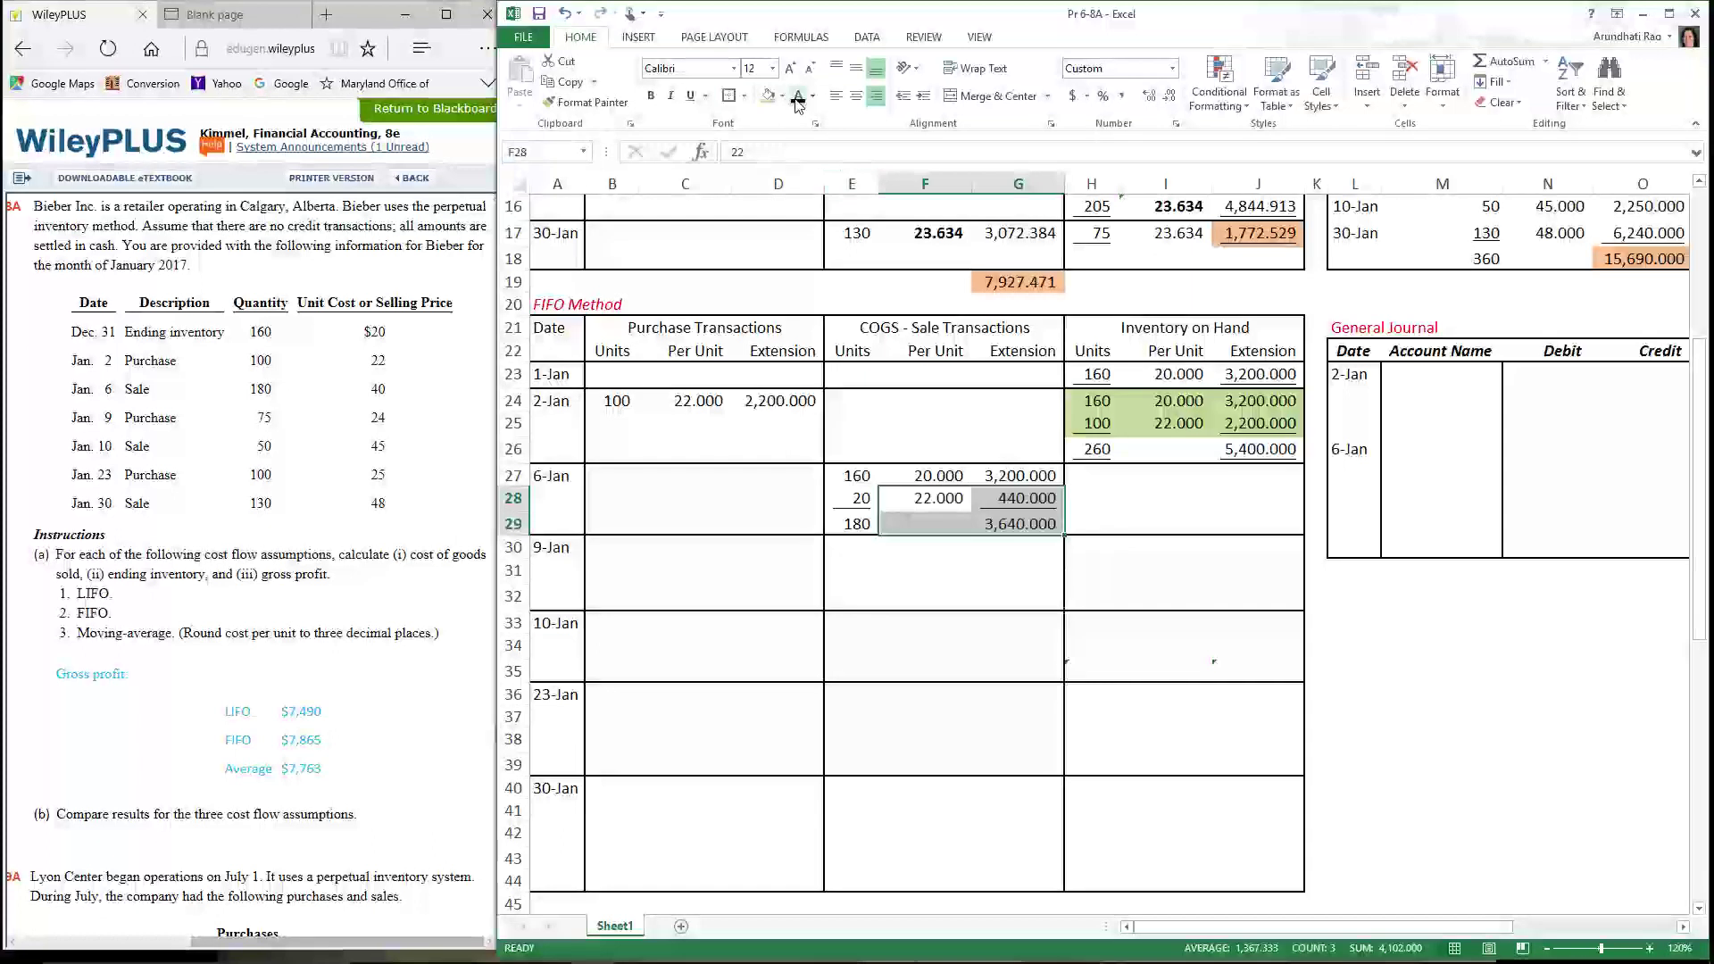
click(1340, 655)
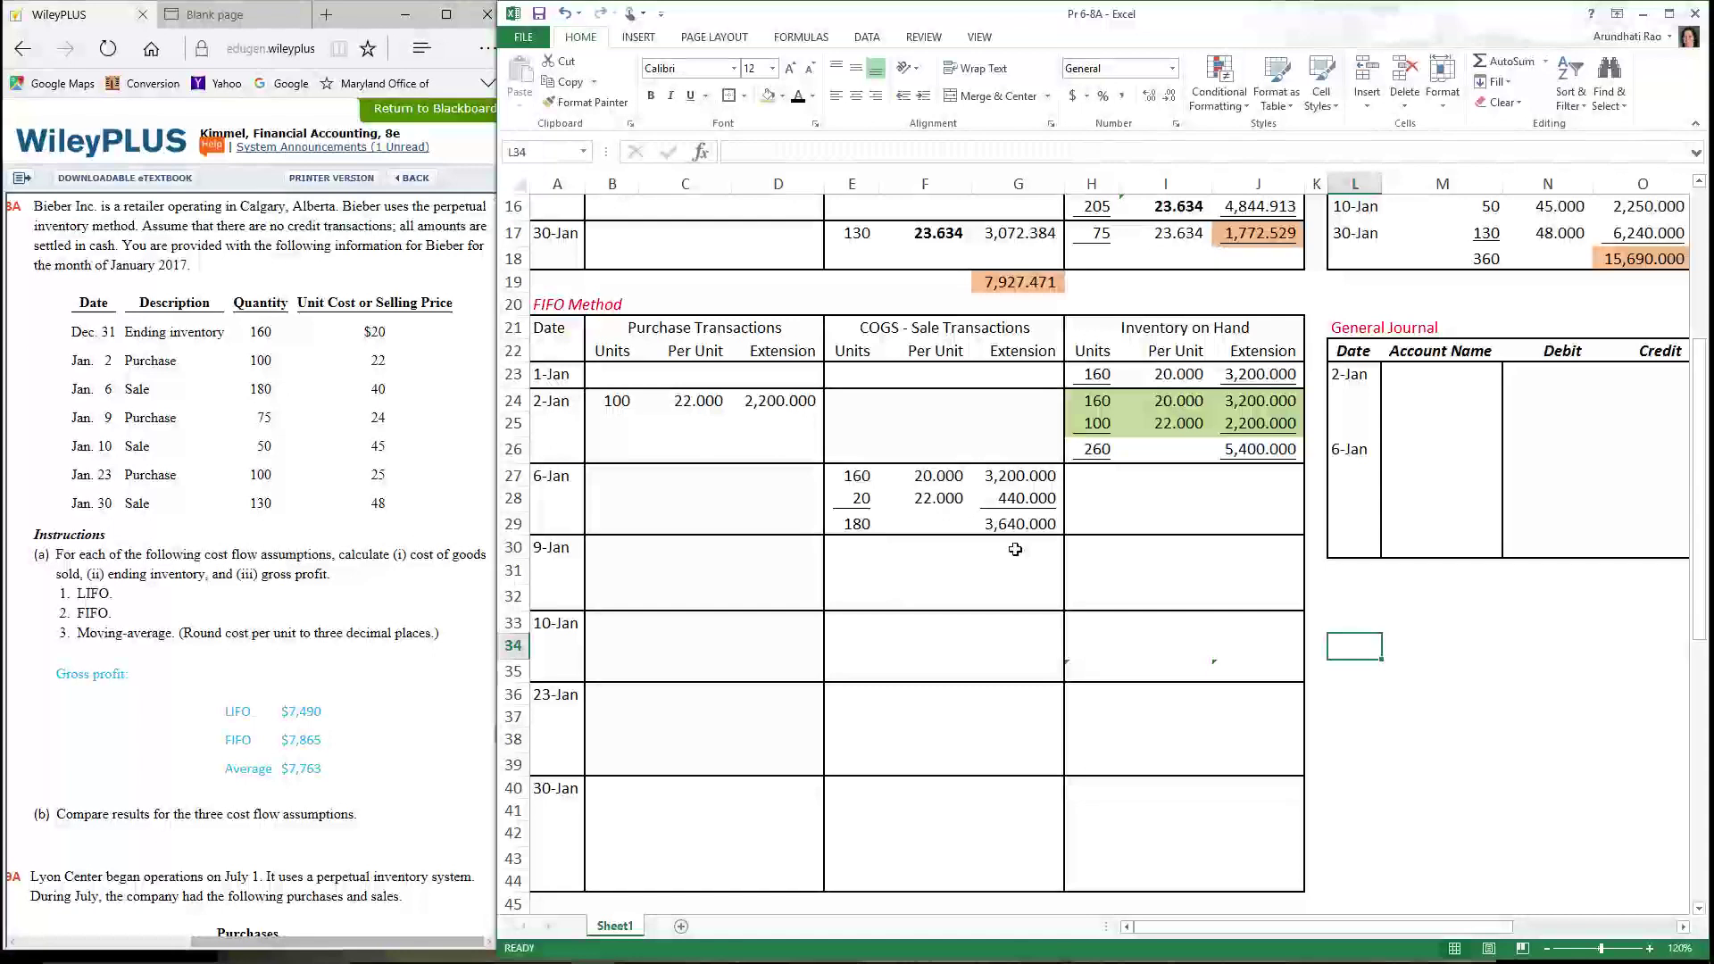
Compare the 2-Jan layers with the units sold, and apply the black font colour to the 6-Jan FIFO inventory on hand in H27:J29
click(1103, 410)
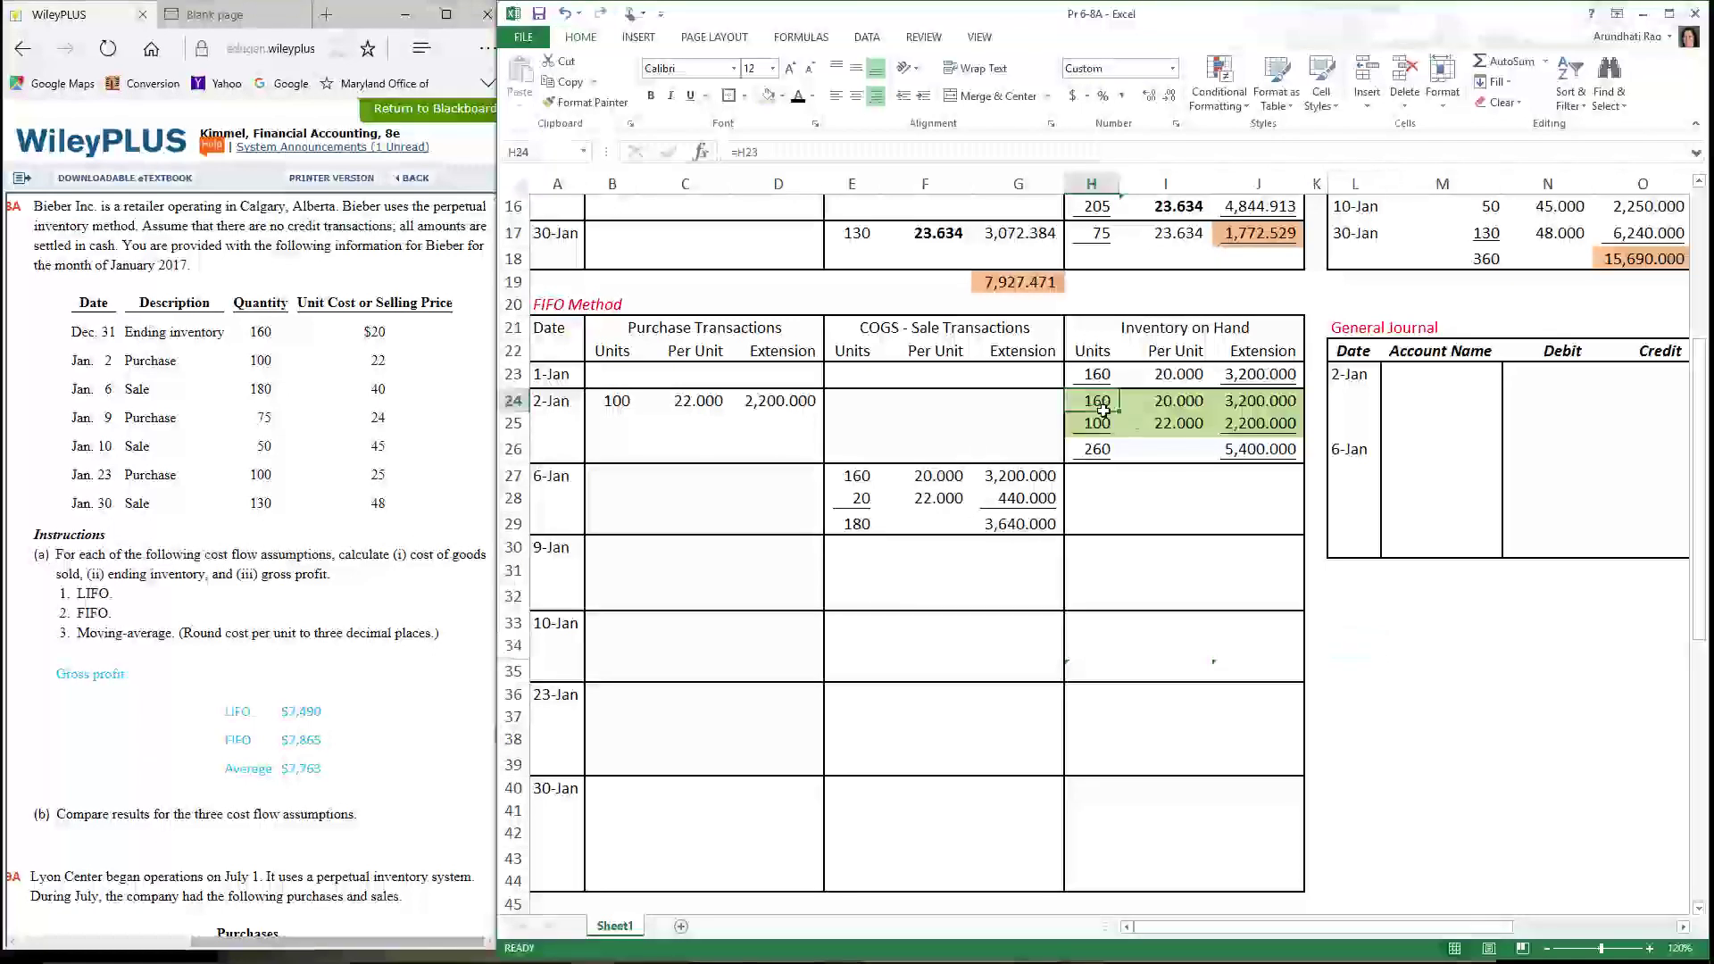
click(1103, 427)
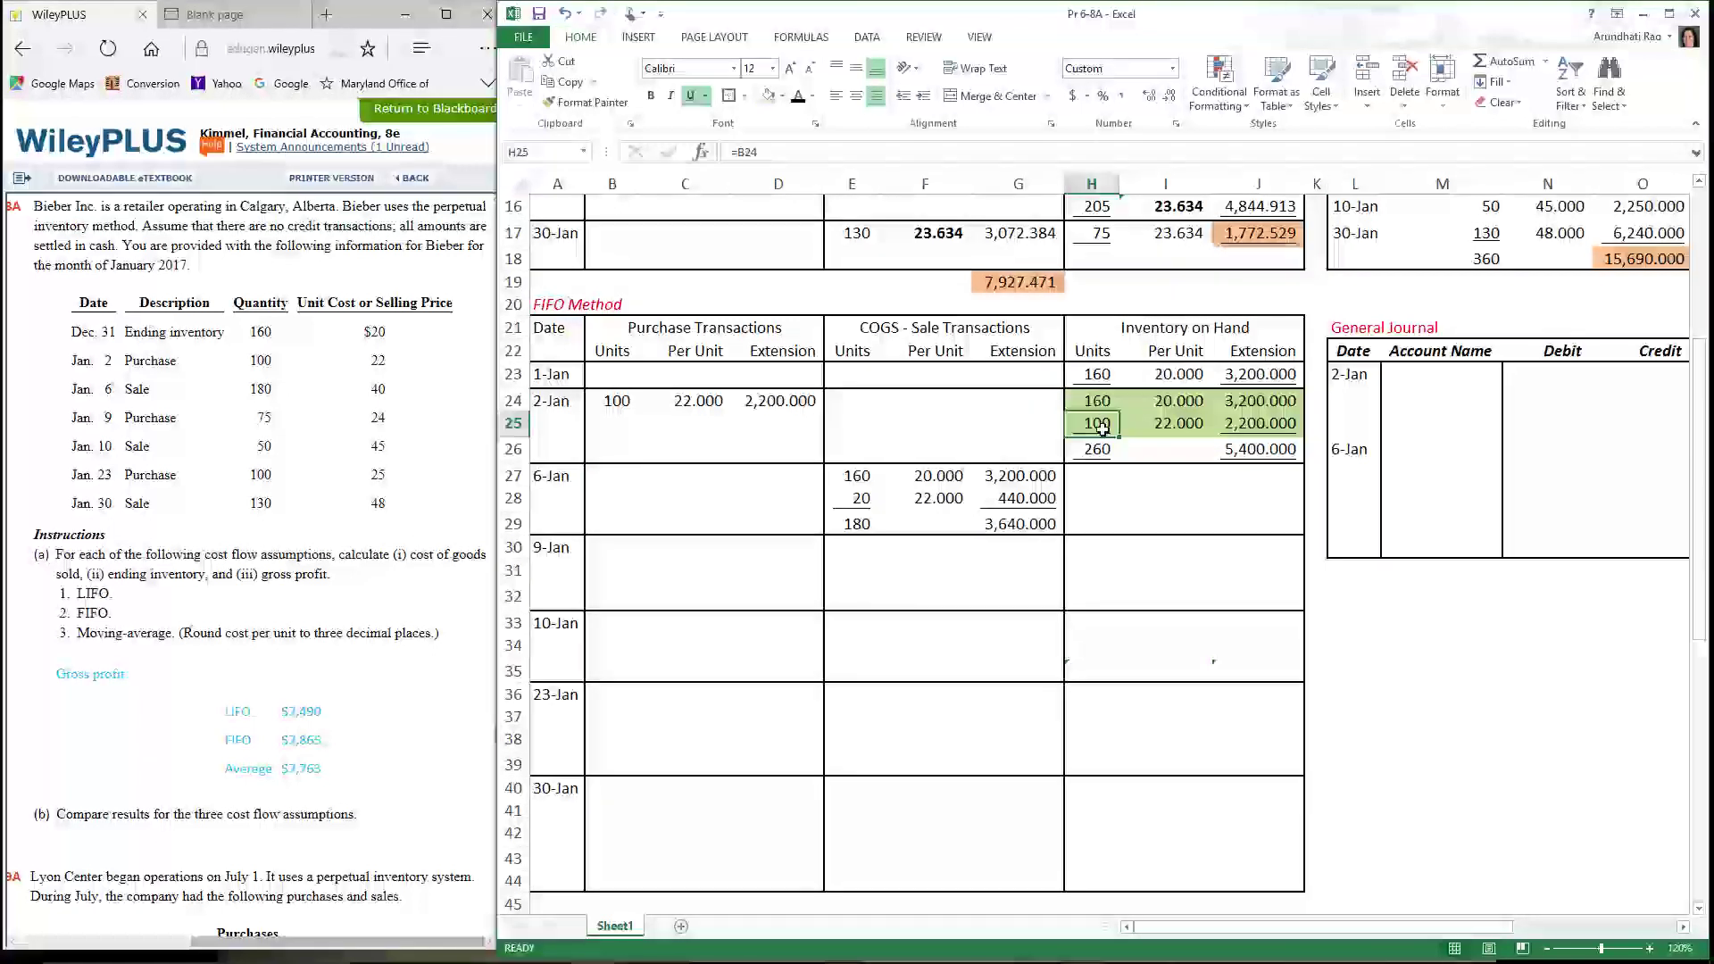
drag(859, 476, 858, 500)
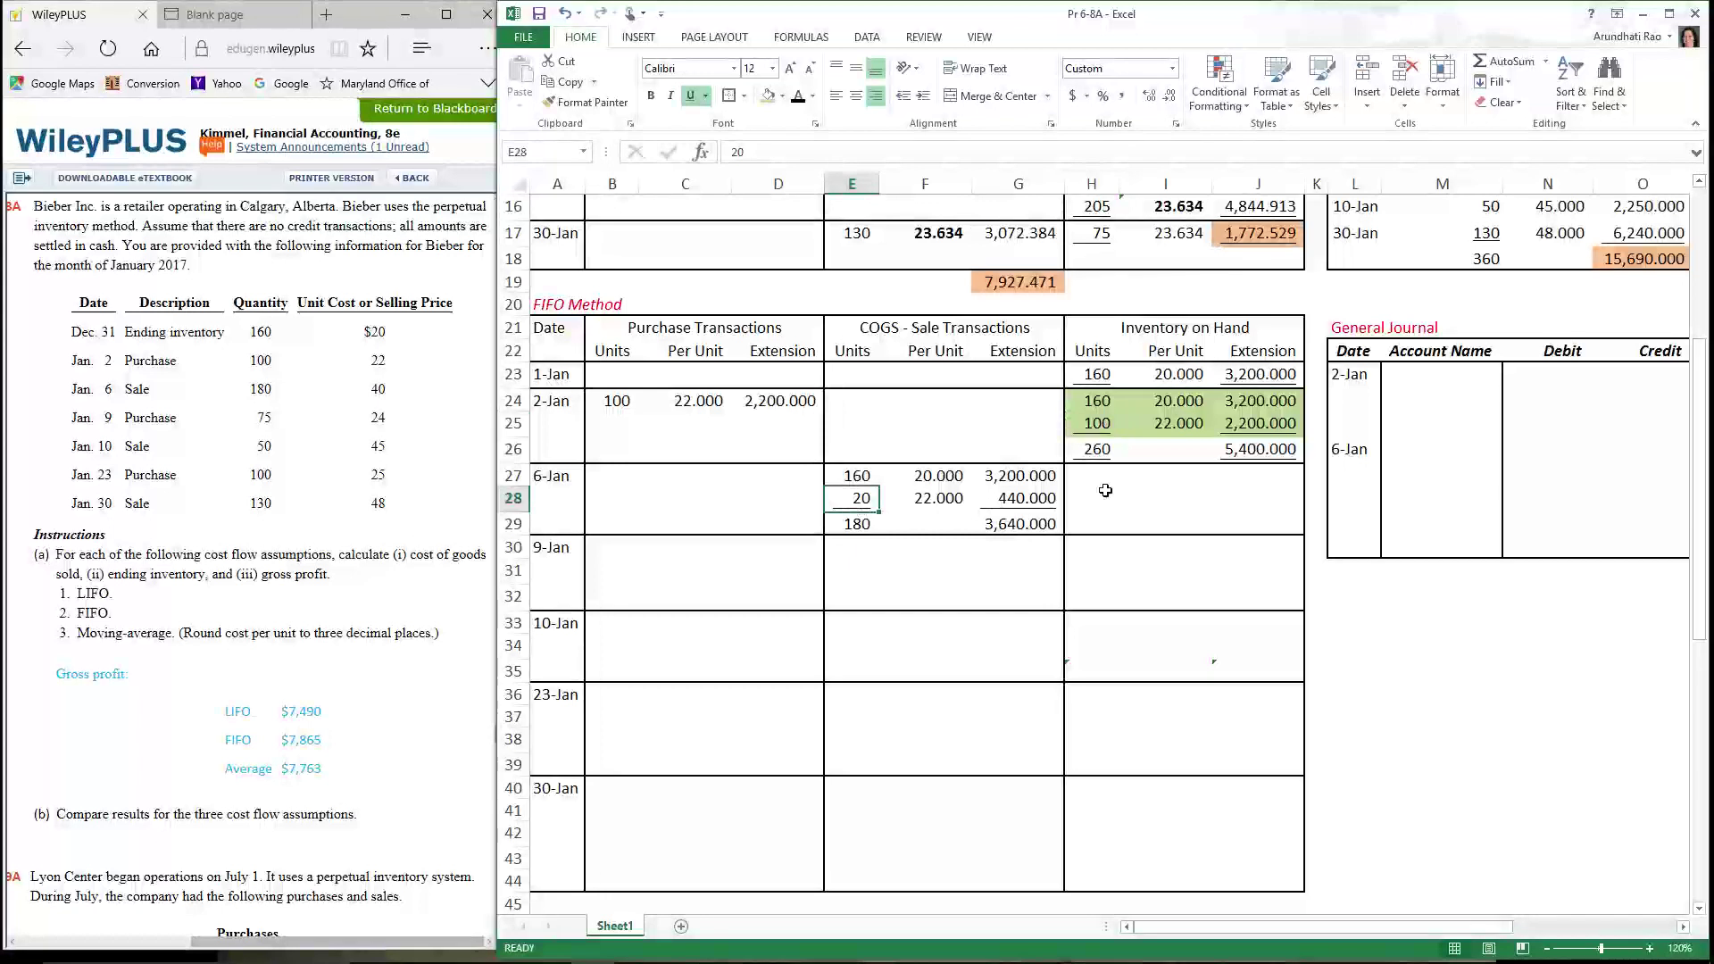
drag(1103, 475, 1254, 524)
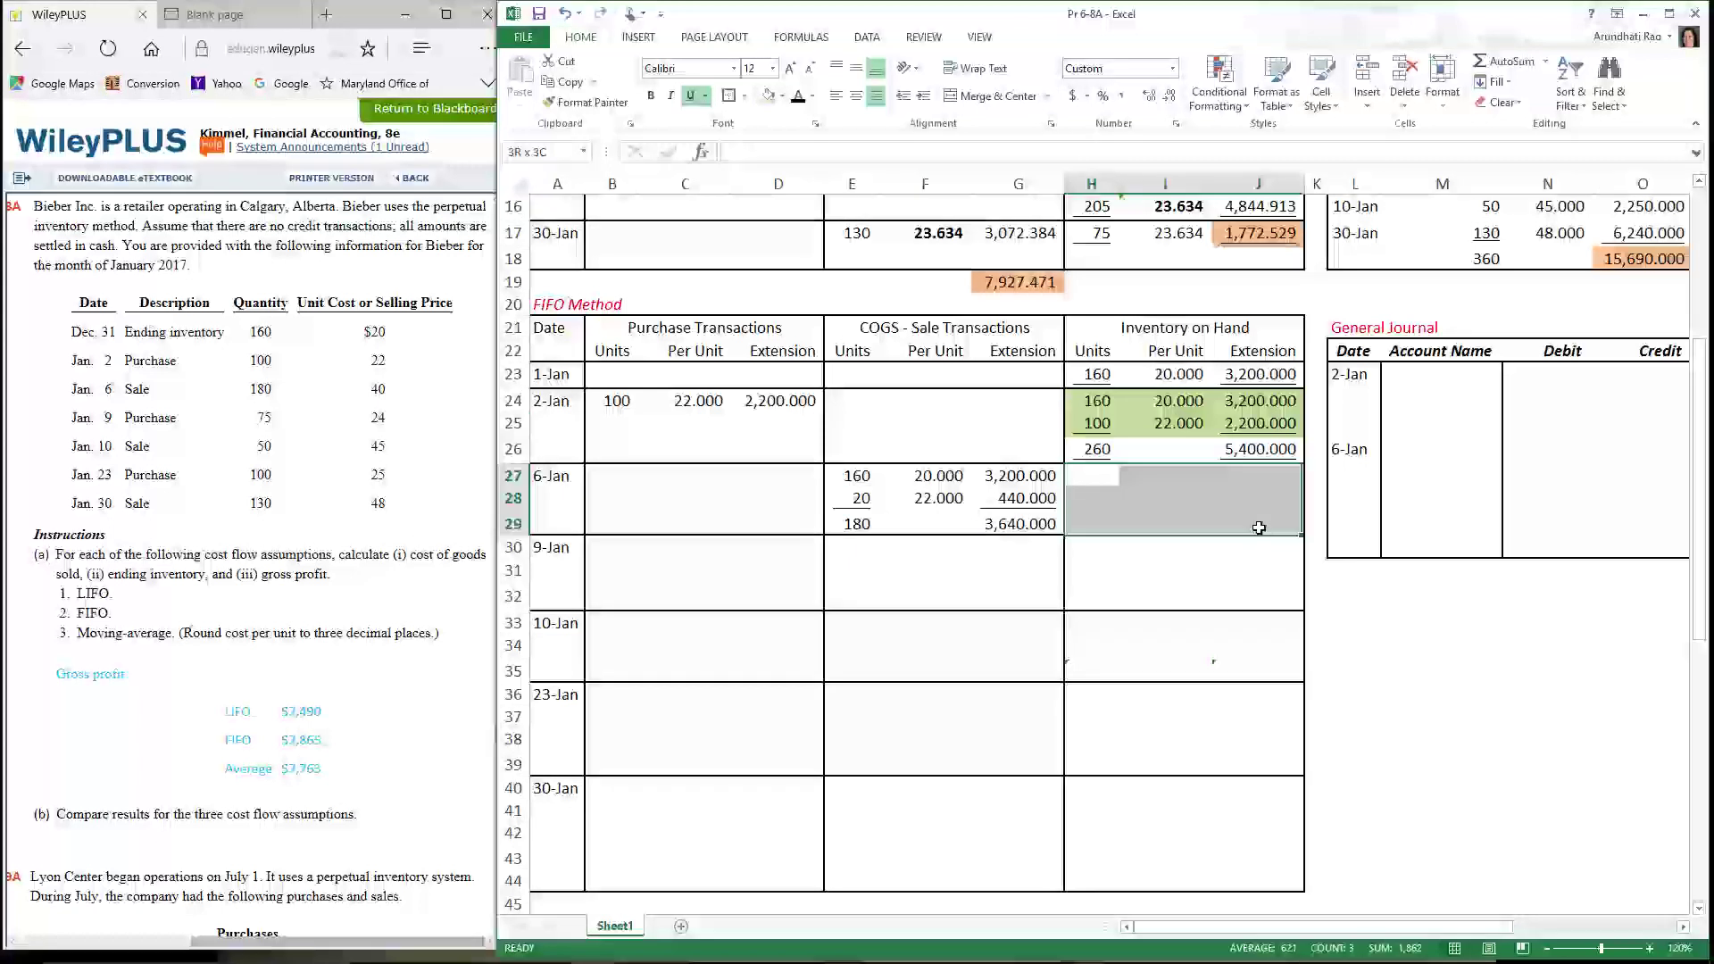
click(799, 102)
Check the 6-Jan remaining units, unit cost and extension in H28:J28 against the 2-Jan balance in J26 less the COGS in G29
click(1125, 505)
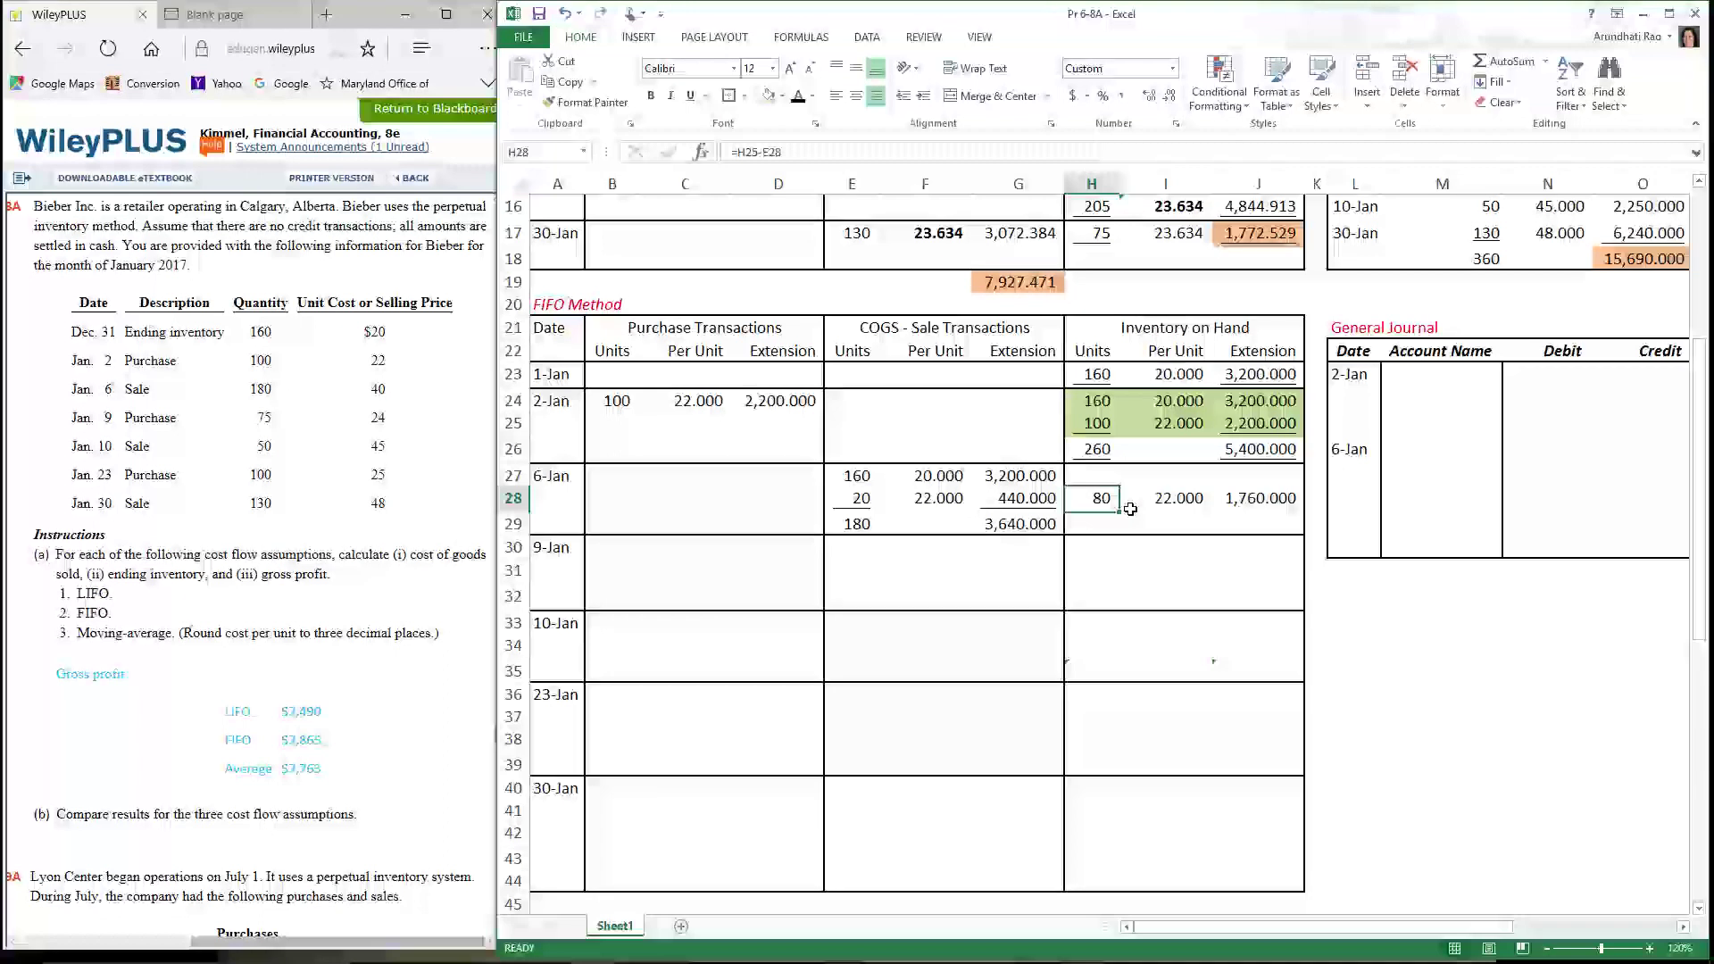
click(1180, 507)
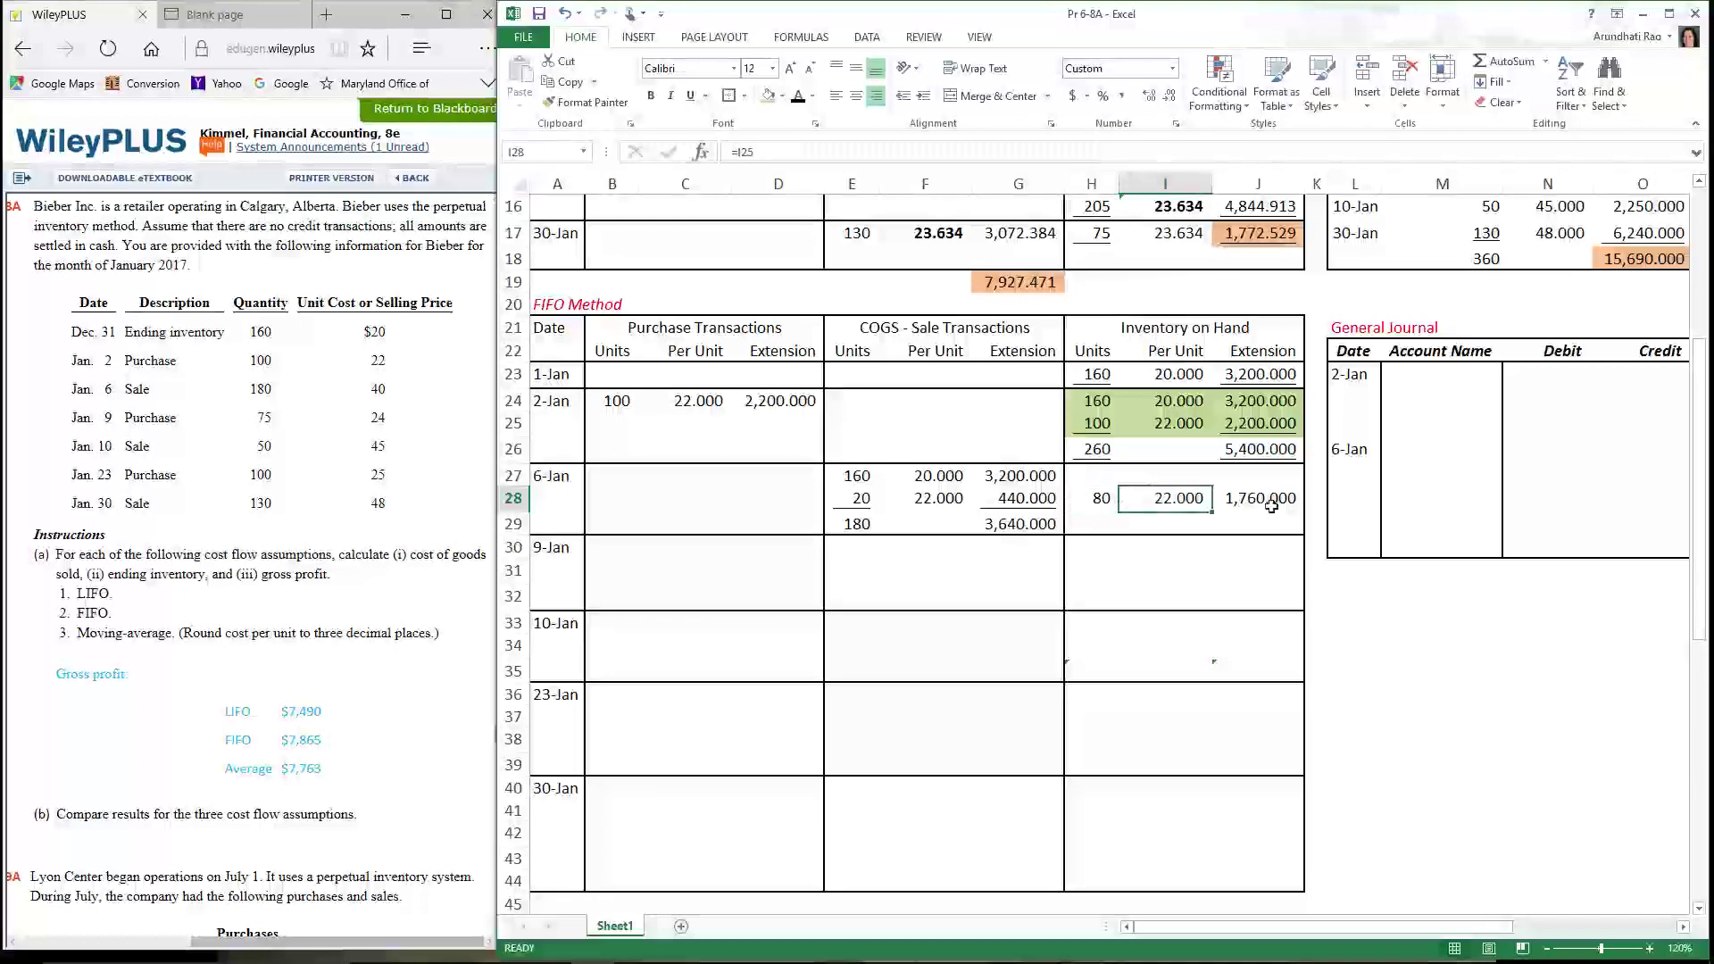
key(Right)
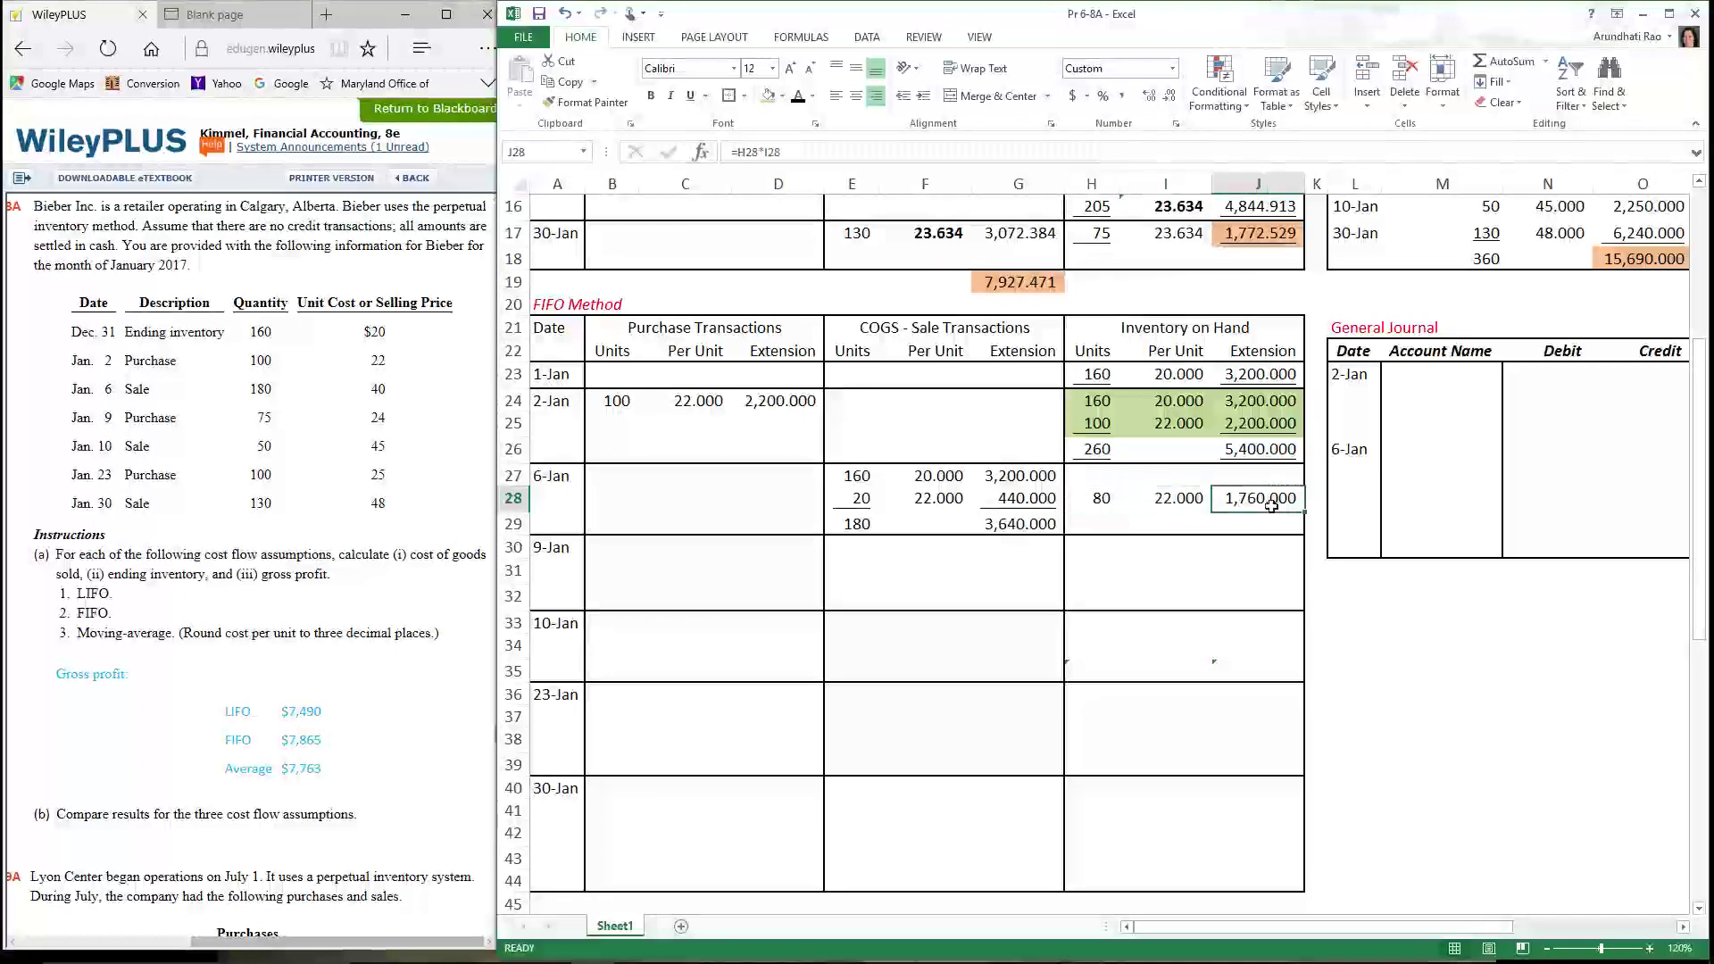
click(1267, 451)
click(1018, 525)
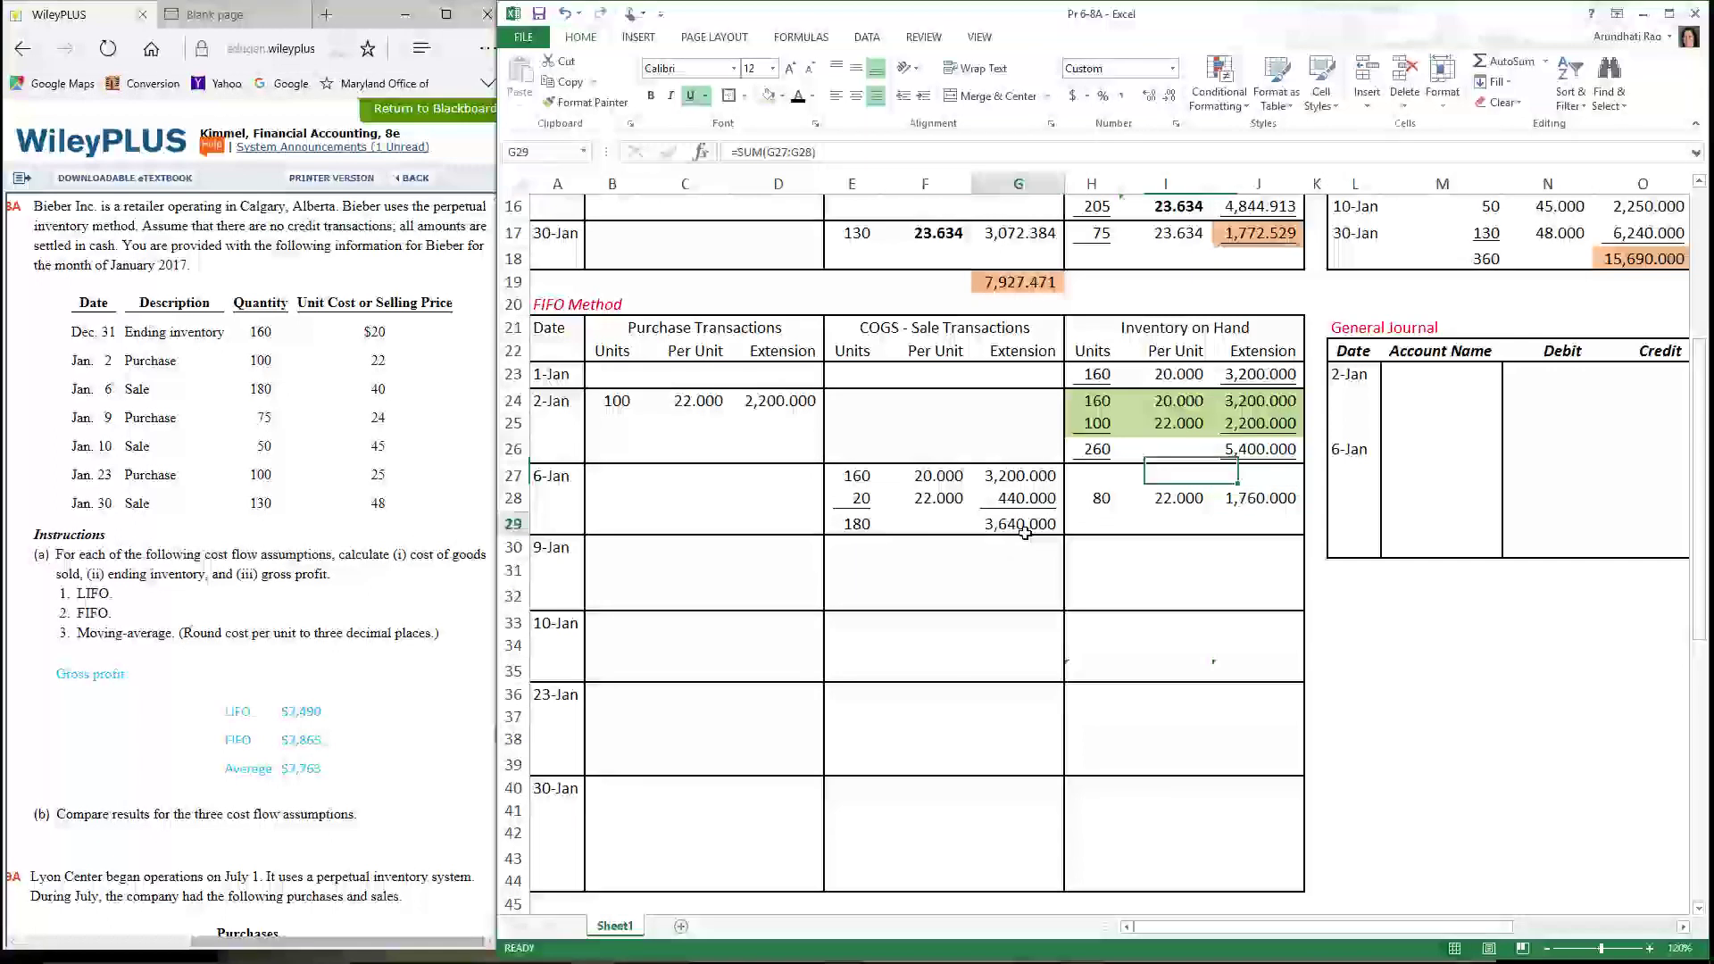
click(1243, 502)
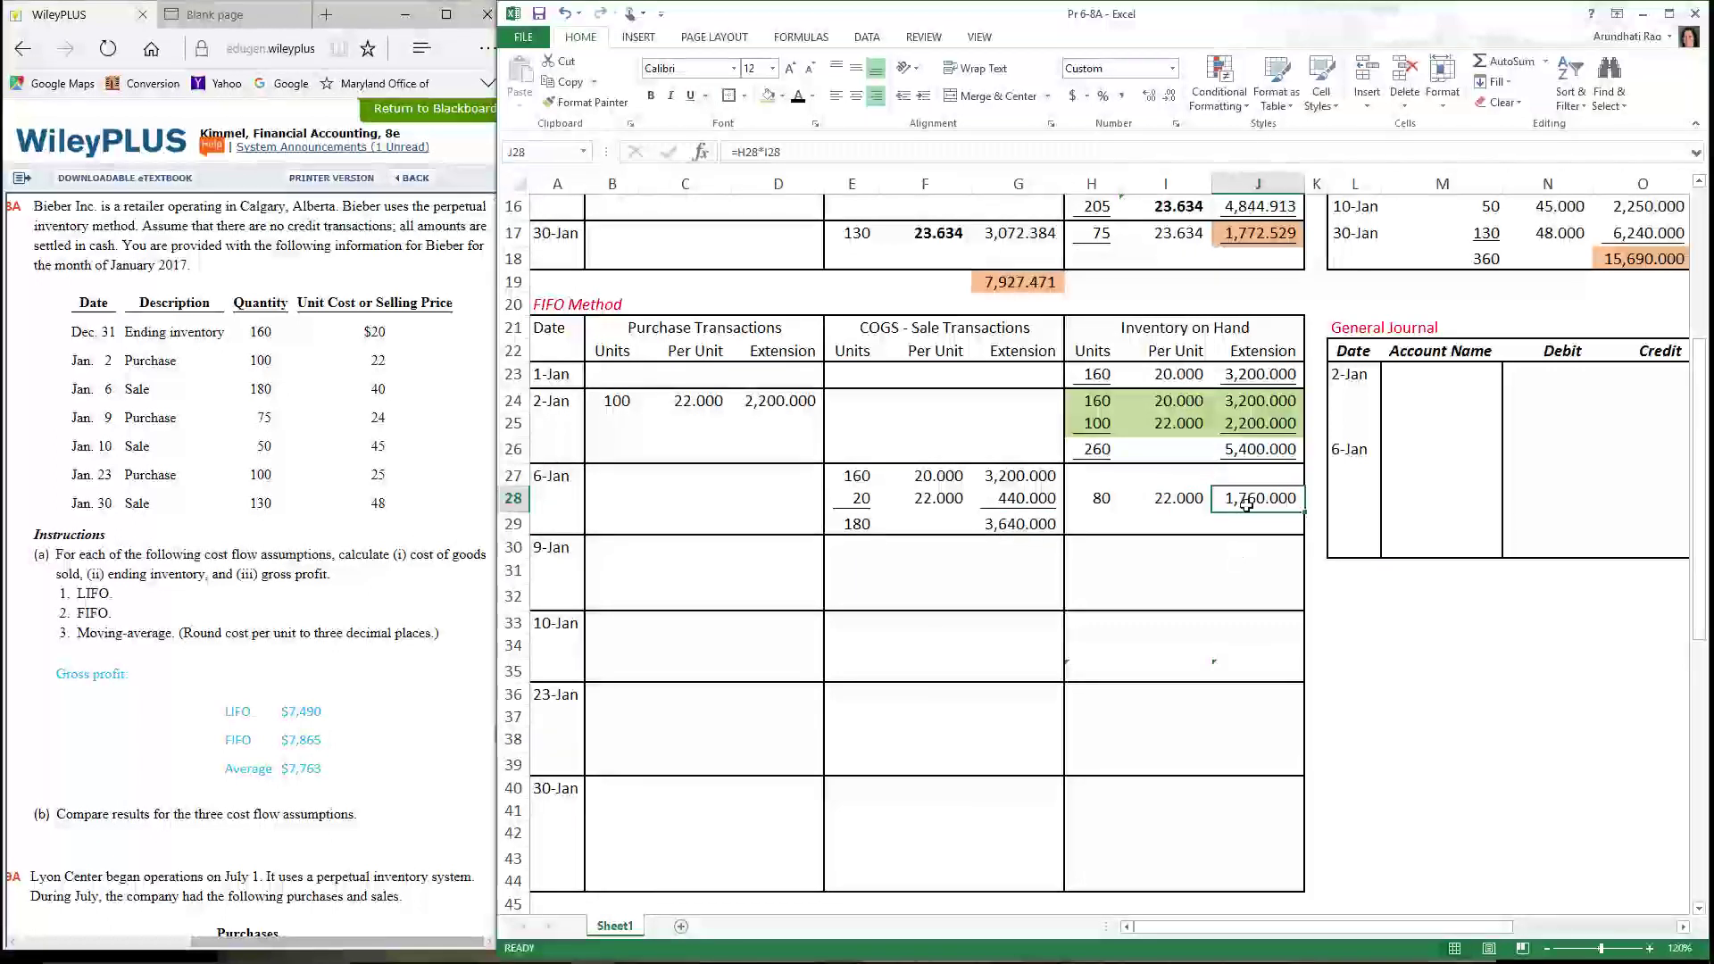
click(1254, 455)
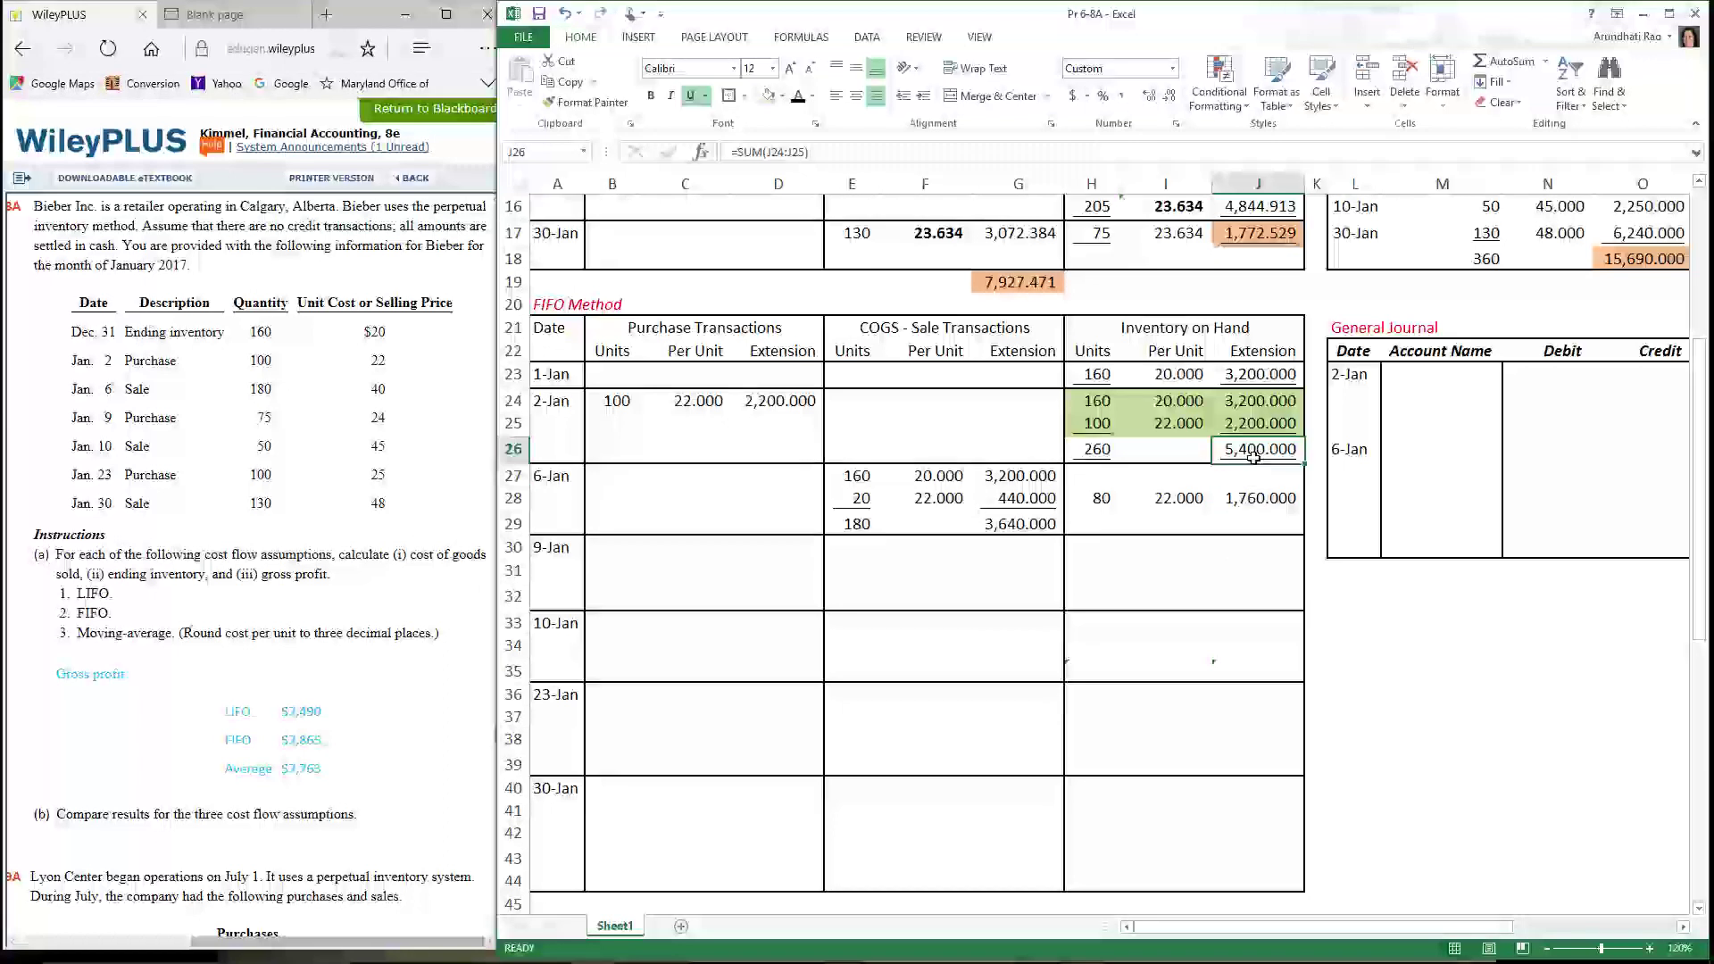
click(1036, 525)
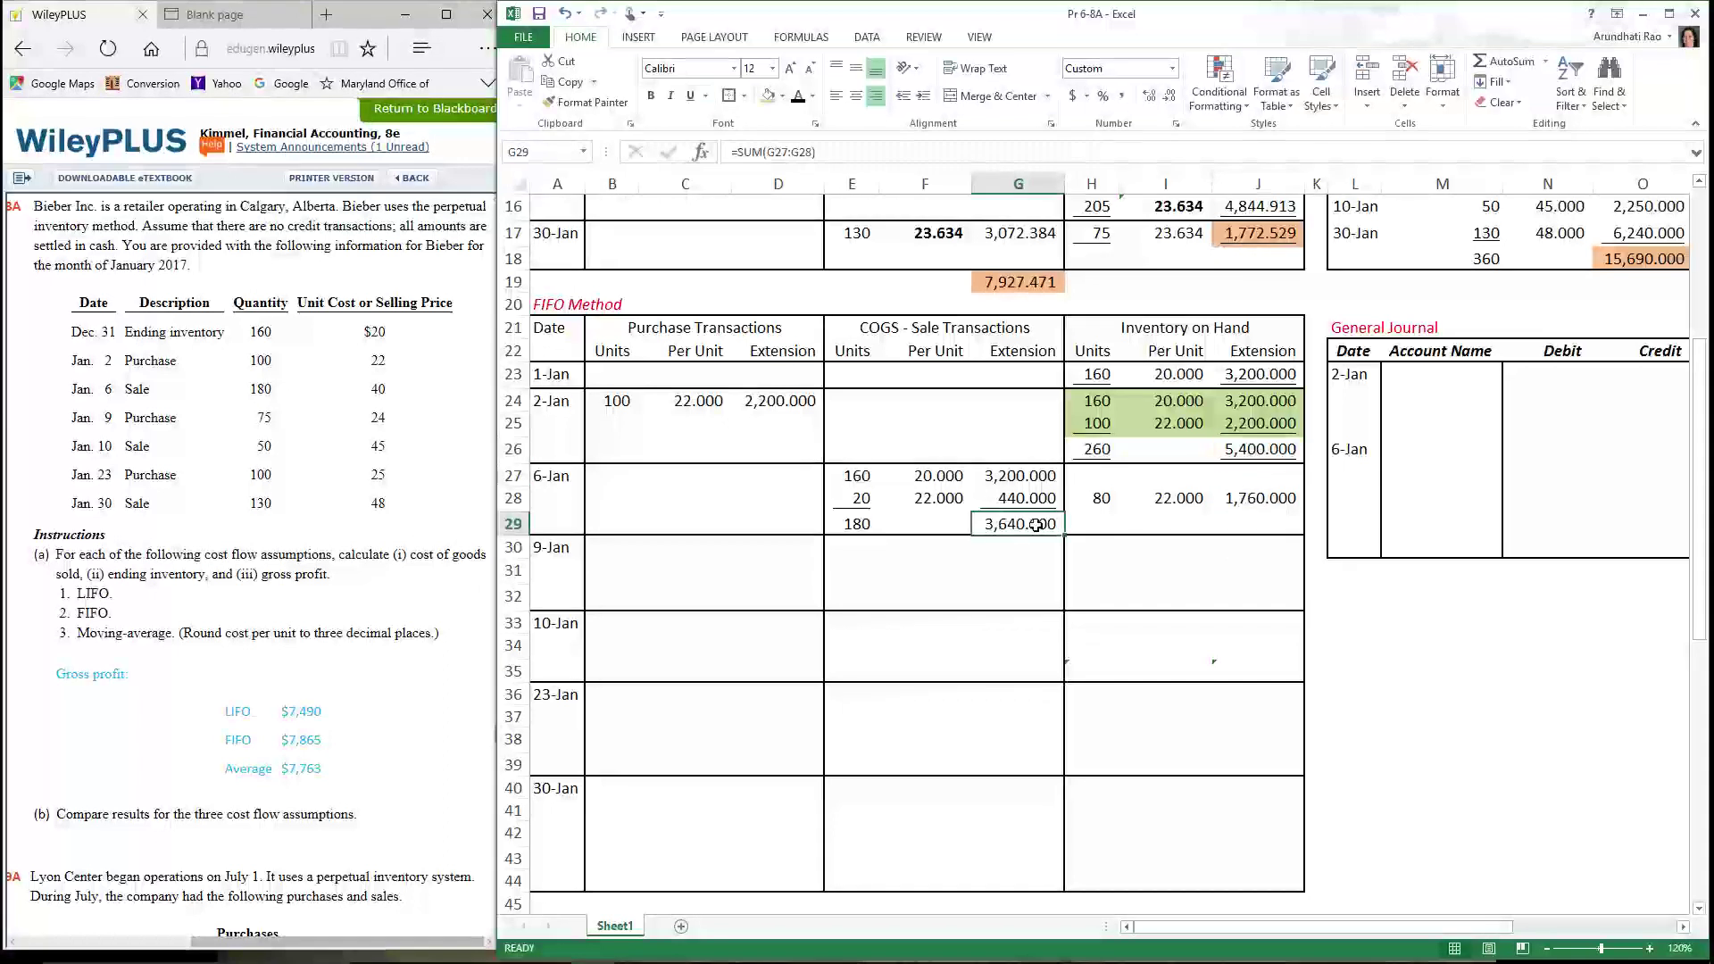
click(1252, 507)
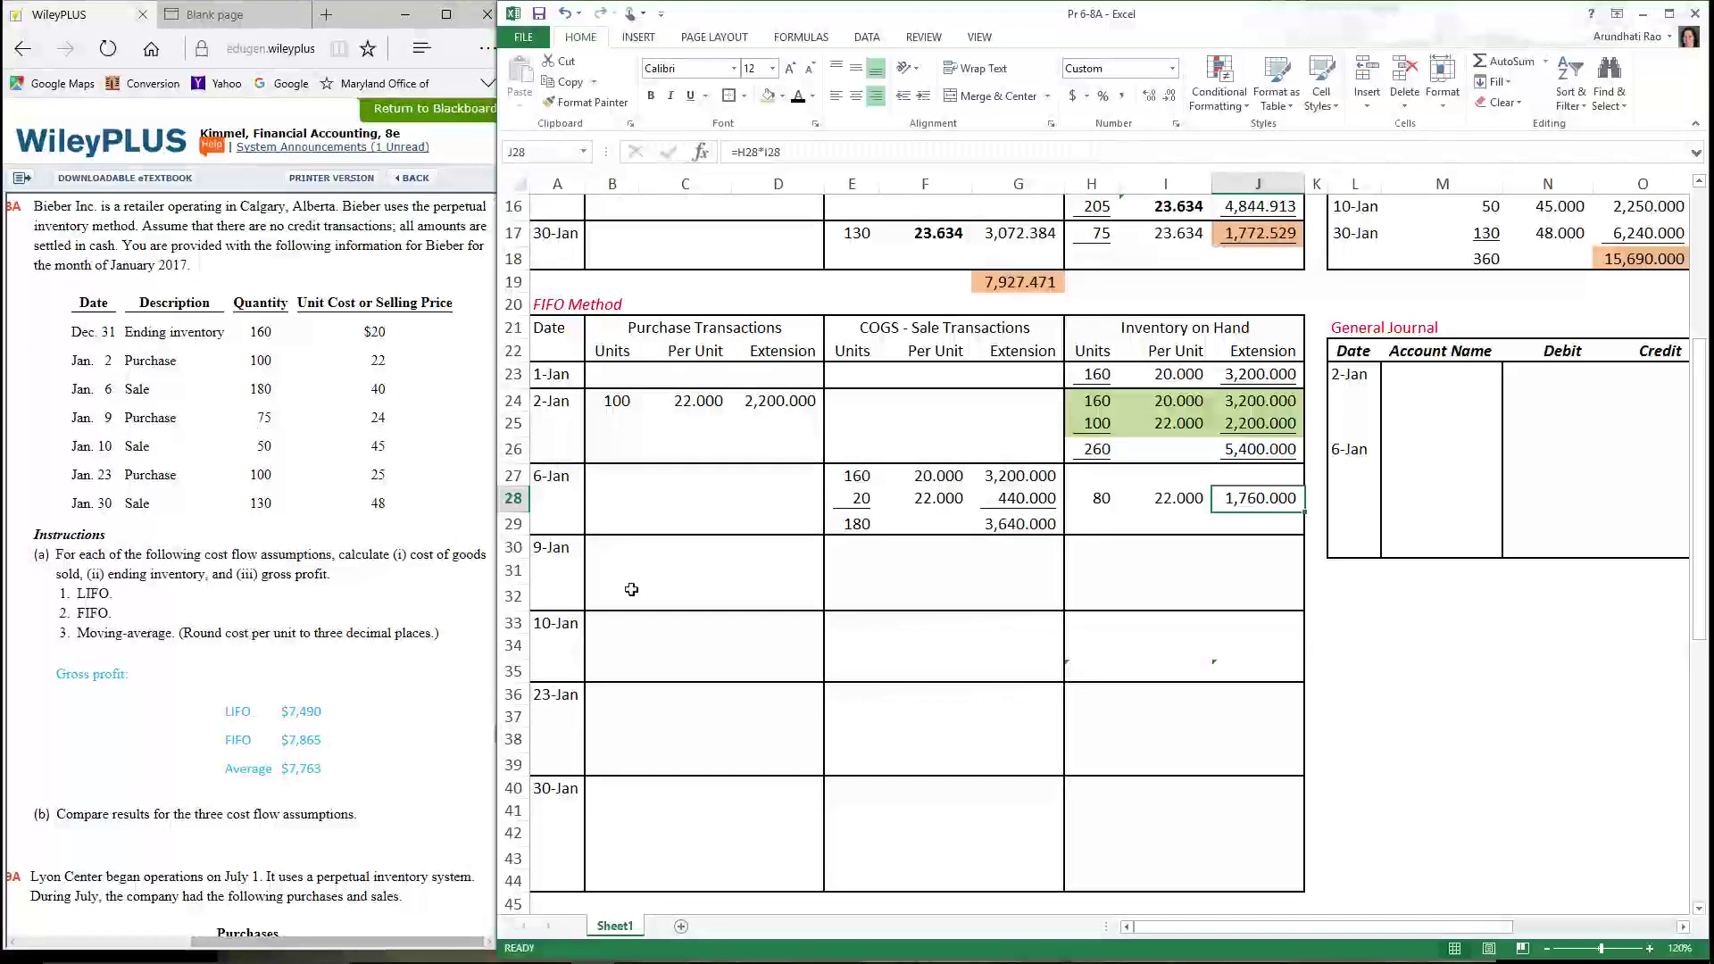
Apply the black font colour to the 9-Jan FIFO purchase, 75 units at 24, in B30:D32
drag(614, 546, 783, 608)
key(ctrl+v)
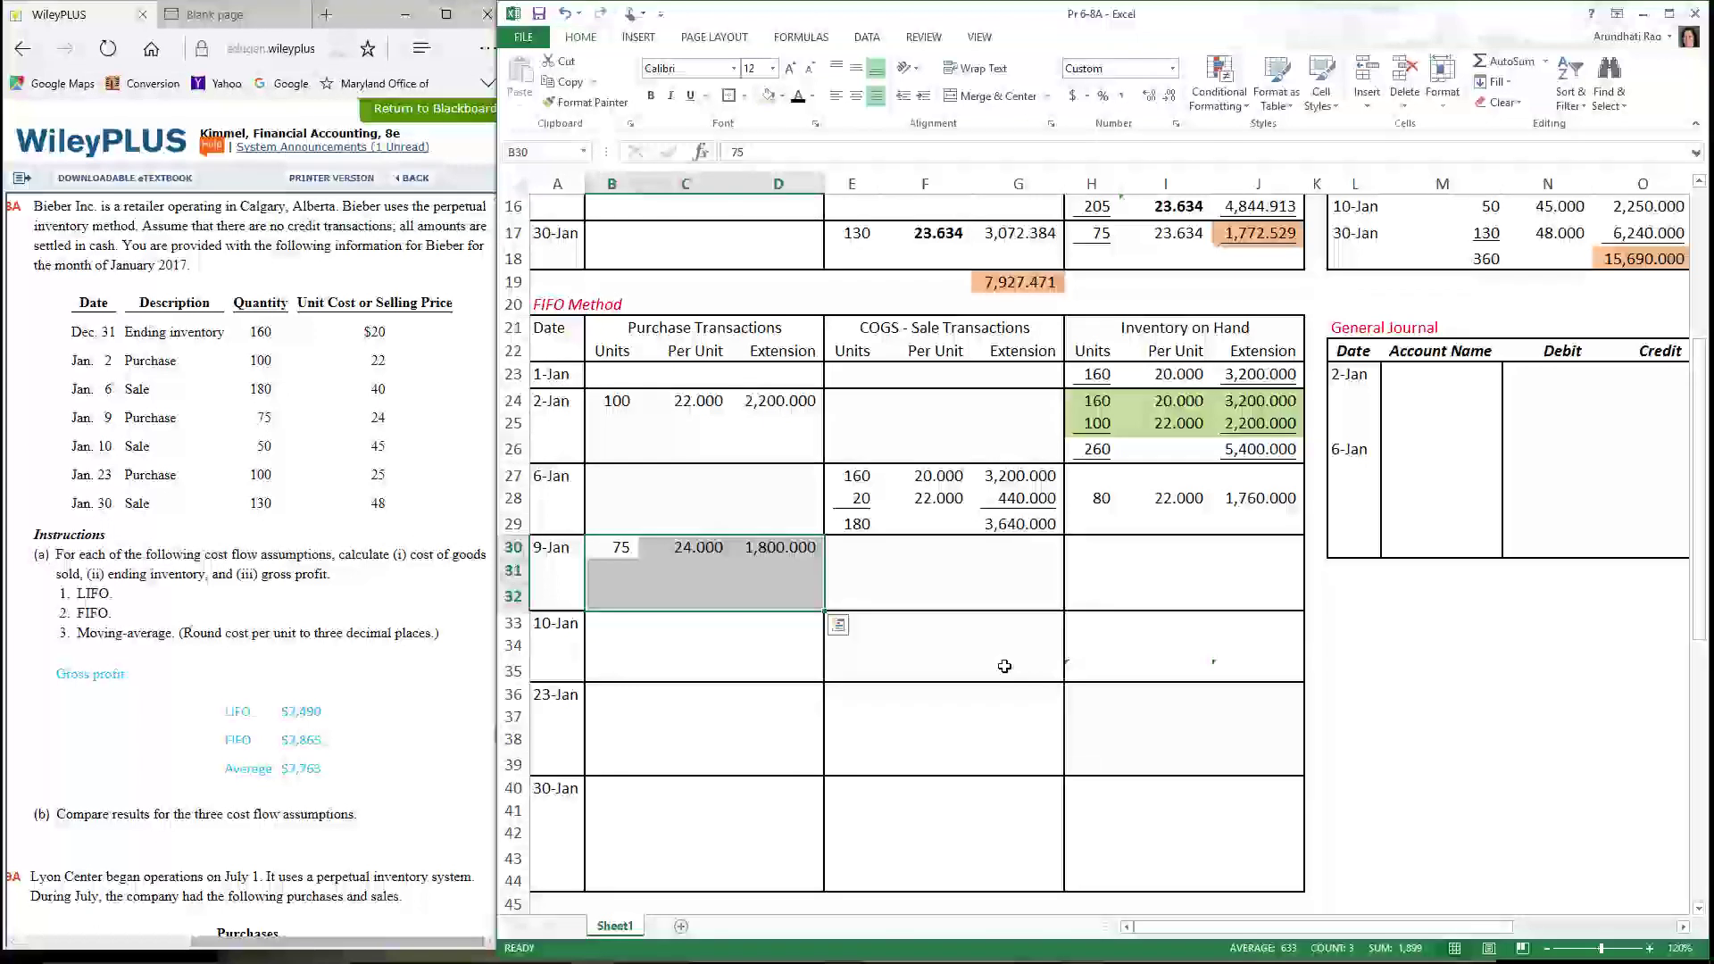
key(Escape)
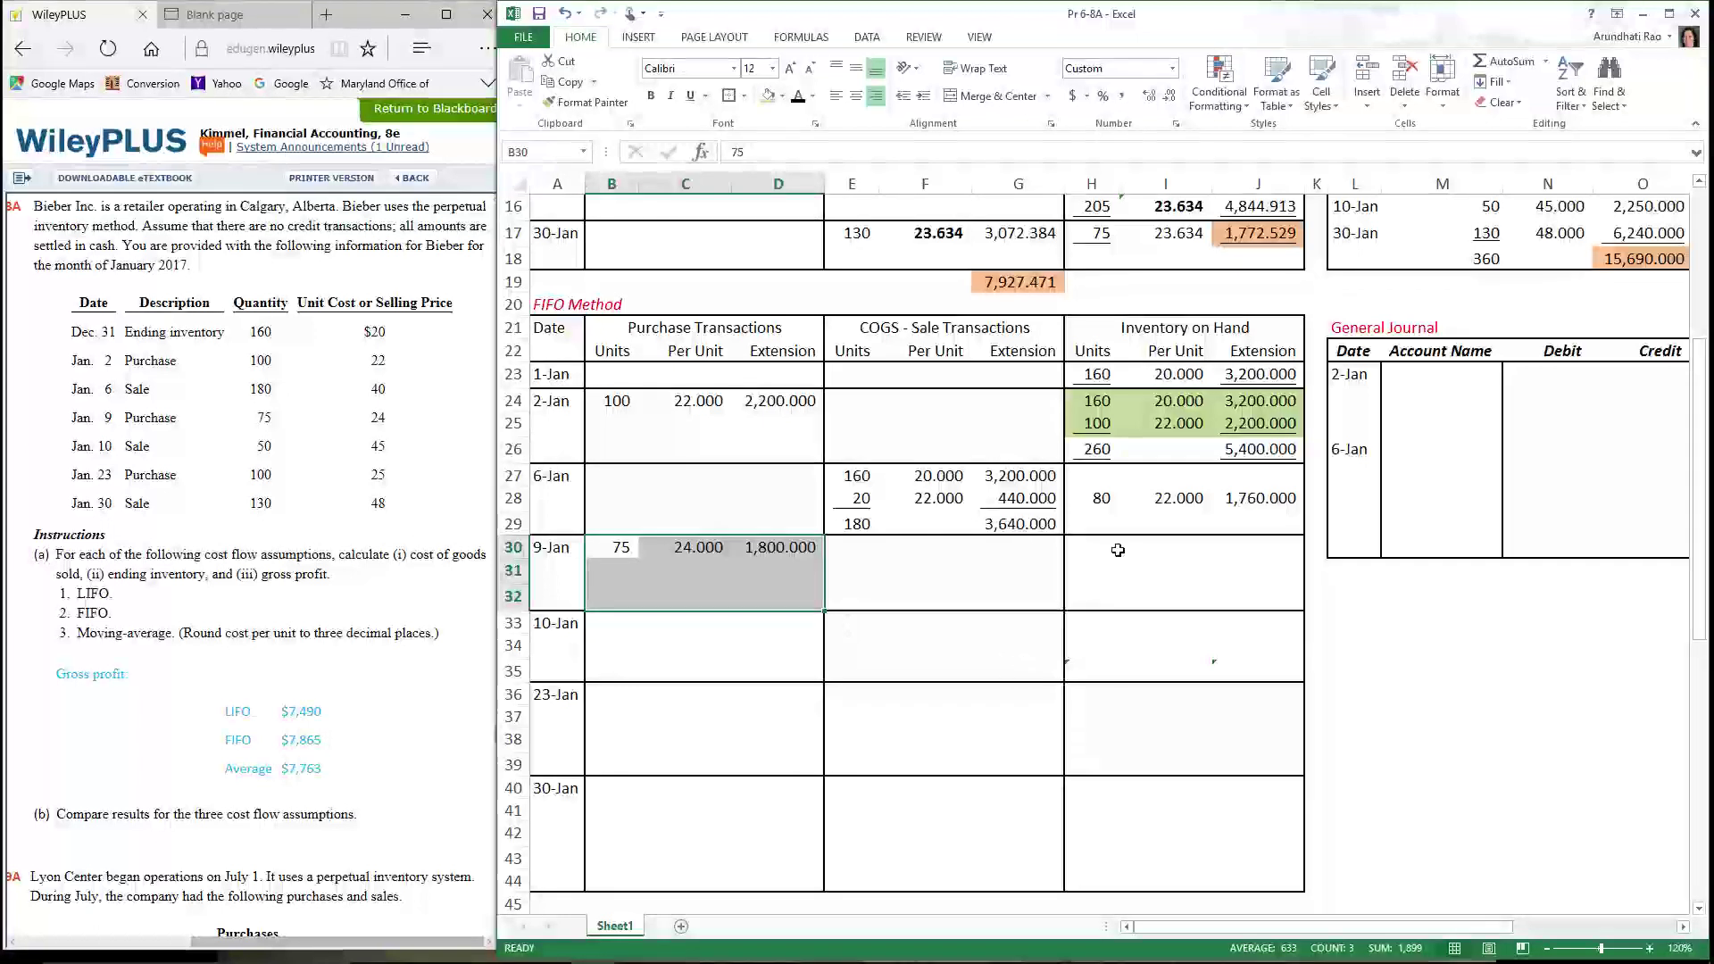
Compare the 6-Jan balance with the 9-Jan purchase, and apply the black font colour to the 9-Jan FIFO inventory on hand in H30:J32
click(1105, 498)
click(641, 551)
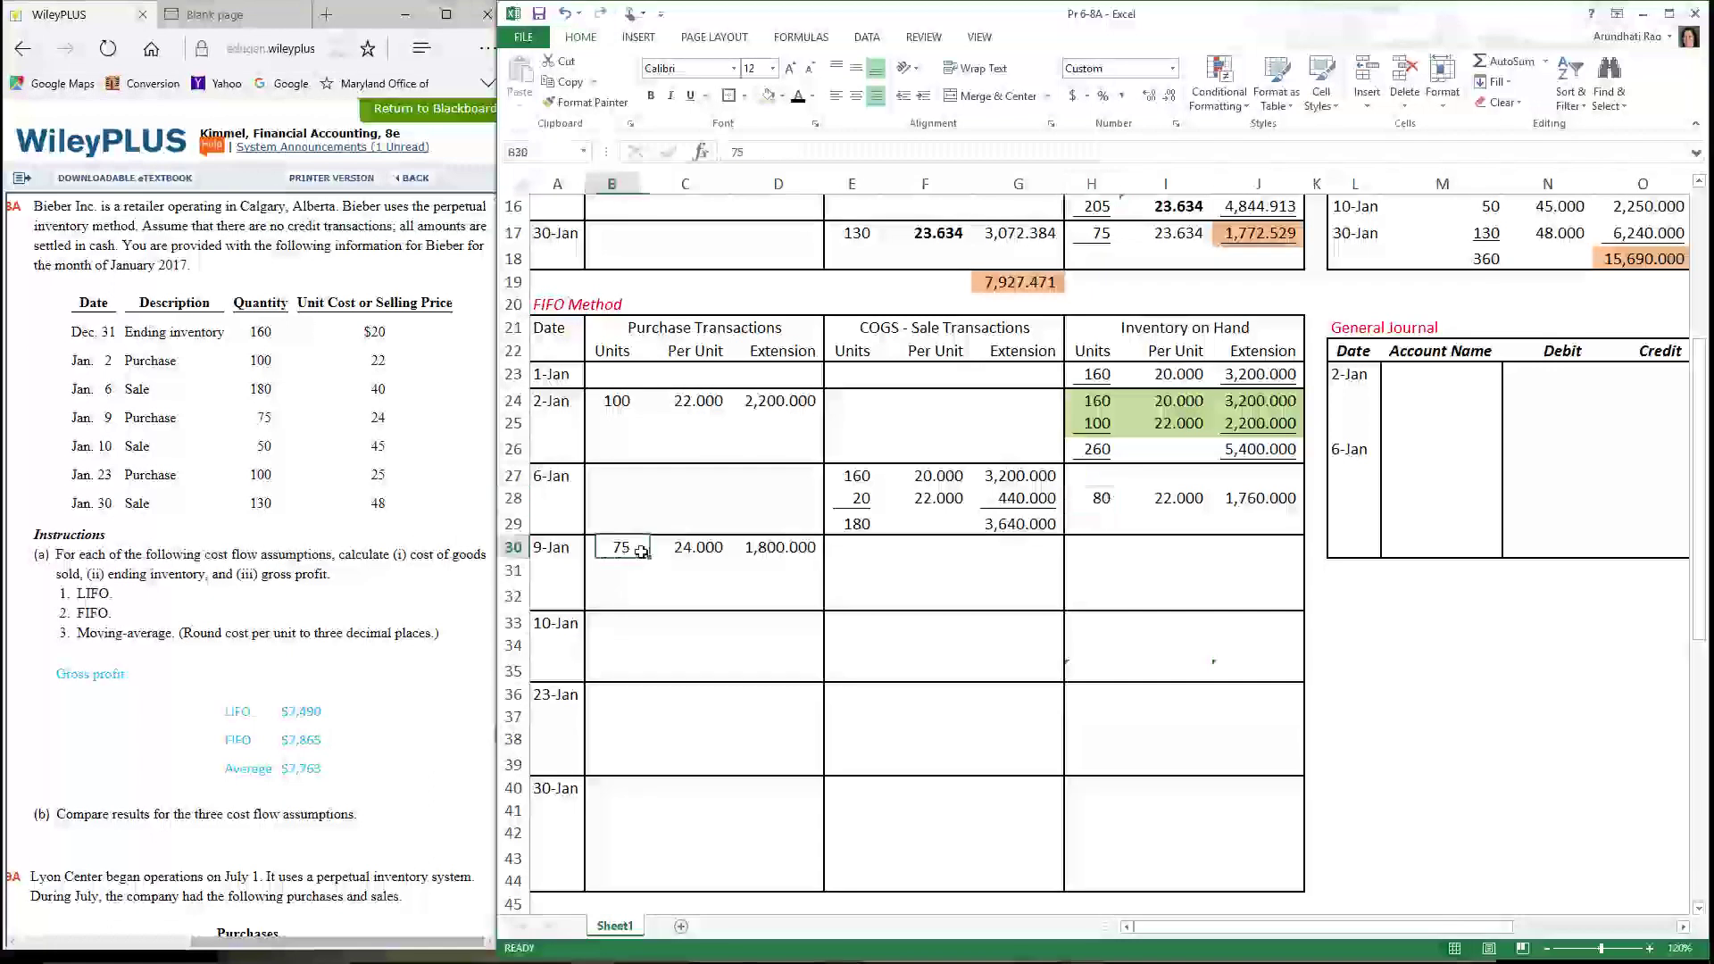
click(1147, 504)
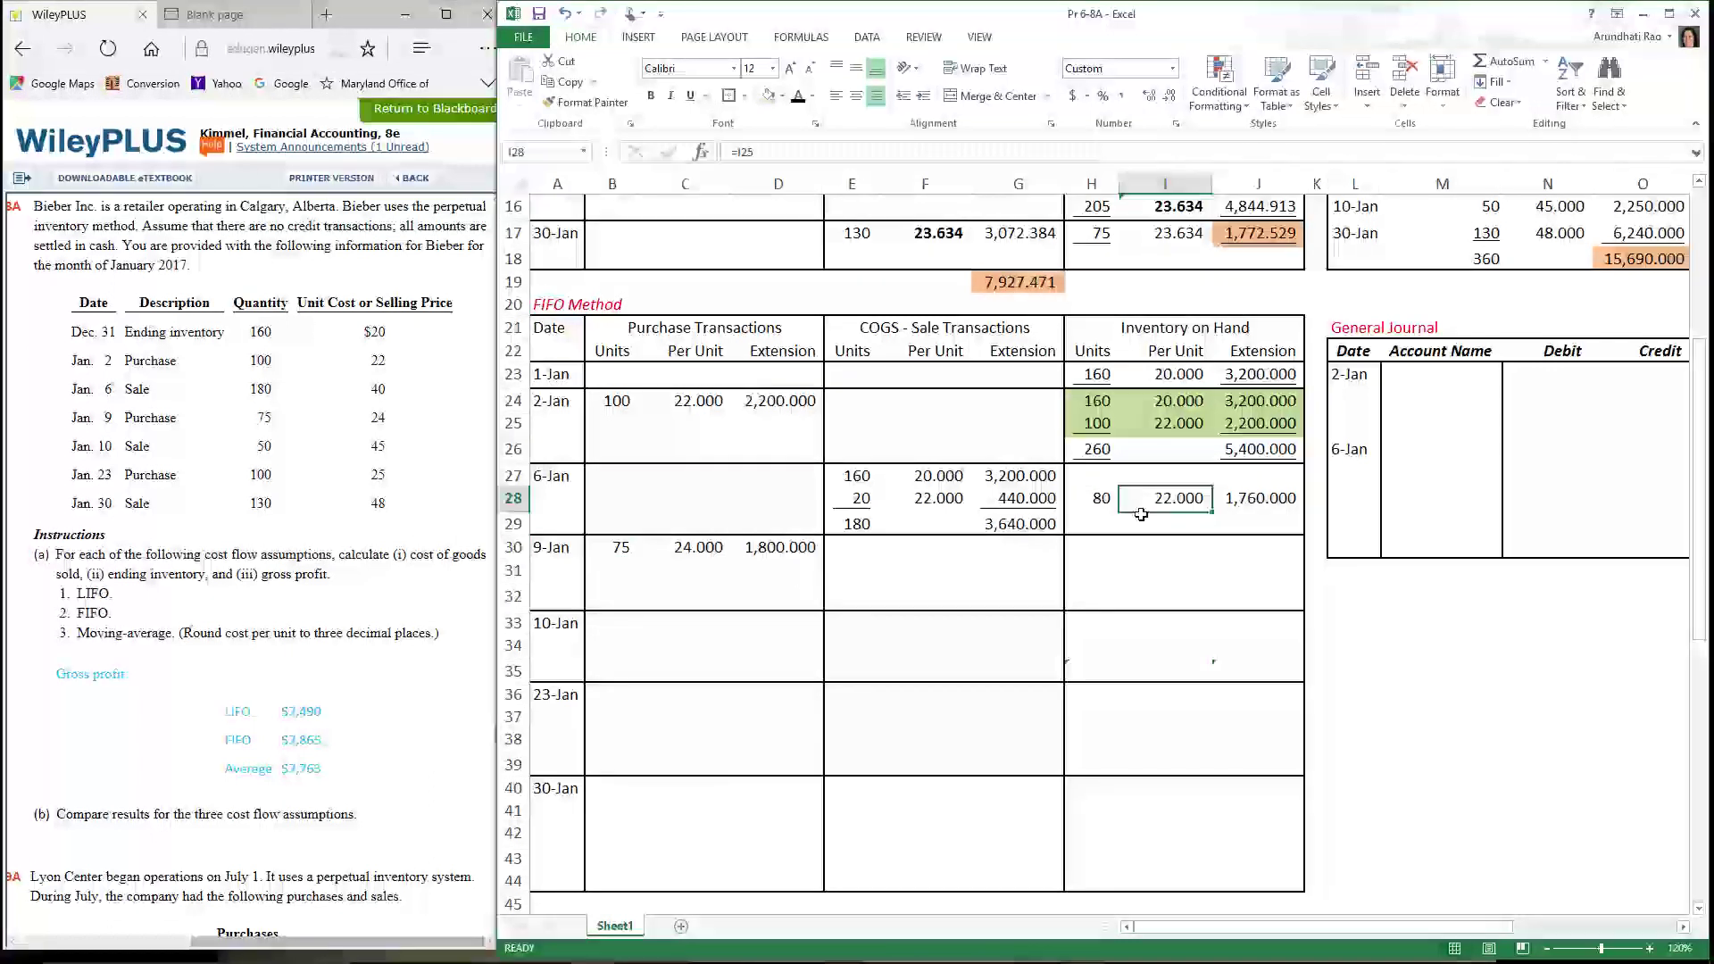
click(721, 561)
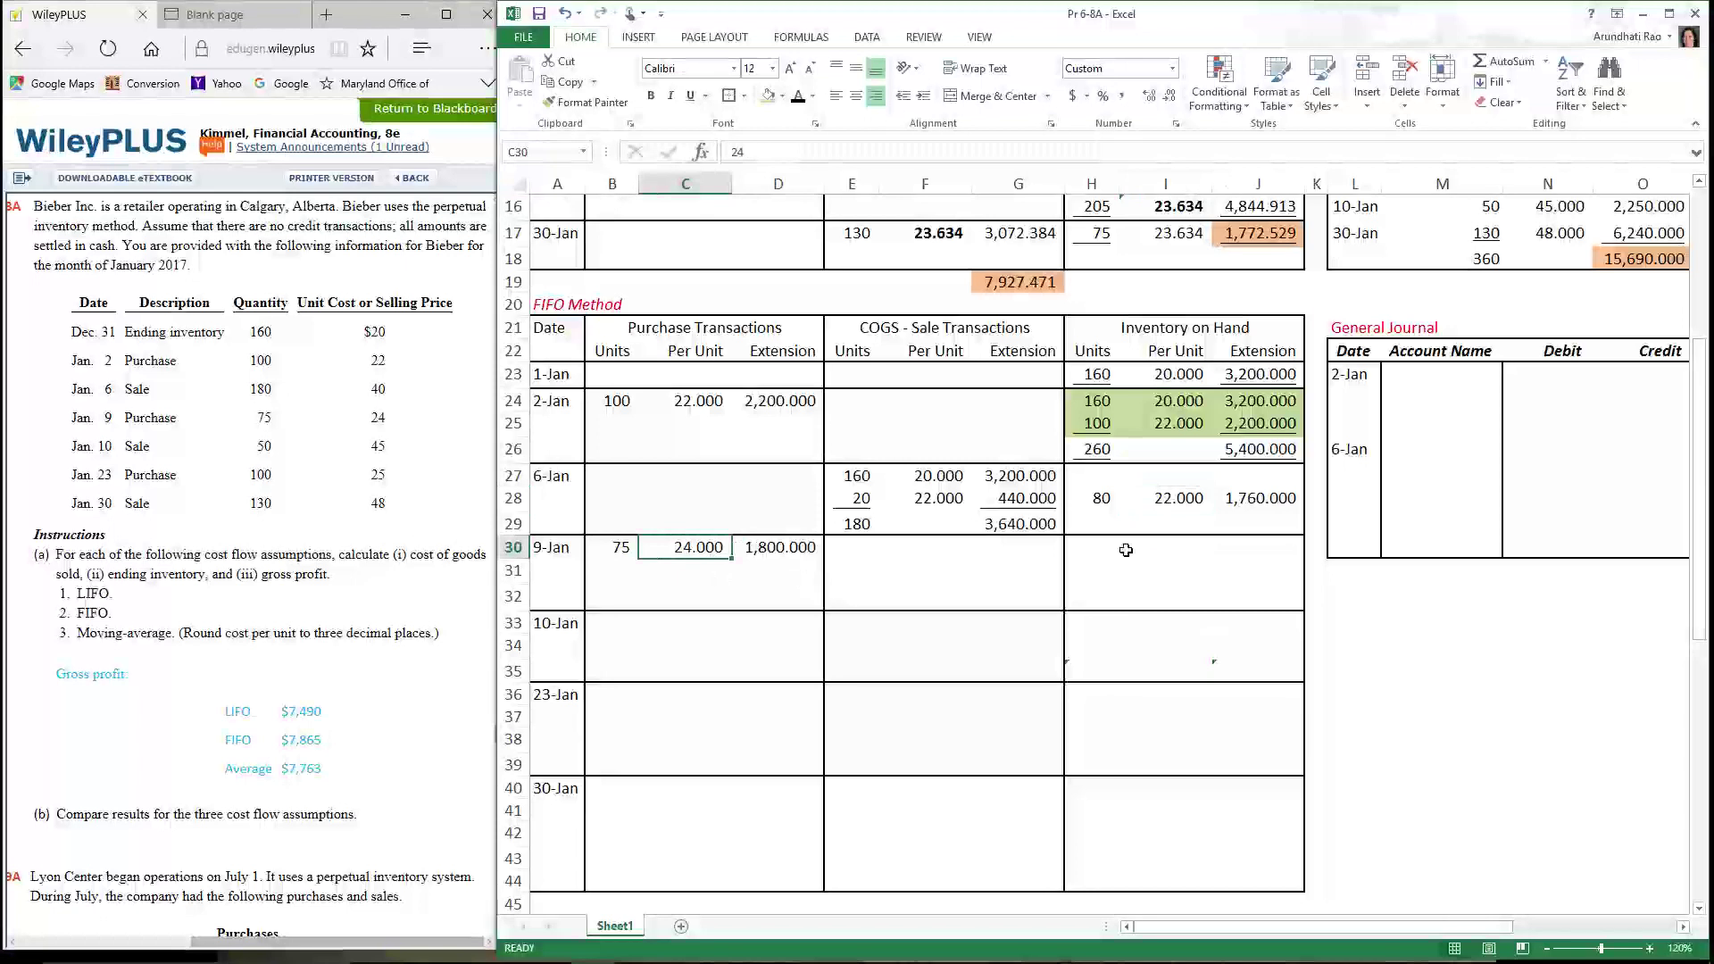
drag(1126, 550, 1303, 611)
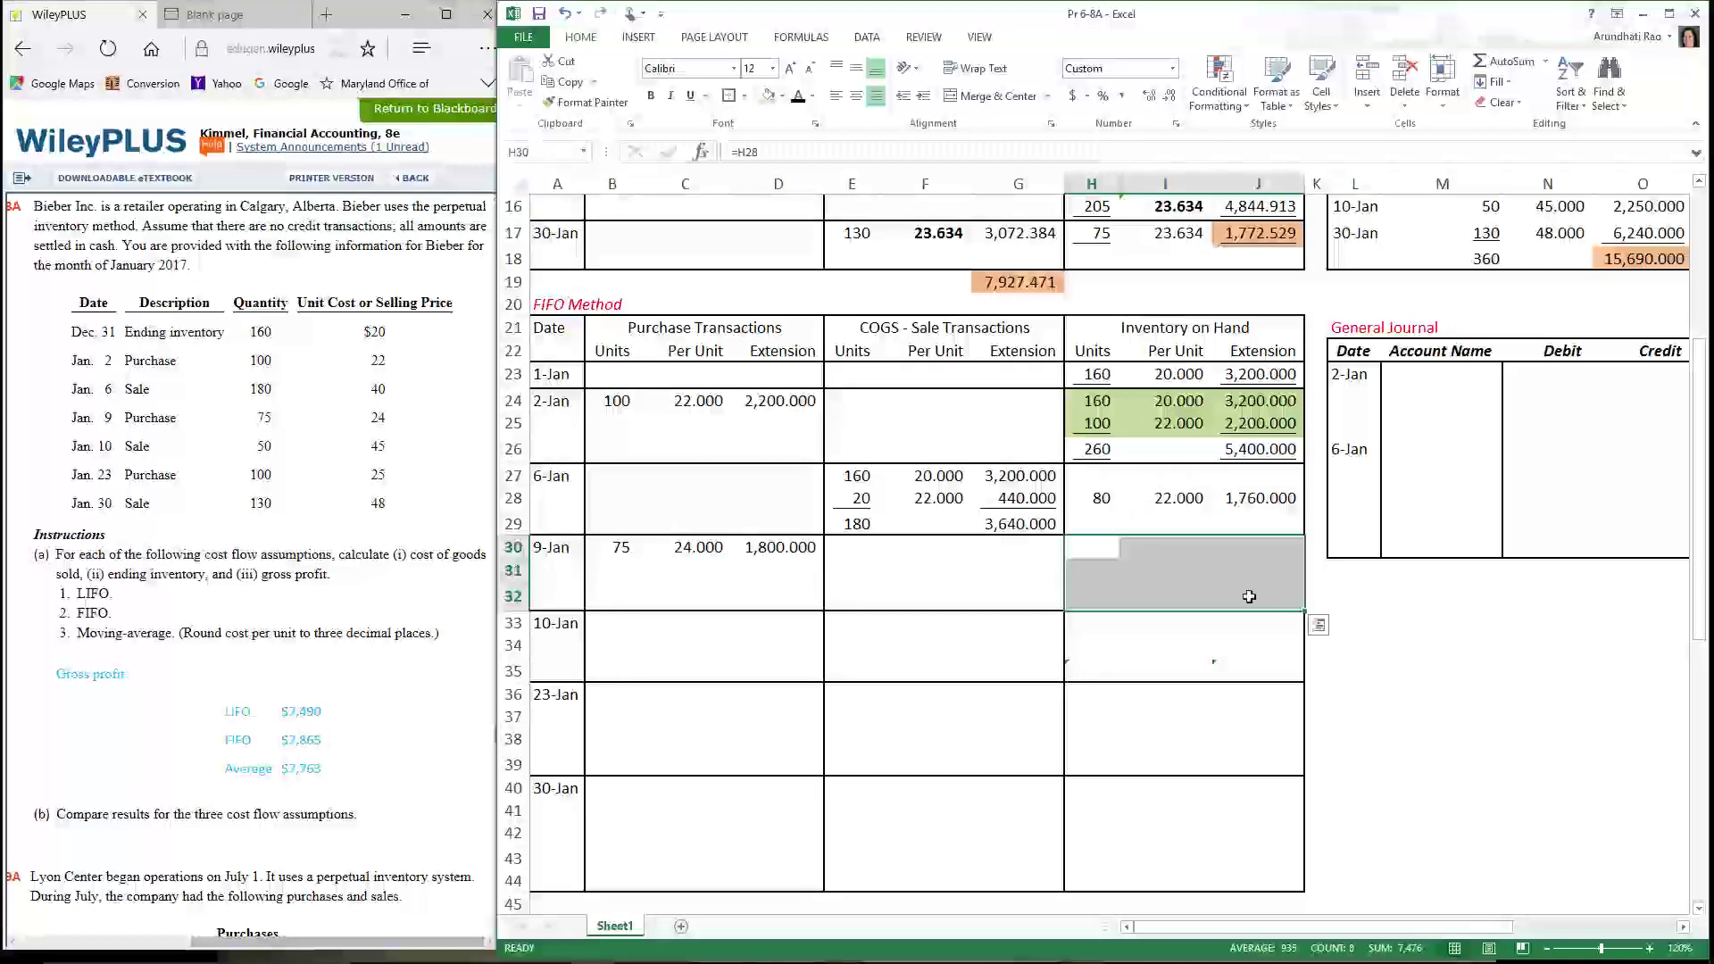
click(797, 100)
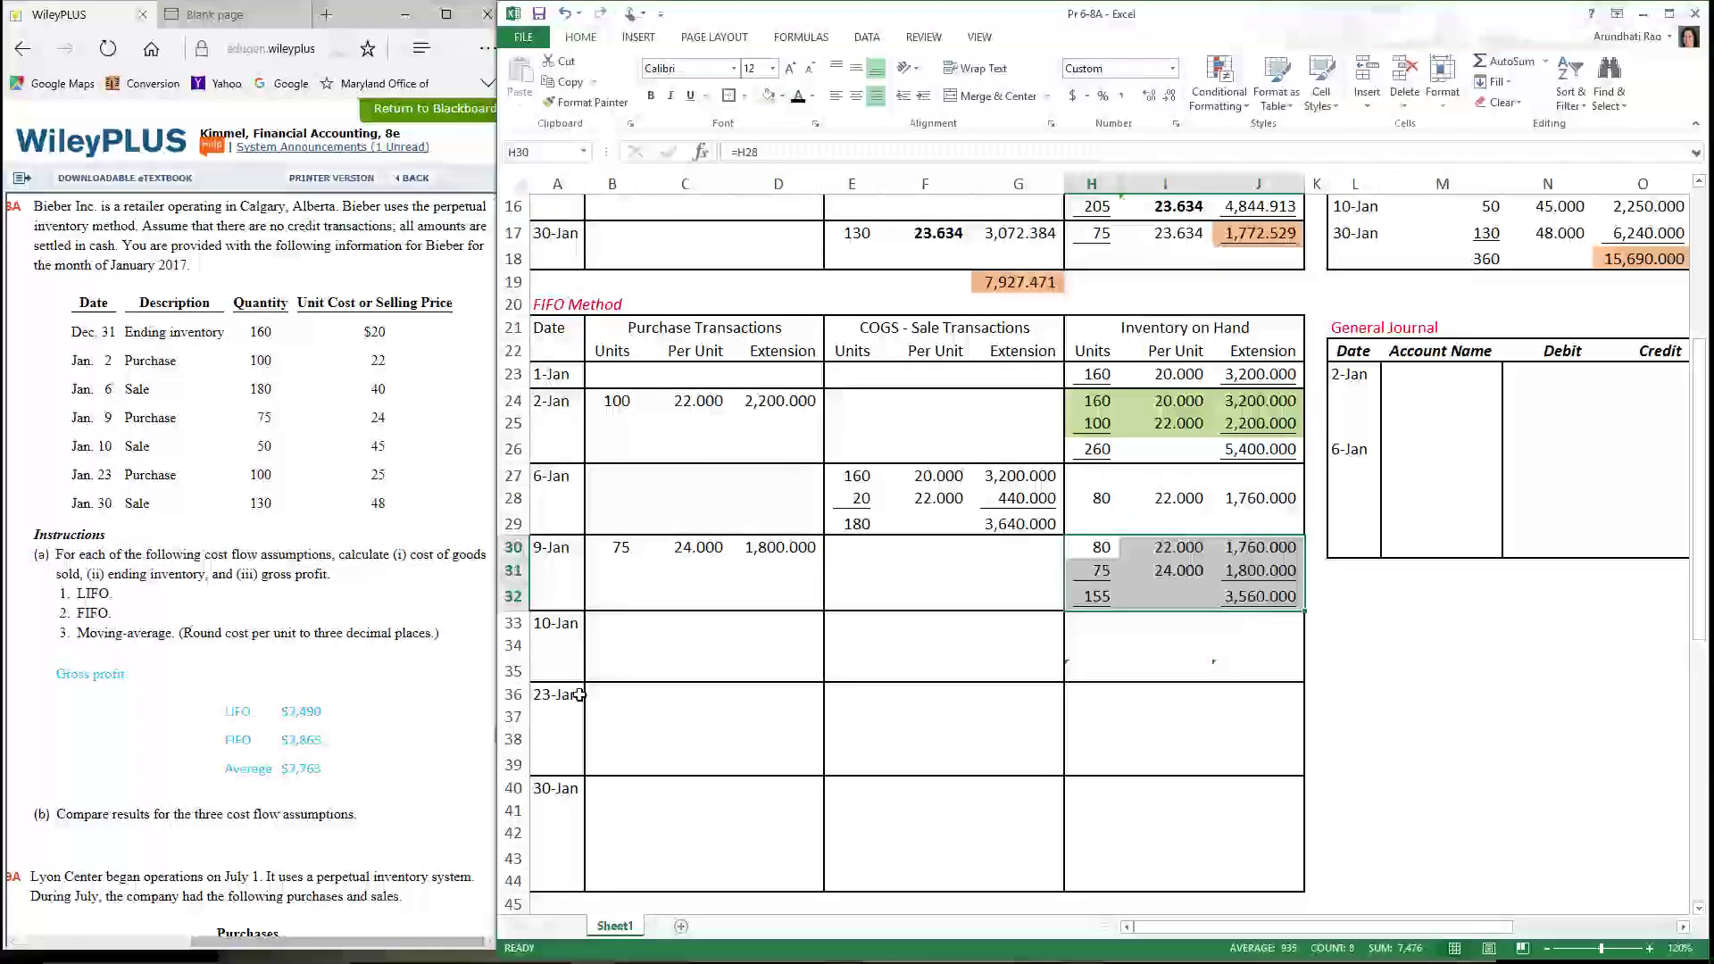
Apply the black font colour to the 10-Jan FIFO sale's COGS, 50 units at 22, in E33:G35
click(553, 624)
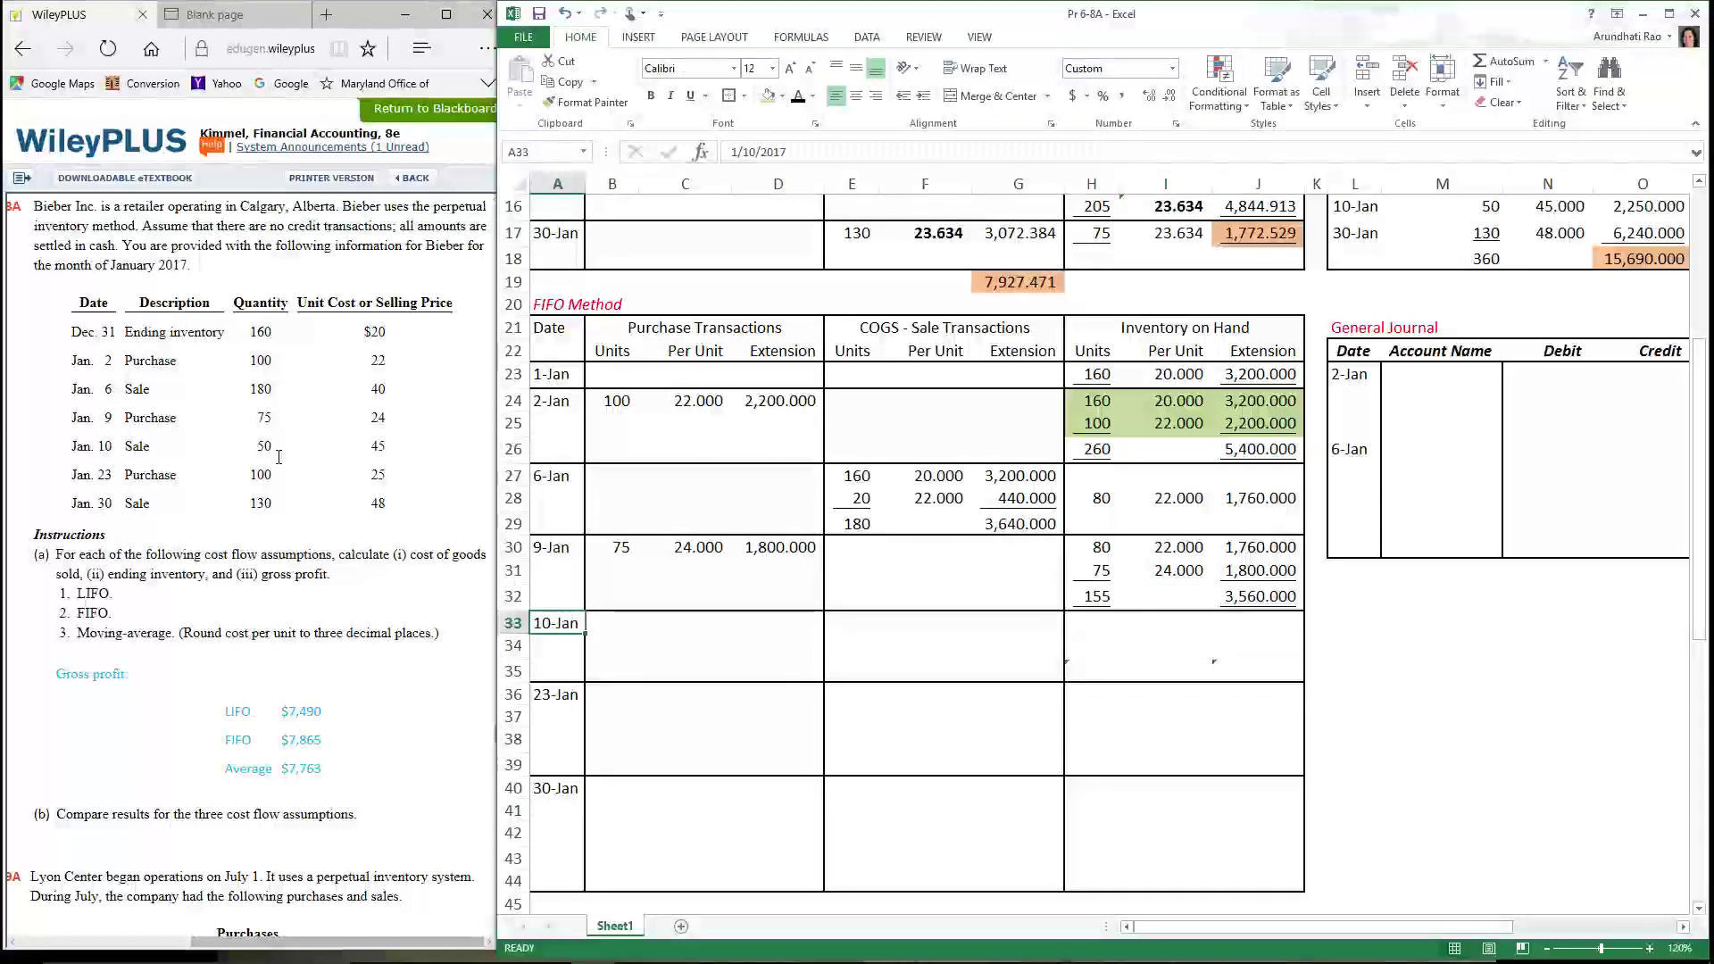
click(1117, 556)
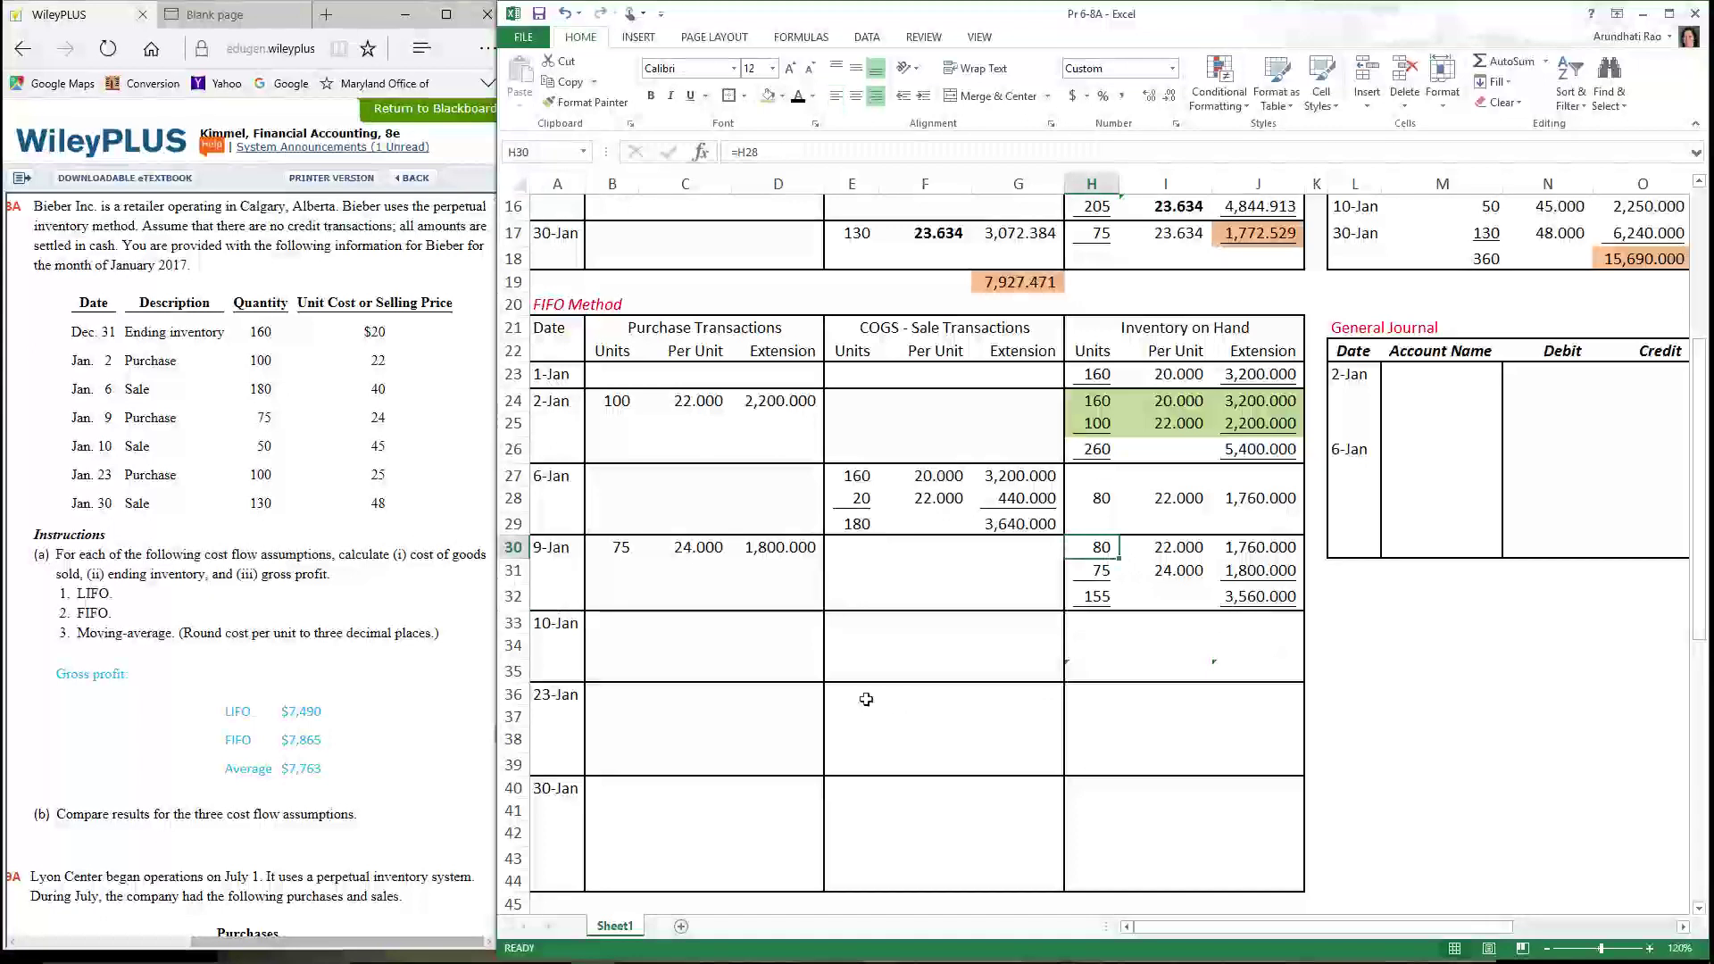
drag(849, 629, 1031, 675)
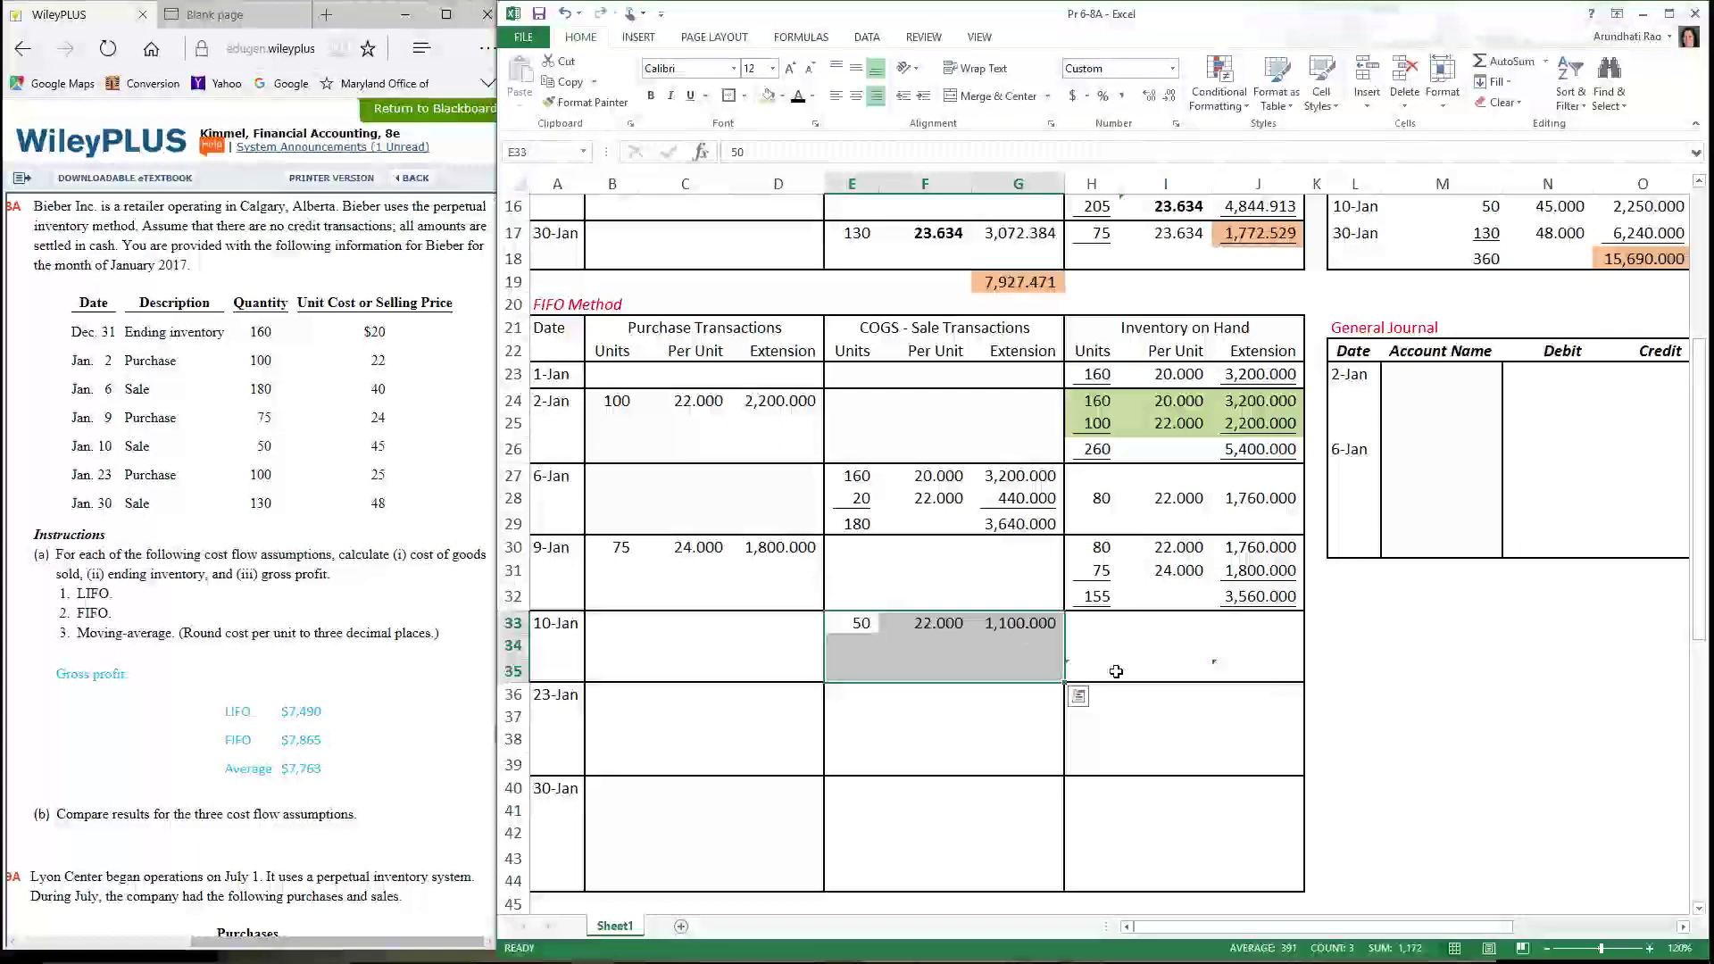
Compare the 9-Jan layers in H30:H31 with the units sold, and apply the black font colour to the 10-Jan inventory on hand in H33:J35
click(1098, 548)
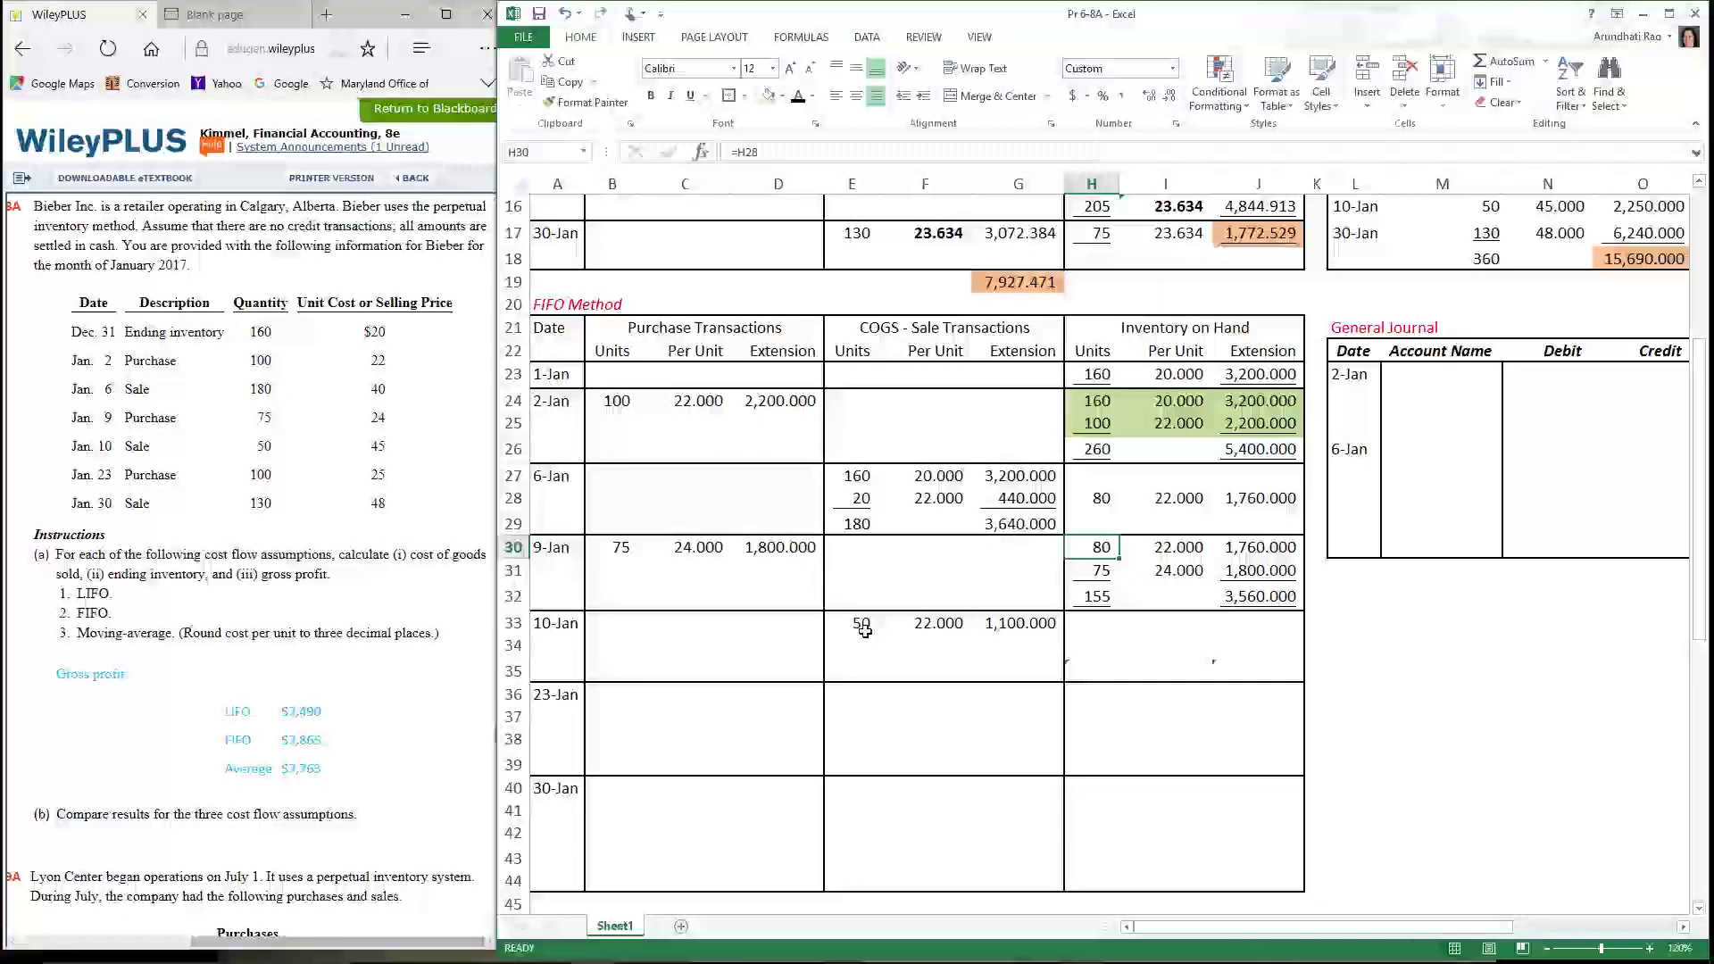
click(1101, 574)
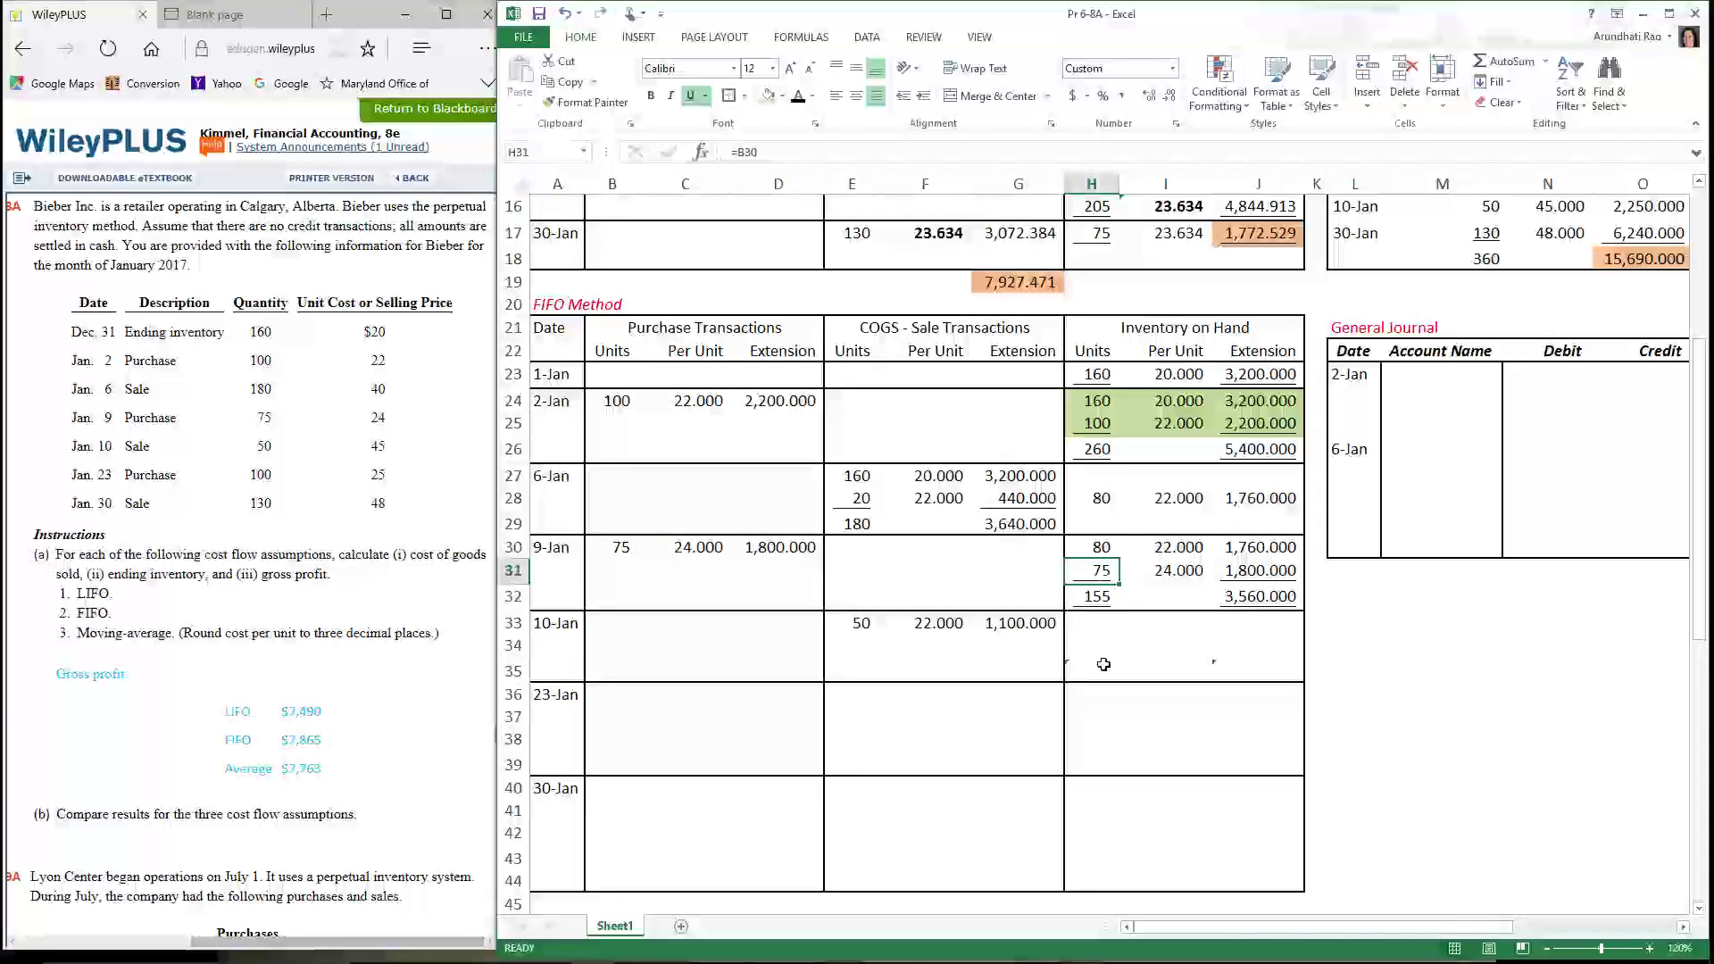
drag(1086, 630, 1255, 670)
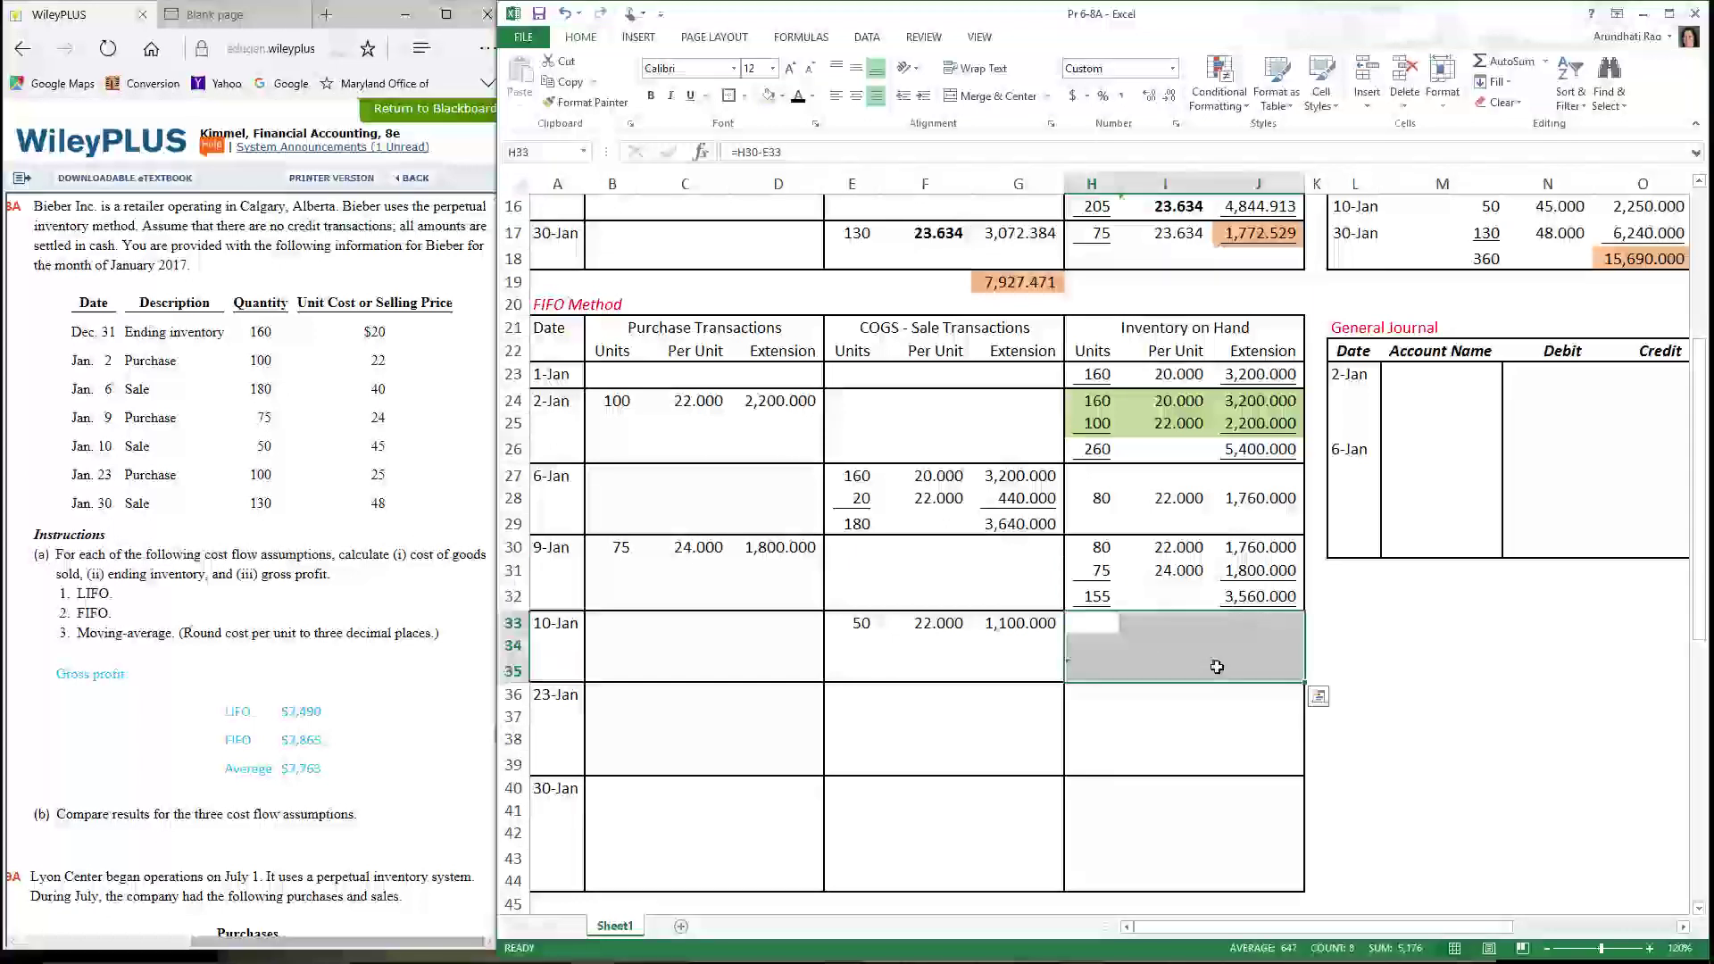
click(799, 97)
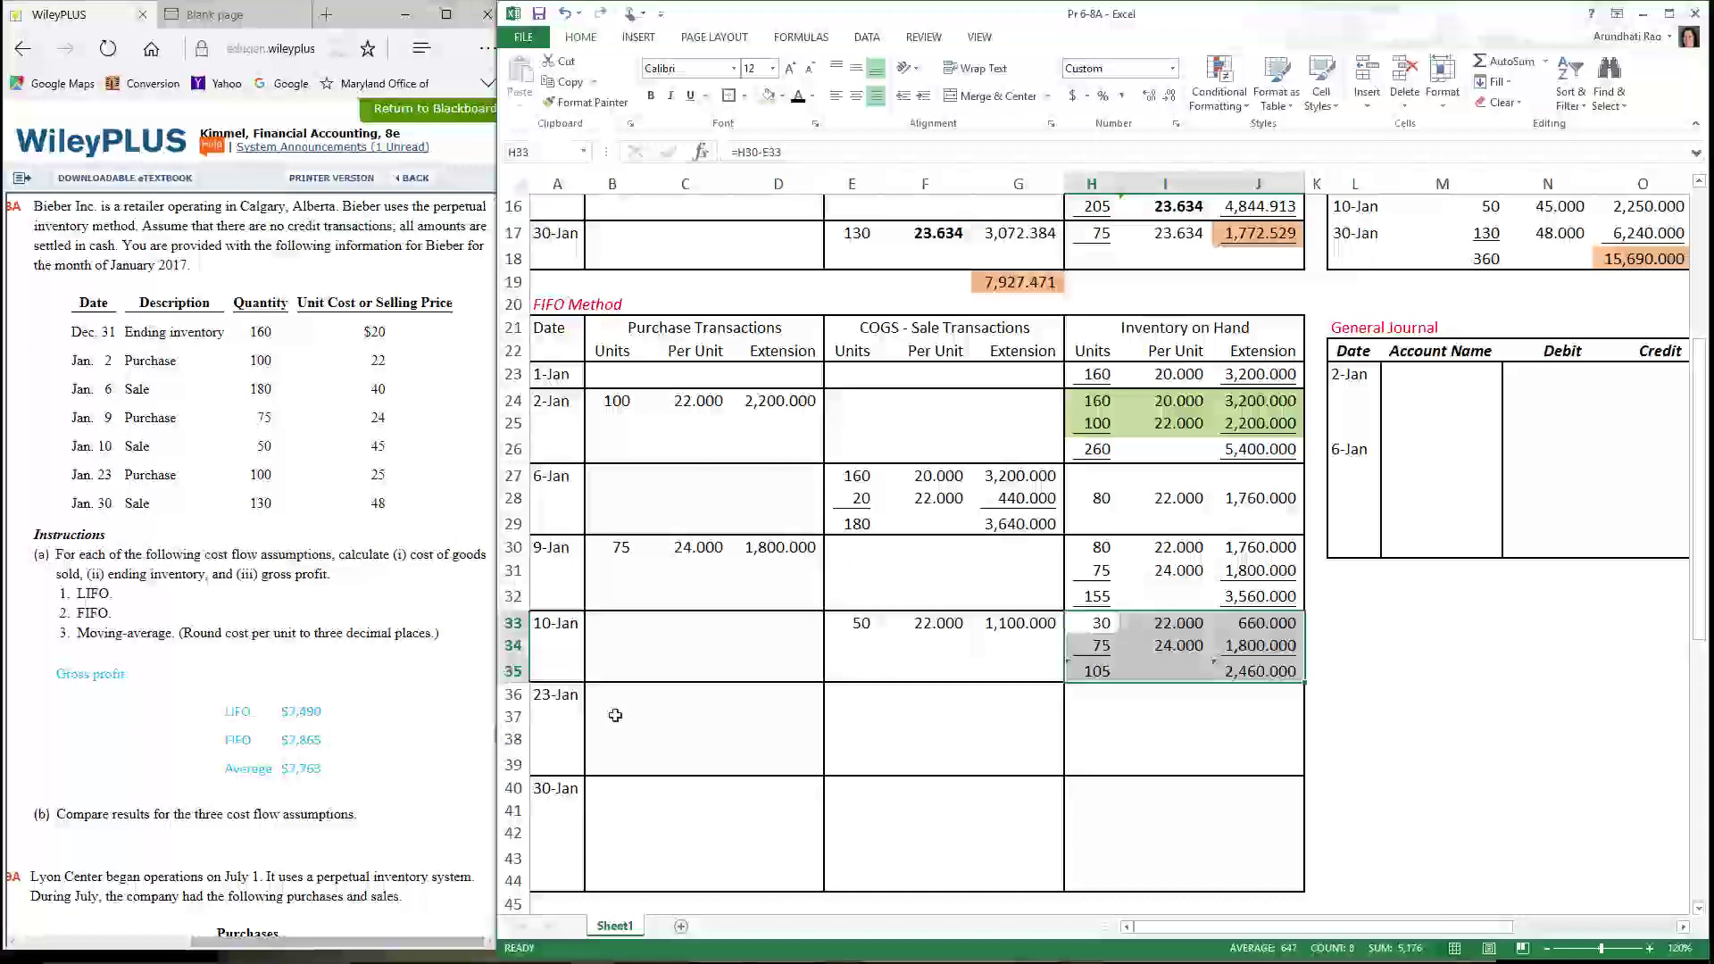
Apply the black font colour to the 23-Jan FIFO purchase, 100 units at 25, in B36:D39
drag(616, 696, 792, 769)
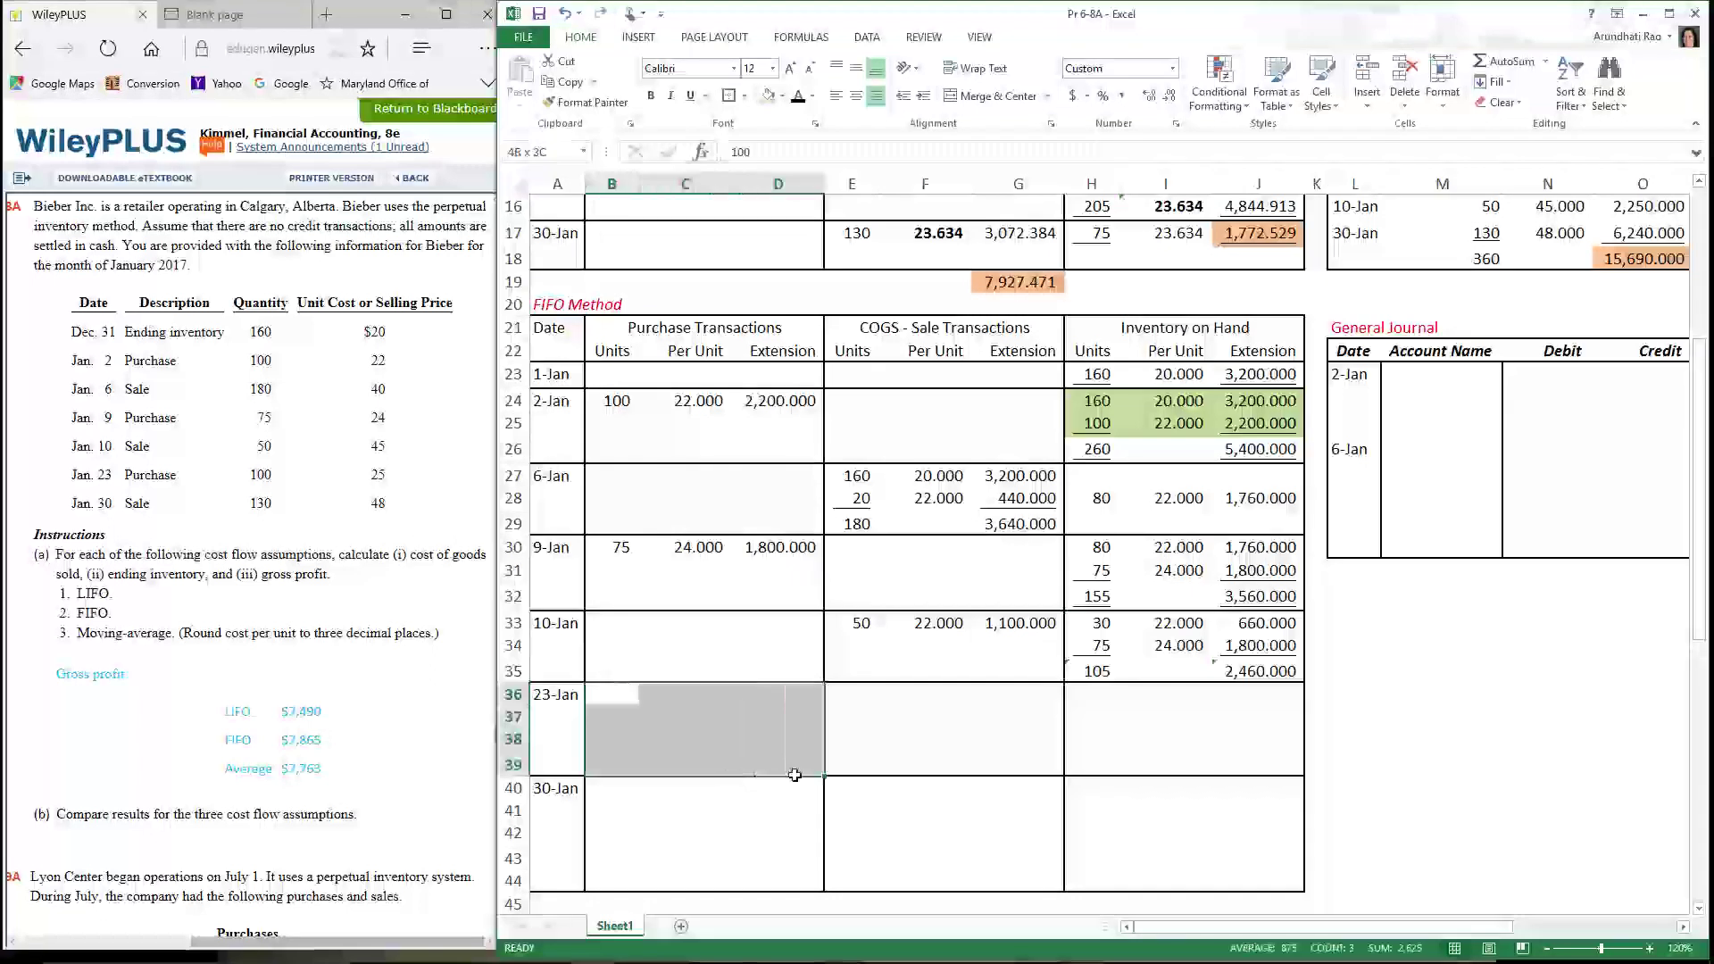
click(798, 97)
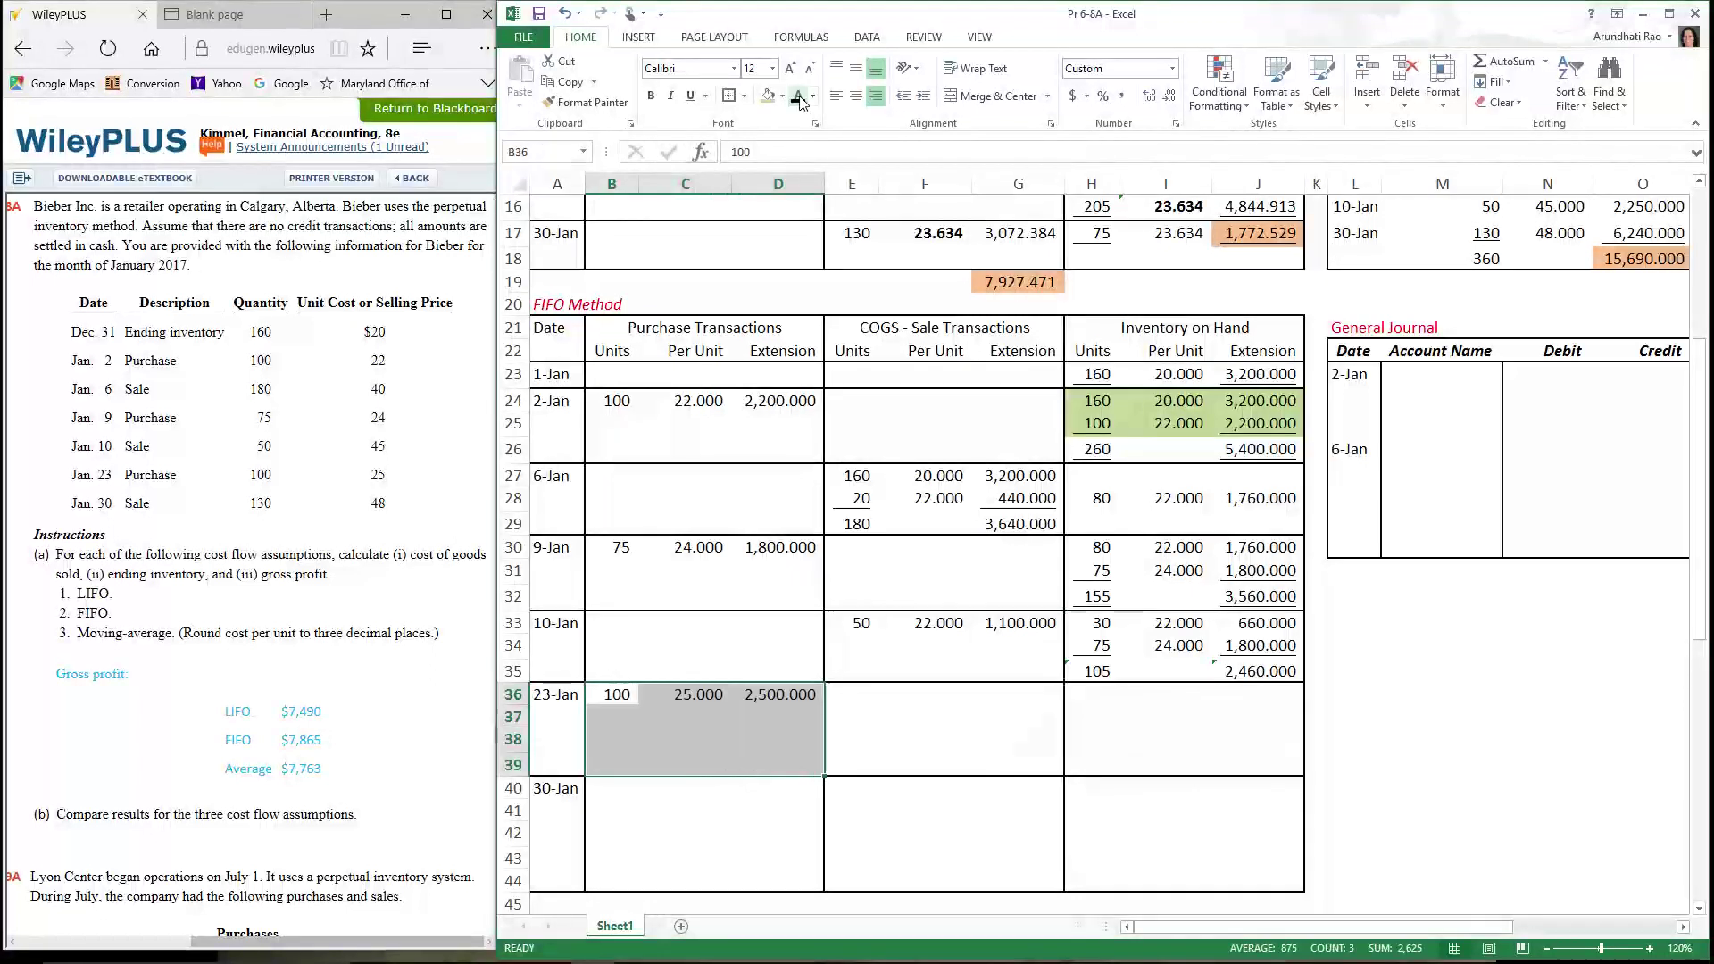
click(687, 701)
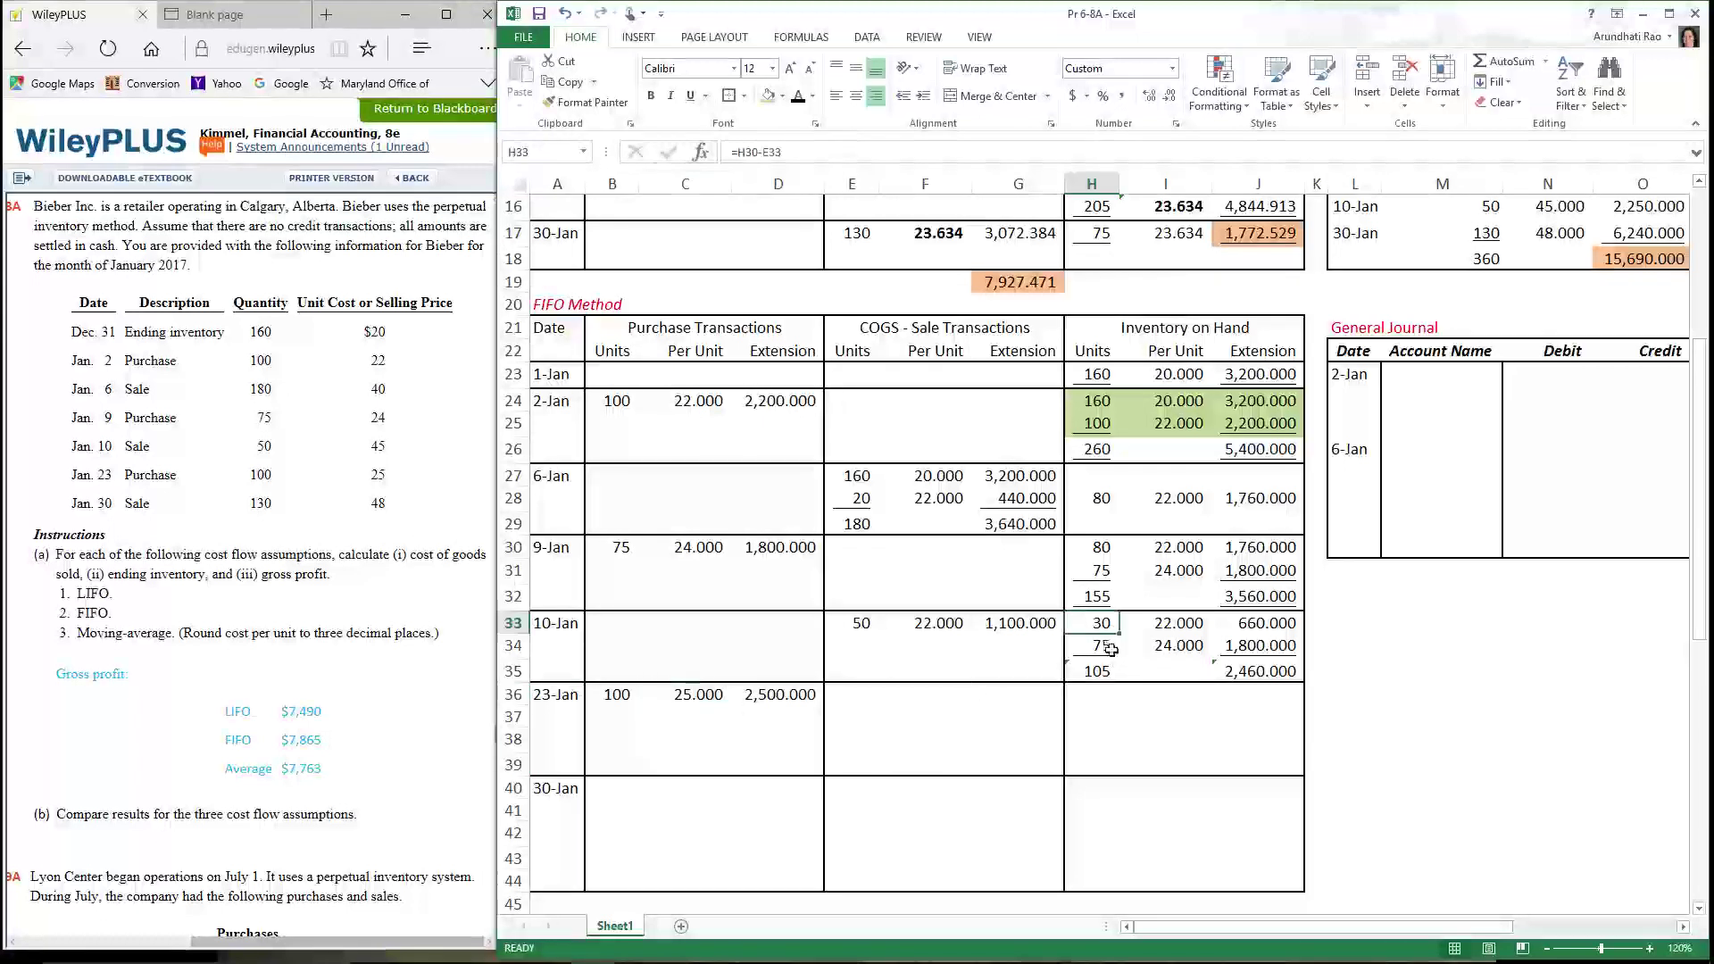
Compare the 23-Jan purchase with the 10-Jan layers, and apply the black font colour to the 23-Jan inventory on hand in H36:J39
click(630, 703)
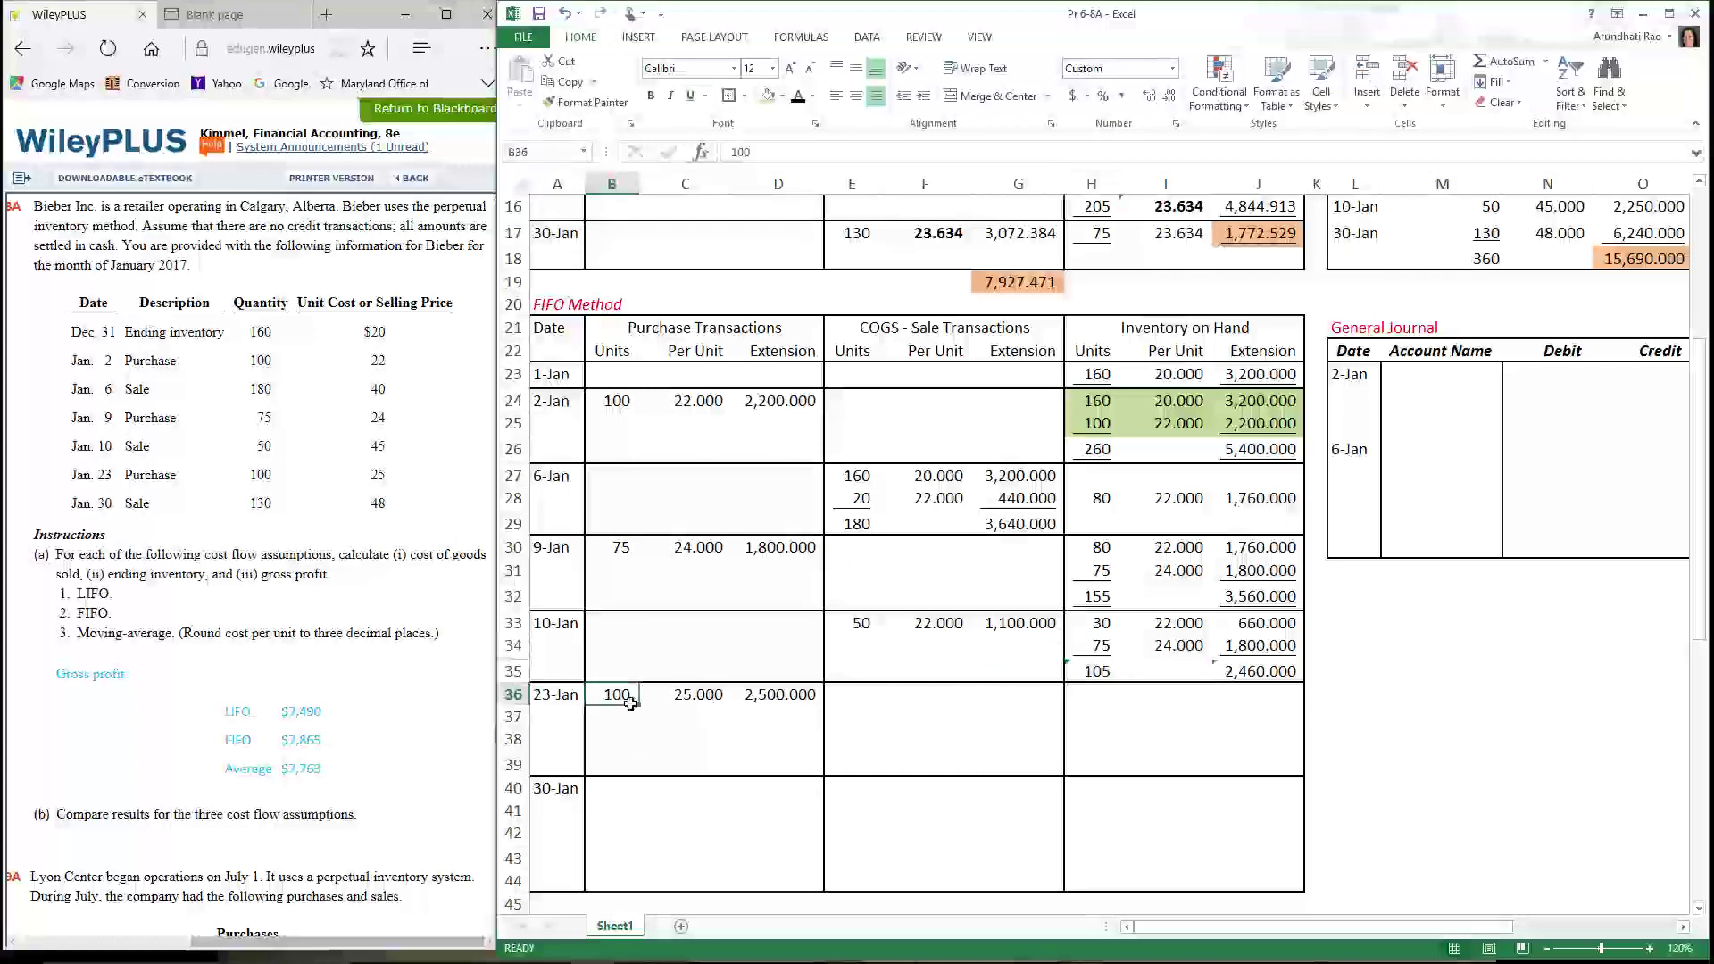
click(1189, 635)
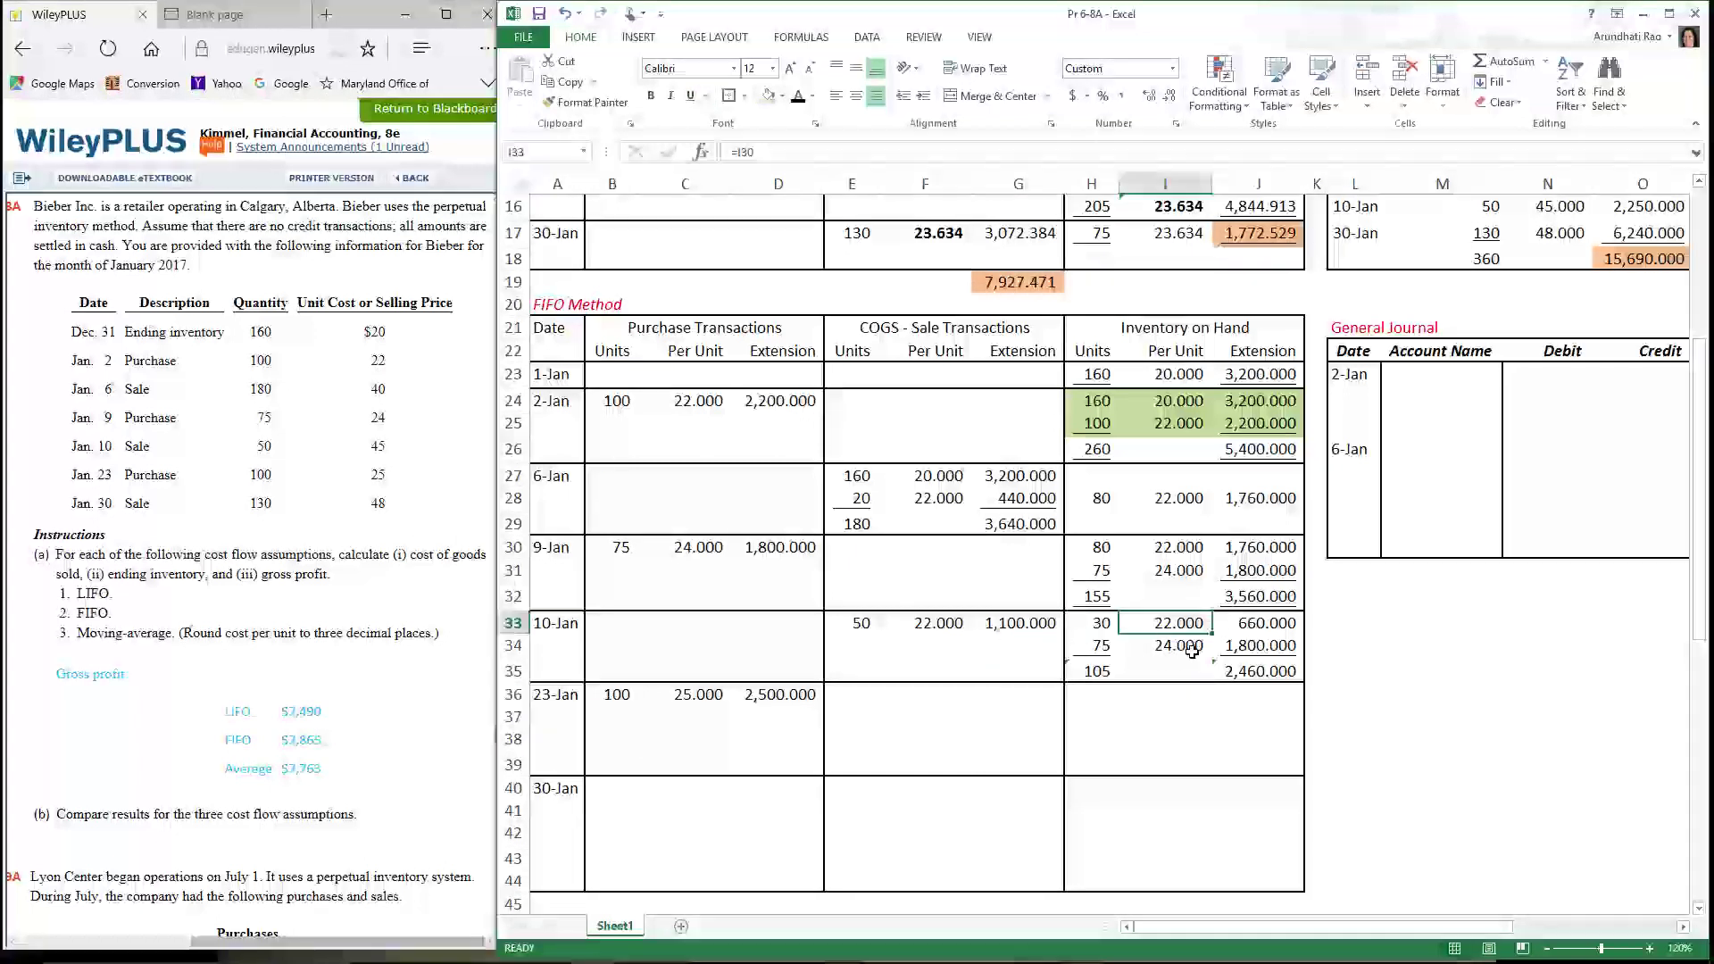
click(704, 708)
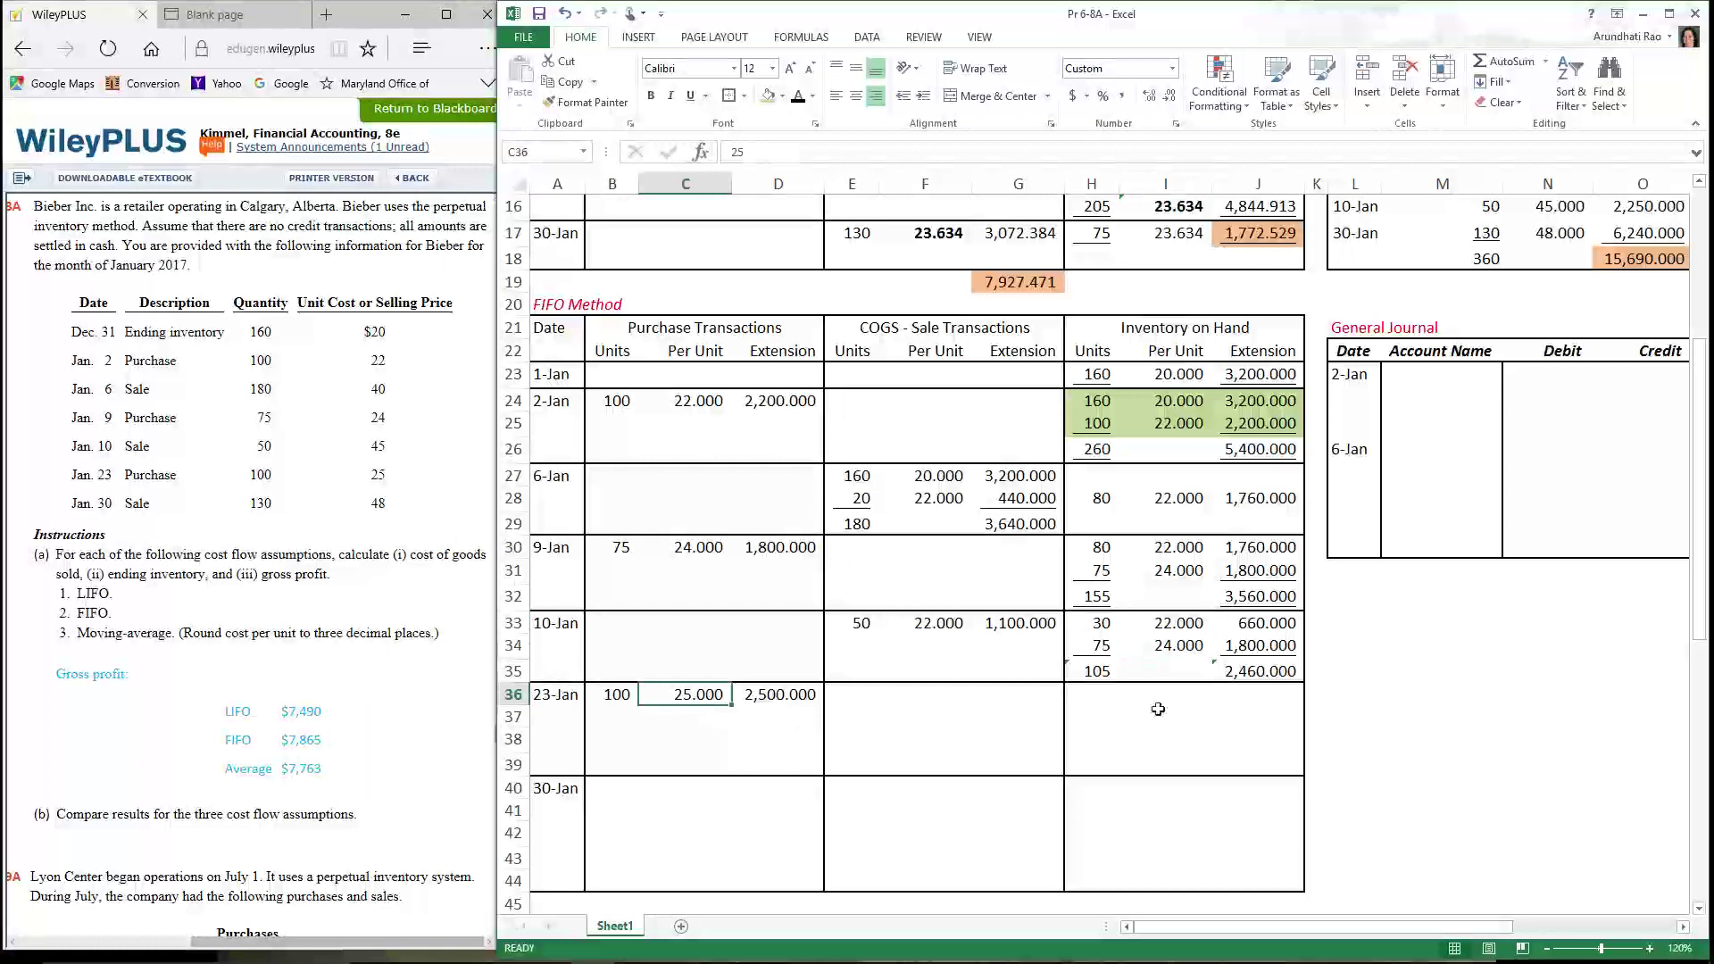
drag(1107, 703, 1277, 768)
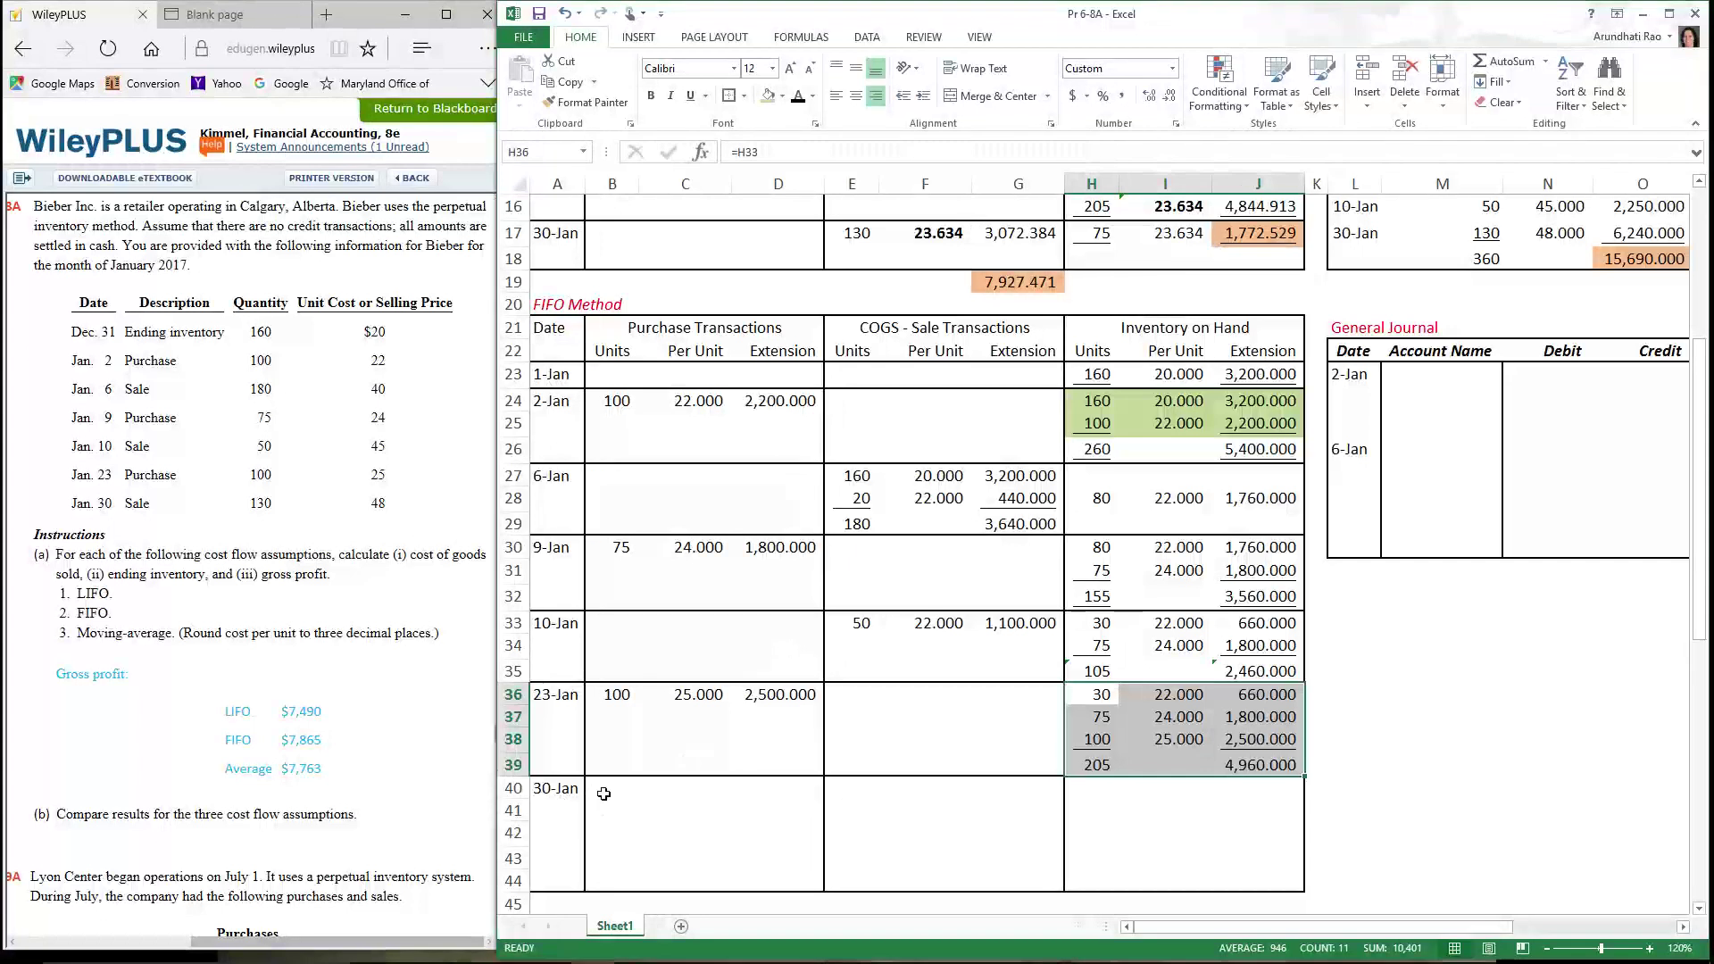
Review the 23-Jan layers in H36:H38, apply the black font colour to the 30-Jan FIFO COGS in E40:G44, and check its units in E40:E43
click(604, 794)
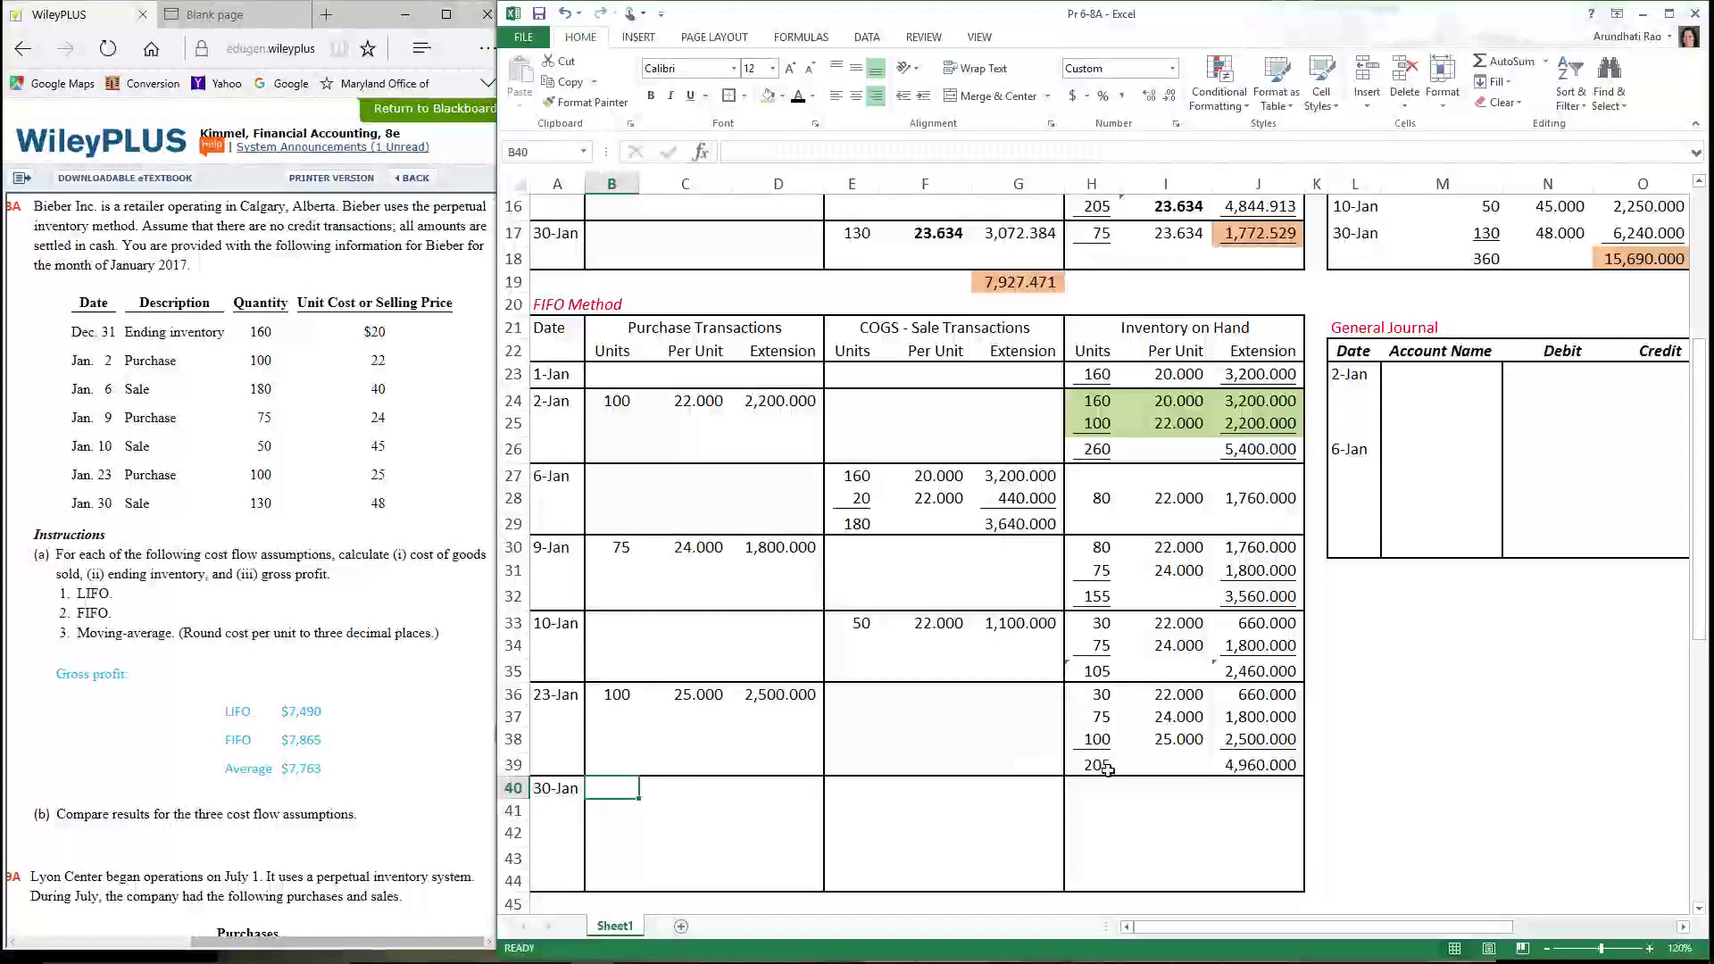
click(1100, 696)
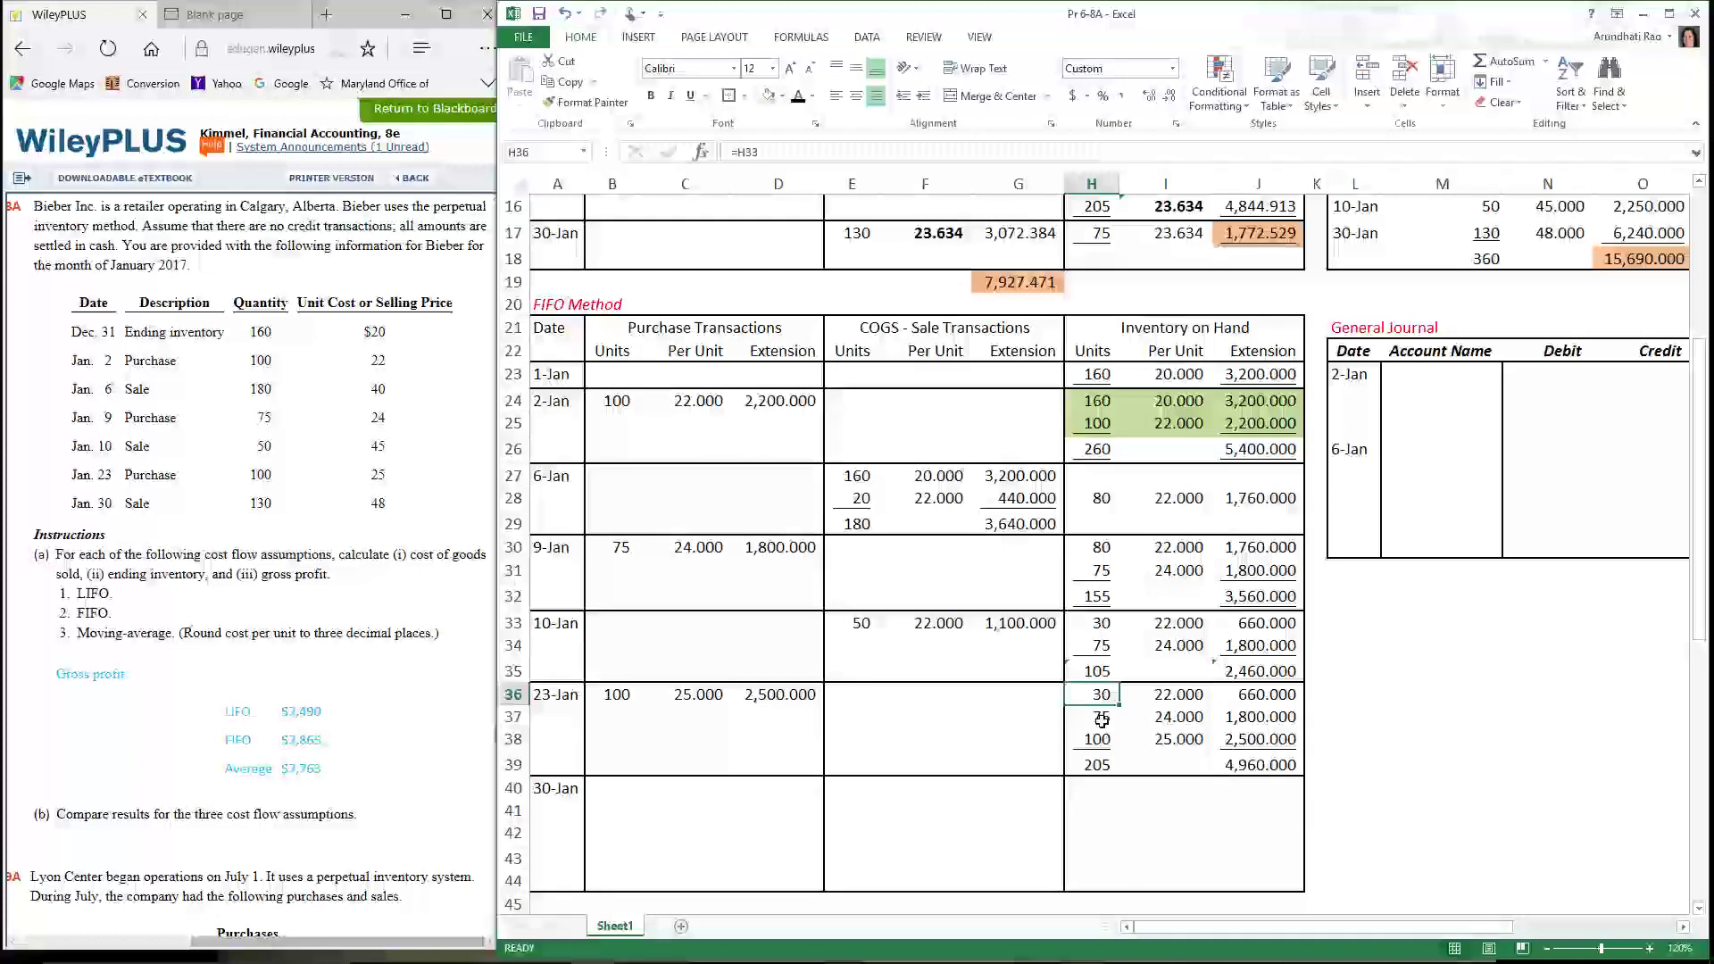
click(1101, 717)
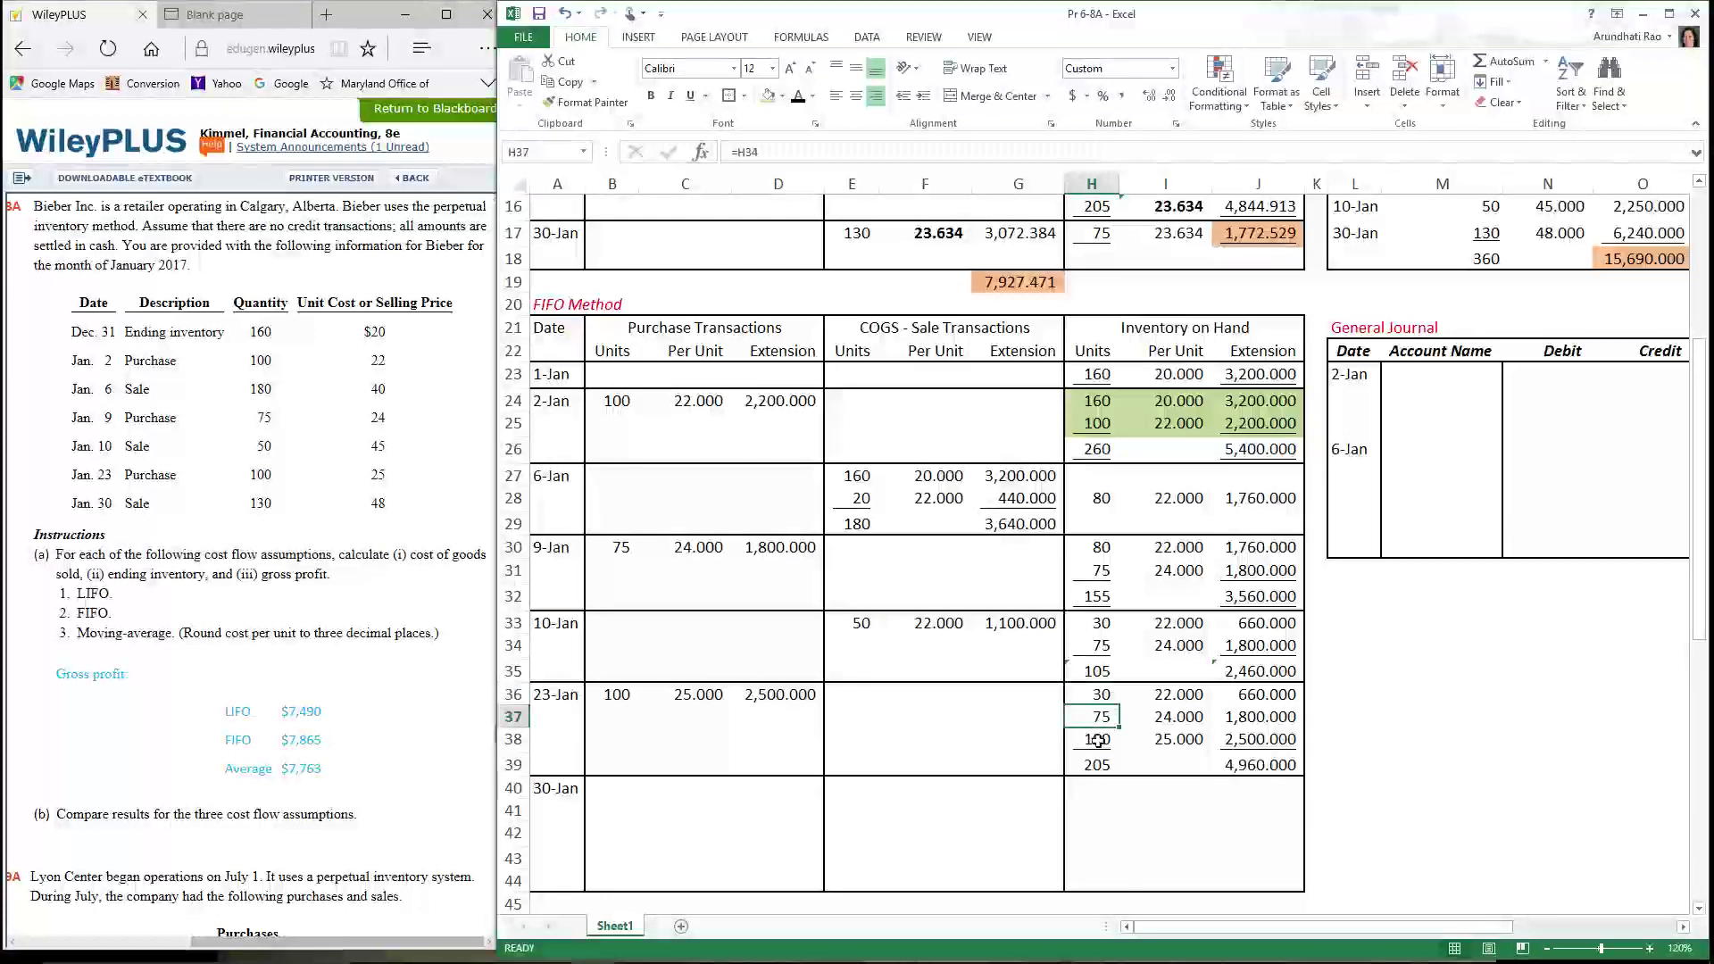
click(1098, 737)
drag(864, 795, 1033, 880)
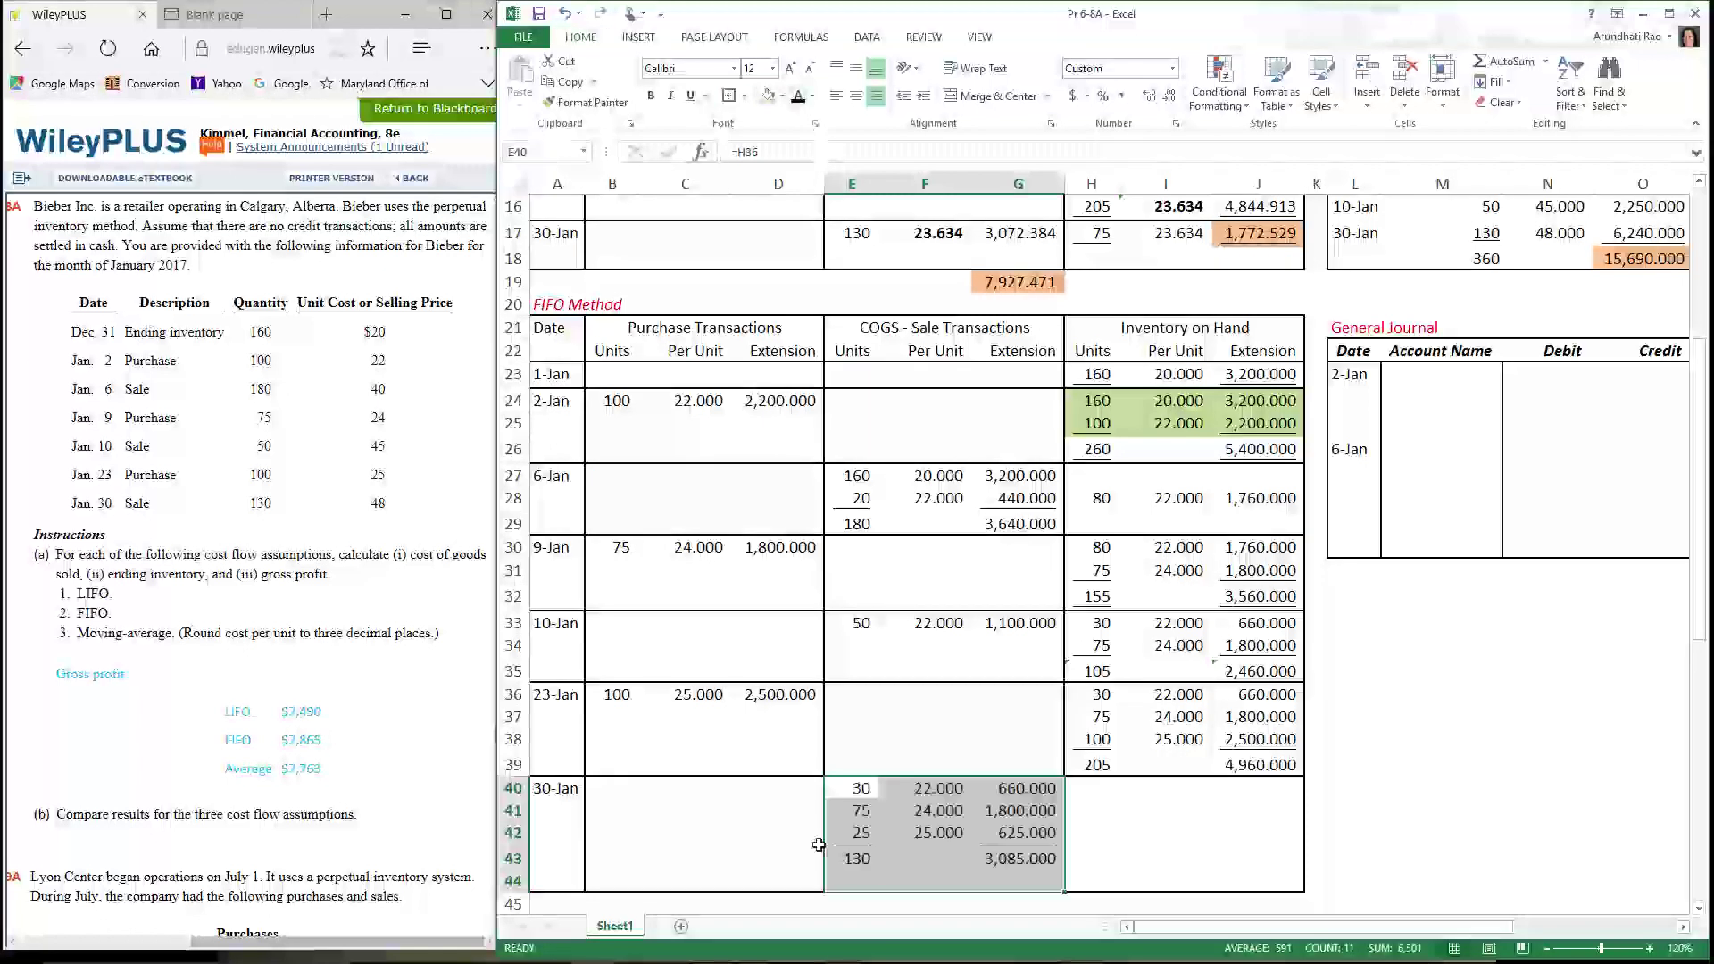
click(855, 792)
click(855, 813)
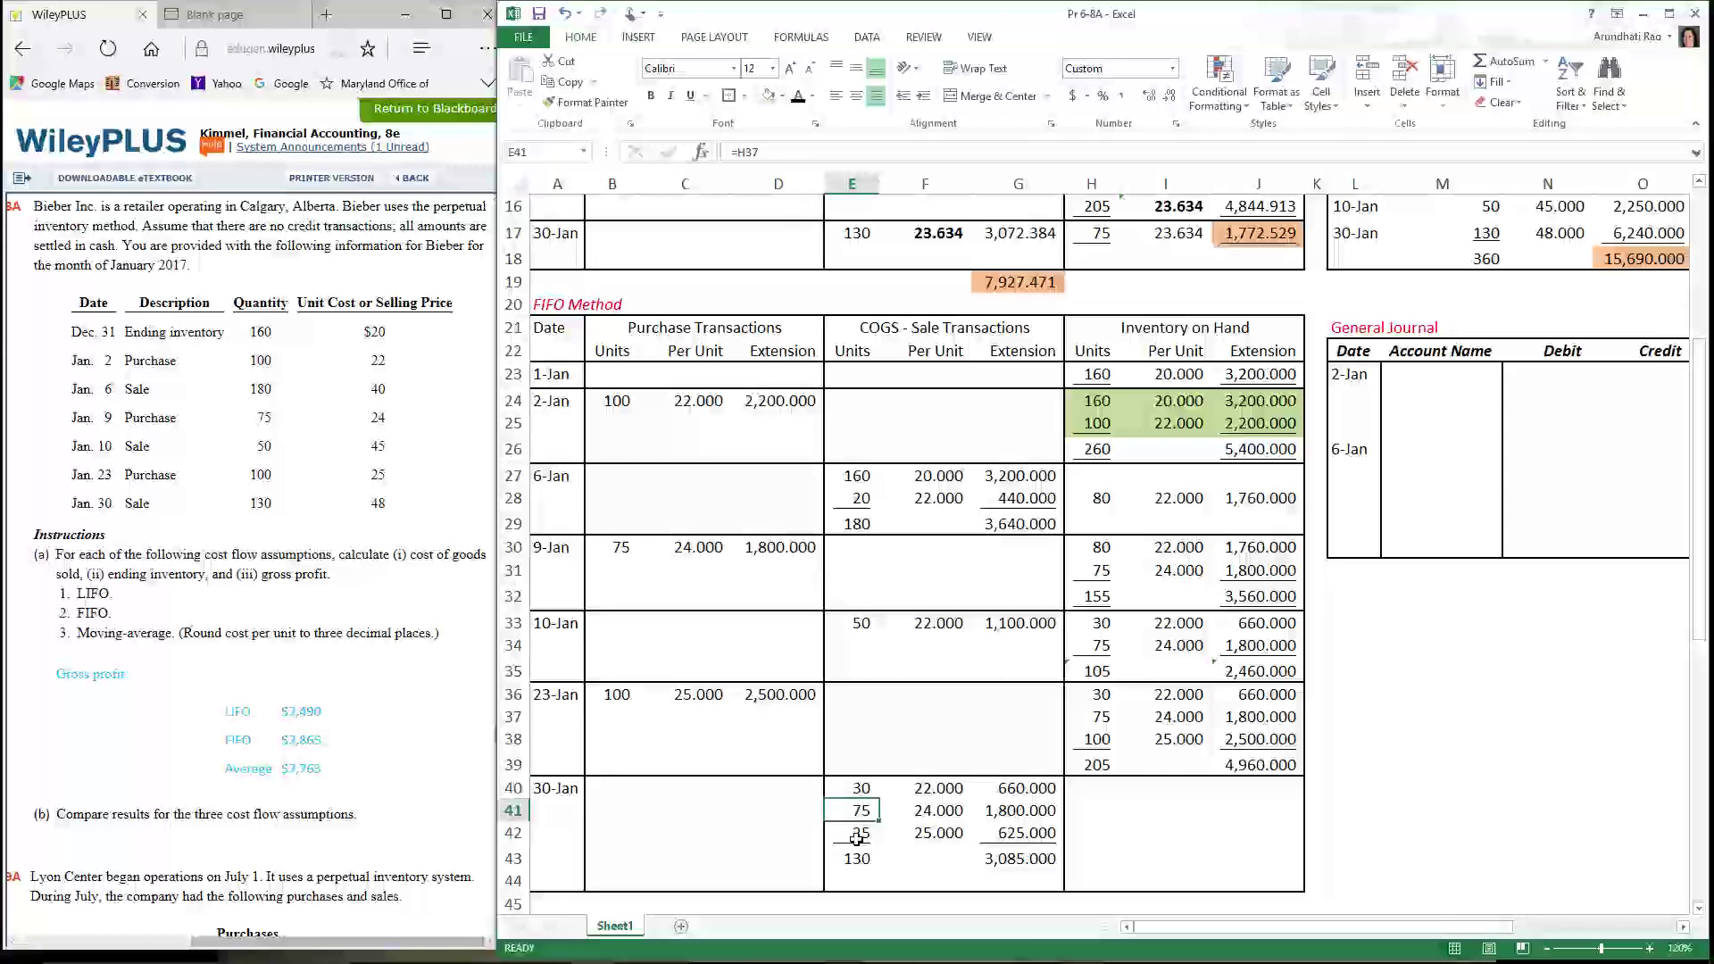
click(855, 839)
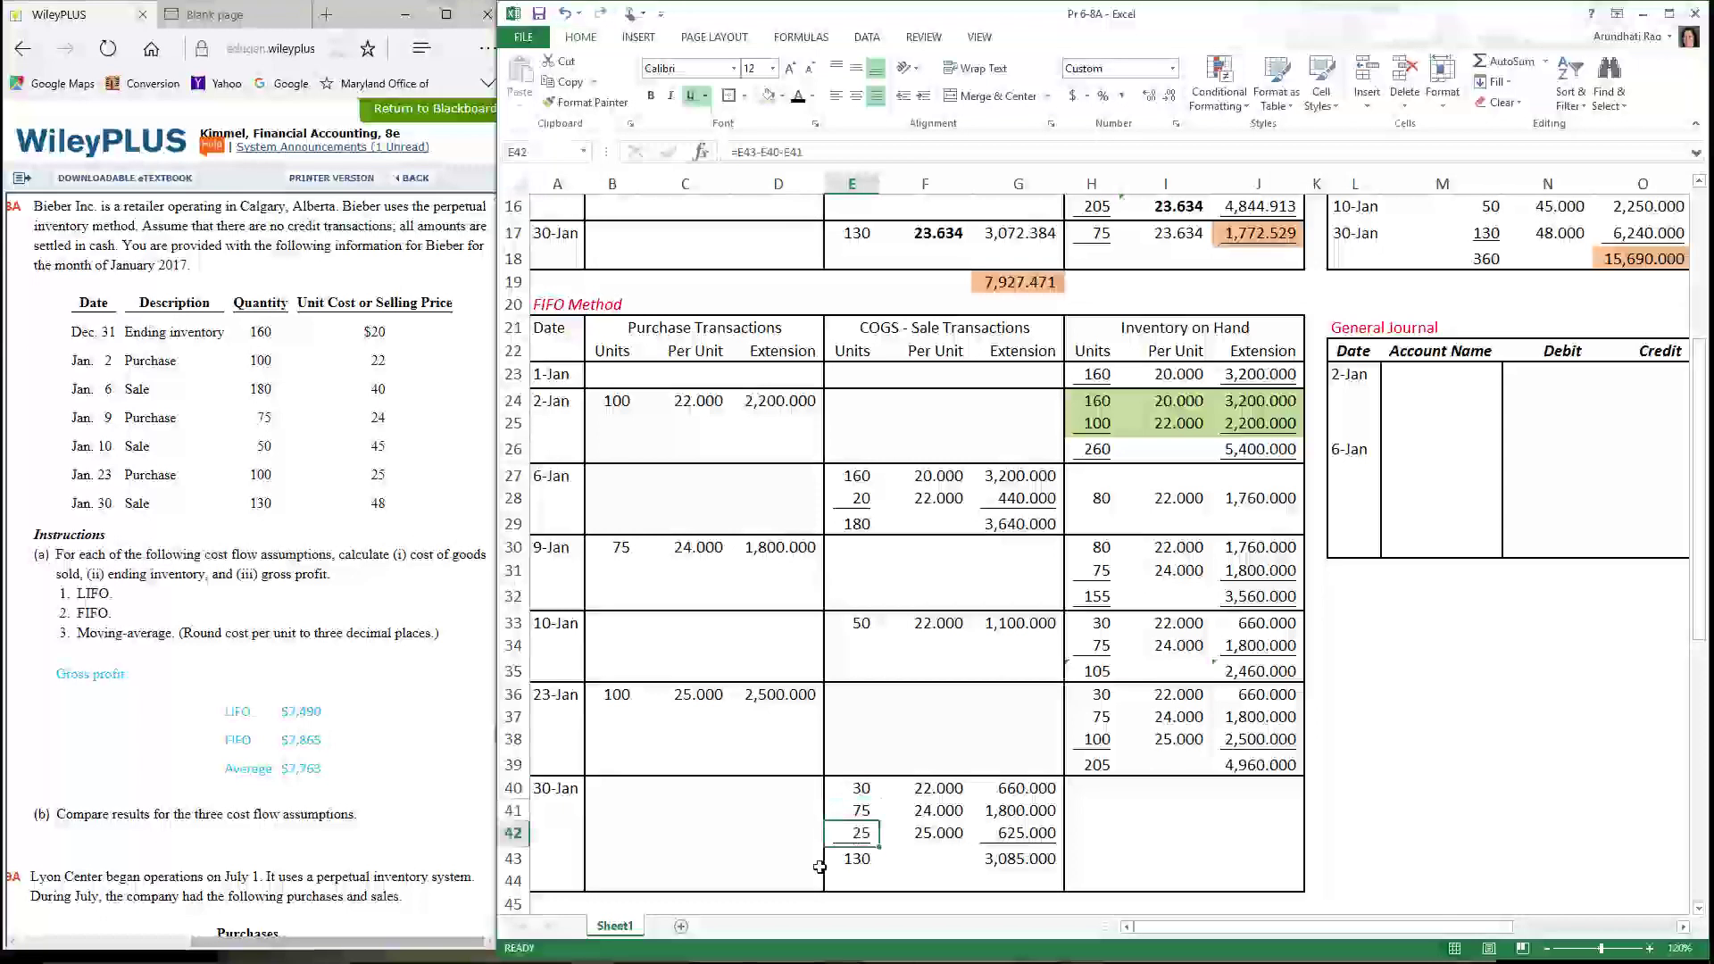
click(868, 858)
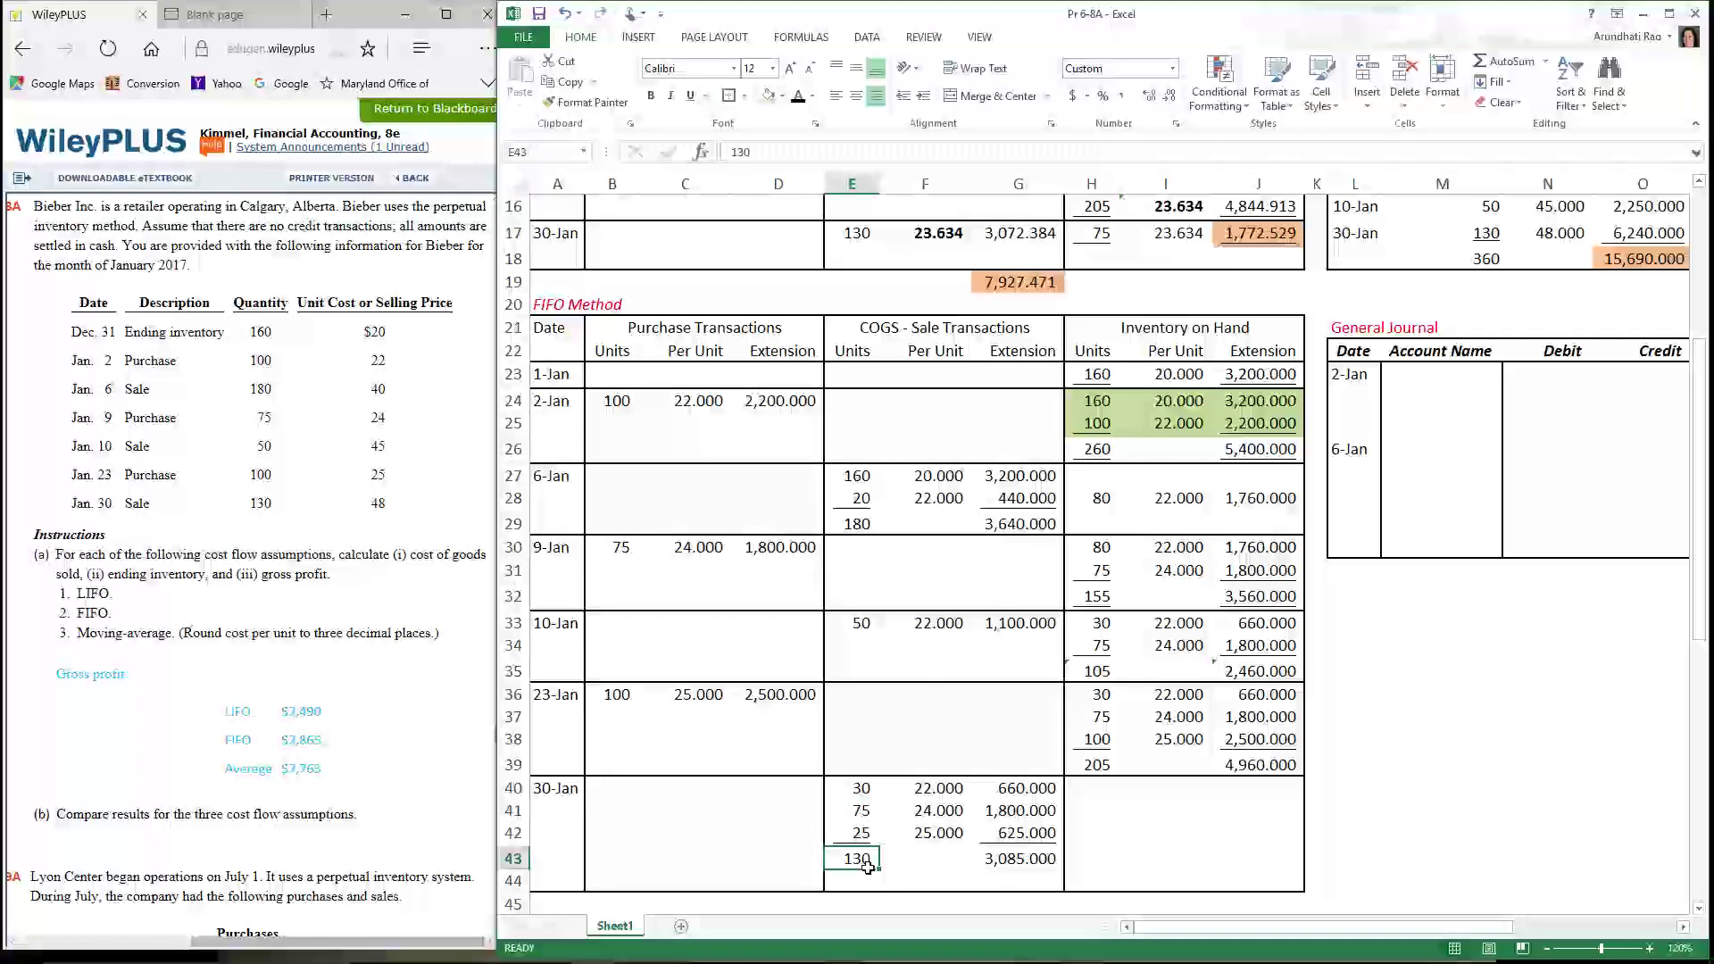
Compare the 23-Jan layers with the 30-Jan sale, apply the black font colour to the inventory on hand in H40:J44, and check H42:I42
click(1096, 704)
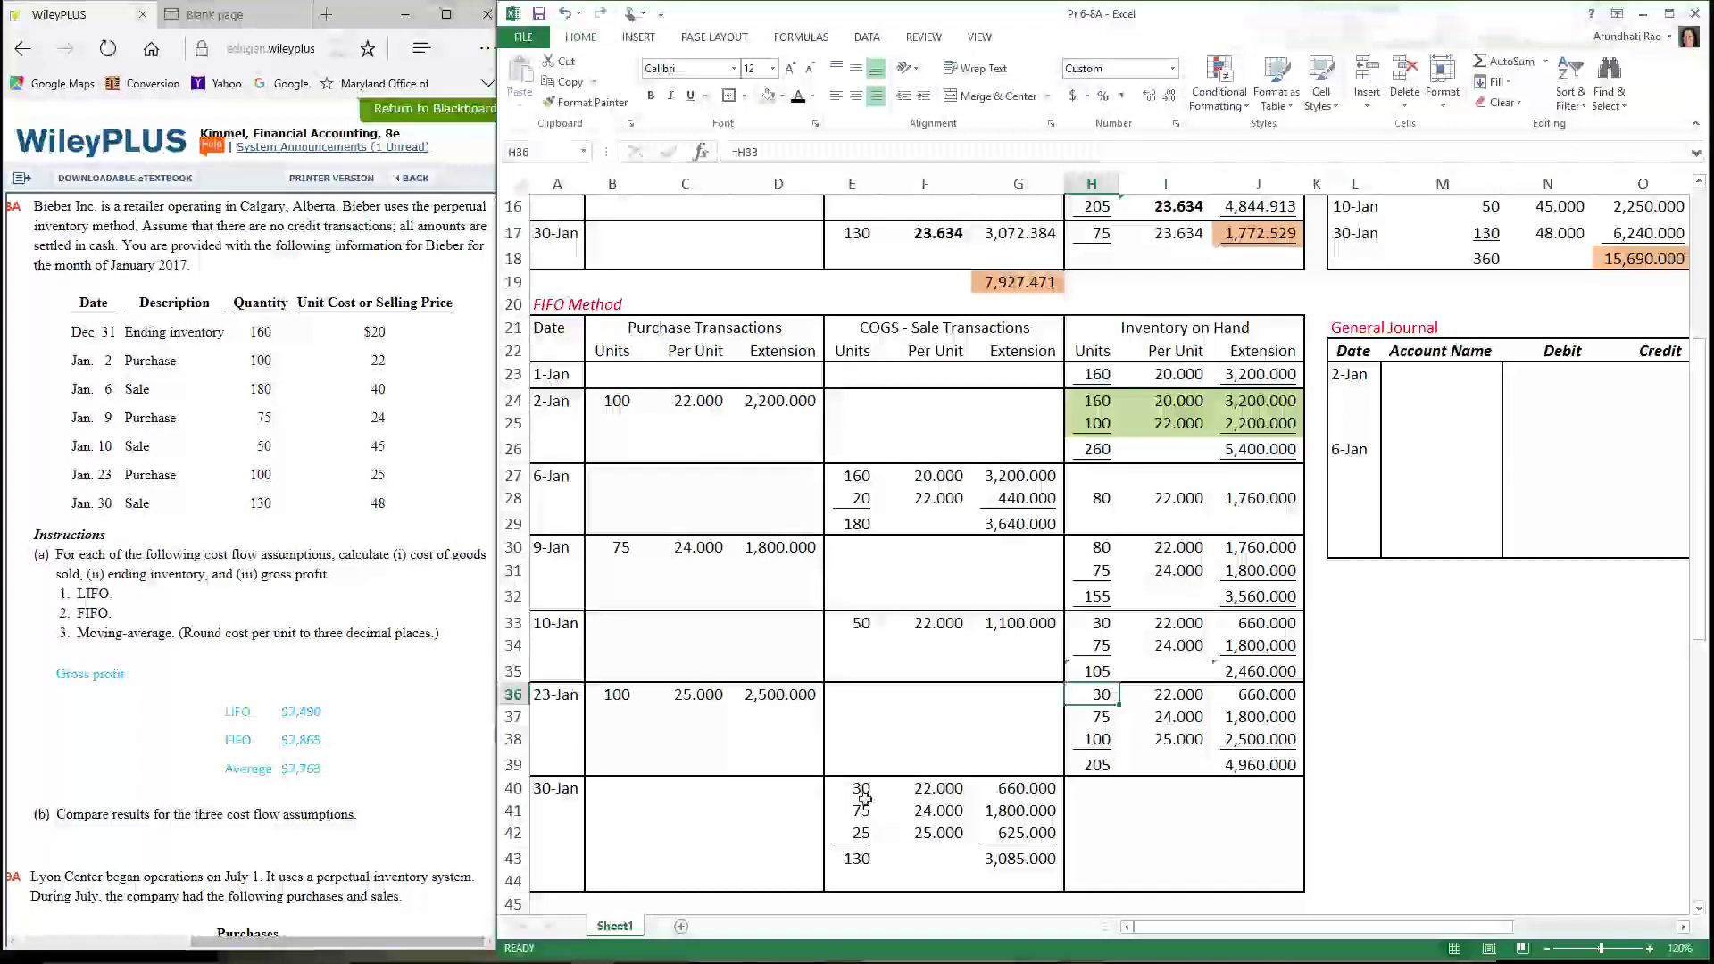
click(1110, 722)
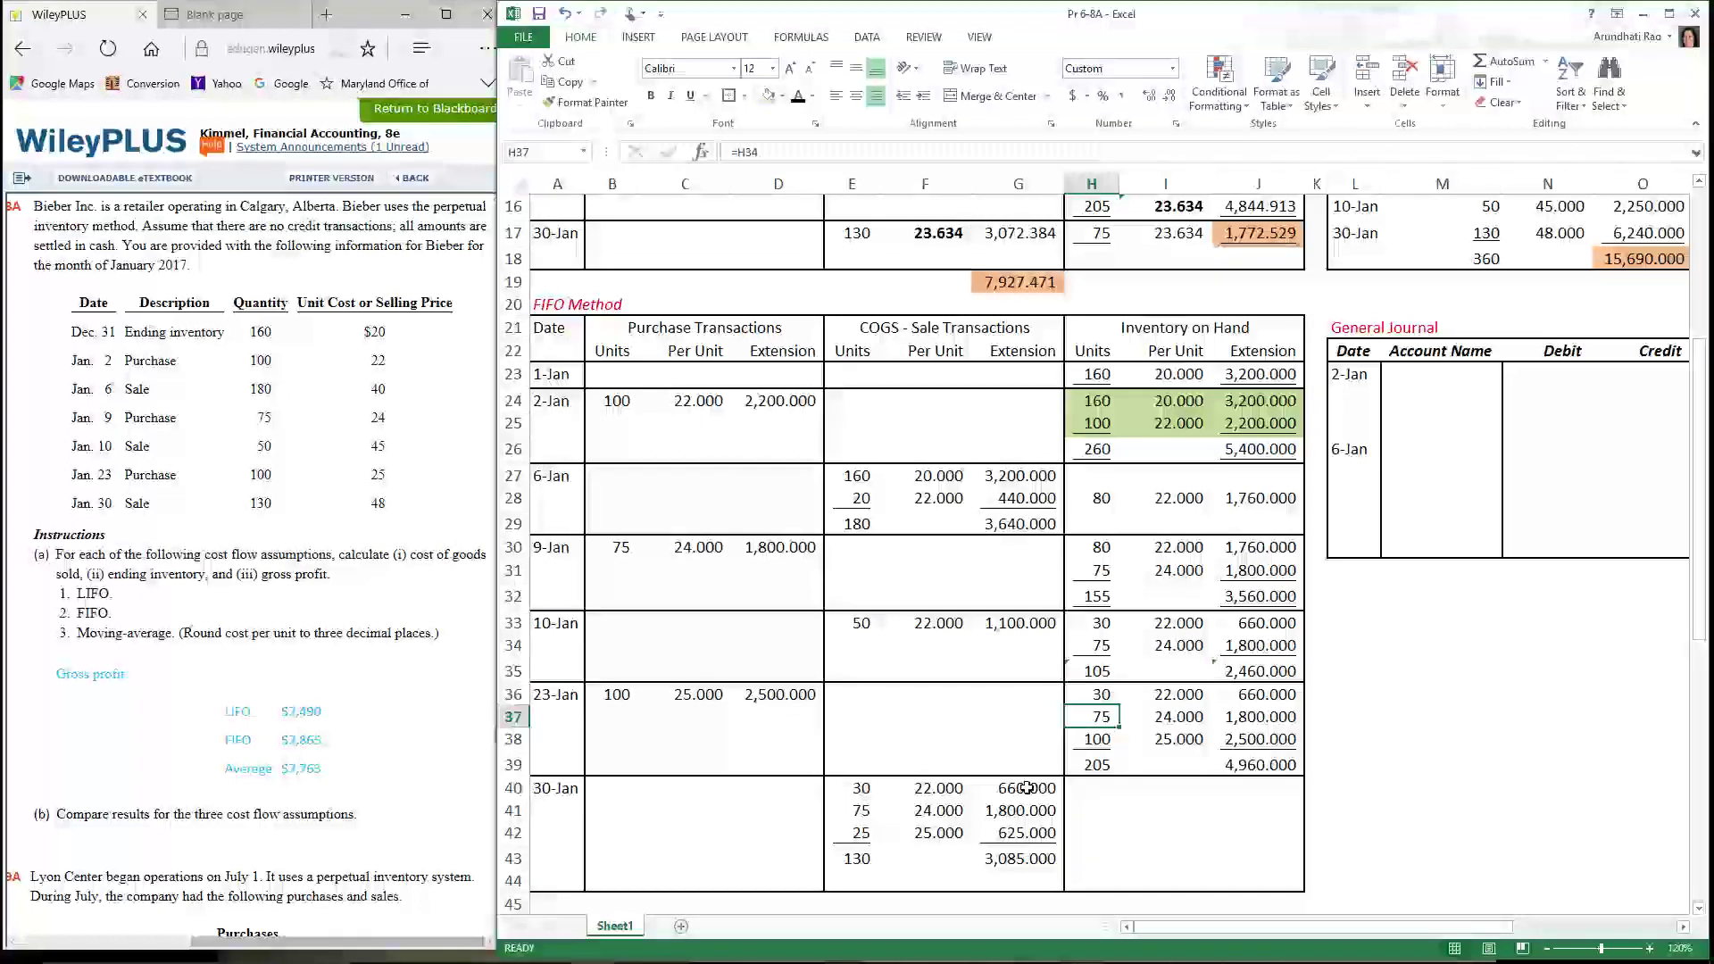
click(1107, 748)
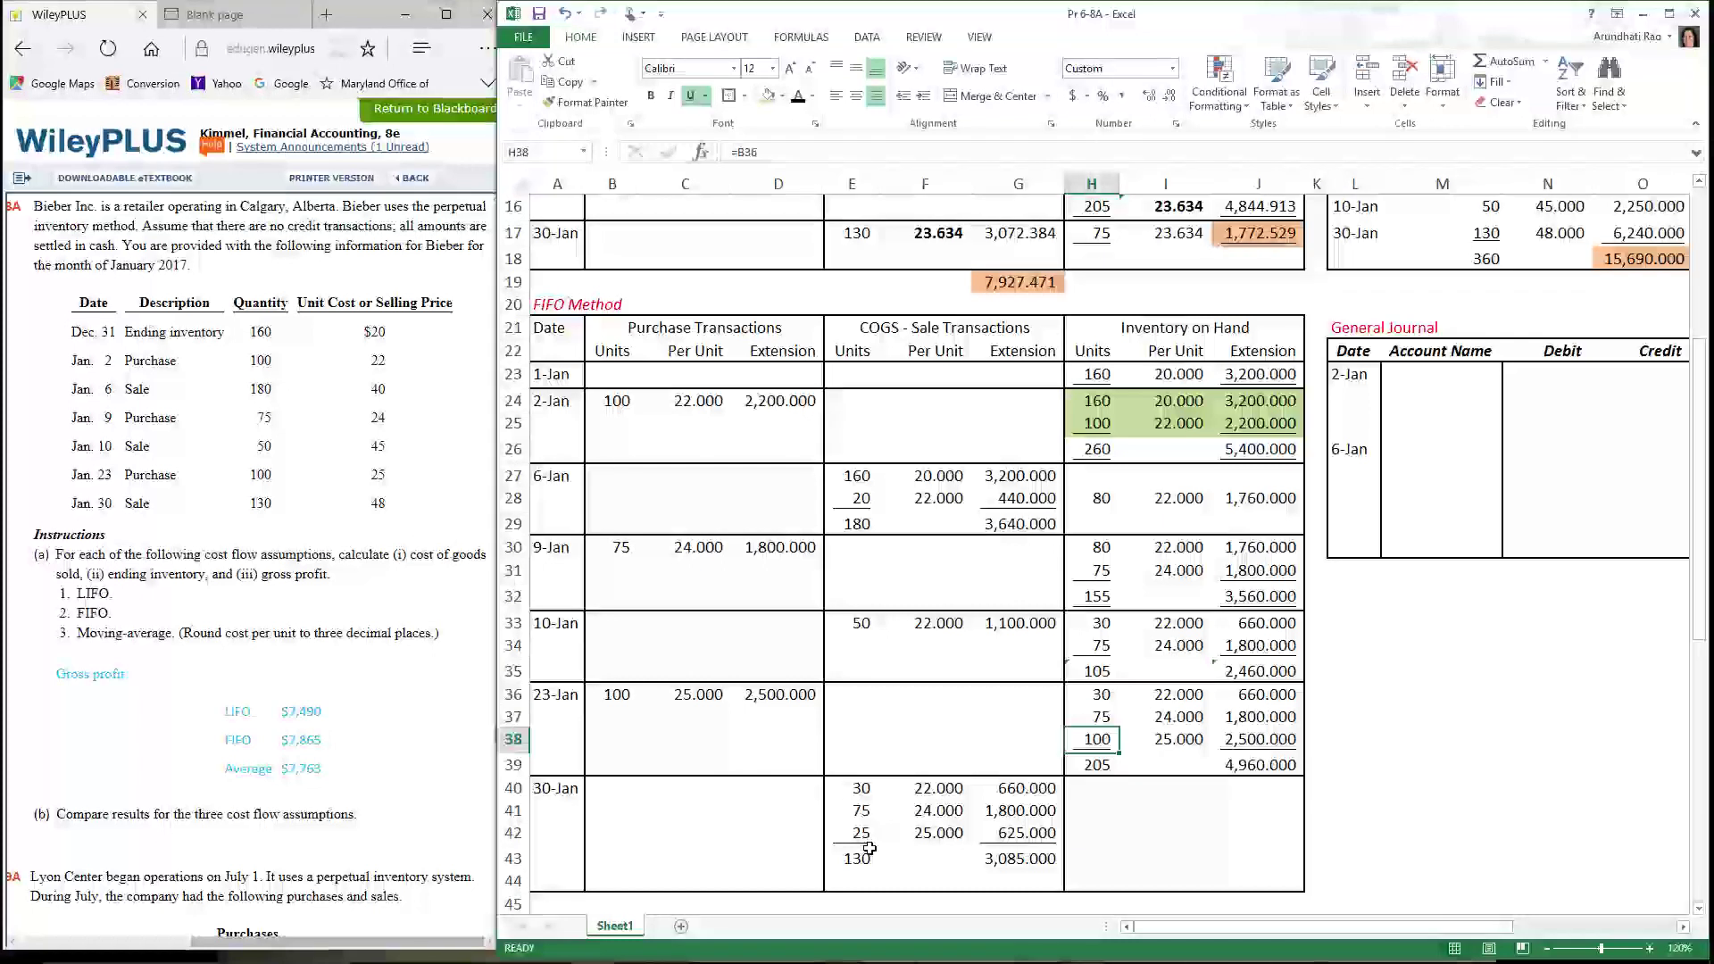
drag(1096, 790, 1299, 886)
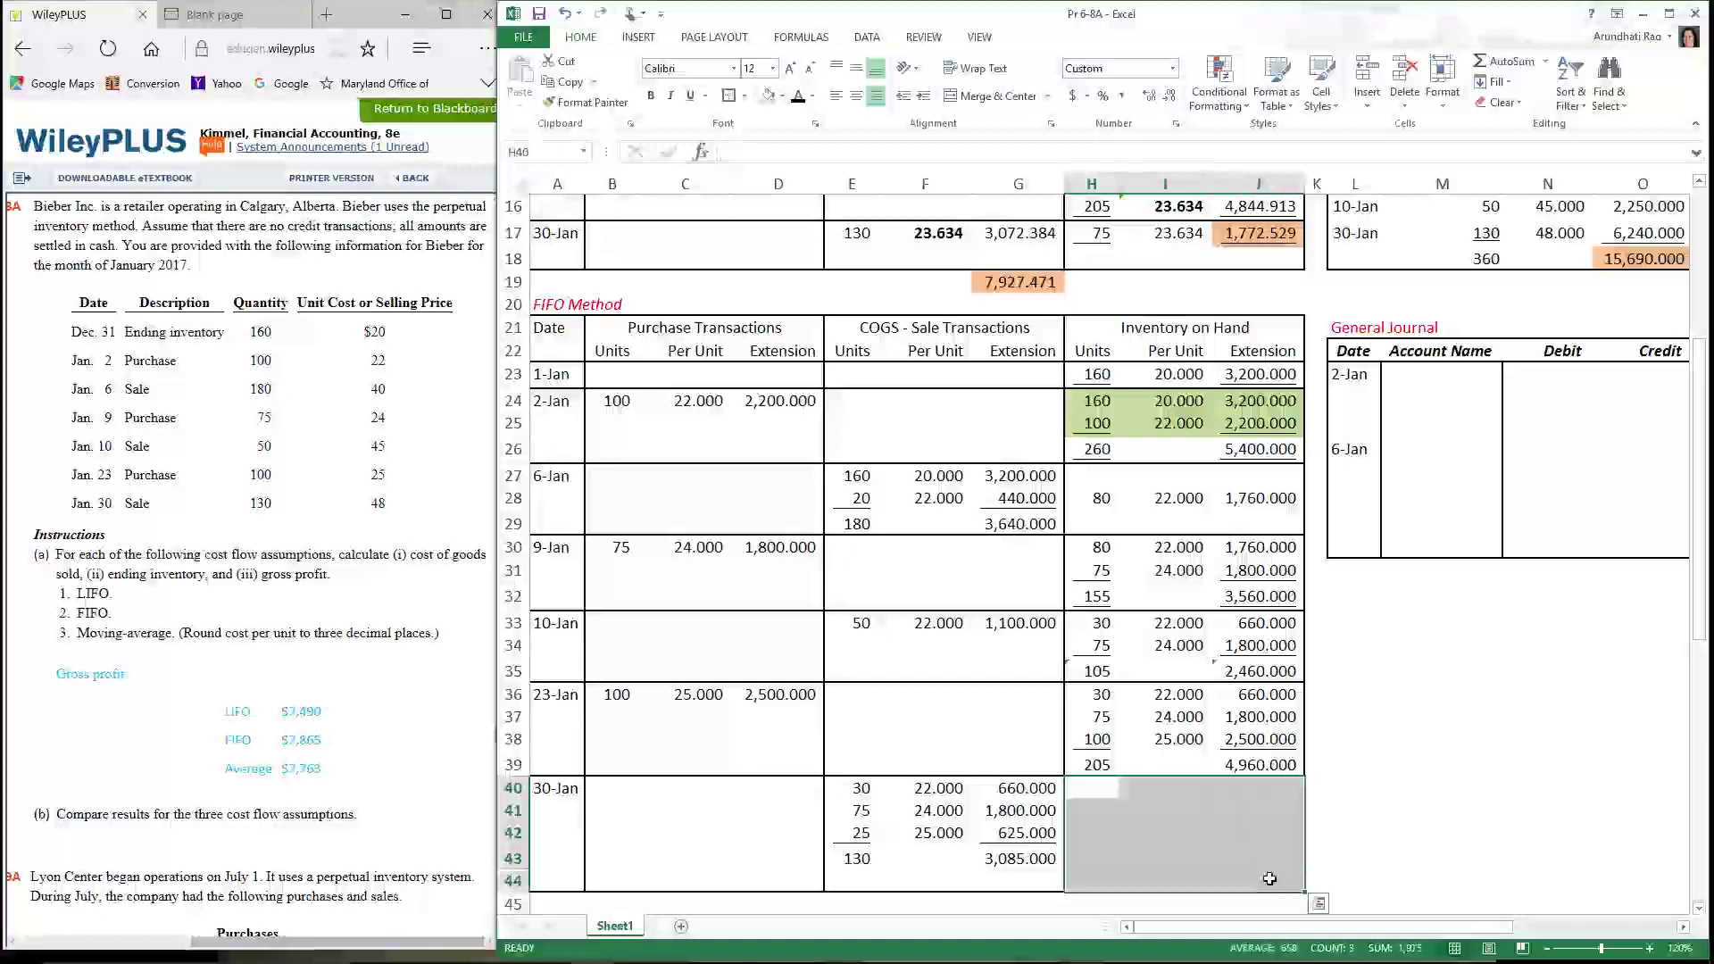
click(797, 97)
click(1115, 839)
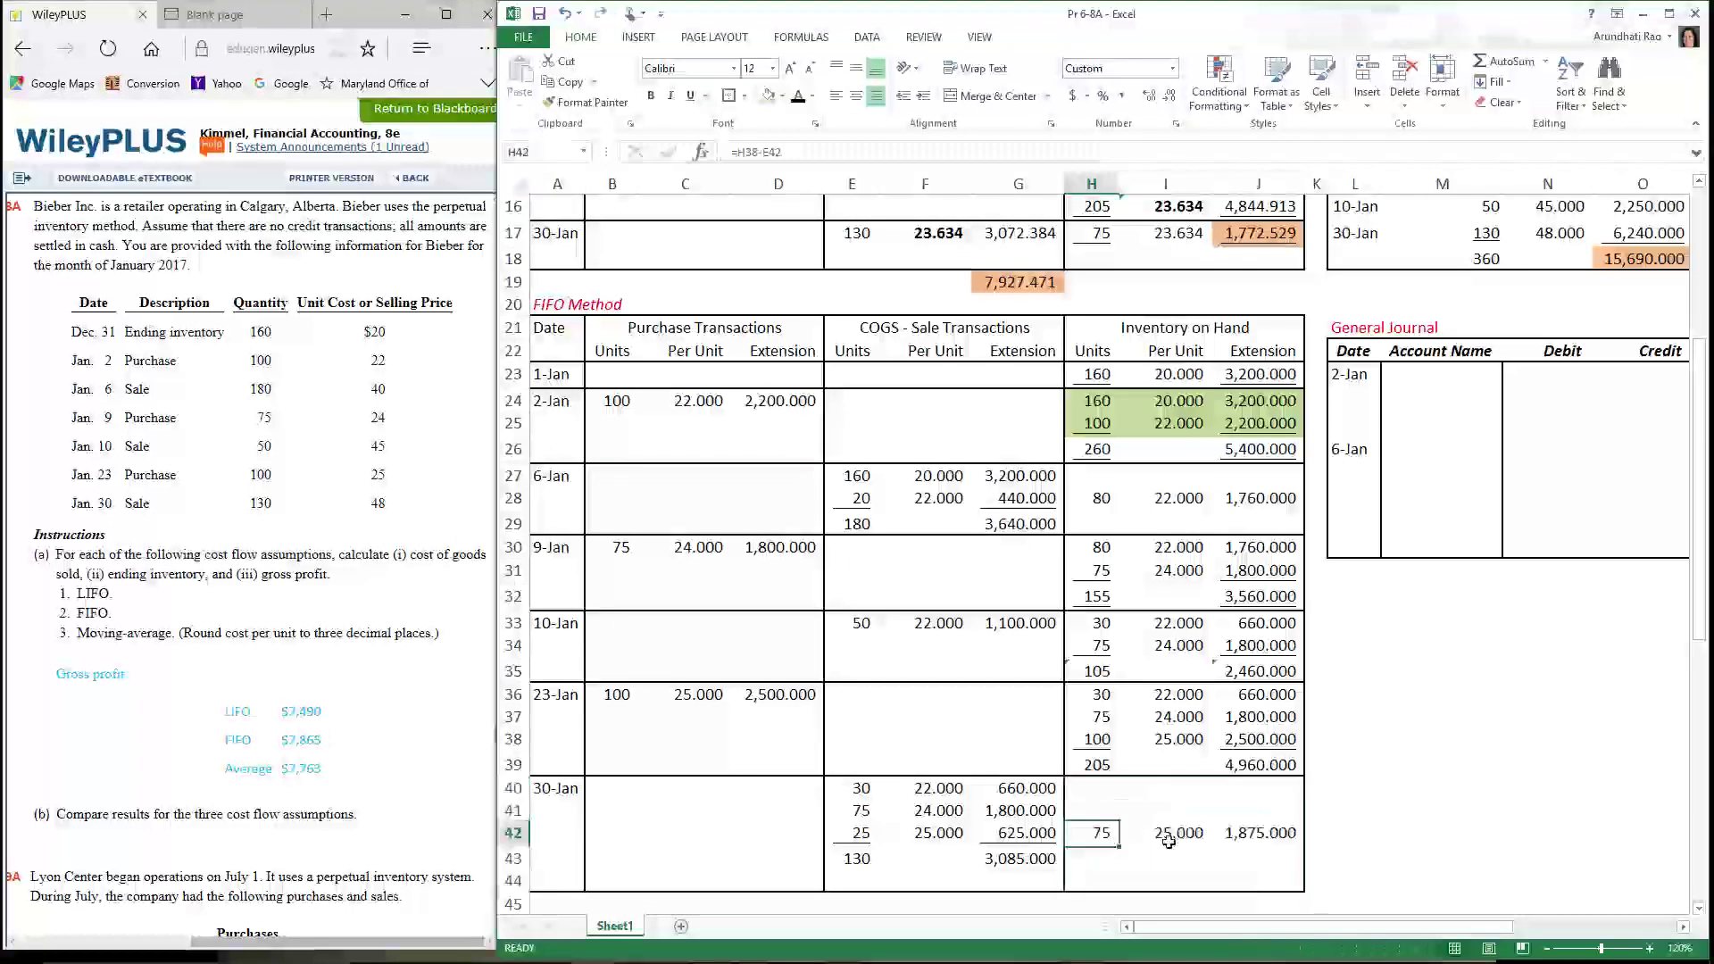
click(1169, 842)
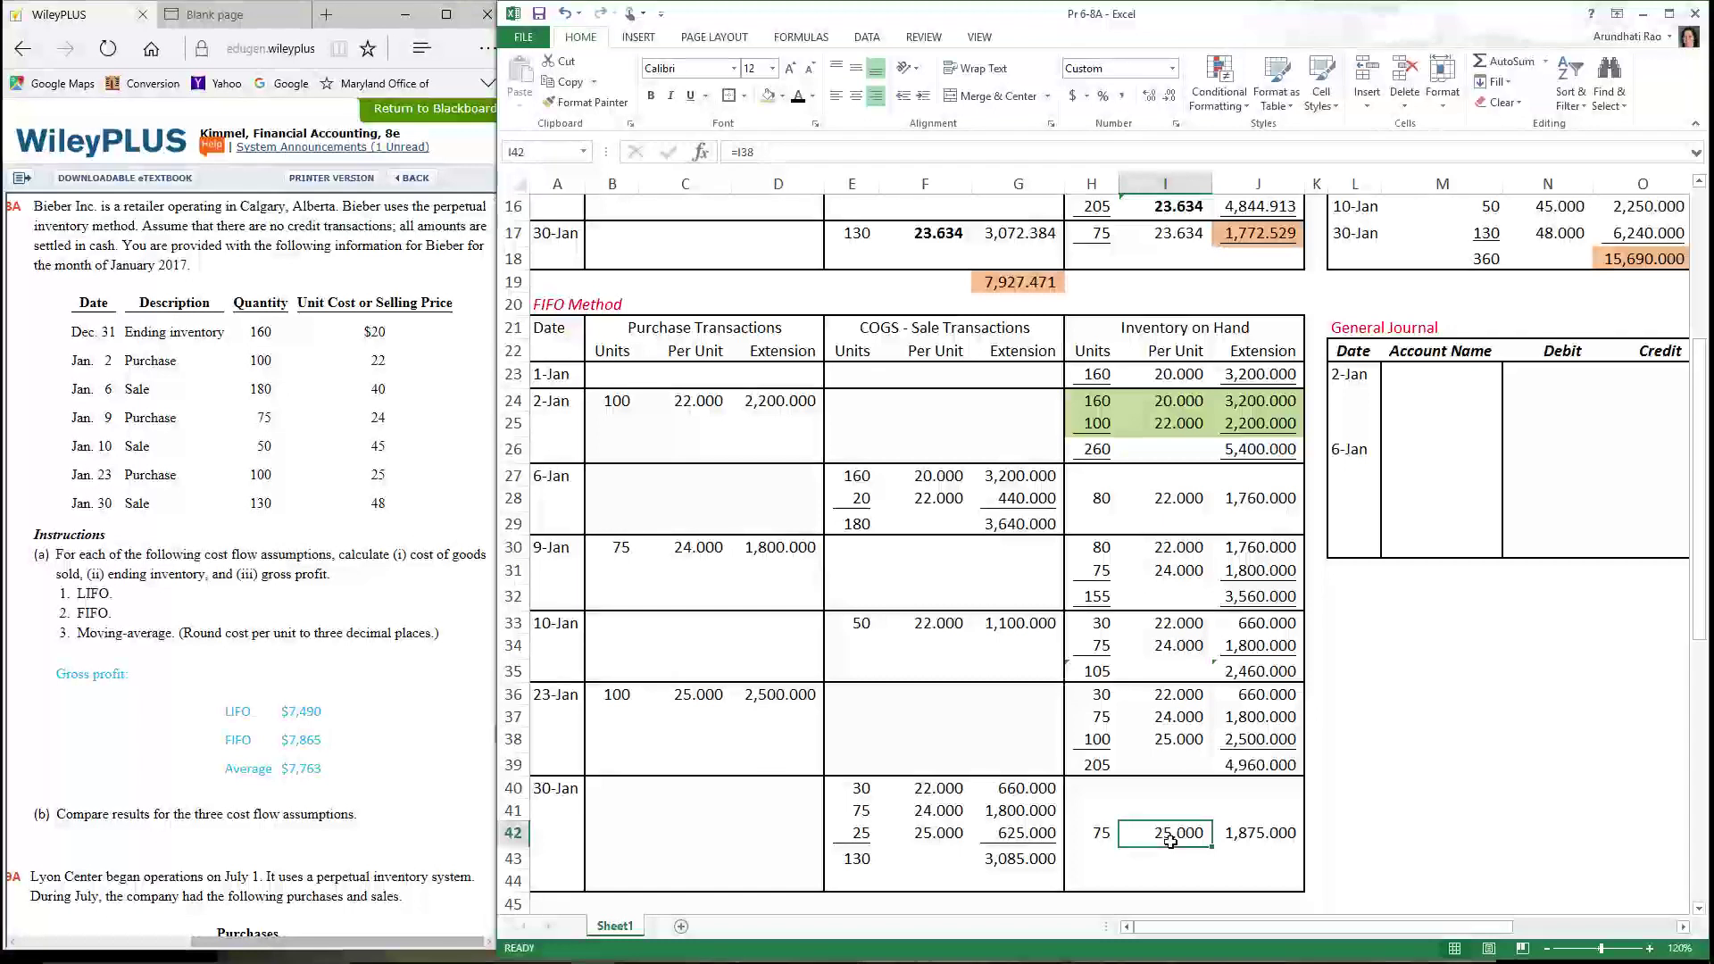
click(1107, 839)
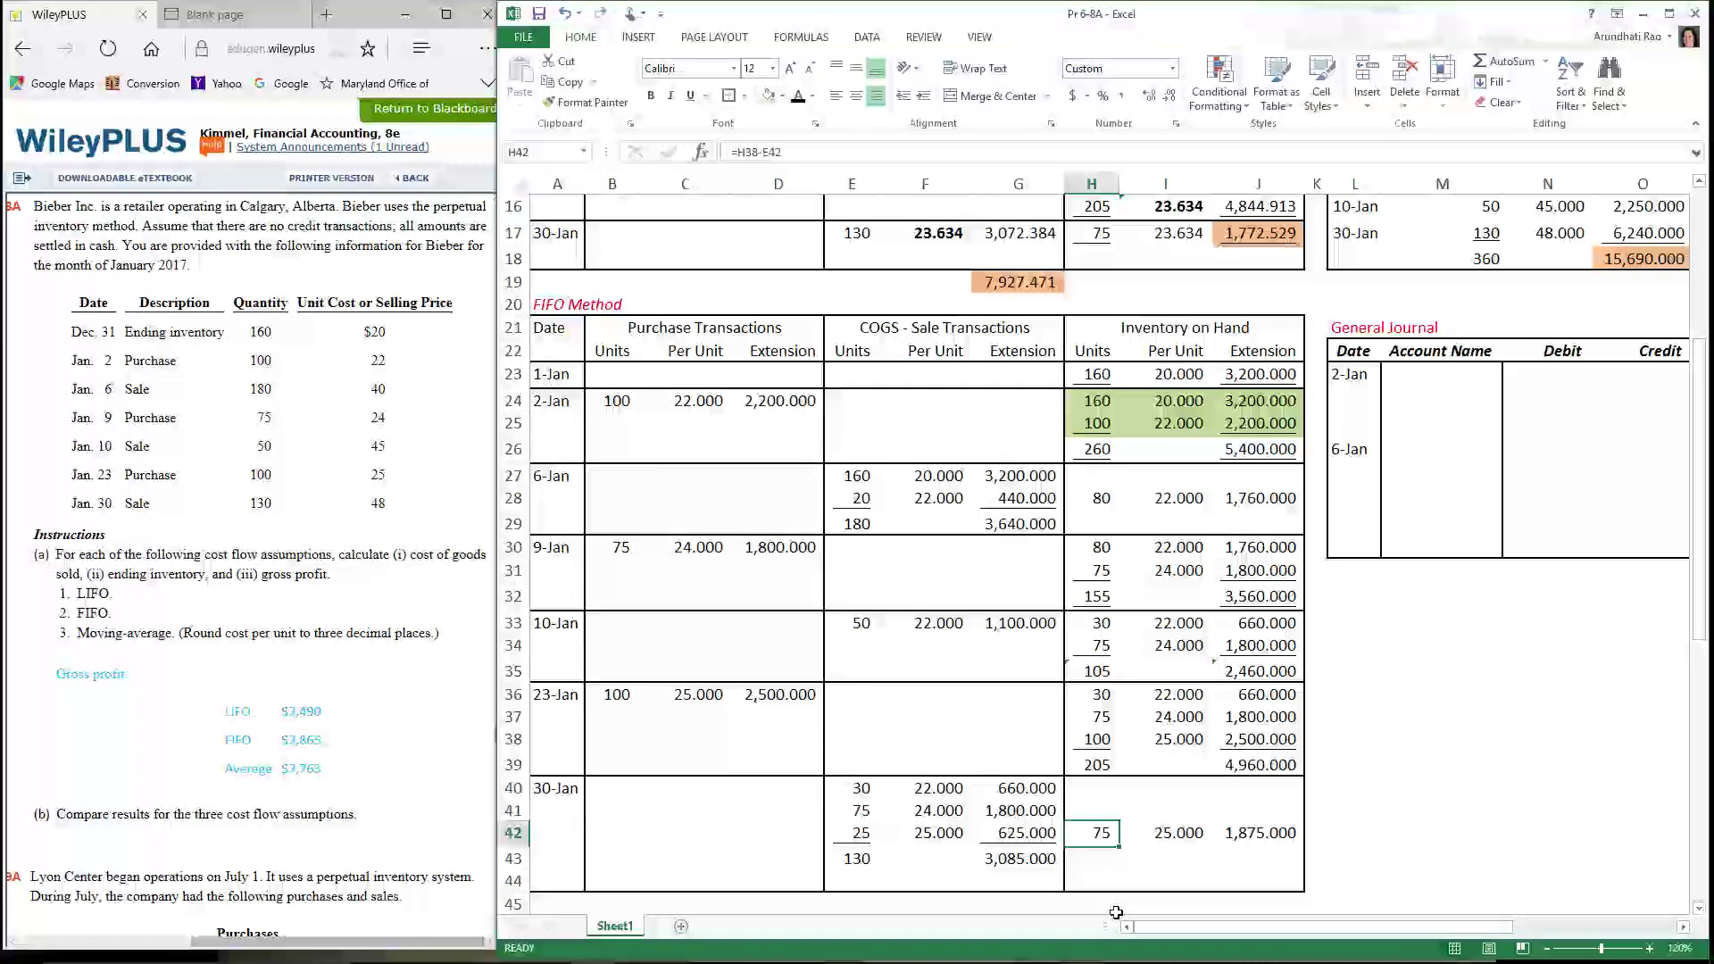
Compare the 30-Jan Moving Average units on hand in H17 with the 30-Jan FIFO ending inventory in J42
scroll(1111, 906, up, 5)
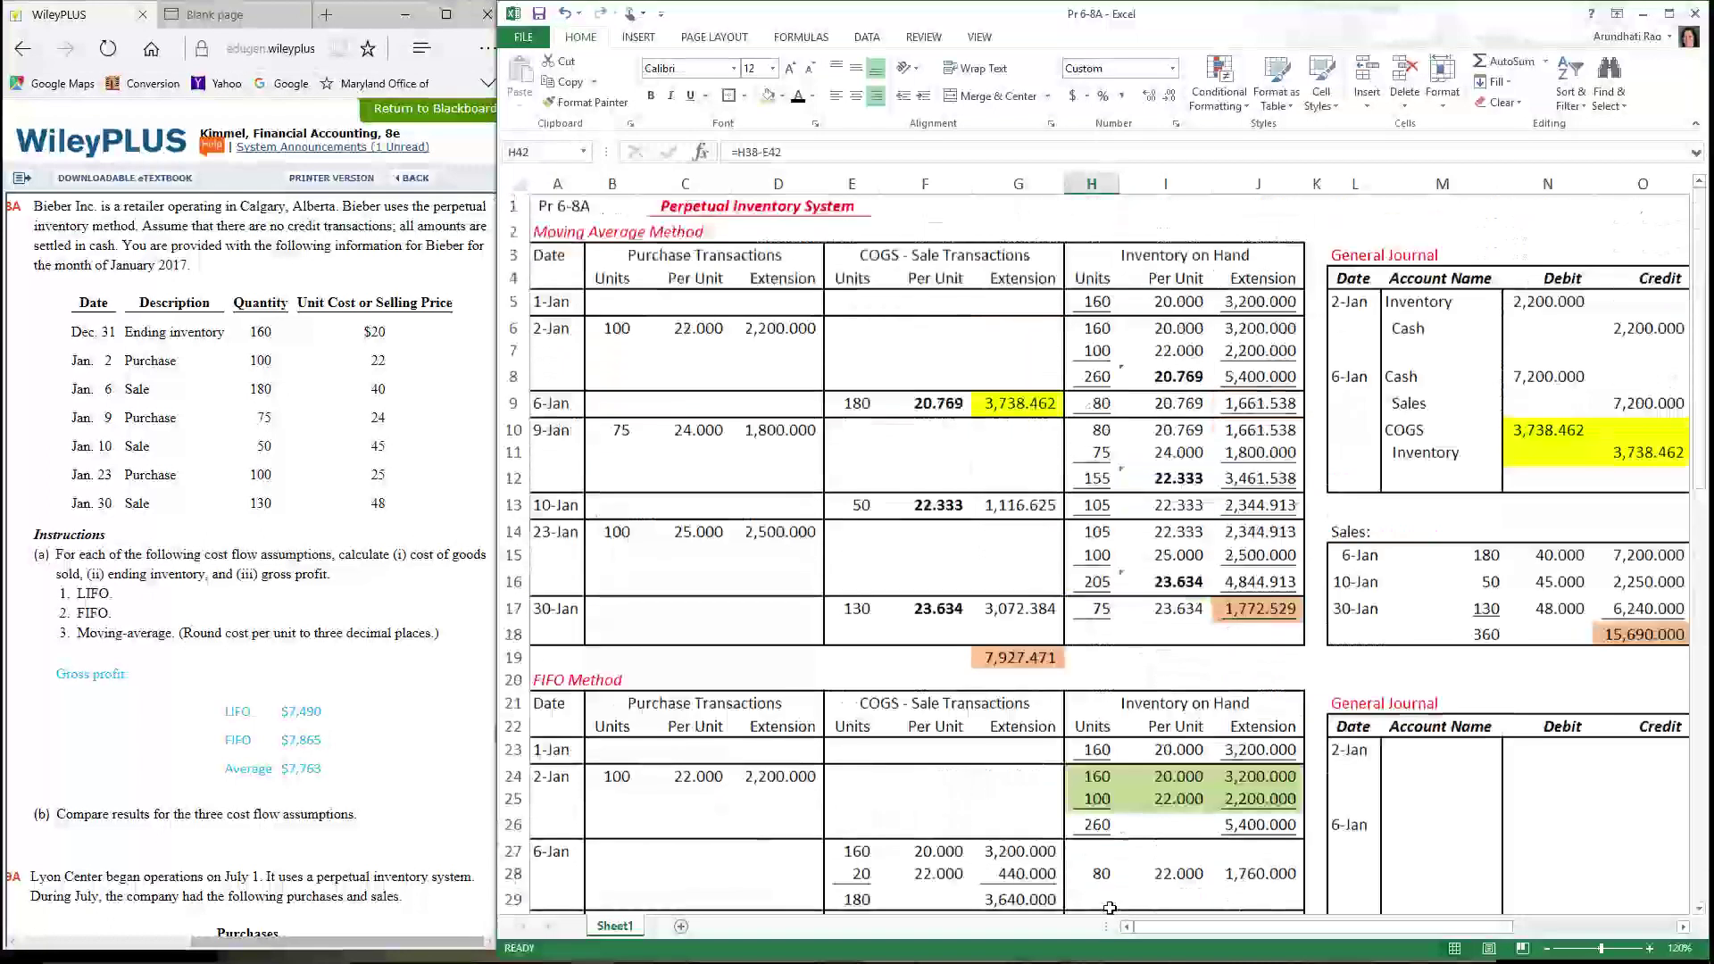
click(1109, 612)
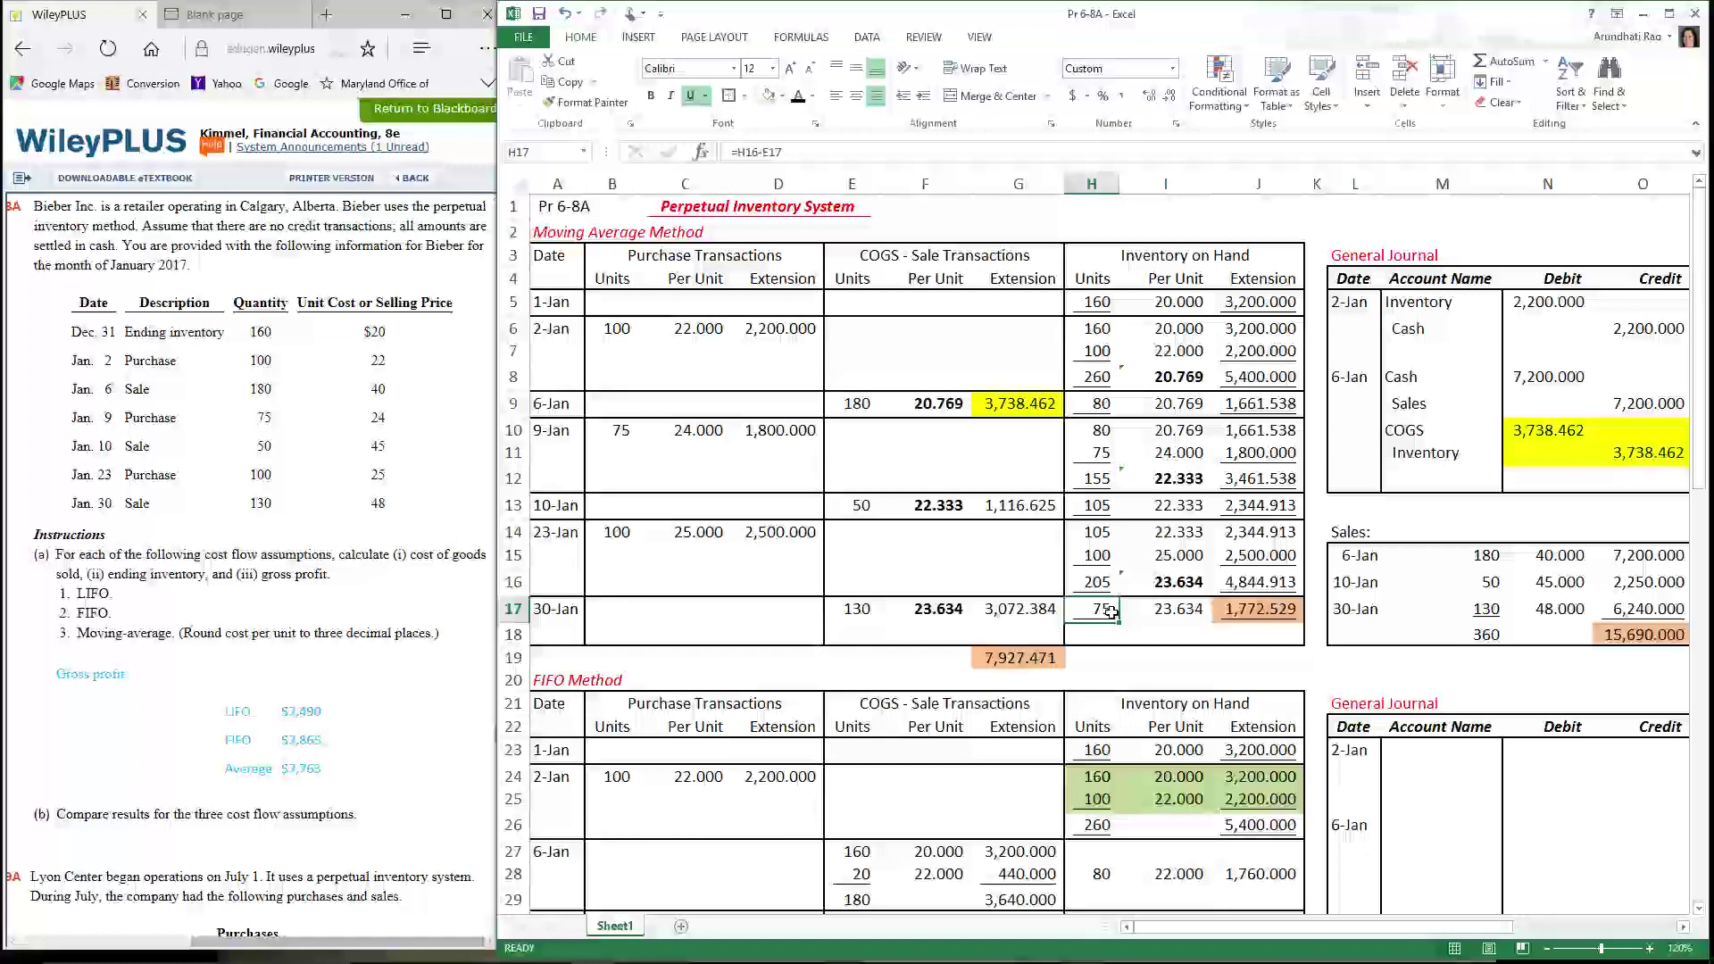
scroll(1110, 611, down, 4)
scroll(1187, 848, down, 1)
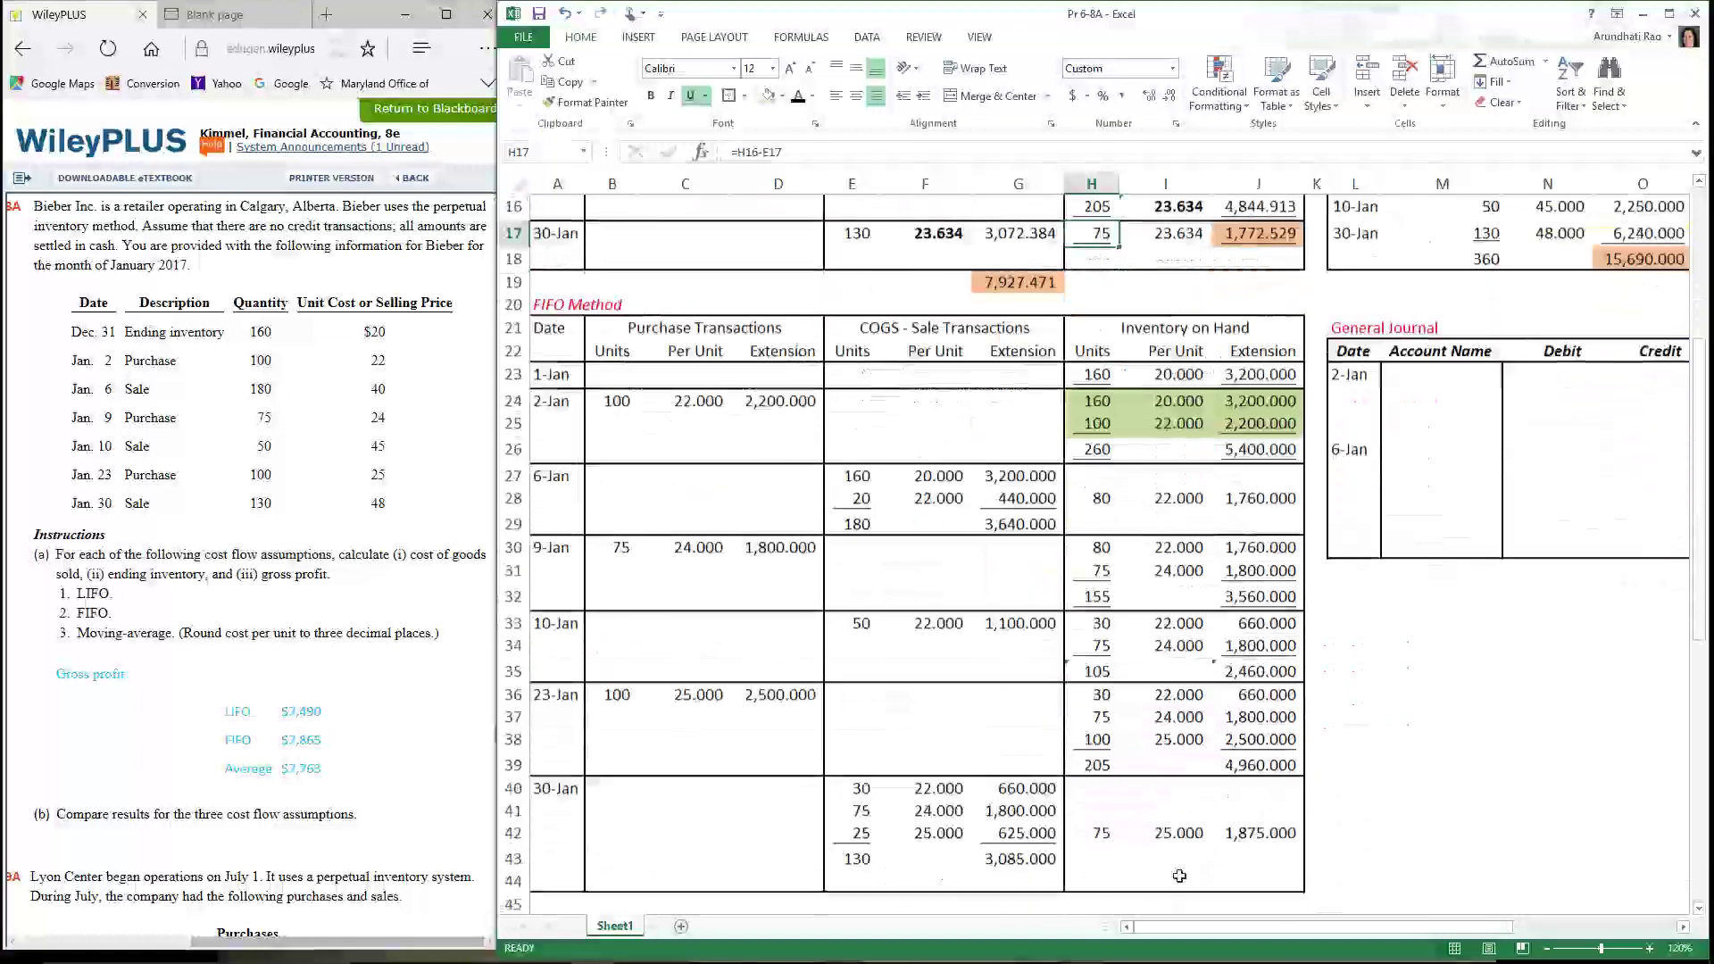
click(1280, 842)
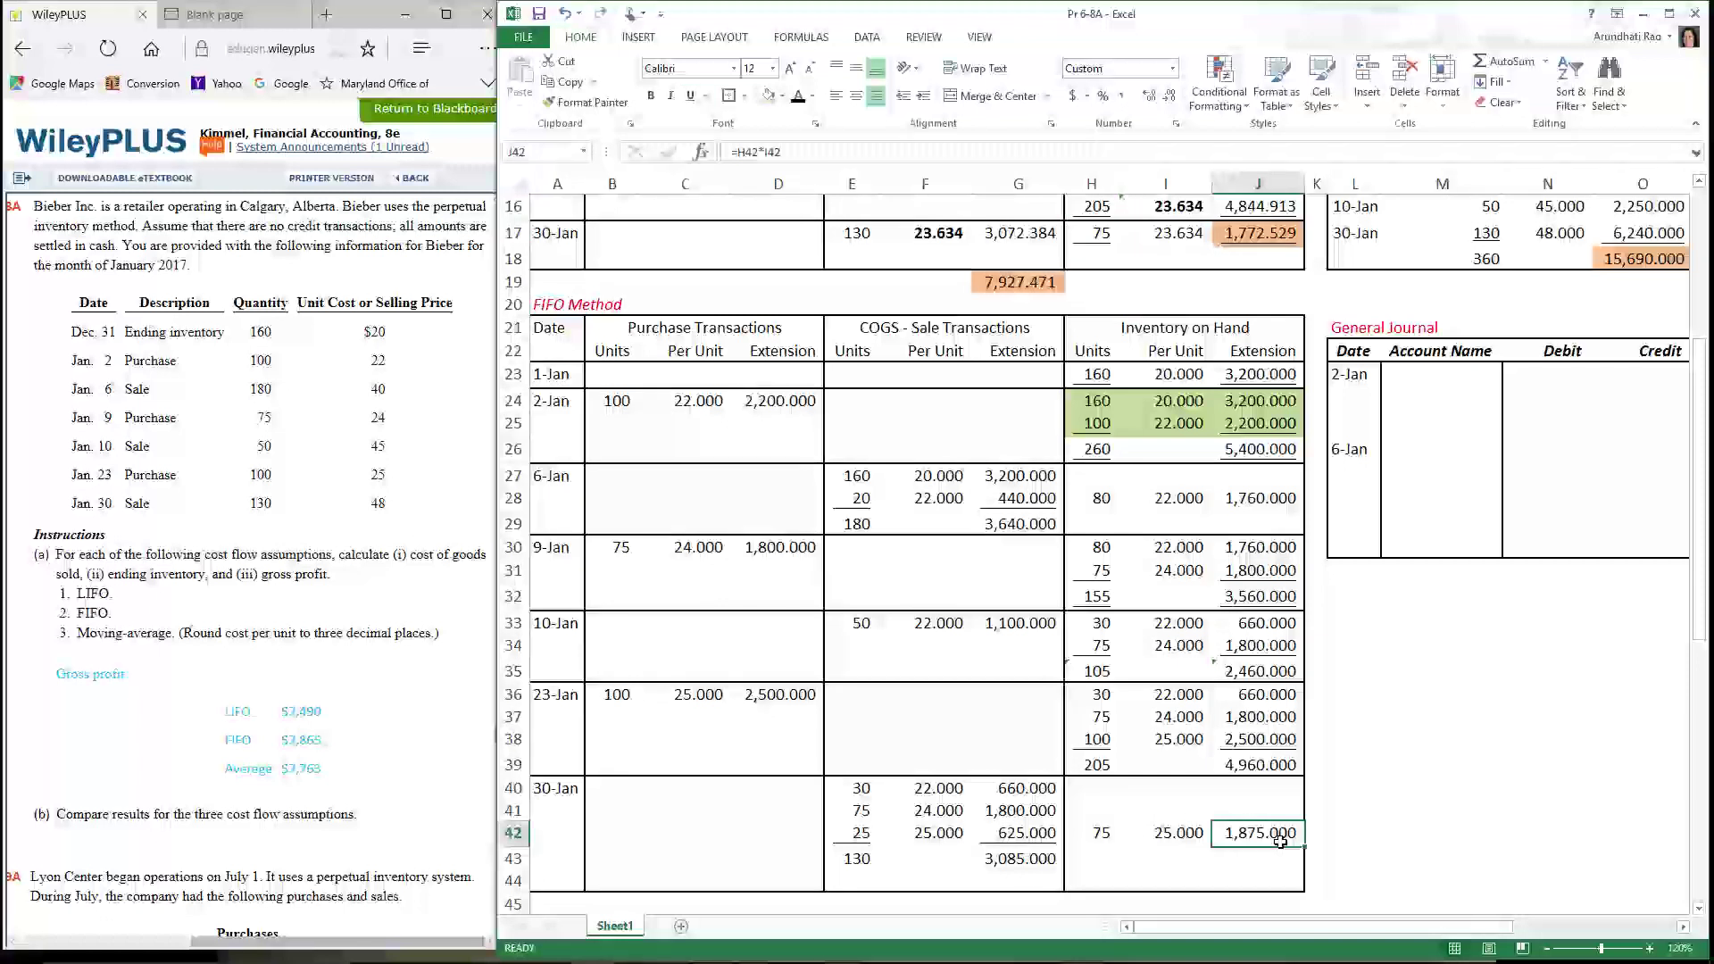
Total the FIFO cost of goods sold in G45 with the formula =G29+G33+G43
click(1035, 906)
scroll(1091, 864, down, 1)
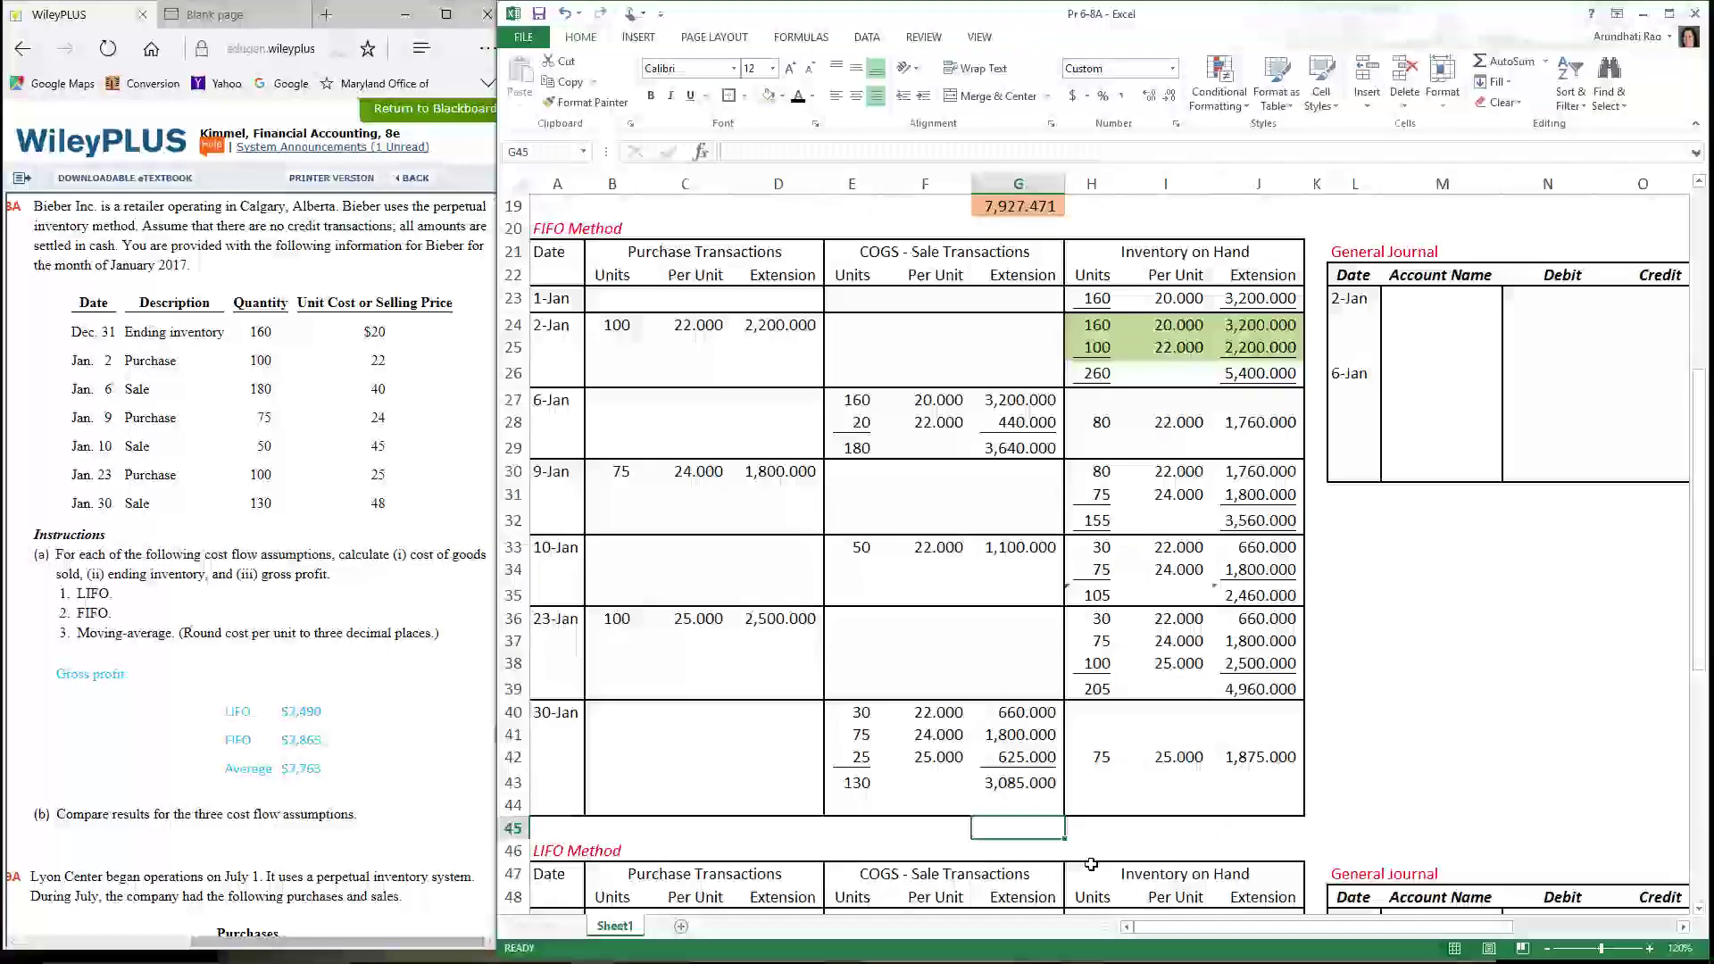
text(=)
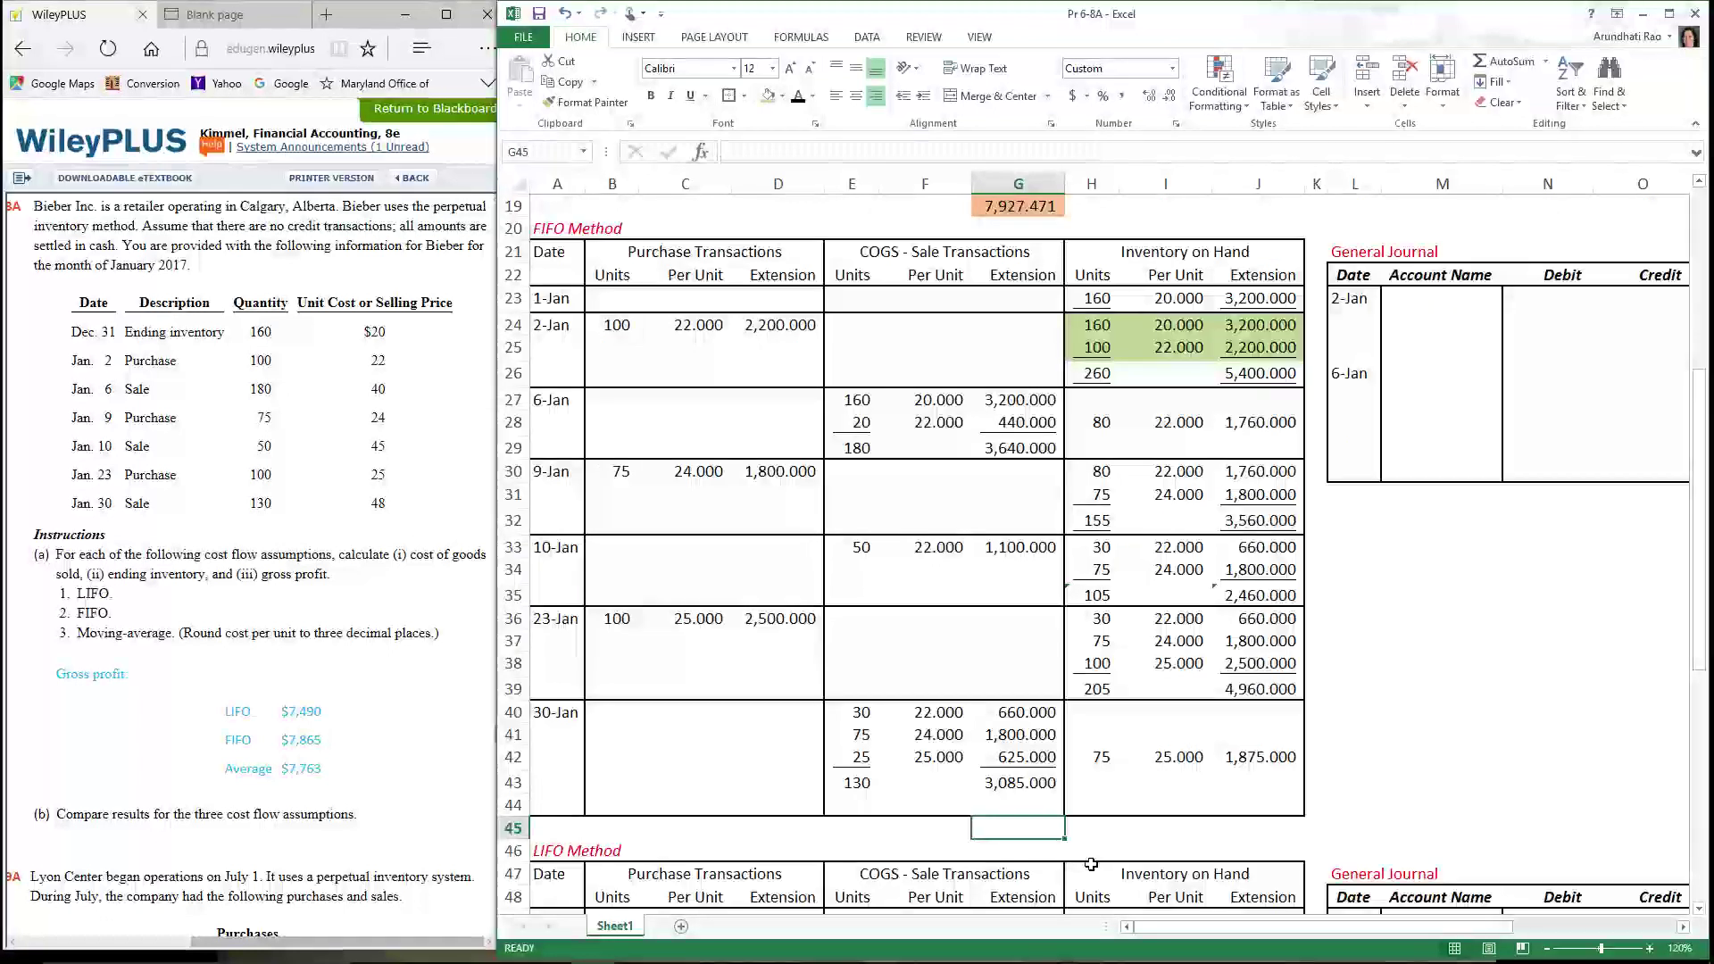
click(1025, 449)
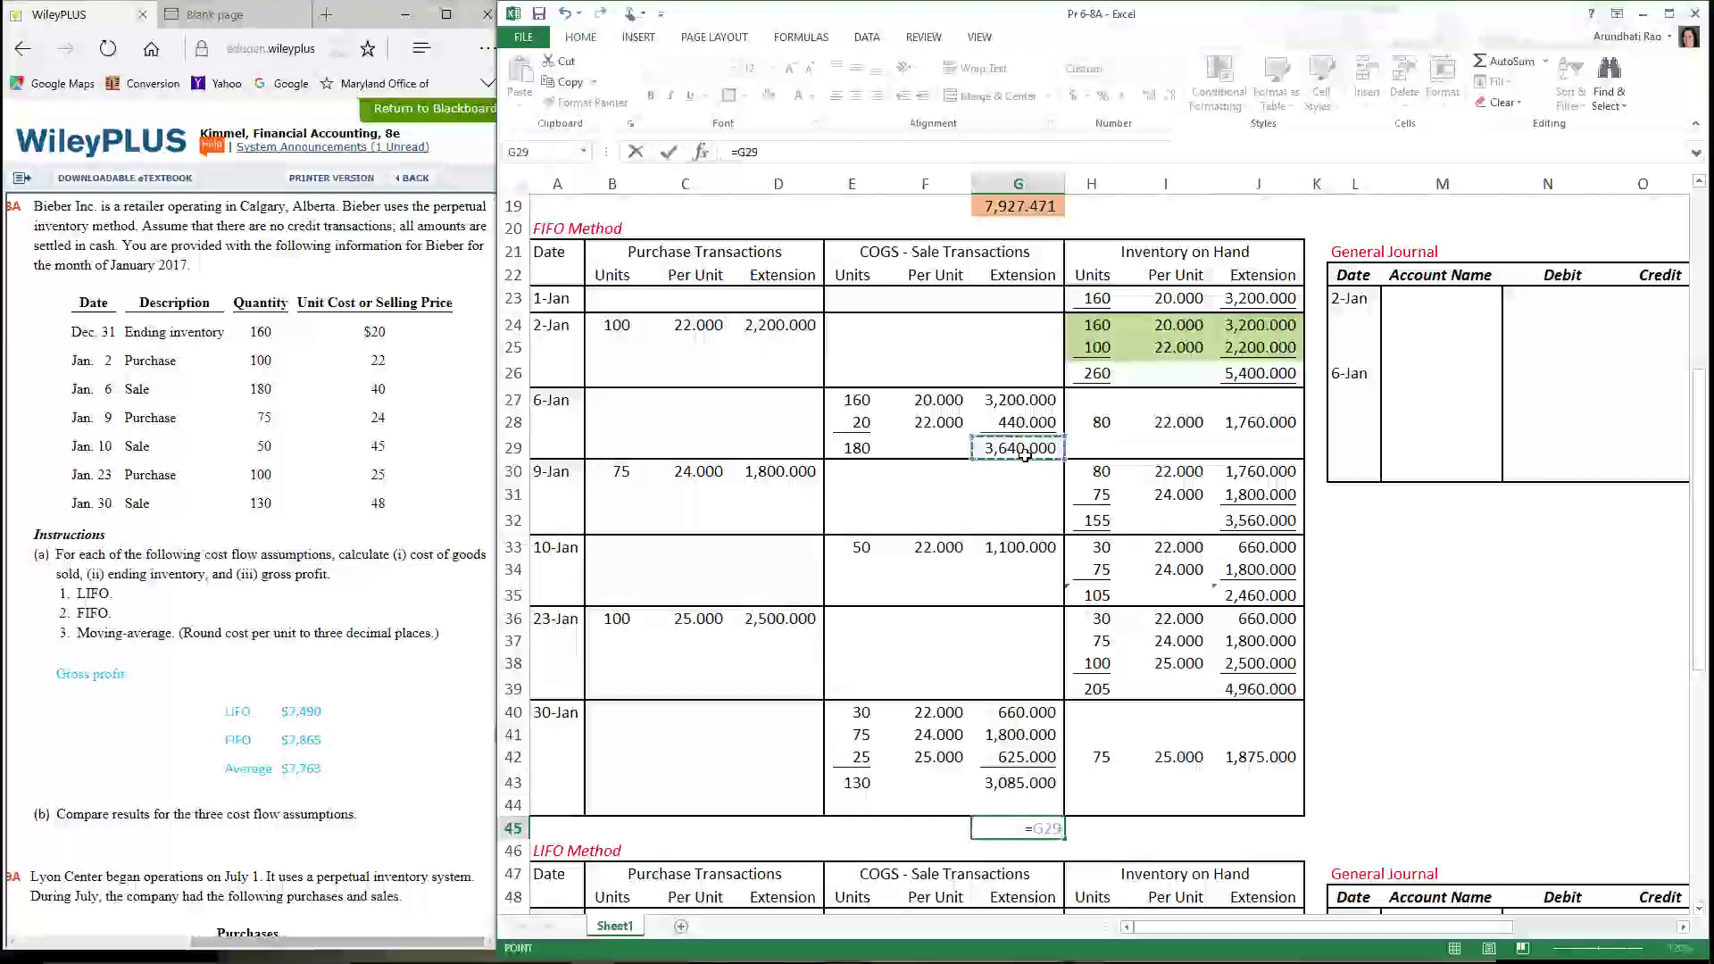
text(+)
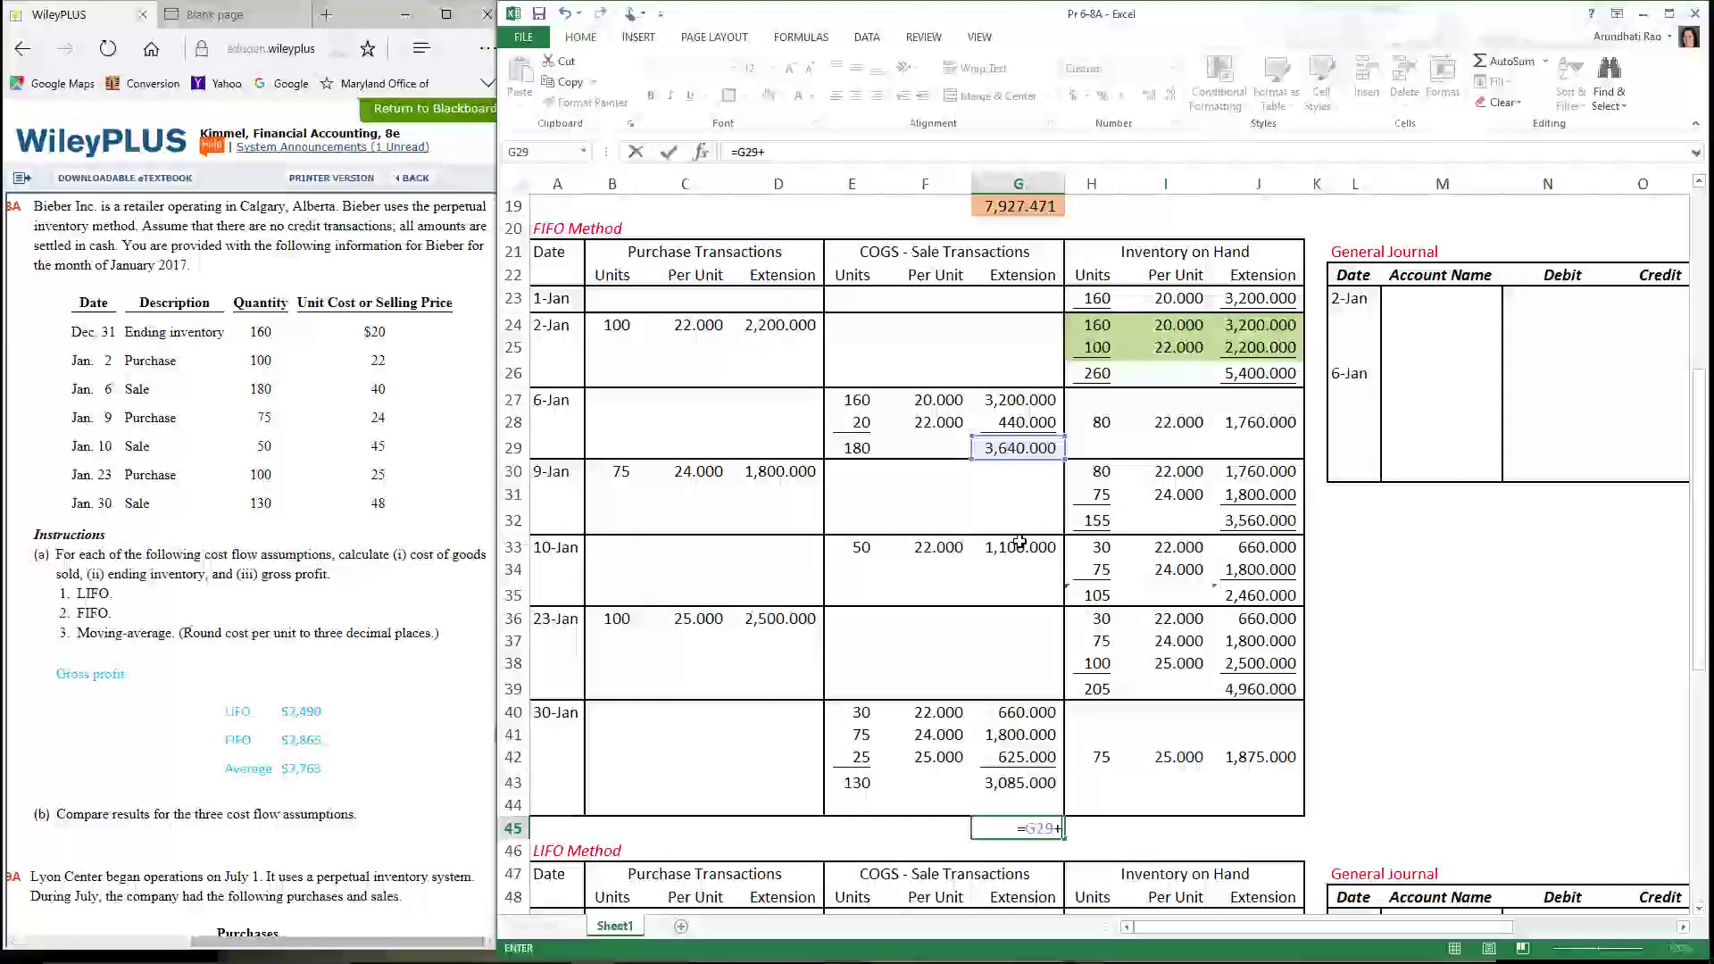
click(1022, 547)
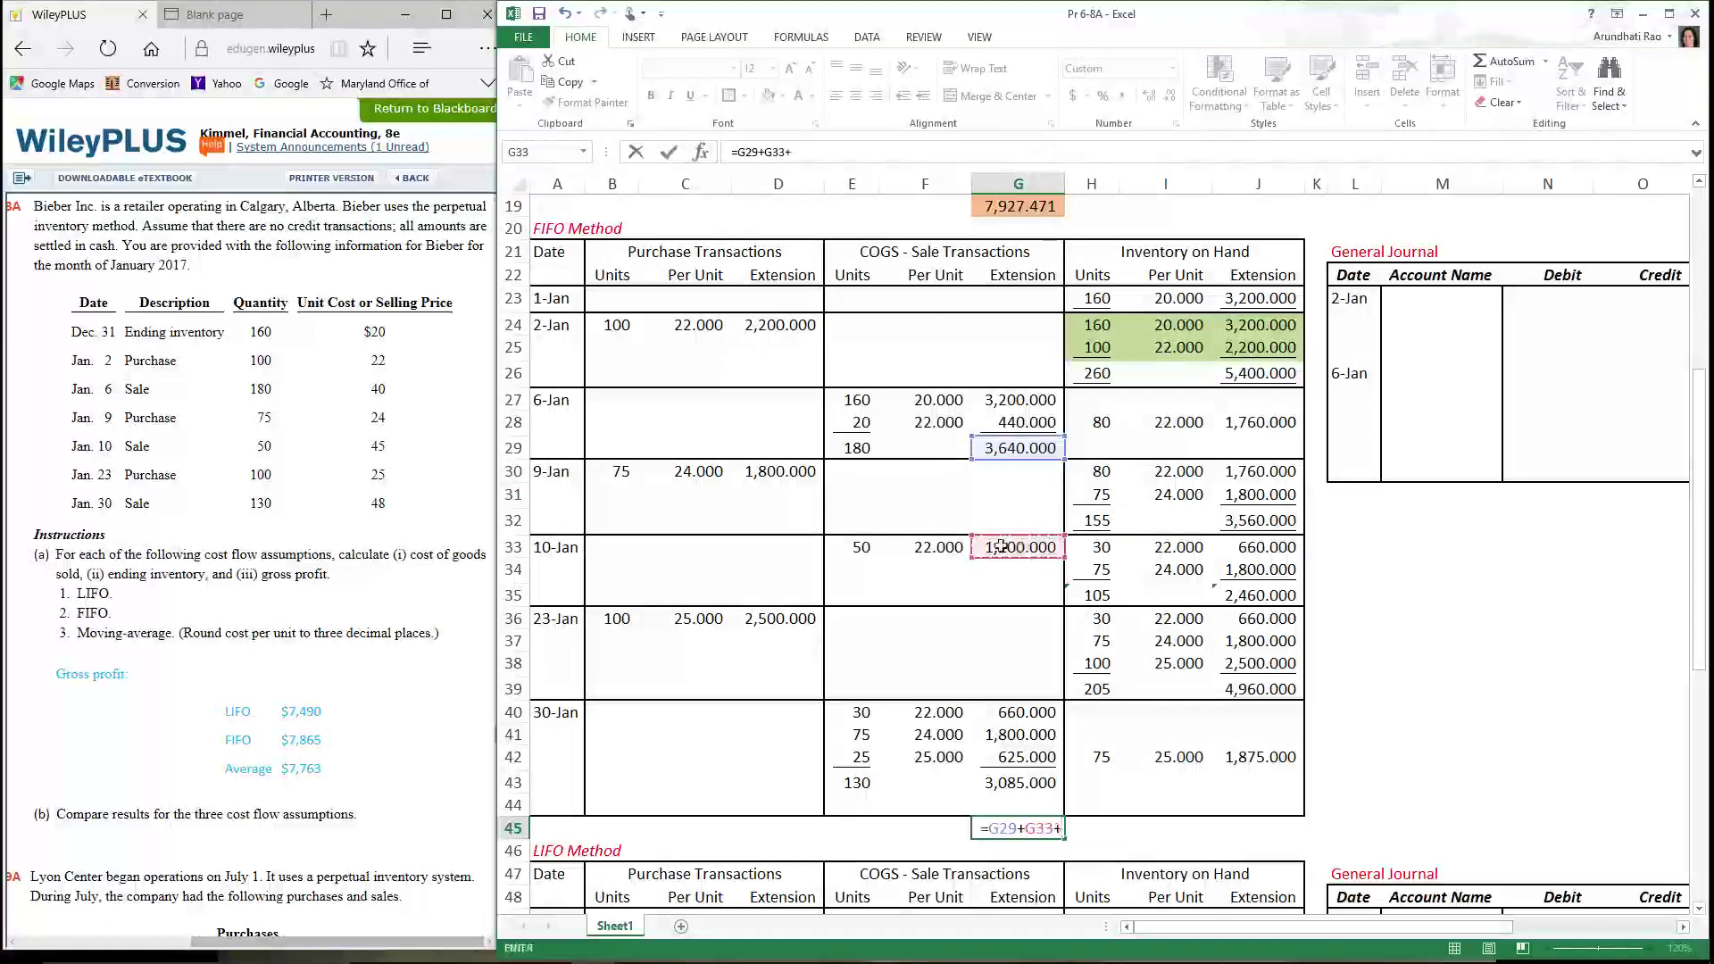
text(+)
click(1038, 789)
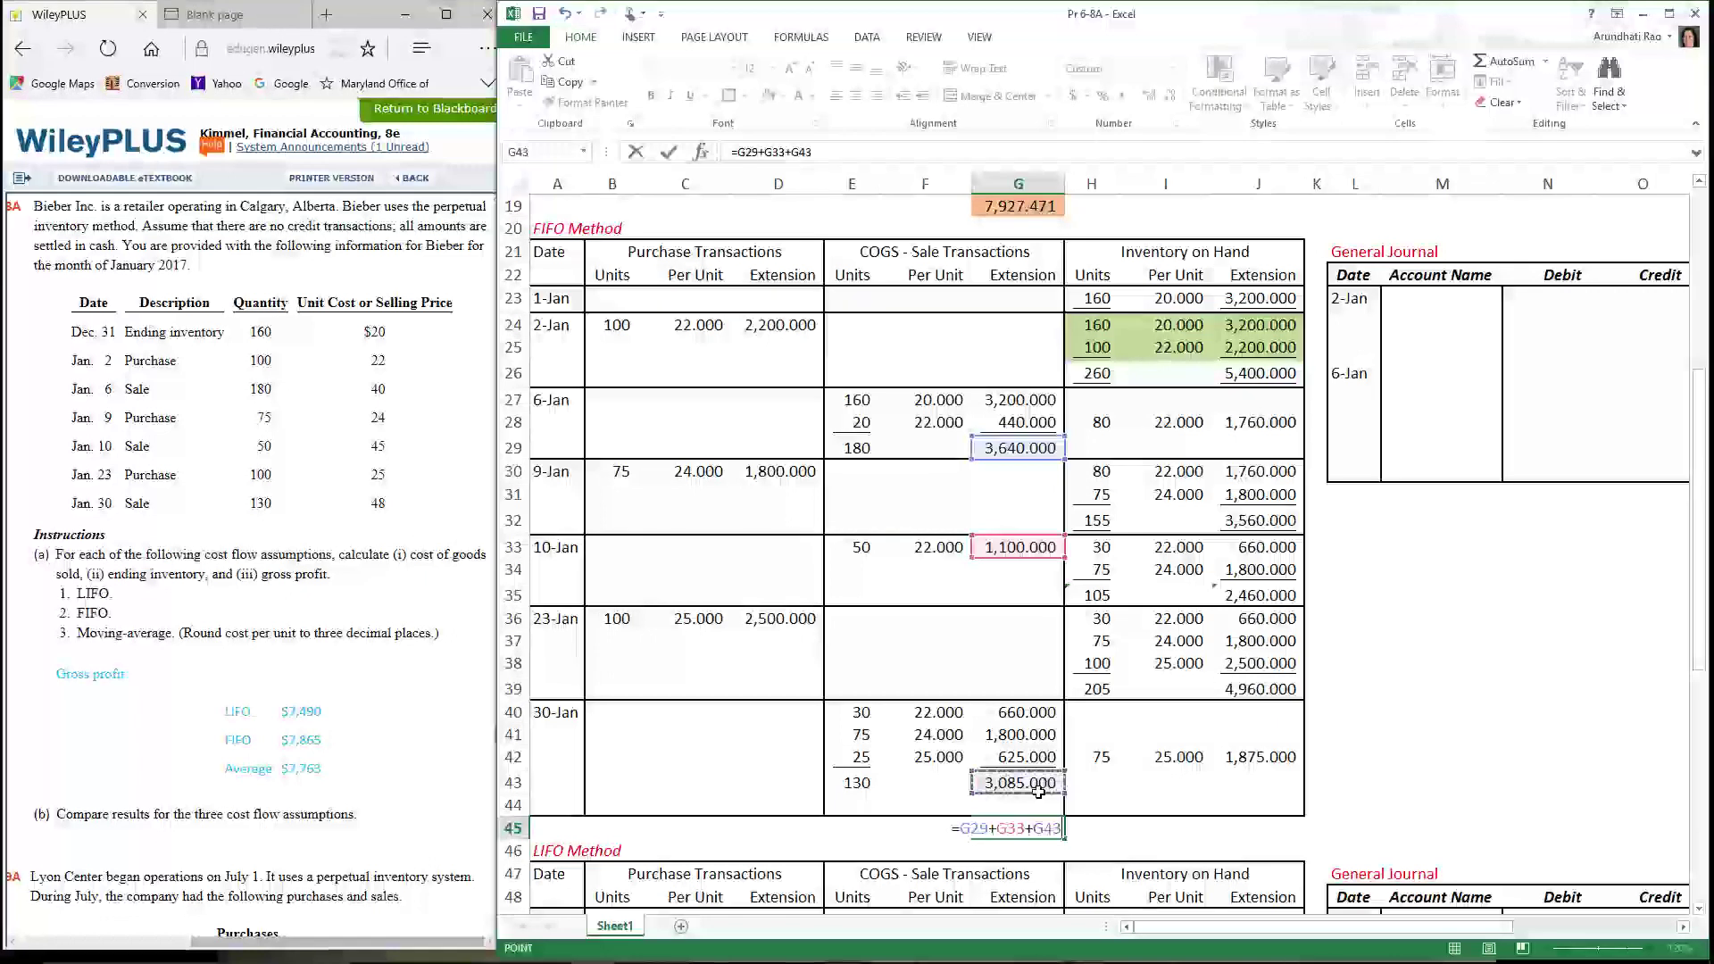
key(Return)
click(1018, 830)
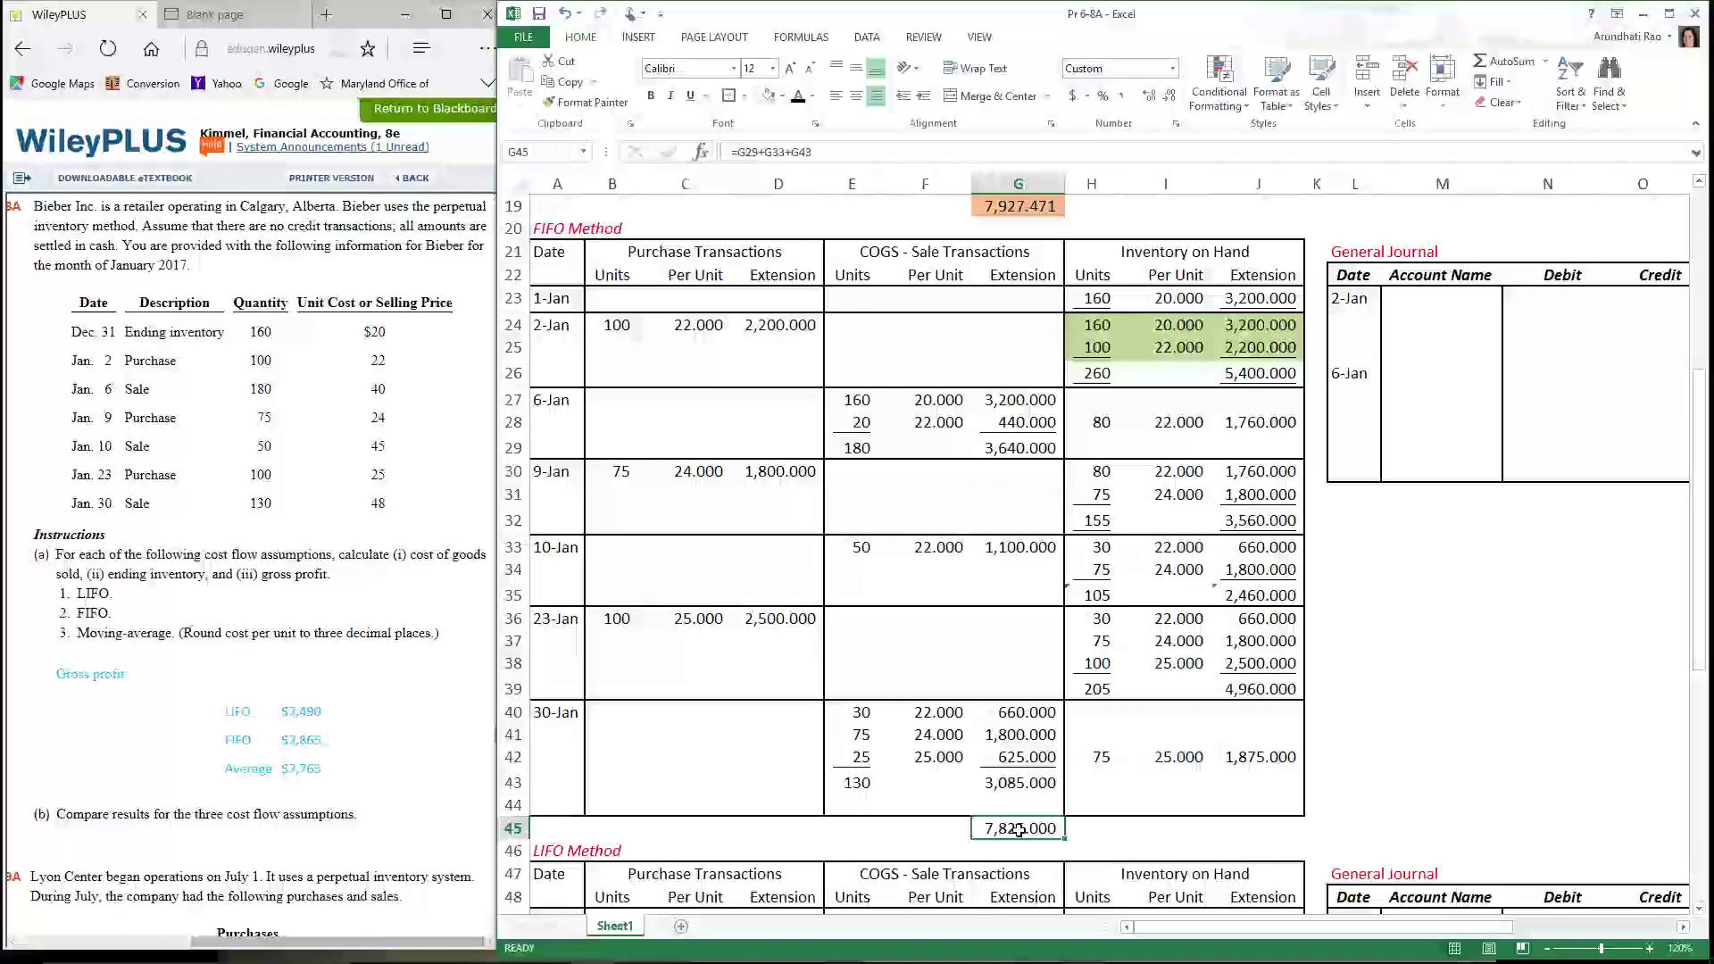
Review the FIFO ending inventory in J42 and the total sales in O18
click(1267, 760)
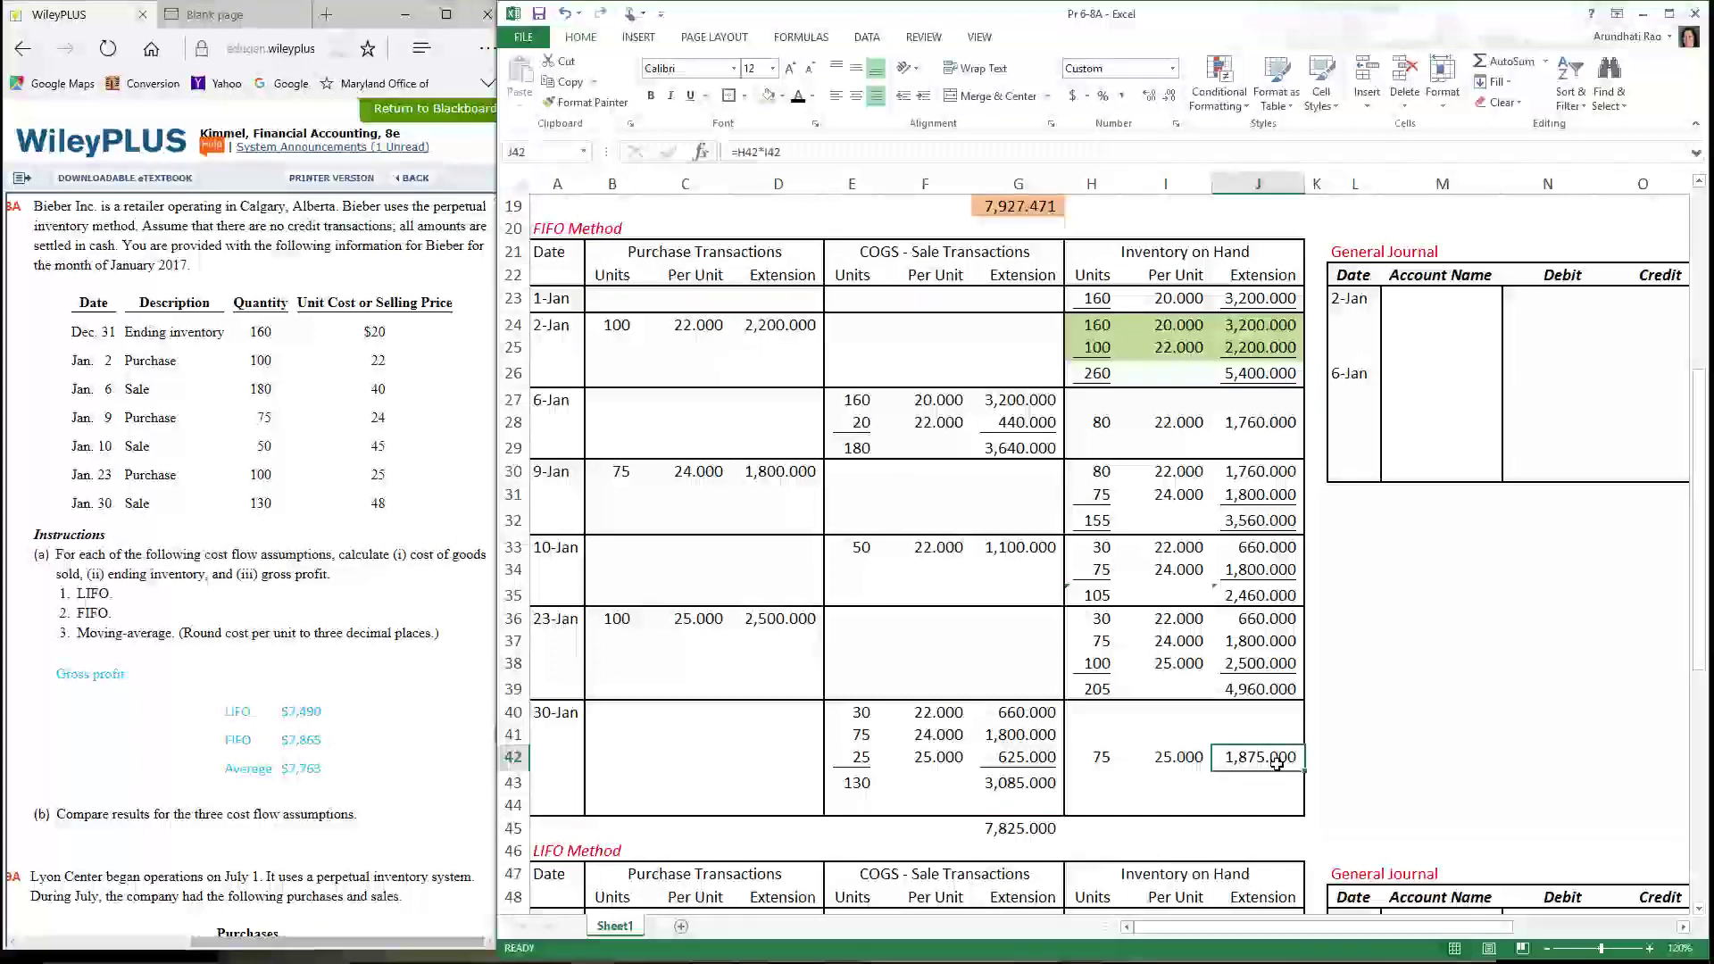
scroll(1310, 779, up, 2)
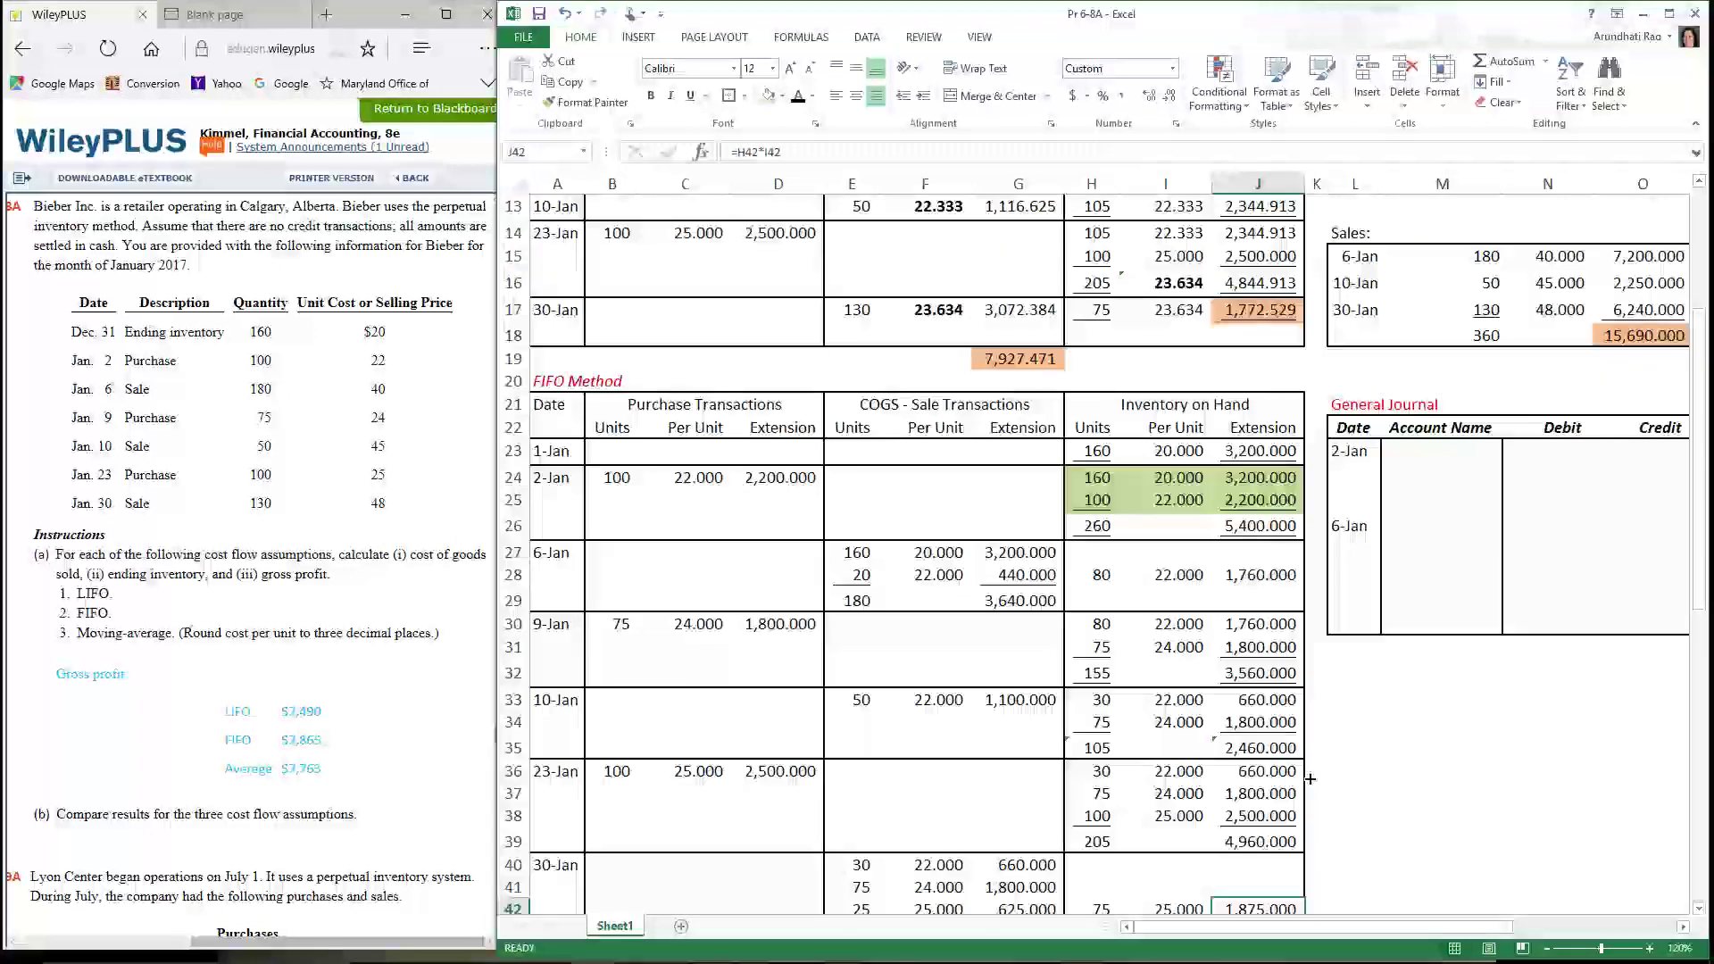
click(1612, 347)
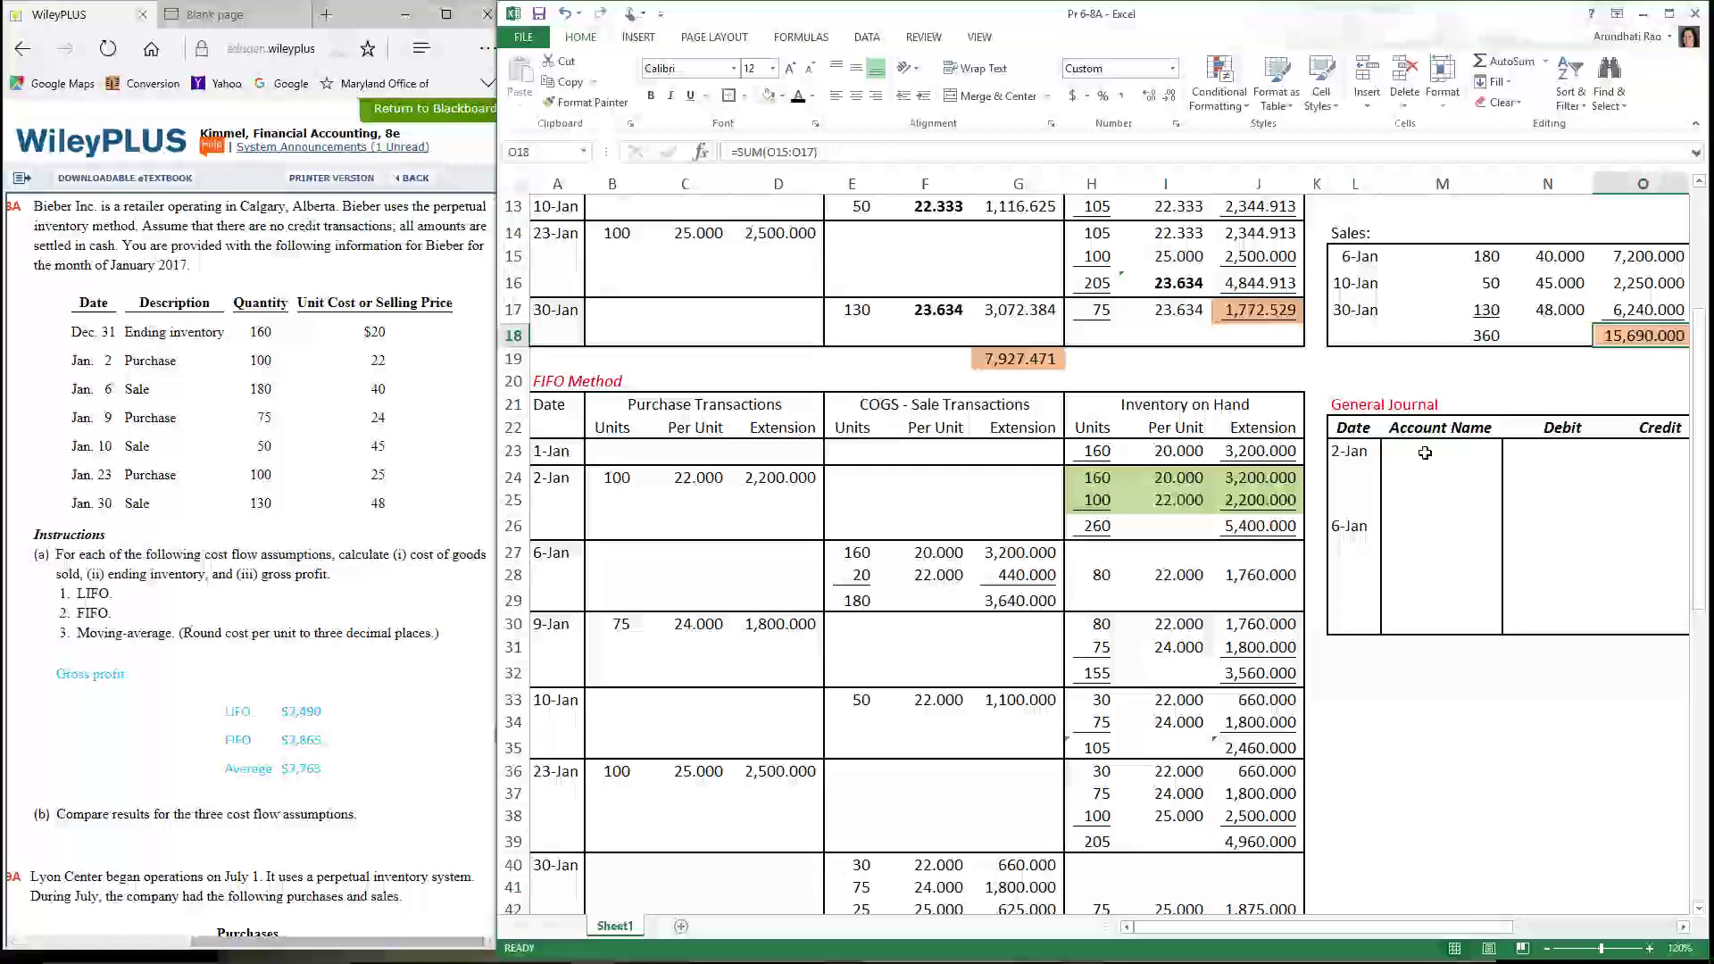
Apply the black font colour to the 2-Jan FIFO journal entry for Inventory and Cash in M23:O24
click(1354, 453)
scroll(1357, 375, up, 3)
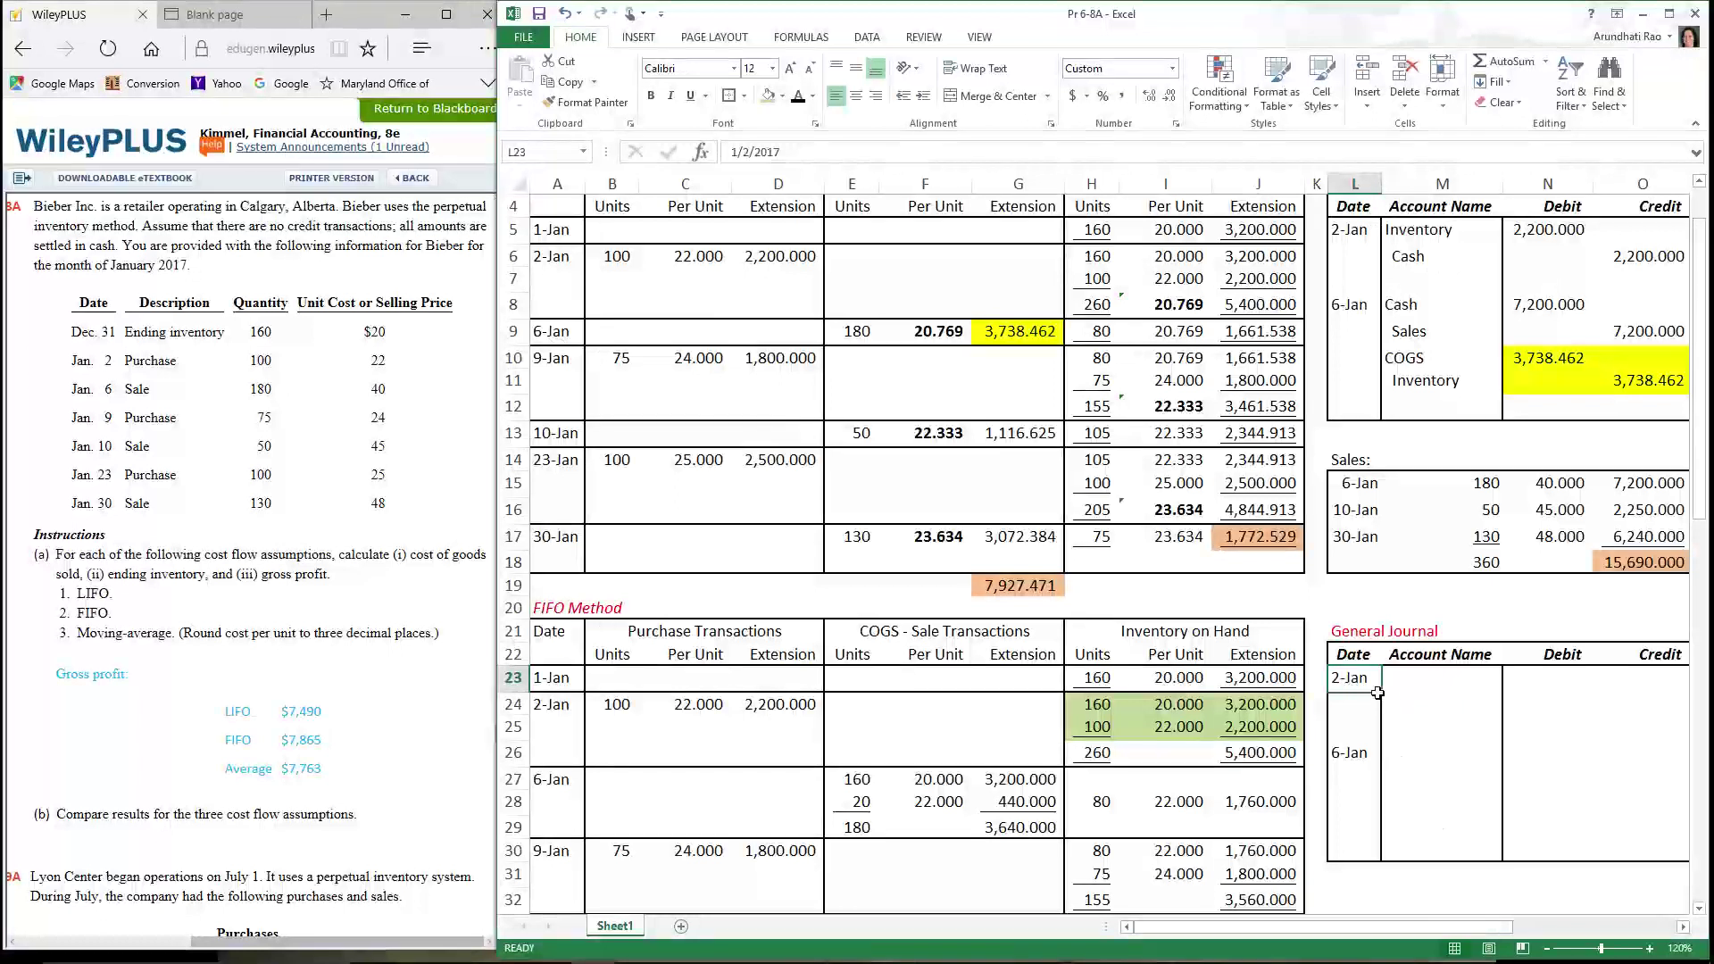
drag(1392, 692, 1638, 715)
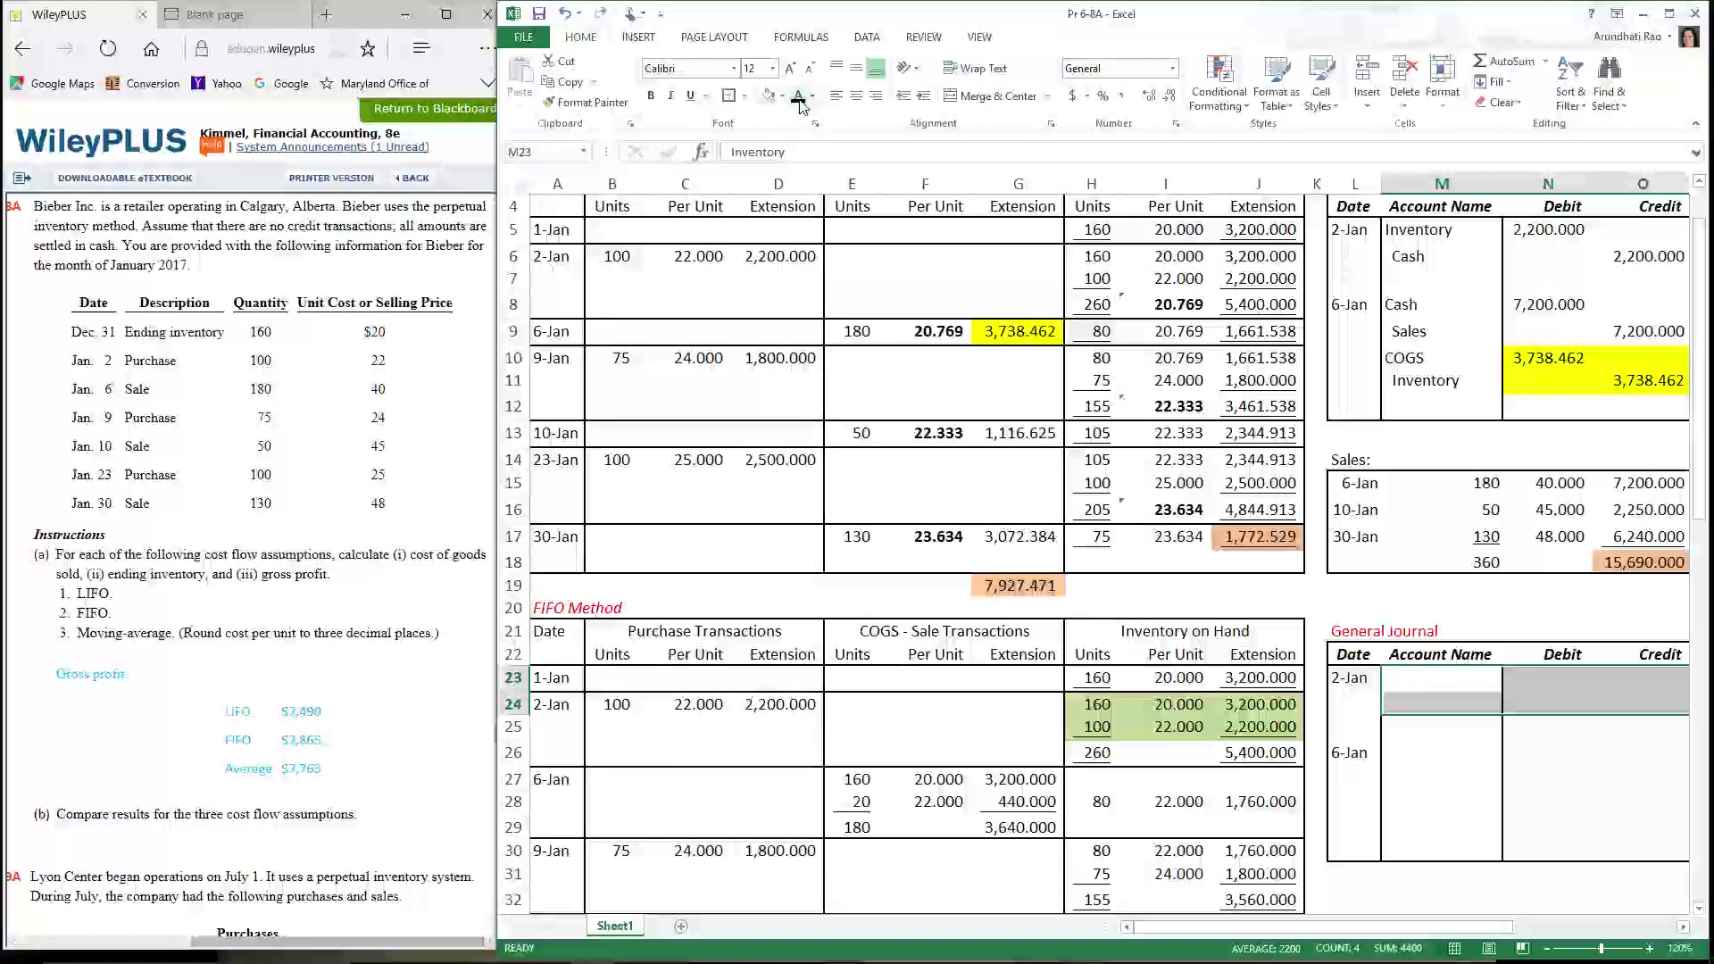
text(Inventory	2,200.000	 Cash		2,200.000)
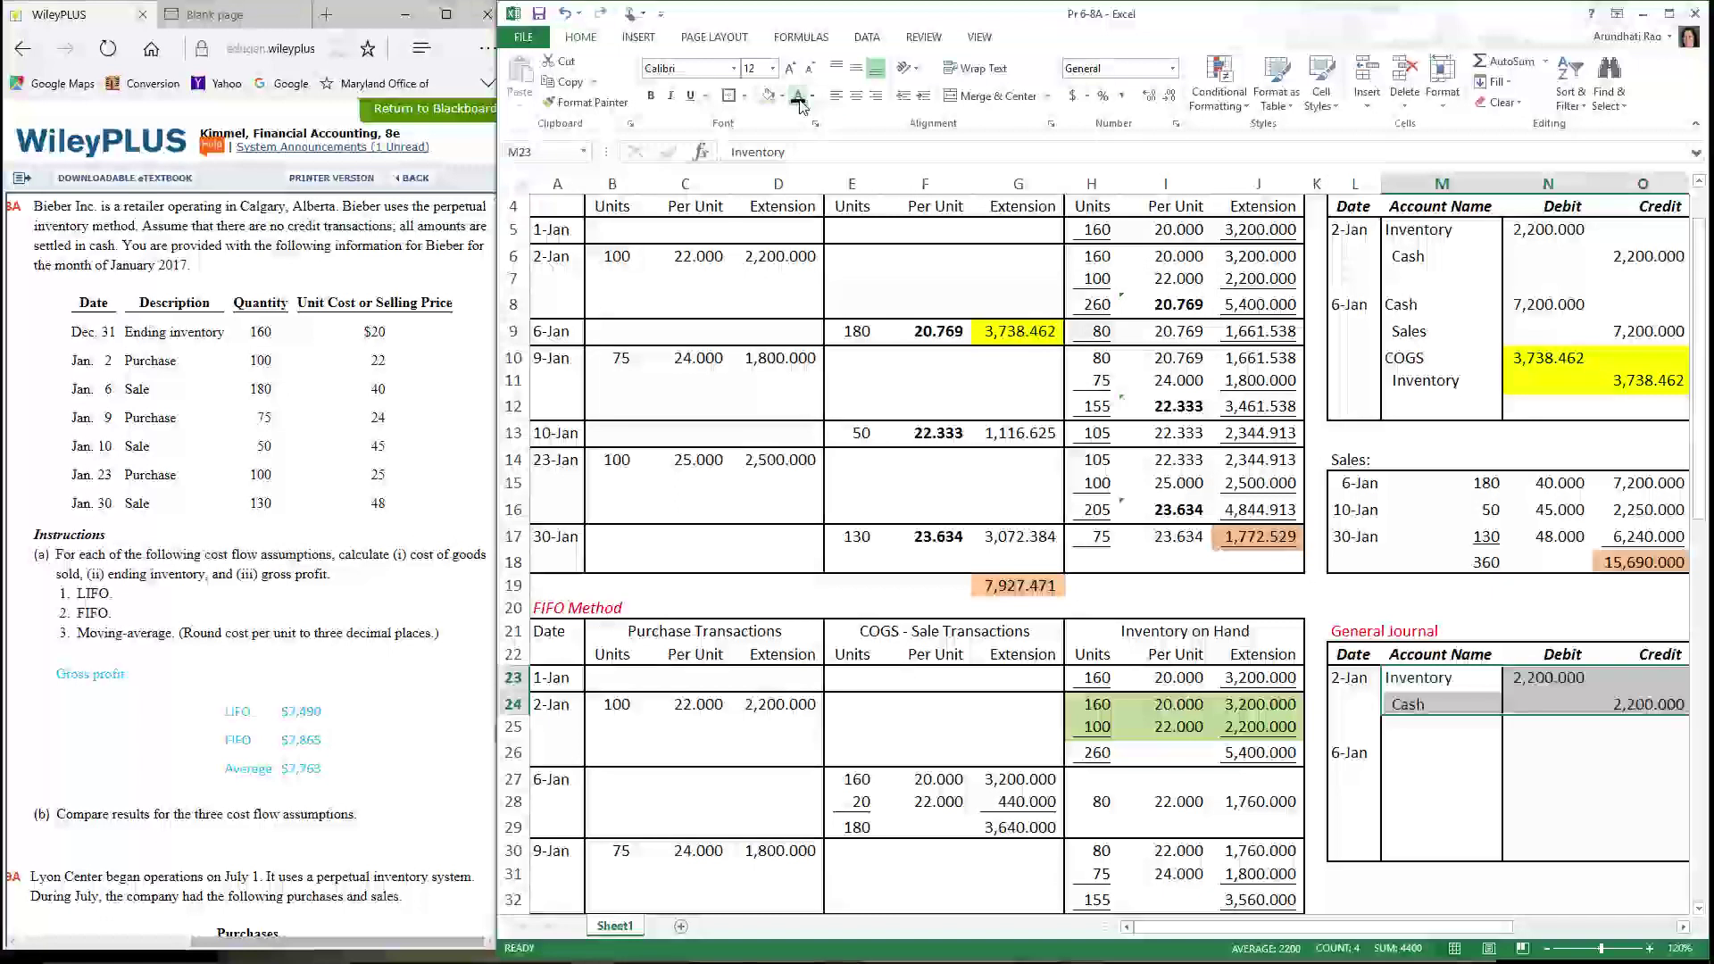
Apply the black font colour to the 6-Jan FIFO Cash and Sales entry in M26:O27, and compare it with the Moving Average entry
click(1364, 756)
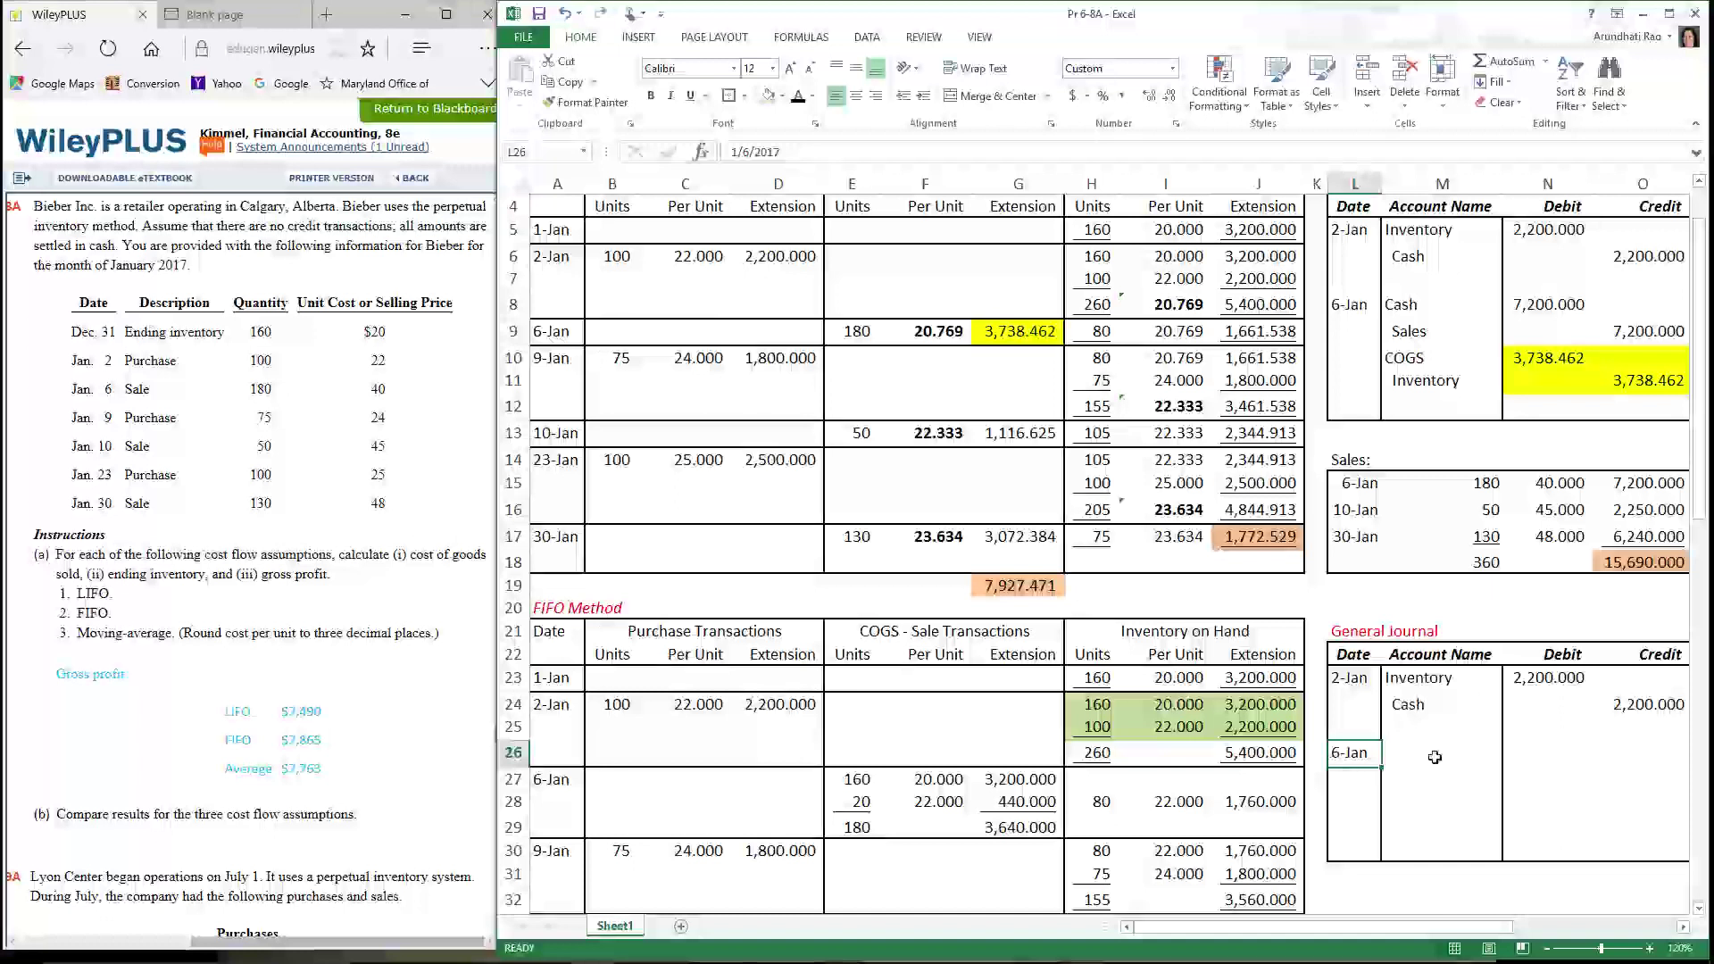
drag(1416, 760, 1643, 782)
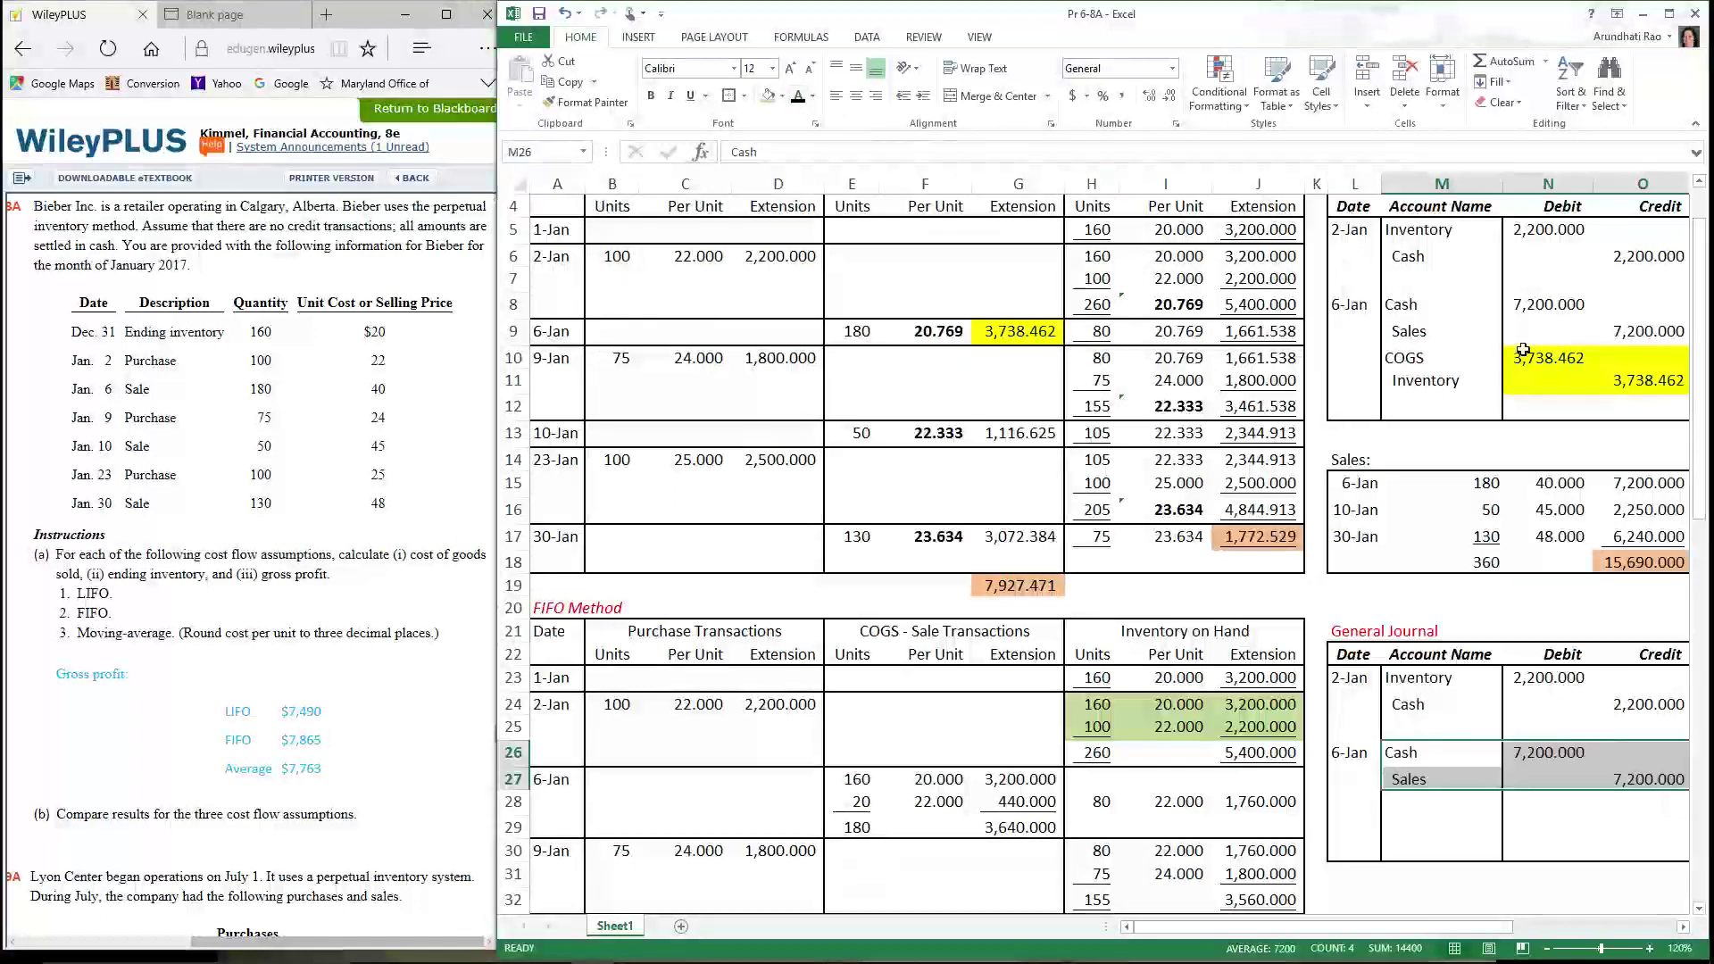
click(1429, 306)
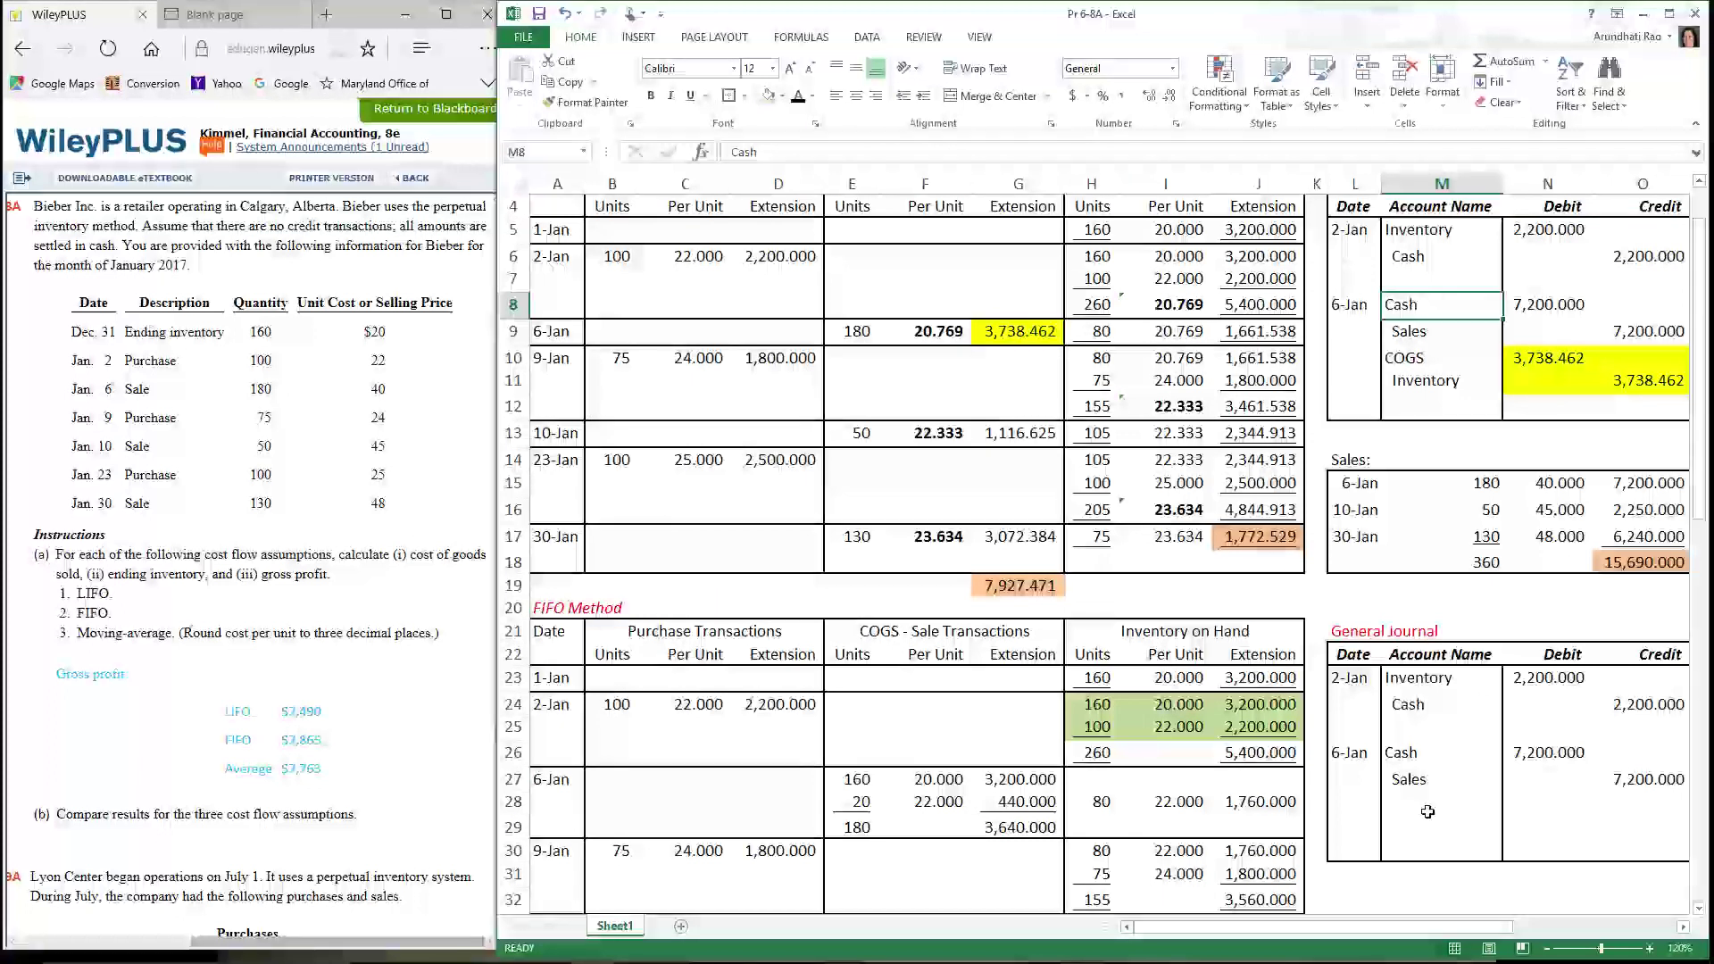
Apply the black font colour to the 6-Jan FIFO COGS and Inventory accounts in M28:M29 and their amounts in N28:O29
drag(1423, 796, 1429, 826)
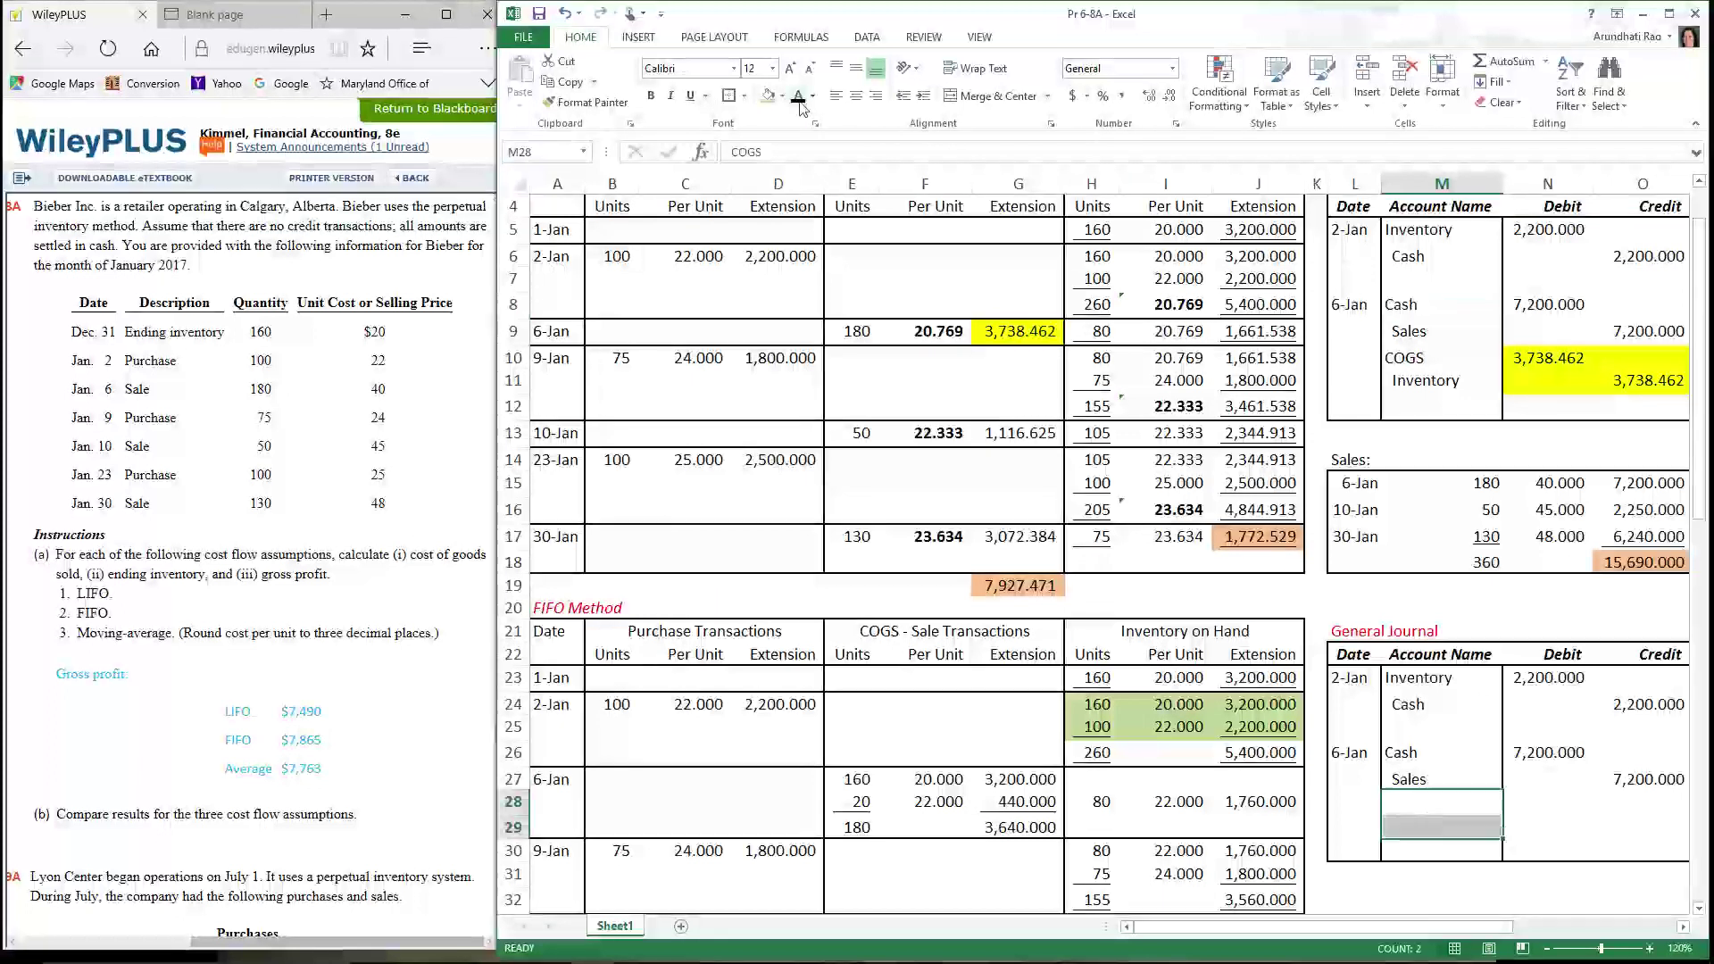
text(COGS Inventory)
click(1420, 806)
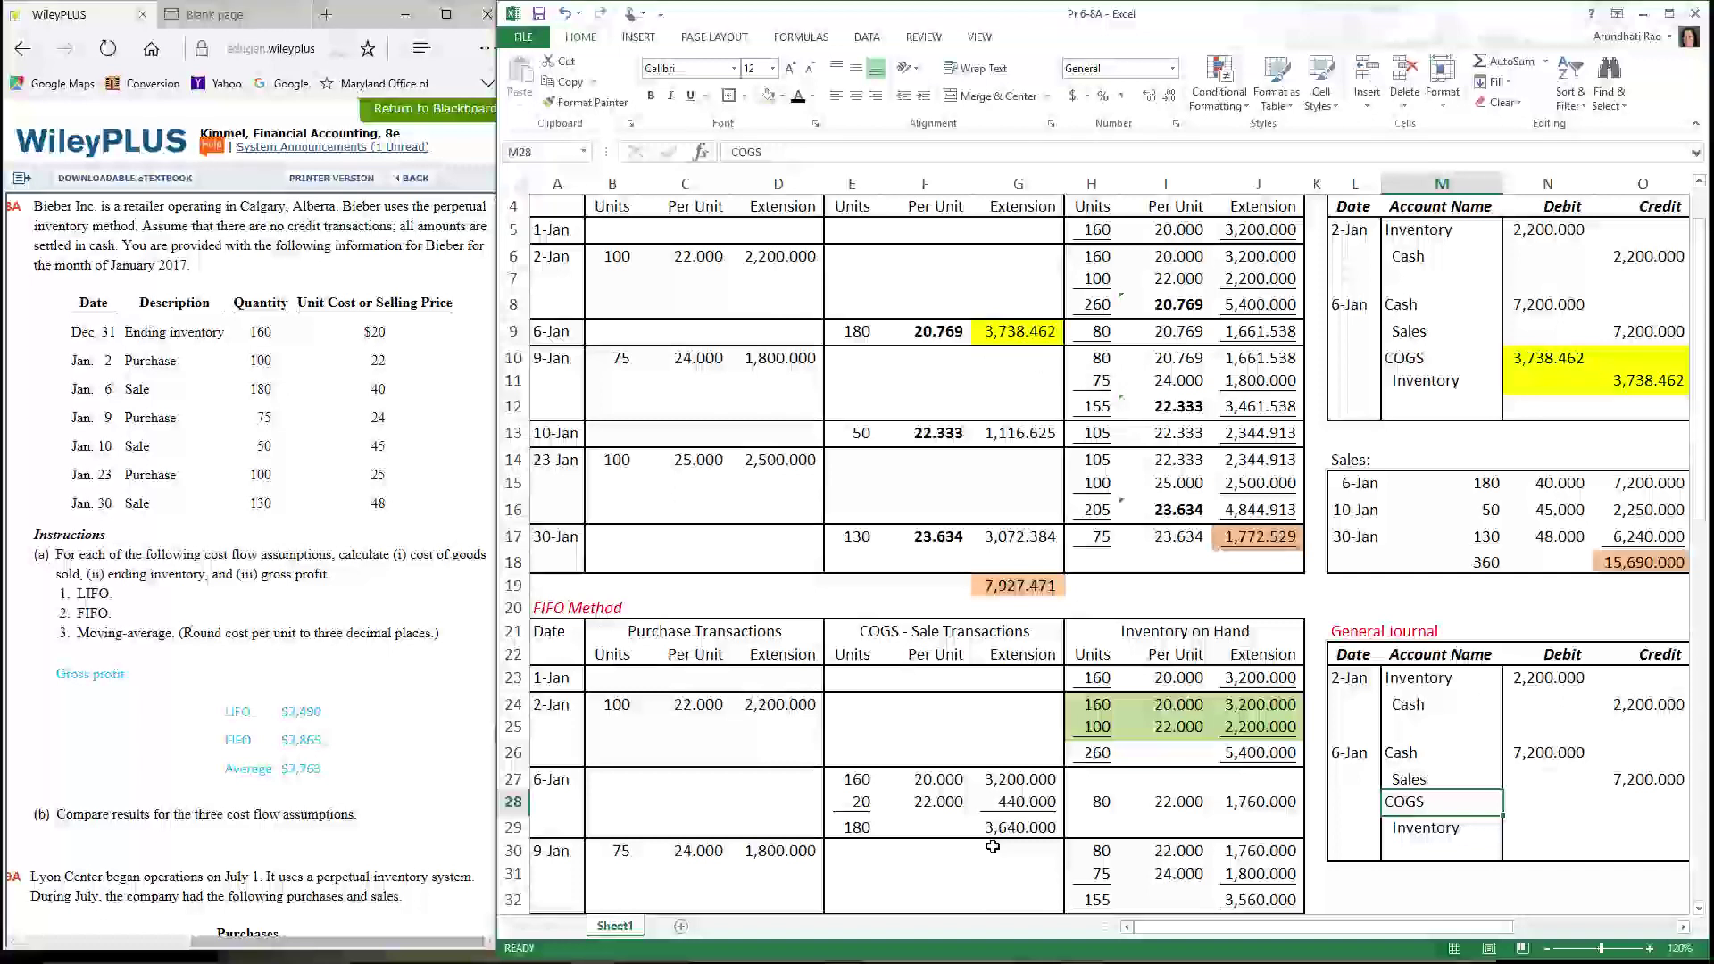
drag(1527, 810, 1666, 837)
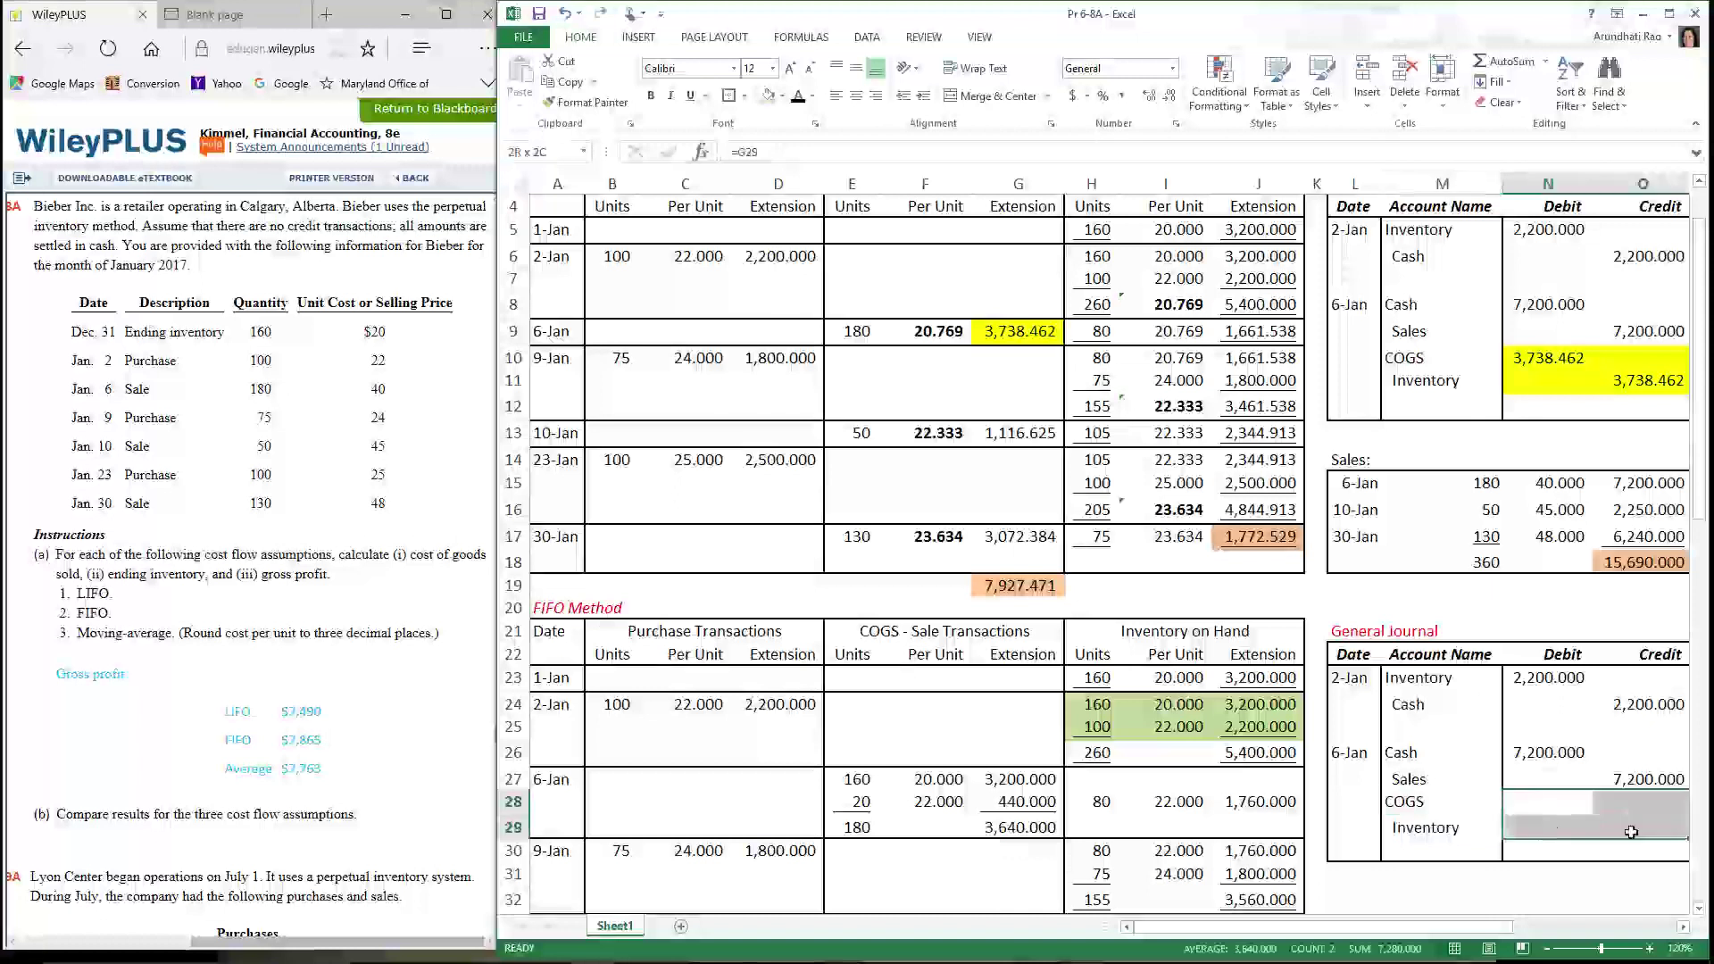
click(800, 101)
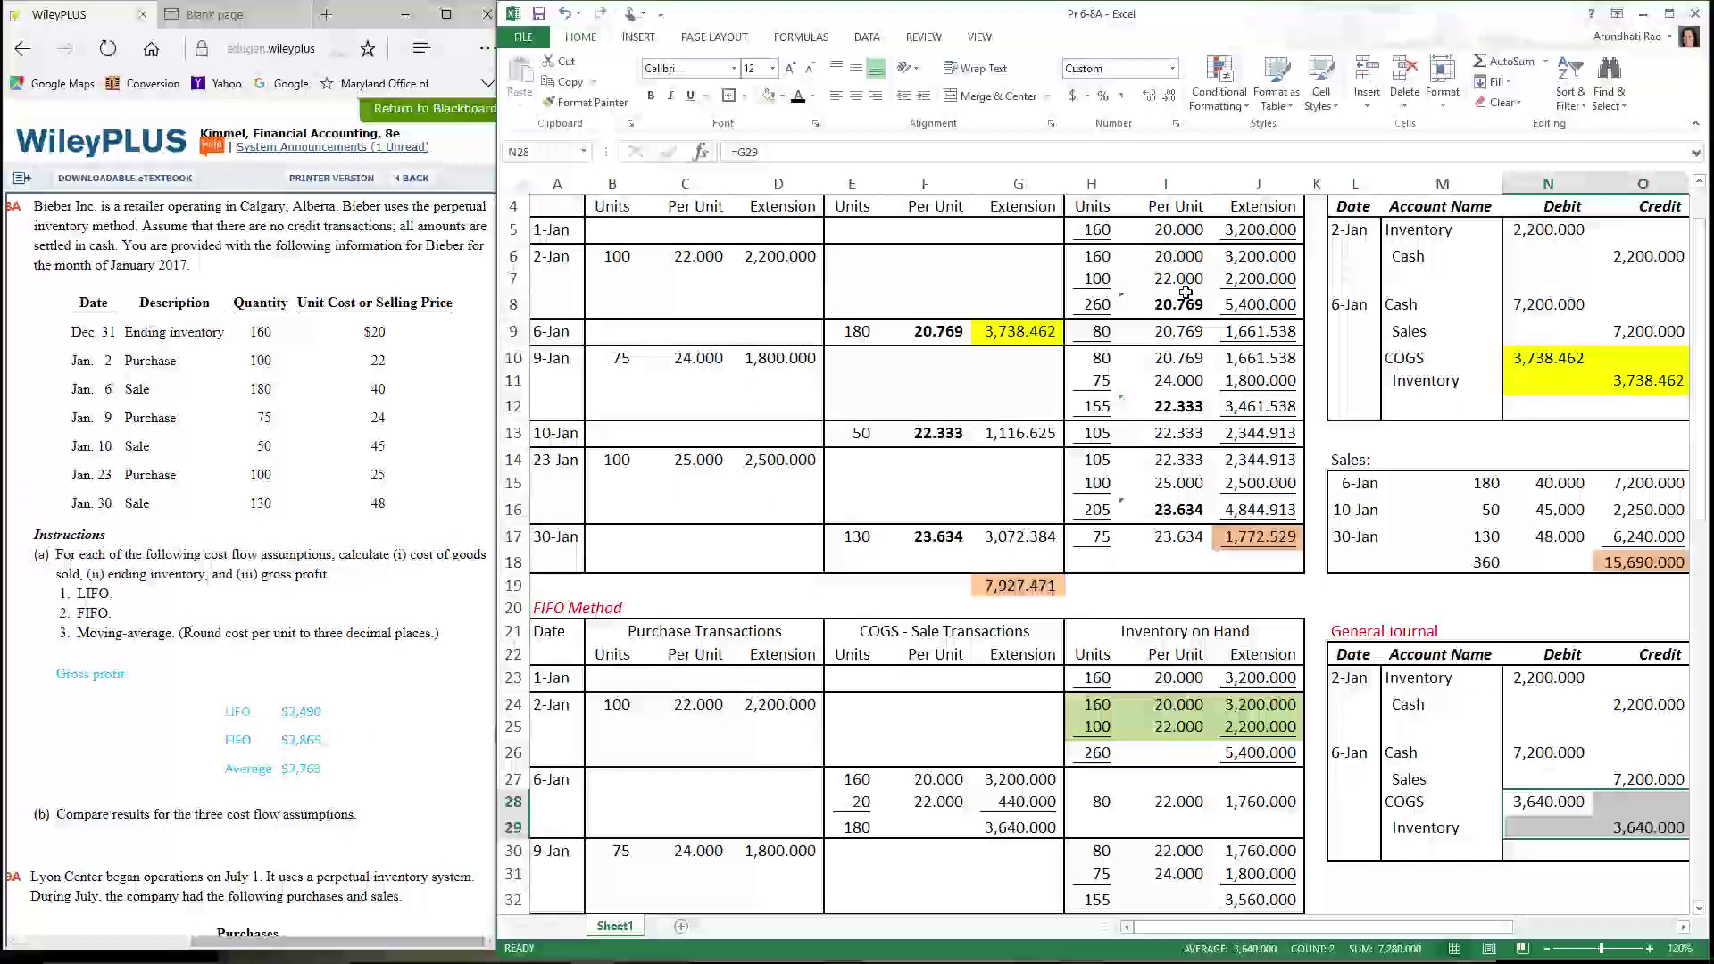
Highlight the 6-Jan FIFO COGS journal amounts in N28:O29 and the matching COGS total in G29 with a light blue fill
click(782, 95)
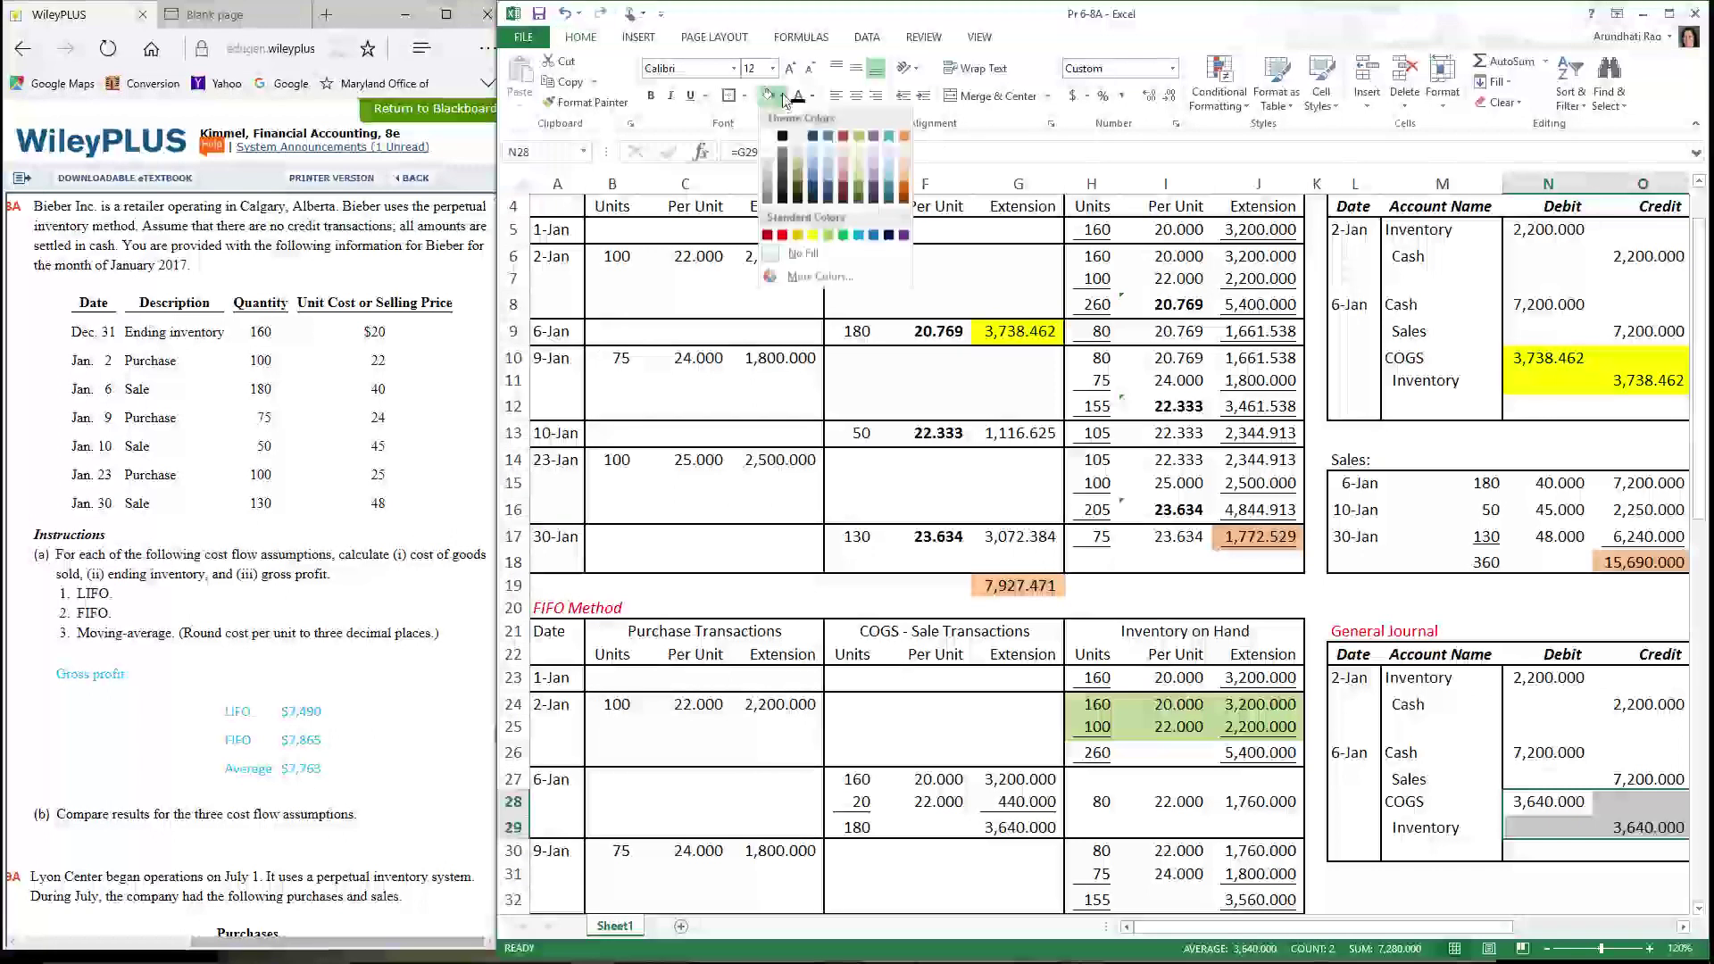
click(827, 167)
click(1015, 826)
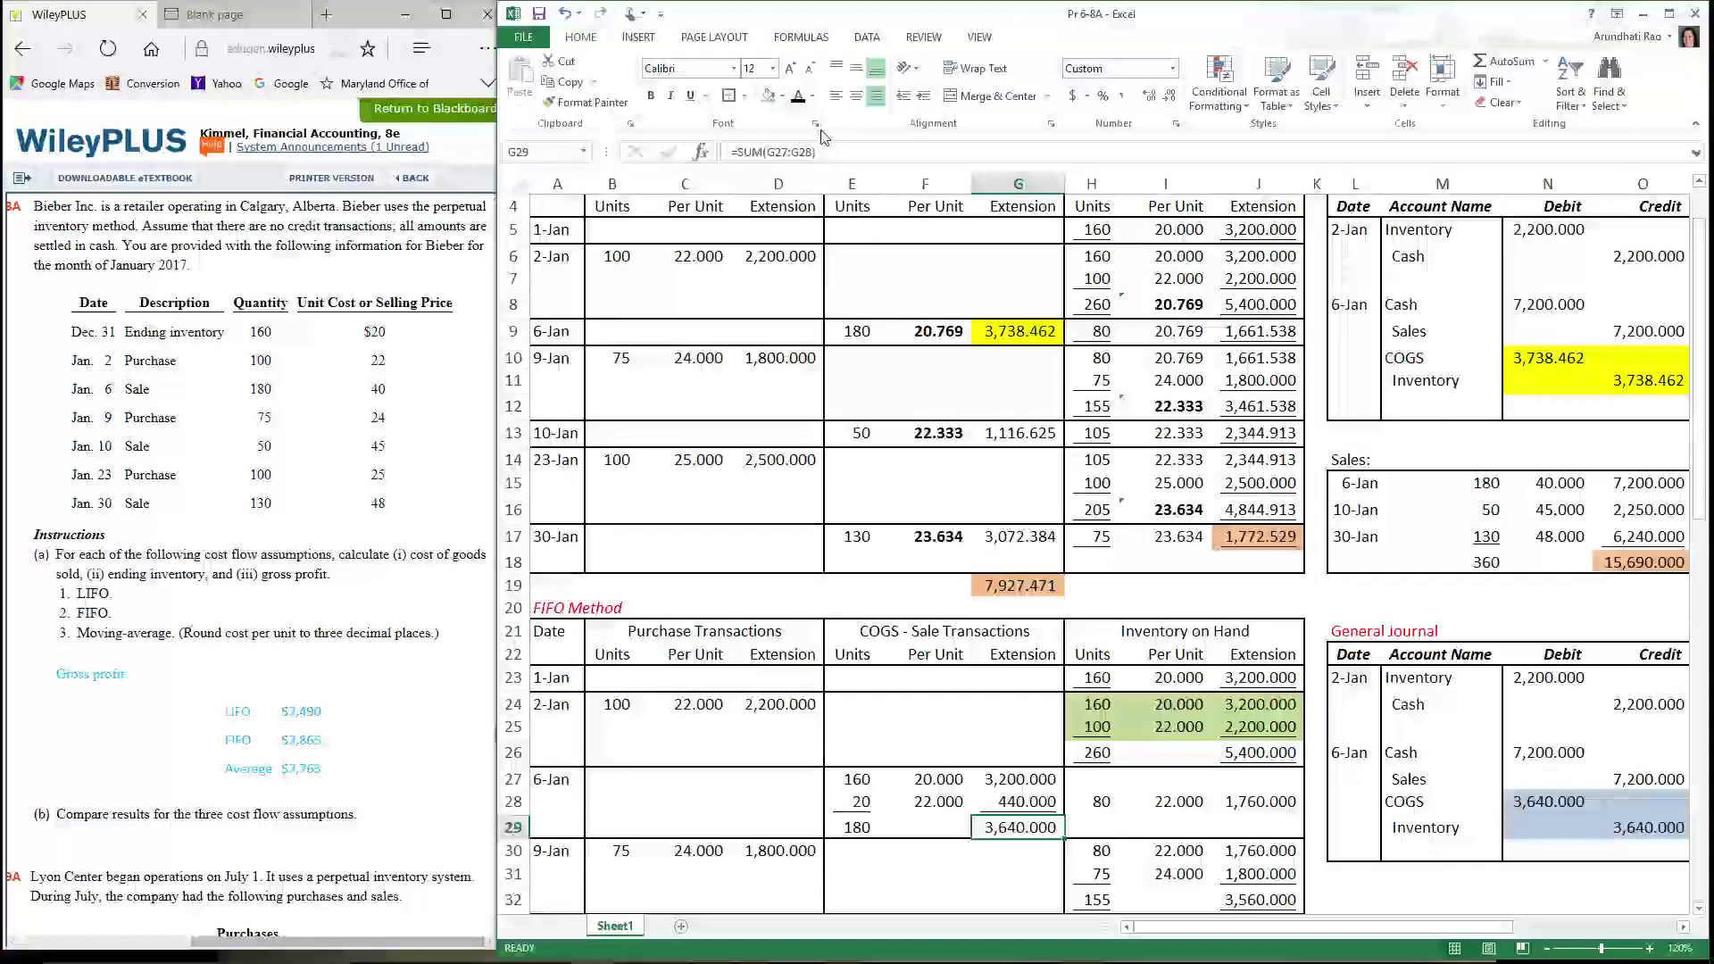
click(768, 96)
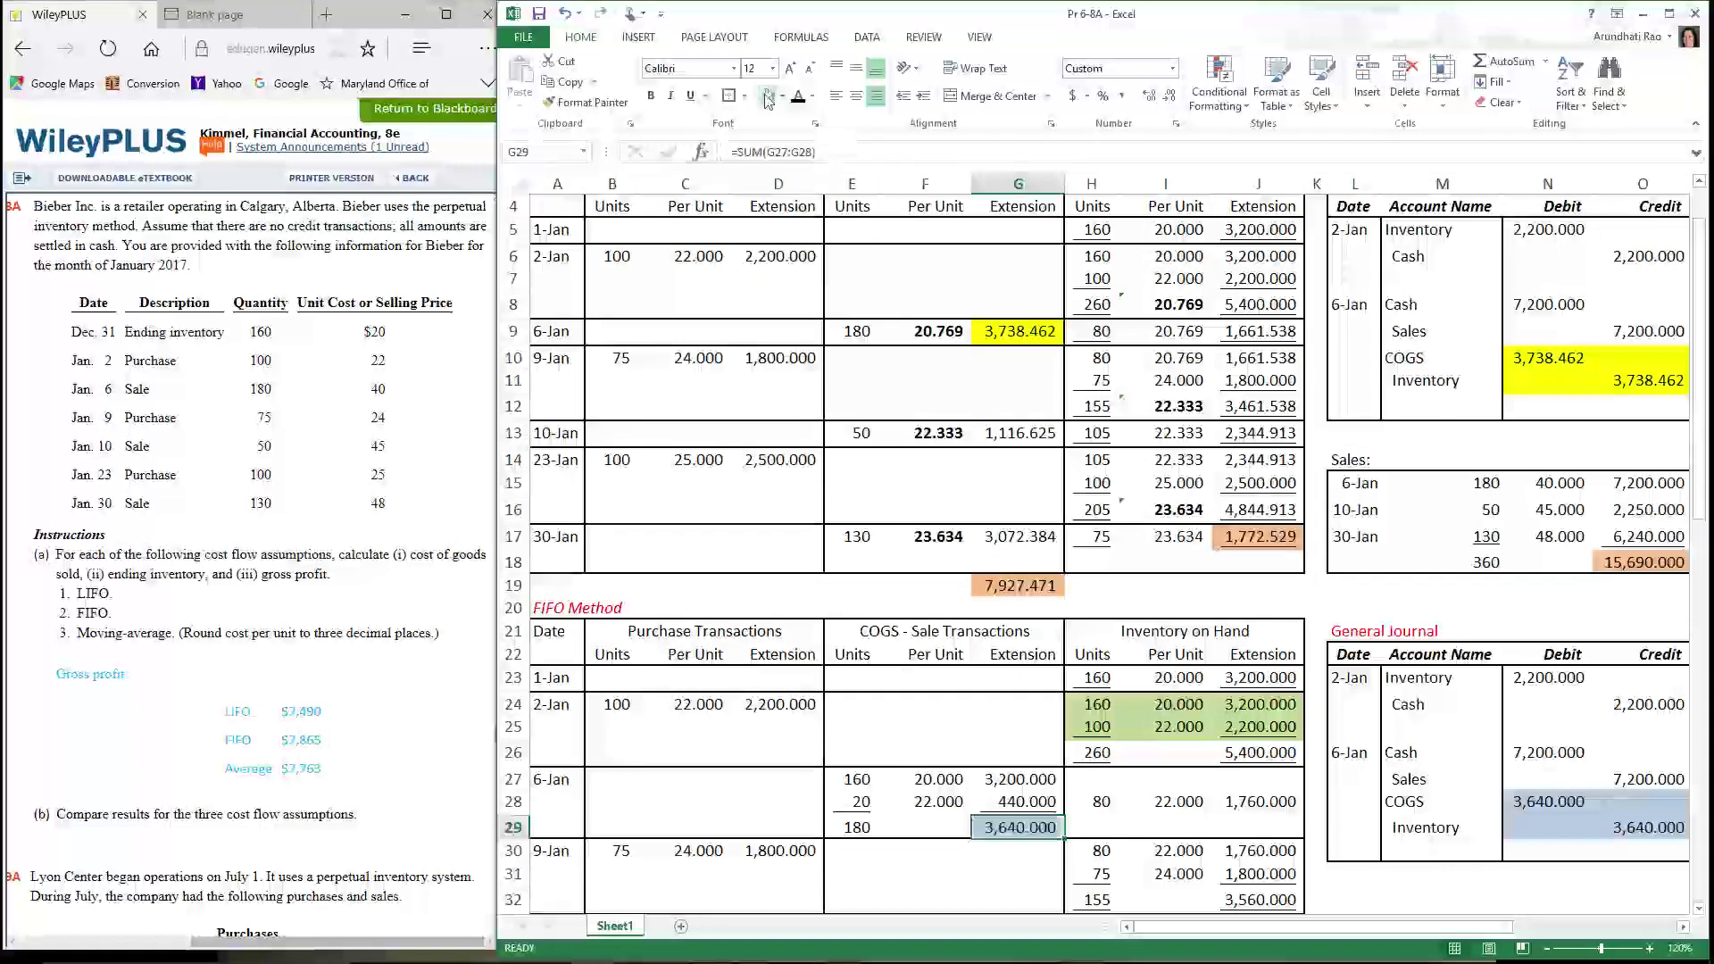
click(1318, 875)
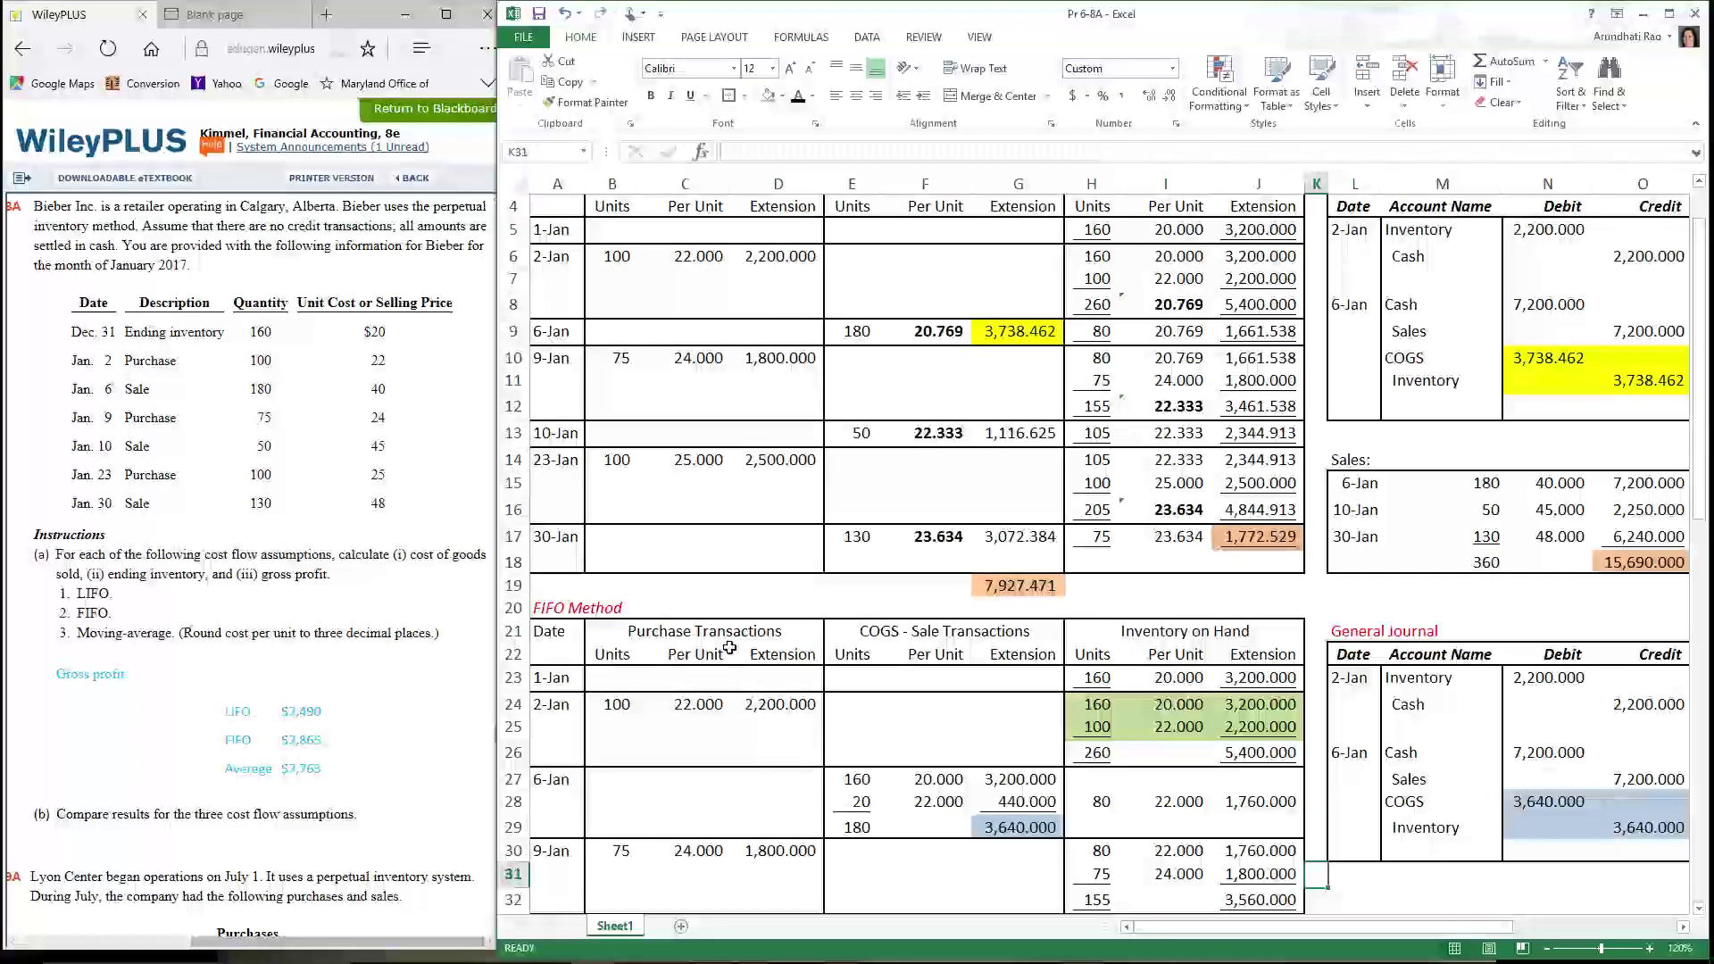
Apply the black font colour to the LIFO opening inventory row B49:J49
scroll(734, 655, down, 4)
scroll(734, 655, down, 8)
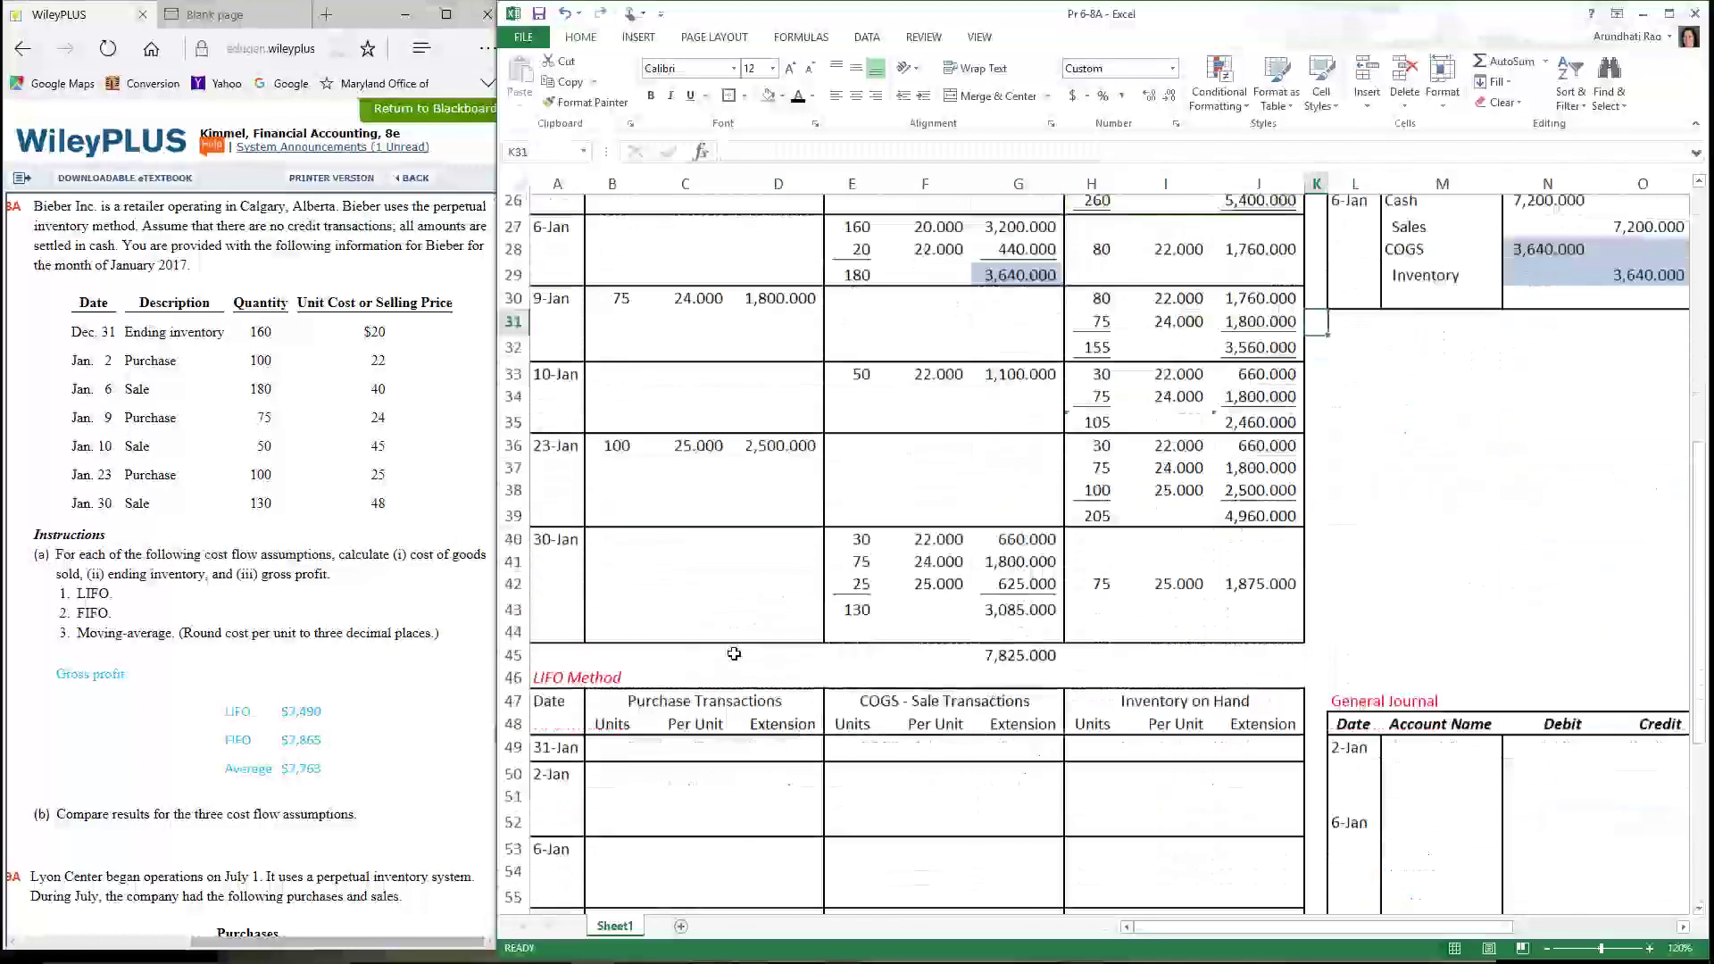
scroll(734, 653, down, 1)
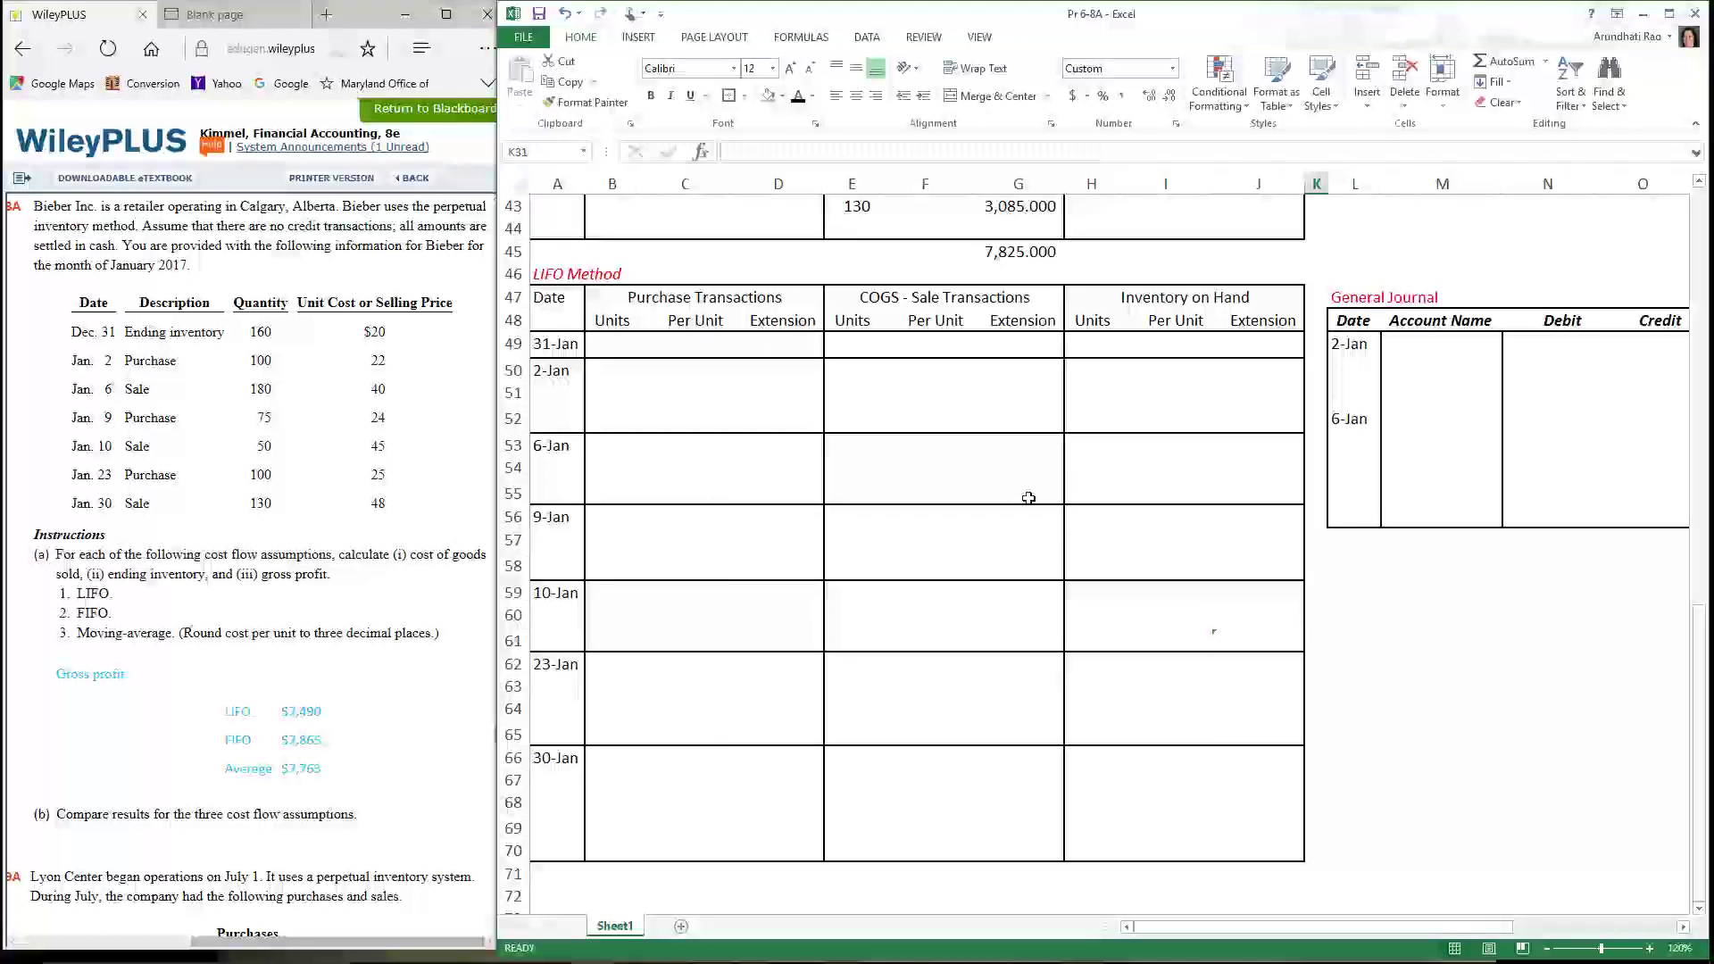
drag(610, 350, 1258, 350)
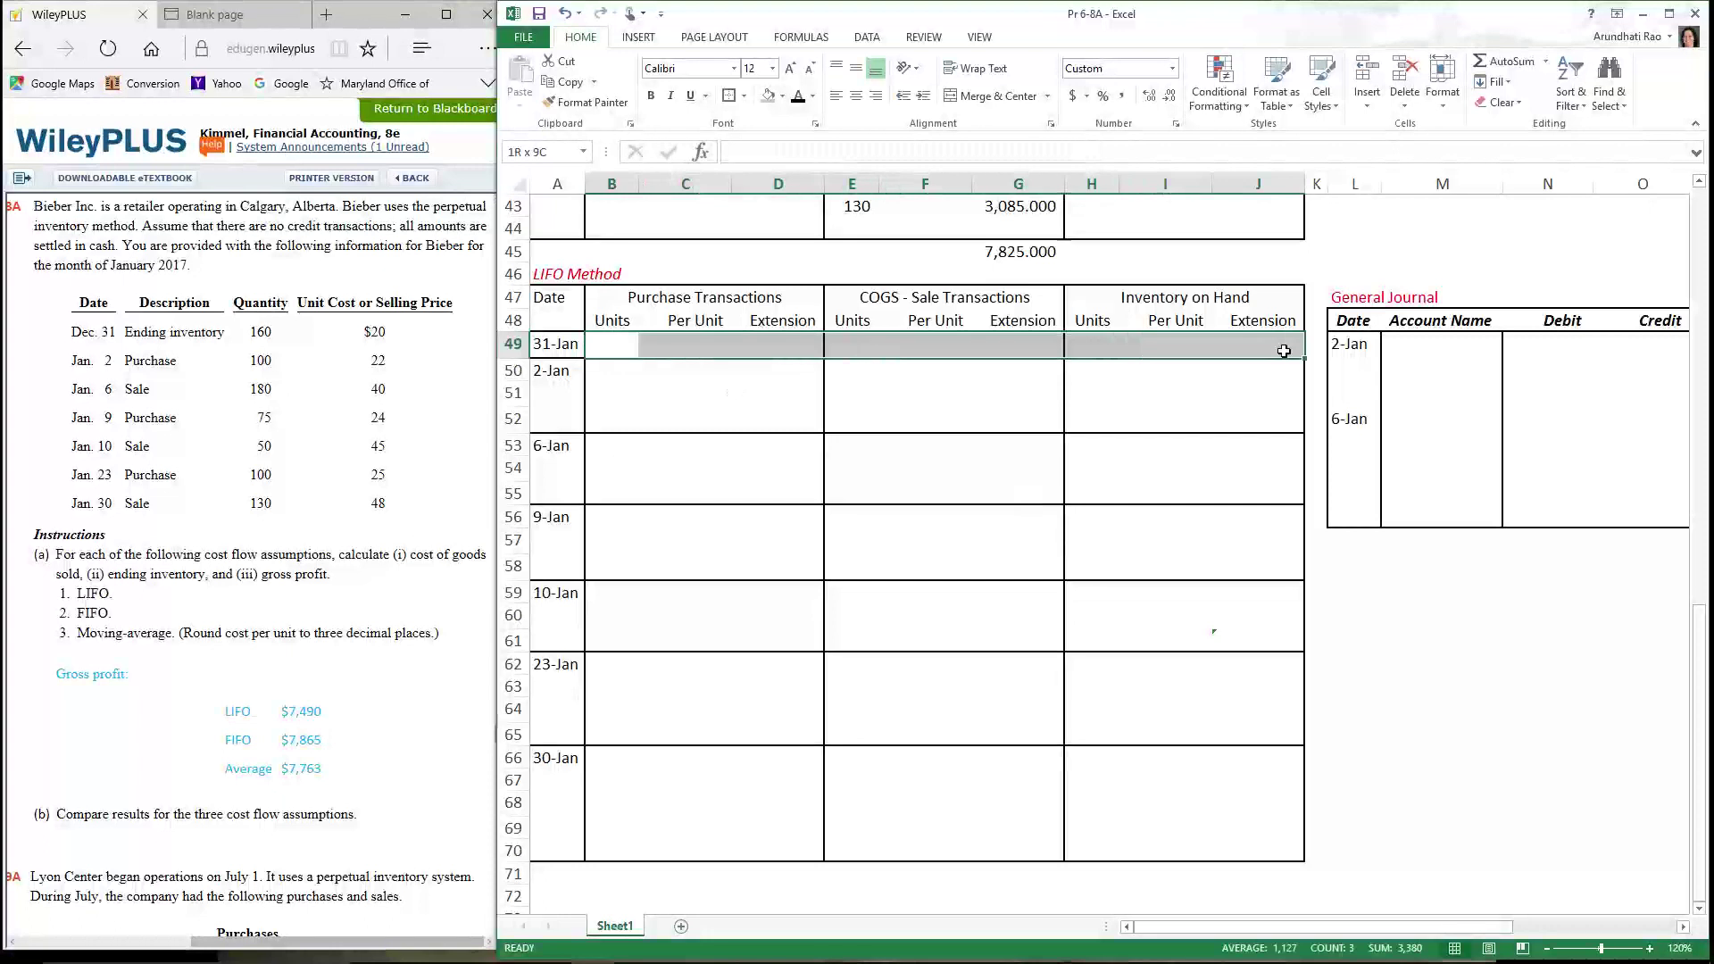
click(876, 96)
click(798, 95)
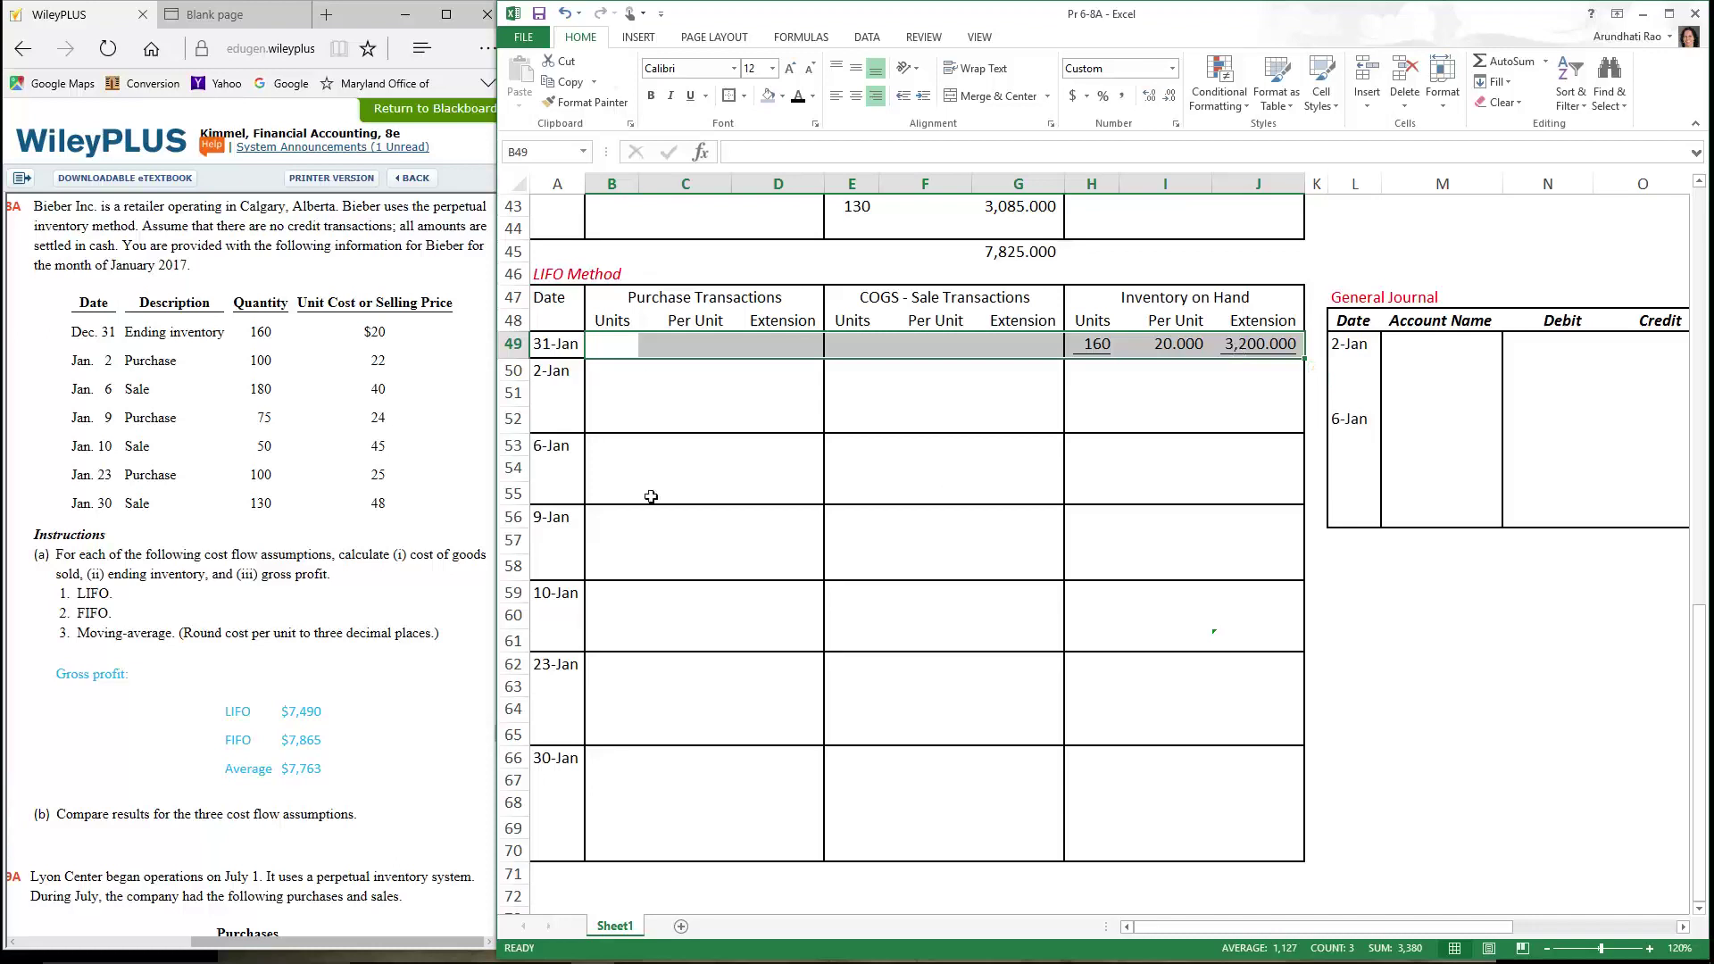
Apply the black font colour to the LIFO purchase transactions in B49:D70, and check the 2-Jan purchase extension in D50
drag(611, 346, 795, 855)
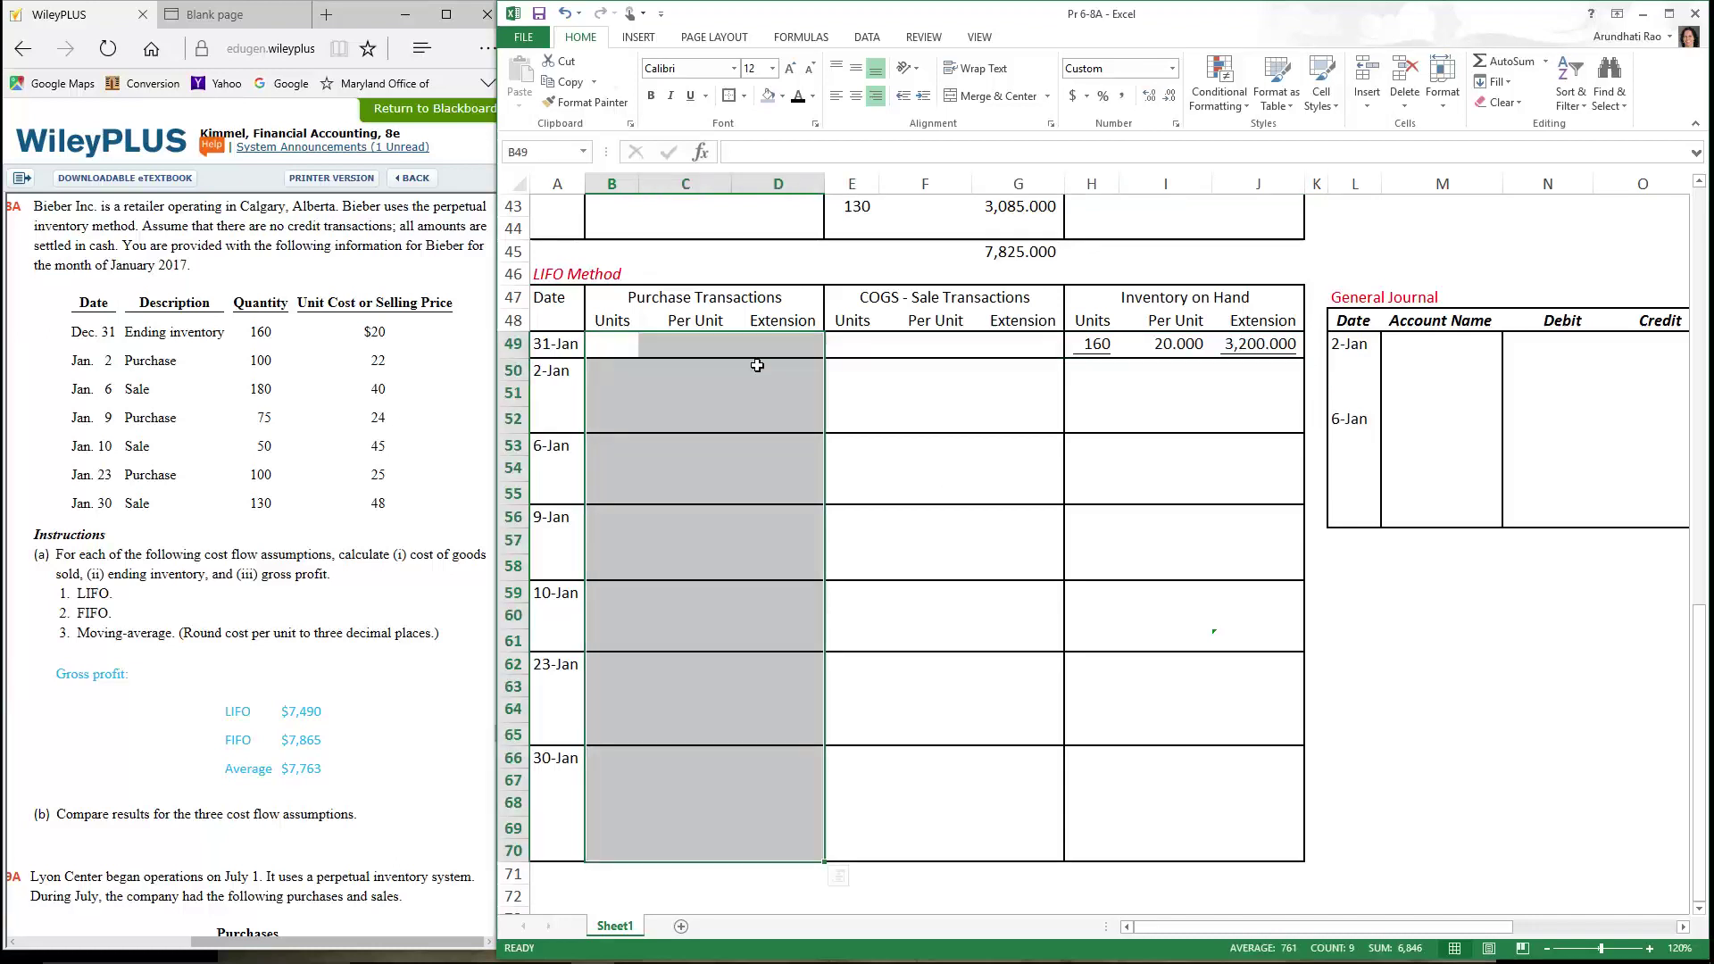
click(800, 99)
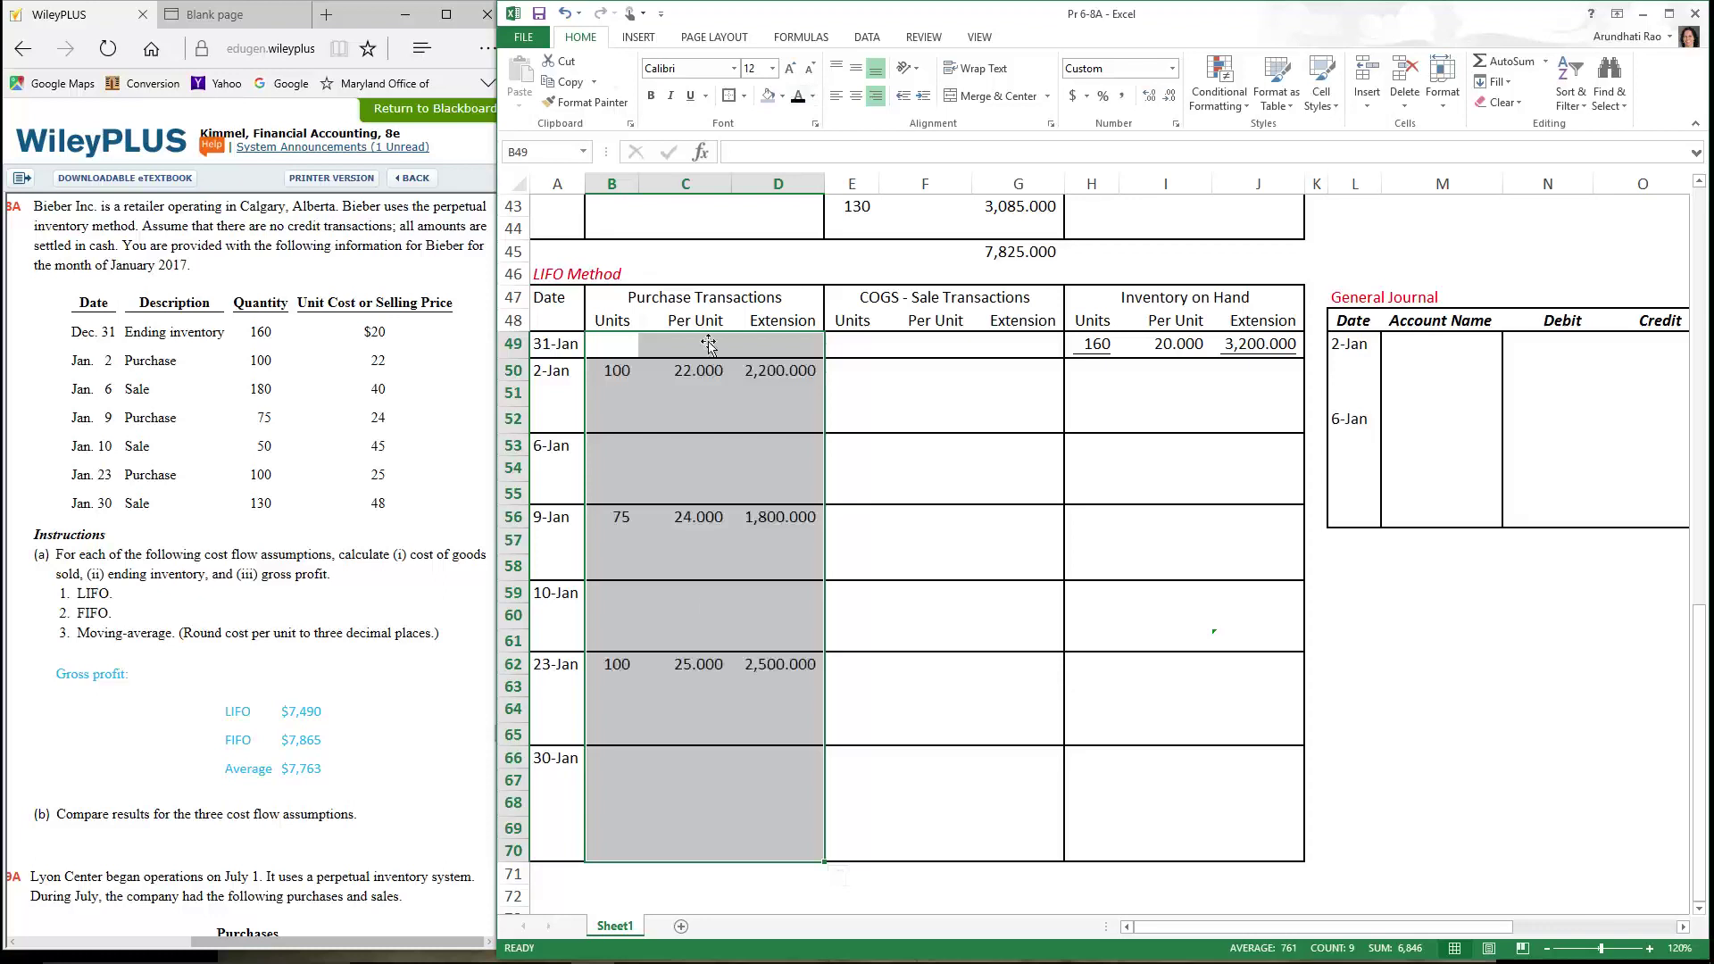
click(786, 373)
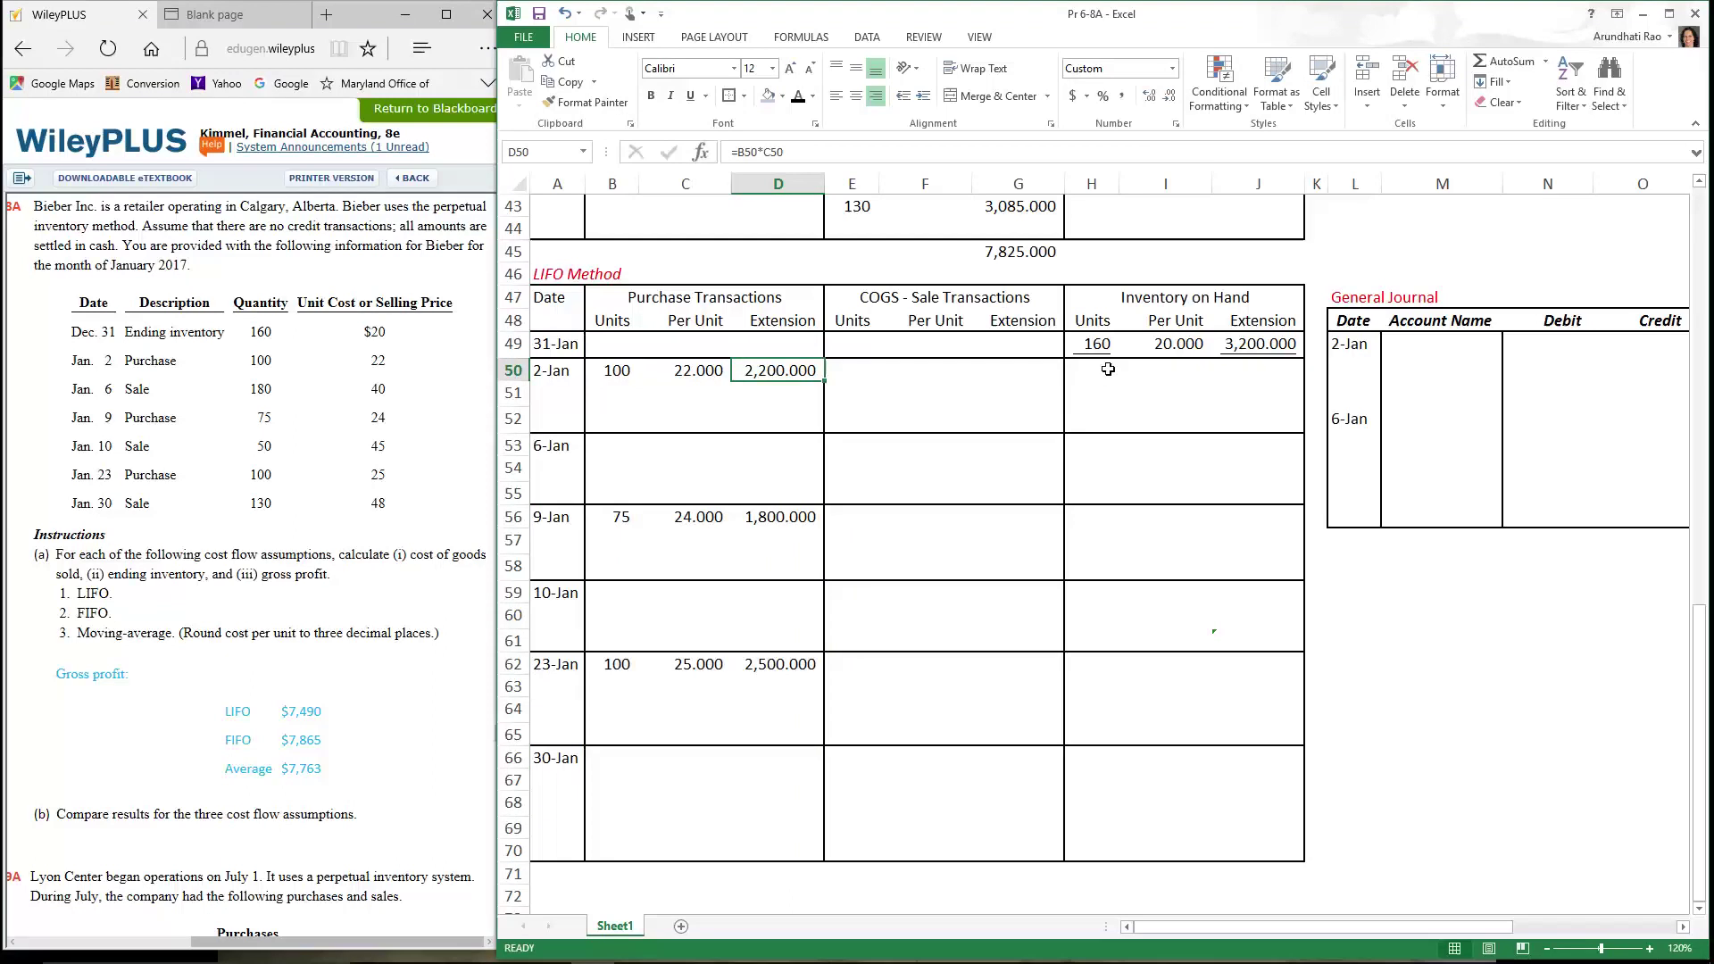
Apply the black font colour to the 2-Jan LIFO inventory on hand in H50:J52, and check its unit layers in H50:H51
drag(1107, 373, 1277, 427)
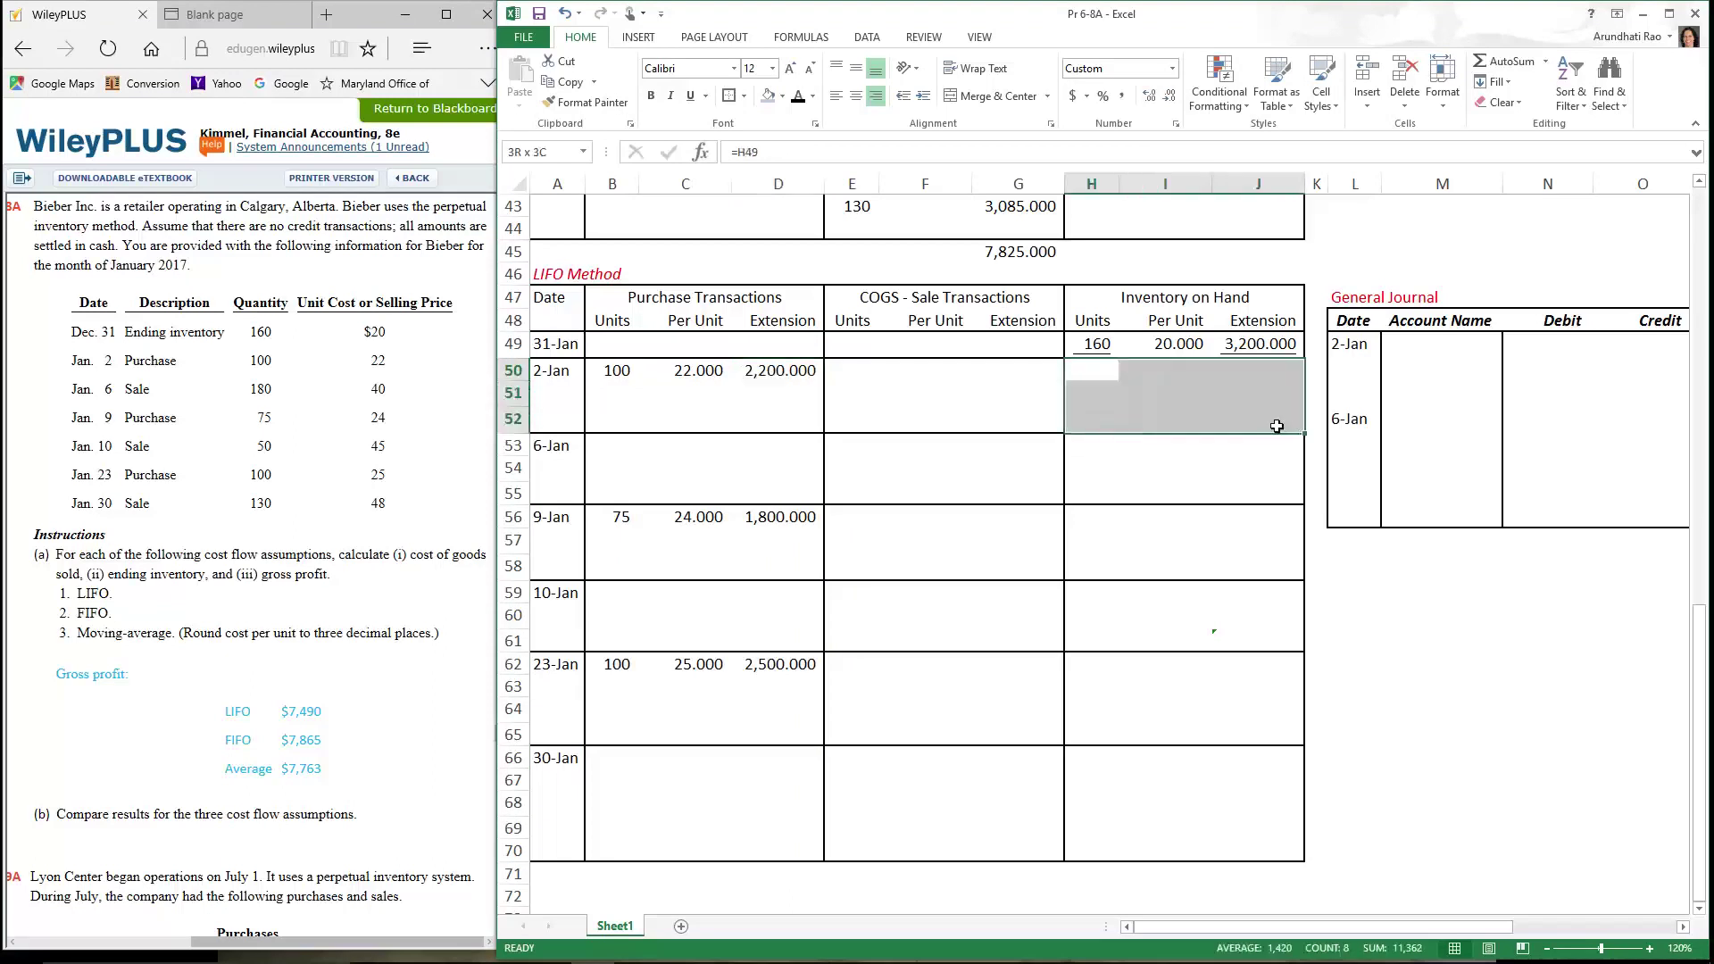
click(798, 96)
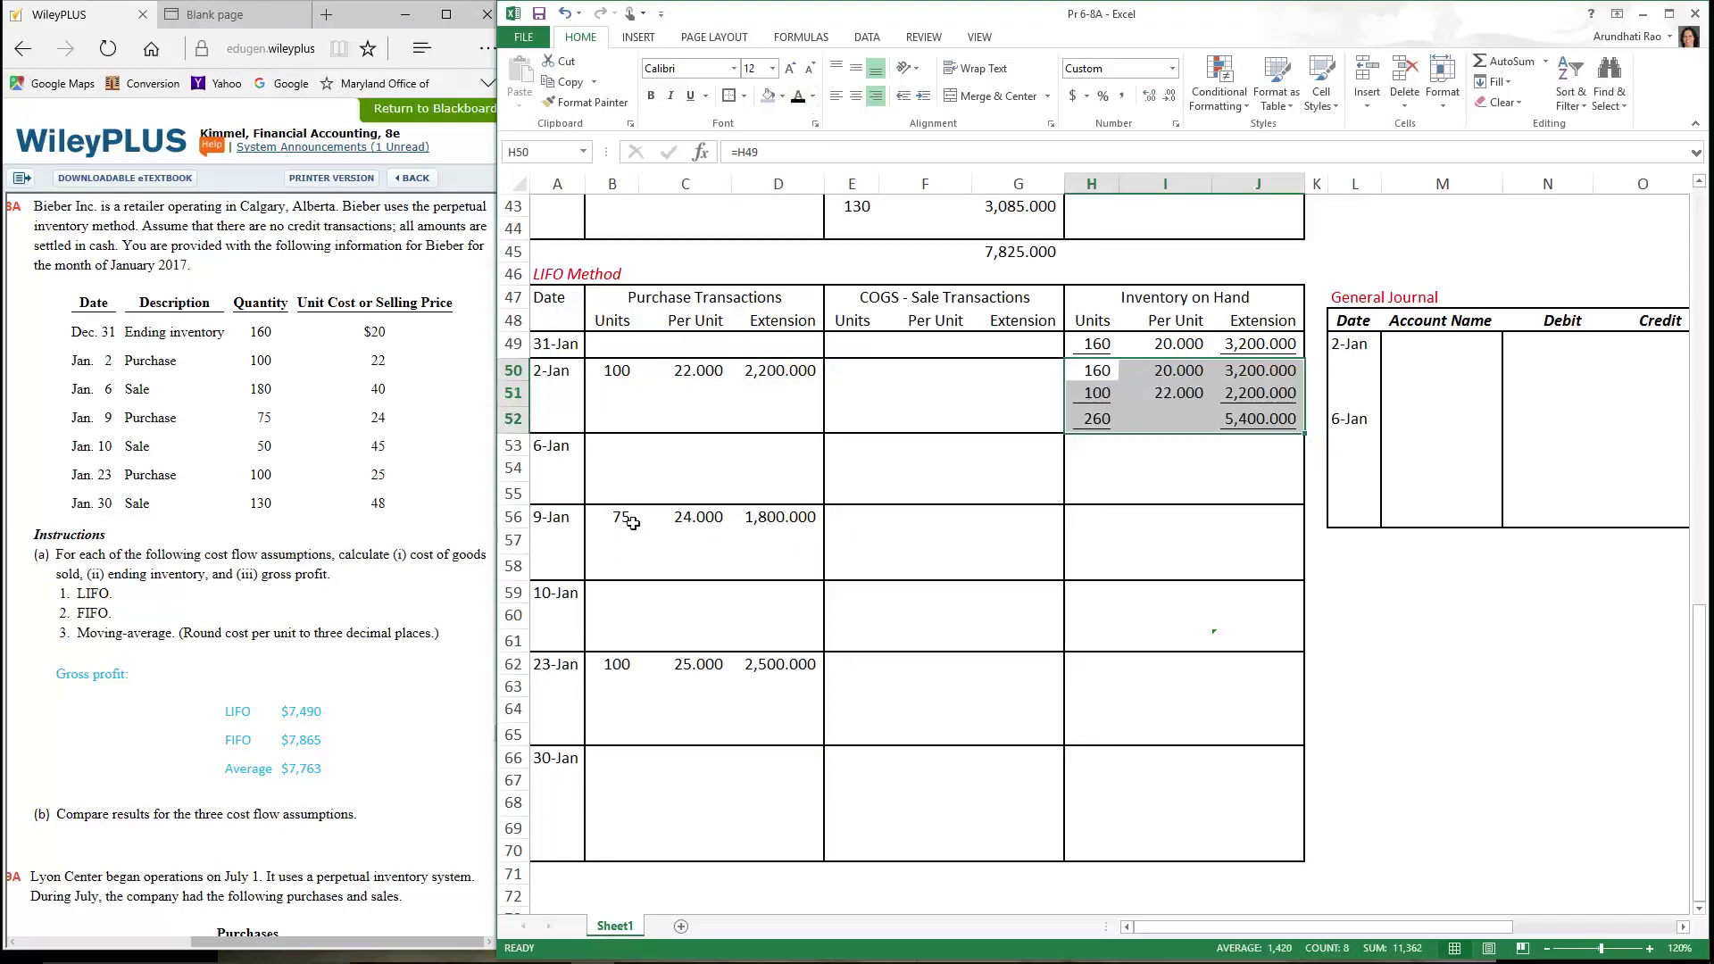
click(563, 456)
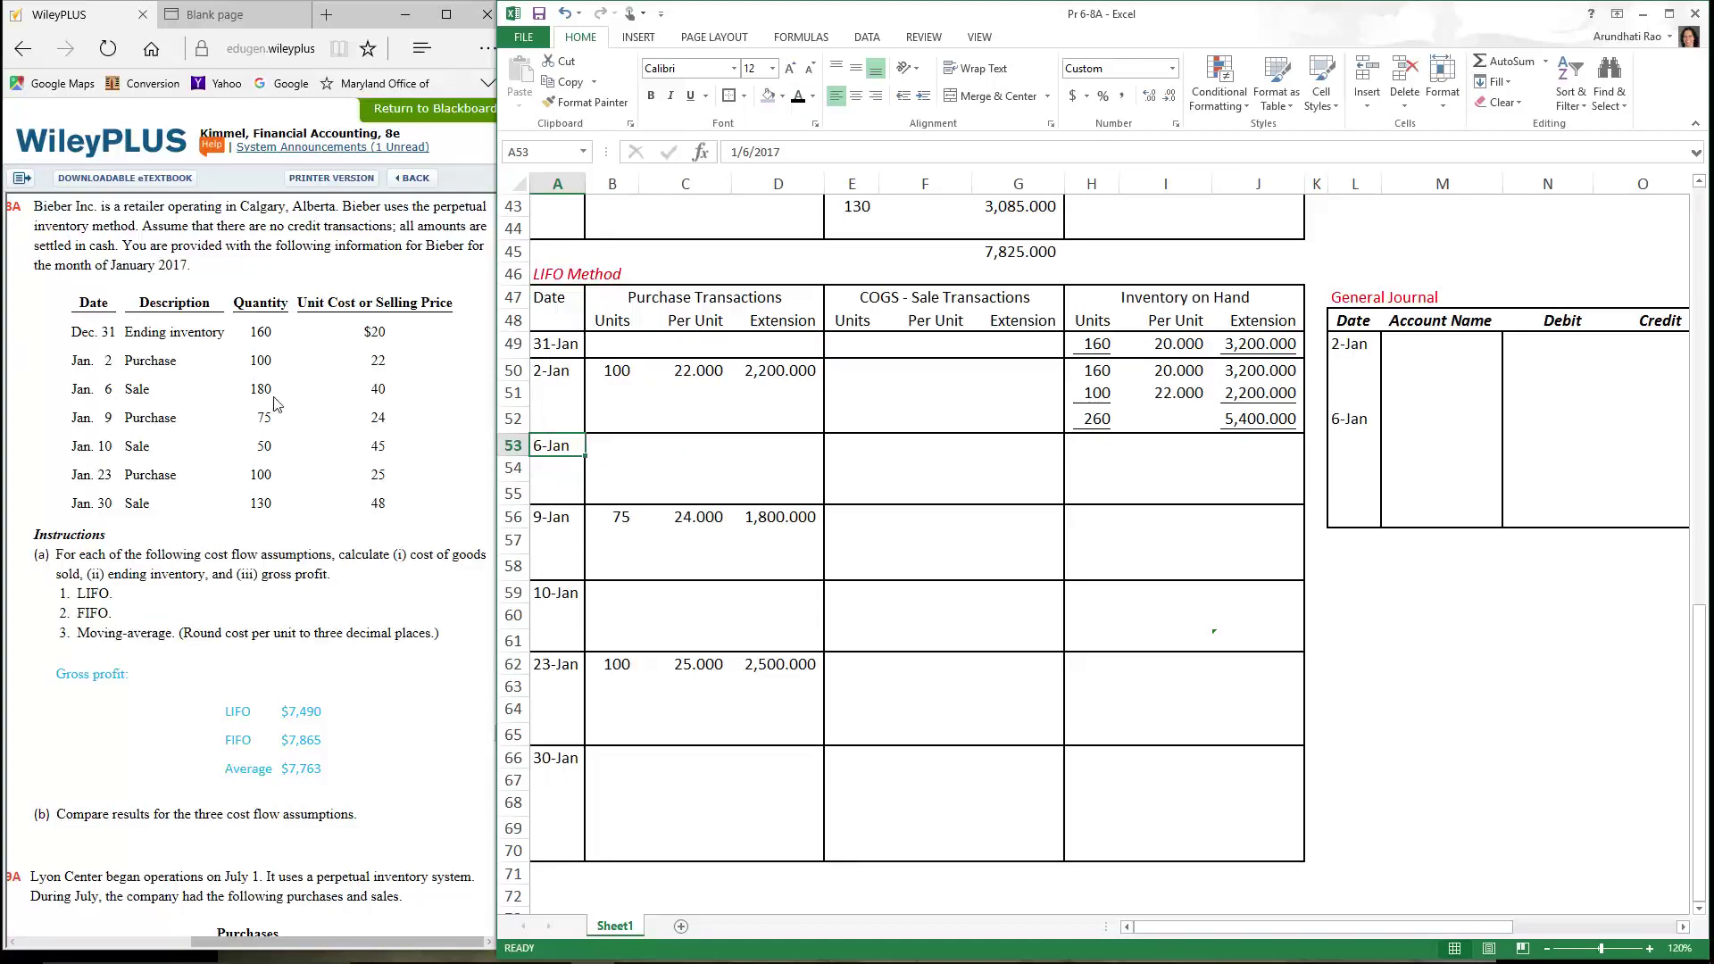
click(1103, 375)
click(1111, 399)
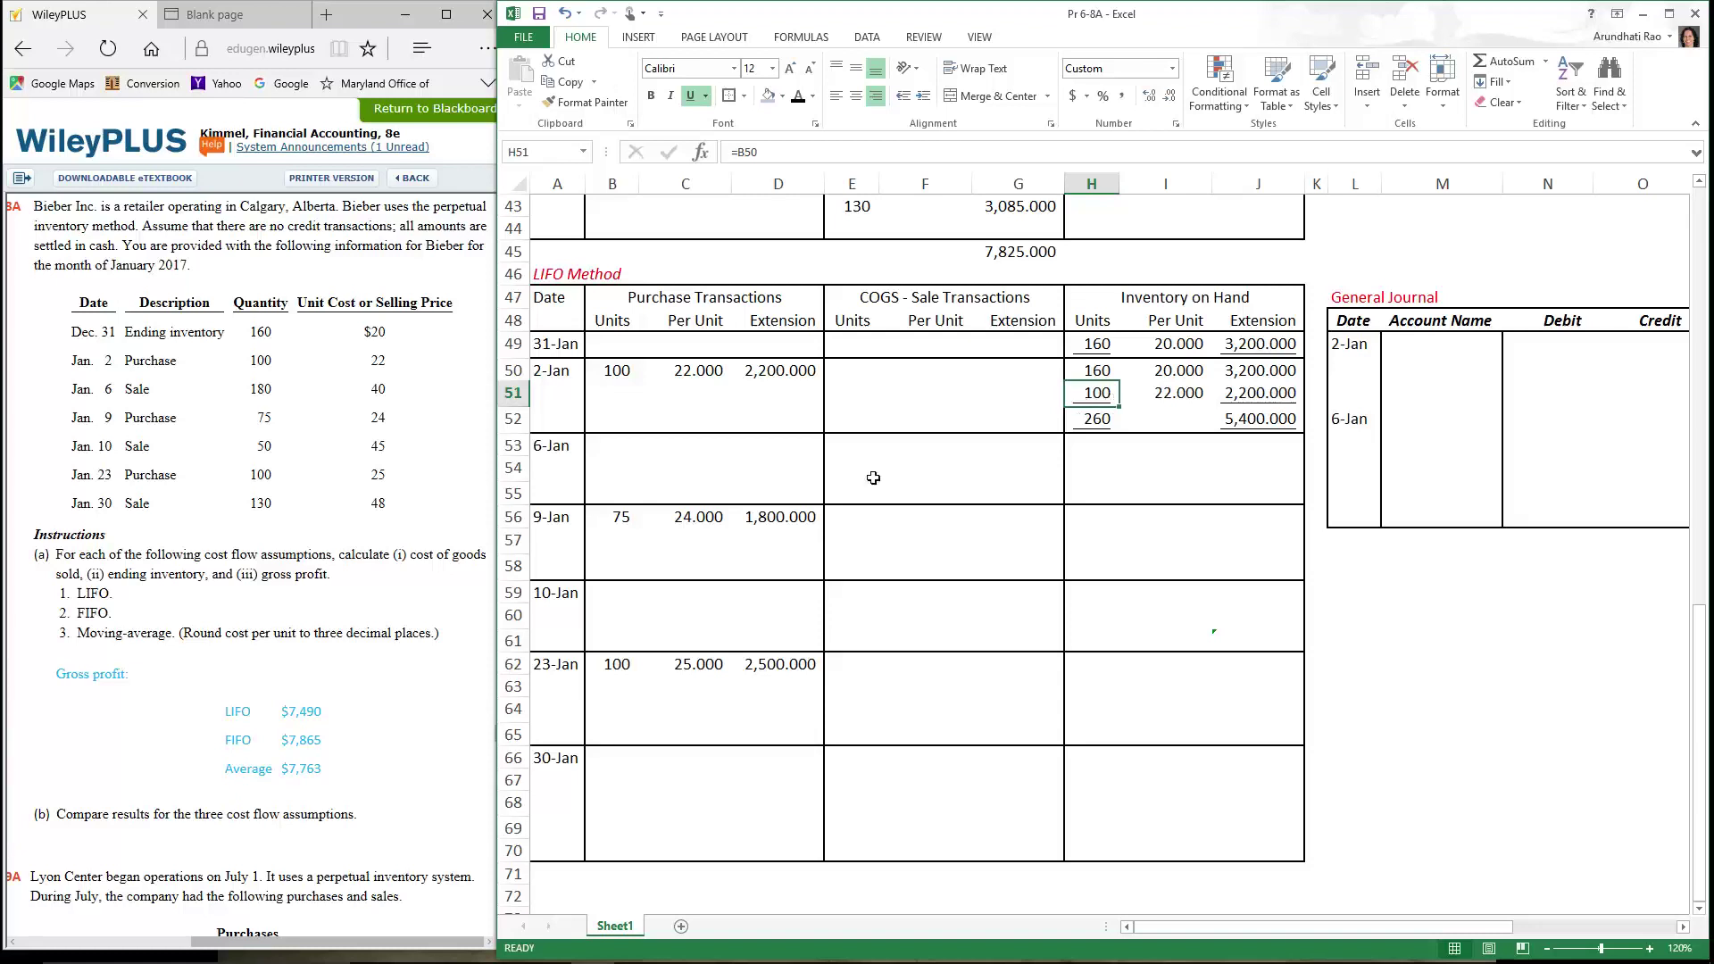
Apply the black font colour to the first 6-Jan LIFO COGS layer in E53:G53 and the units in E54:E55
drag(834, 451, 1026, 452)
text(100	22	2200)
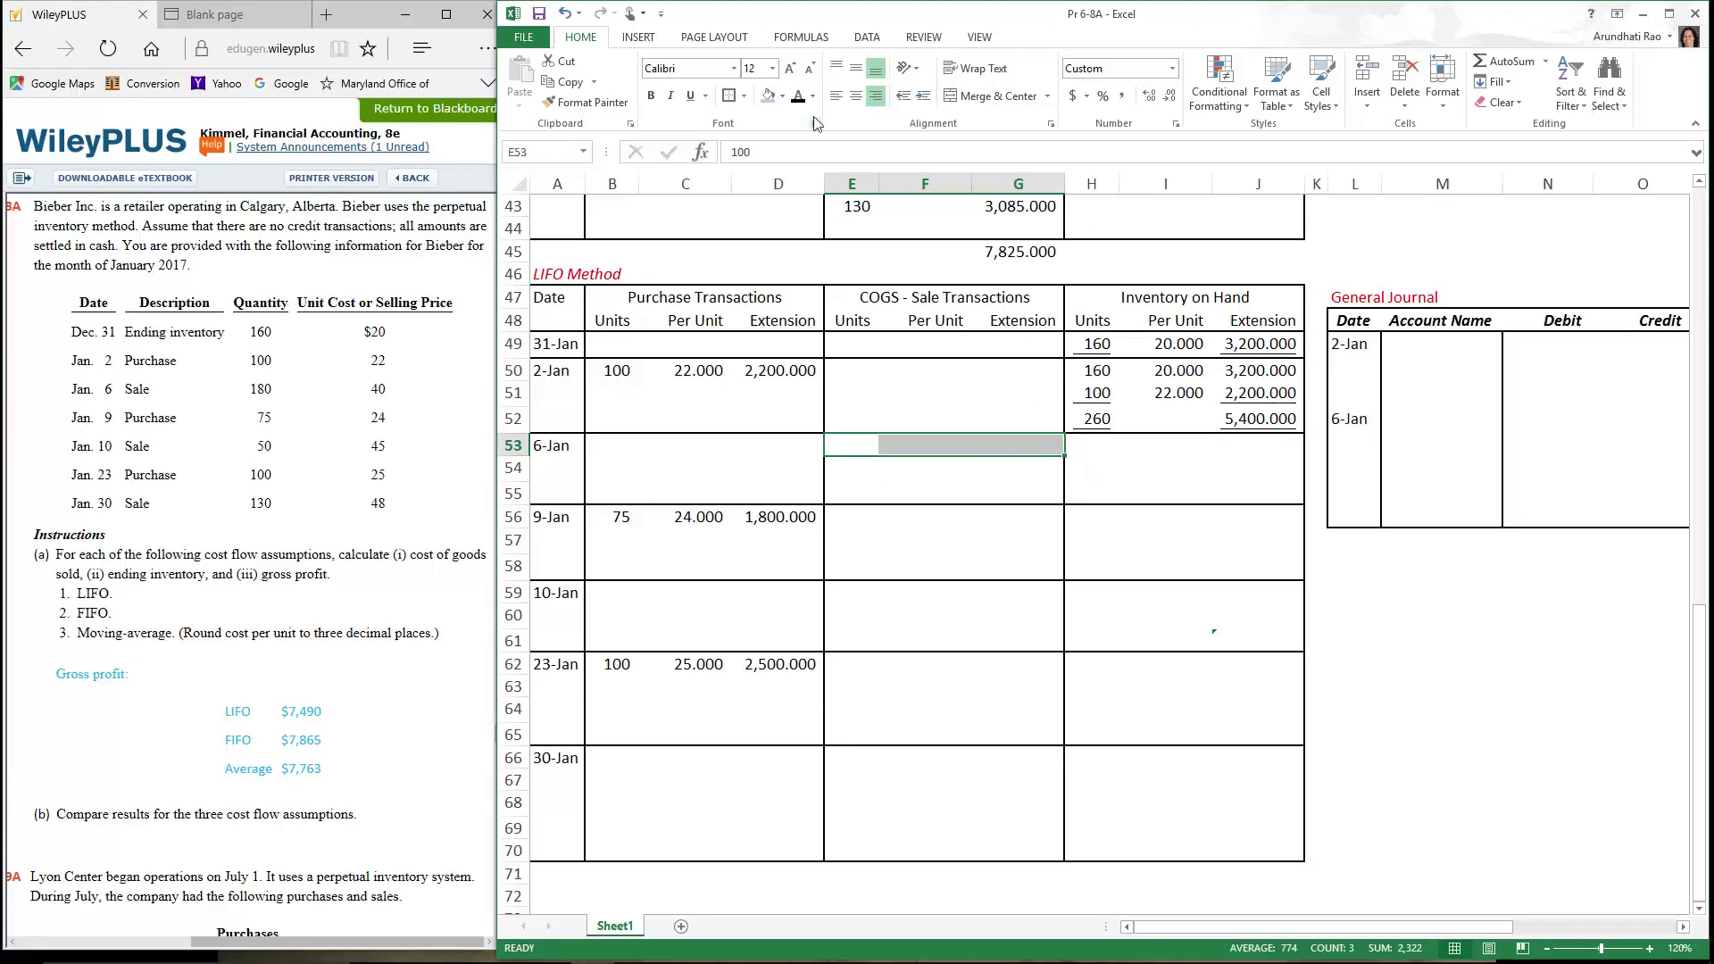
click(868, 490)
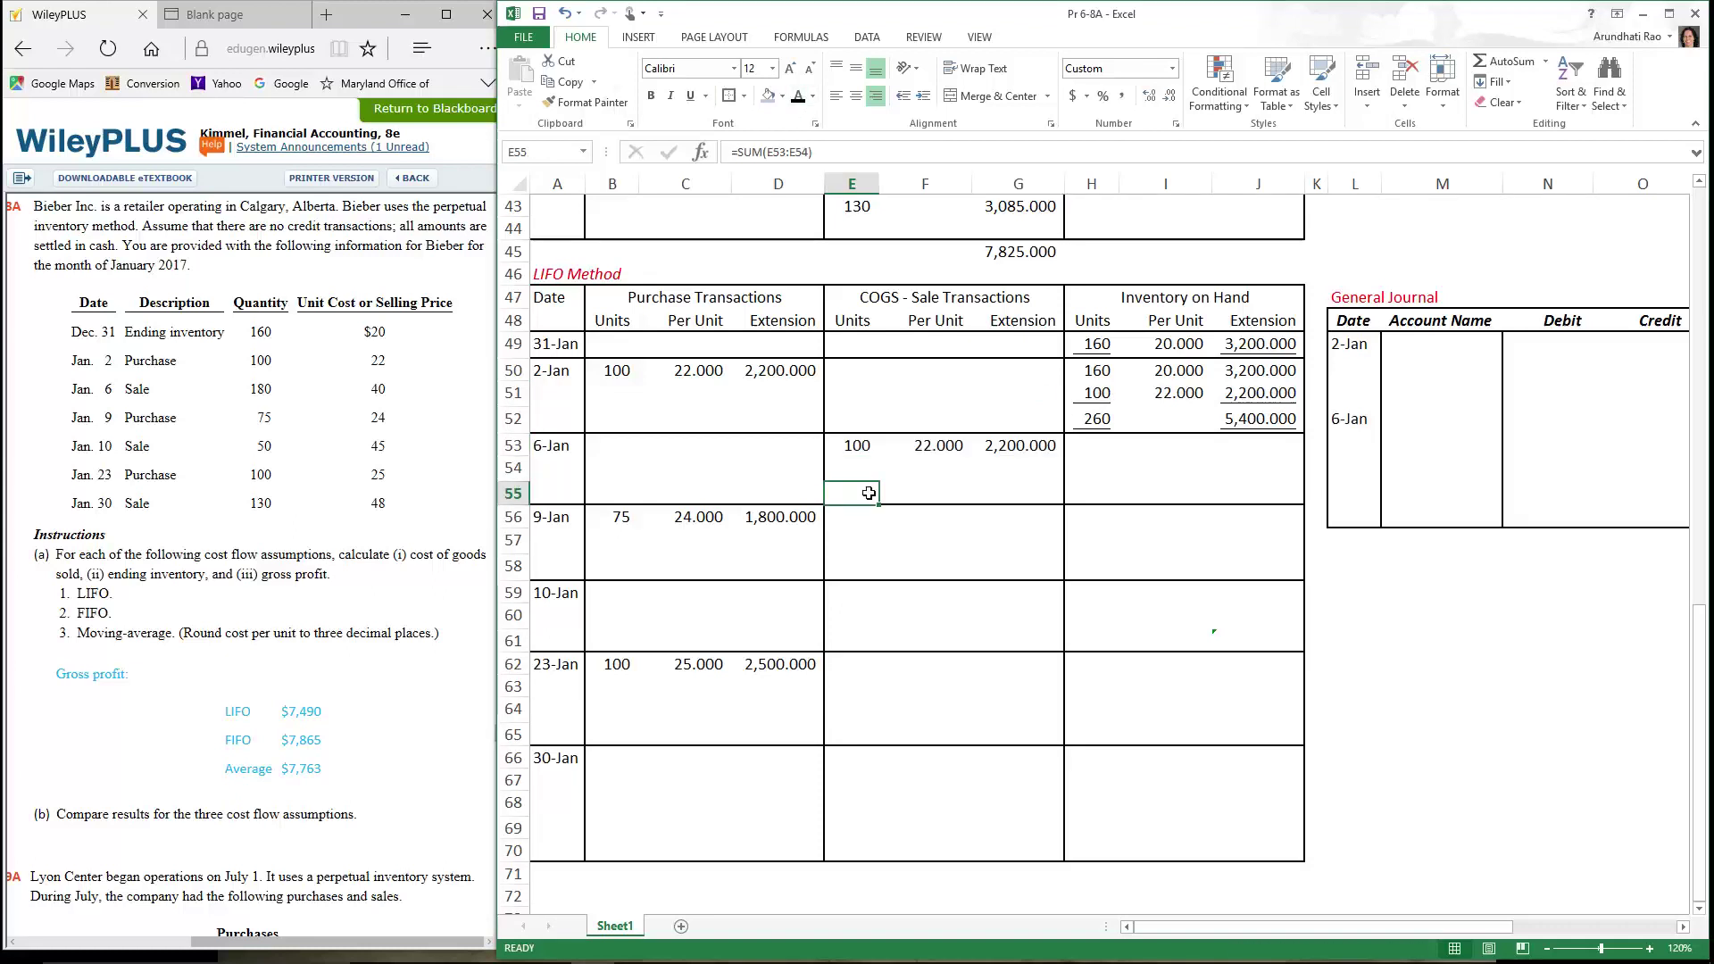
key(alt+equal)
key(ctrl+Return)
click(867, 477)
click(800, 104)
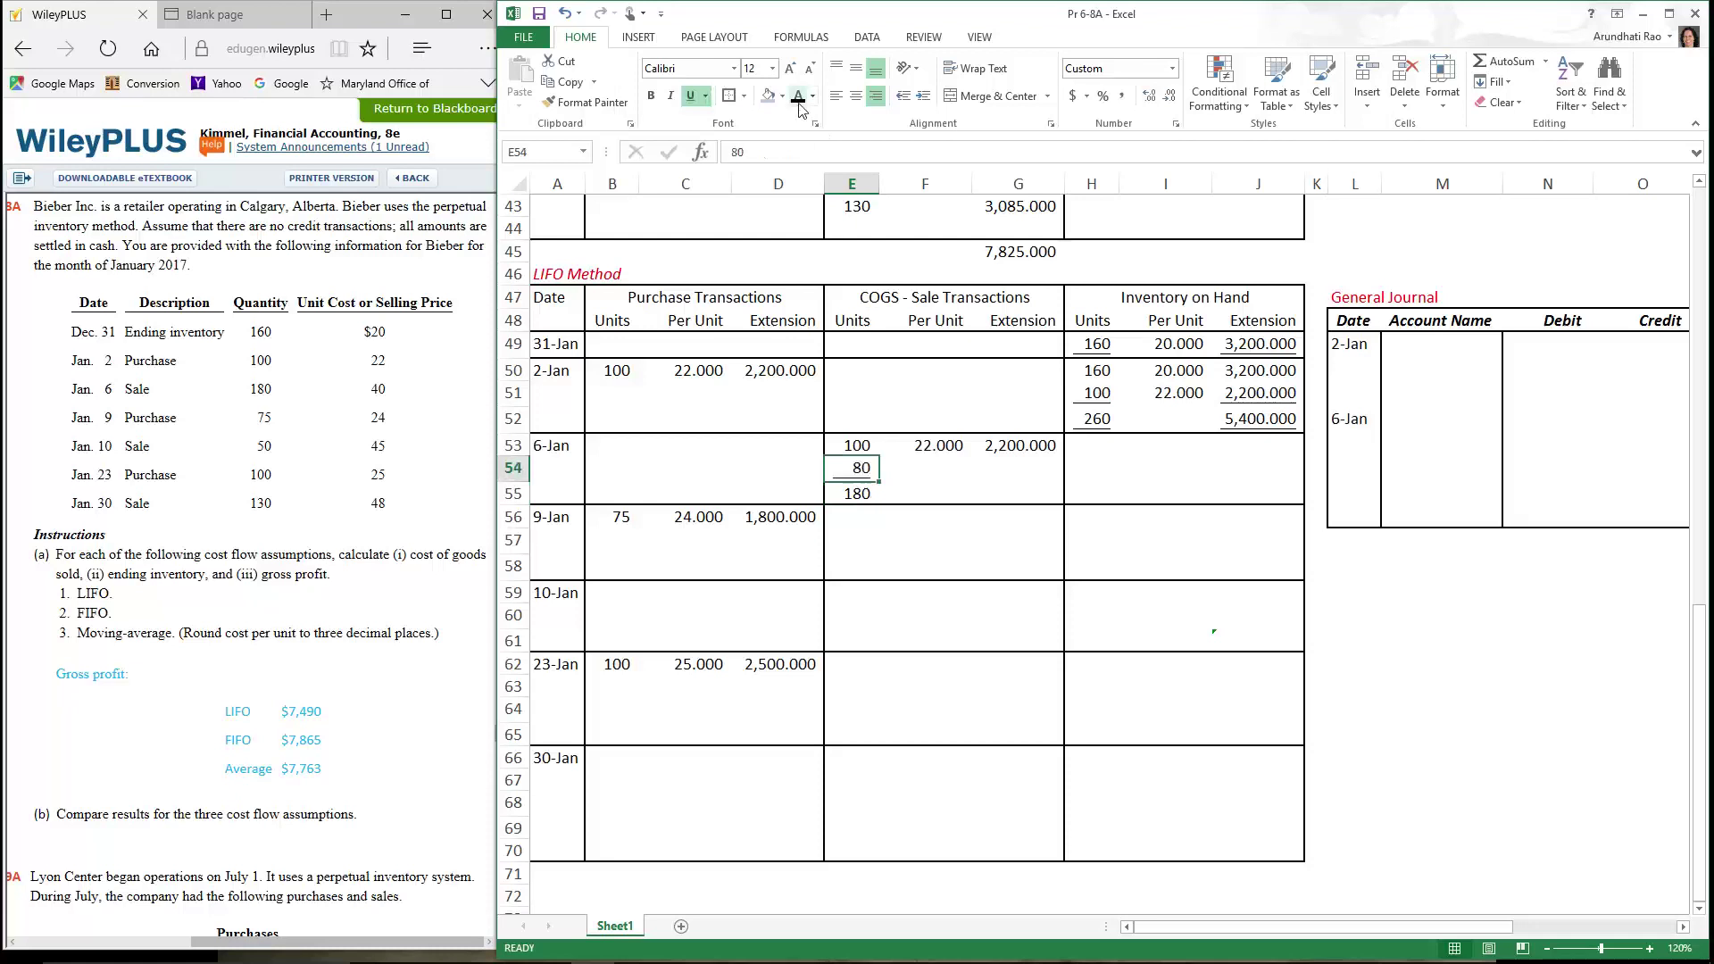
Apply the black font colour to the 6-Jan LIFO COGS unit cost in F54 and the extensions in G54:G55
click(942, 467)
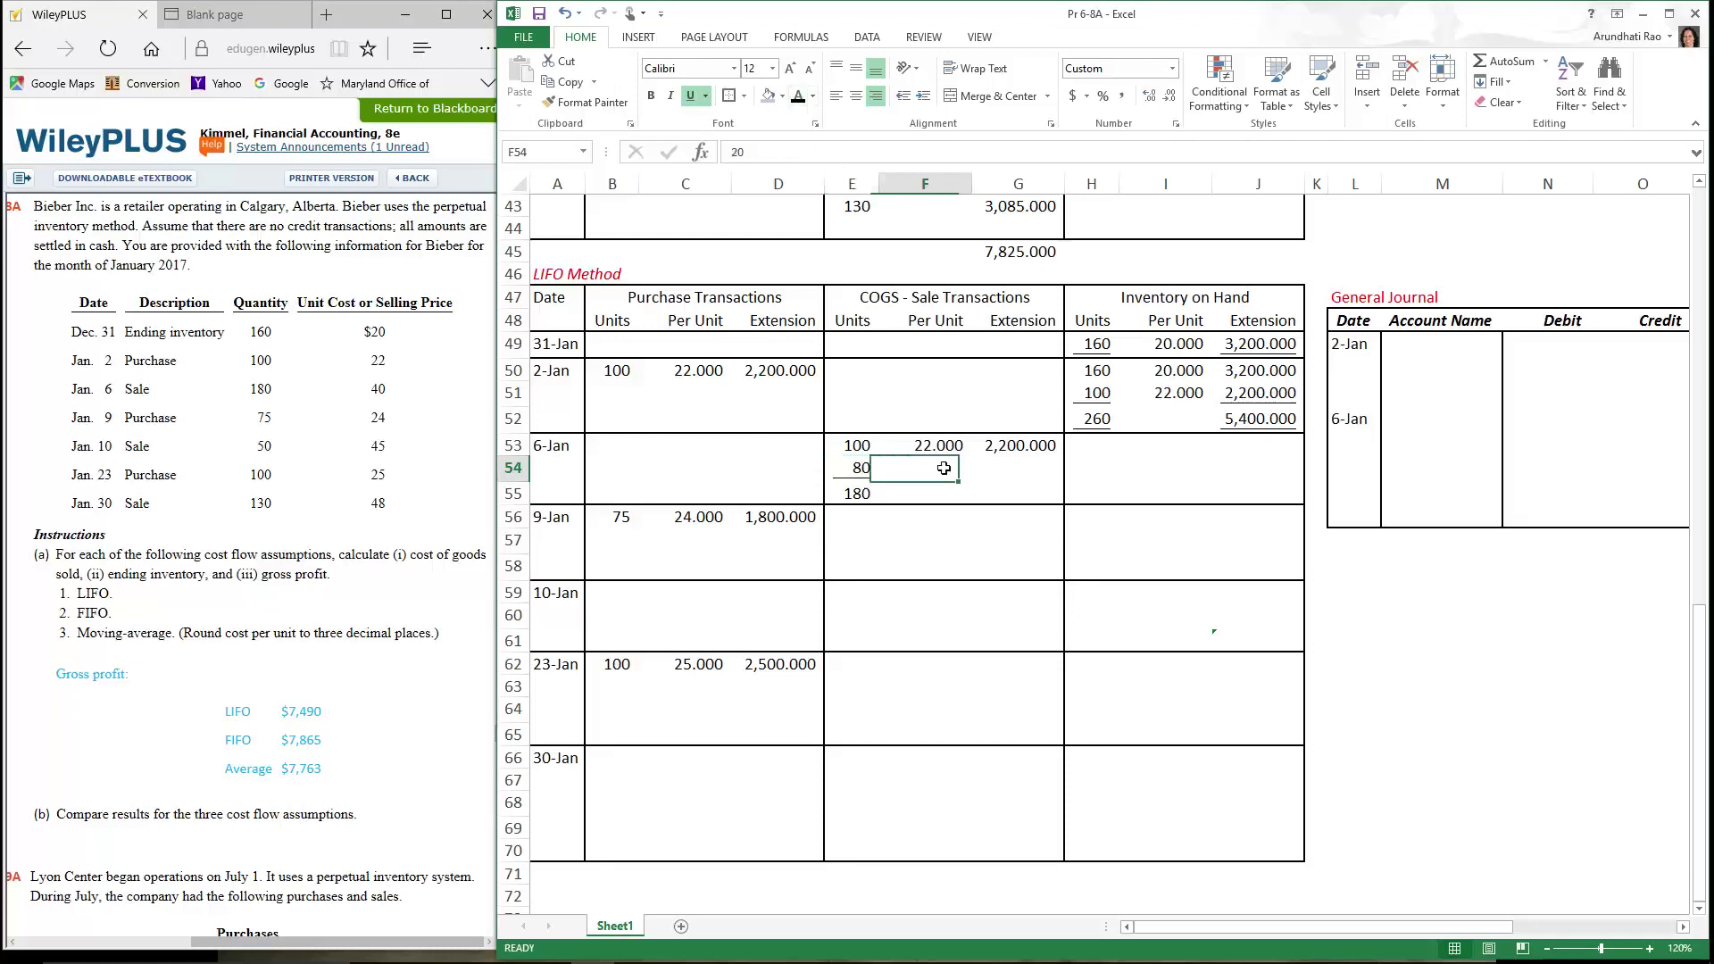
click(798, 98)
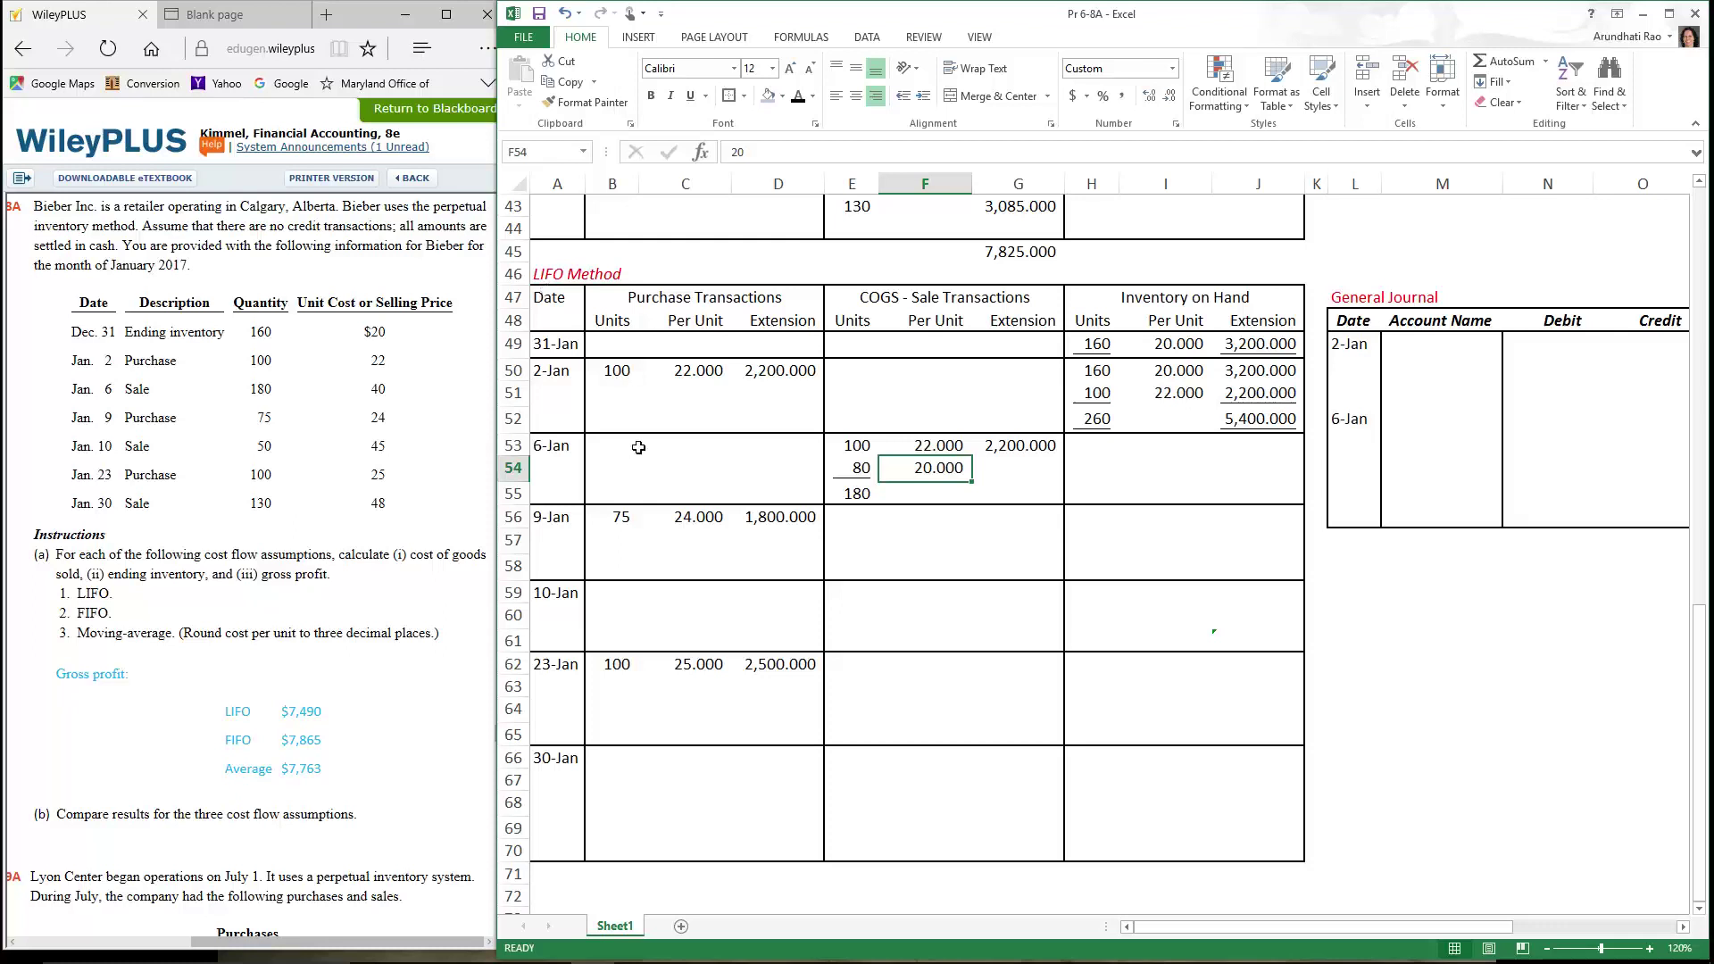
drag(999, 474, 1003, 498)
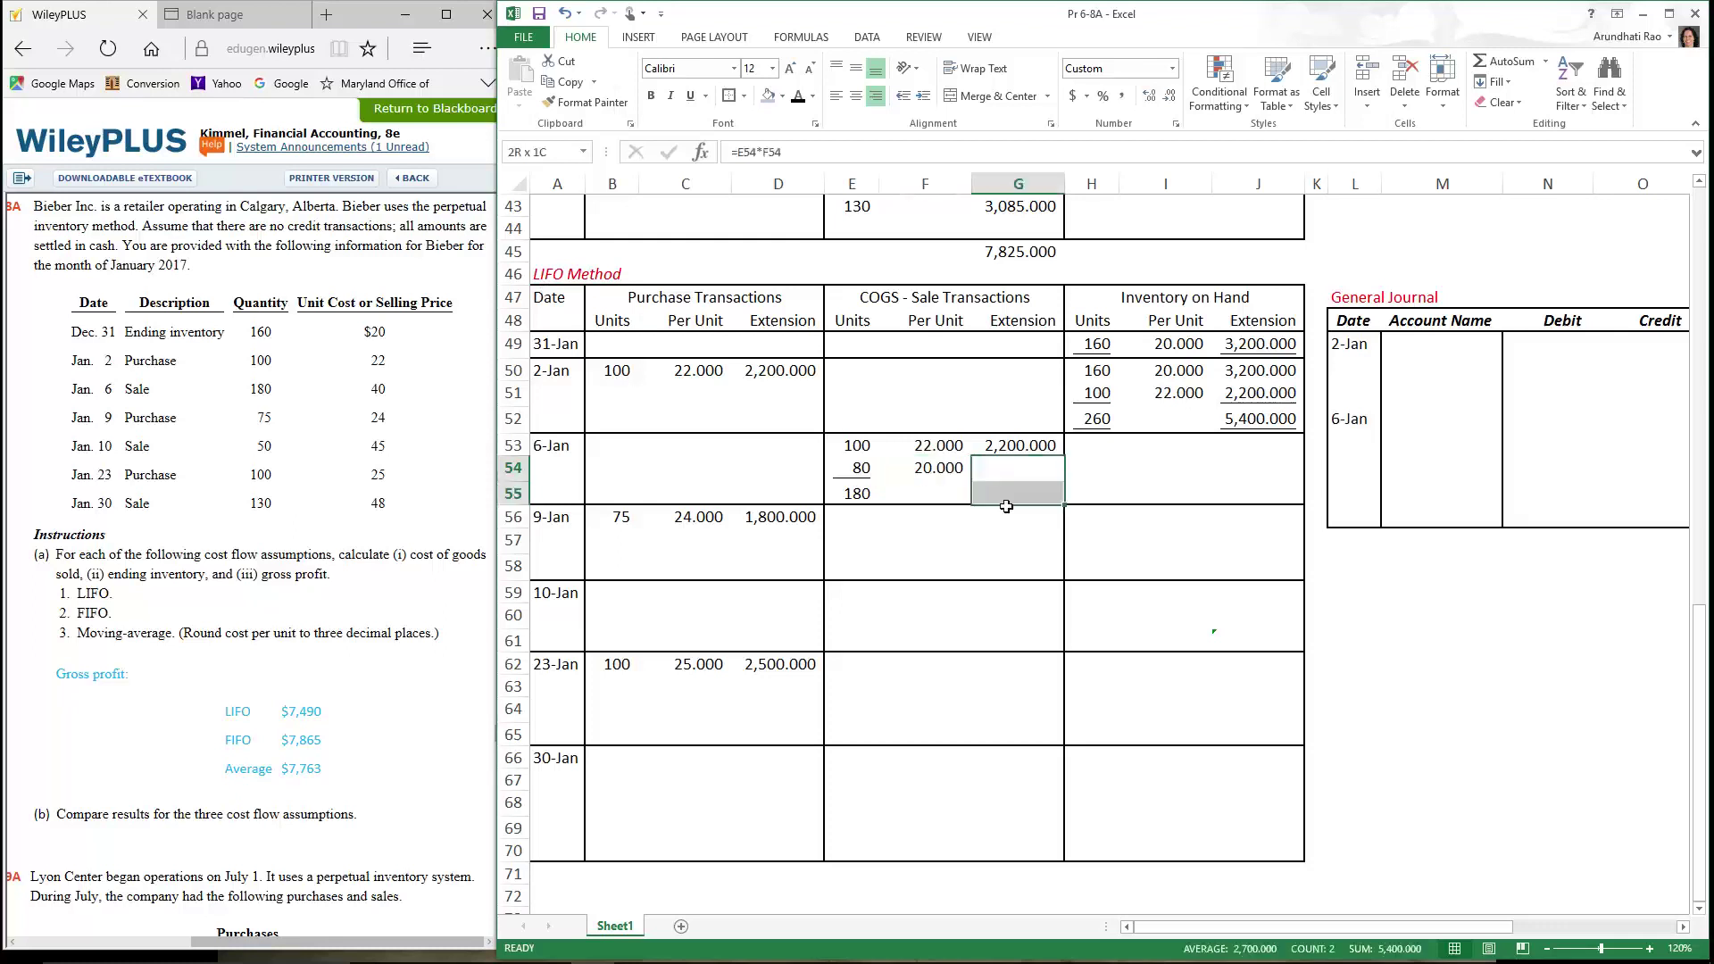
click(798, 98)
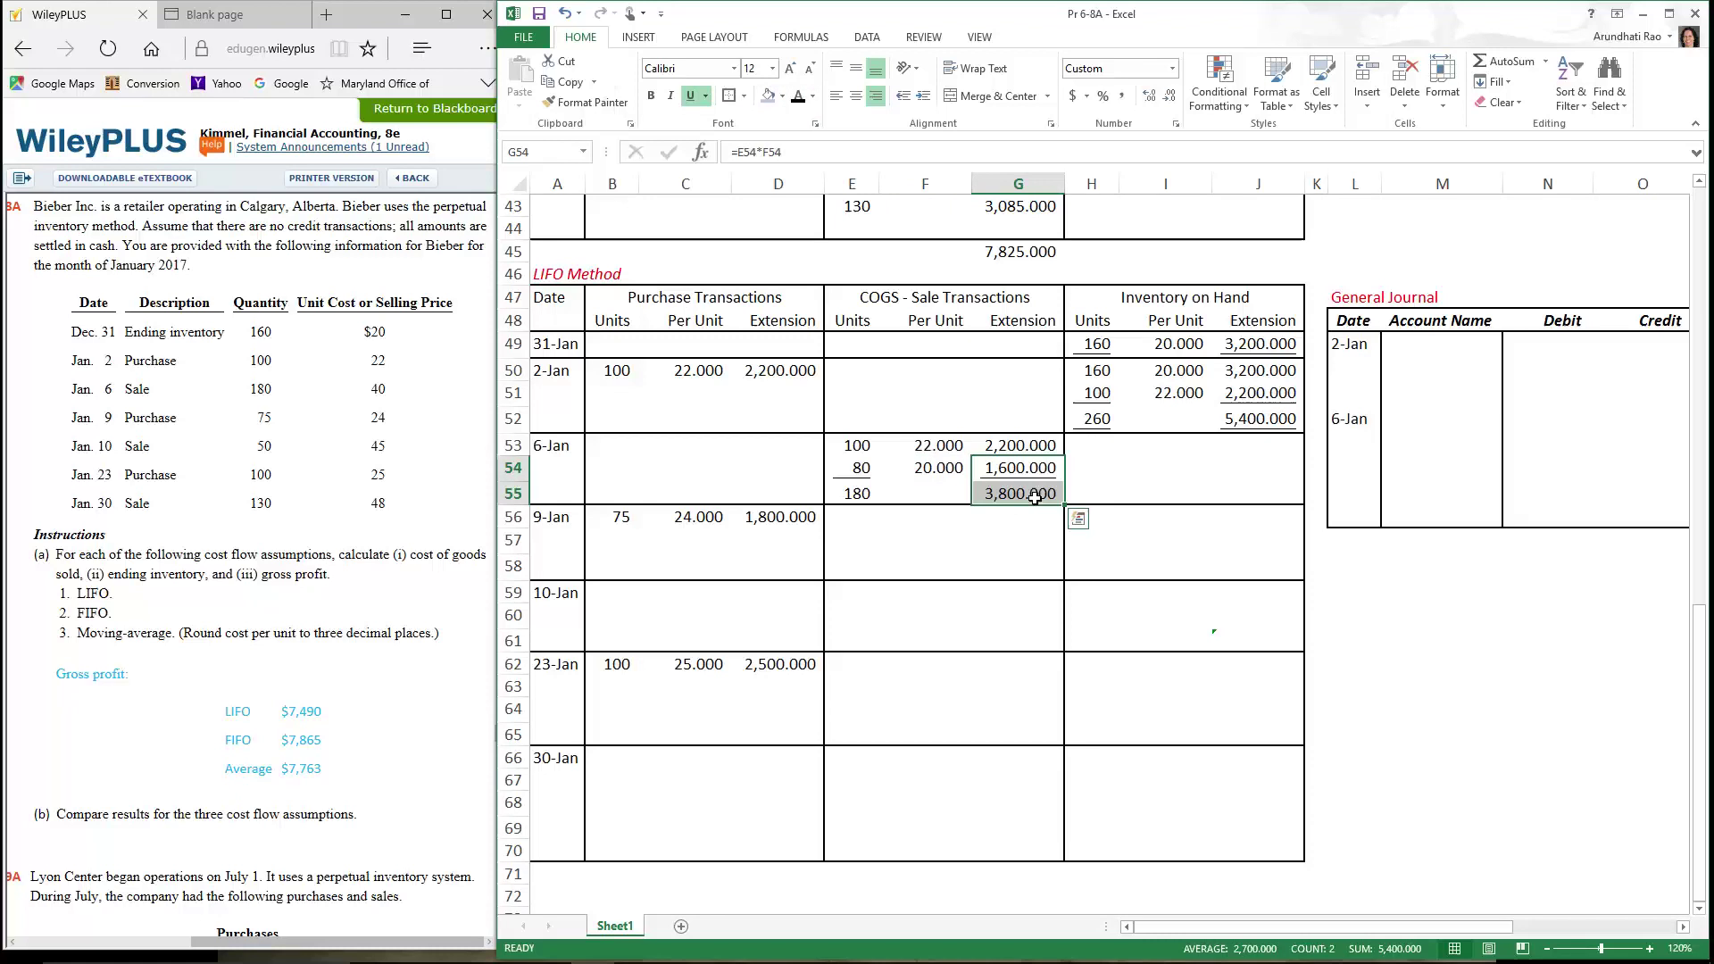
click(864, 496)
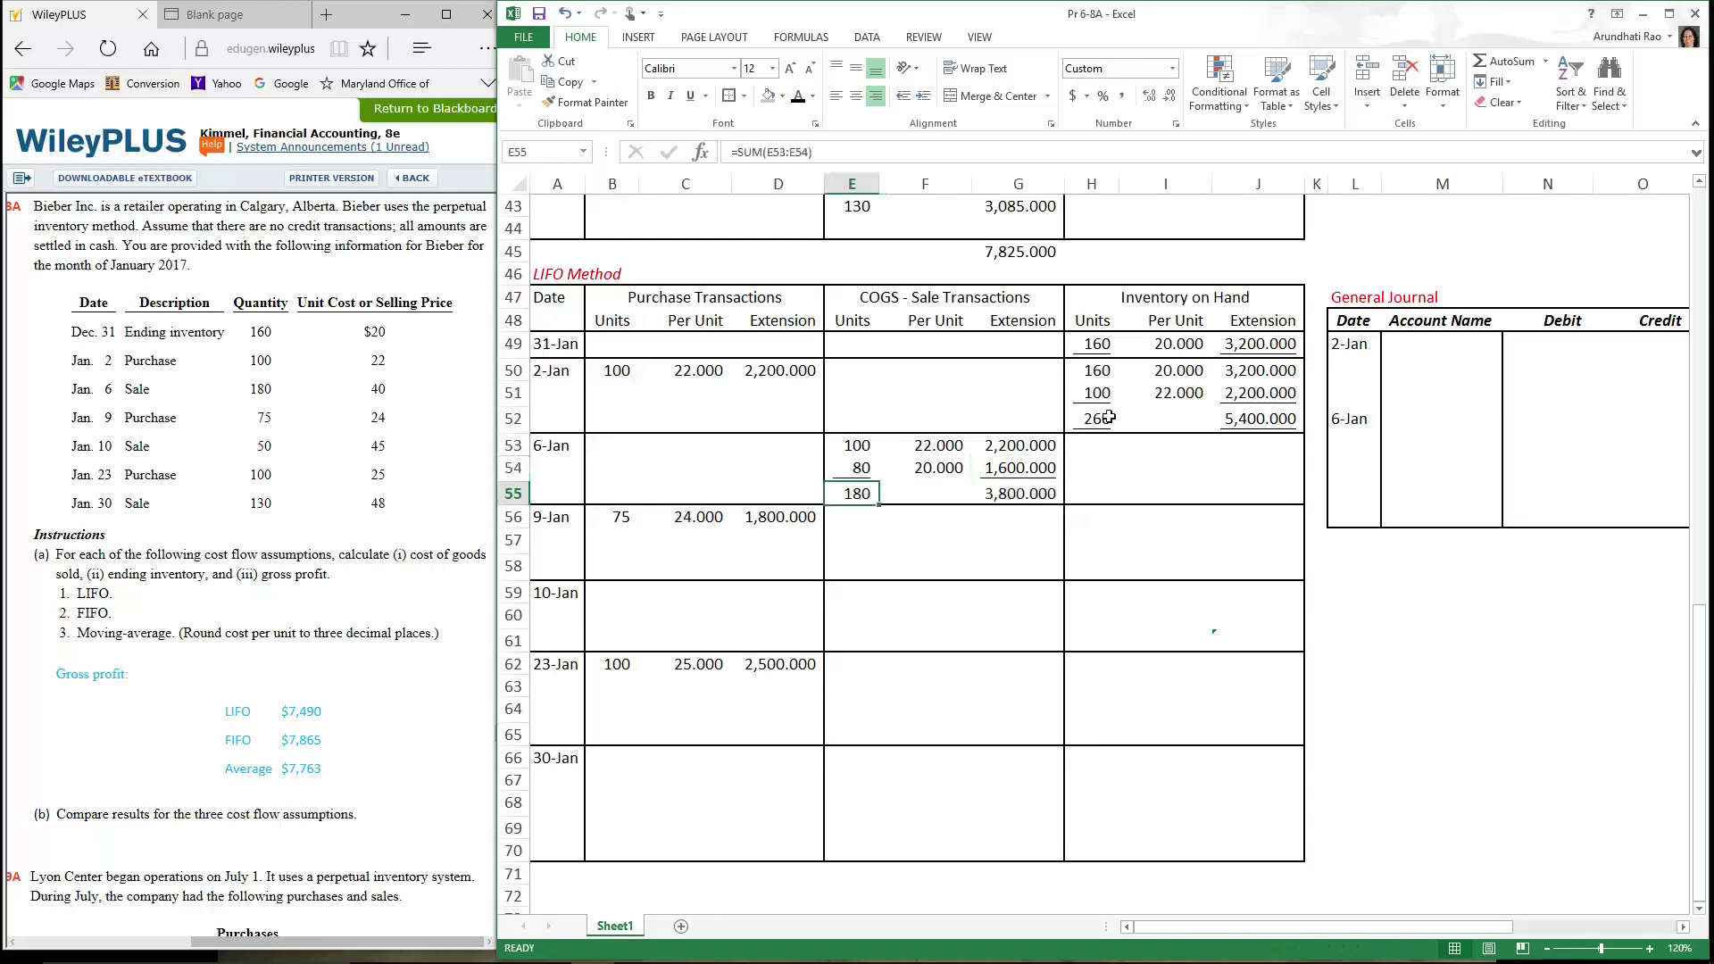
Check the 2-Jan unit layers, and apply the black font colour to the 6-Jan LIFO inventory on hand in H53:J55
click(1113, 376)
click(1110, 396)
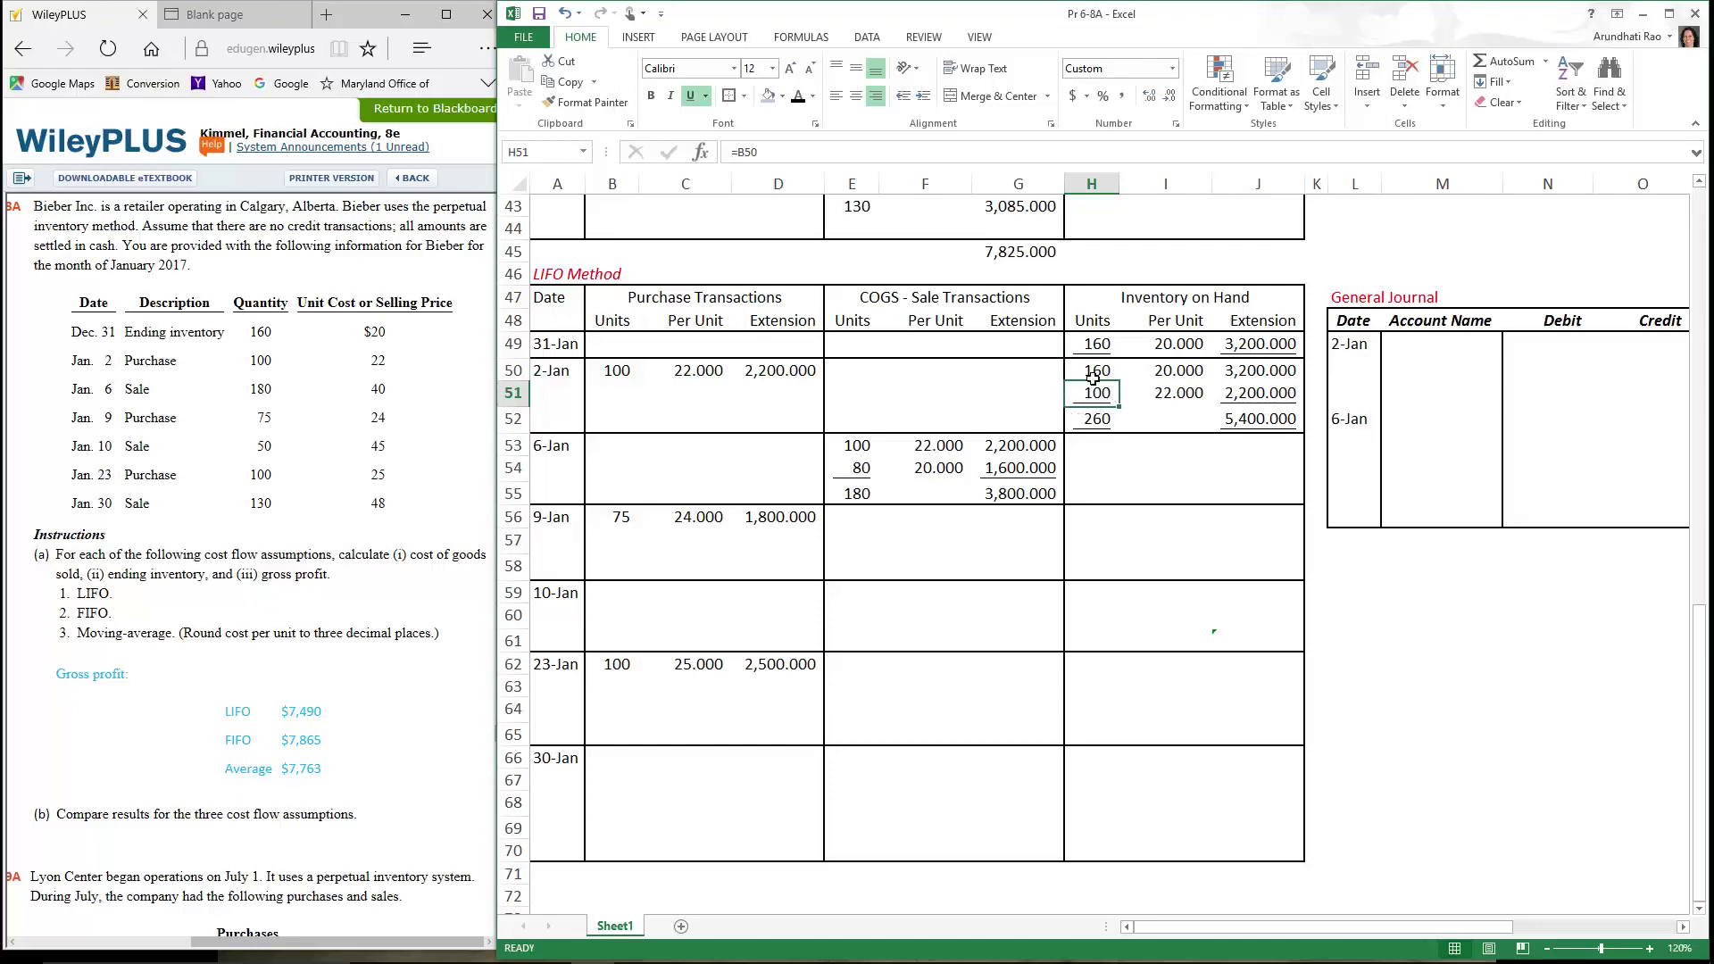
drag(1096, 446, 1260, 448)
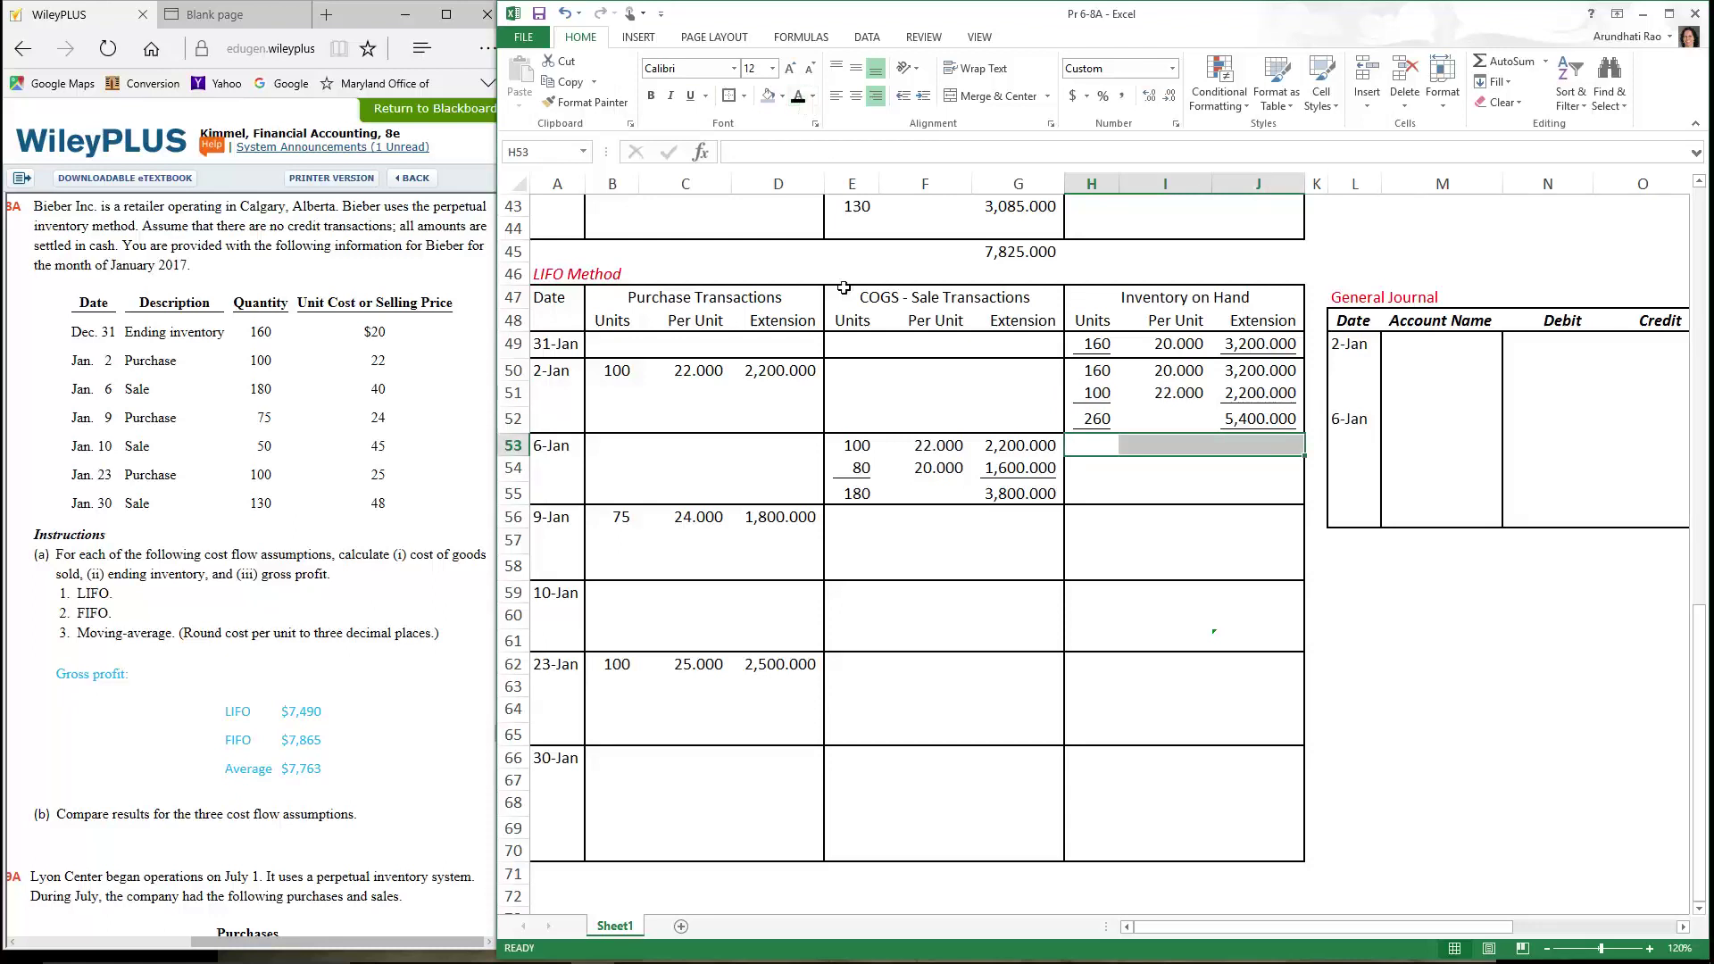
click(1082, 456)
drag(1082, 457, 1249, 486)
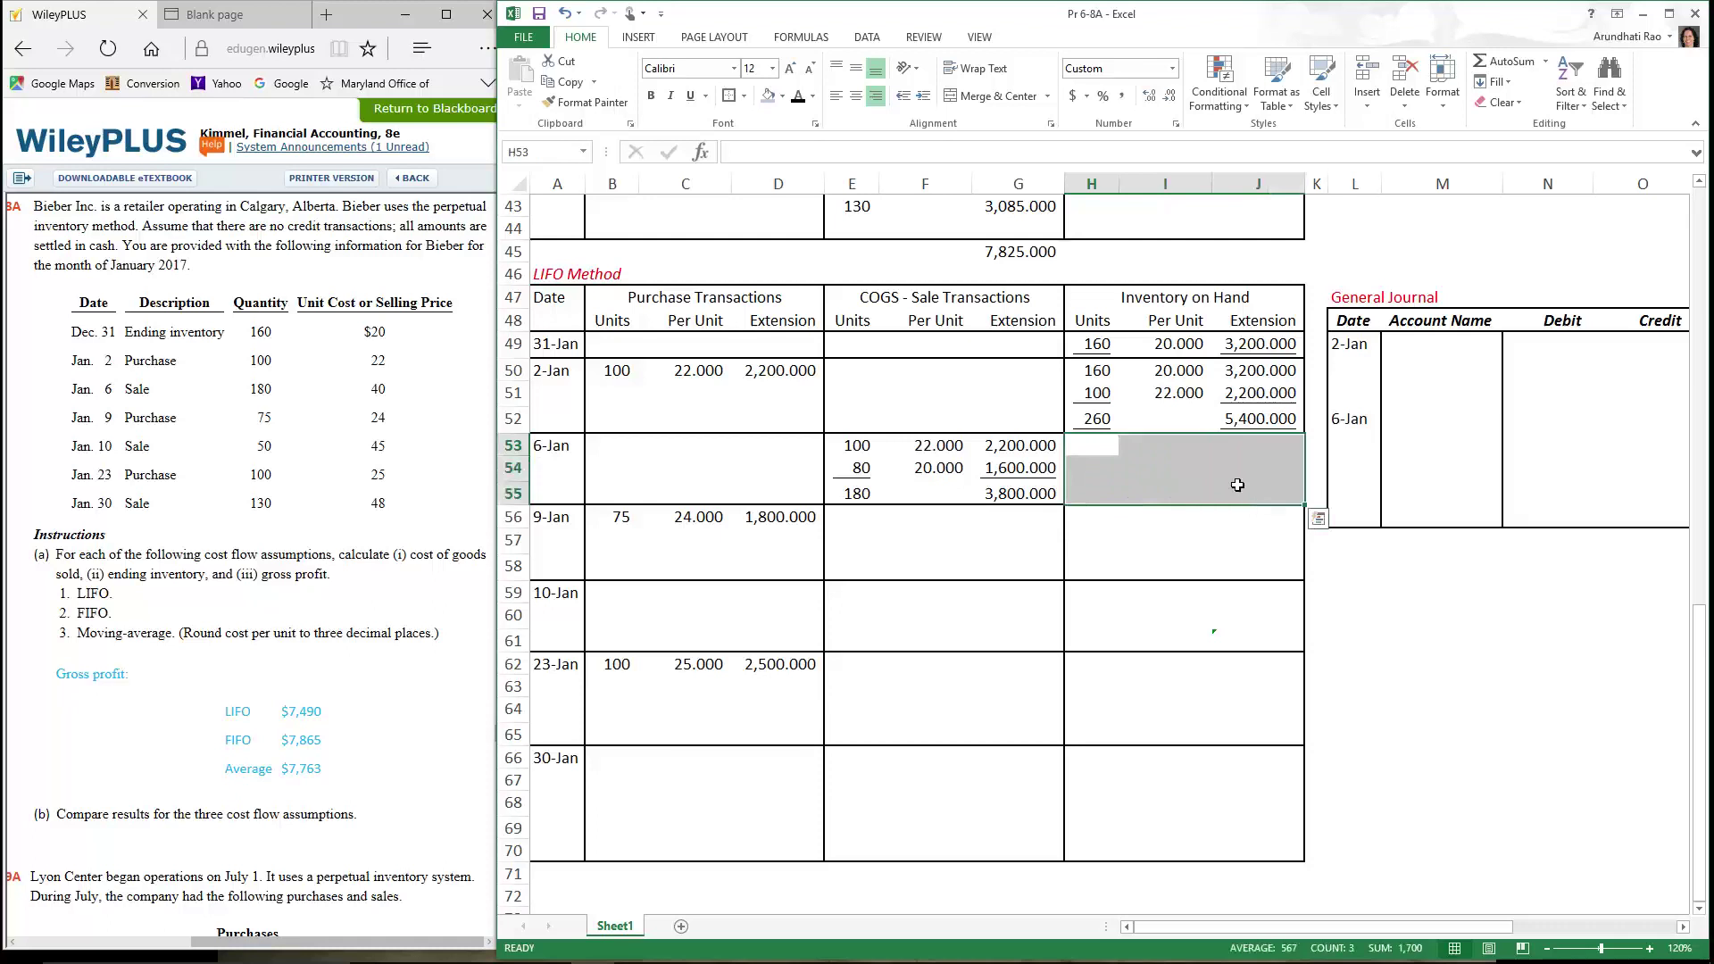
click(798, 98)
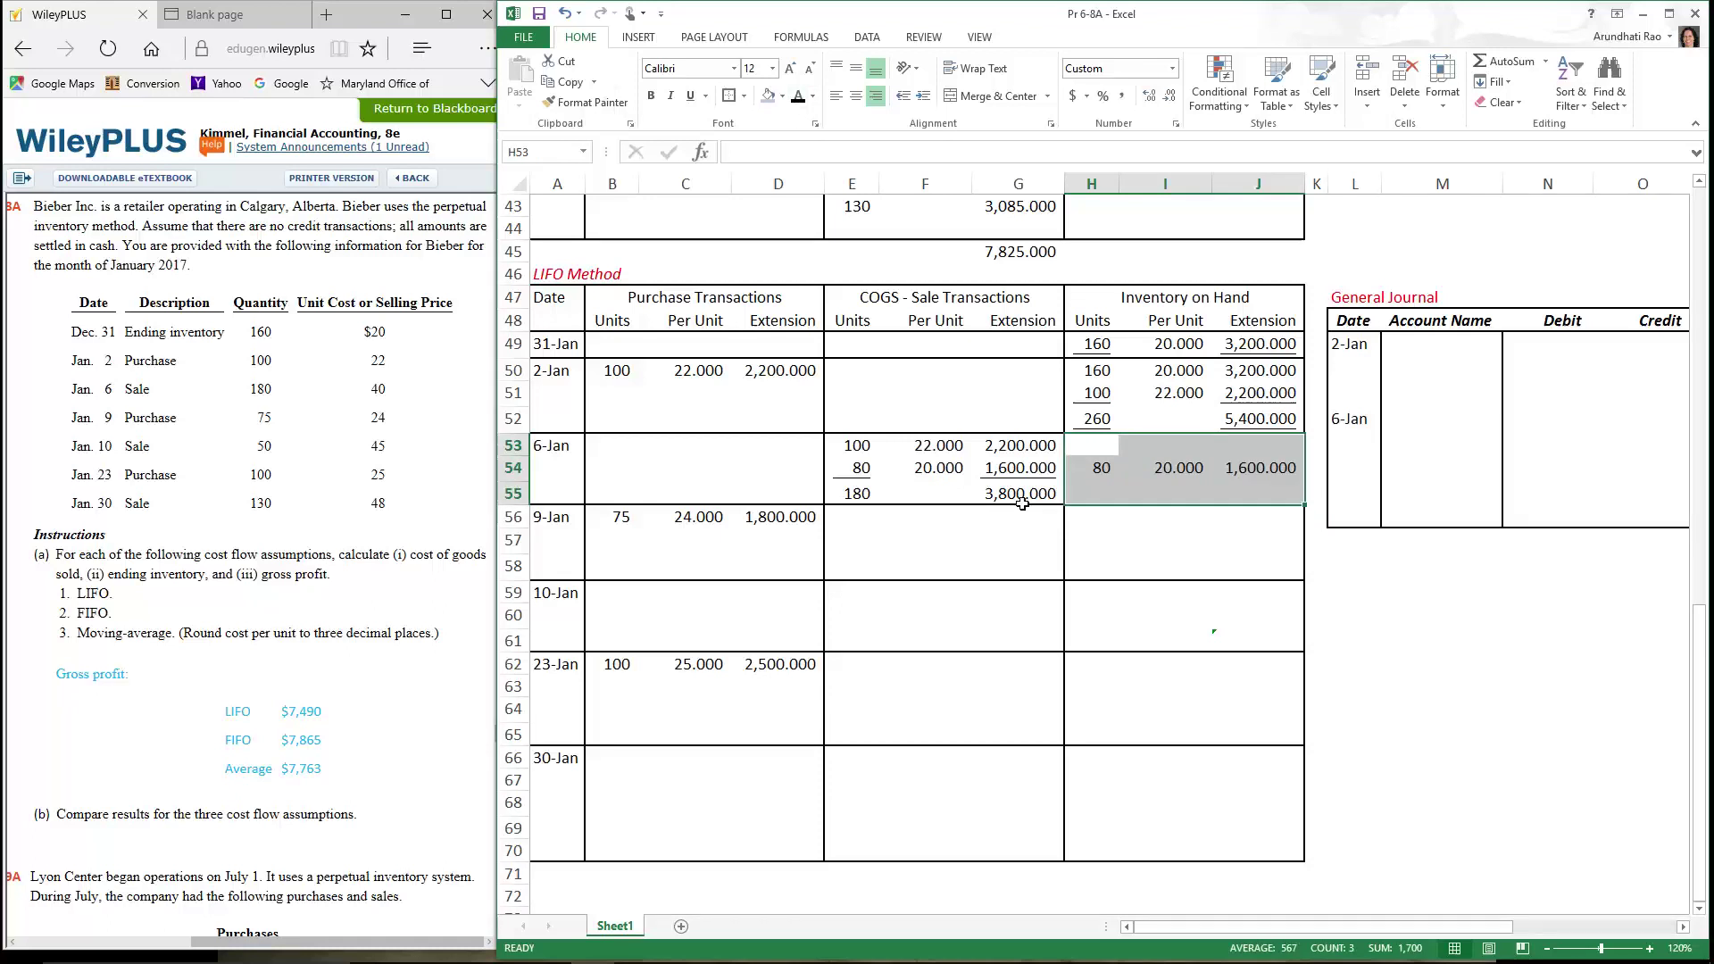
click(1112, 473)
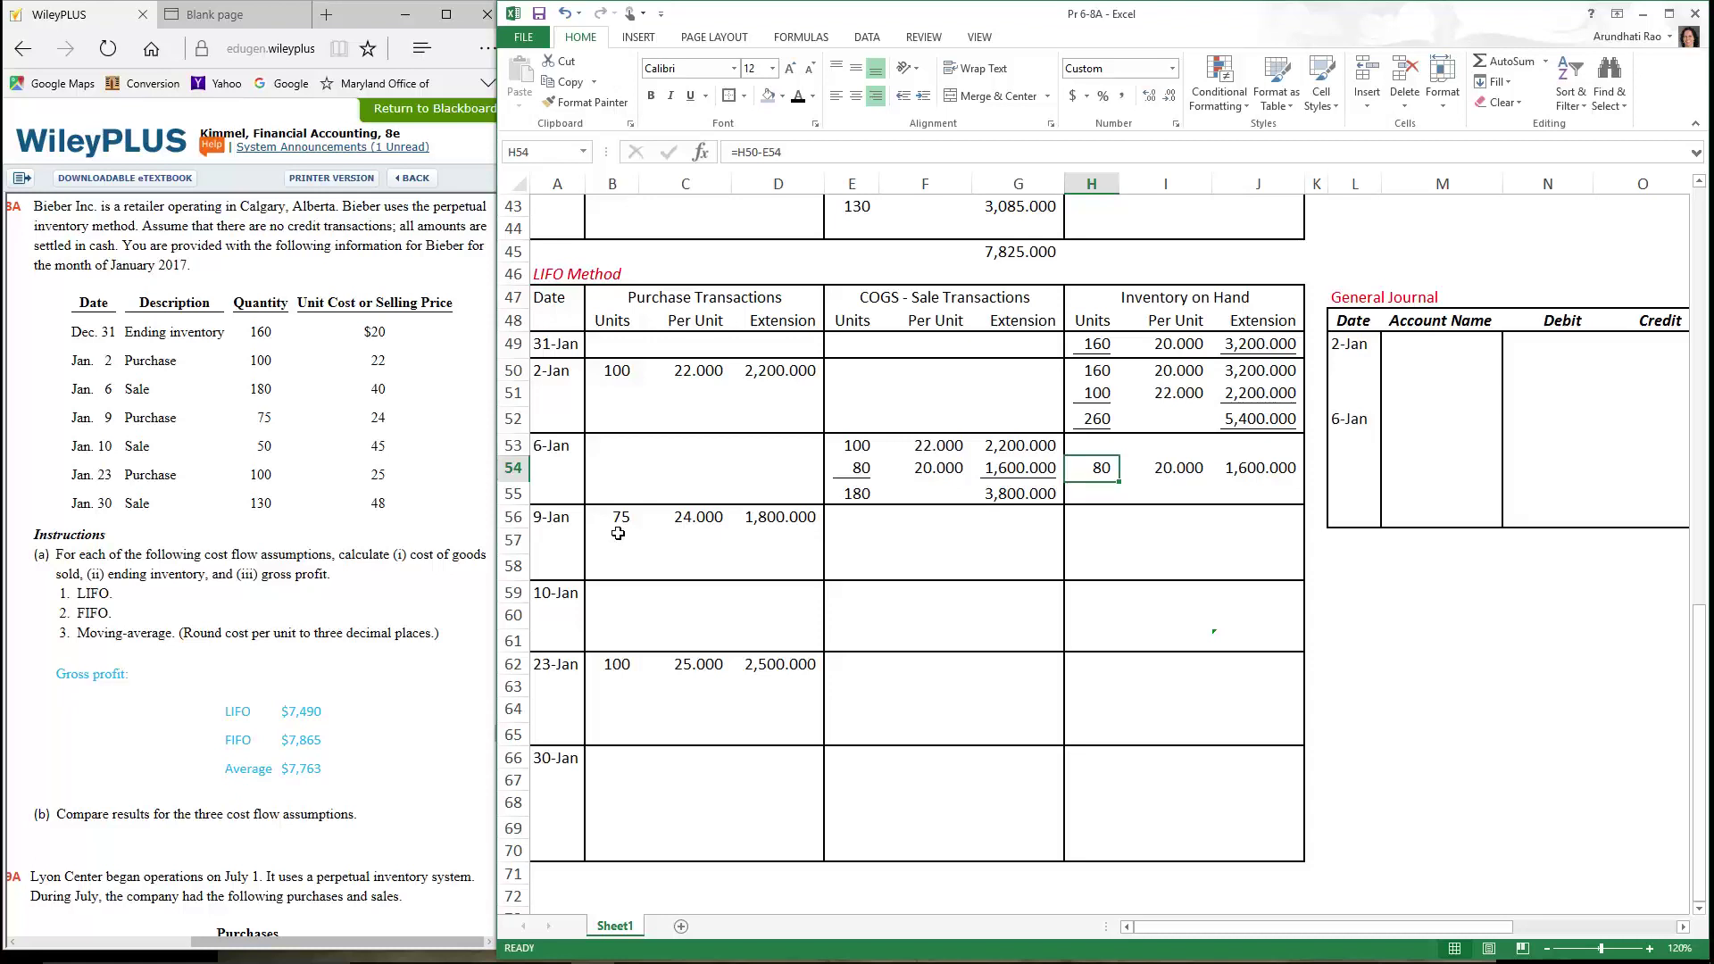
Apply the black font colour to the 9-Jan LIFO inventory on hand in H56:J58, and check its unit layers in H56:H57
drag(1089, 517, 1232, 576)
click(798, 96)
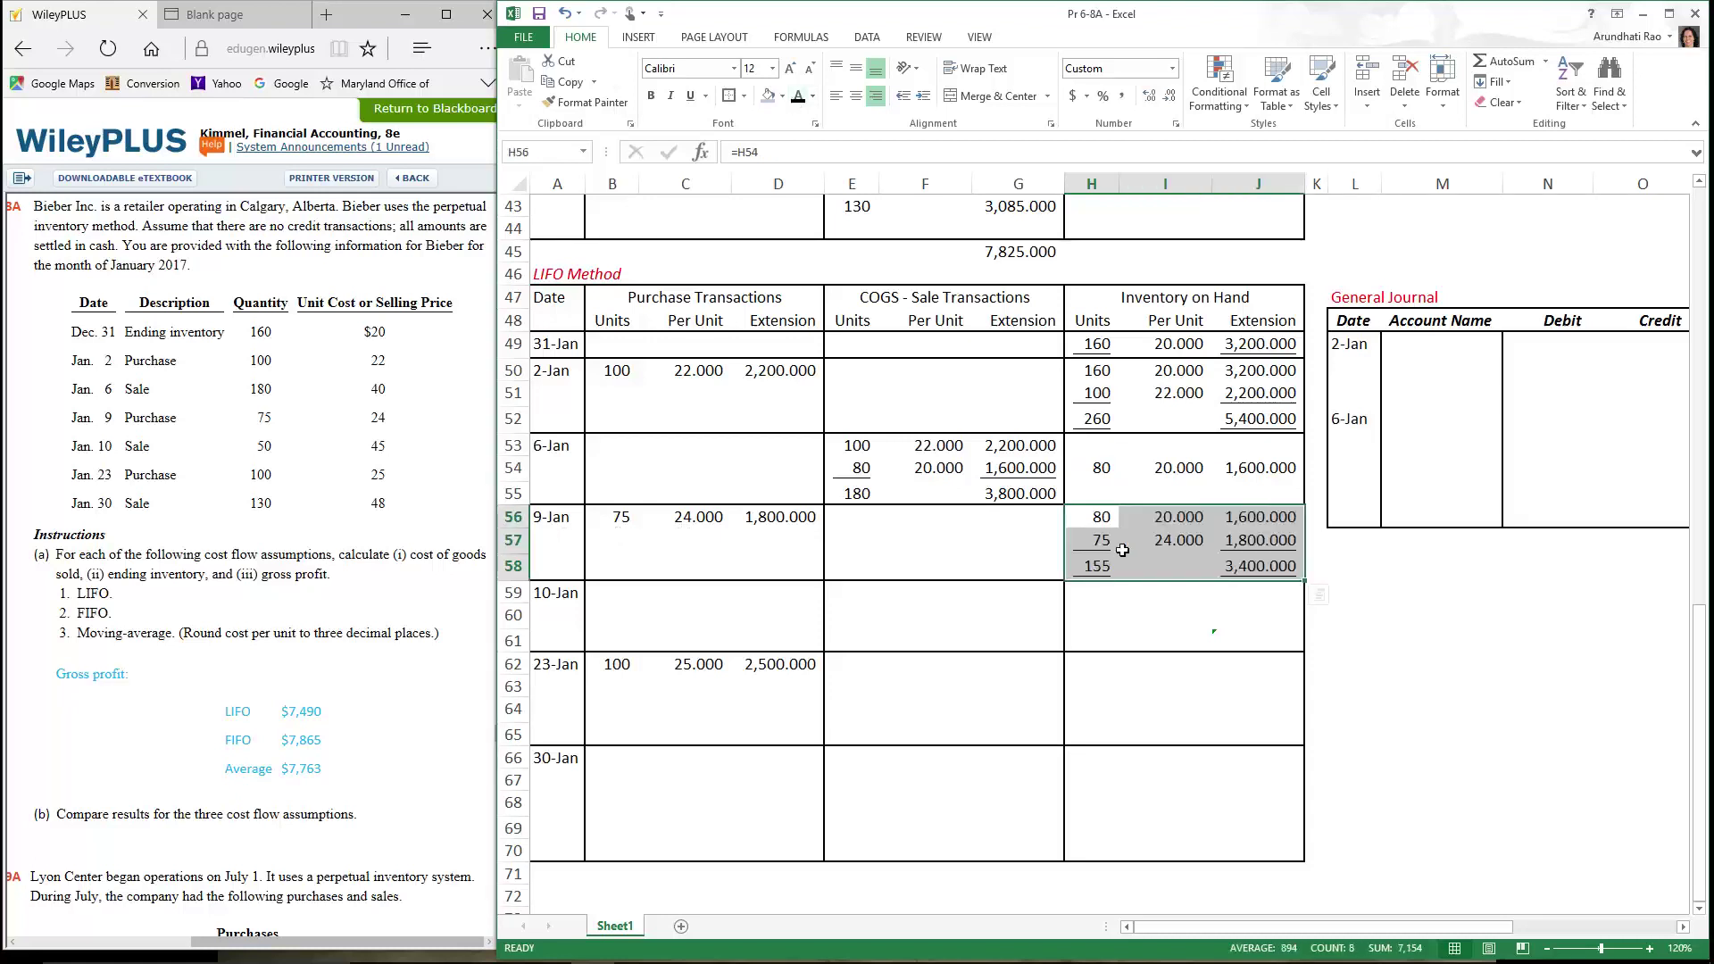
click(1100, 523)
click(1096, 540)
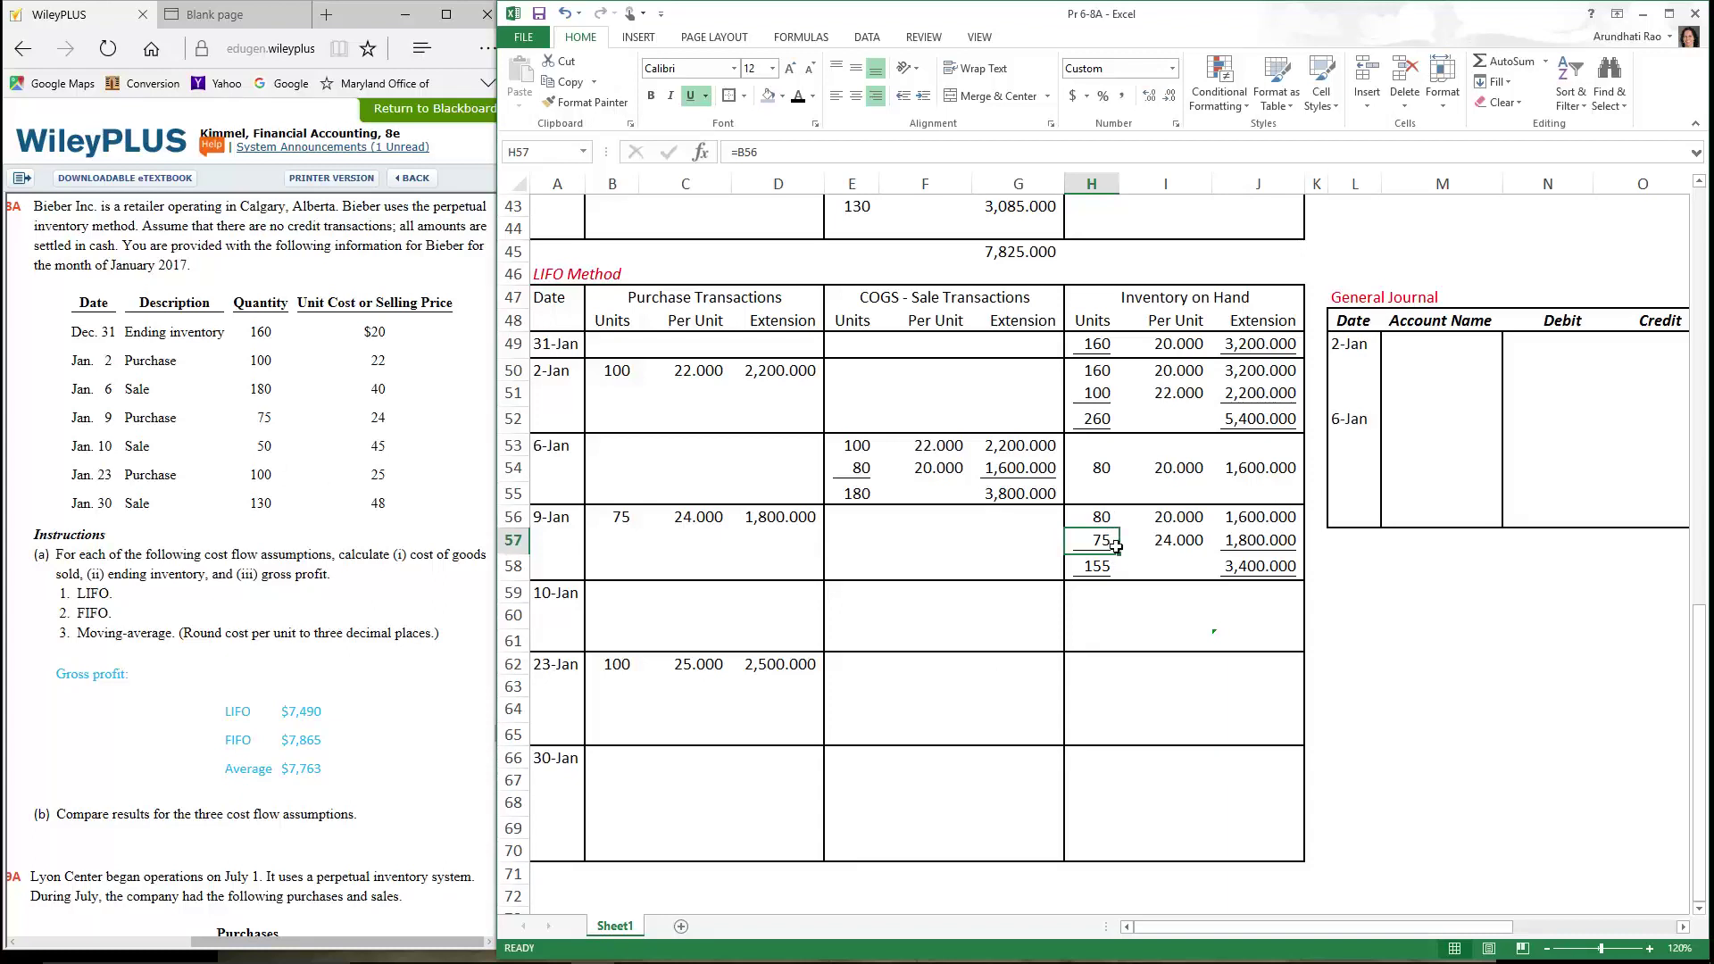
Apply the black font colour to the 10-Jan LIFO COGS in E59:G61 and the inventory on hand in H59:J61
drag(854, 669, 1048, 738)
drag(843, 594, 1033, 642)
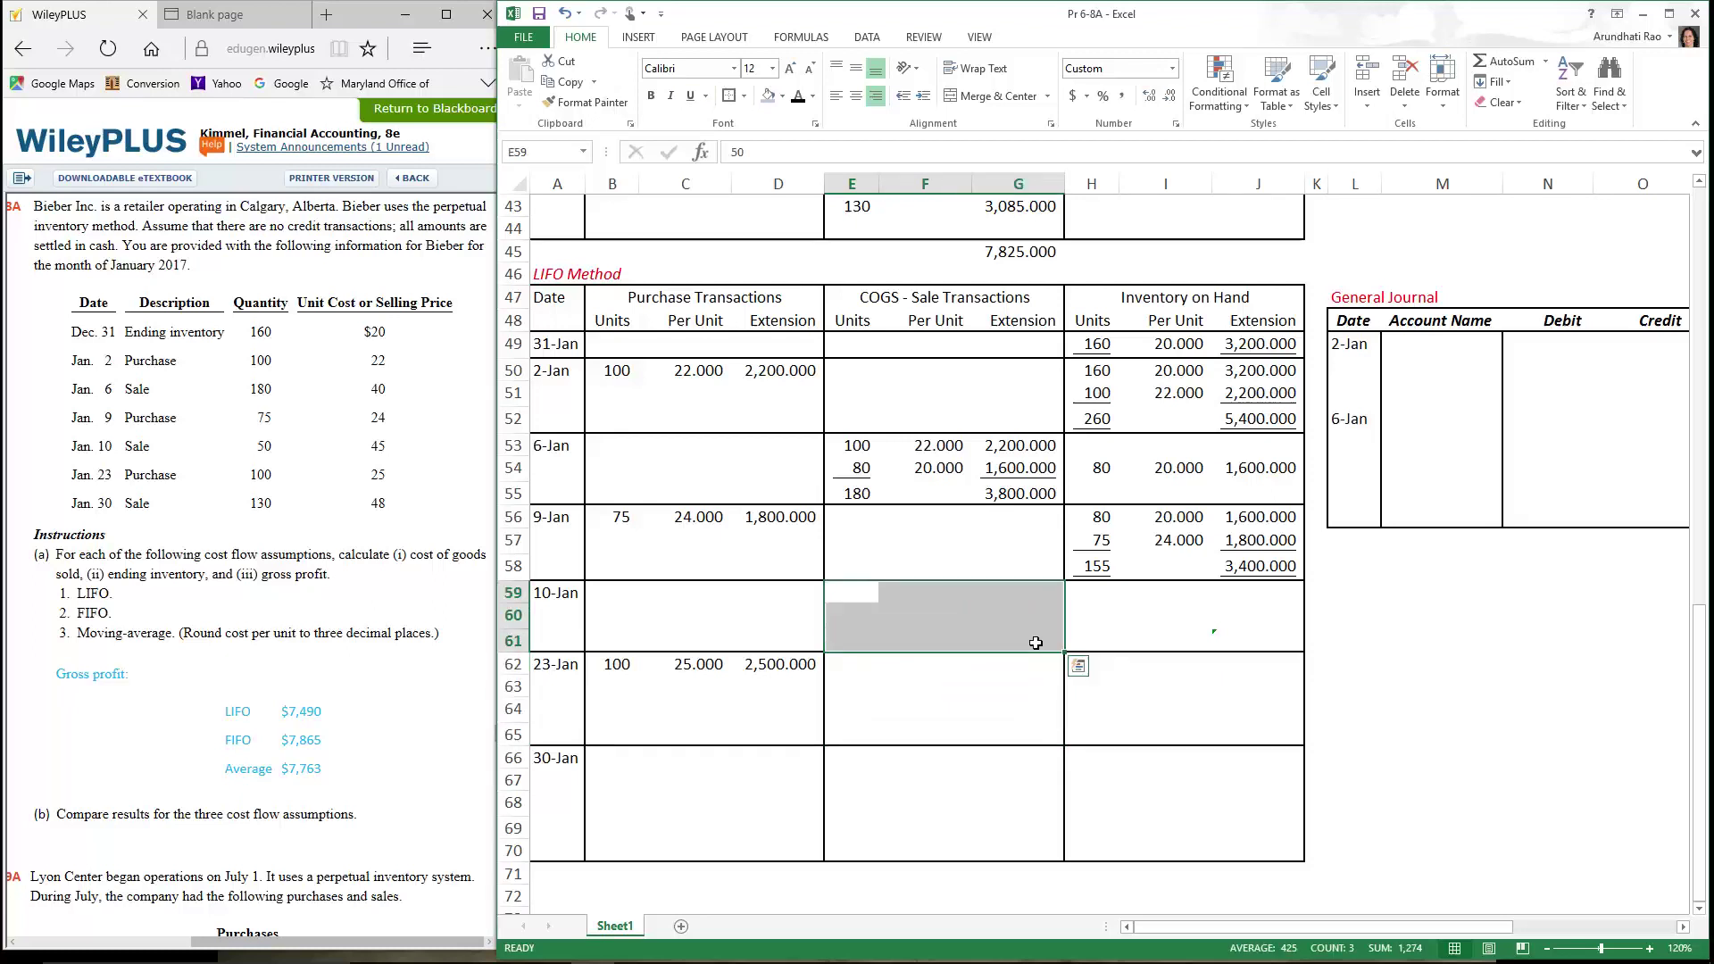
click(798, 96)
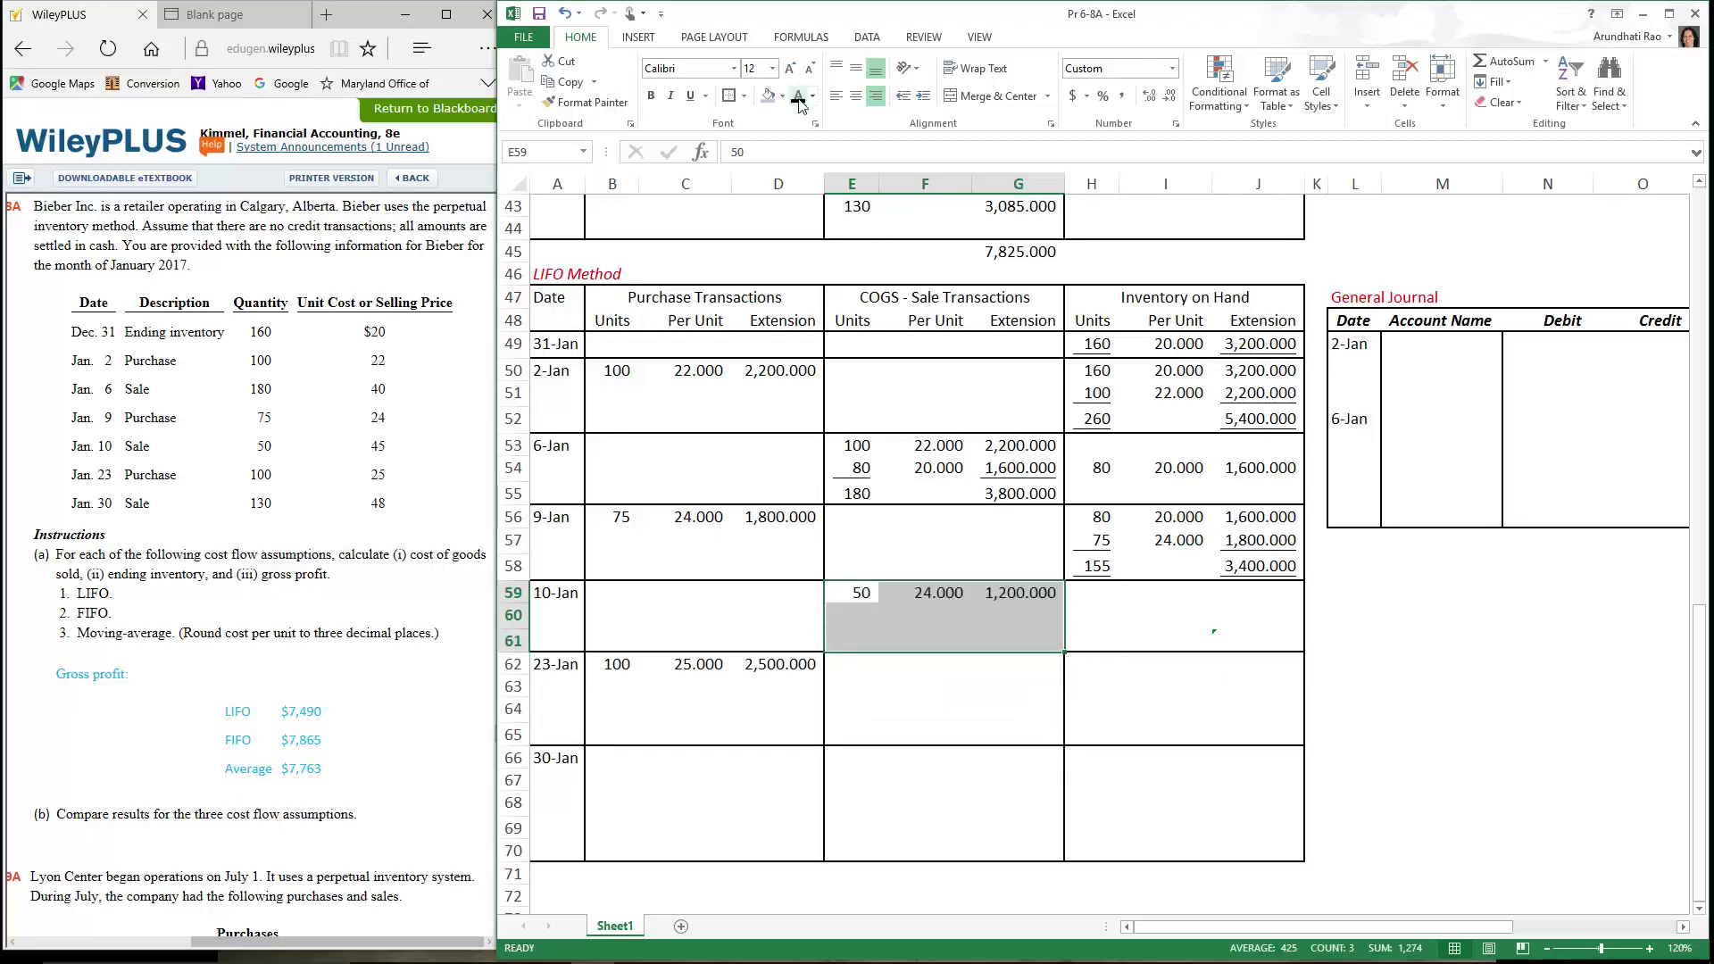
click(1099, 543)
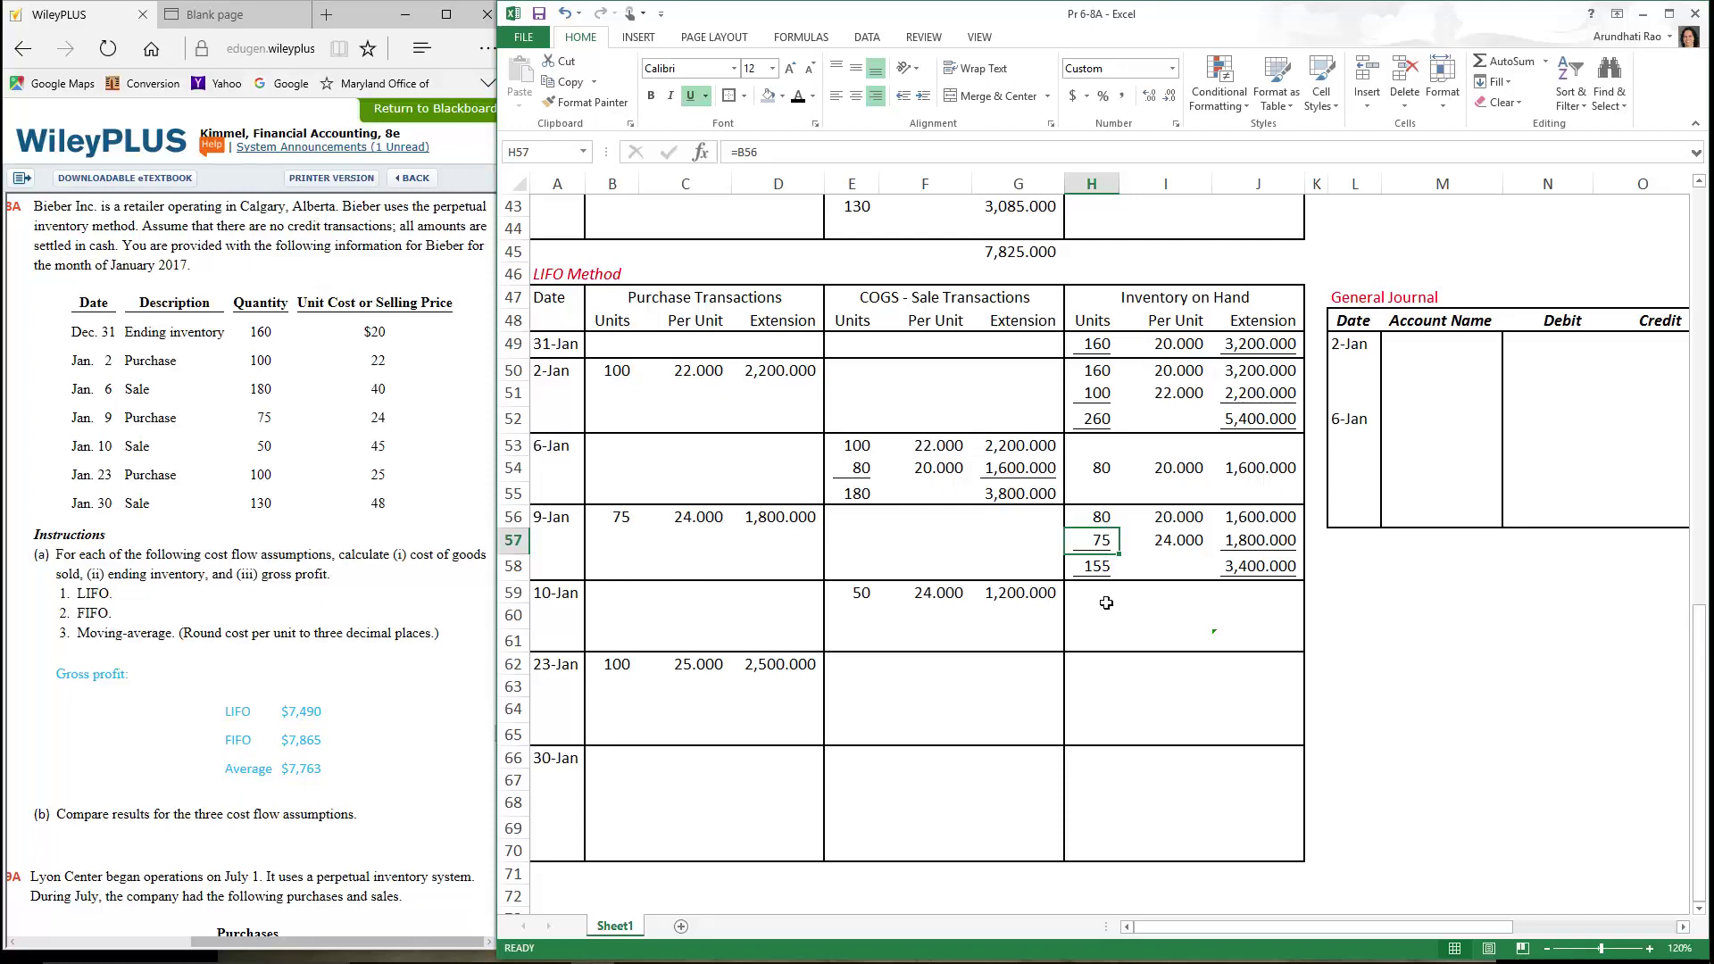
drag(1098, 597, 1267, 639)
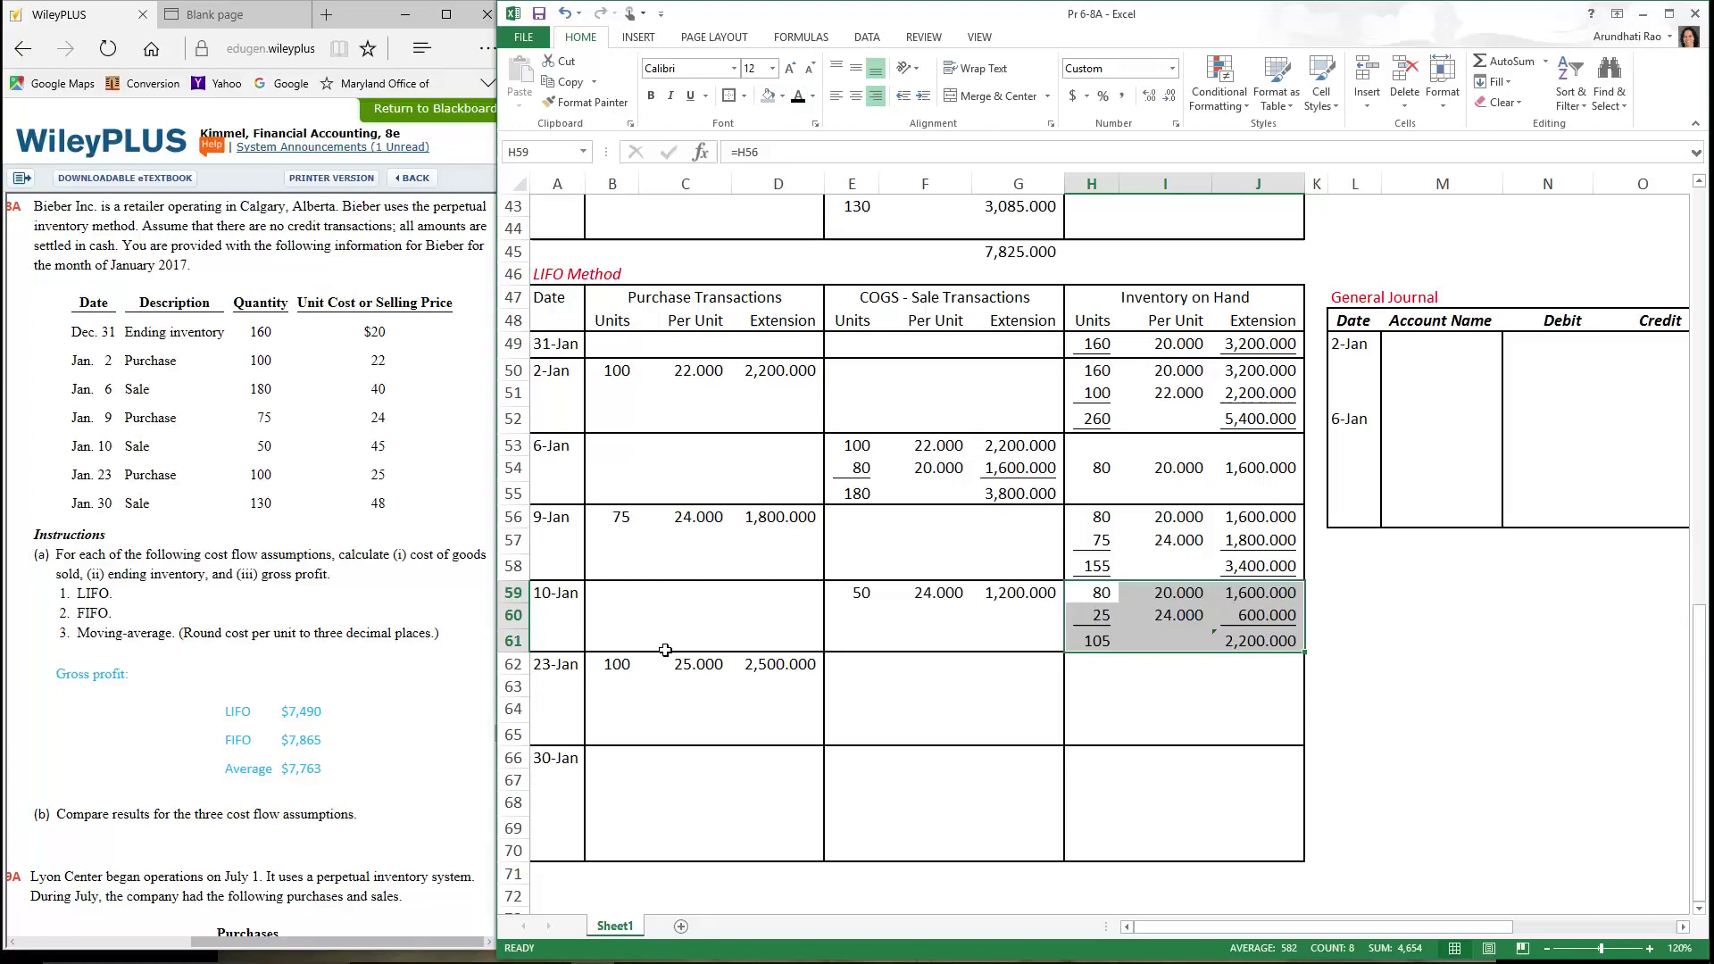
Apply the black font colour to the 23-Jan LIFO inventory on hand in H62:J65, checking its layers against the purchase in B62
click(623, 675)
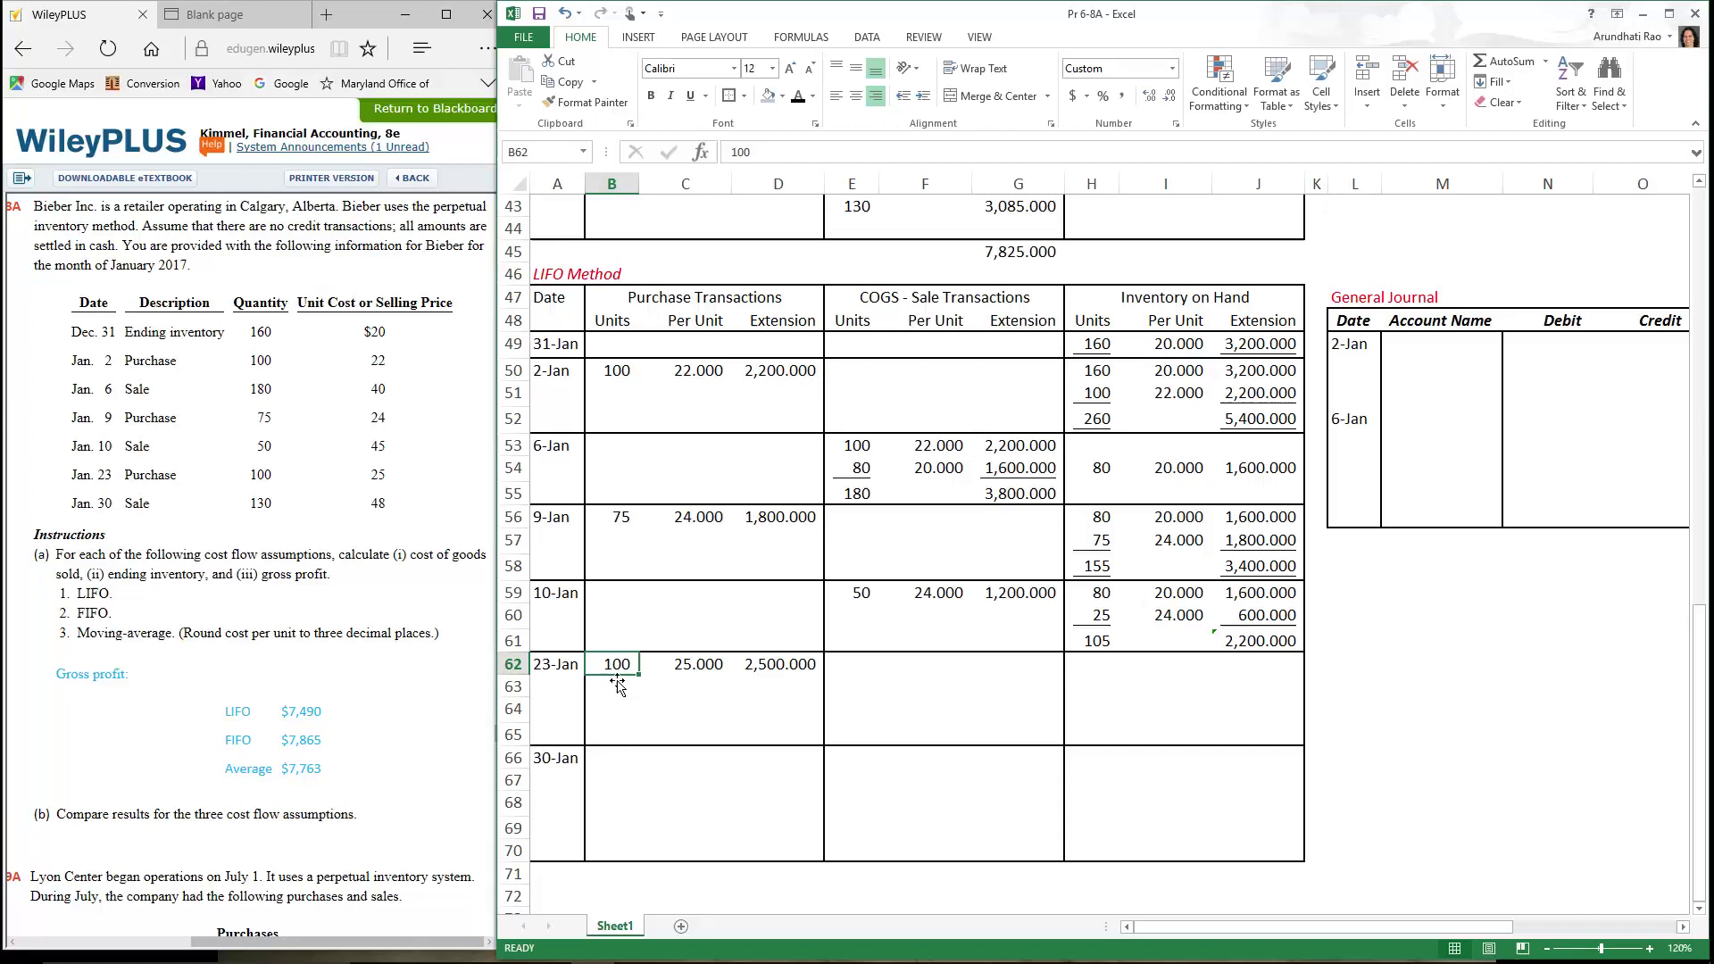
click(1113, 609)
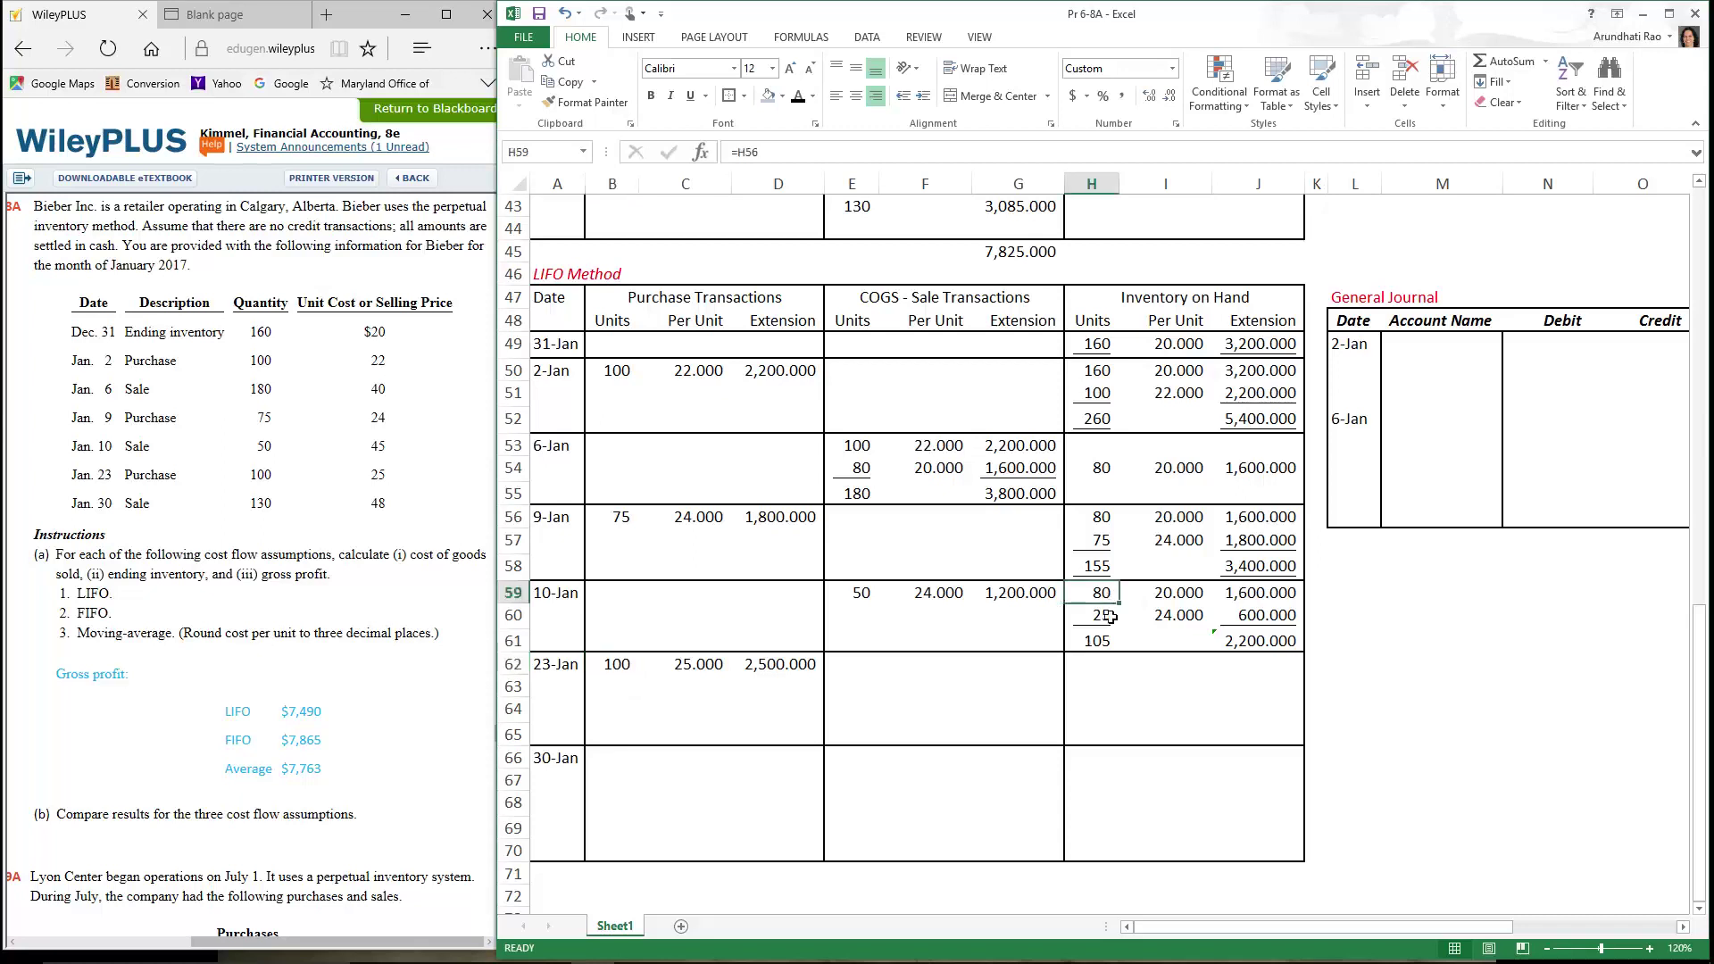
click(637, 671)
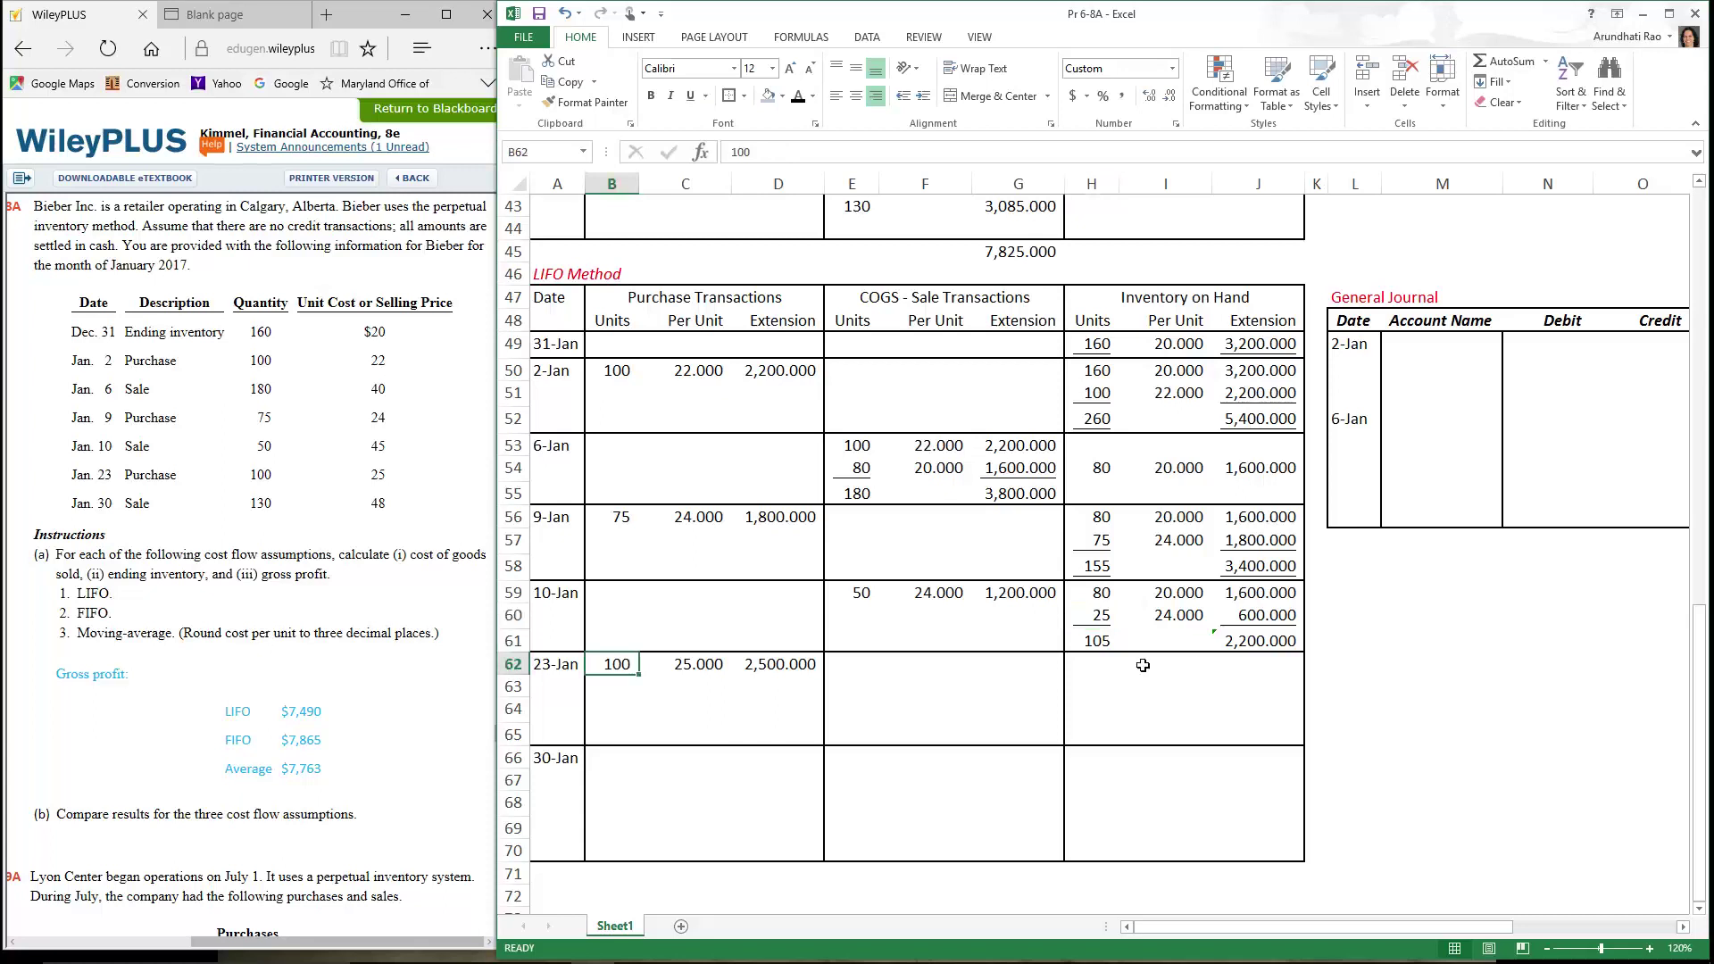
drag(1104, 668, 1235, 735)
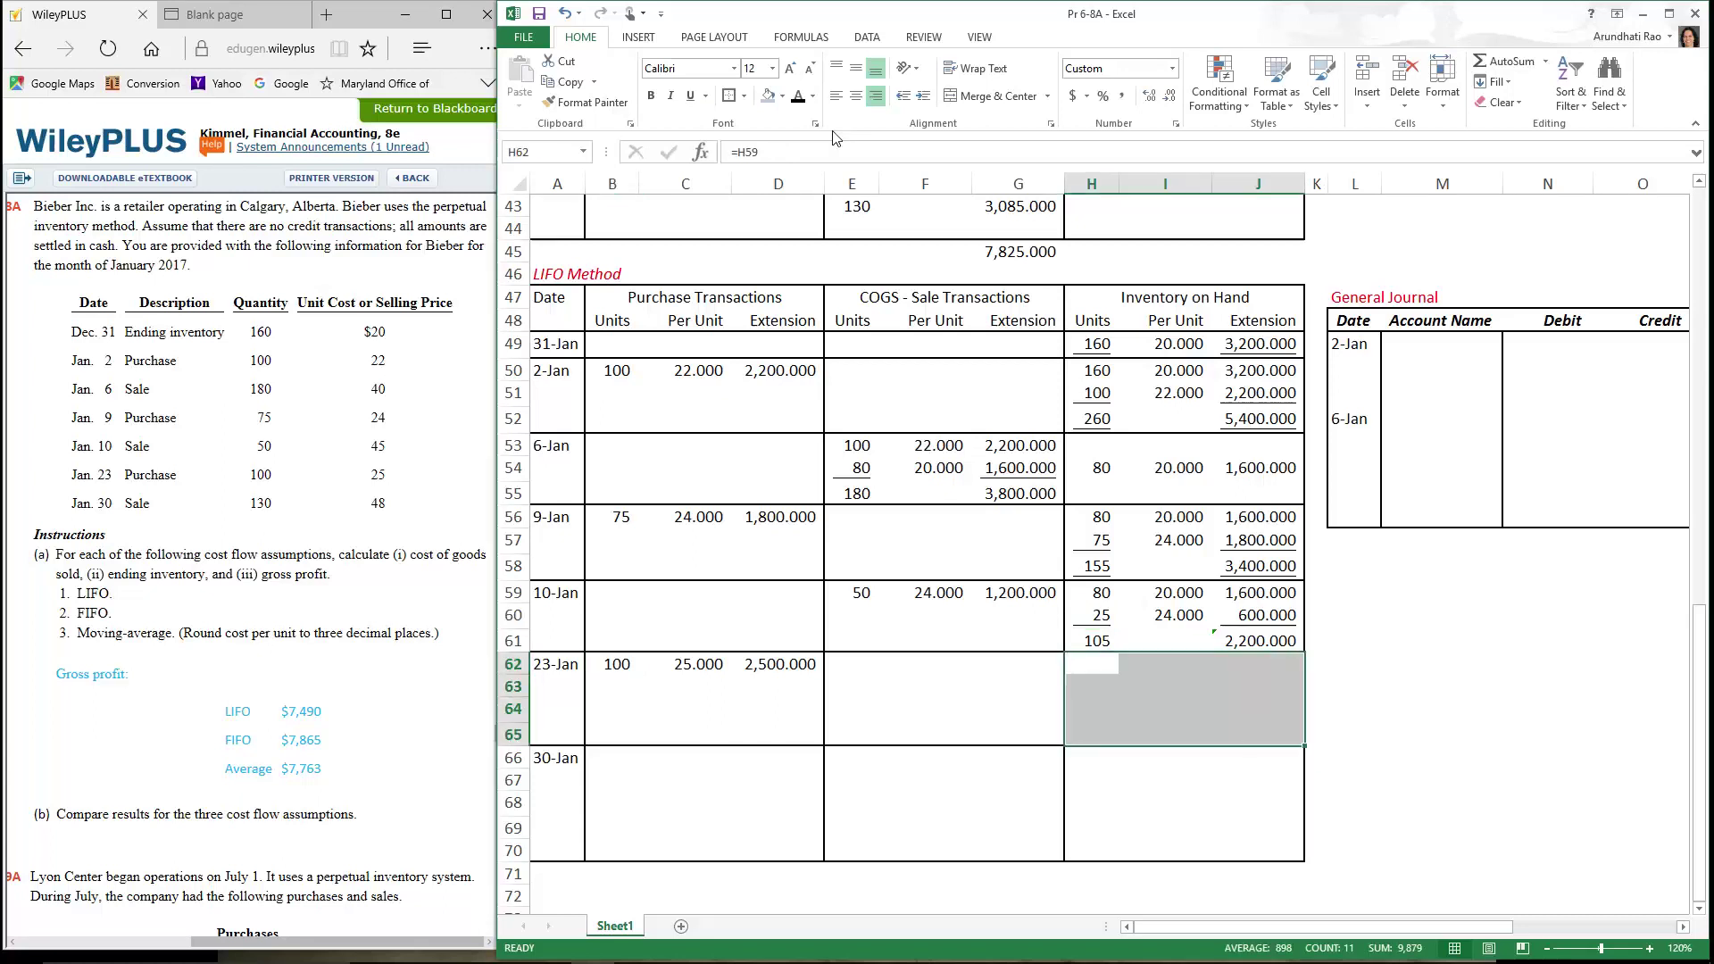
click(798, 96)
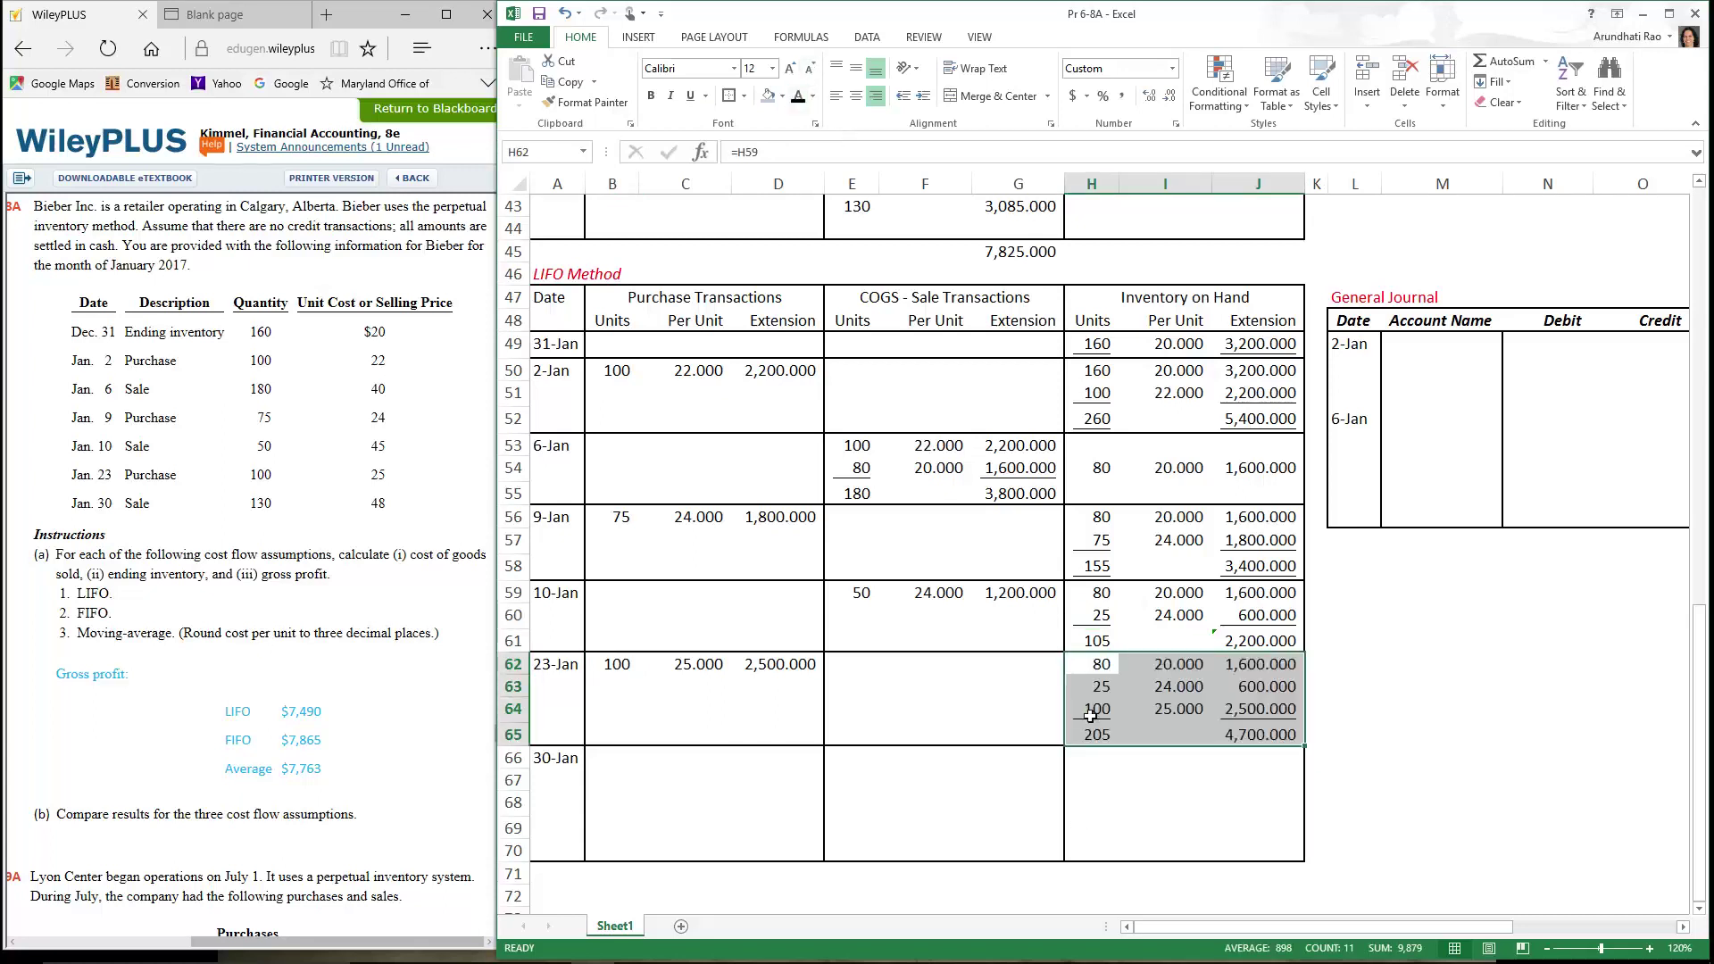
click(1101, 685)
click(1103, 714)
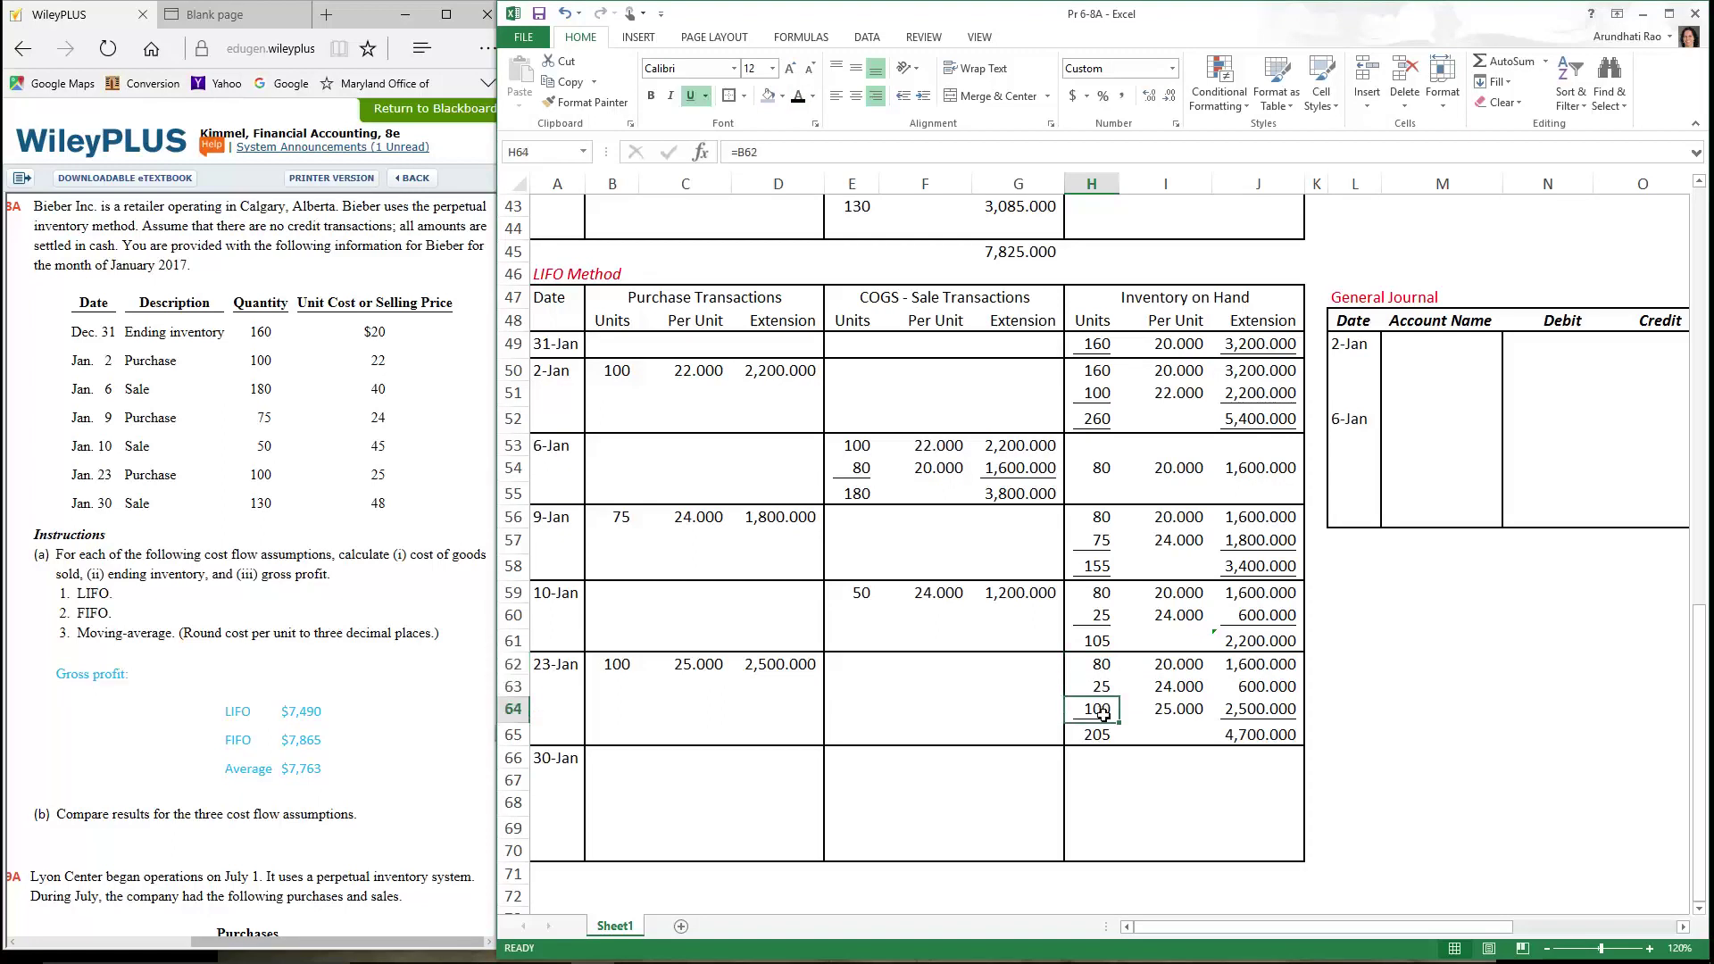
Apply the black font colour to the 30-Jan LIFO COGS unit total in E69, and check the available layers in H62:H64
click(558, 765)
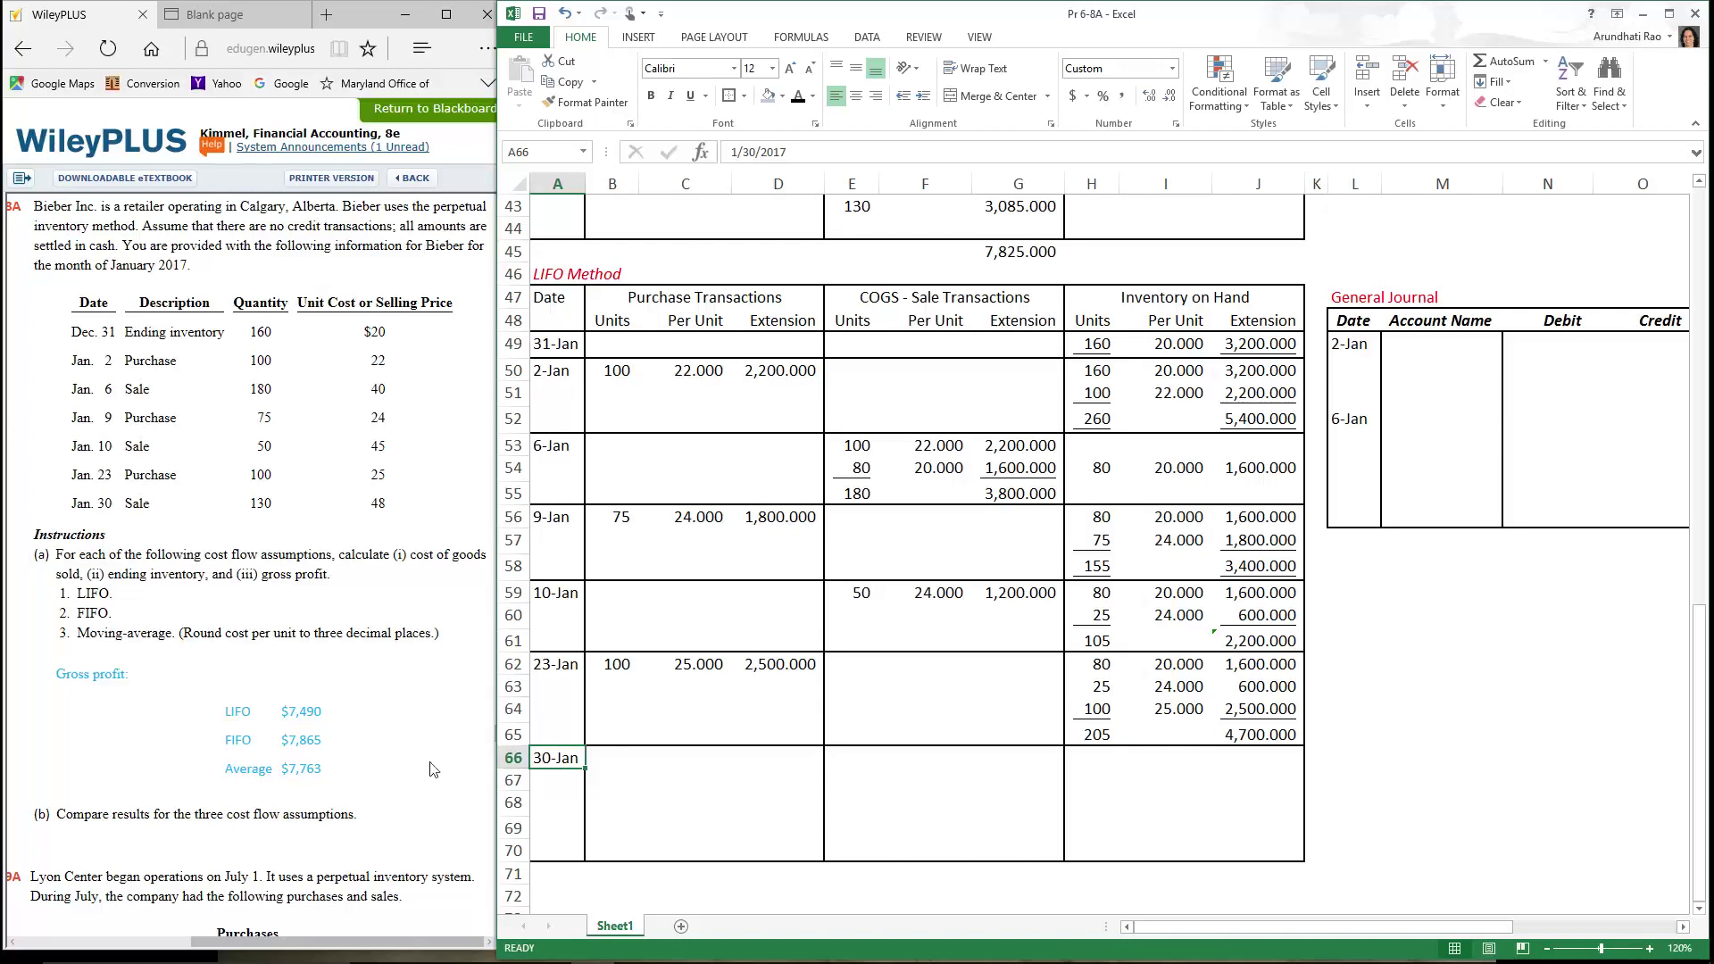
click(837, 855)
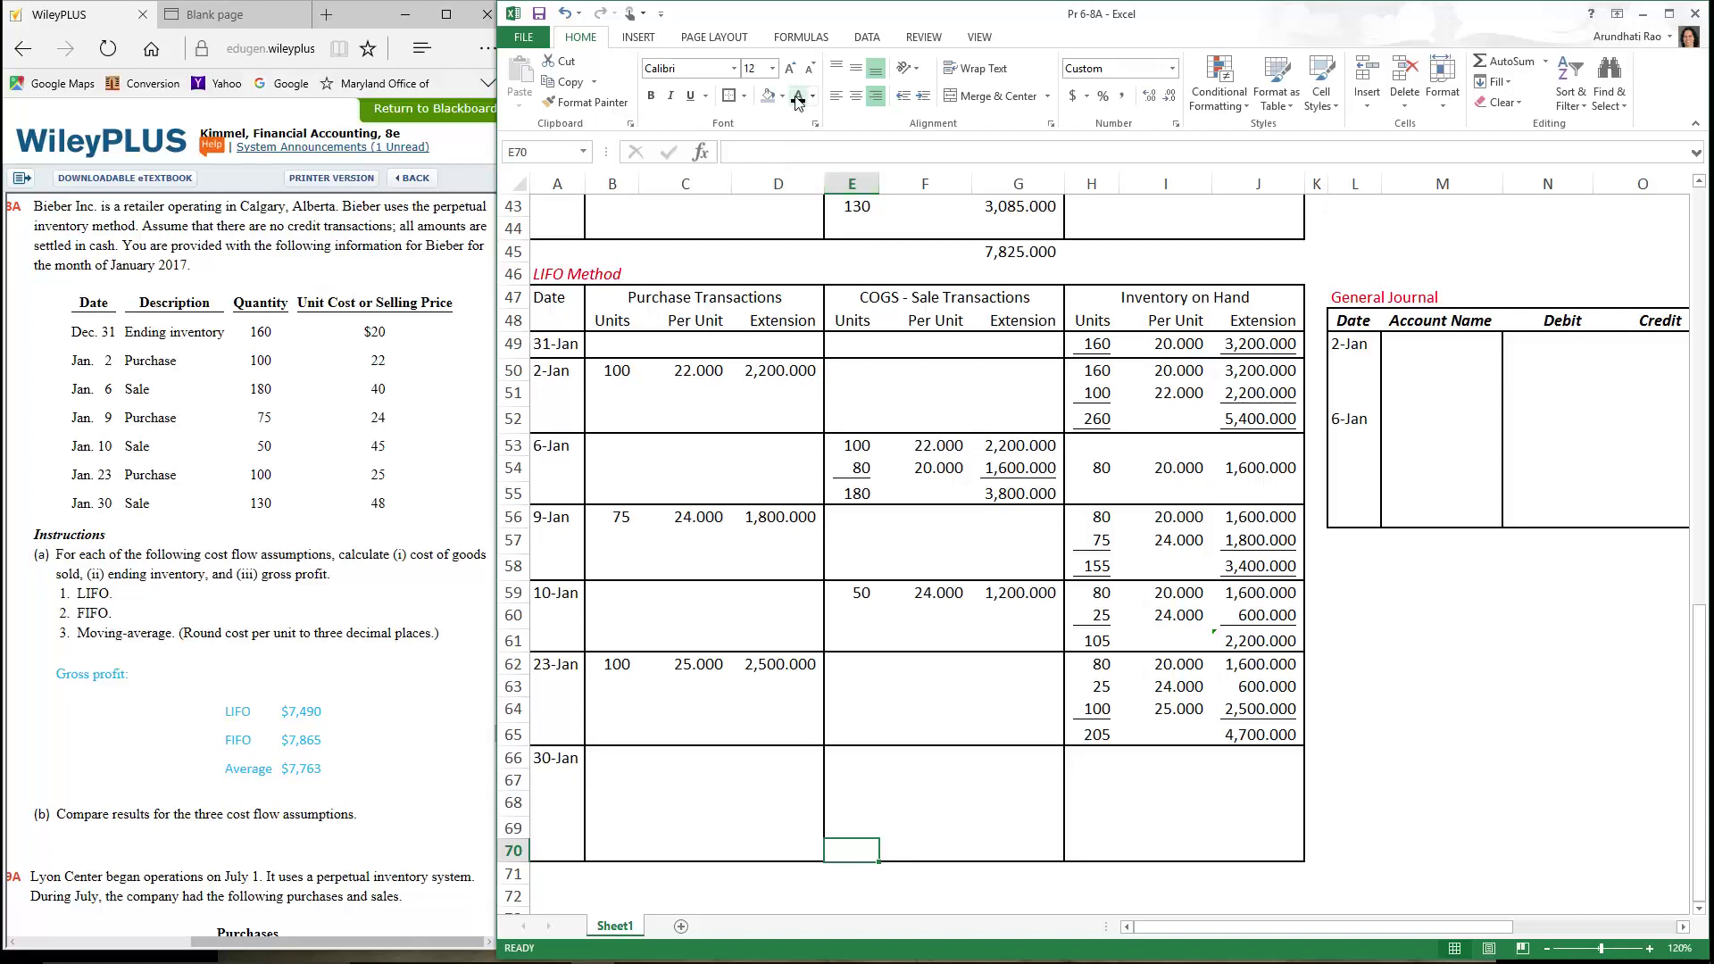
click(877, 825)
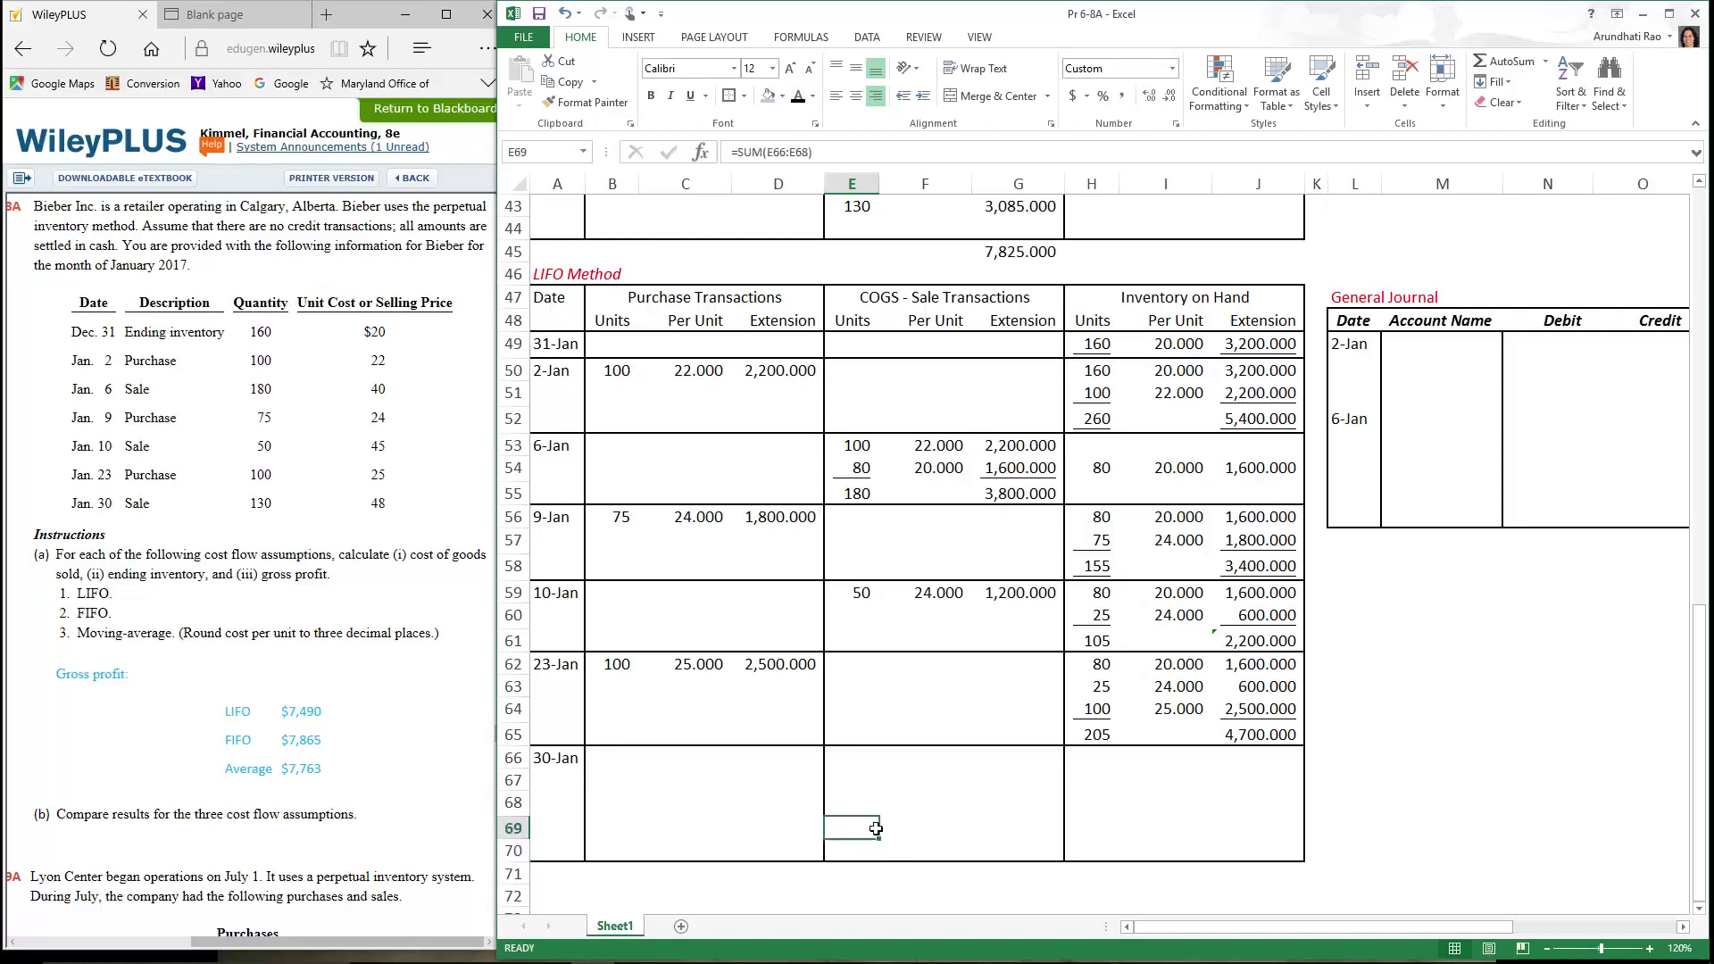
click(797, 95)
click(1107, 712)
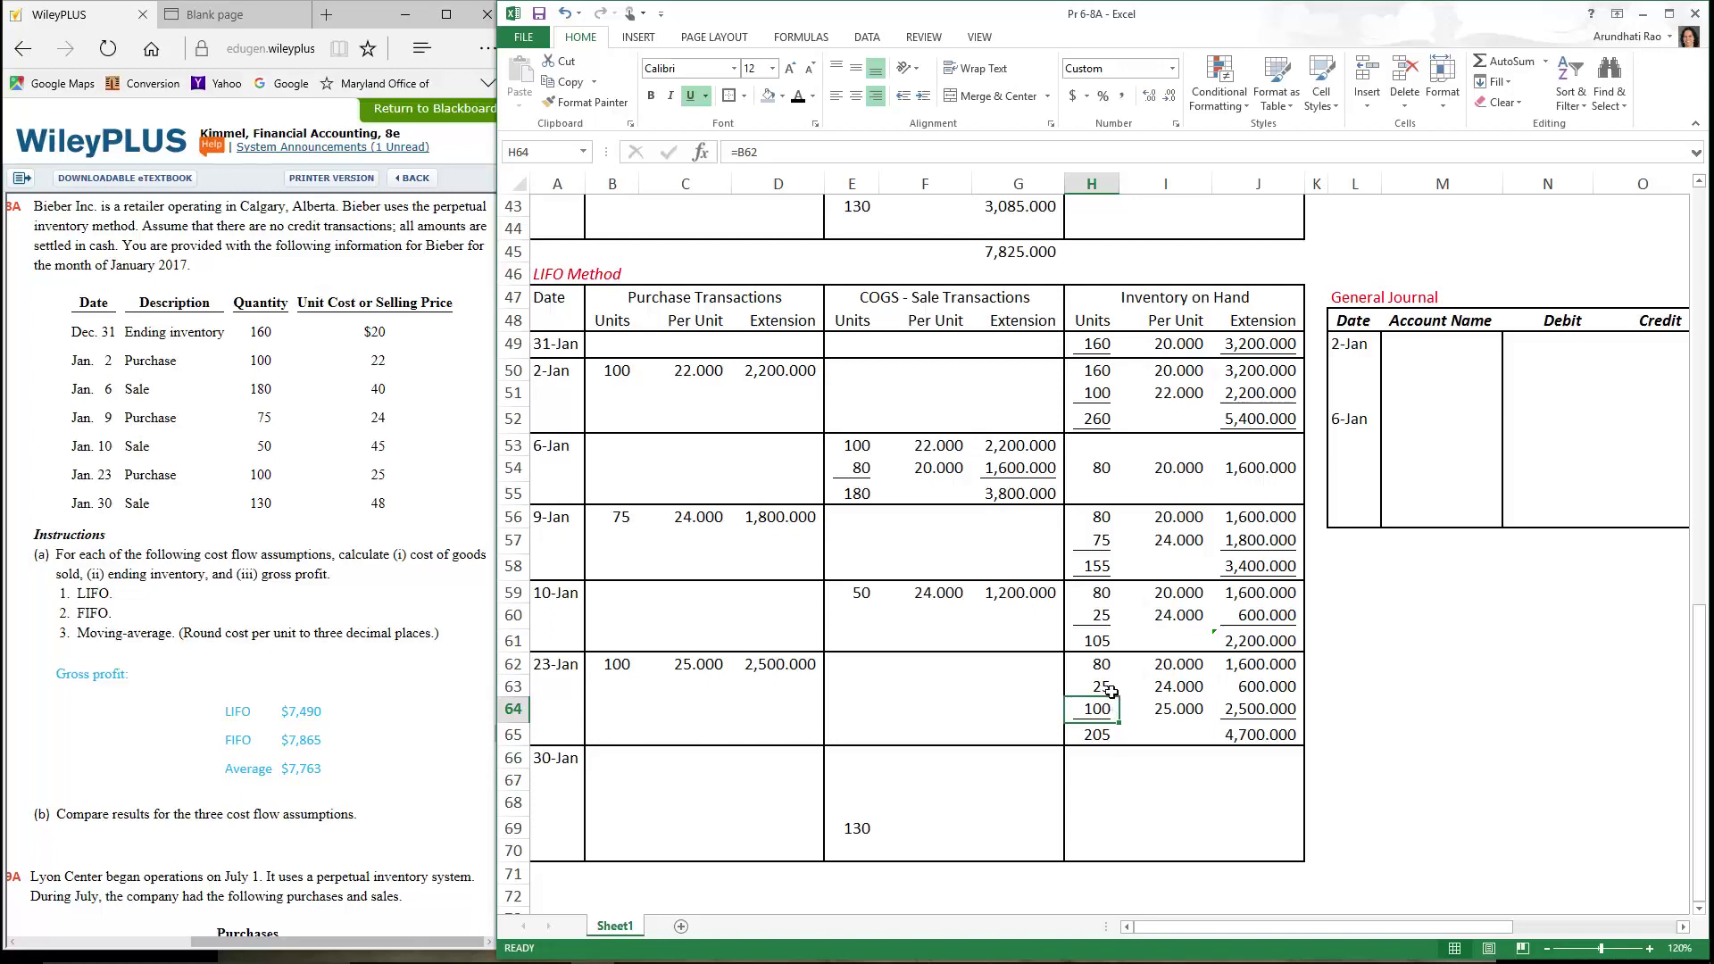
click(1110, 689)
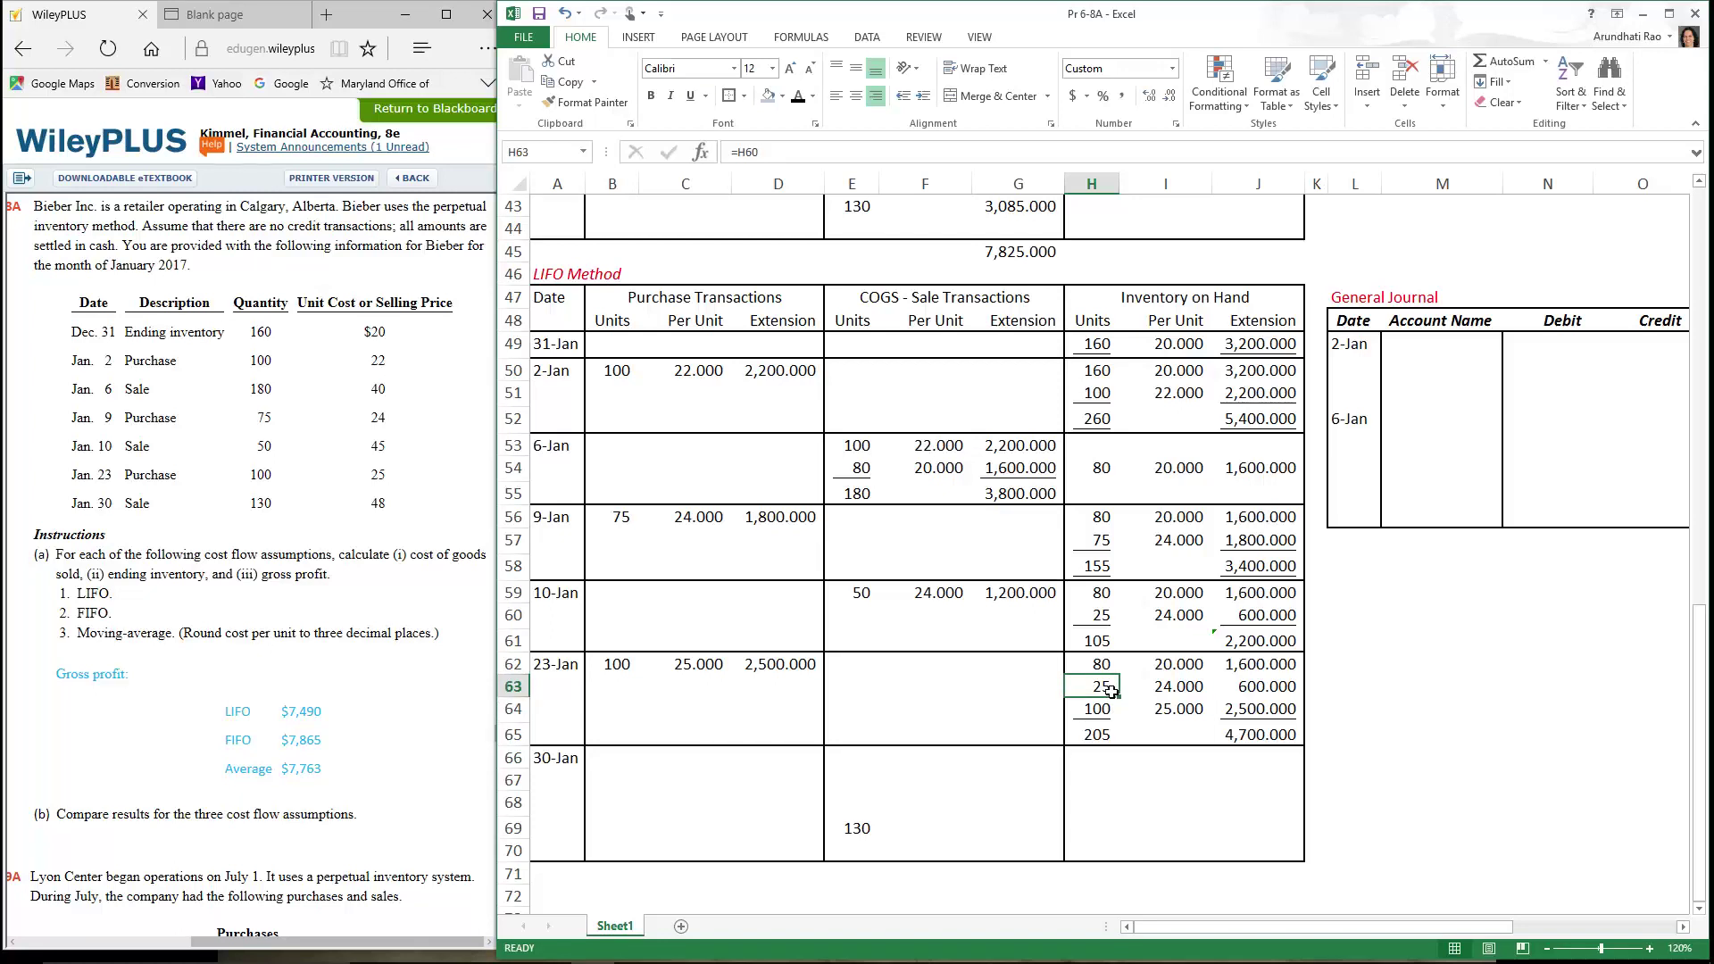
click(1112, 671)
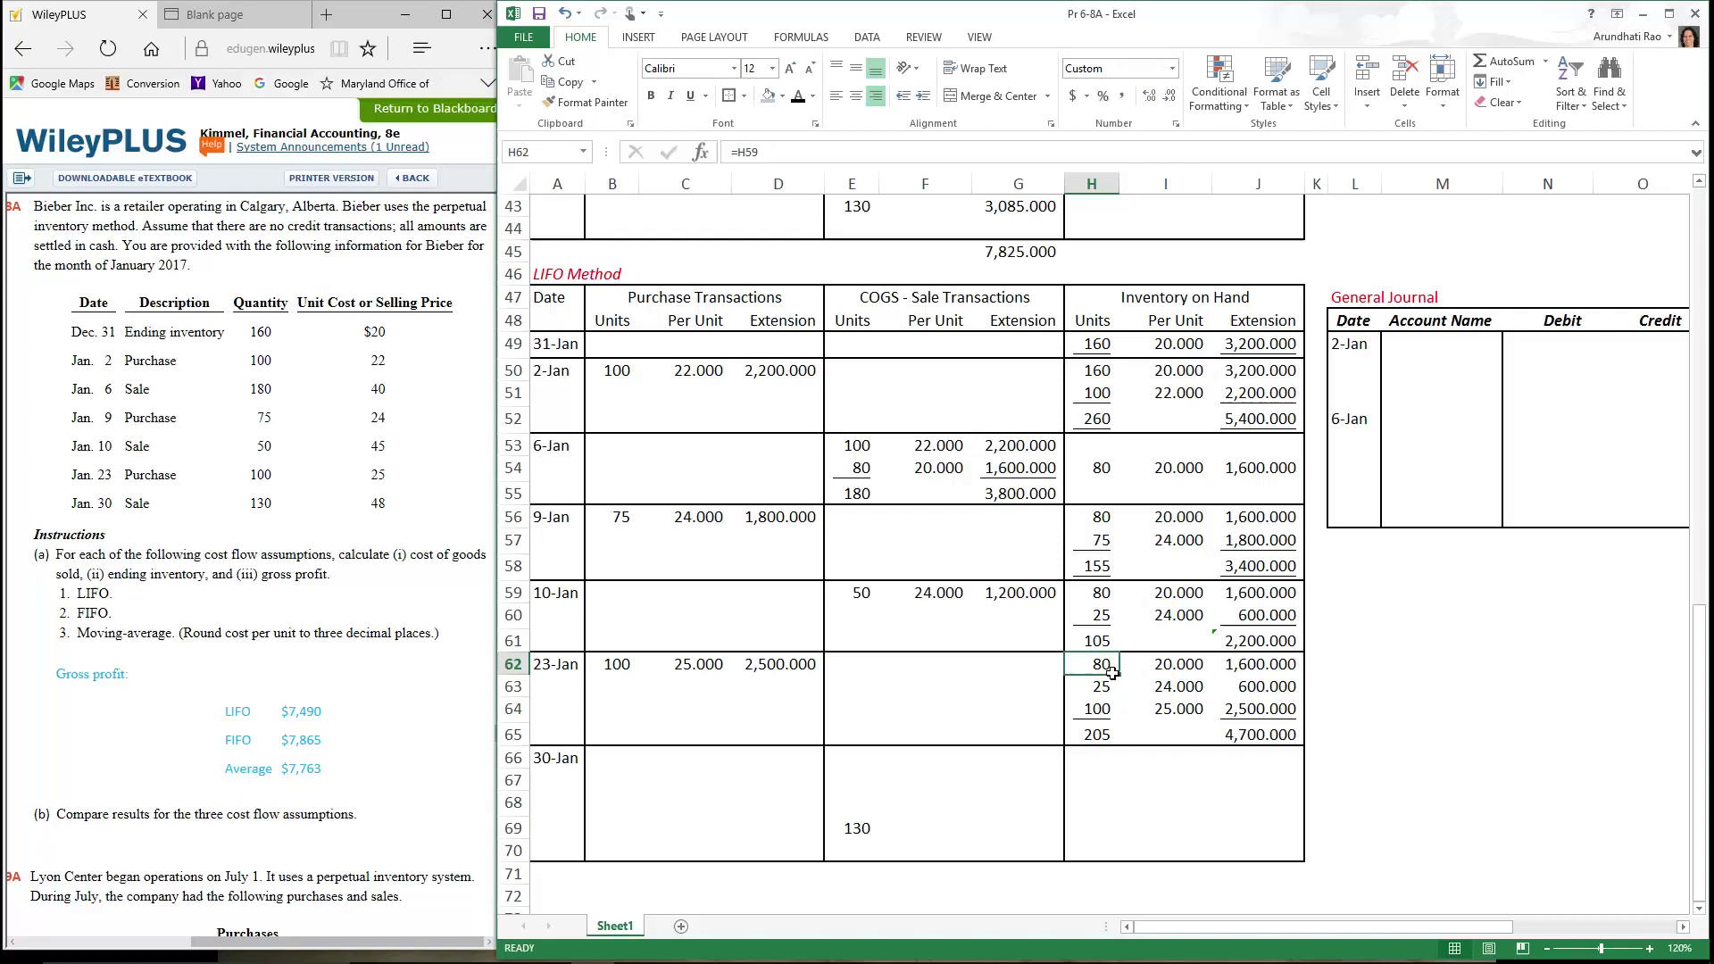
Apply the black font colour to the 30-Jan LIFO COGS in E66:G69, checking its layers against the inventory units in H62:H64
drag(862, 769, 1036, 826)
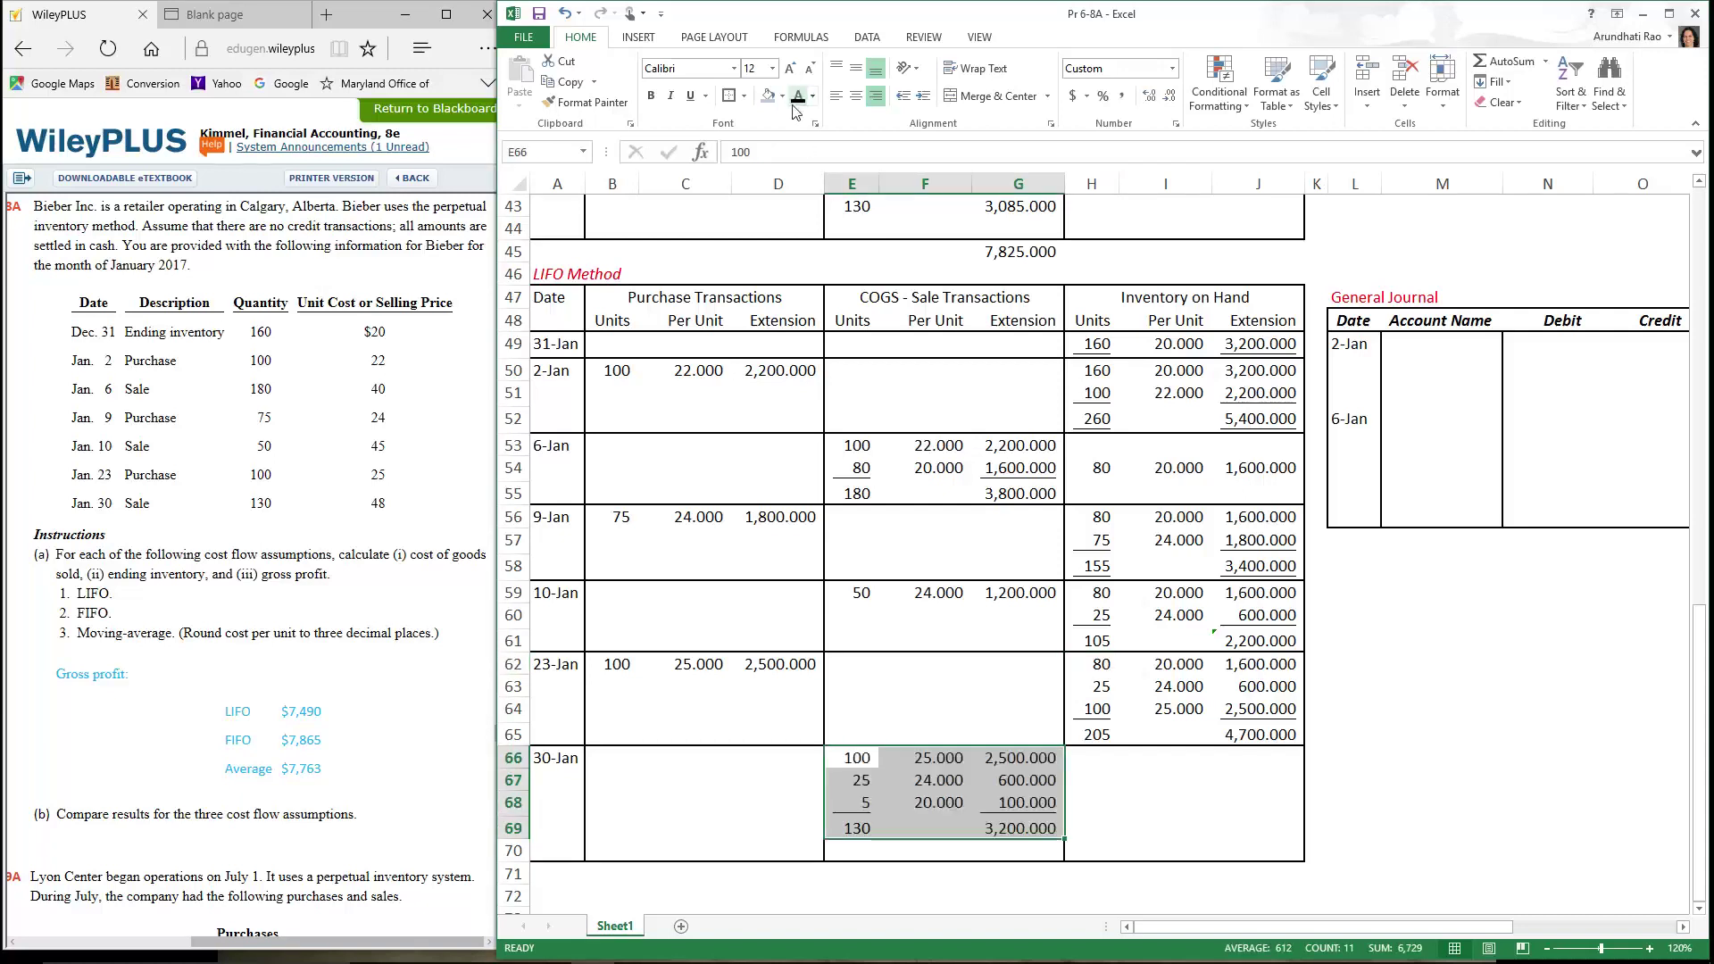
click(878, 771)
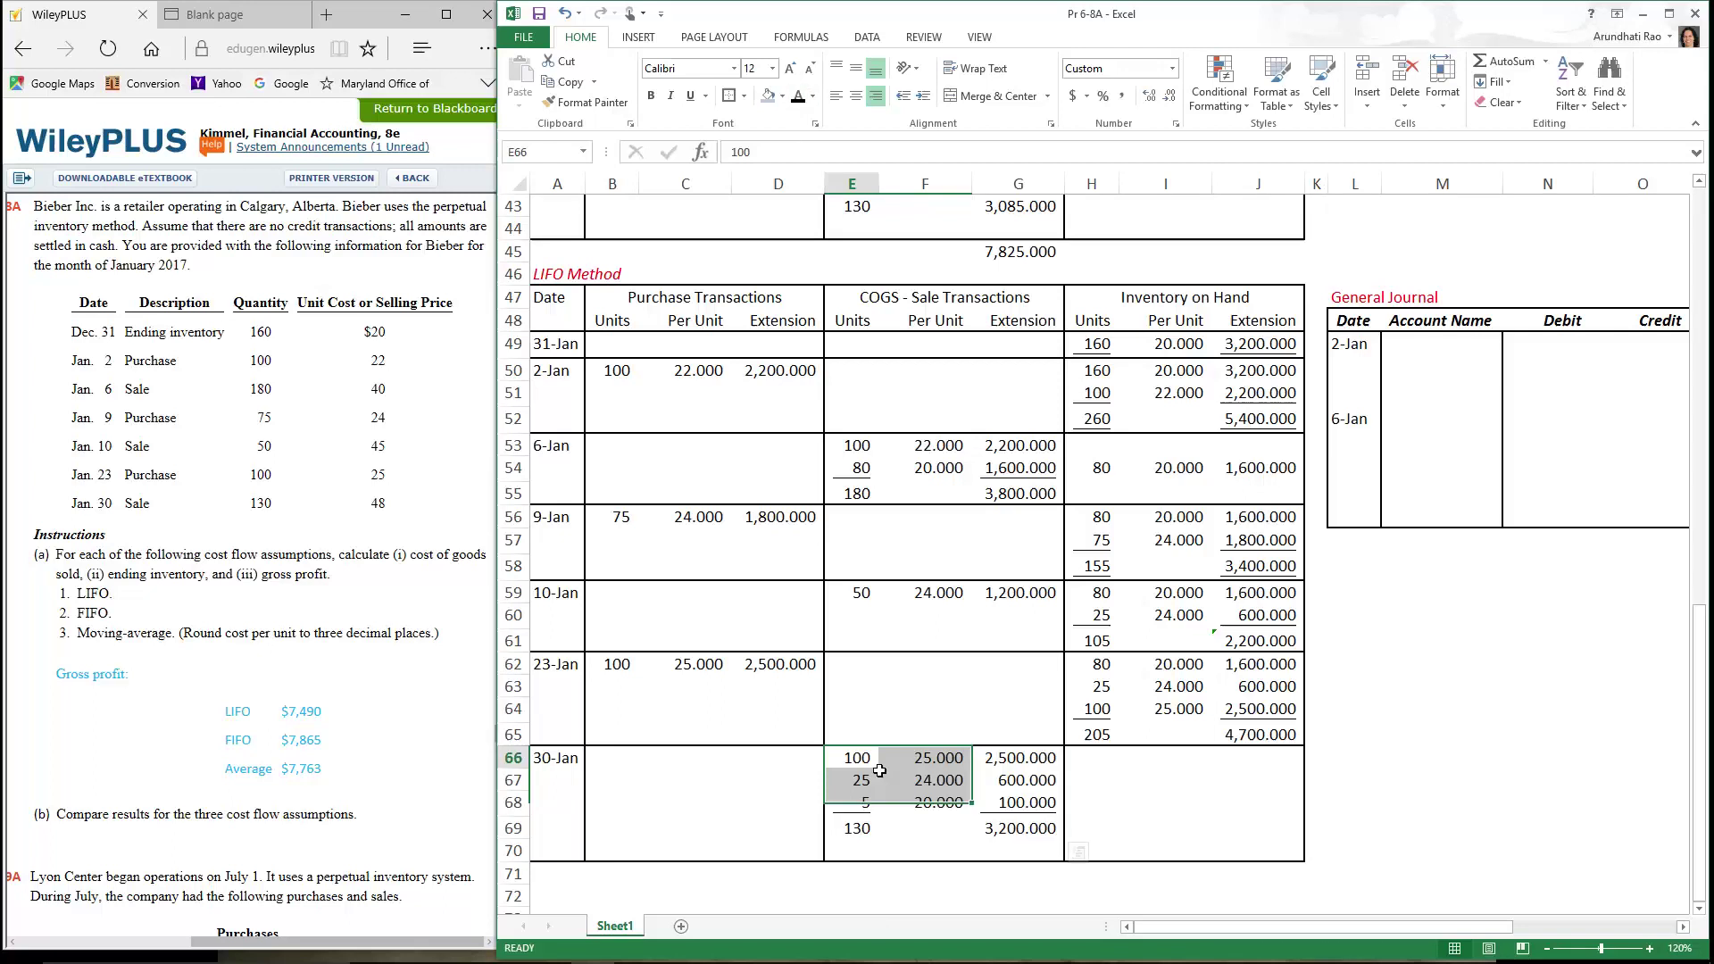
click(1110, 719)
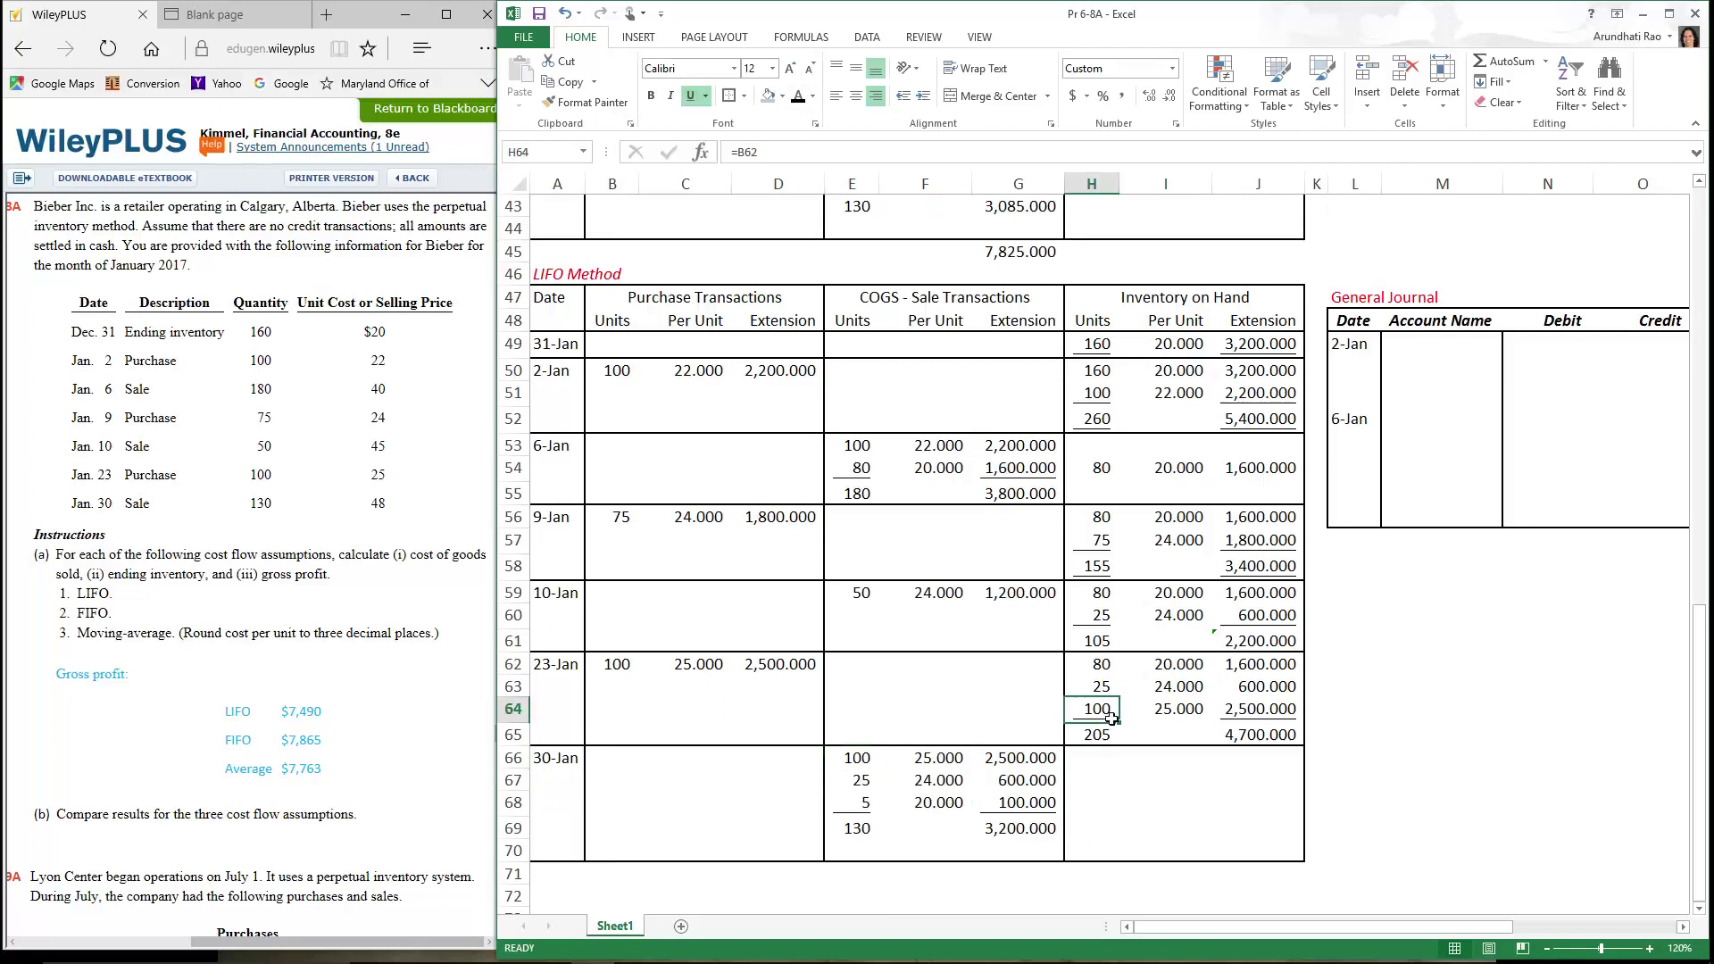
click(1105, 692)
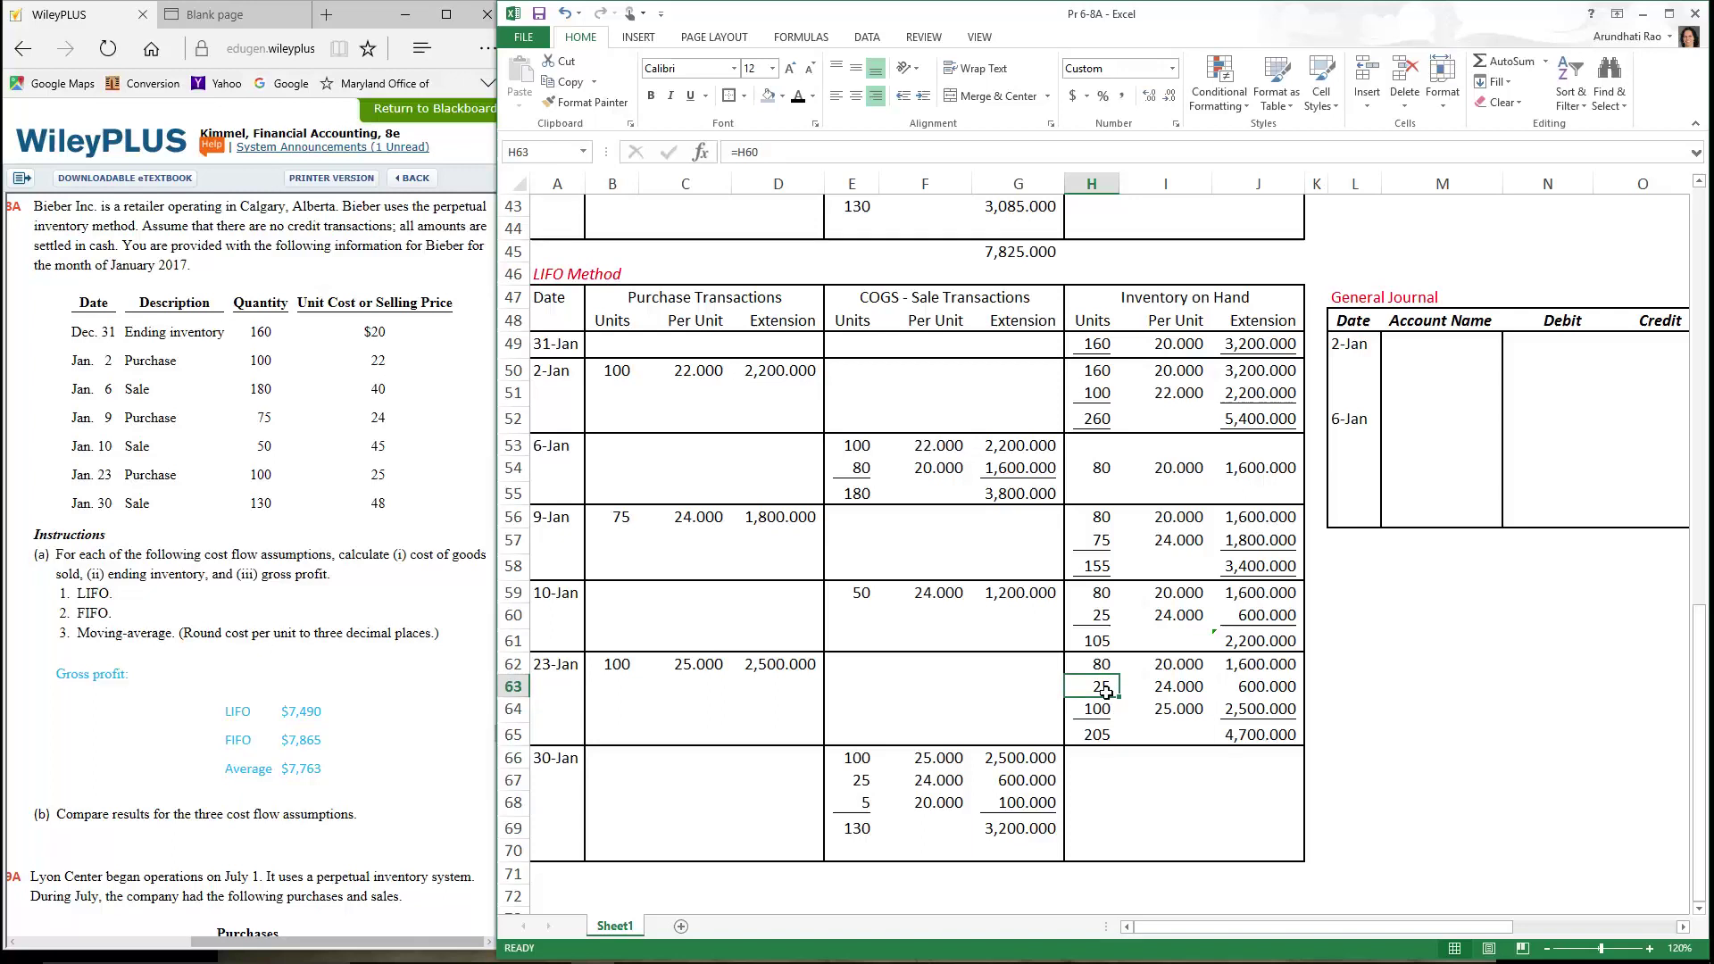
click(1104, 672)
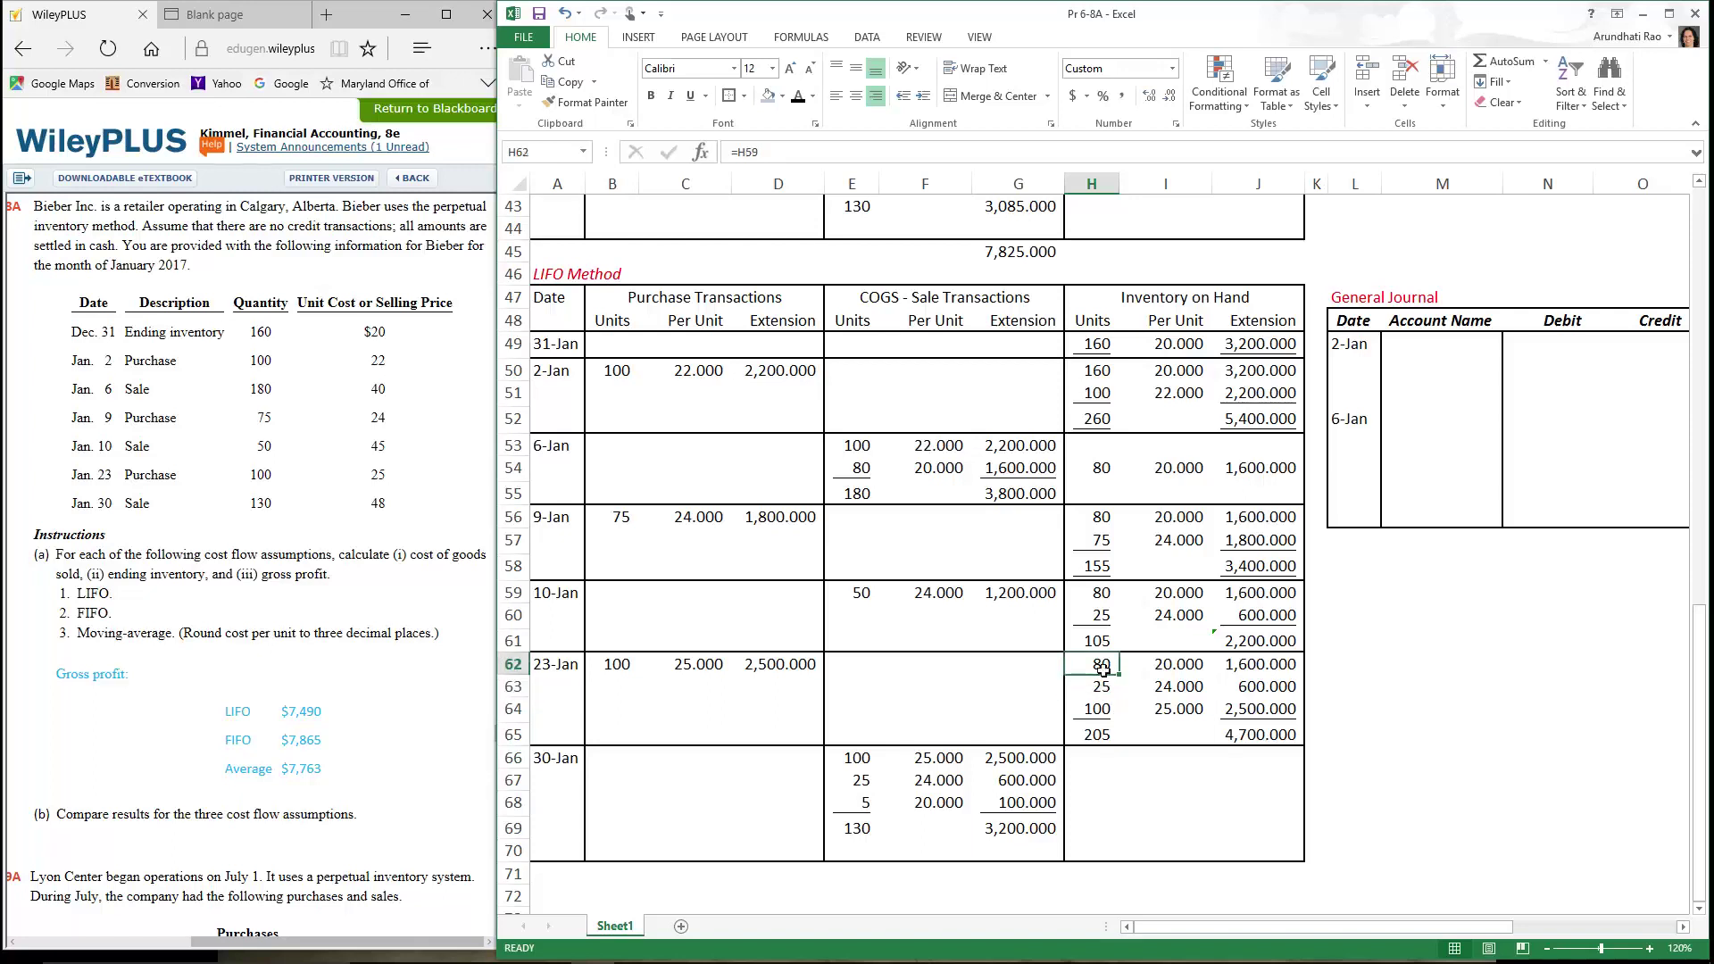
click(870, 804)
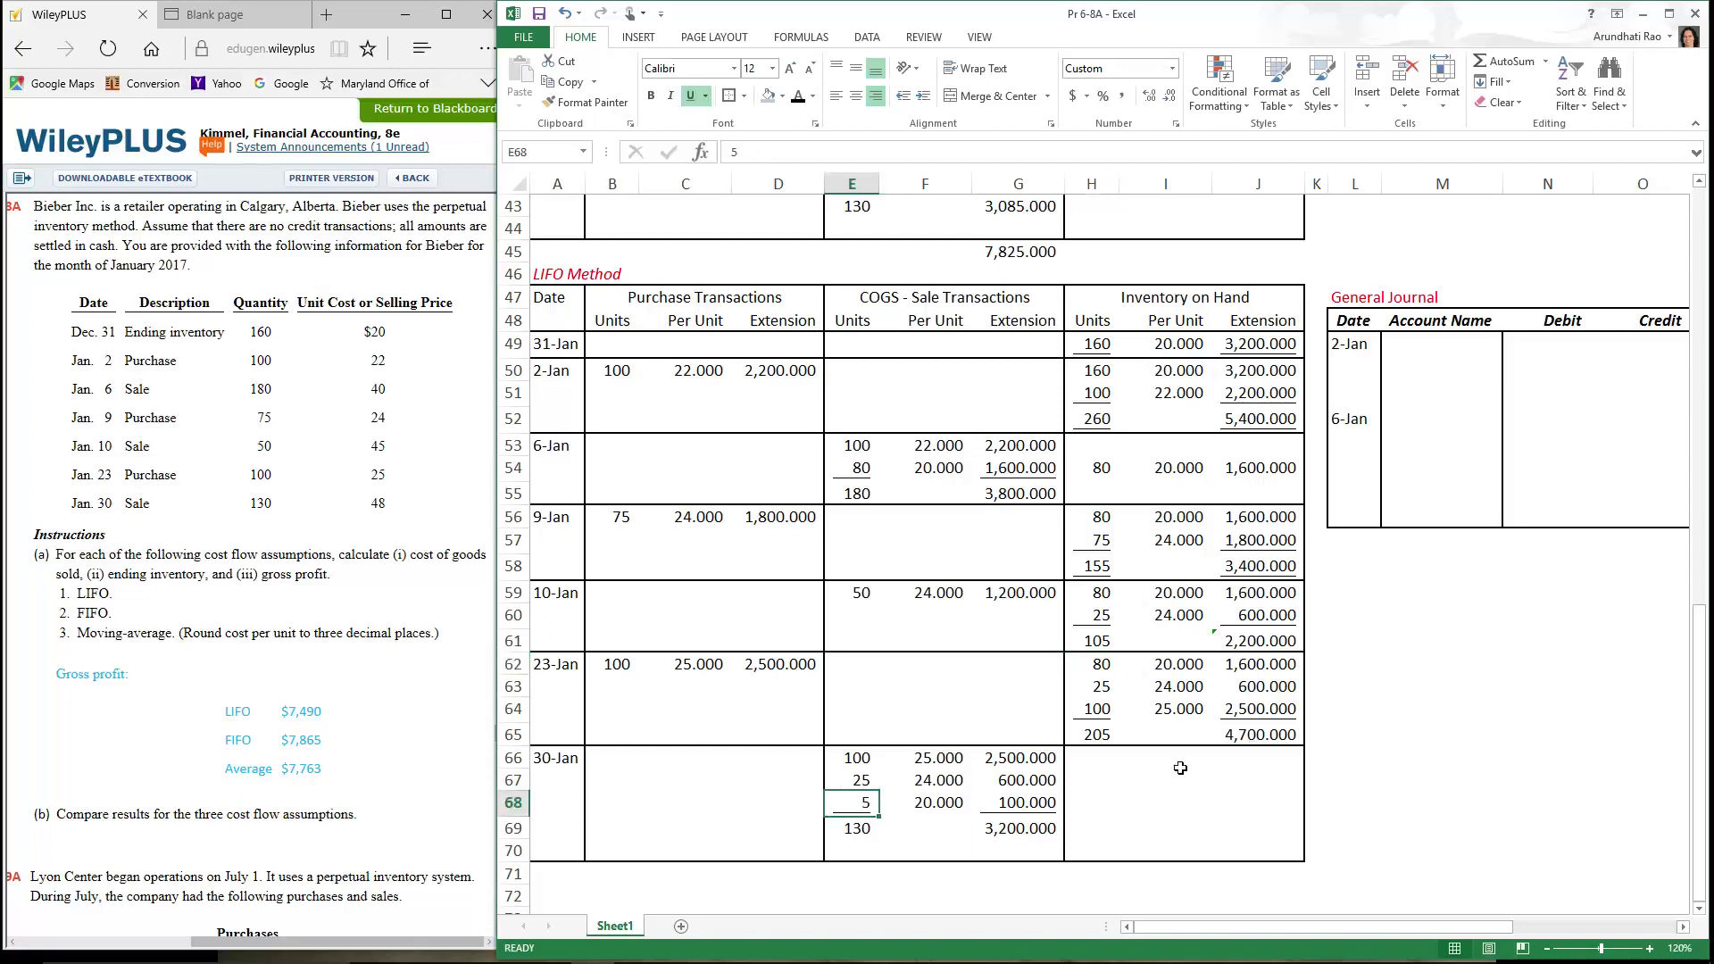
Apply the black font colour to the 30-Jan LIFO inventory on hand in H66:J70, and check the remaining units in H68
drag(1092, 766, 1268, 862)
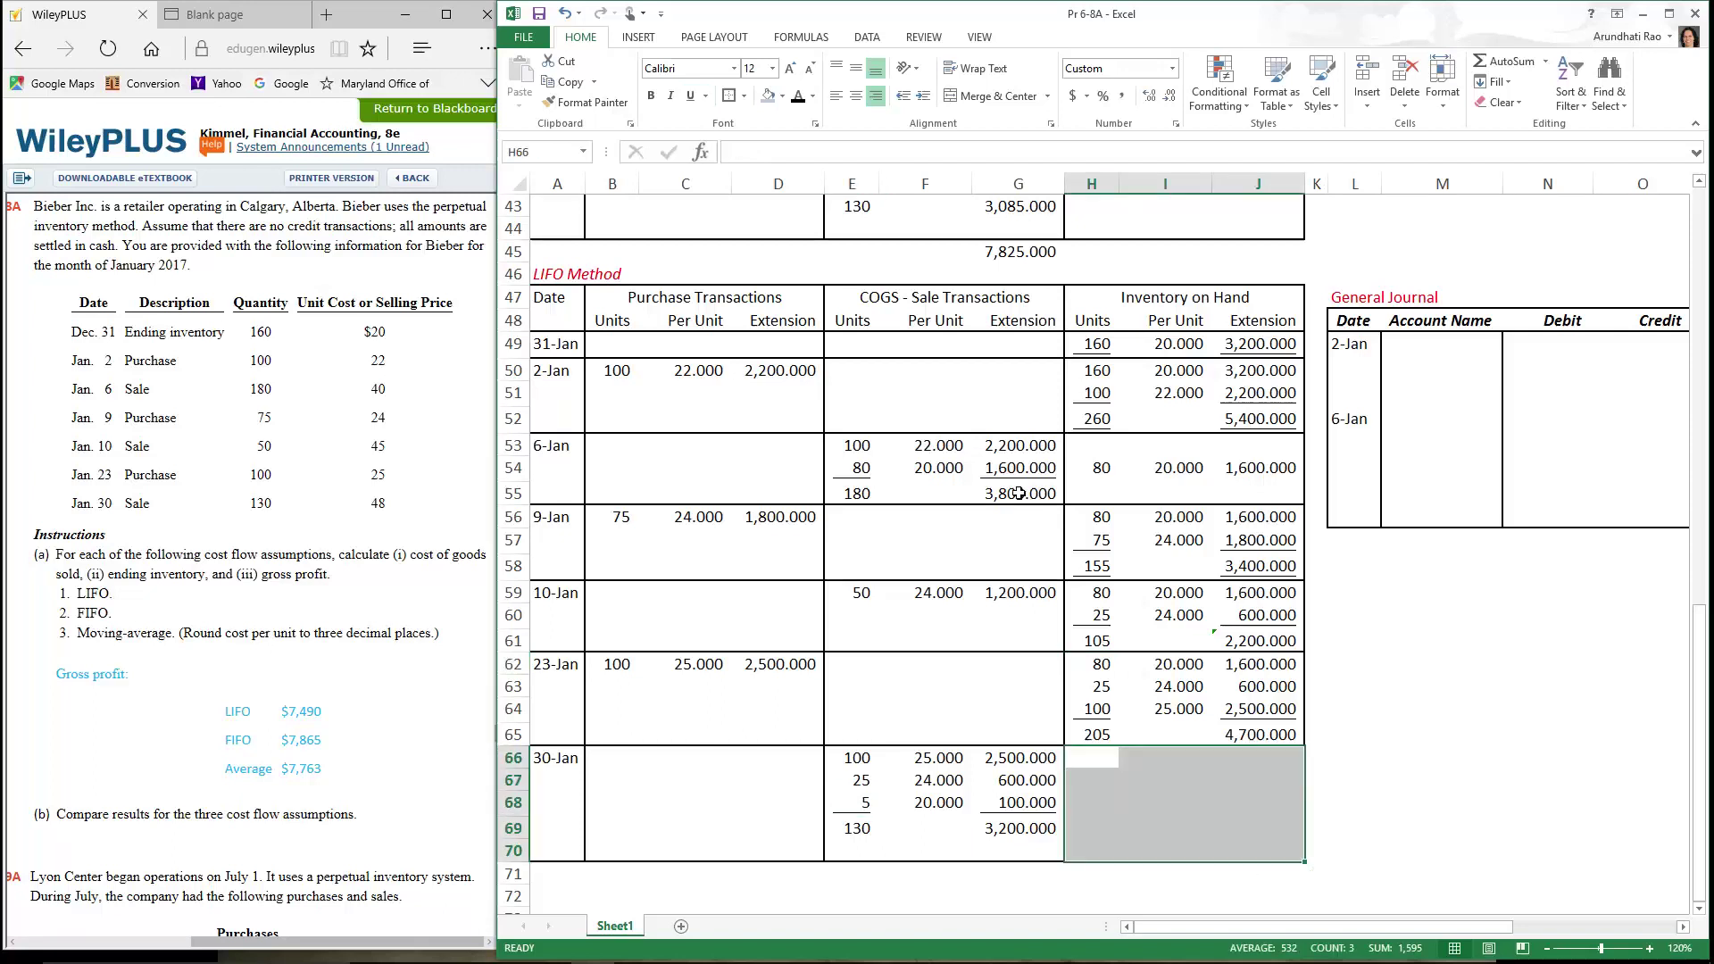
text(75	20.000	1,500.000)
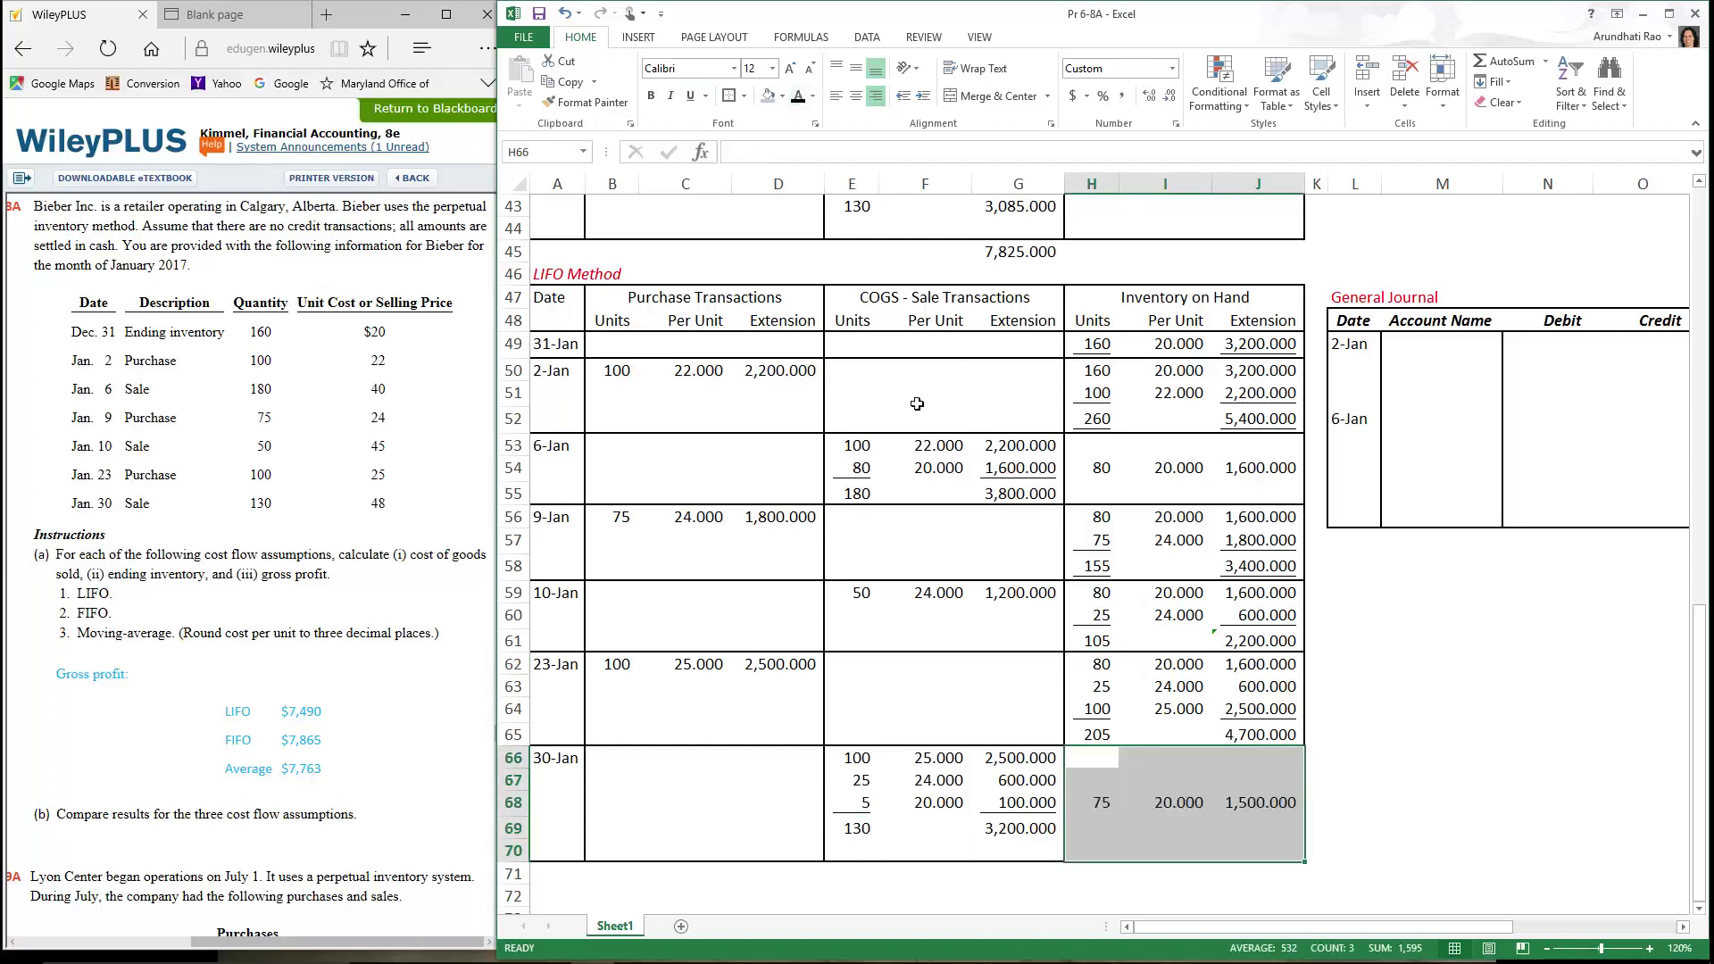
click(1111, 810)
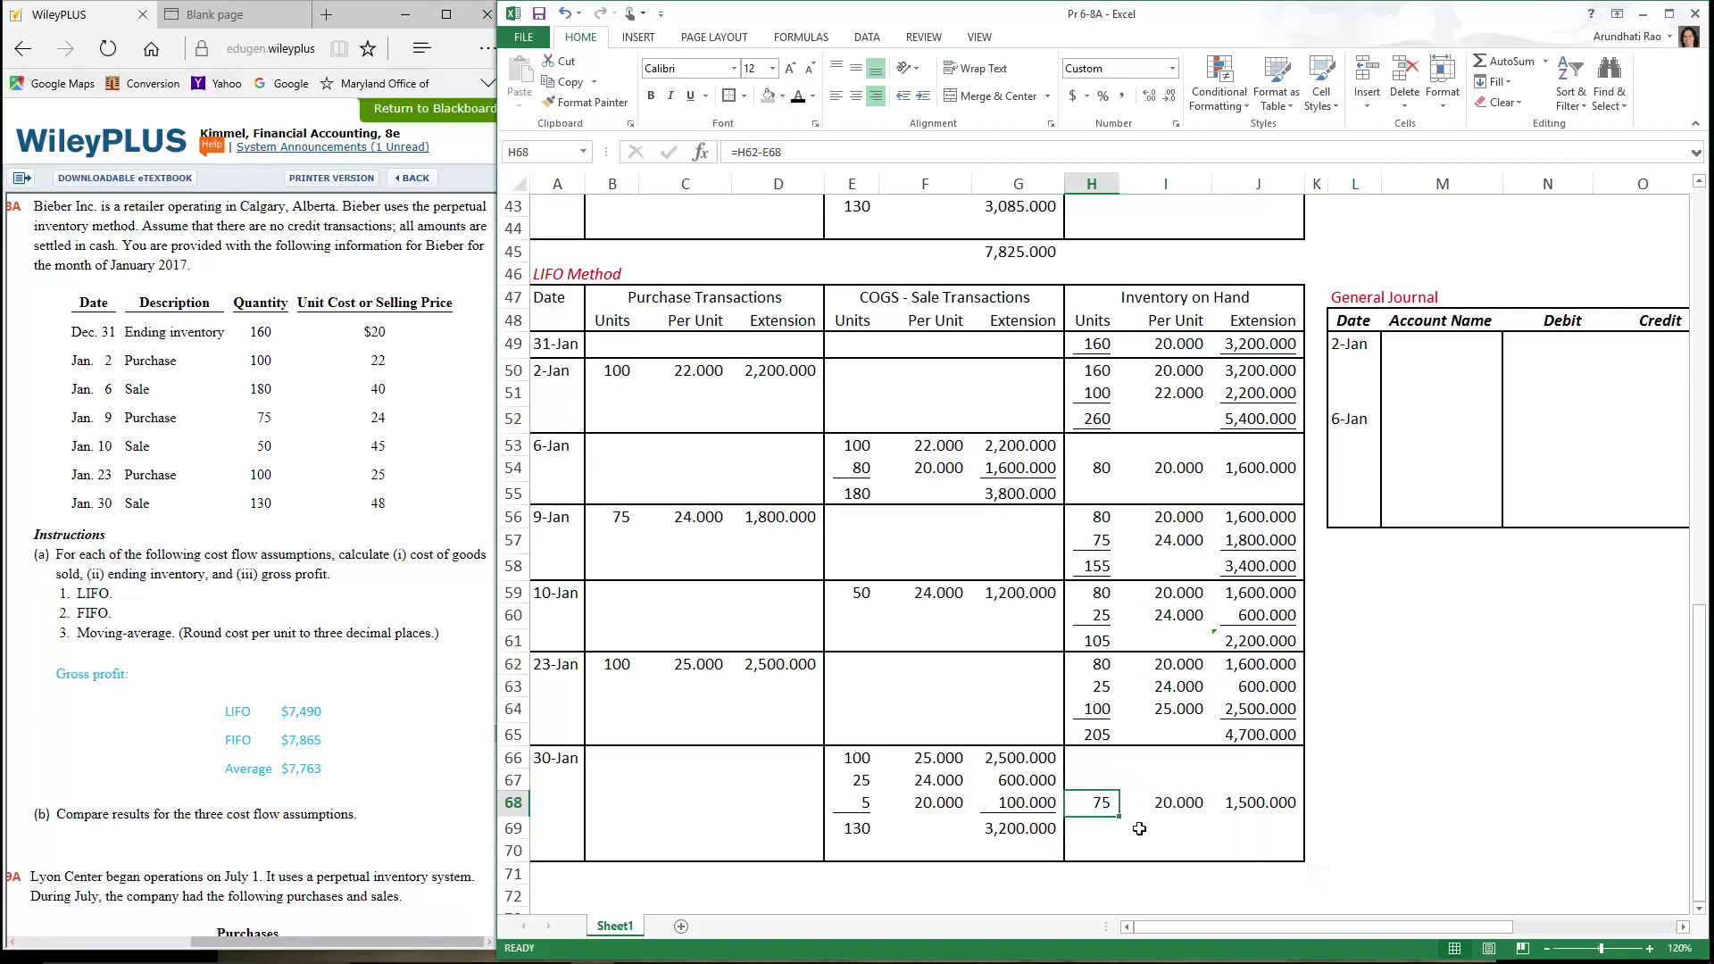
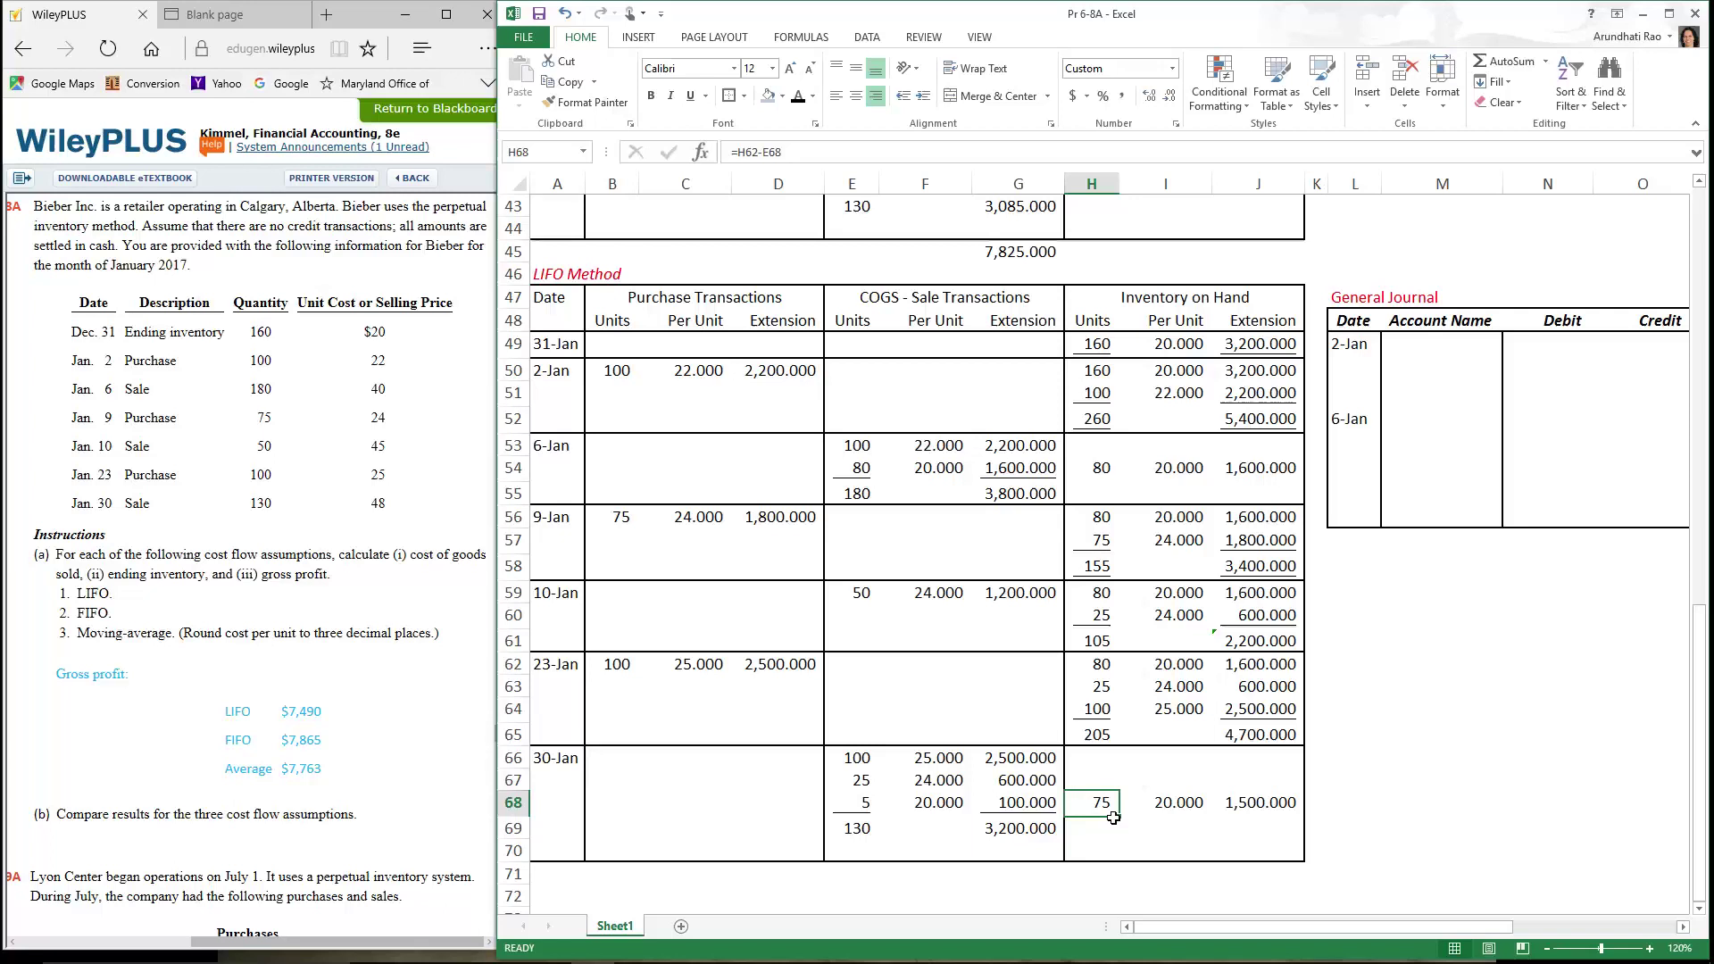
Total the LIFO COGS in G71 with =G55+G59+G69 and apply the black font colour to the total
click(1048, 881)
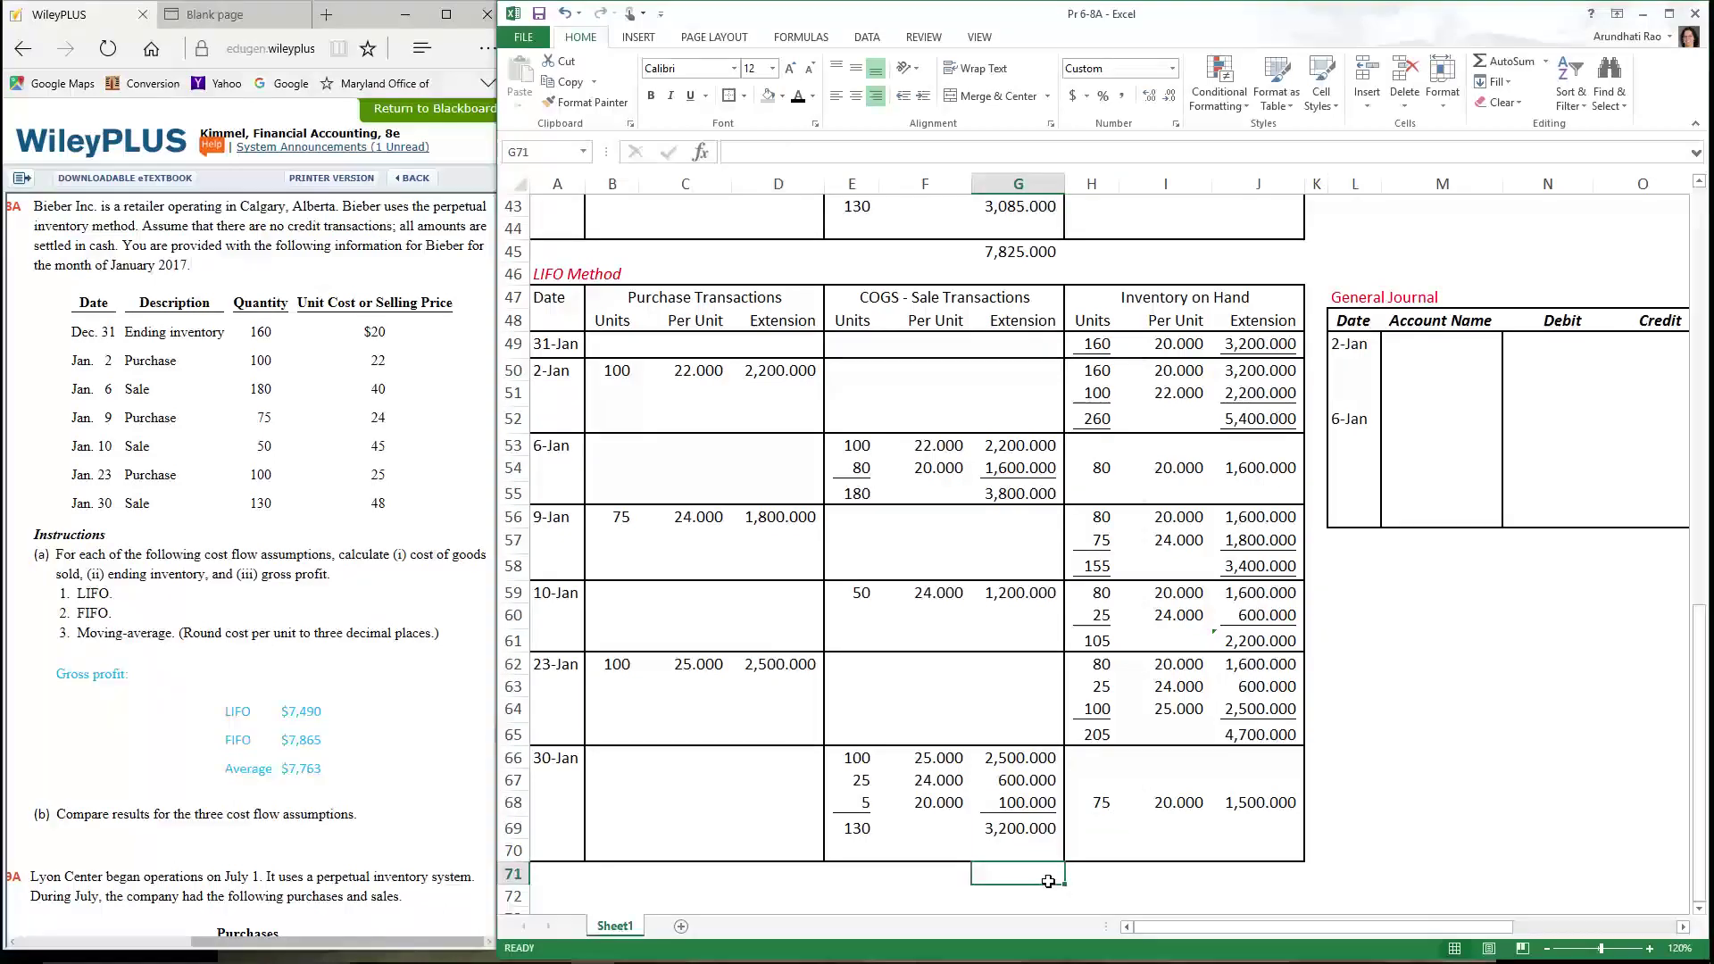
text(=)
click(1018, 497)
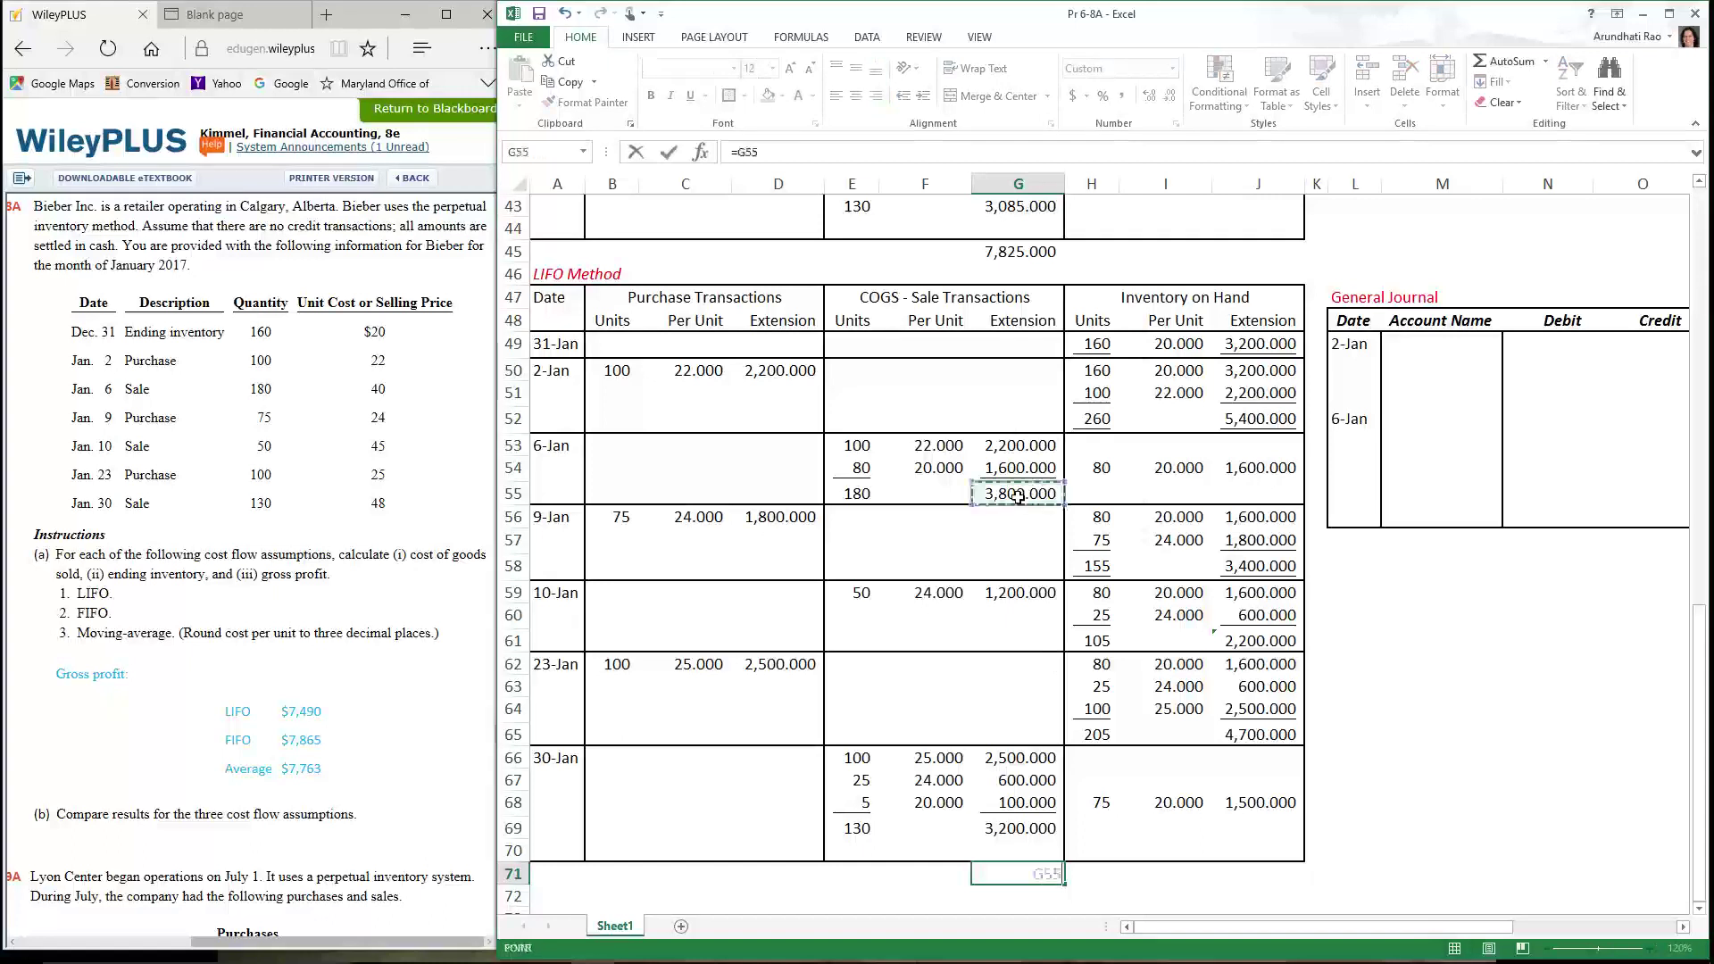
text(+)
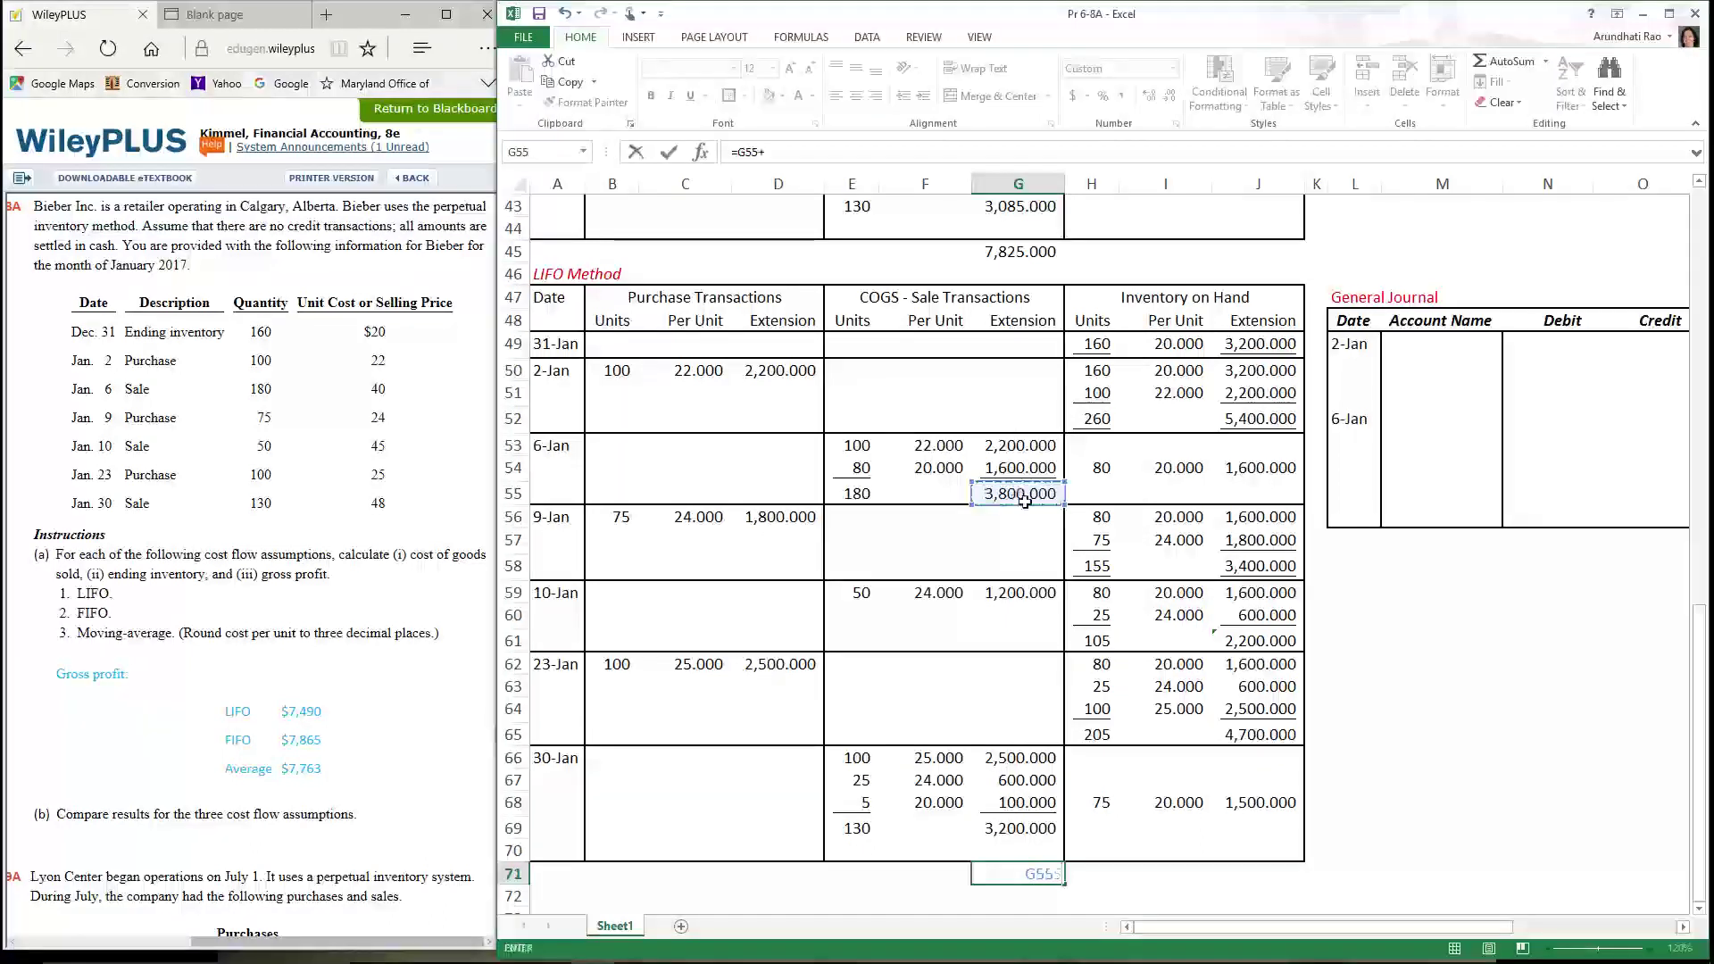
click(1036, 597)
text(+)
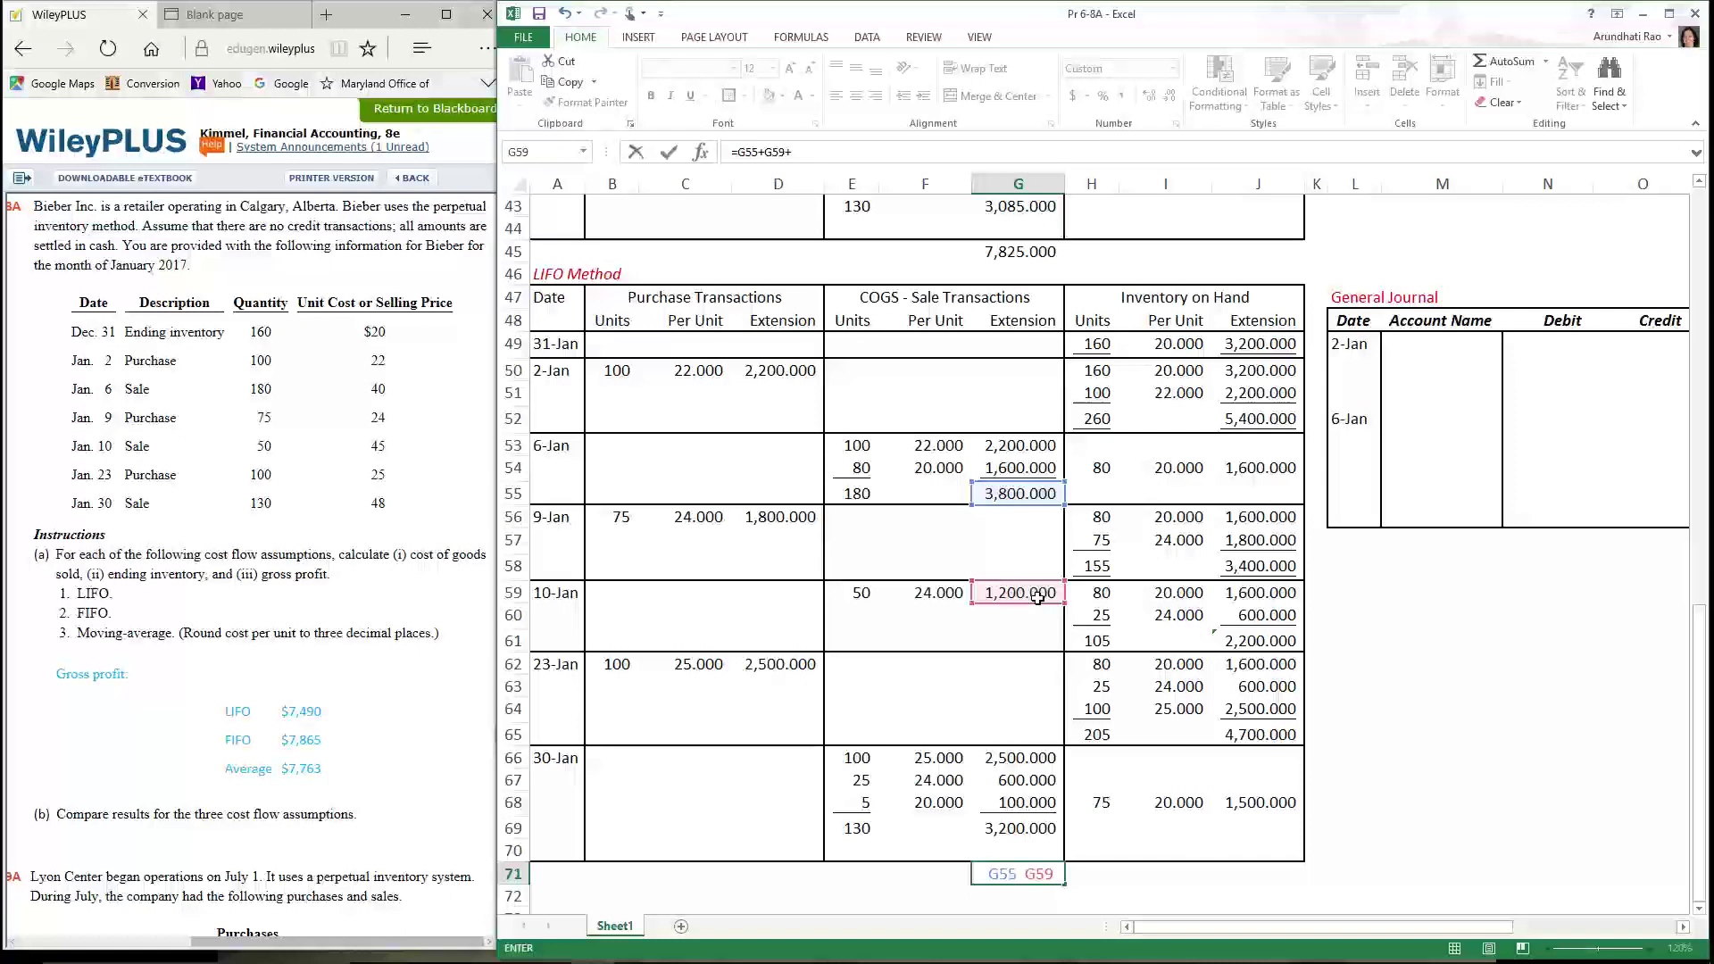
click(1036, 829)
key(Return)
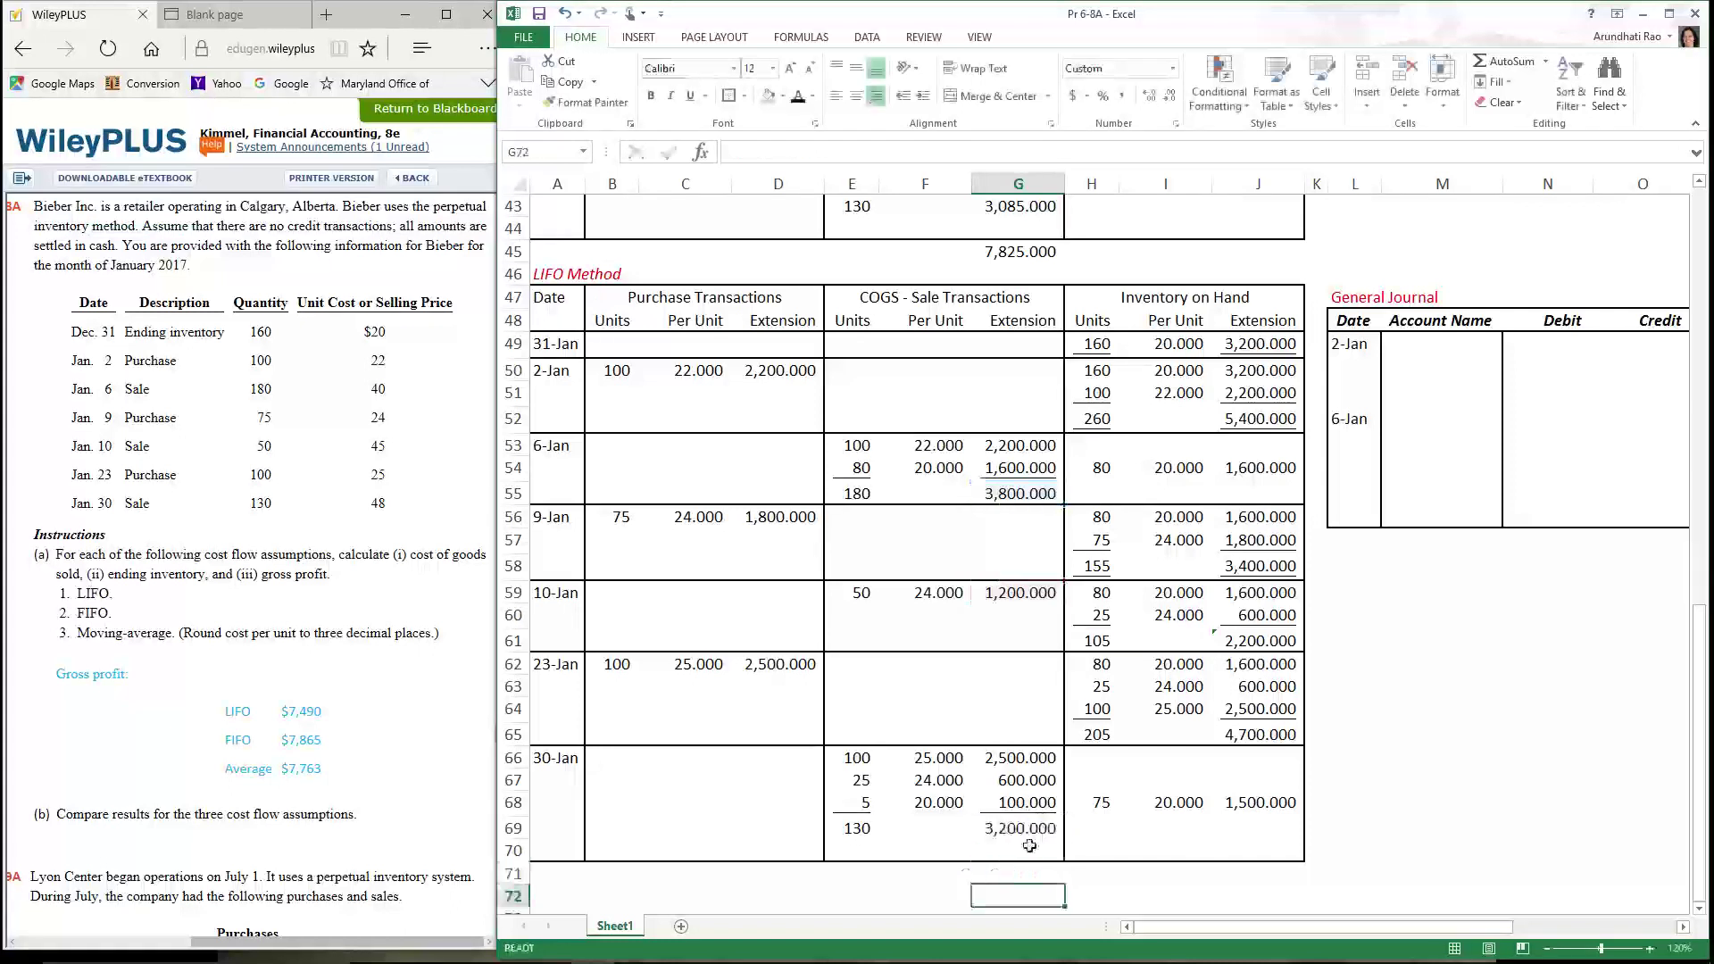
click(1027, 873)
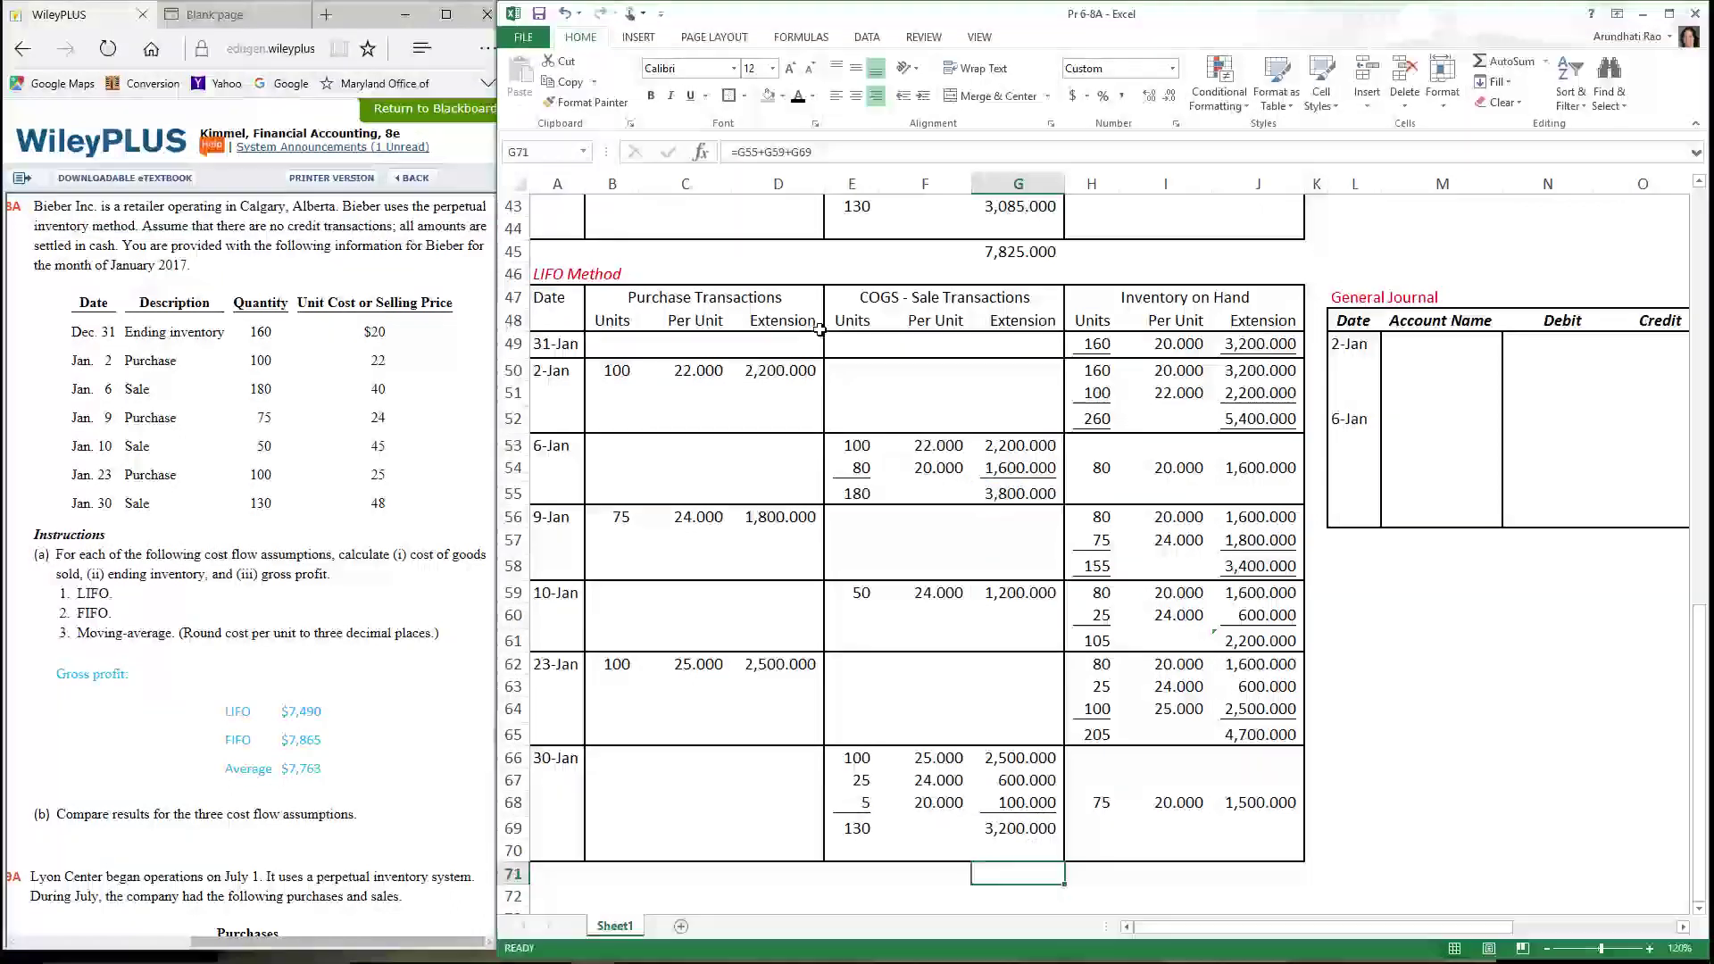
click(800, 99)
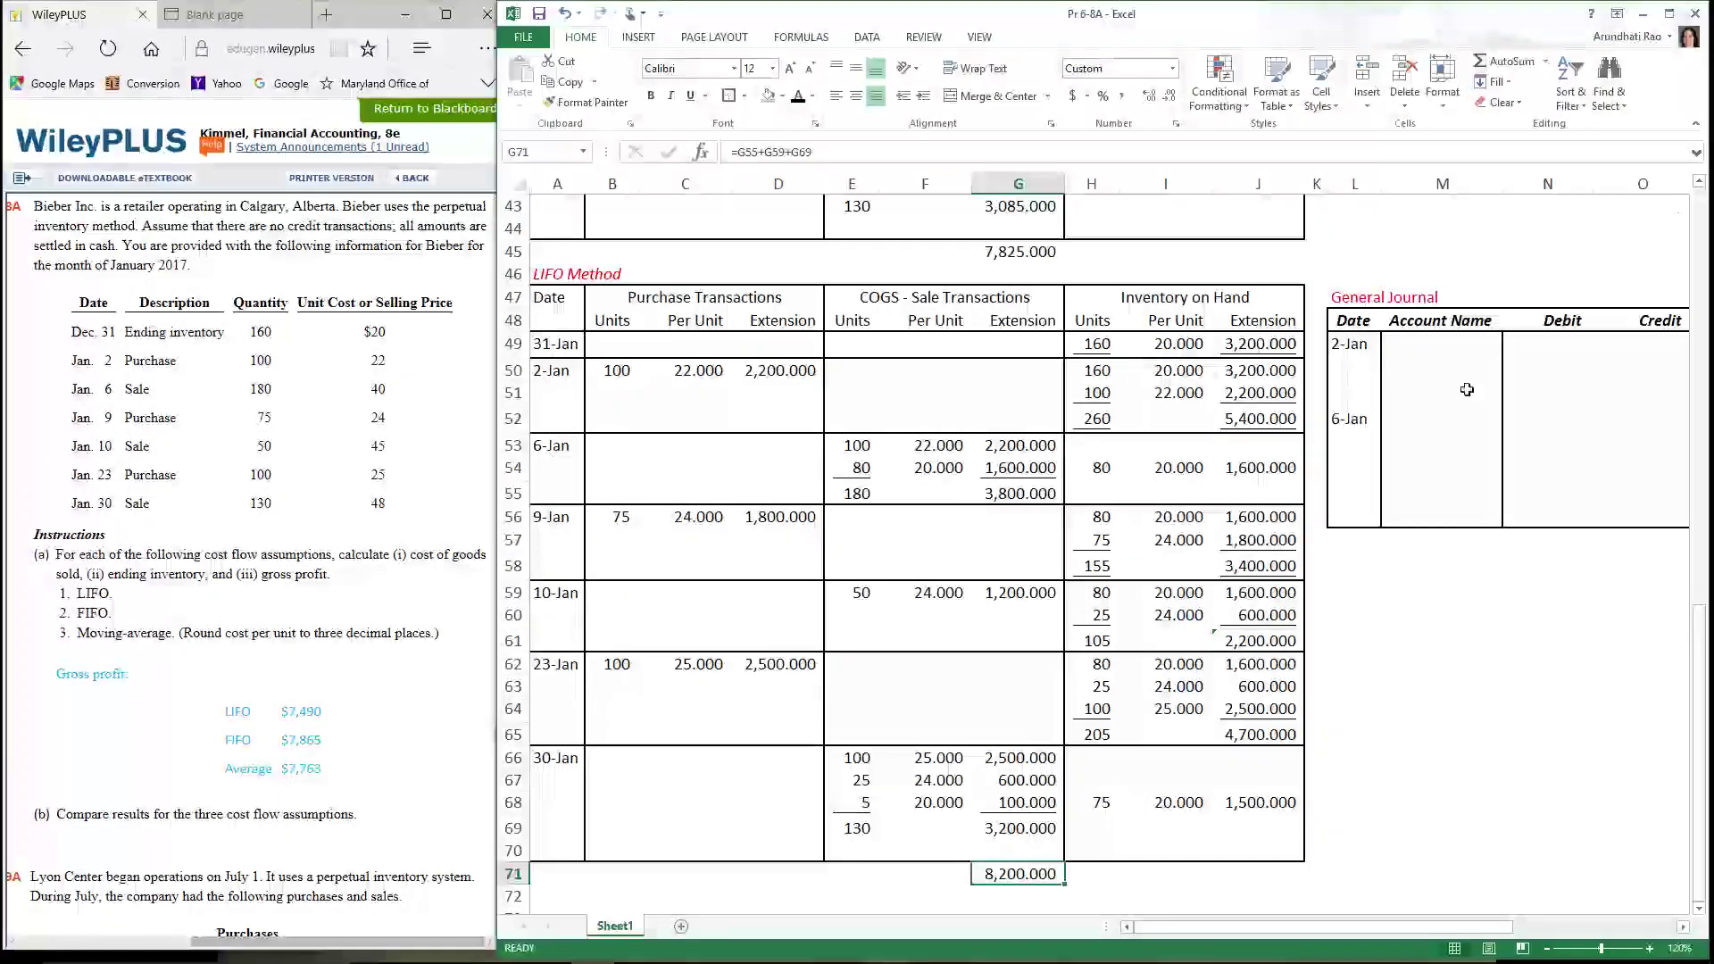
Apply the black font colour to the 2-Jan LIFO general journal entry in M49:O51
click(1365, 343)
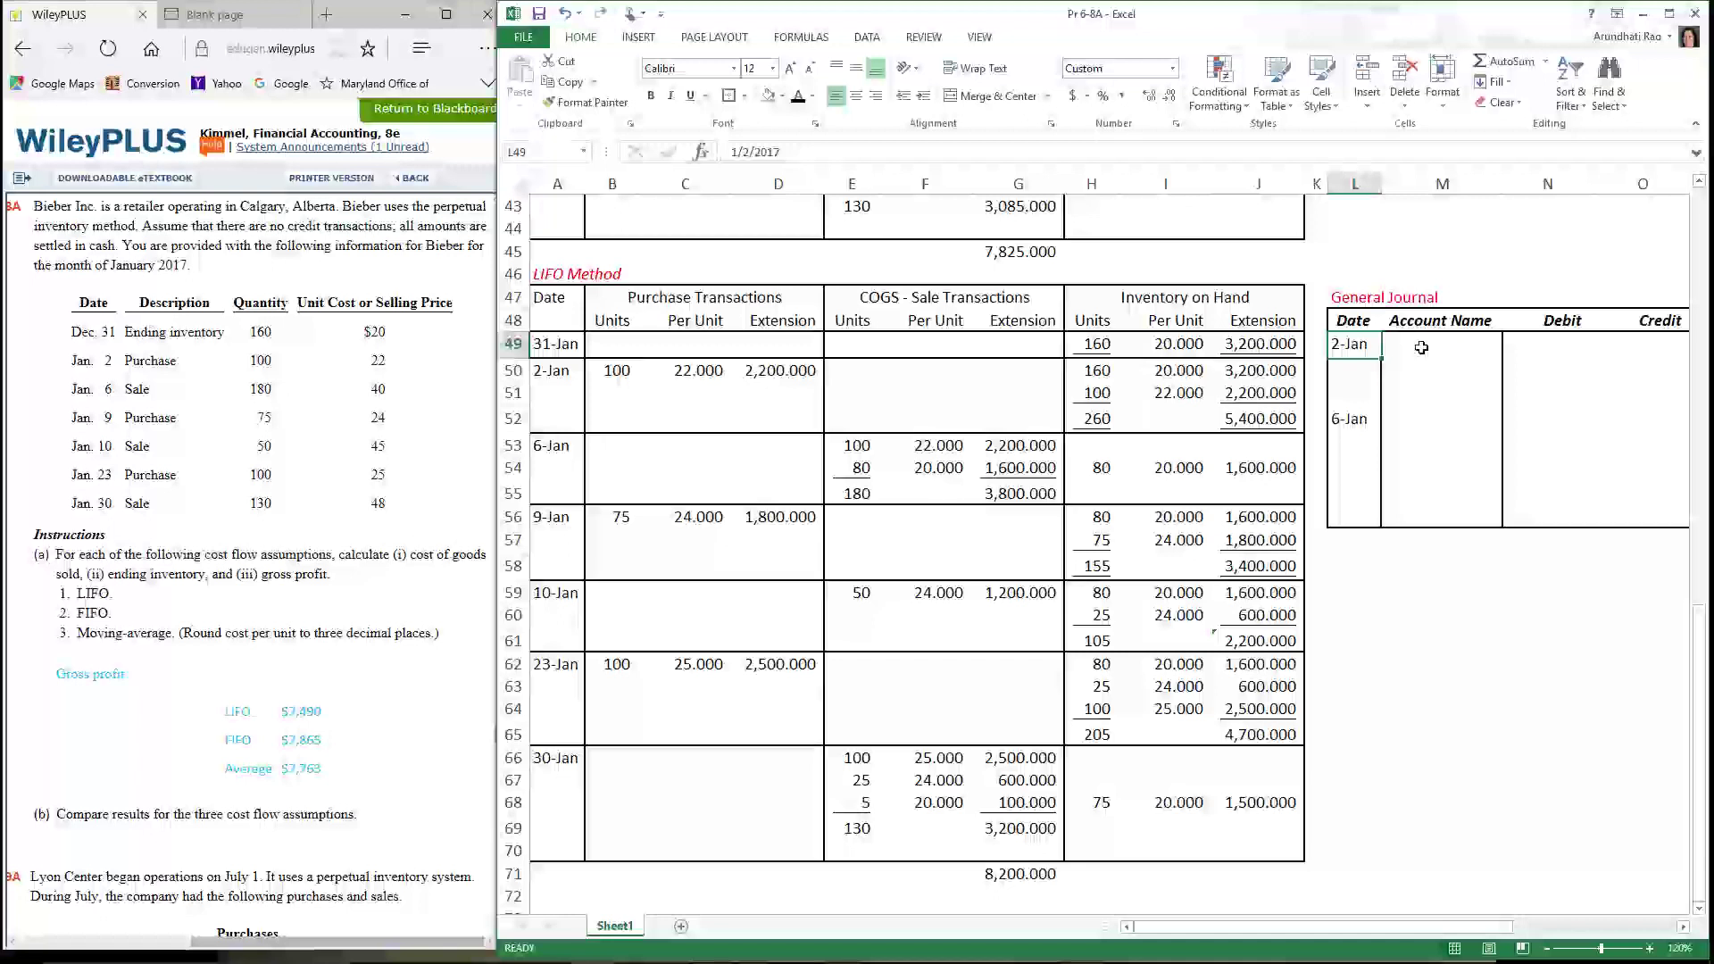
drag(1421, 347, 1660, 397)
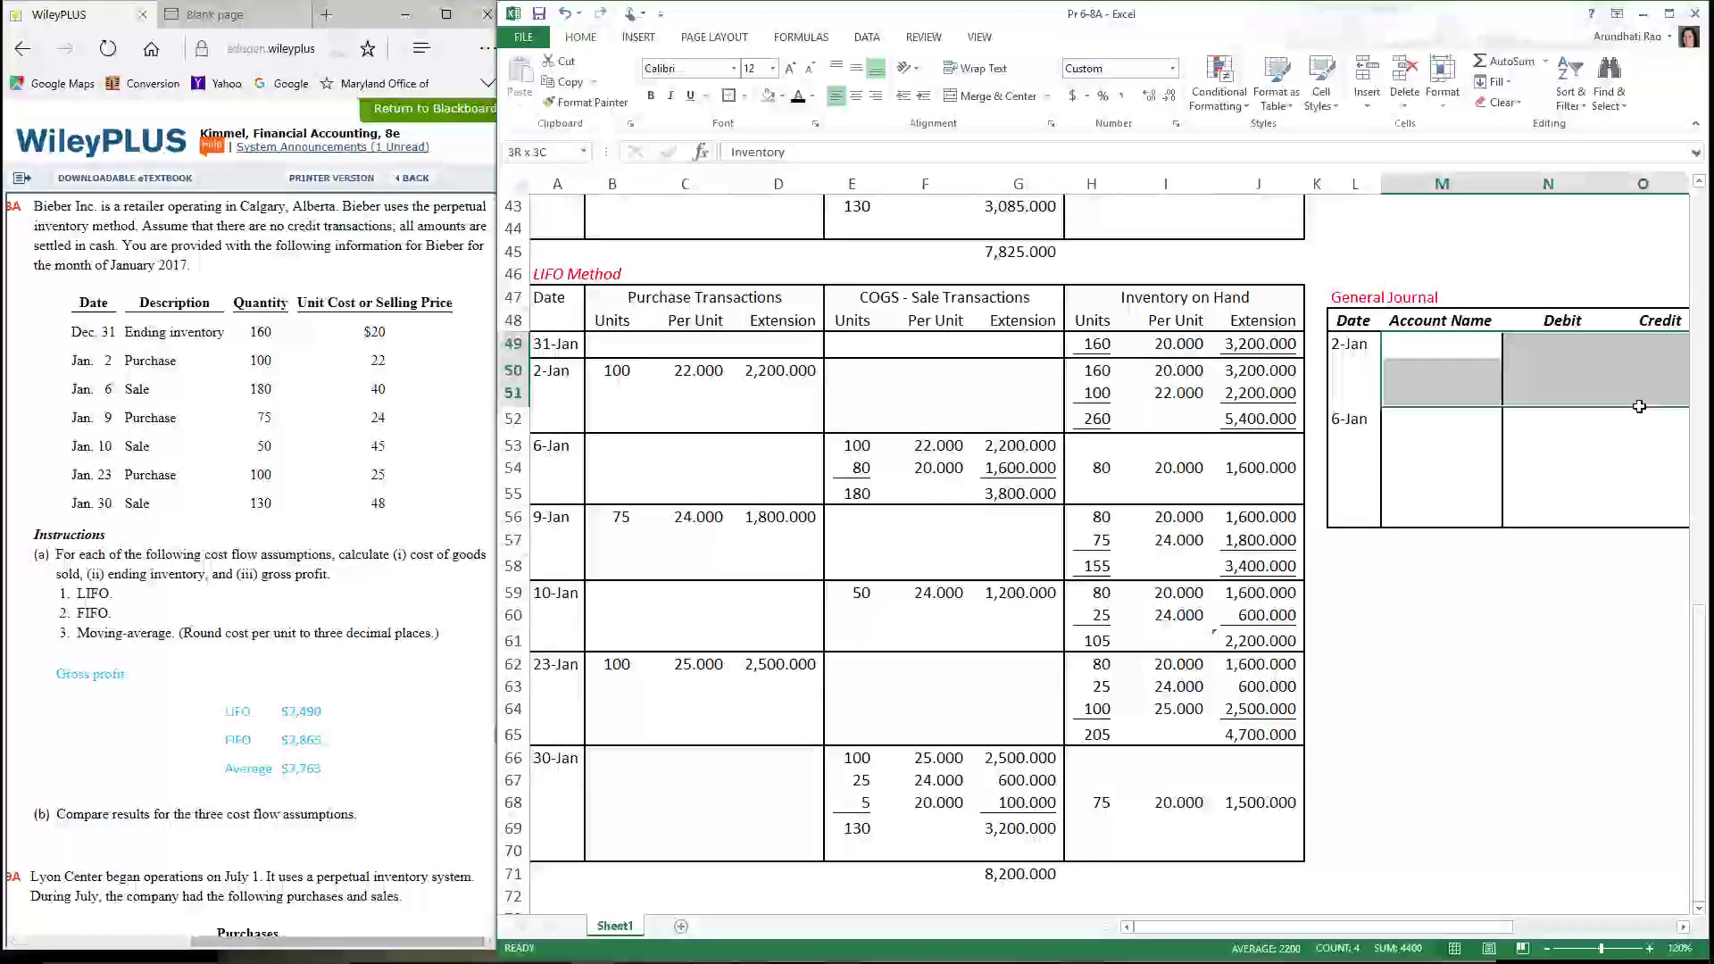
click(798, 96)
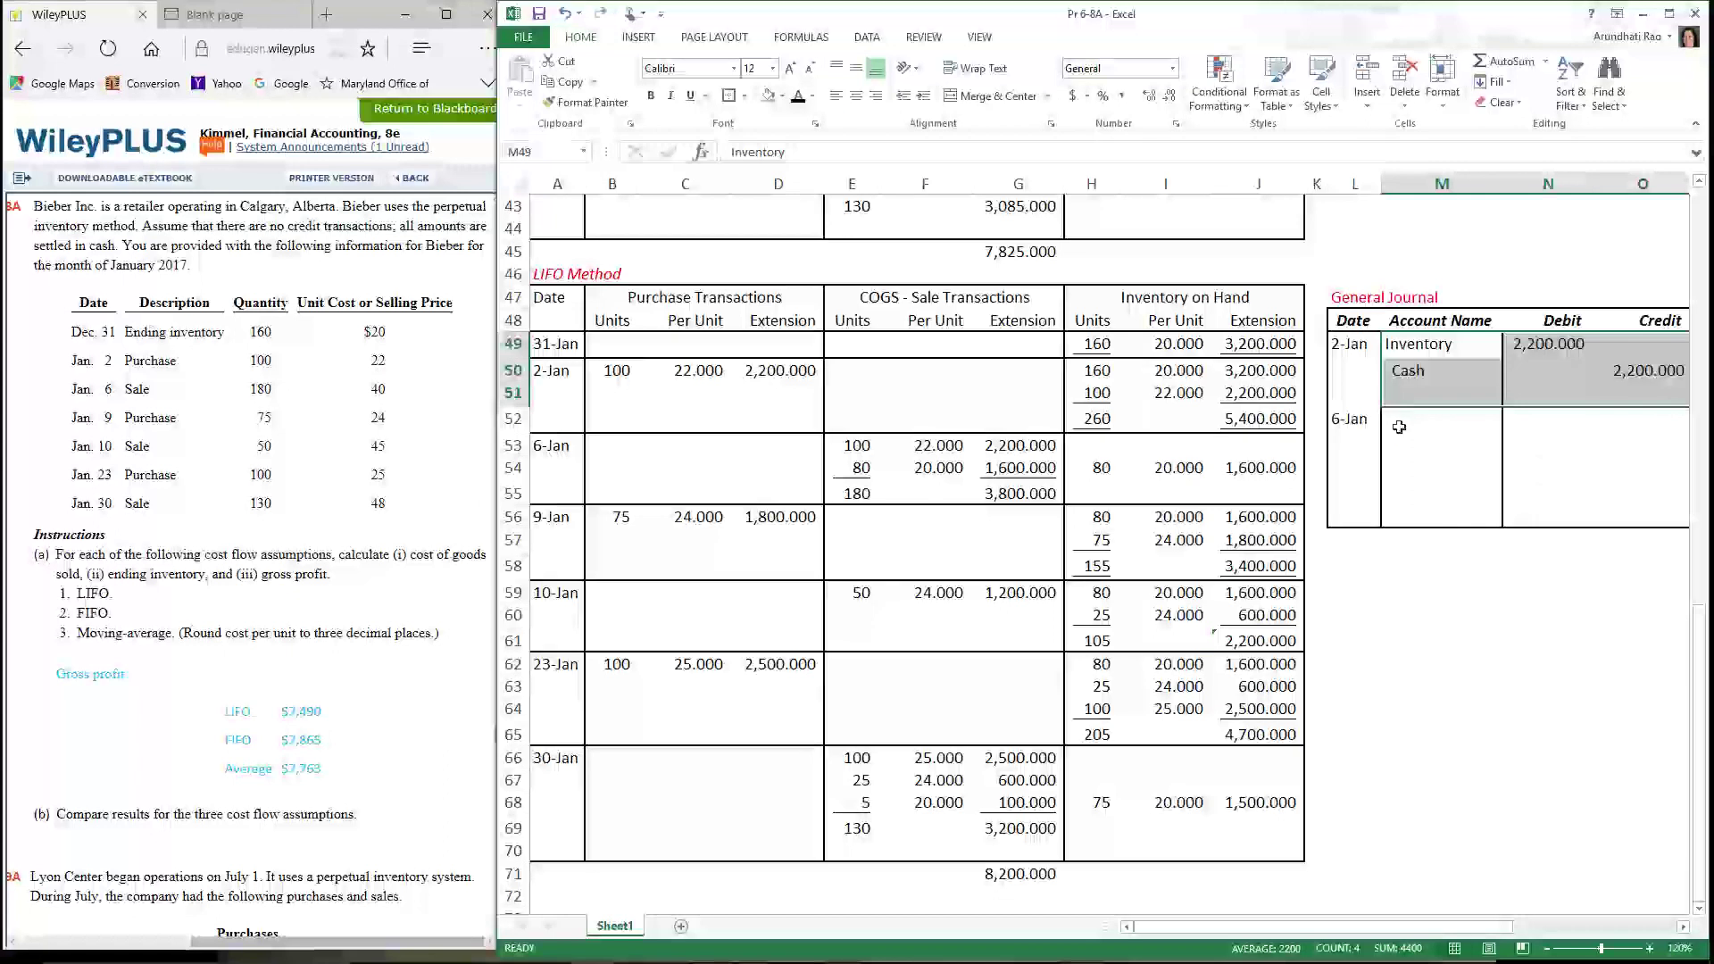
Apply the black font colour to the 6-Jan LIFO journal entry's account names in M52:M56 and its amounts in N52:O55
drag(1399, 428, 1415, 525)
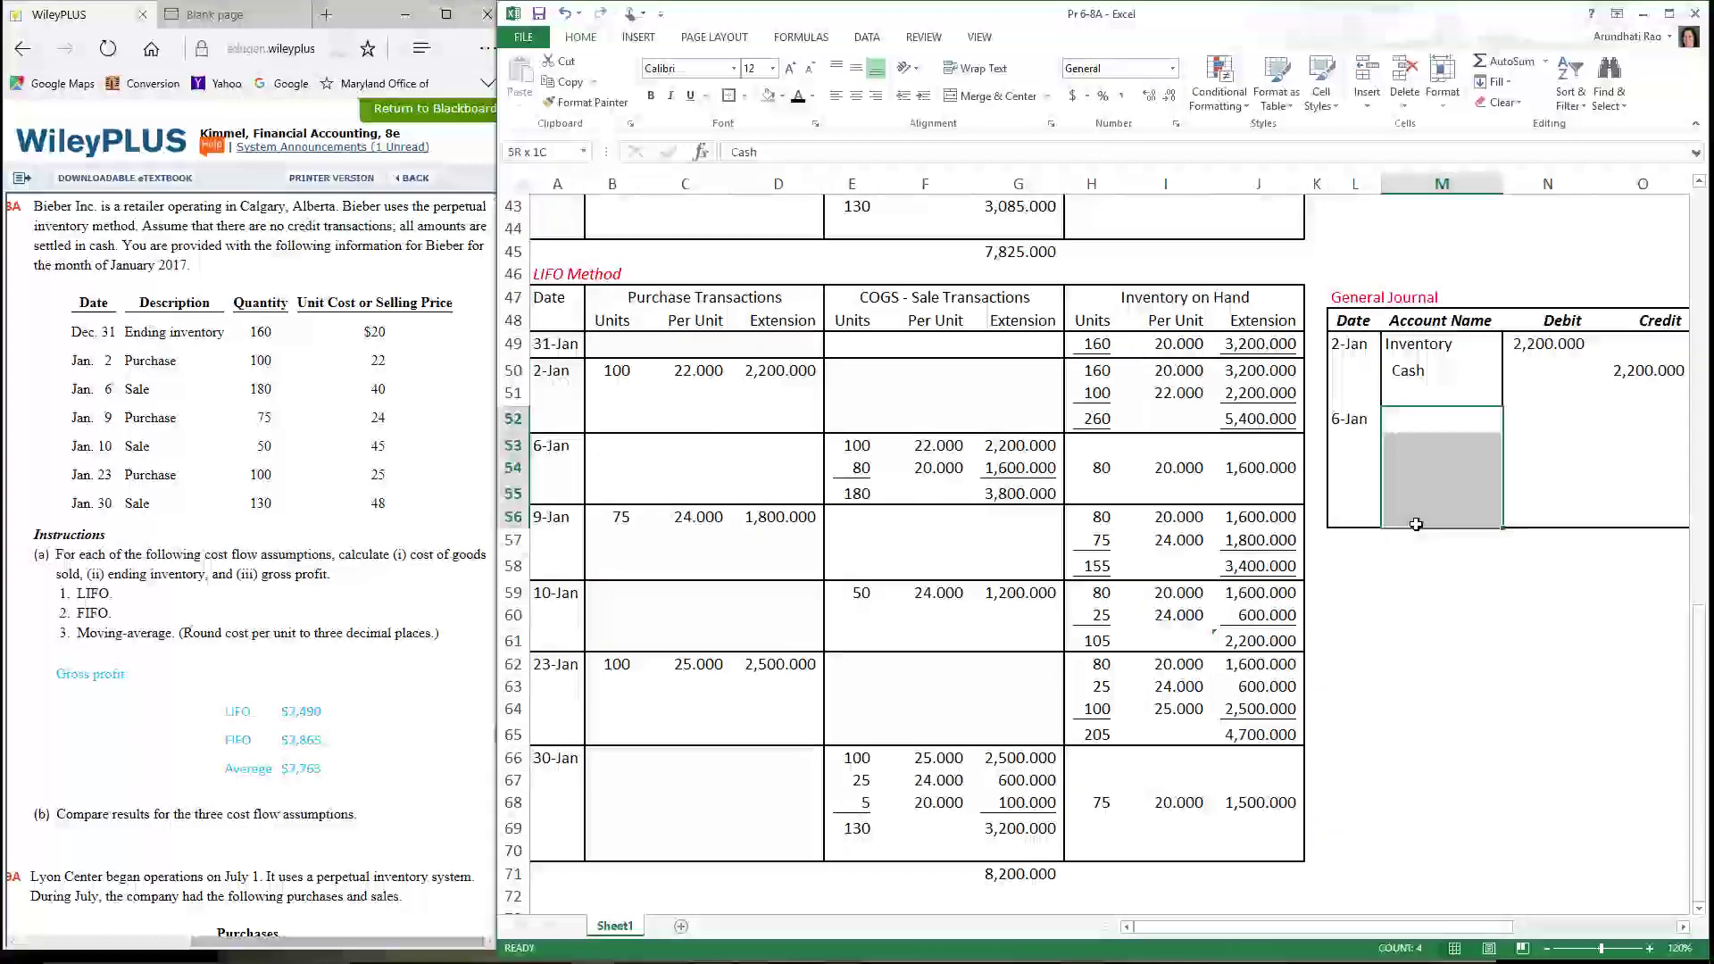
text(Cash Sales COGS Inventory)
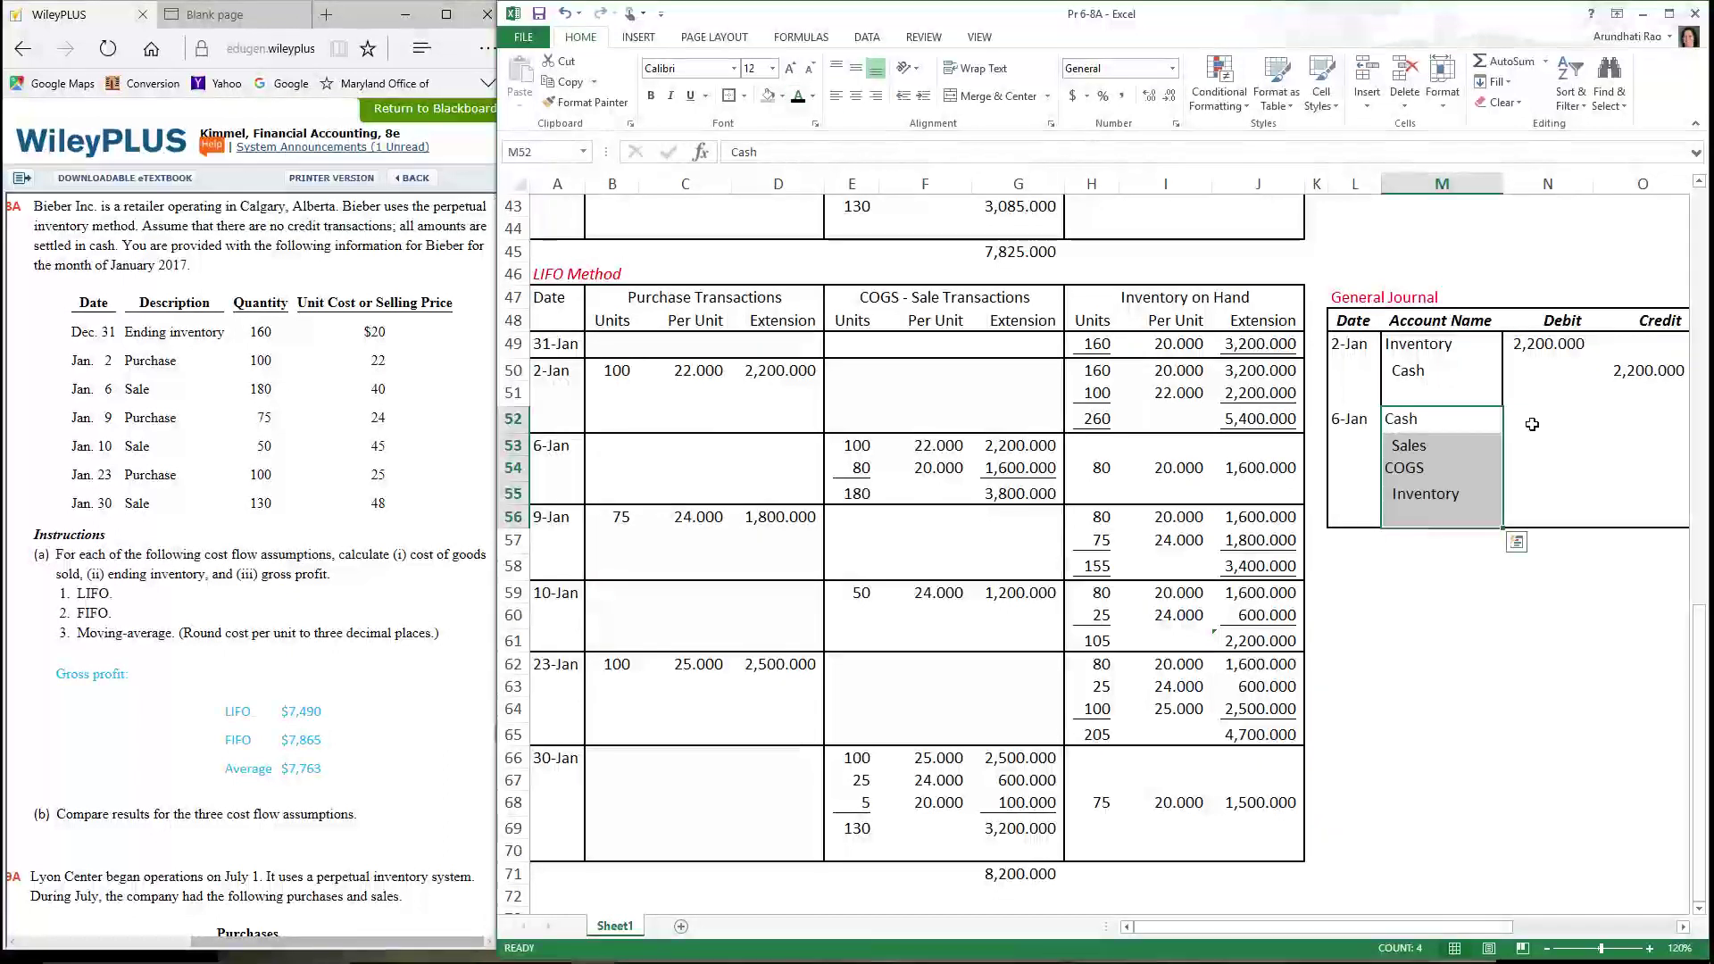
drag(1532, 424, 1643, 446)
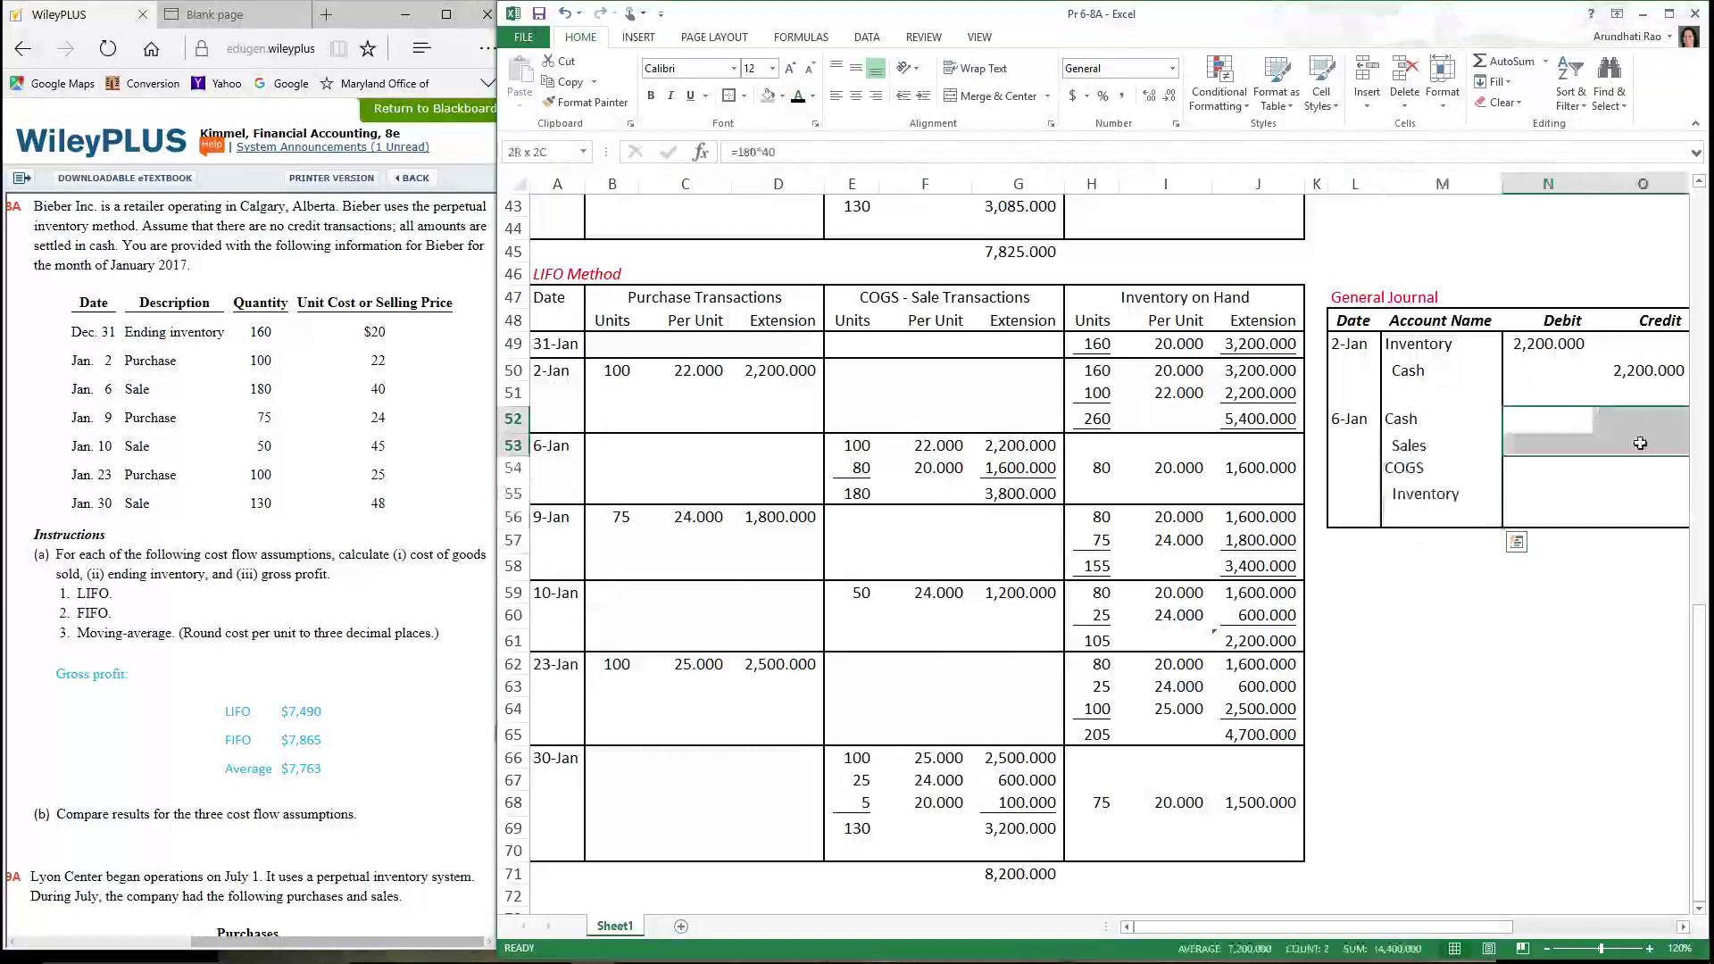
click(800, 100)
click(1420, 592)
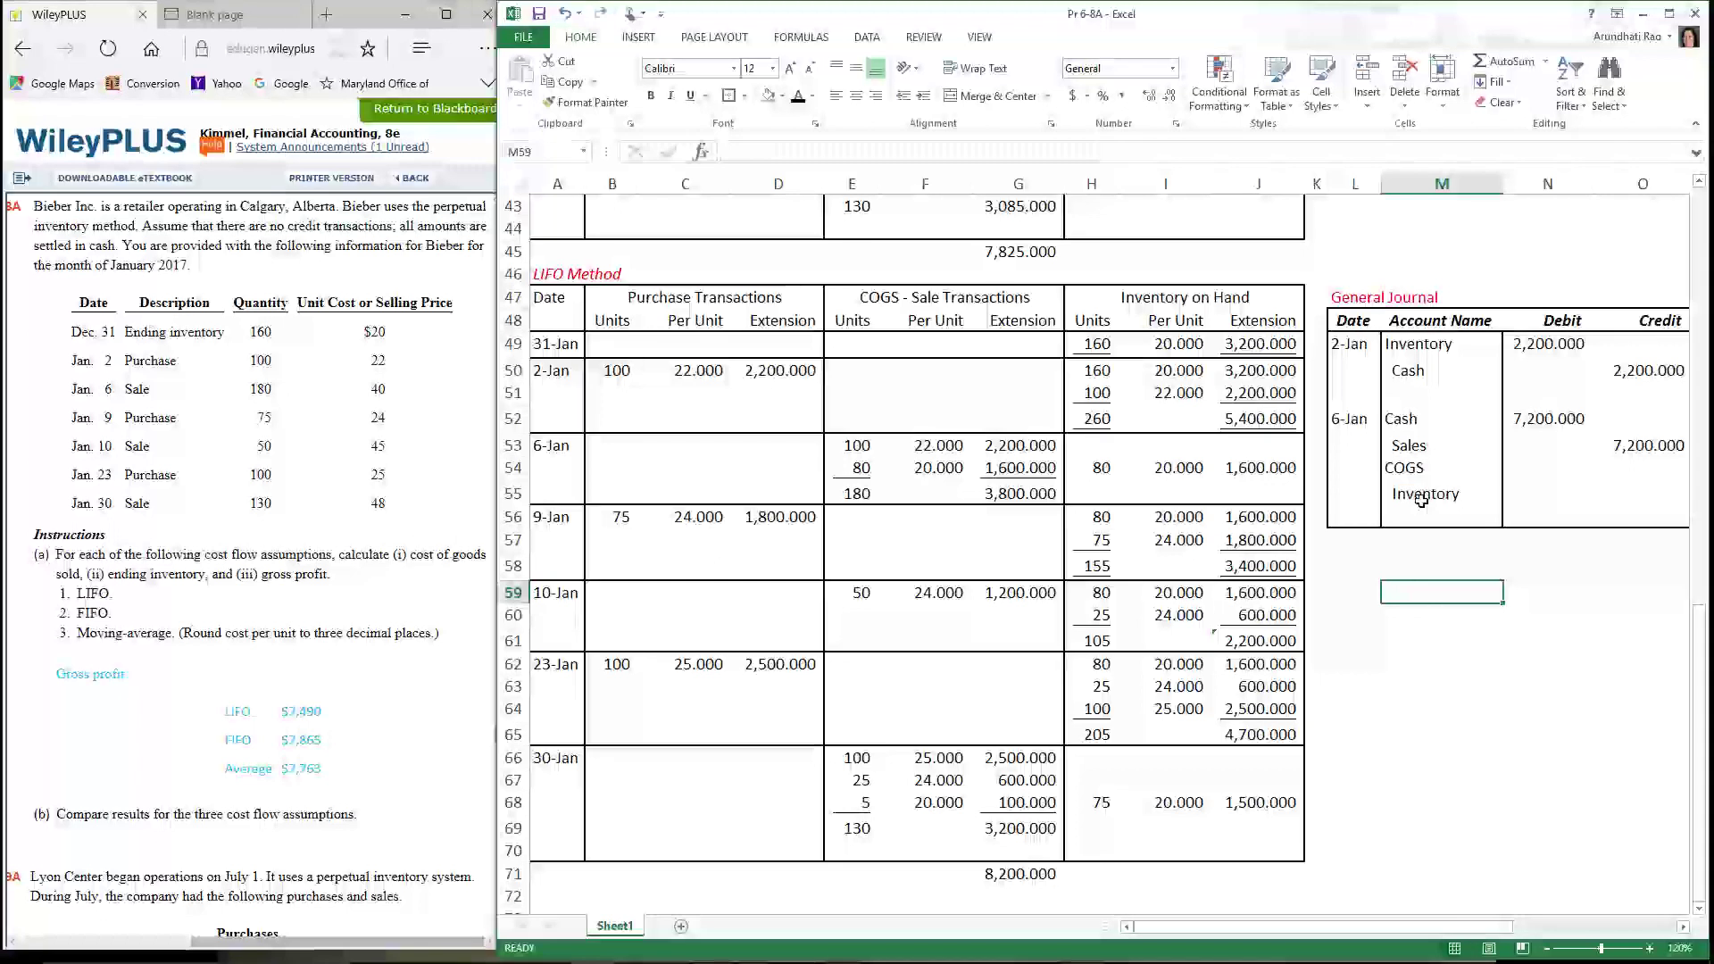
drag(1529, 468, 1636, 502)
click(800, 100)
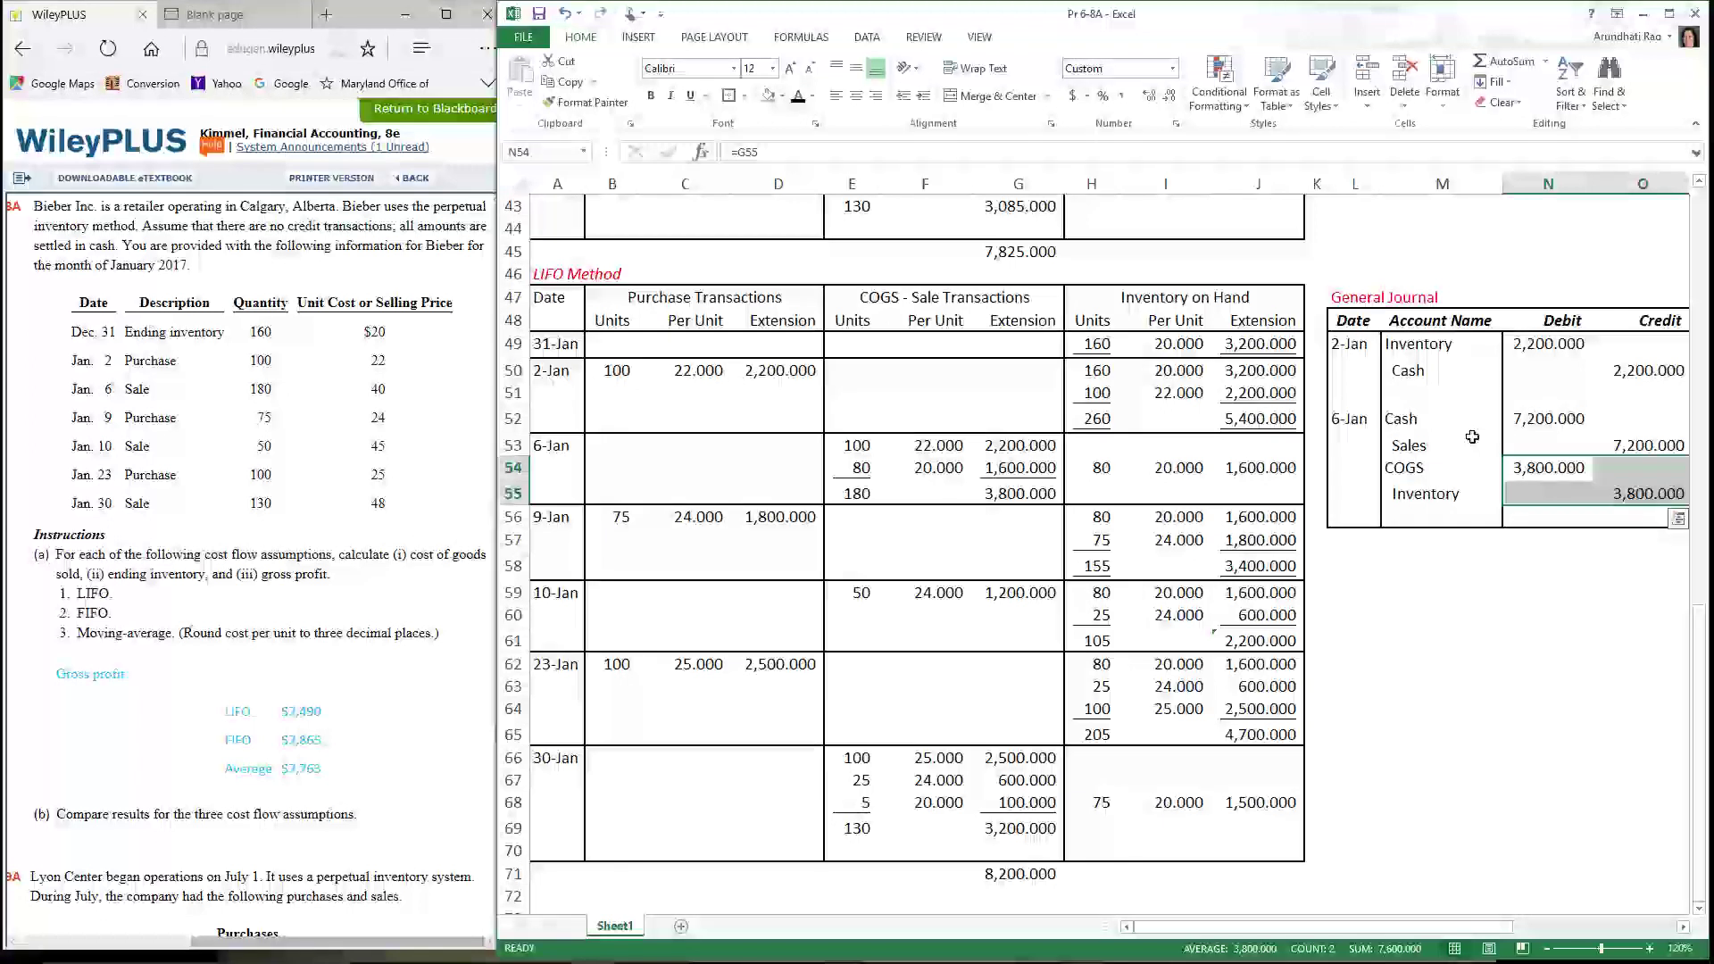
Fill the 6-Jan COGS and Inventory journal amounts in N54:O55 and the matching COGS total in G55 with light green
click(782, 95)
click(858, 161)
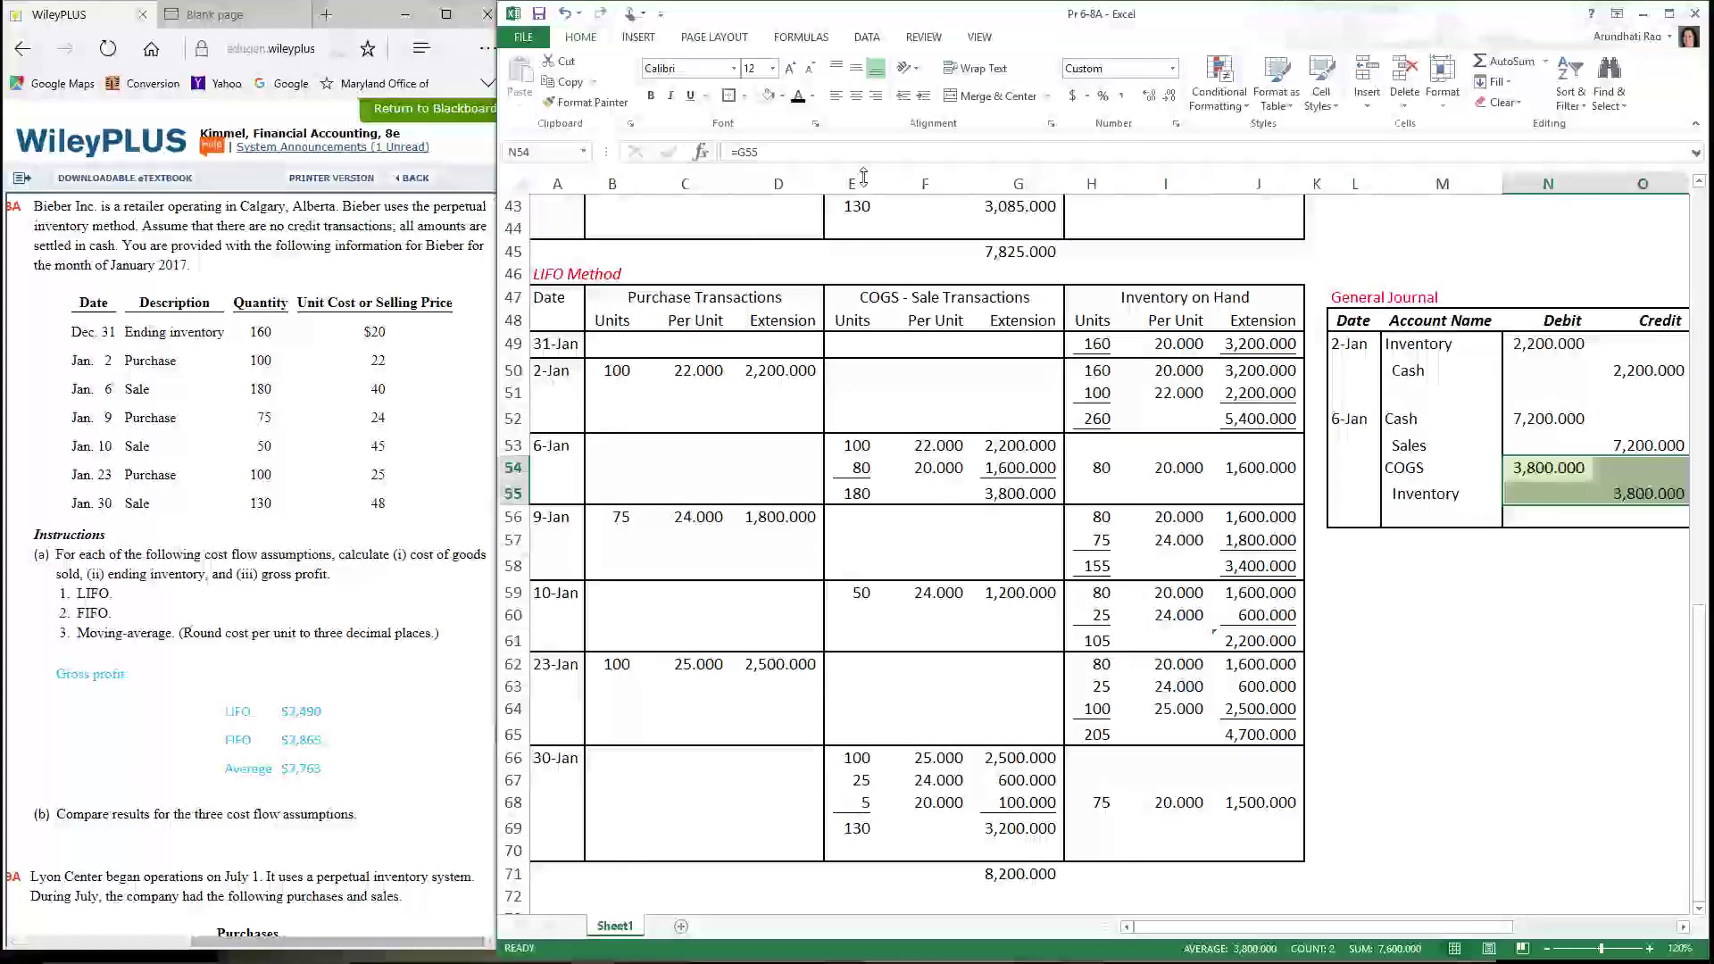
click(1024, 496)
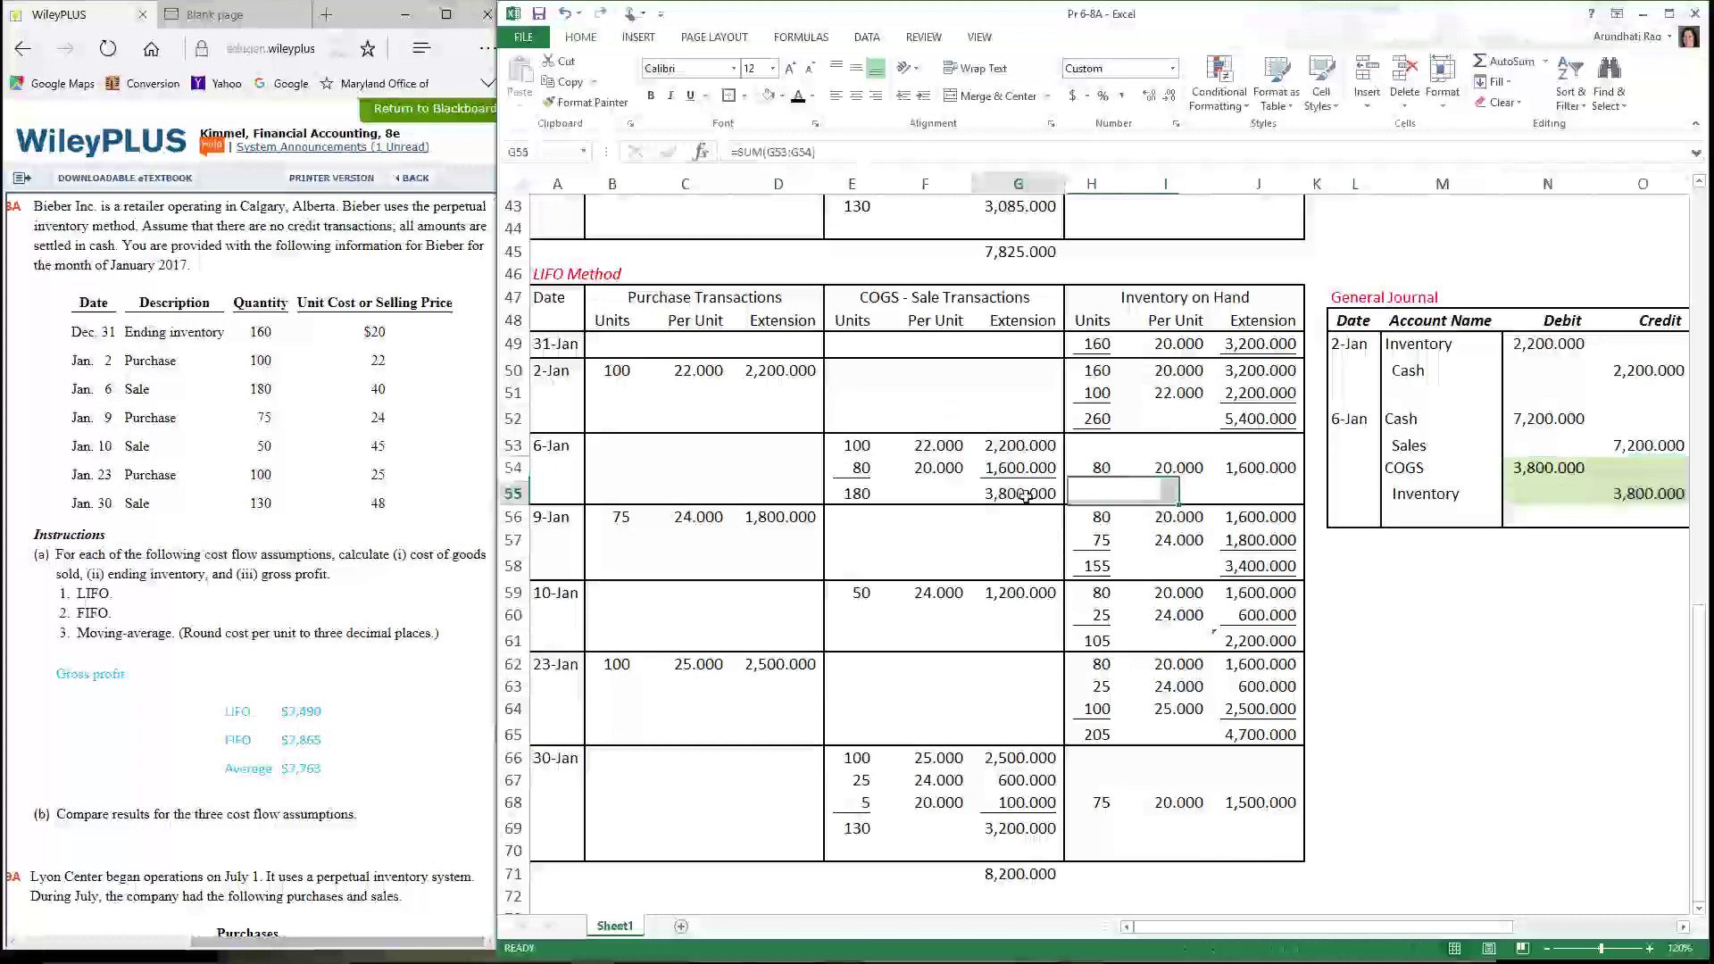
click(768, 96)
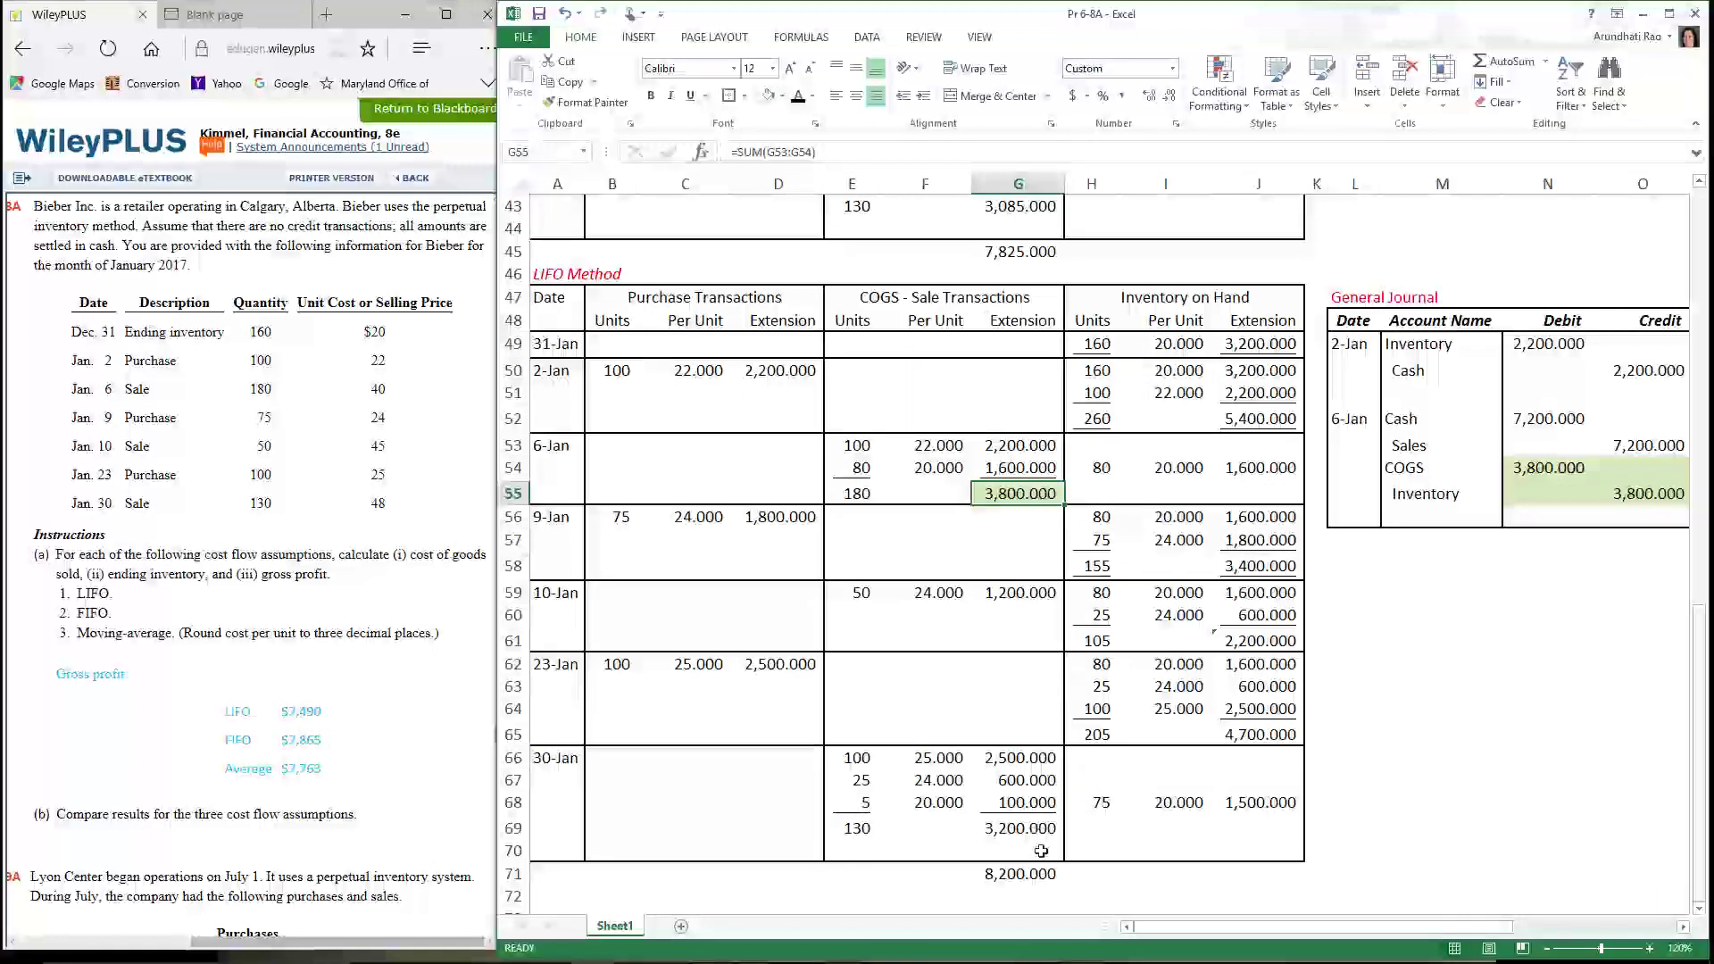
click(1619, 669)
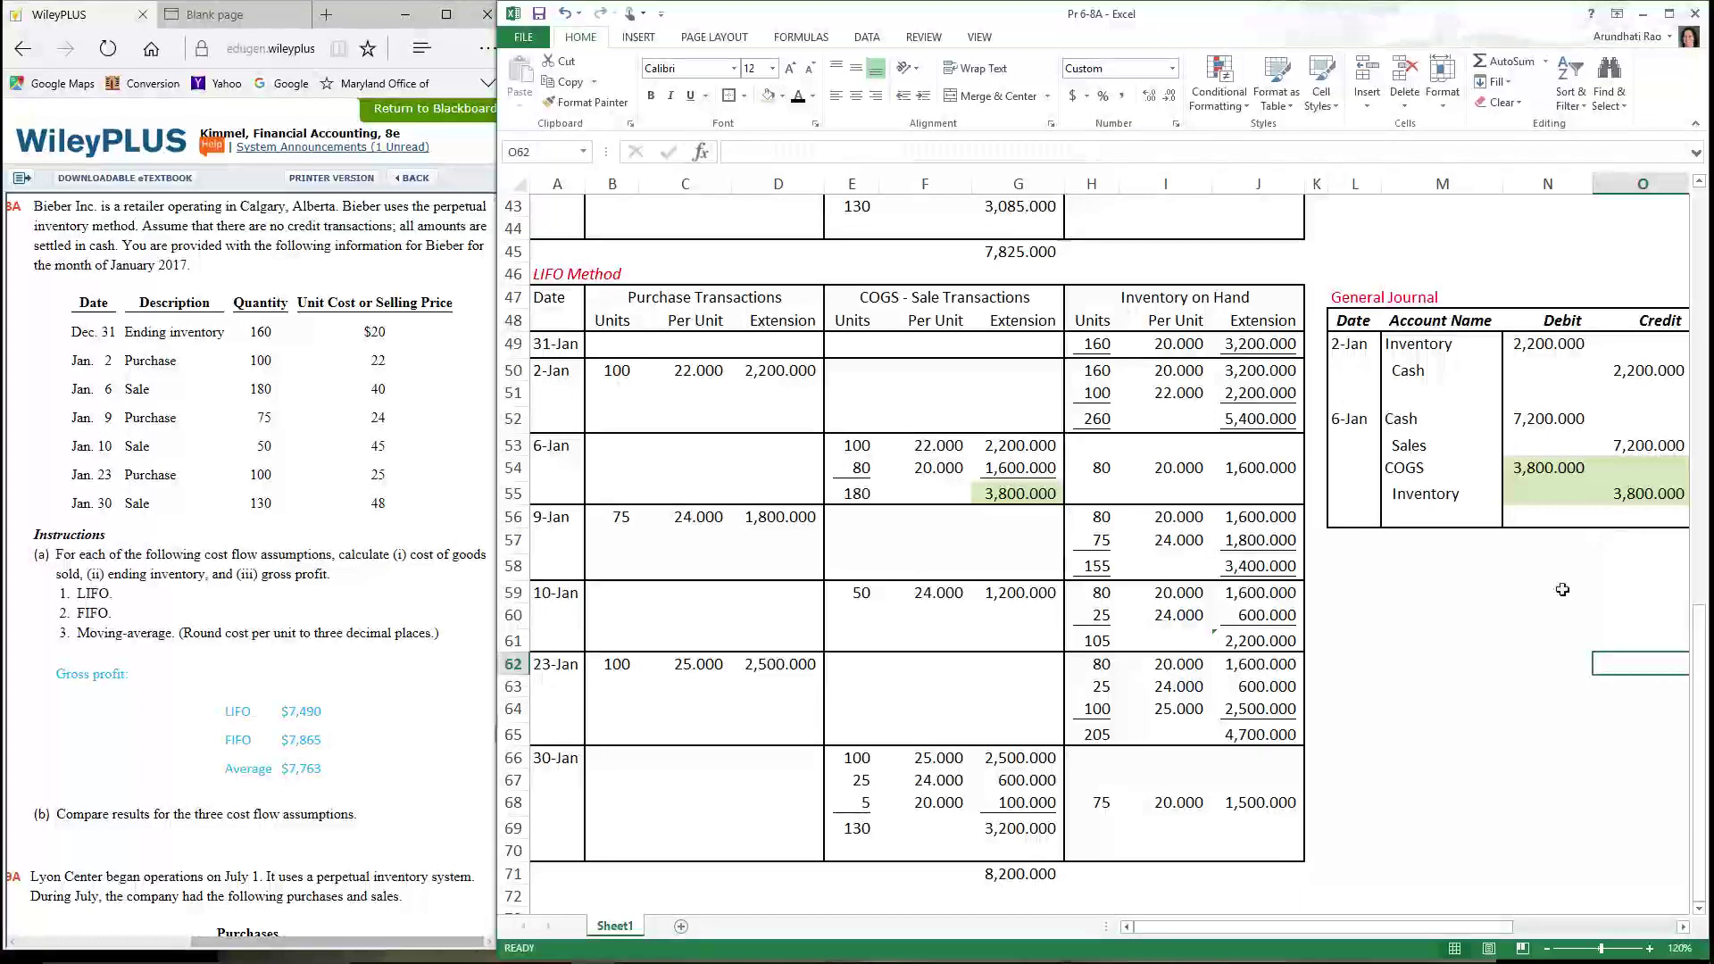
Examine the cost flow assumption summary table in Q14:T18, comparing the LIFO and FIFO gross profits with the textbook's check figures
click(1682, 927)
click(1681, 928)
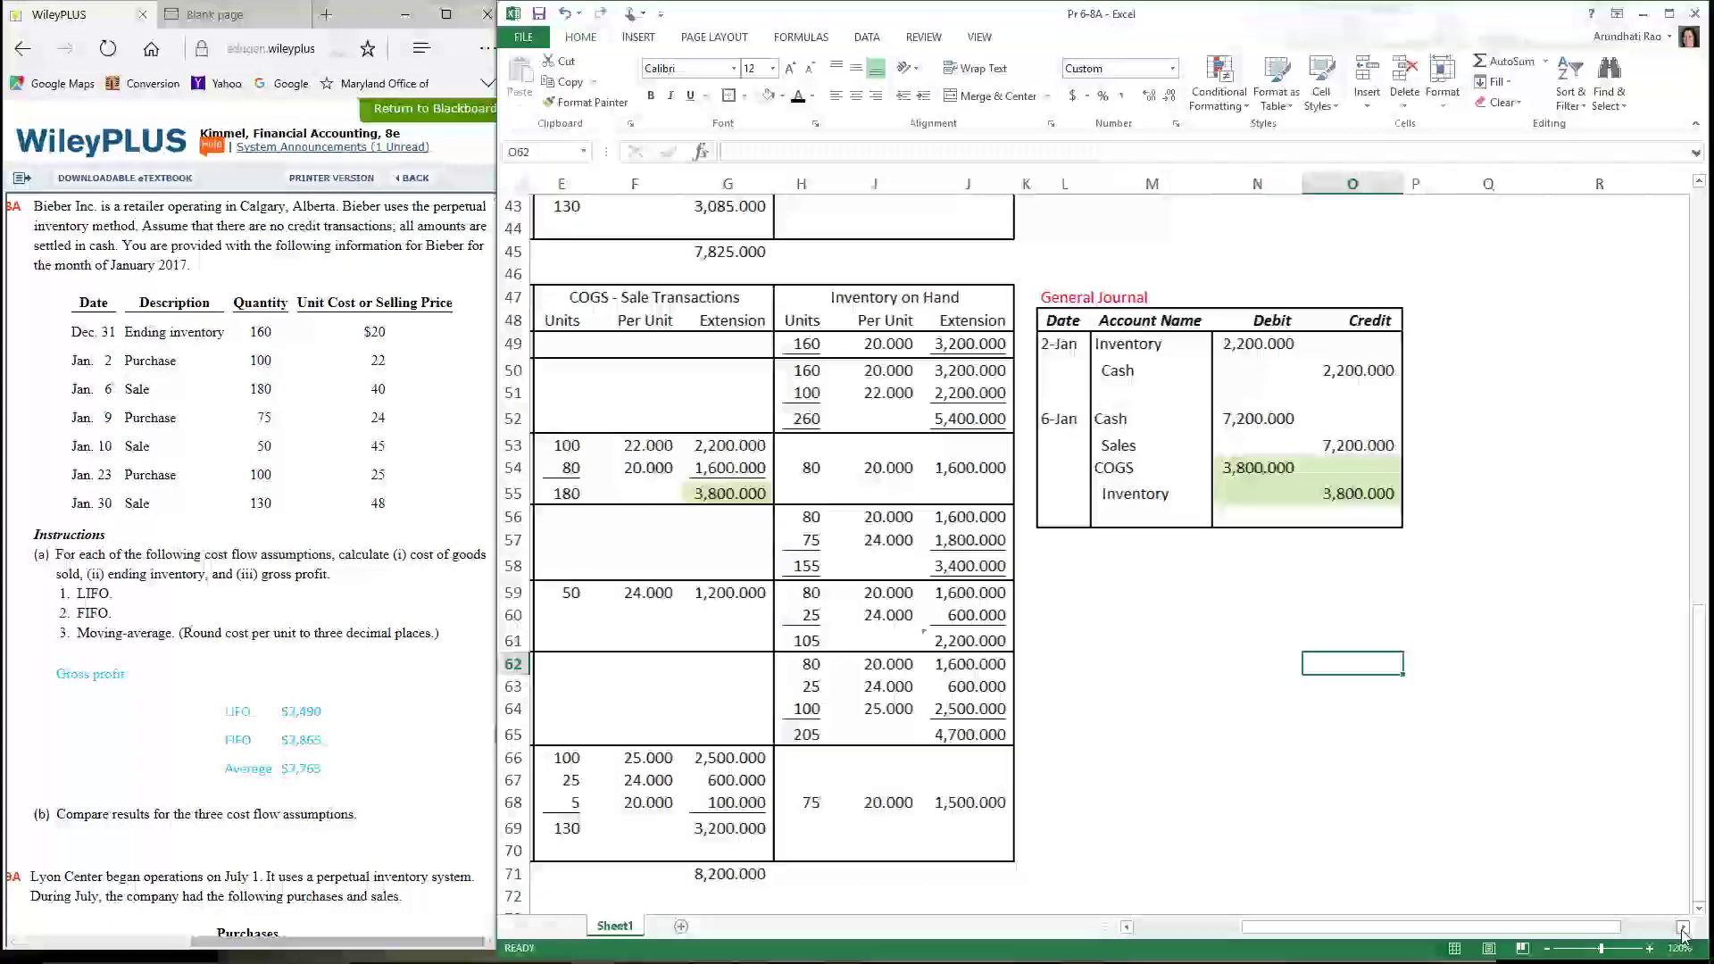
scroll(1476, 798, up, 12)
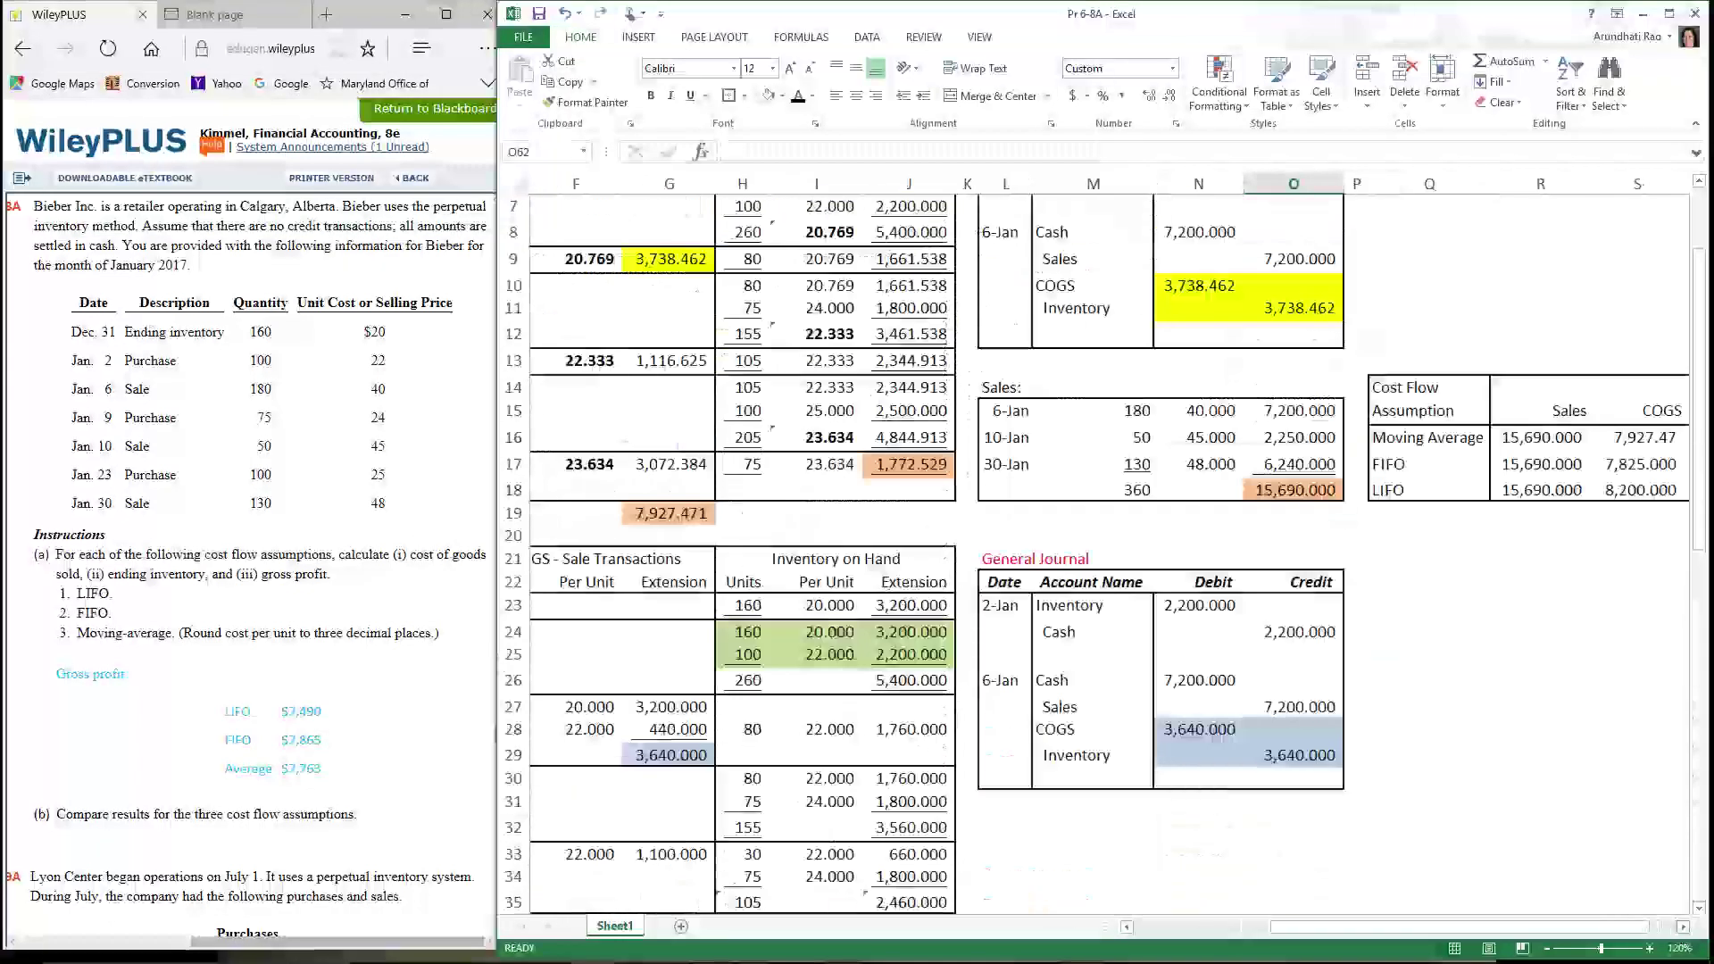
click(1681, 928)
click(1681, 927)
click(1682, 928)
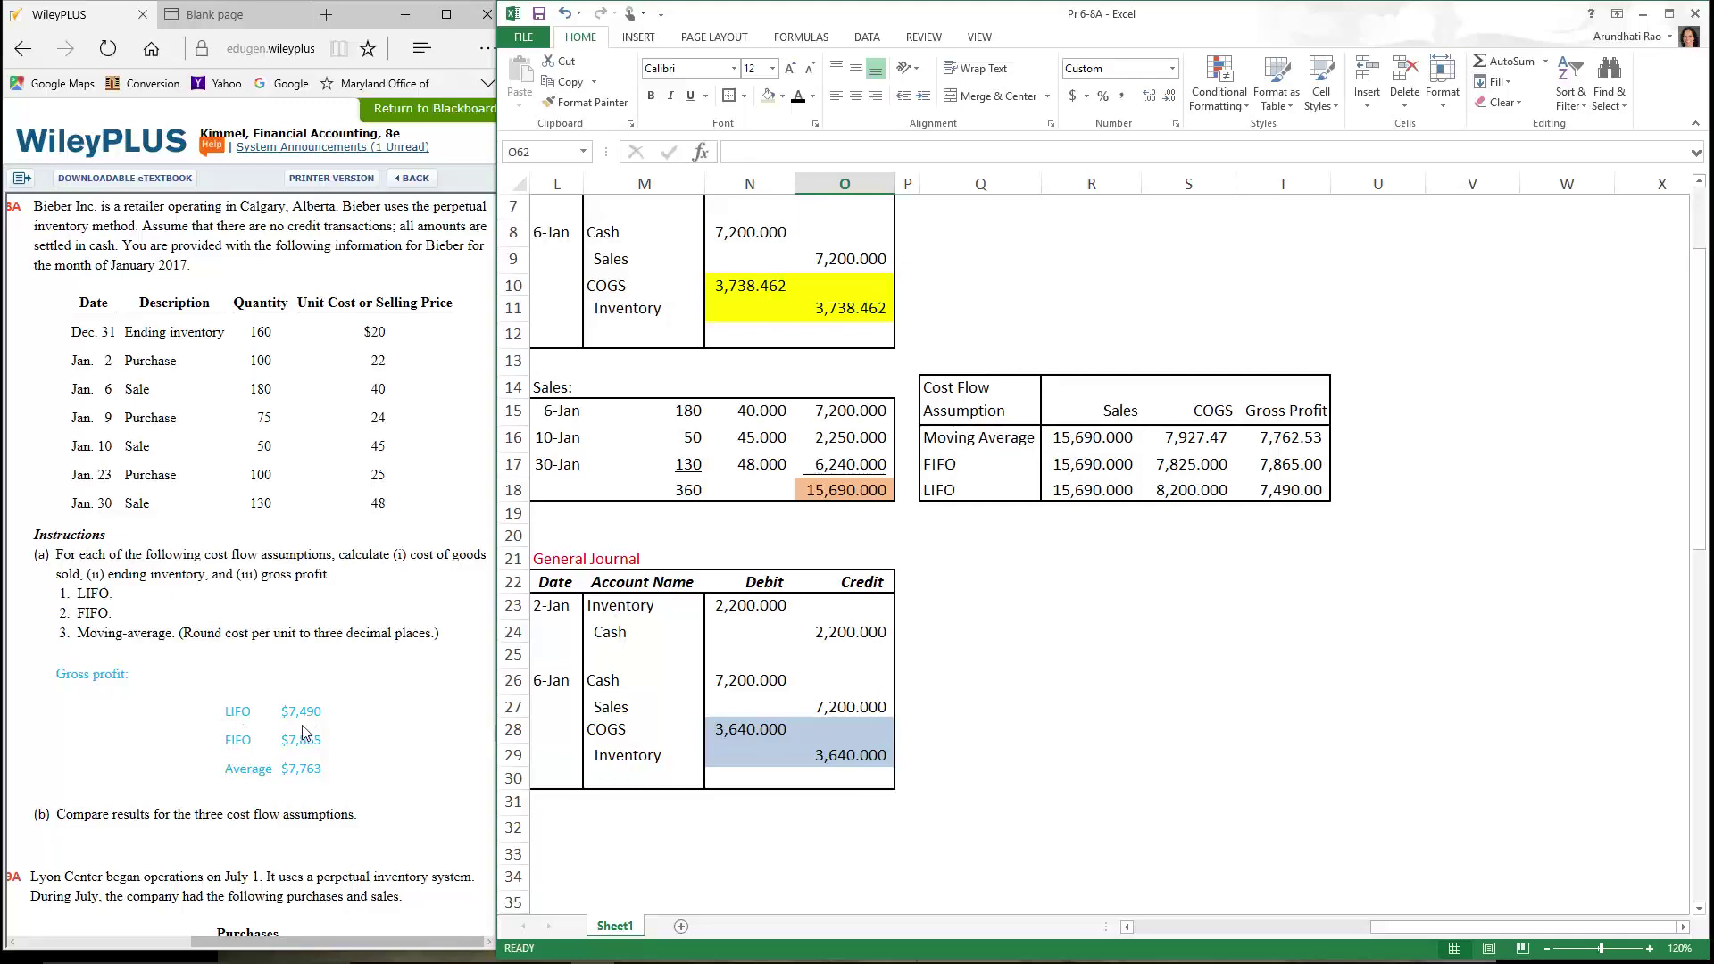
click(989, 494)
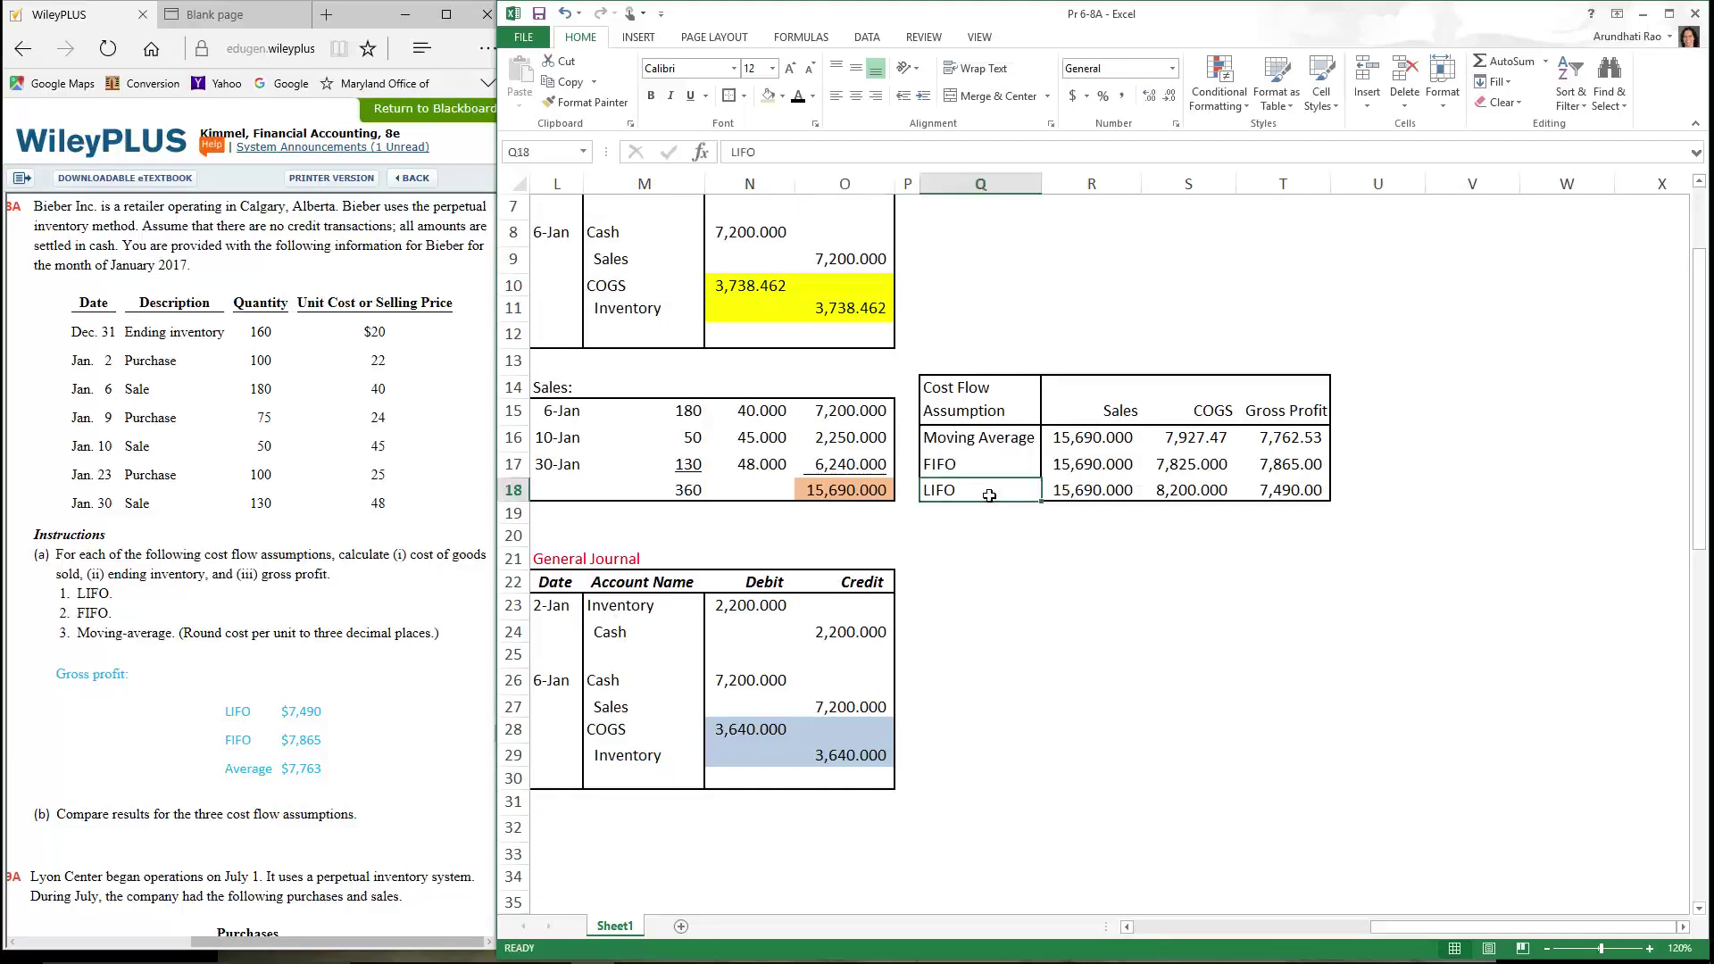
click(1303, 493)
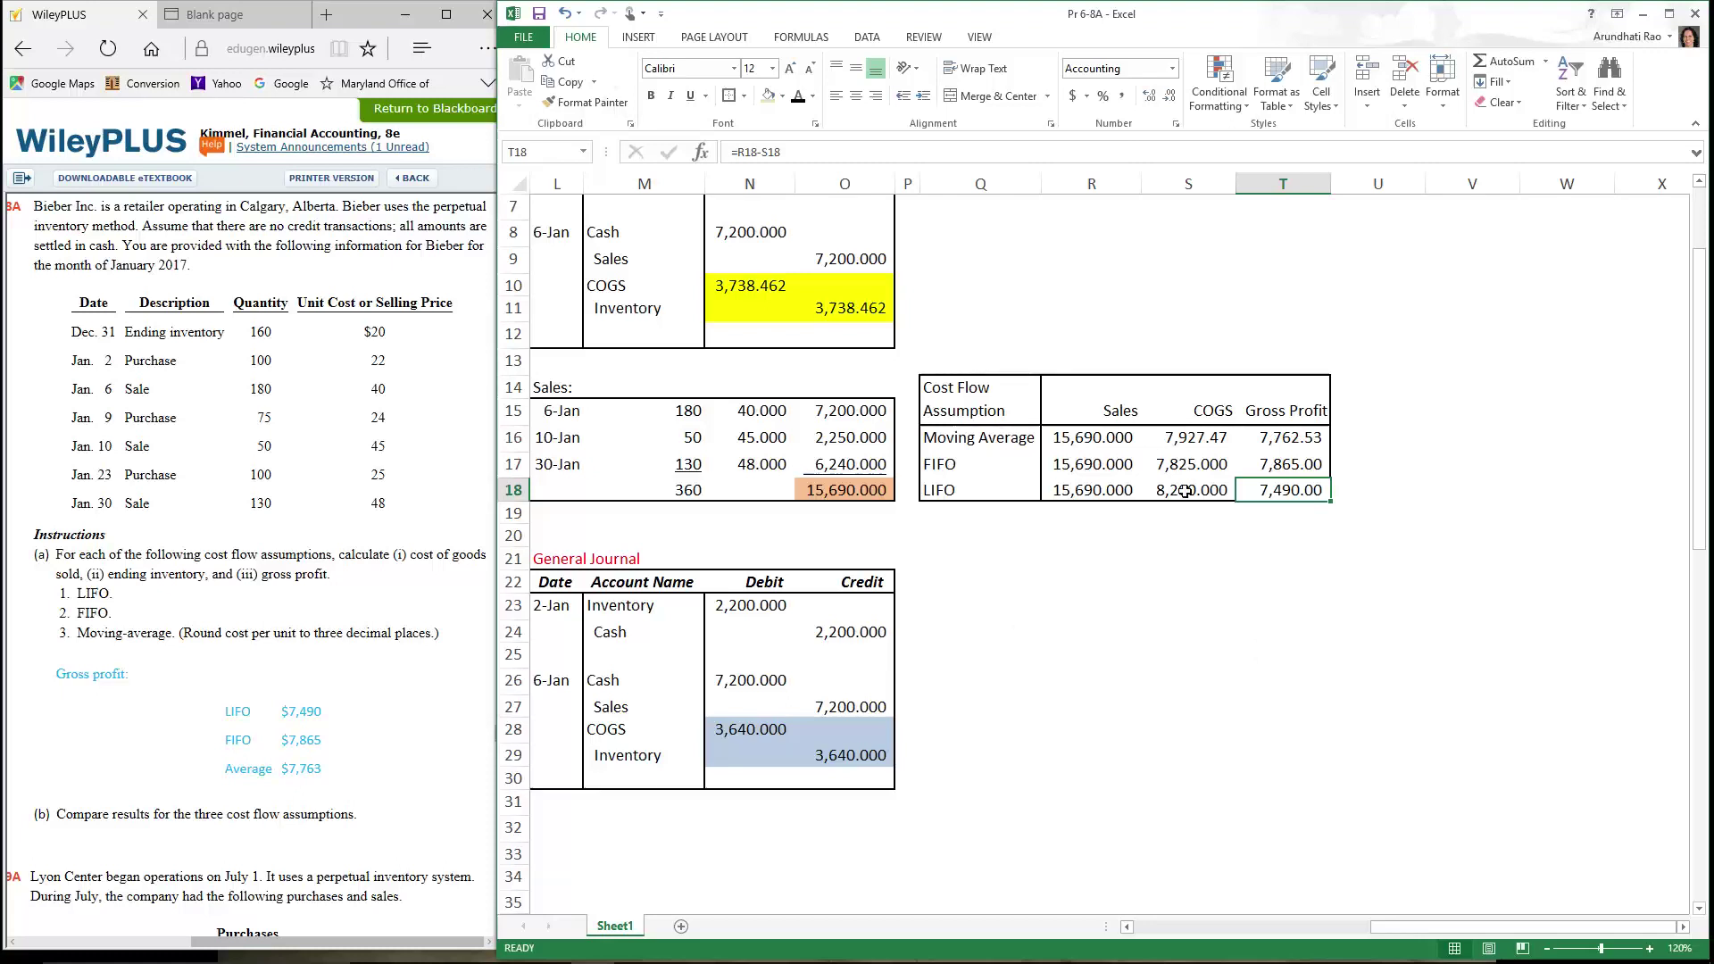
click(1290, 468)
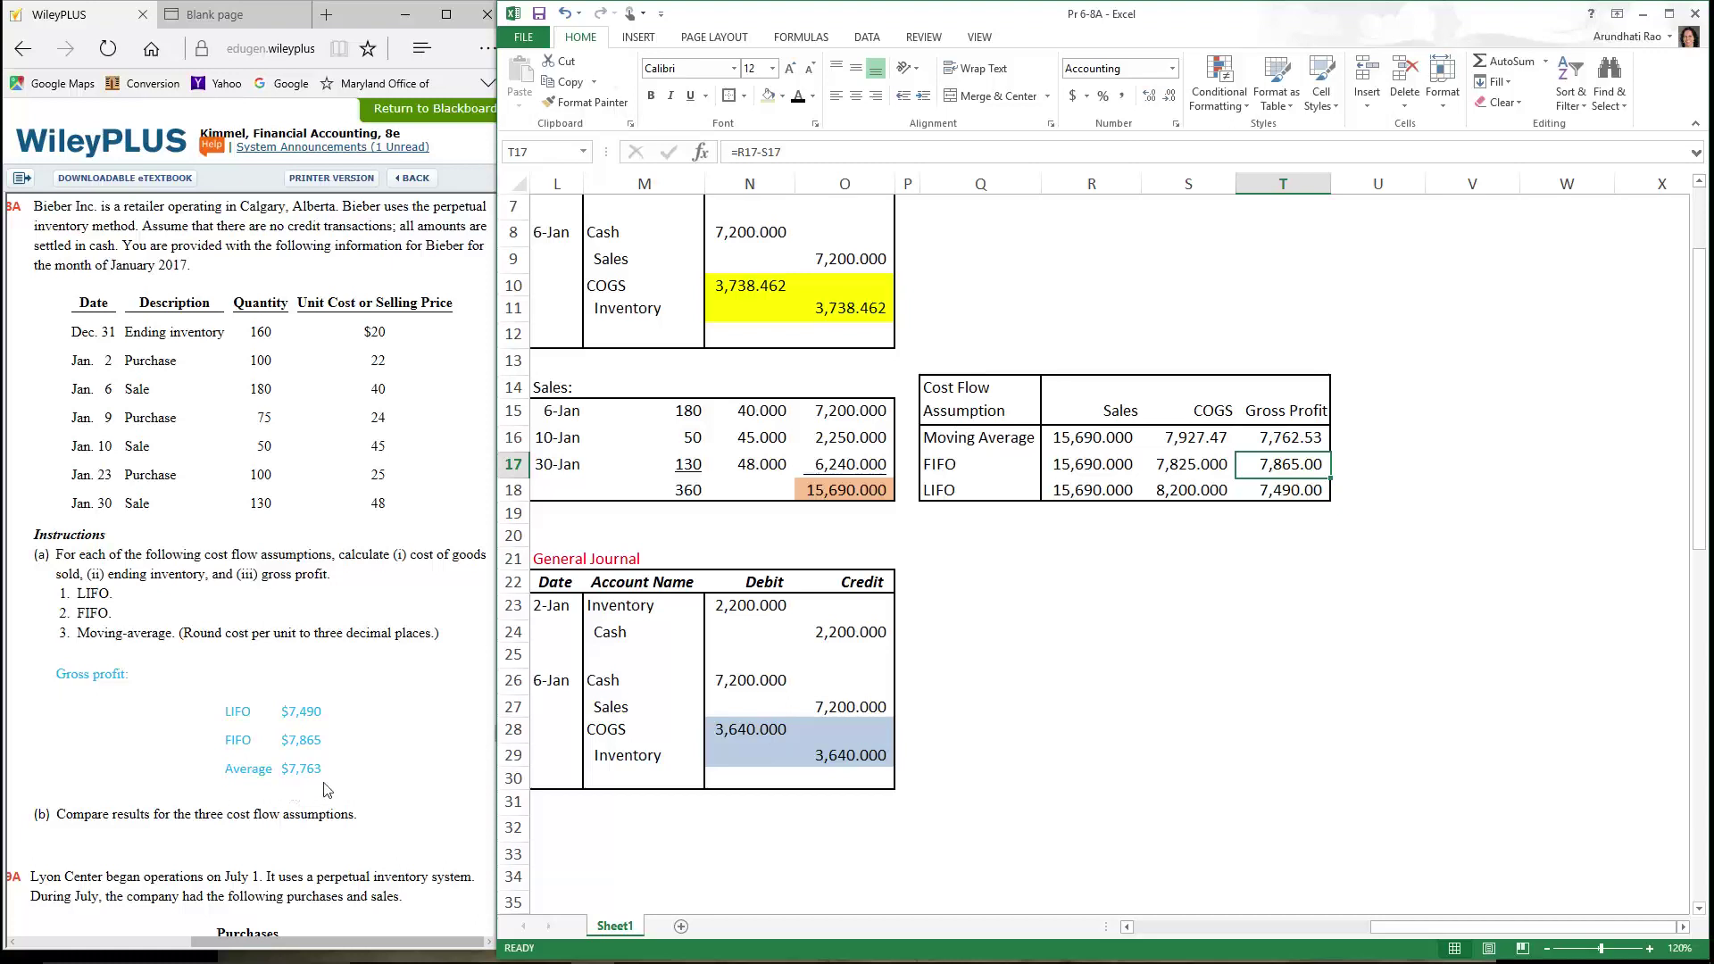
Apply the red font colour to the three COGS amounts in S16:S18 of the cost flow assumption summary table
click(1282, 438)
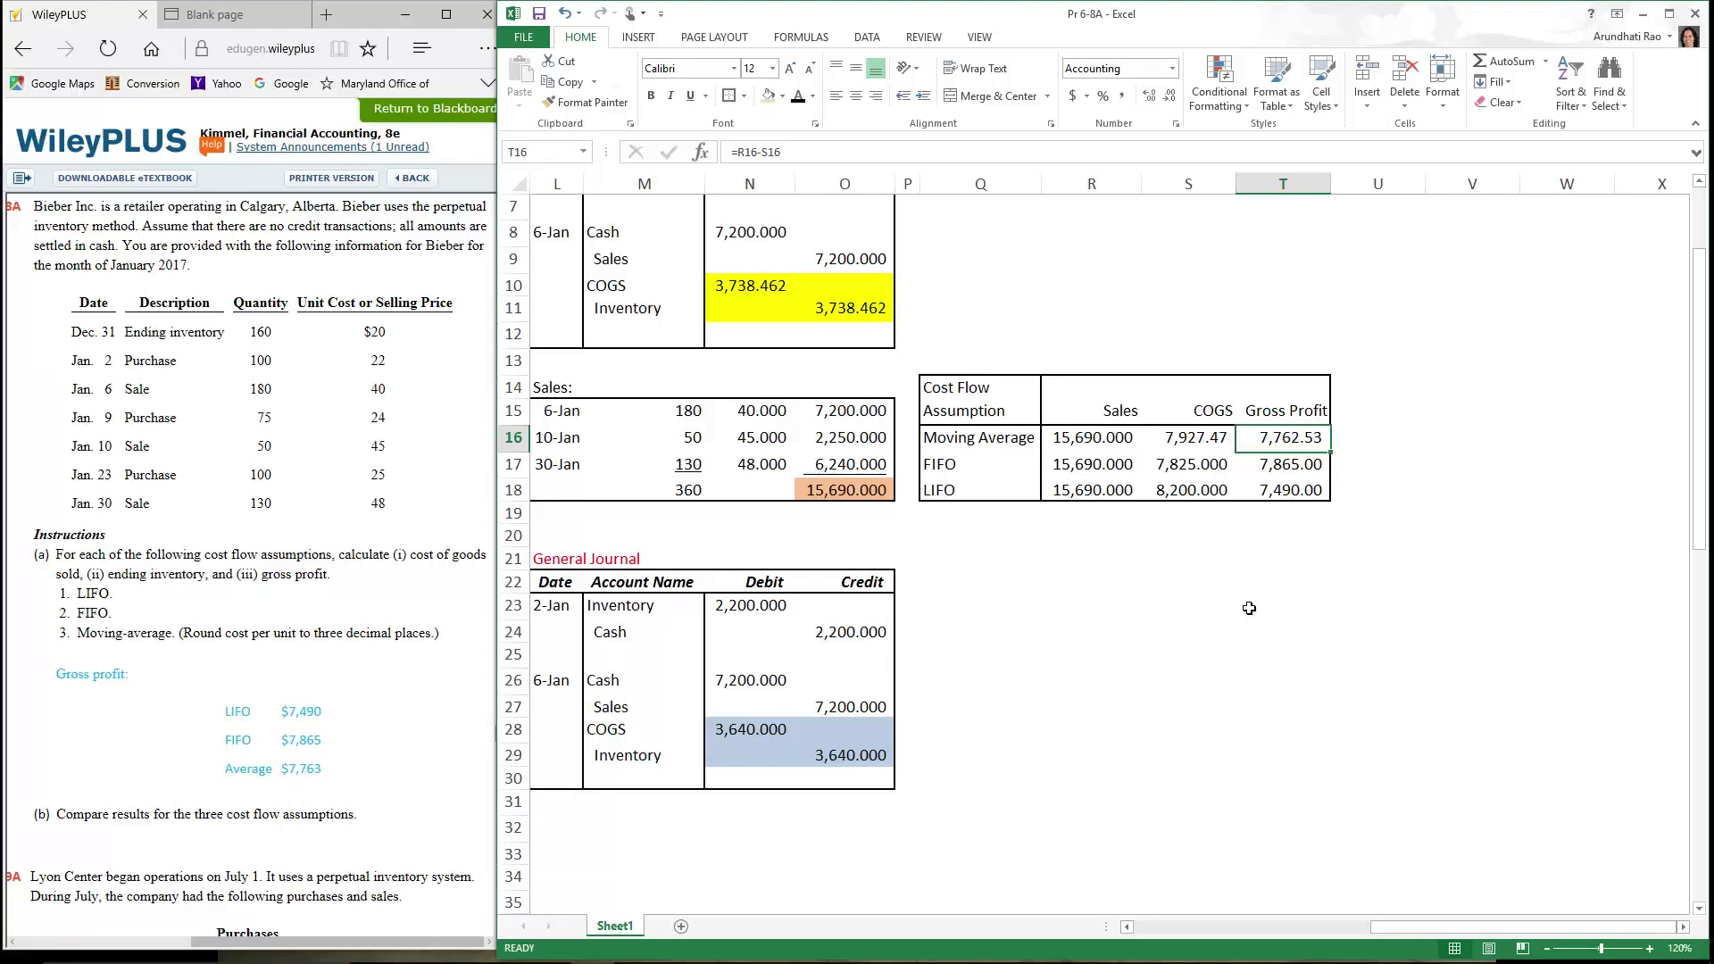
click(1248, 608)
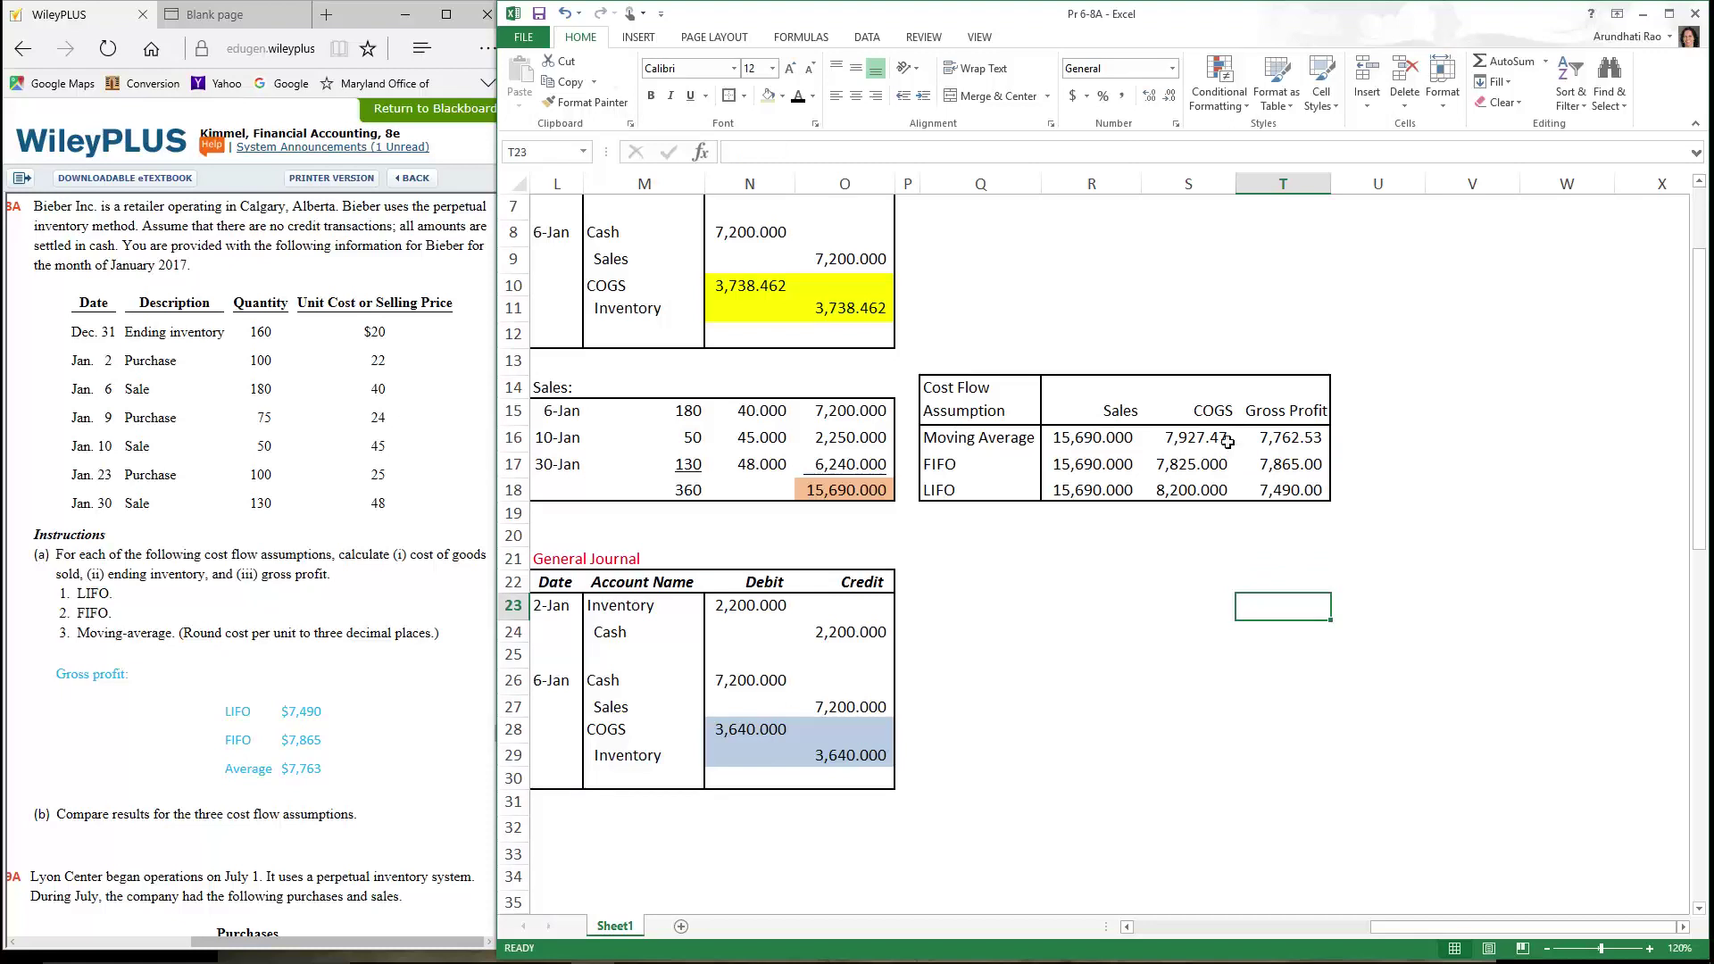
drag(1227, 440, 1216, 485)
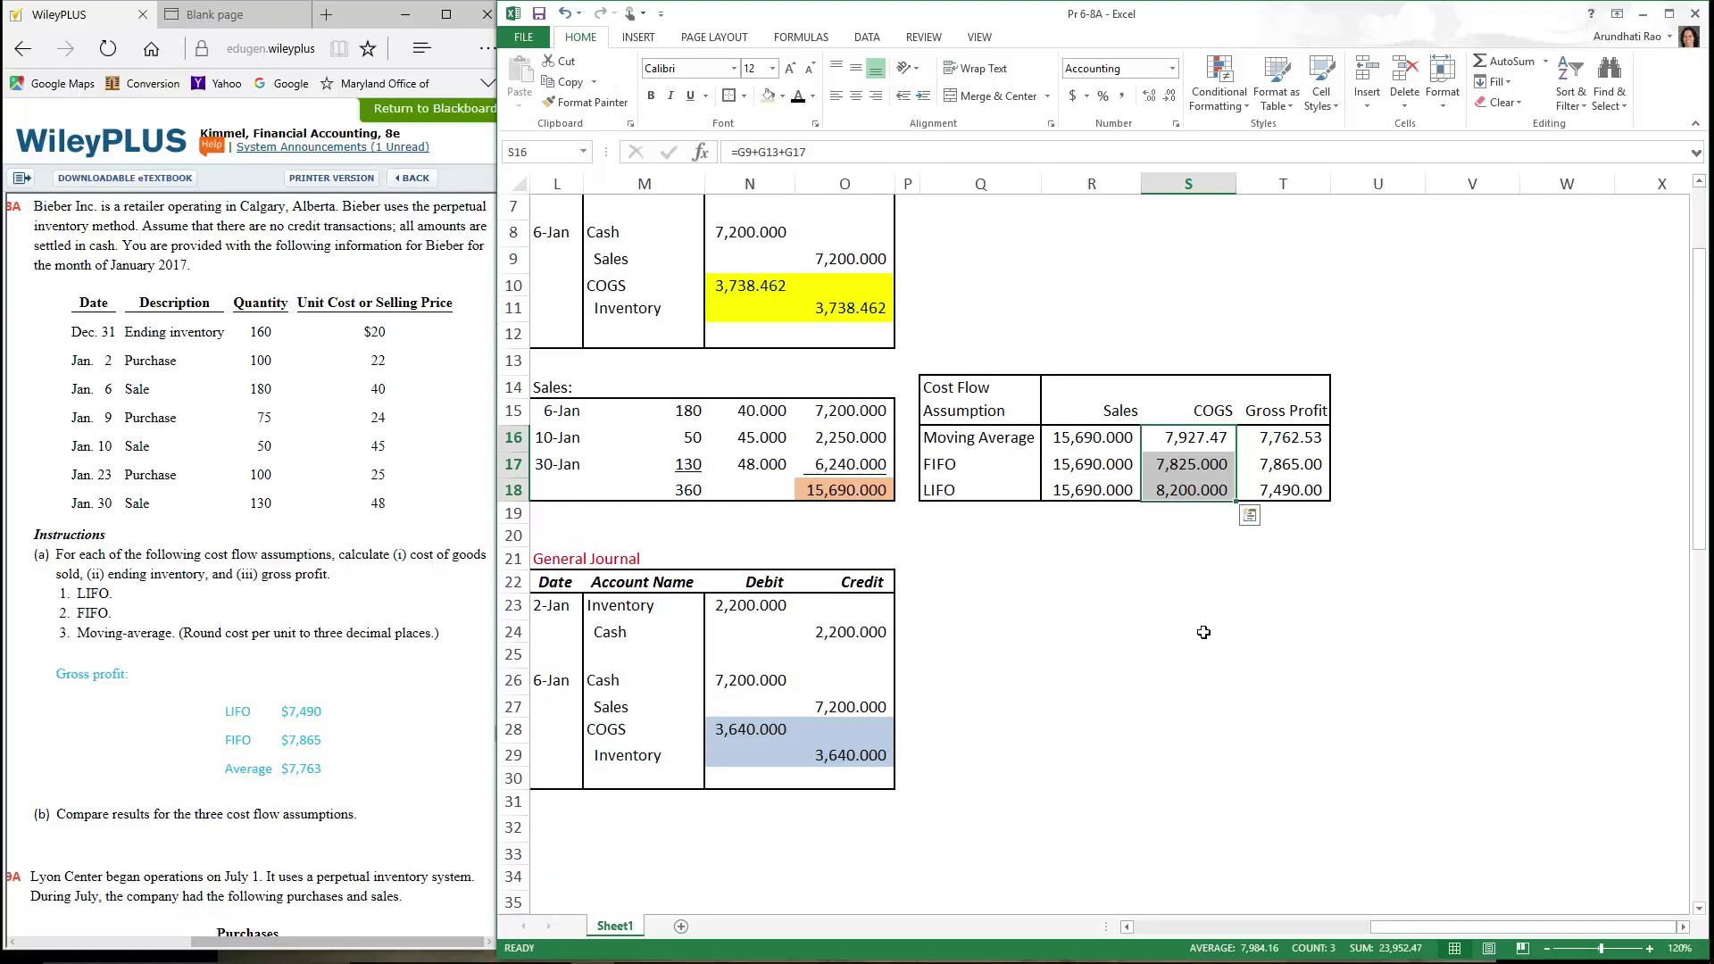
click(813, 95)
click(812, 257)
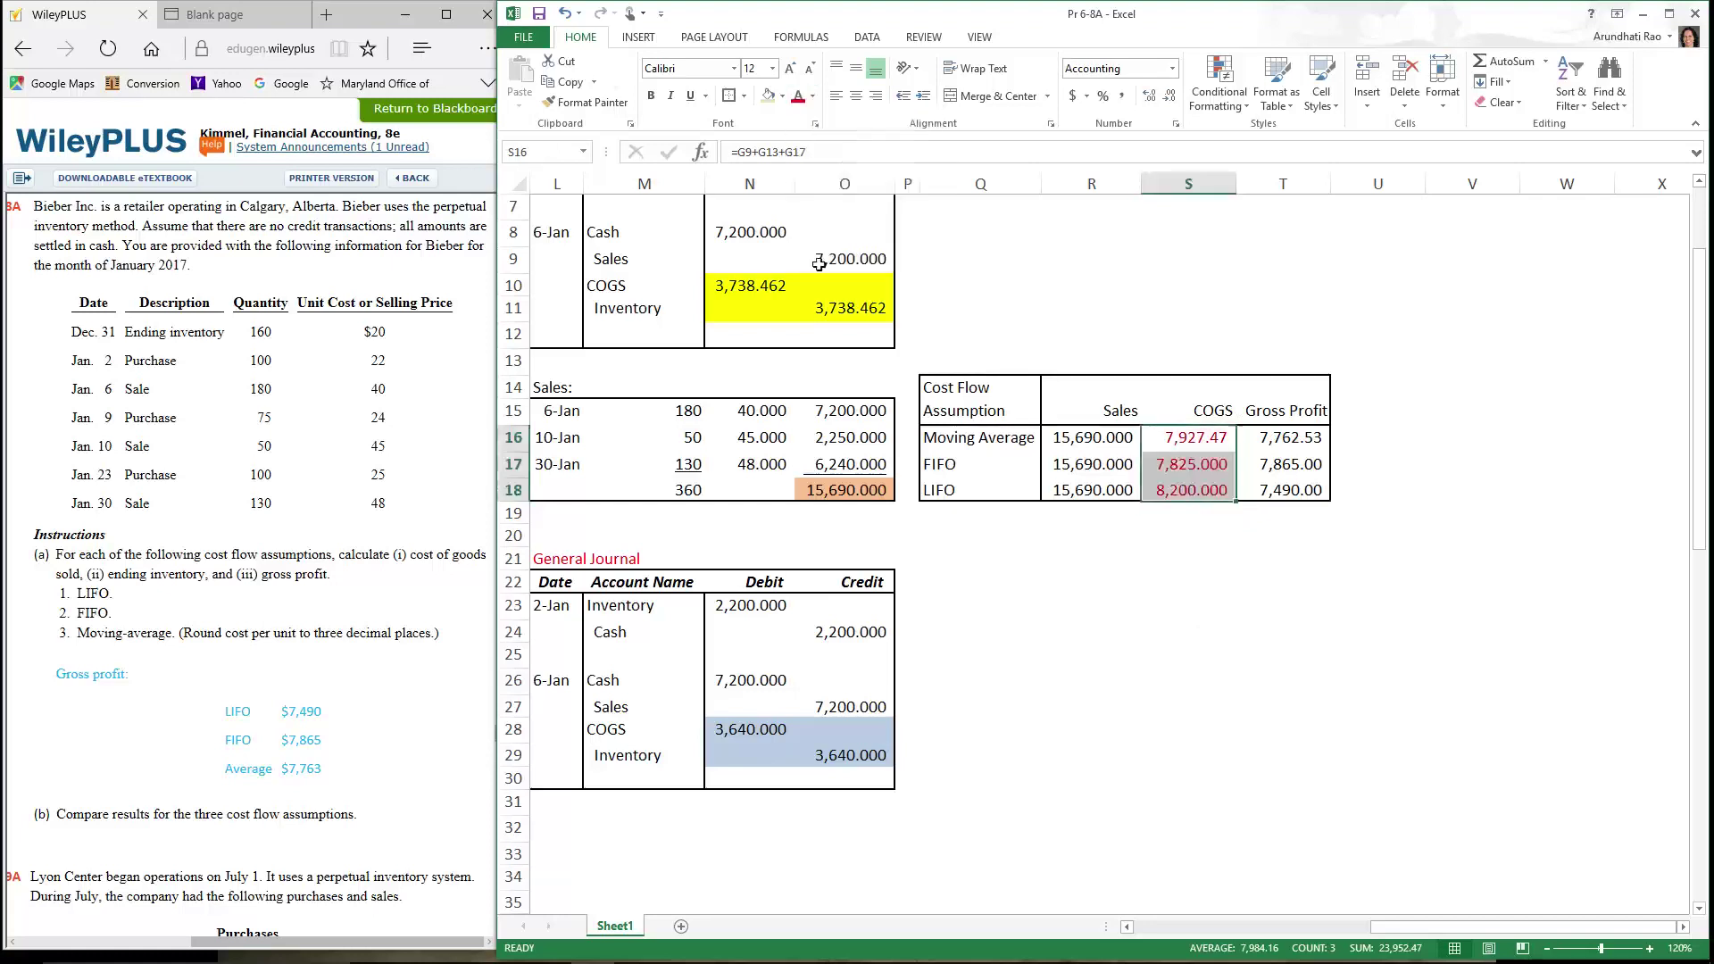
click(1076, 513)
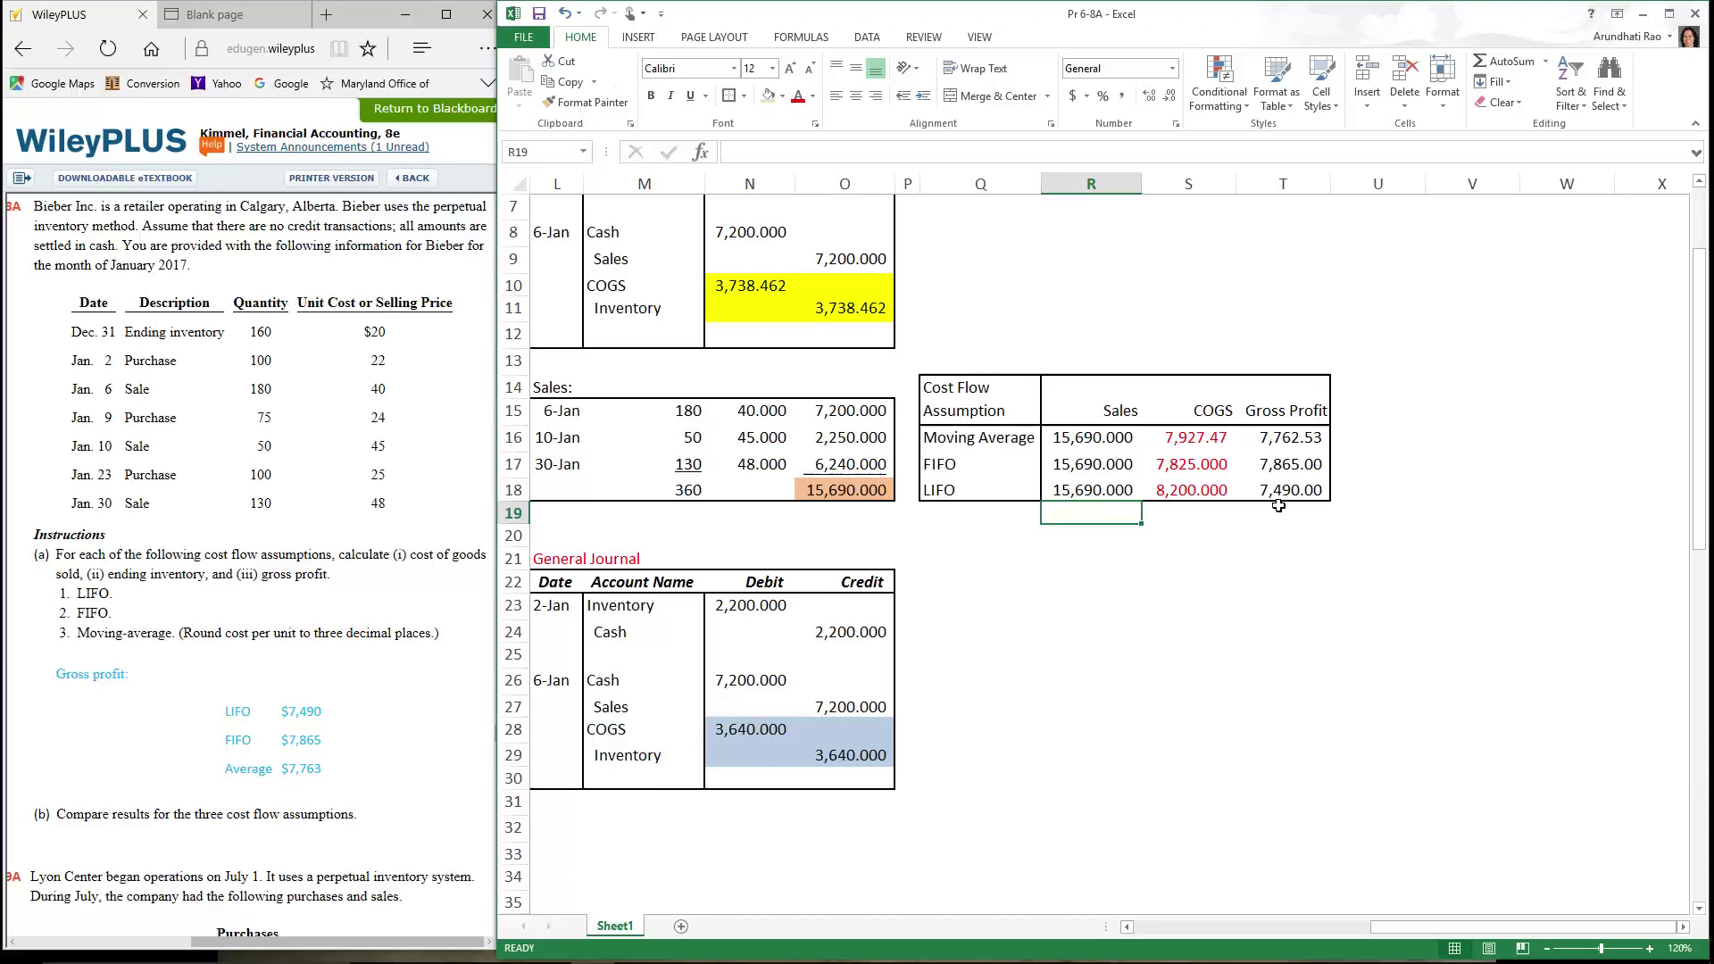
click(1191, 605)
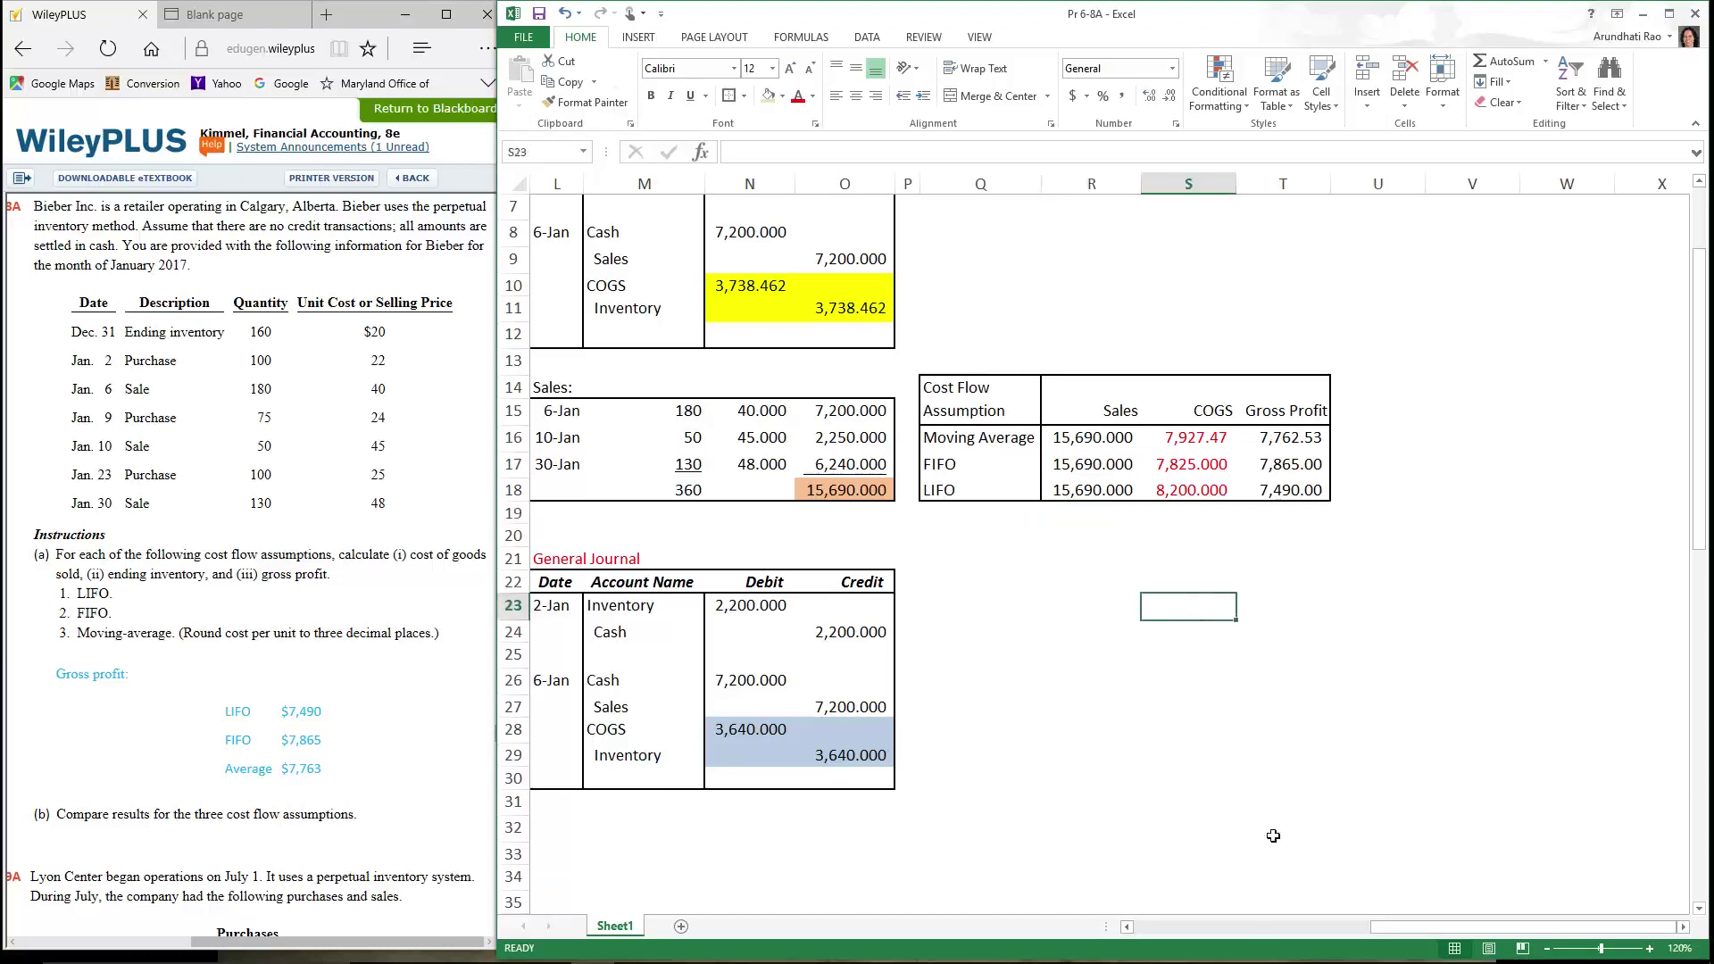
Review the Moving Average and FIFO perpetual tables, including the units and unit cost of the 2-Jan Moving Average purchase in B6:C6
drag(1390, 928, 1025, 946)
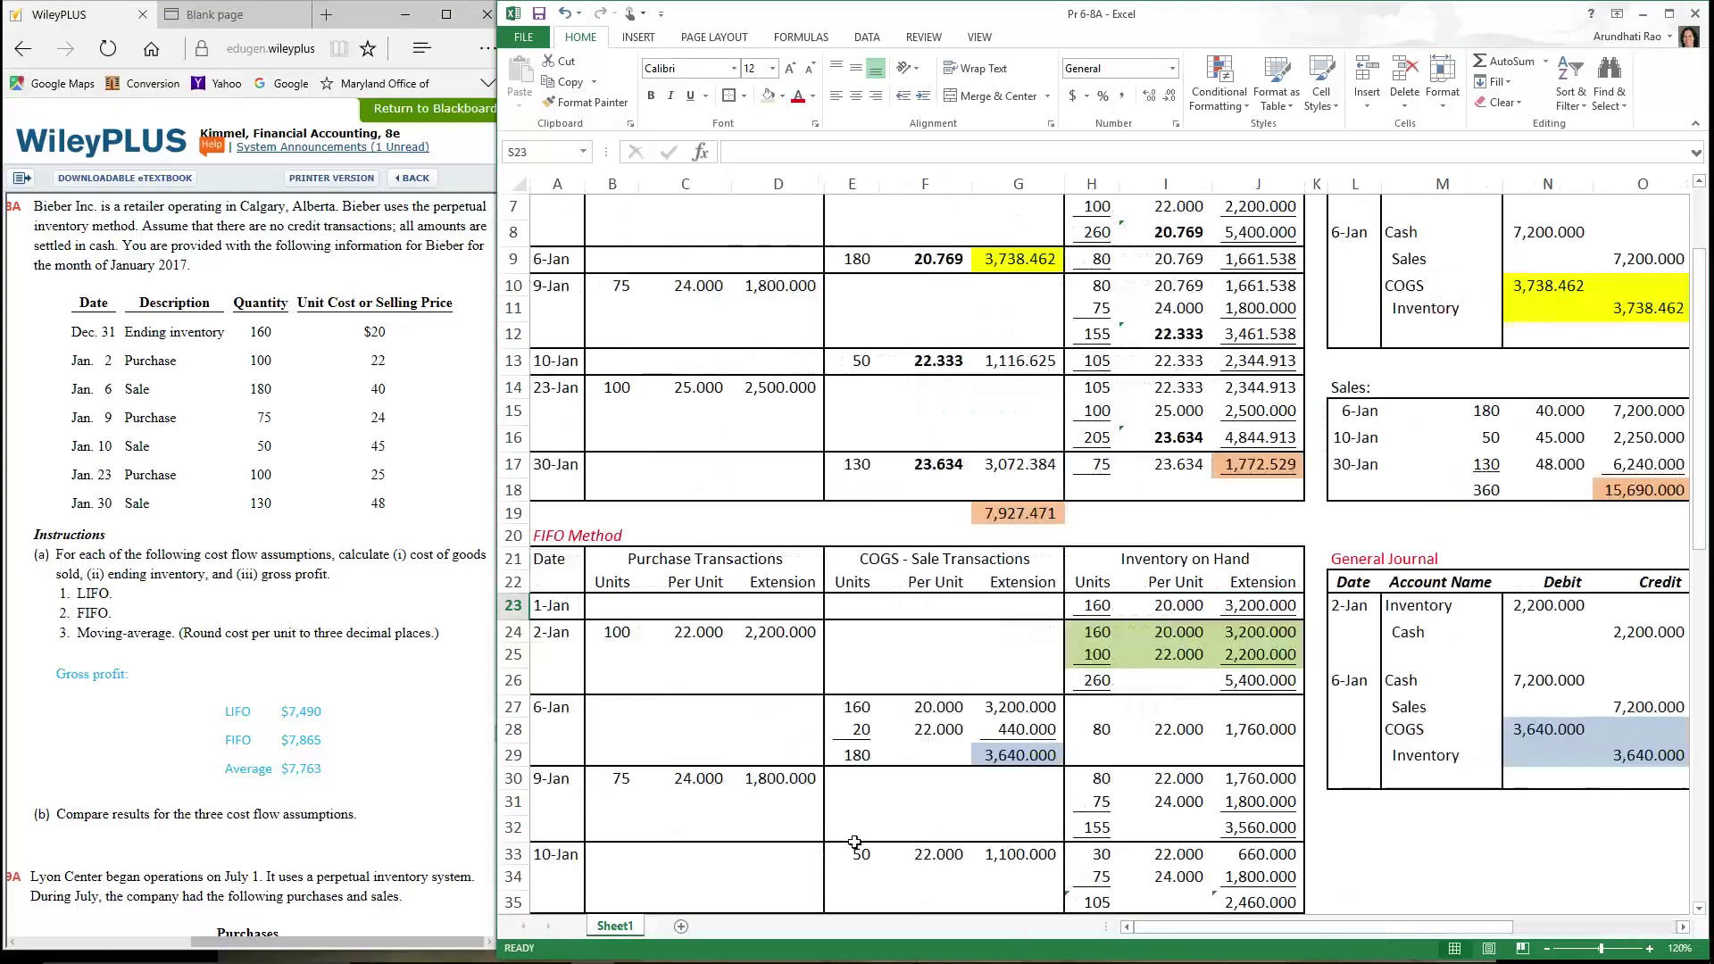
scroll(87, 536, up, 2)
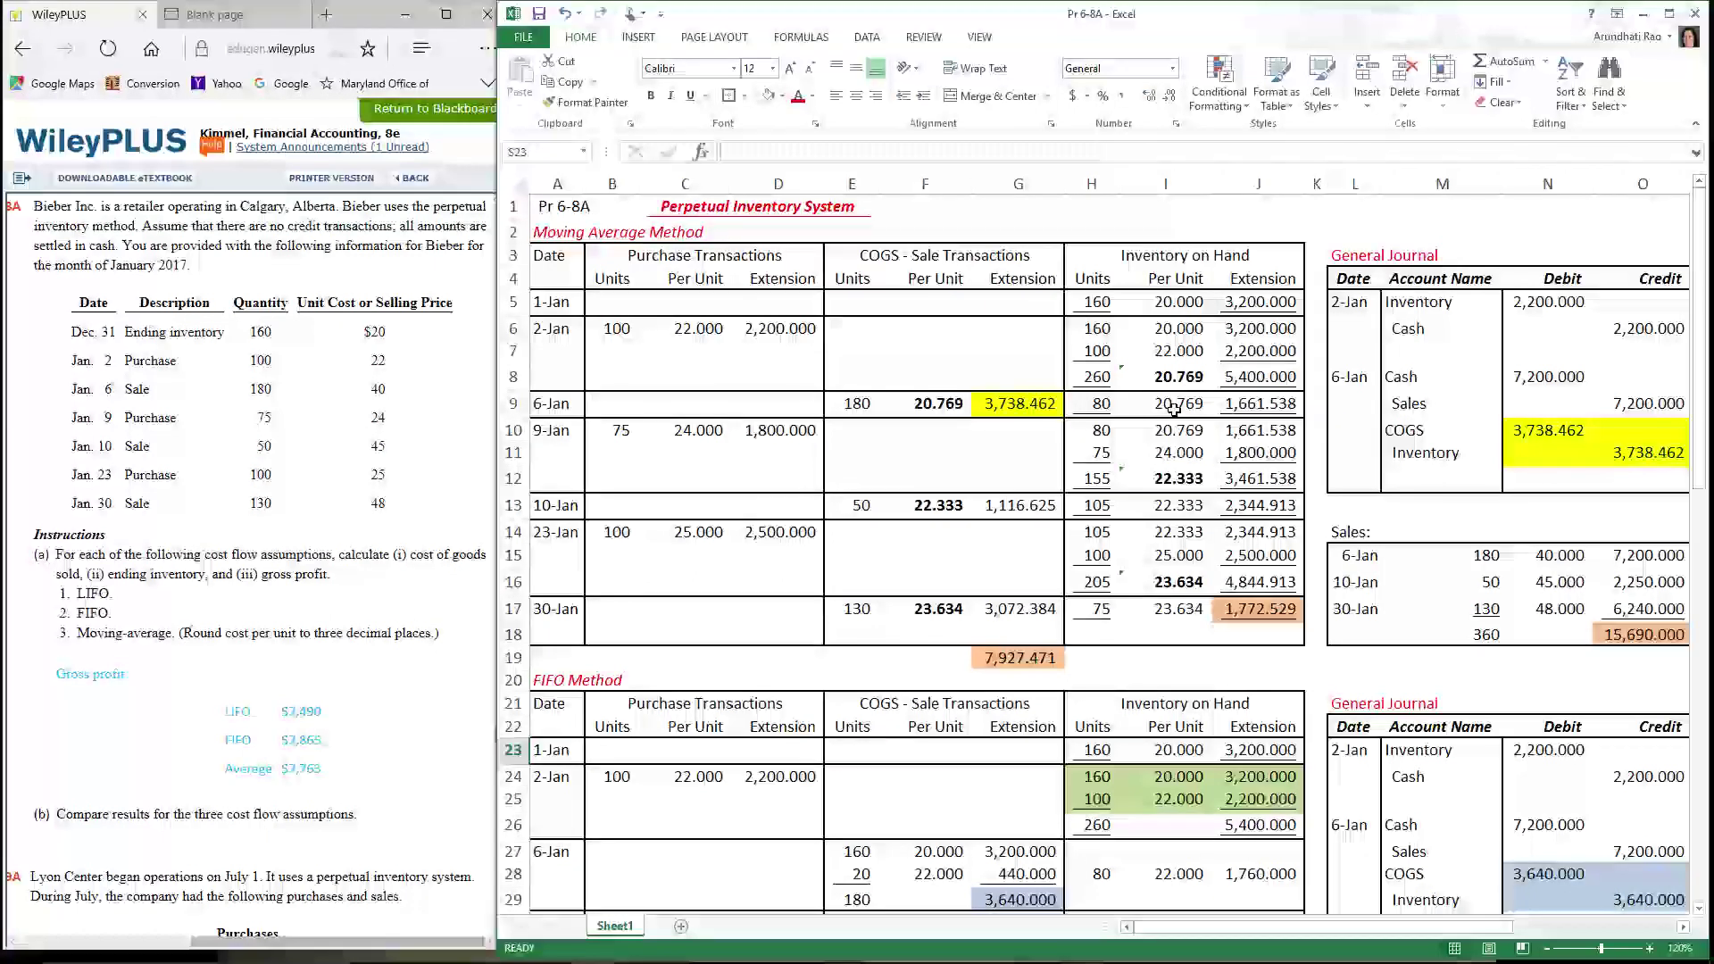
scroll(1018, 607, down, 4)
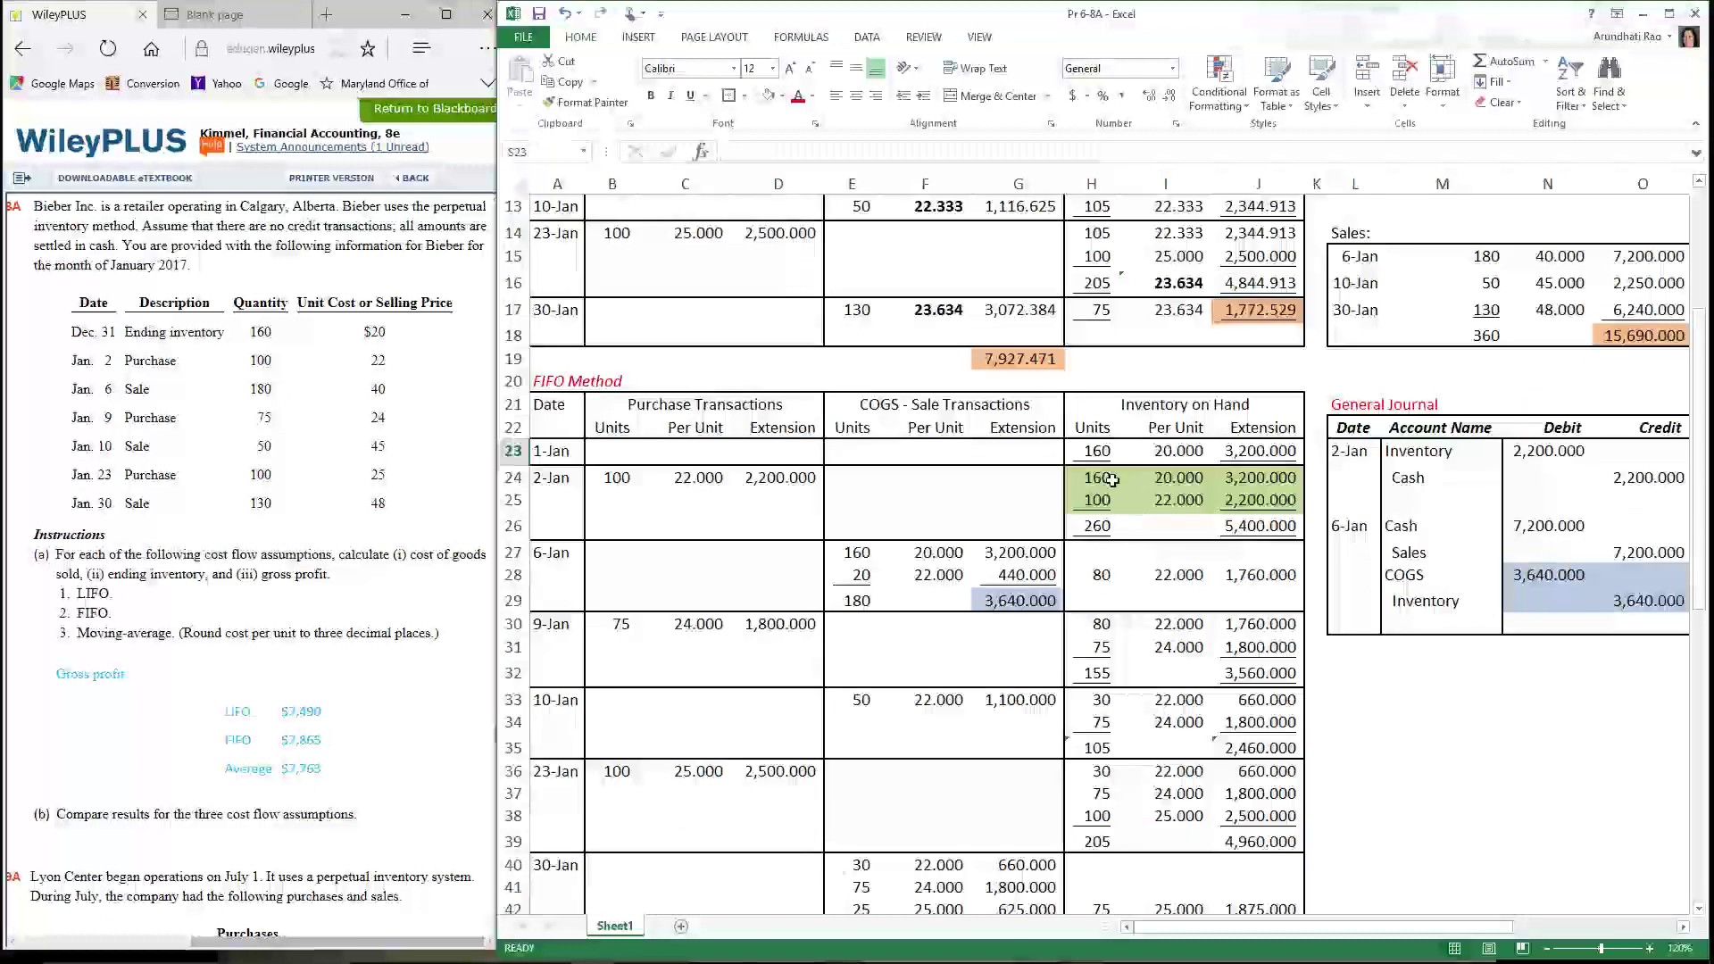
scroll(1107, 639, down, 2)
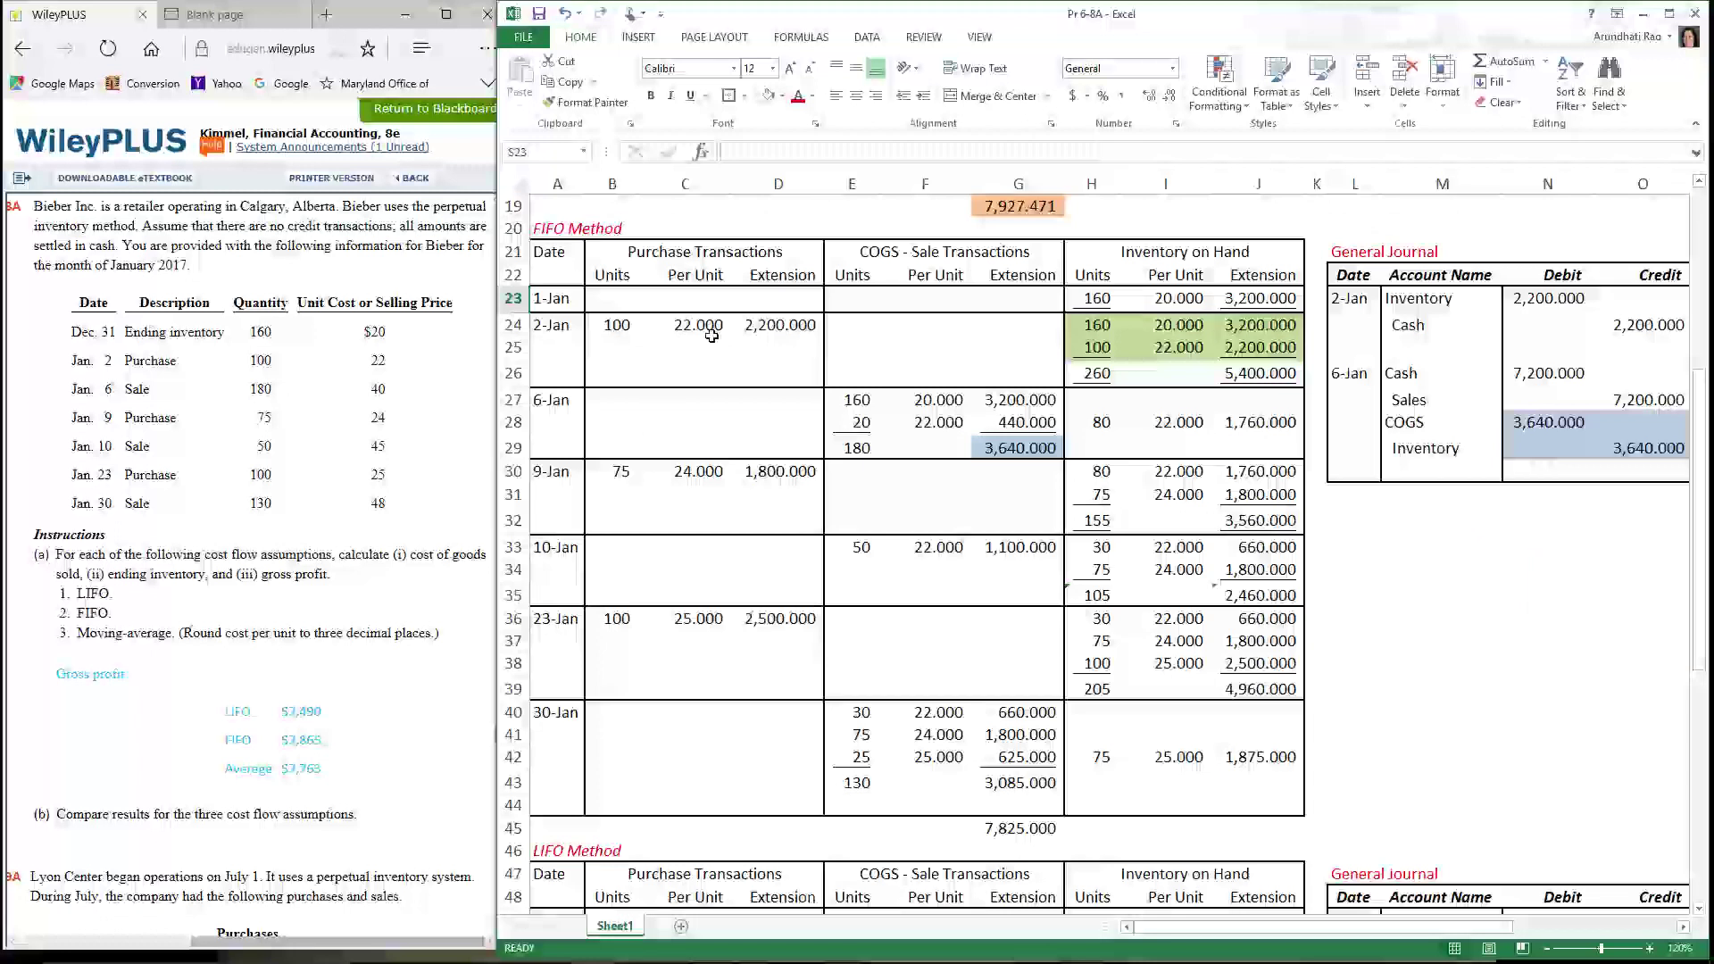
scroll(1082, 544, down, 1)
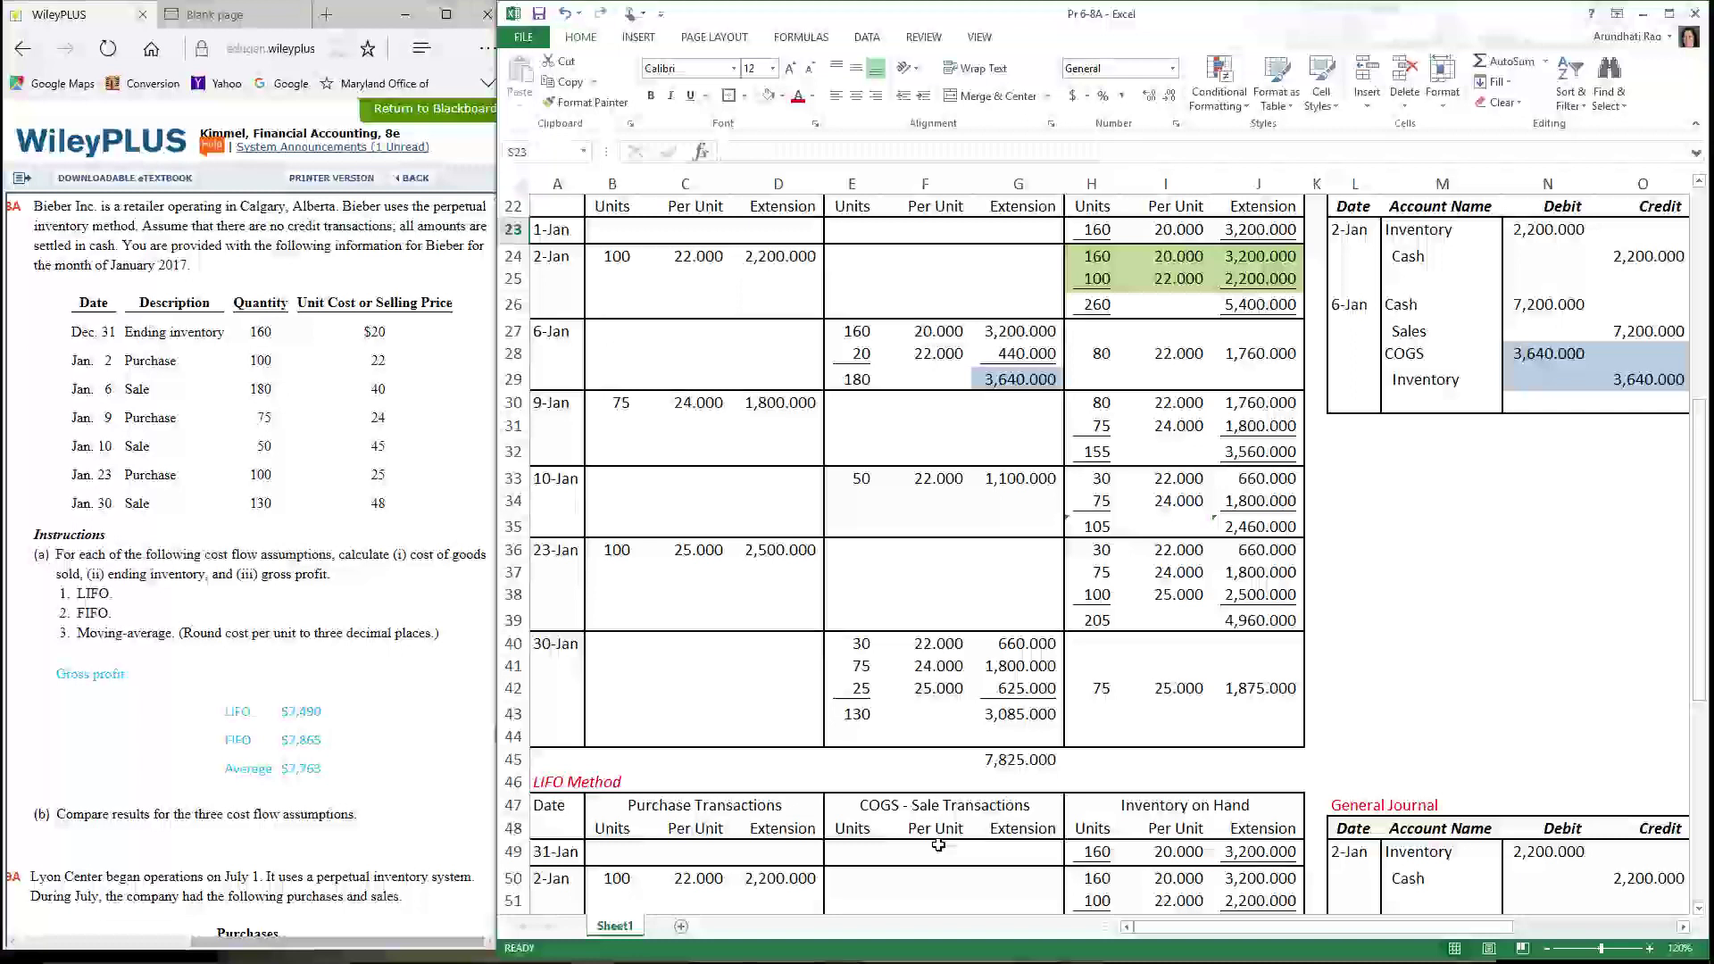
scroll(938, 844, up, 7)
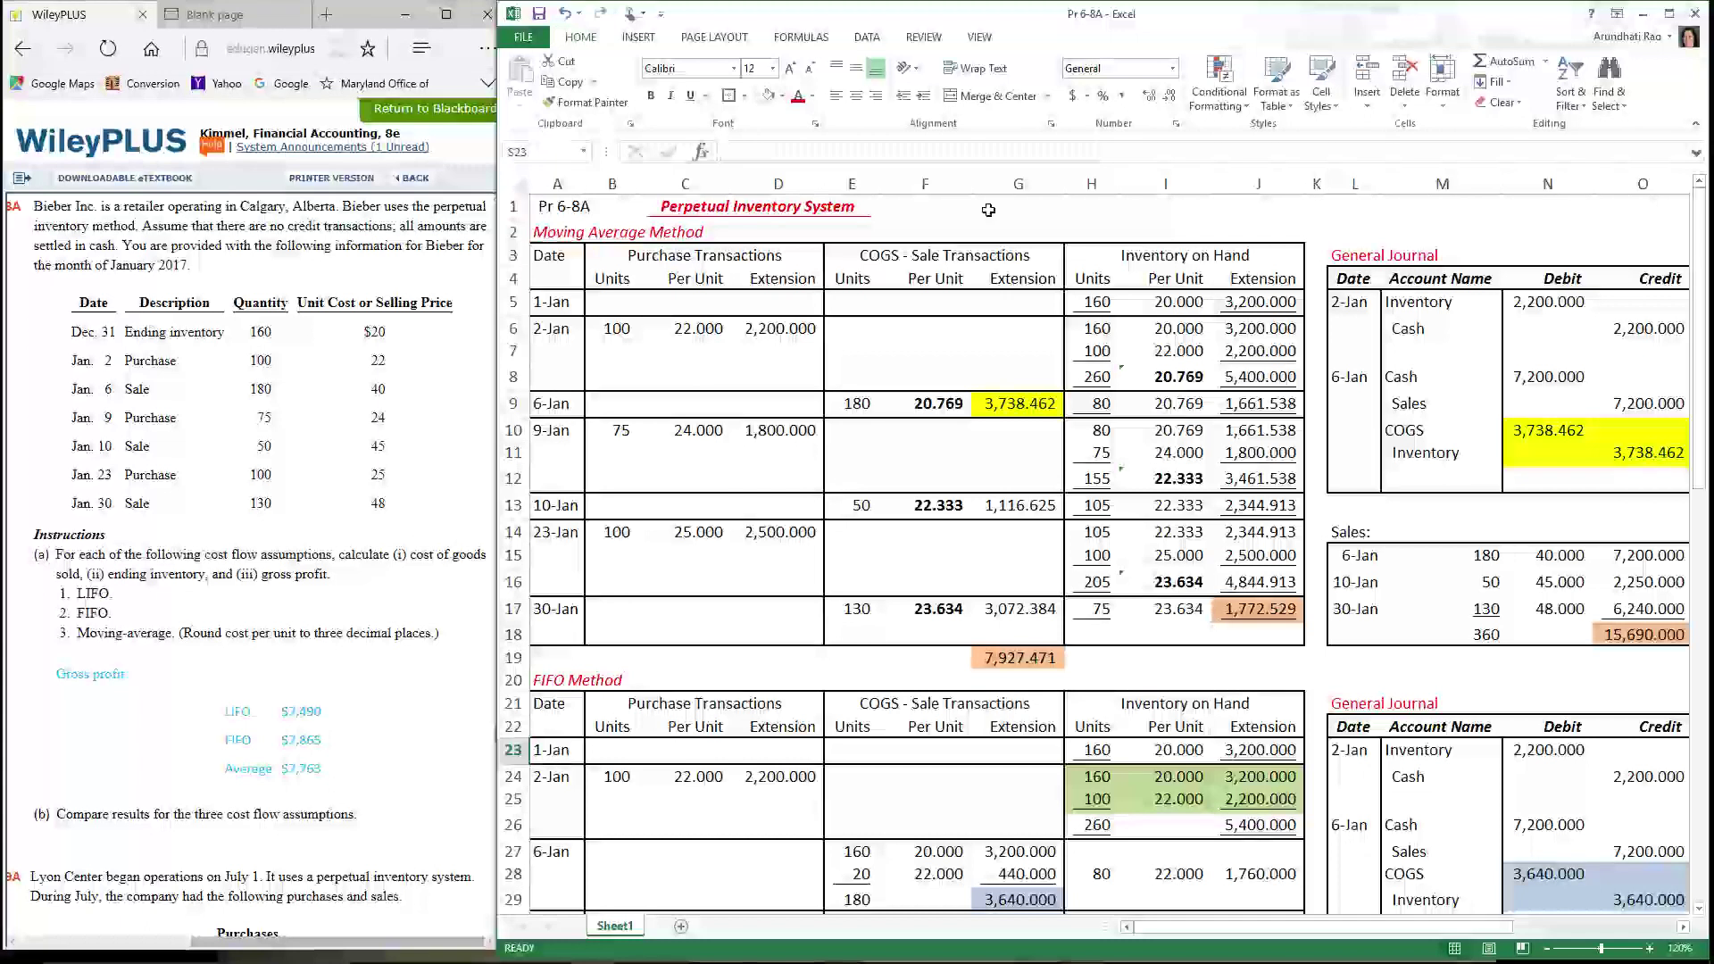
click(612, 330)
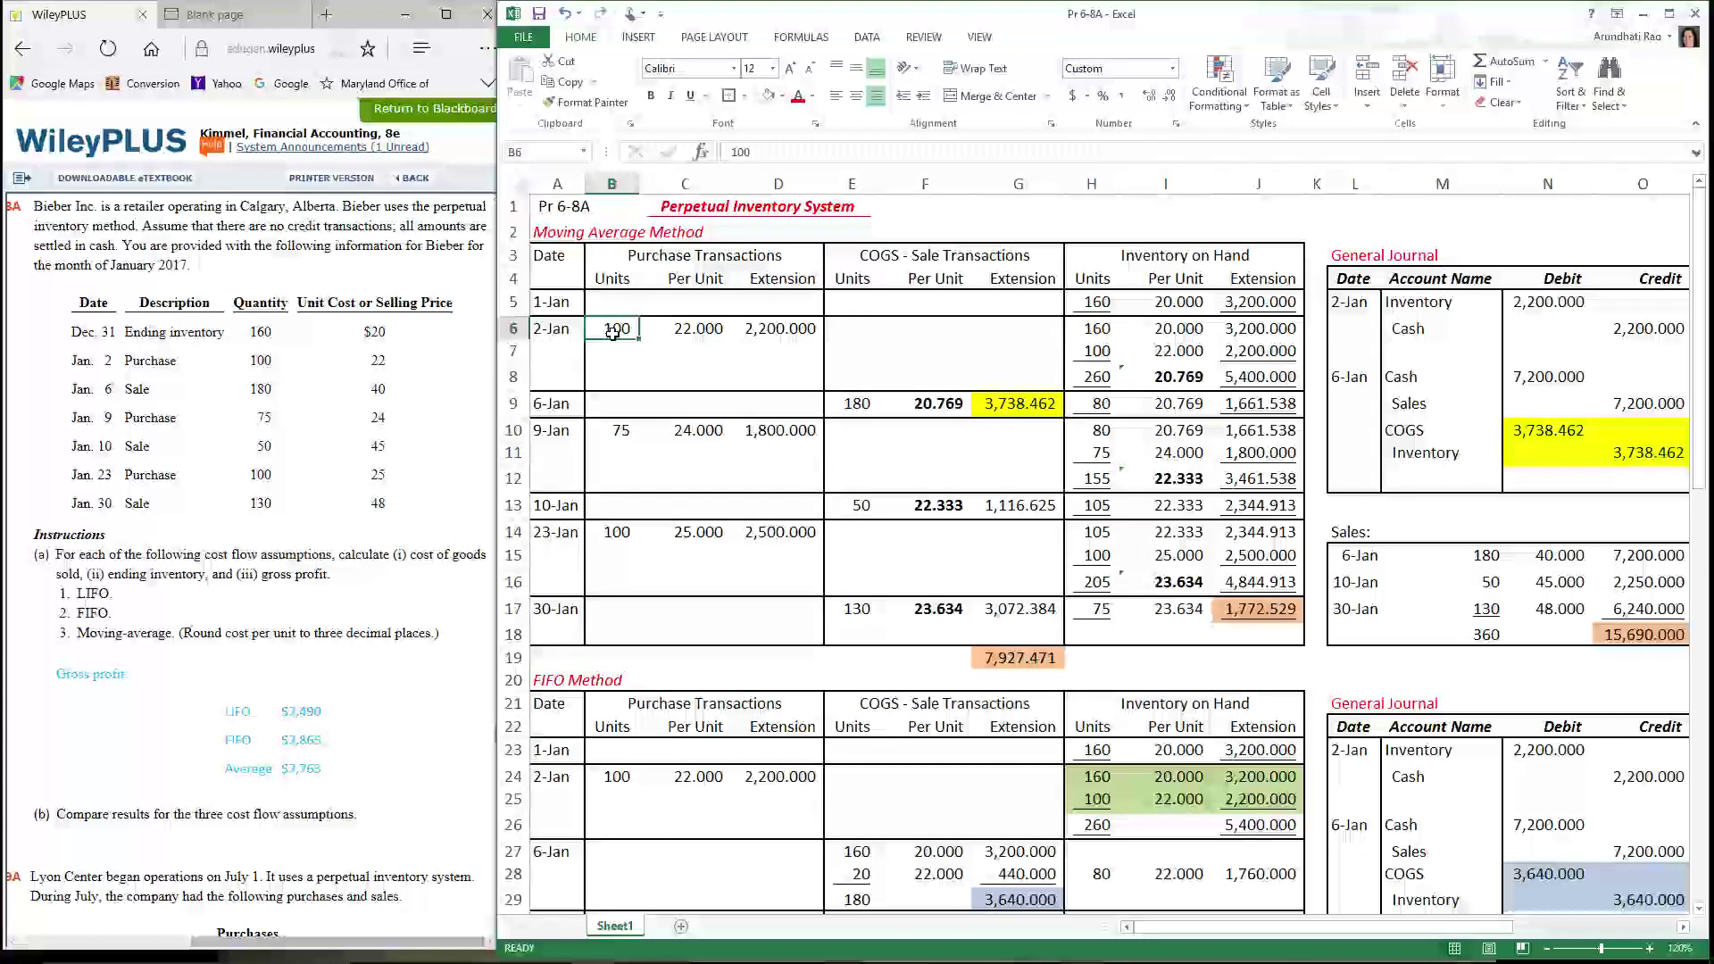
click(701, 332)
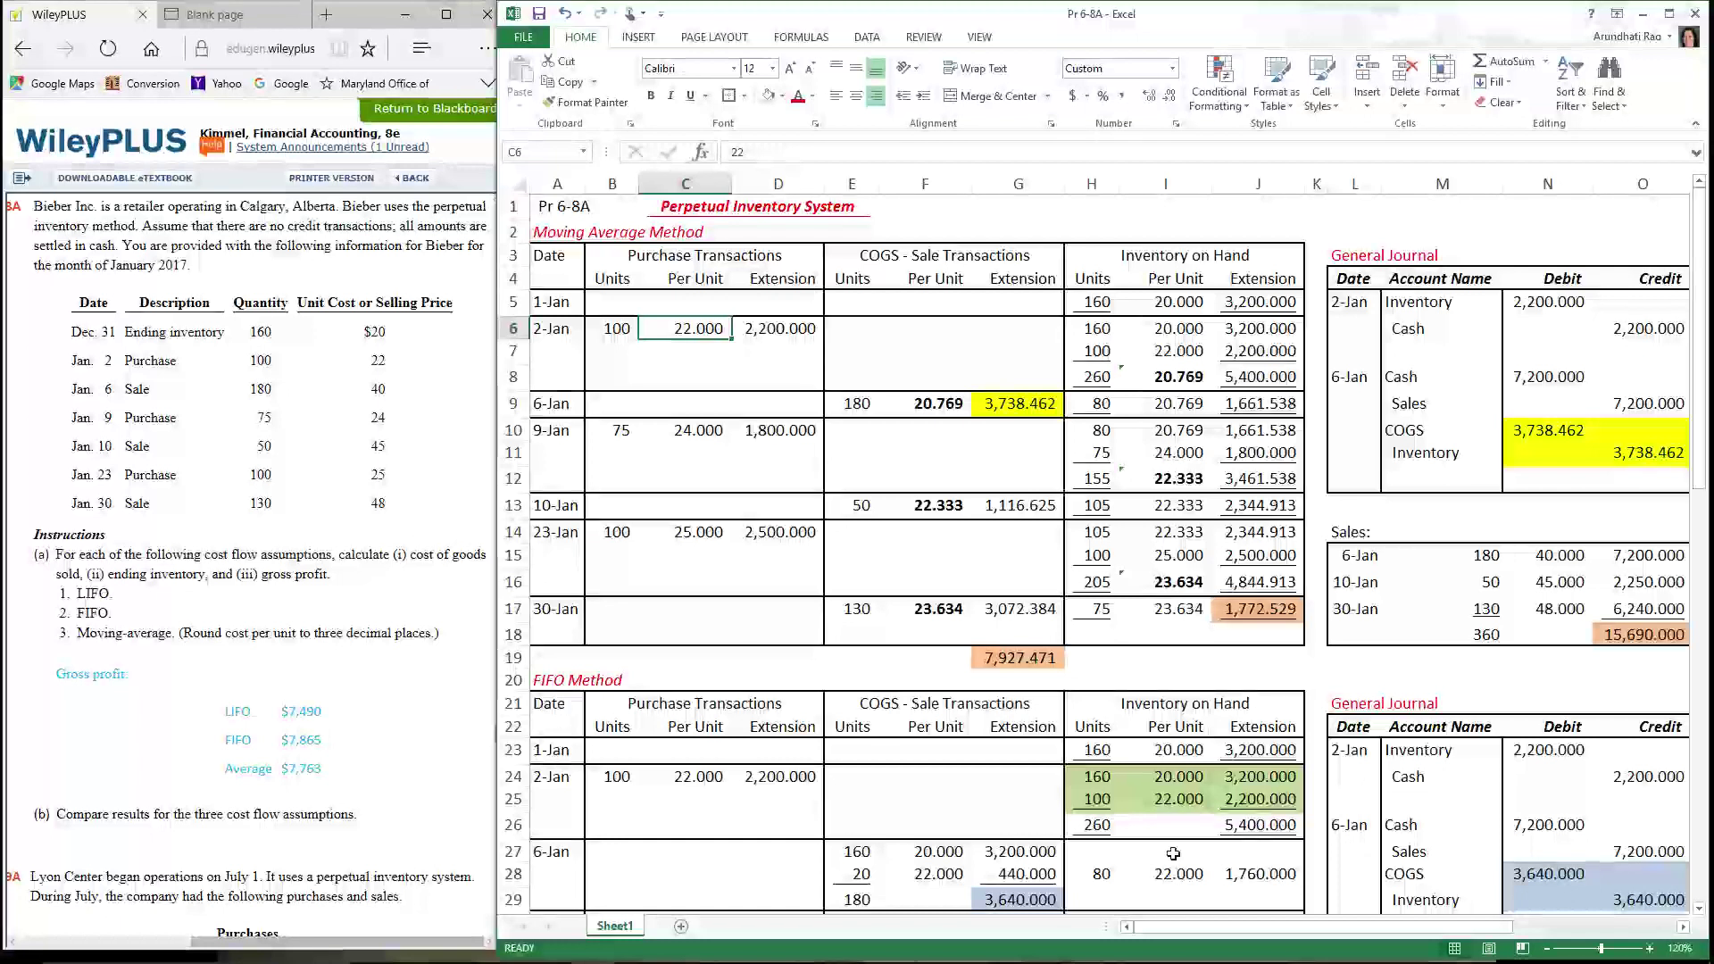
Review the three perpetual tables down to LIFO and examine the 30-Jan LIFO ending inventory units and unit cost in H68:I68
scroll(1163, 840, down, 2)
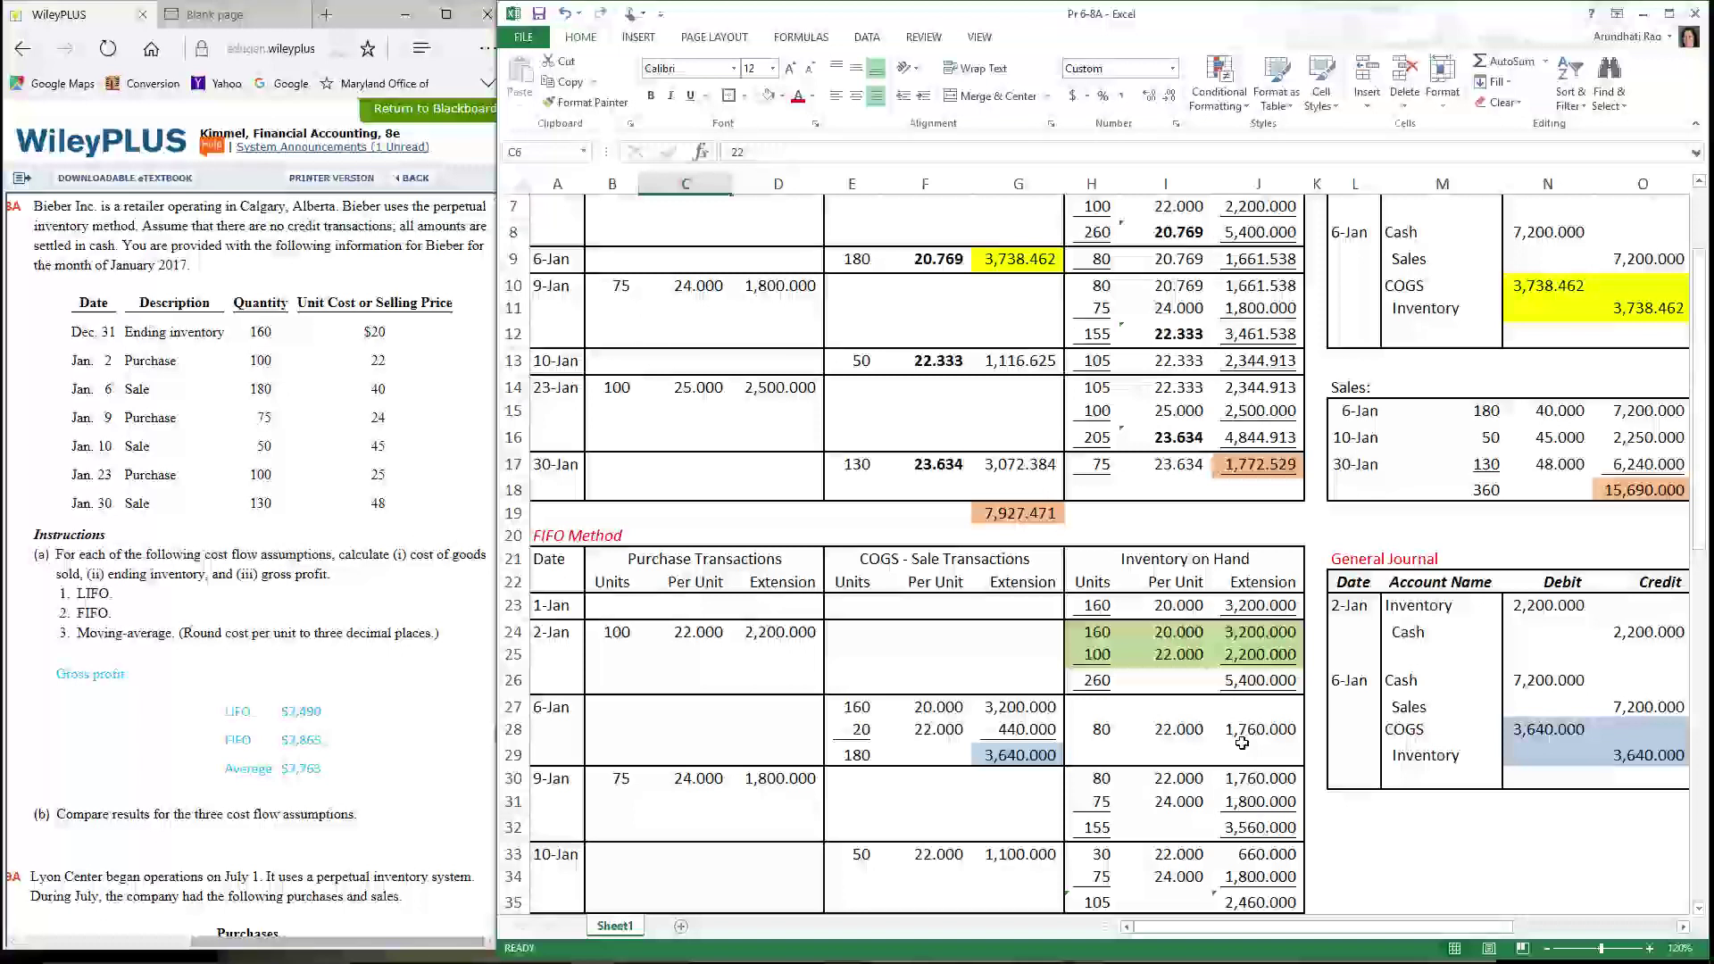
scroll(1241, 742, up, 2)
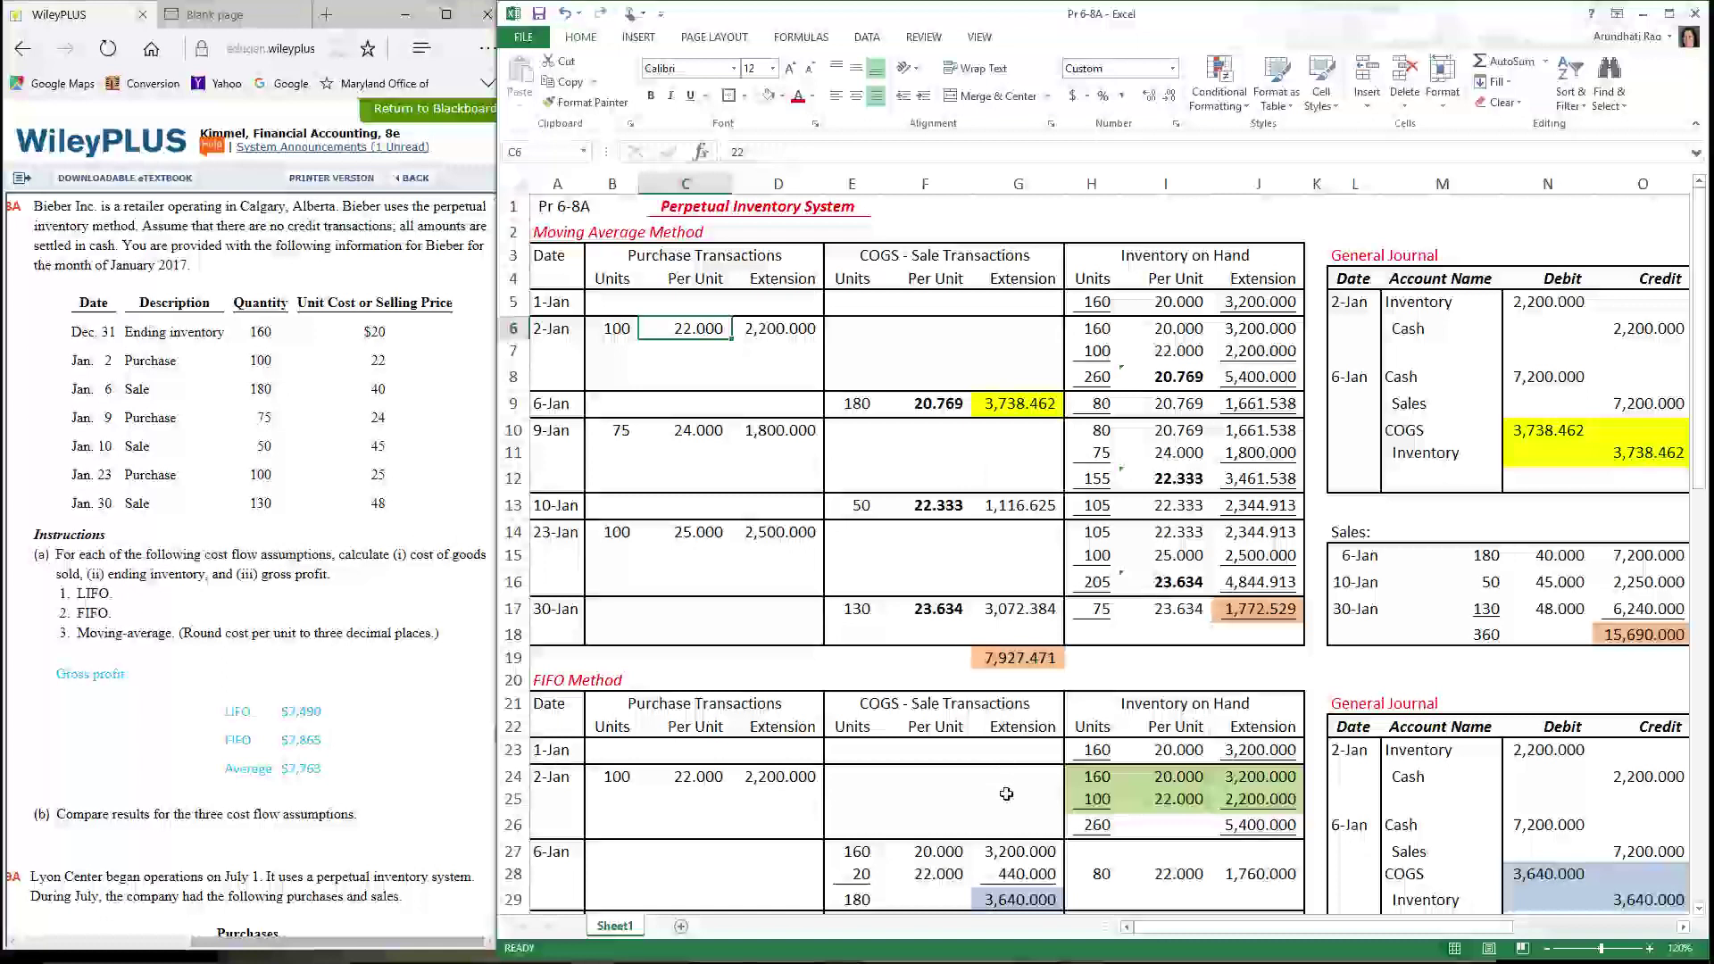
scroll(1014, 790, down, 4)
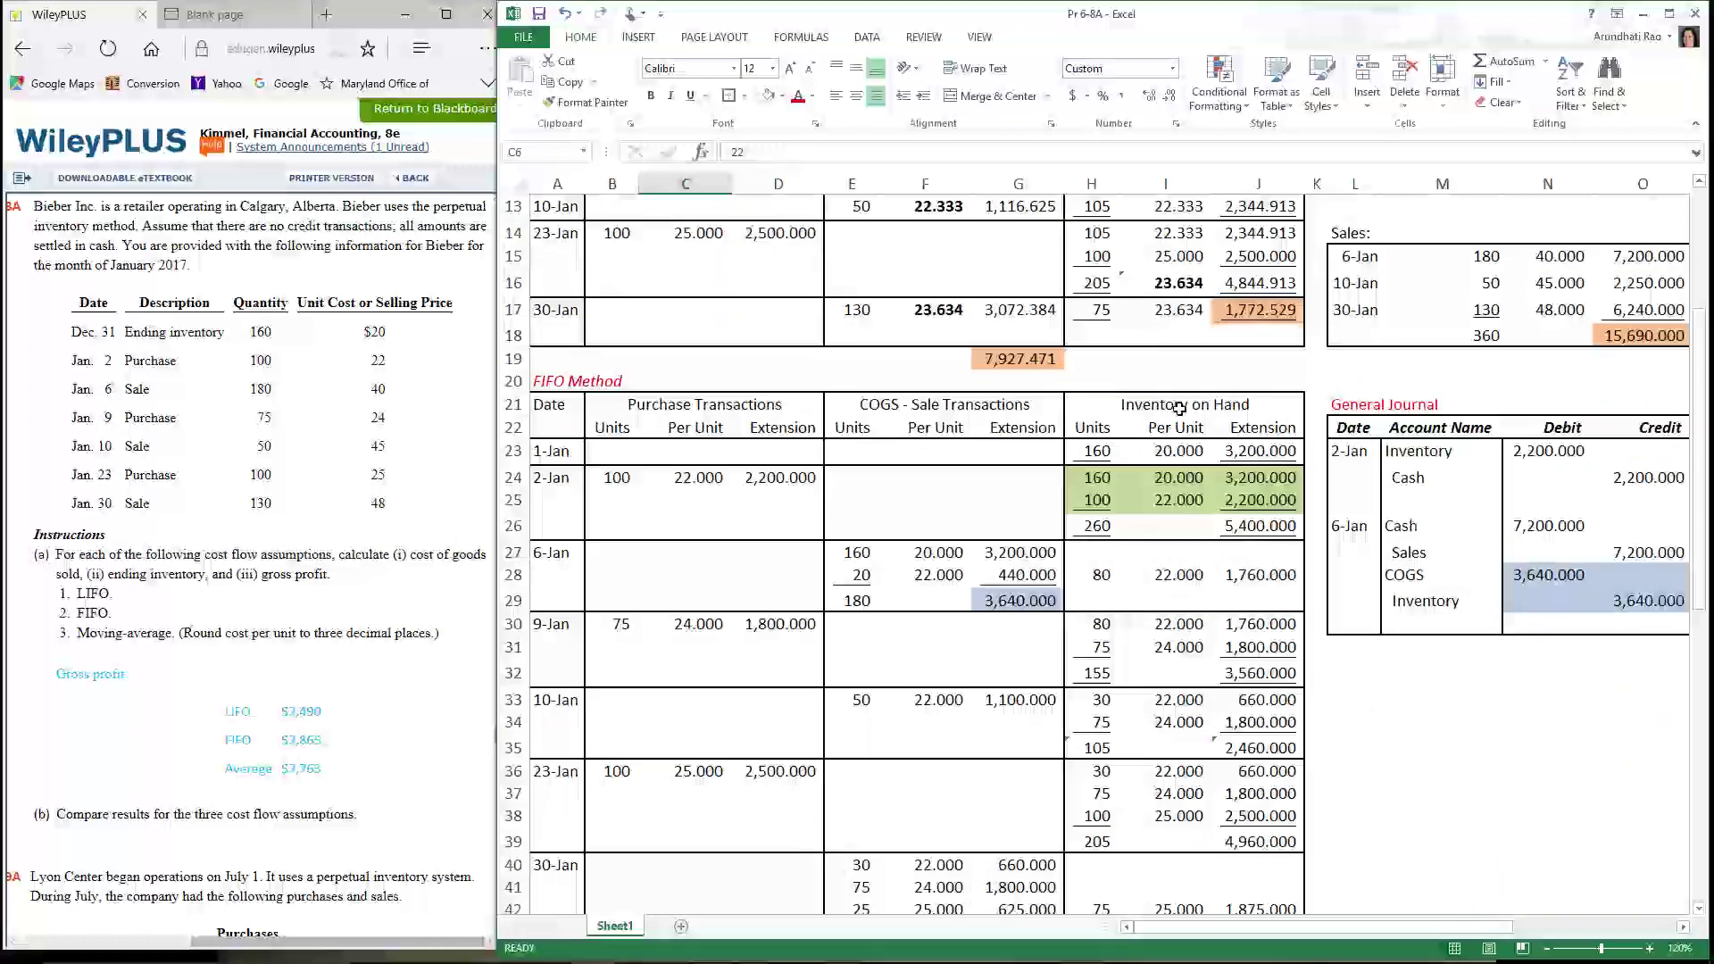
scroll(1193, 865, down, 8)
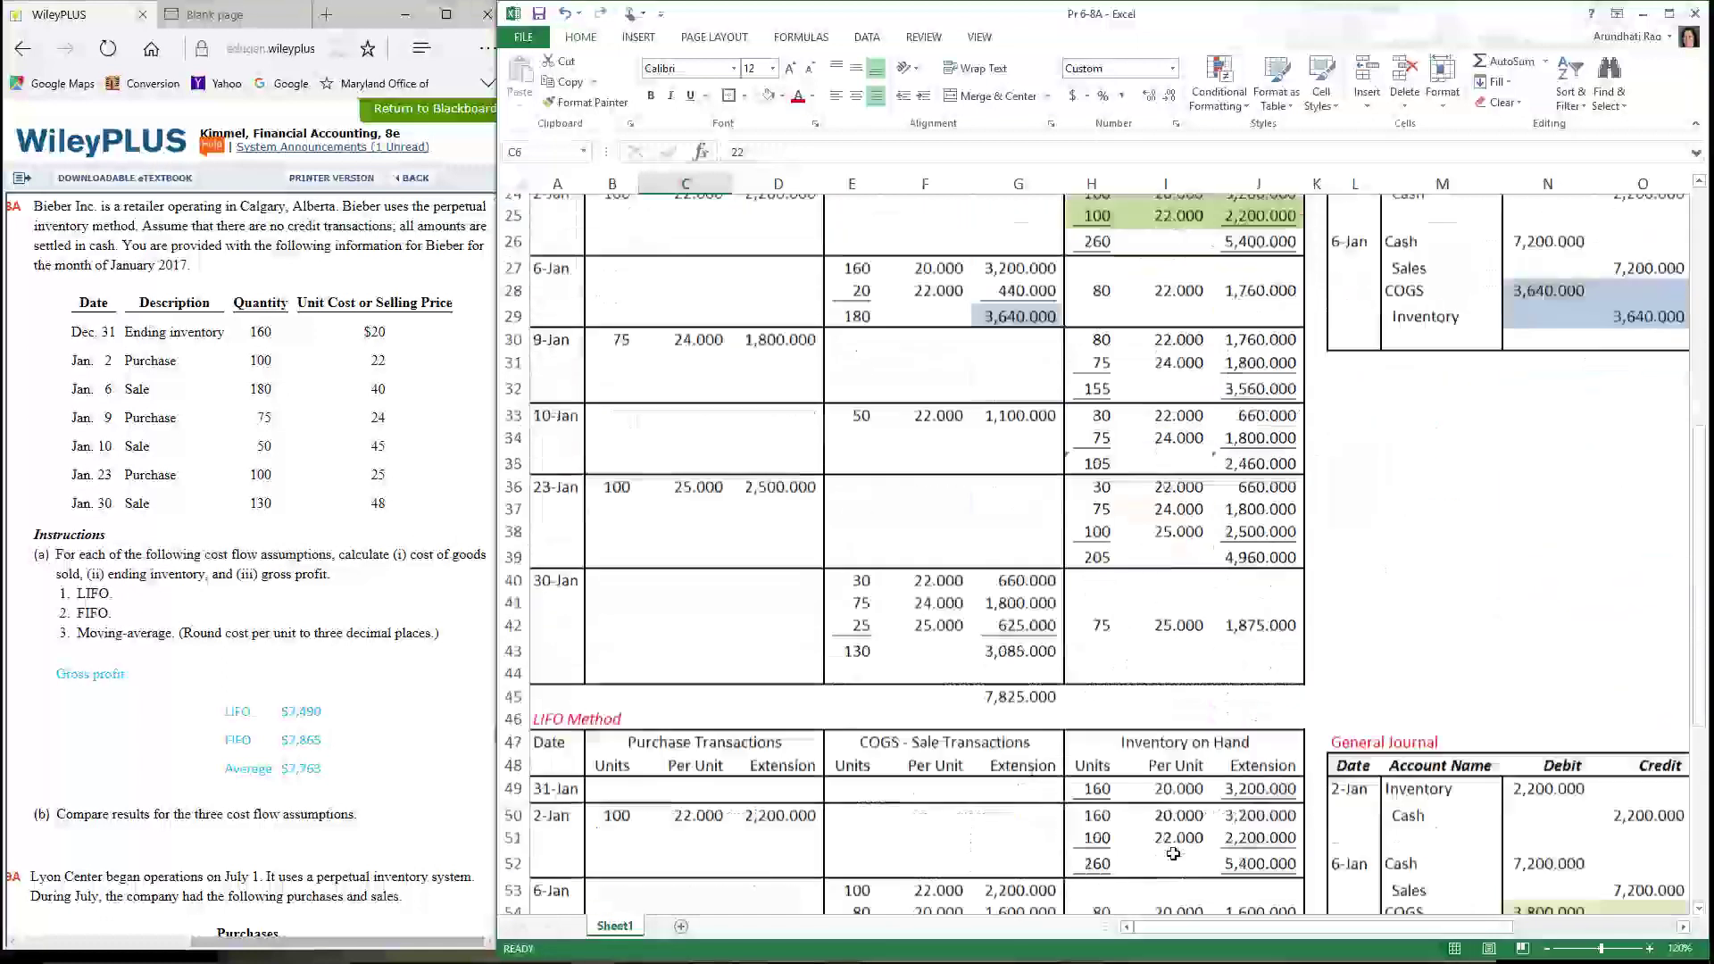
scroll(1173, 842, down, 2)
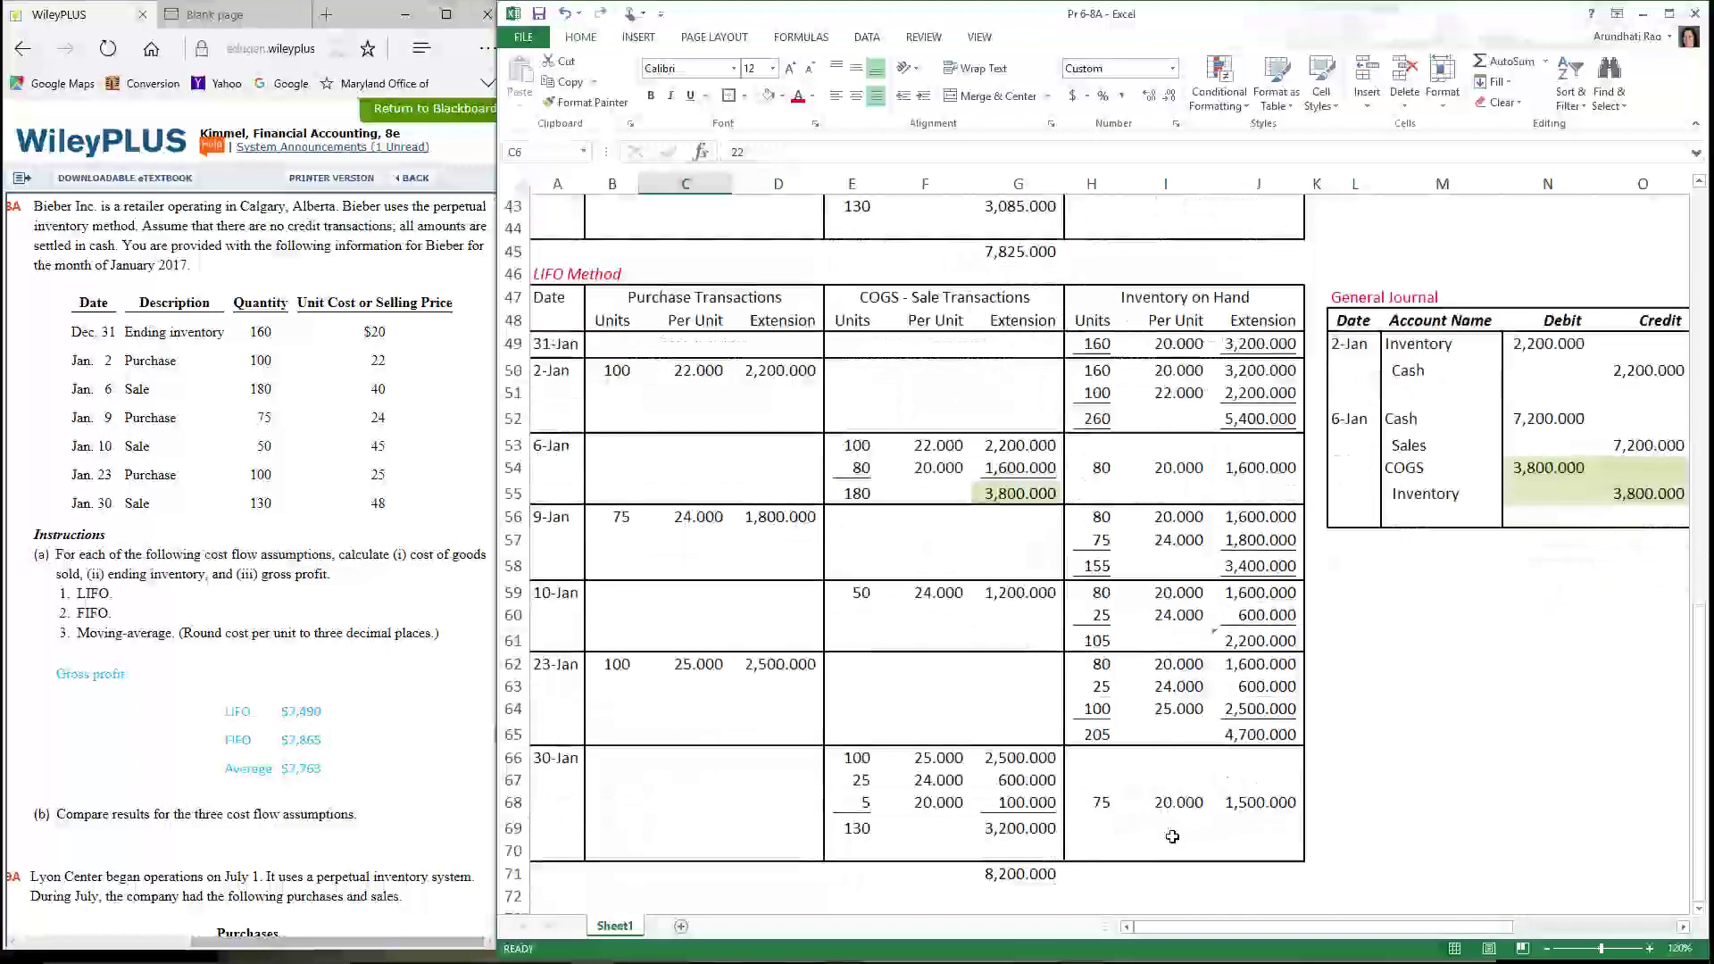
scroll(1170, 832, down, 1)
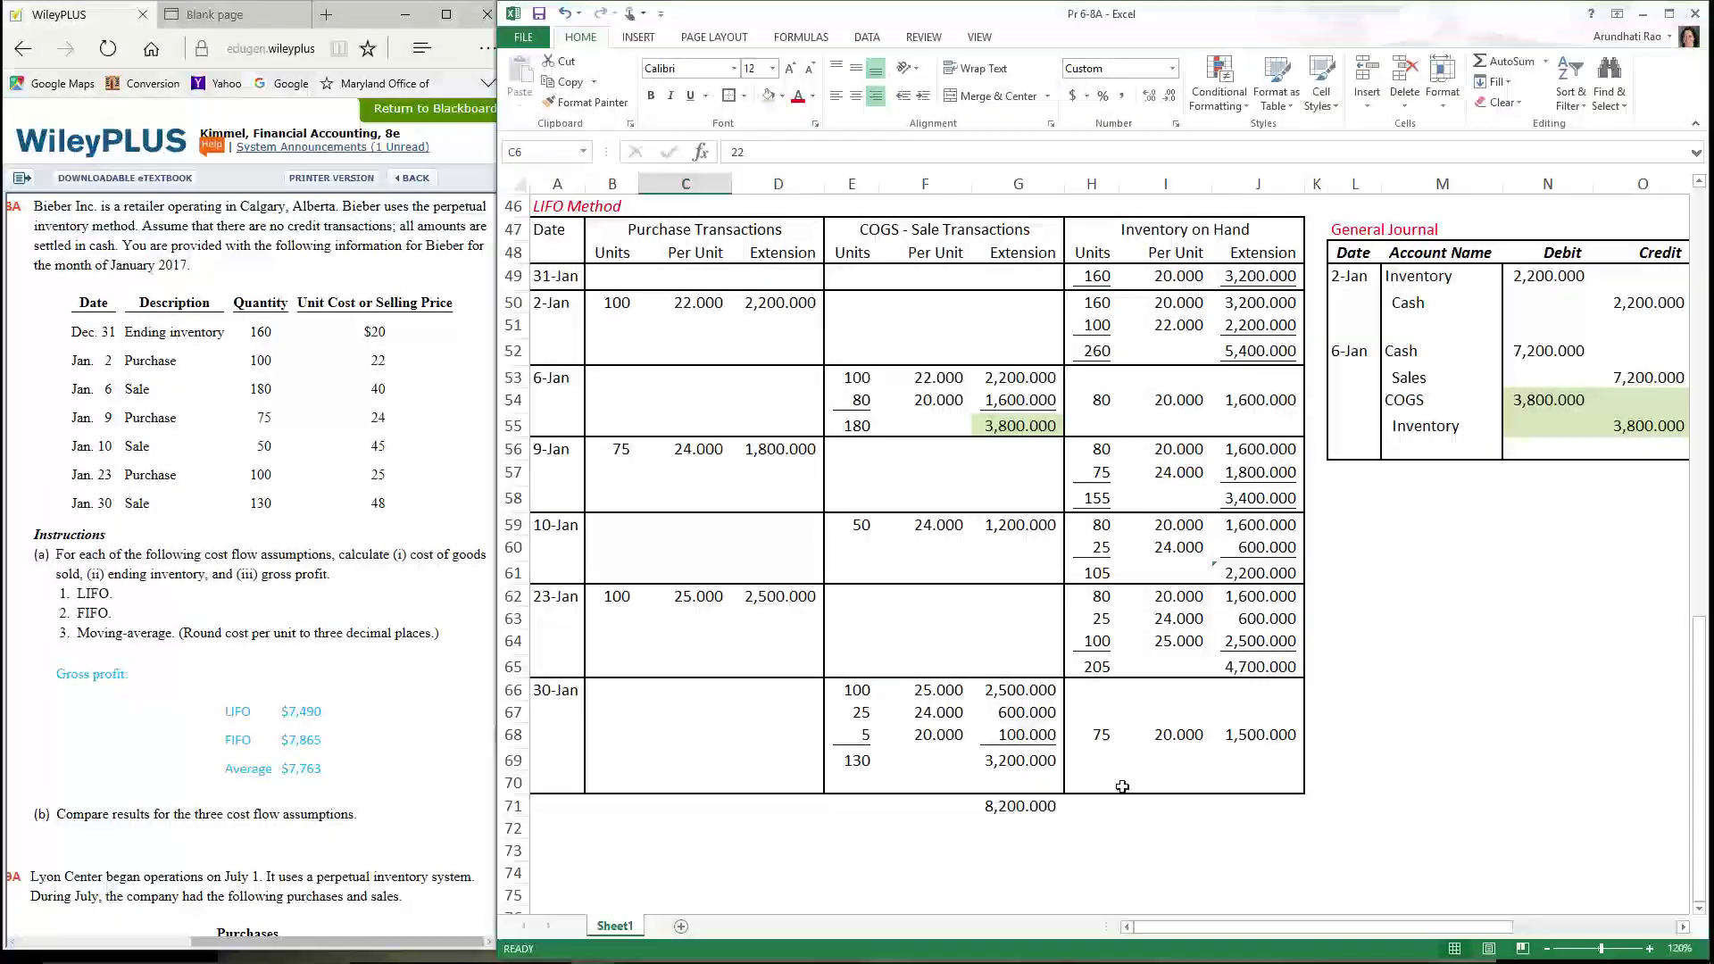
click(1115, 742)
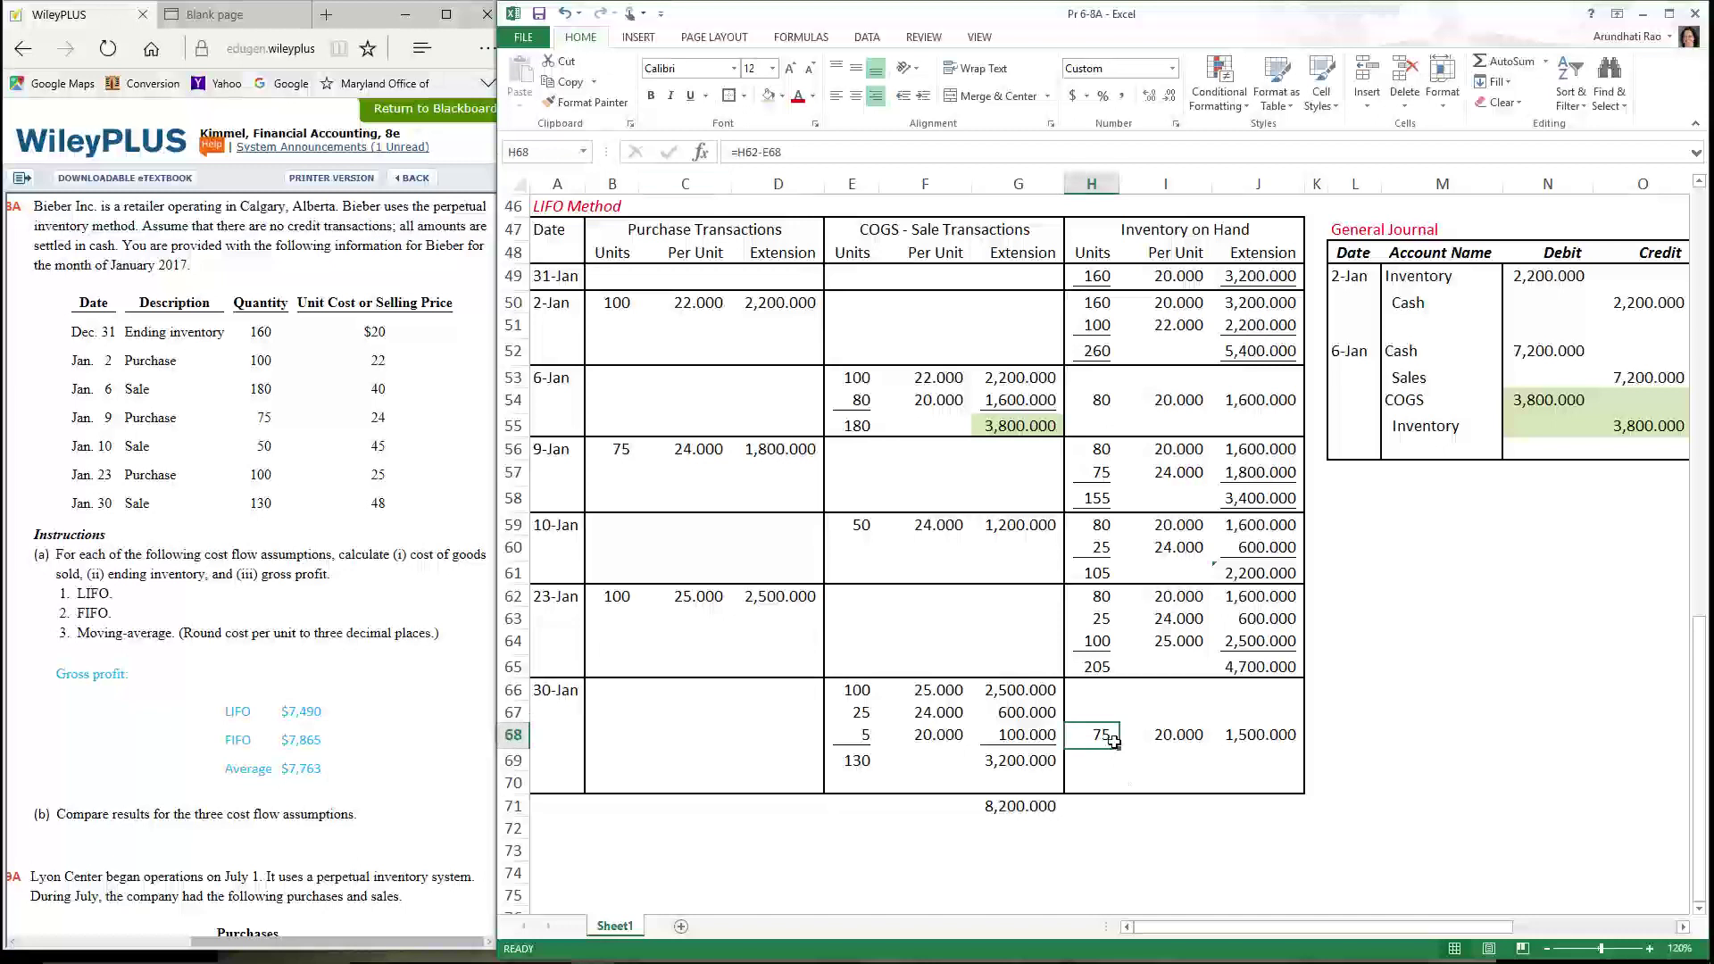
click(1188, 743)
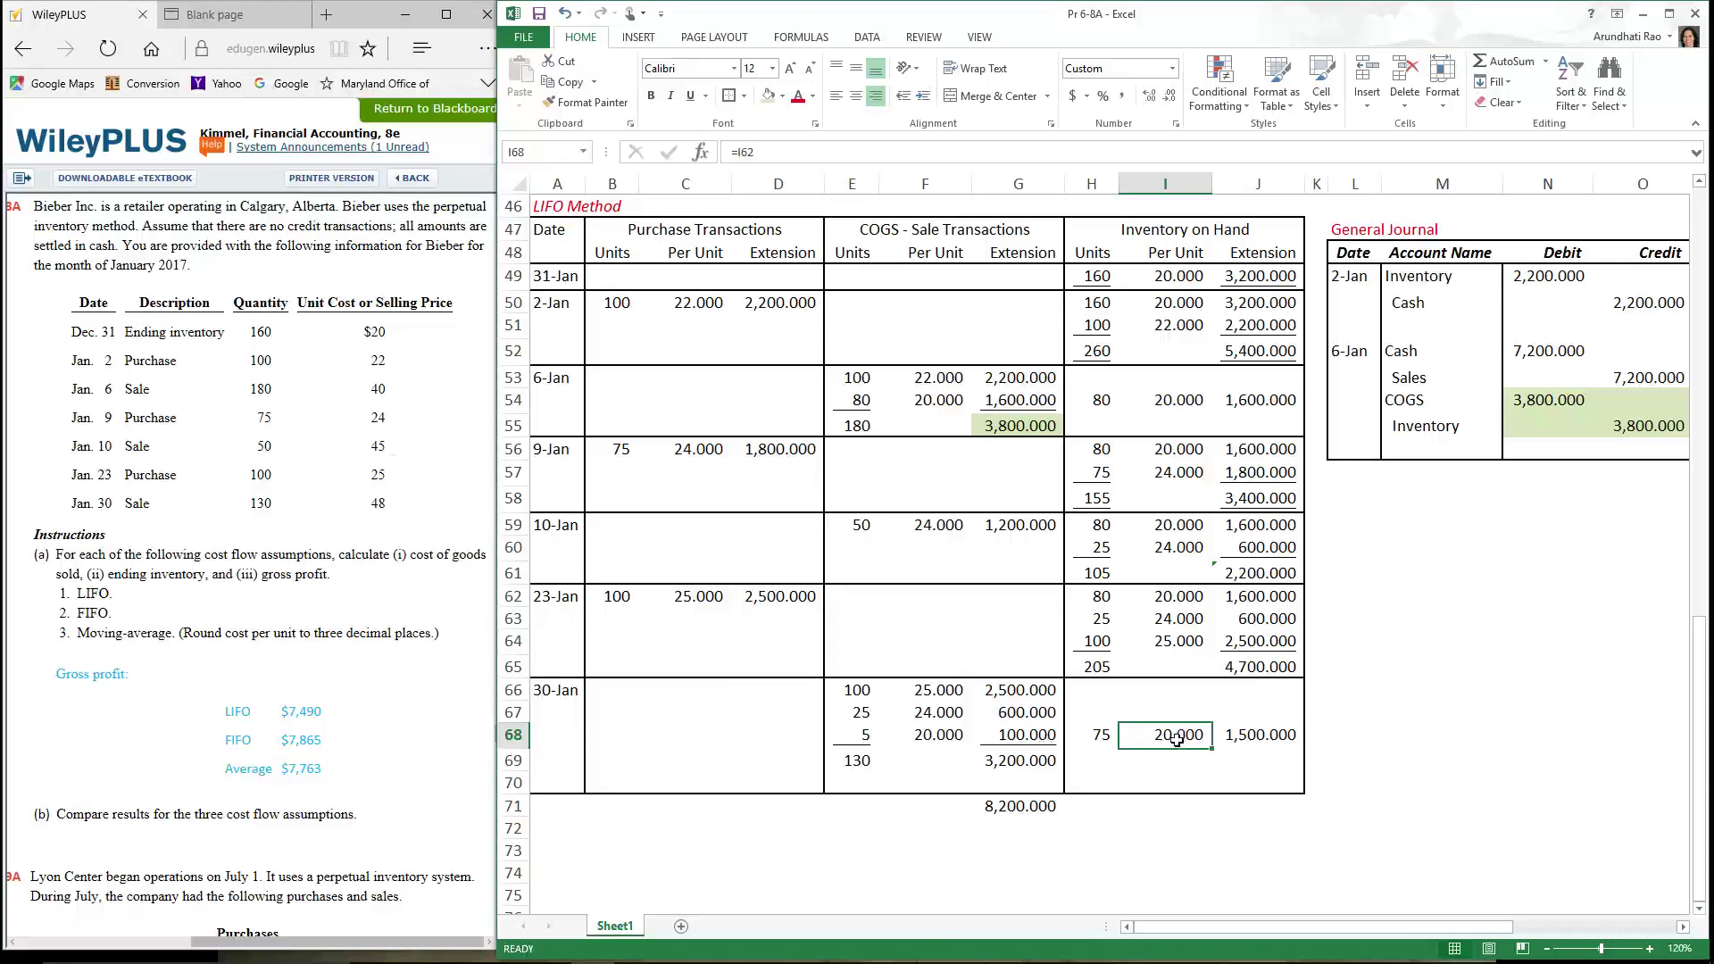
click(1113, 736)
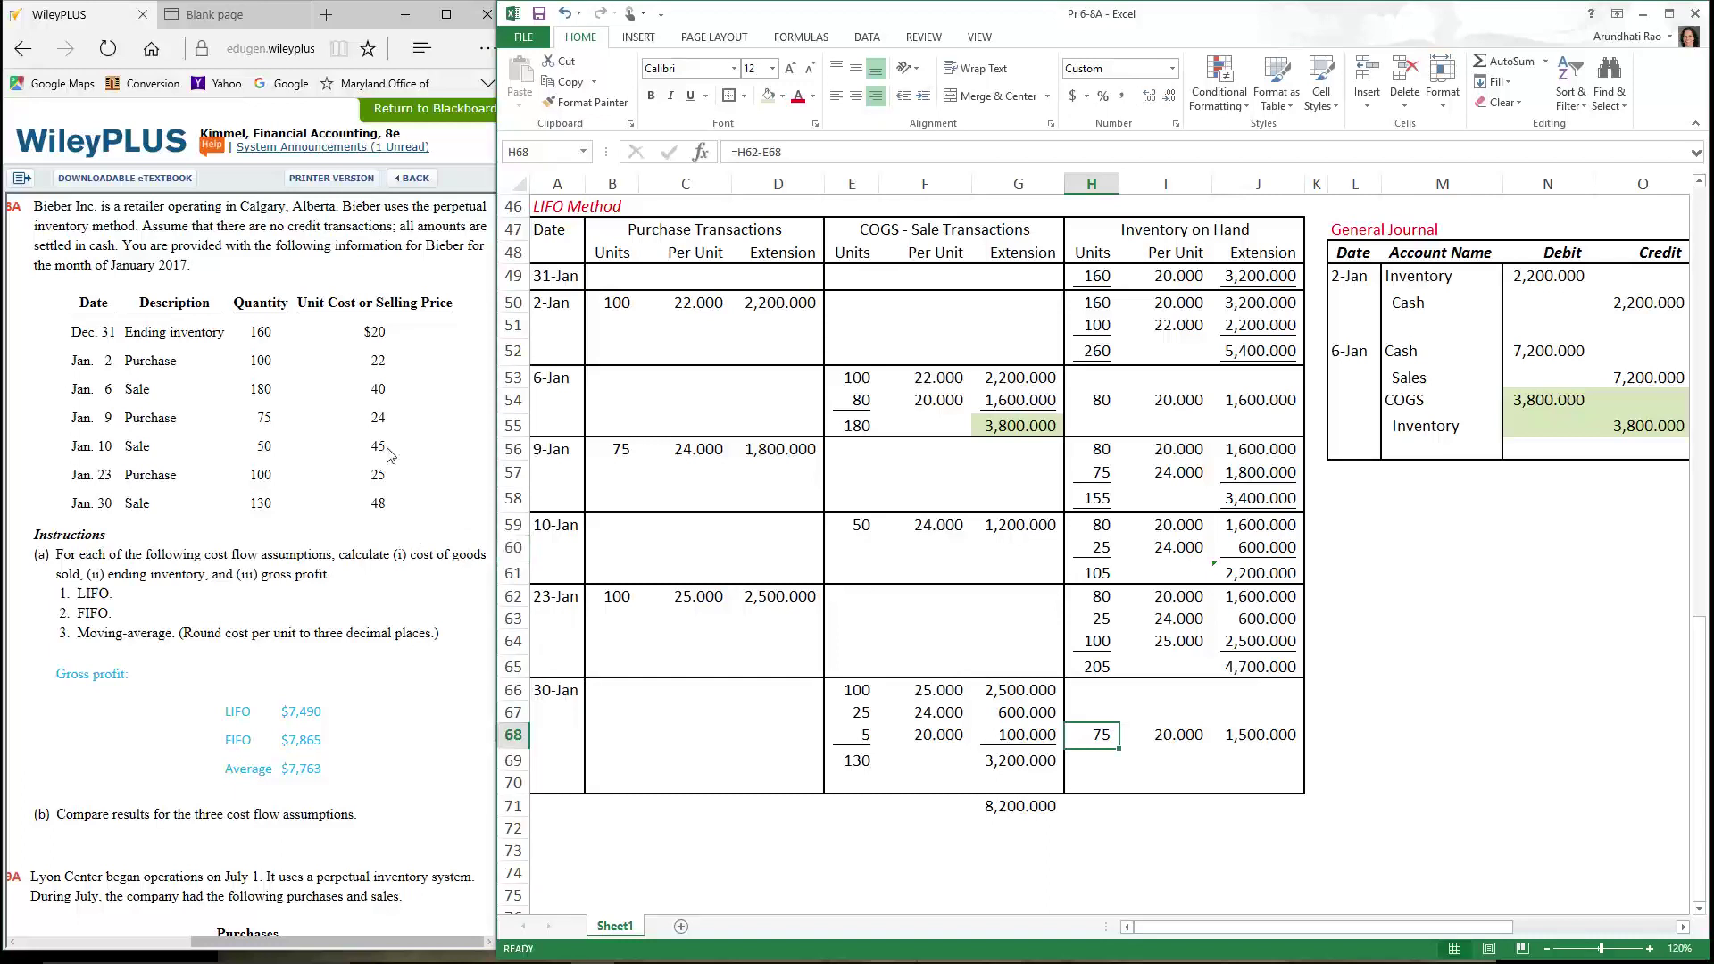
click(1191, 746)
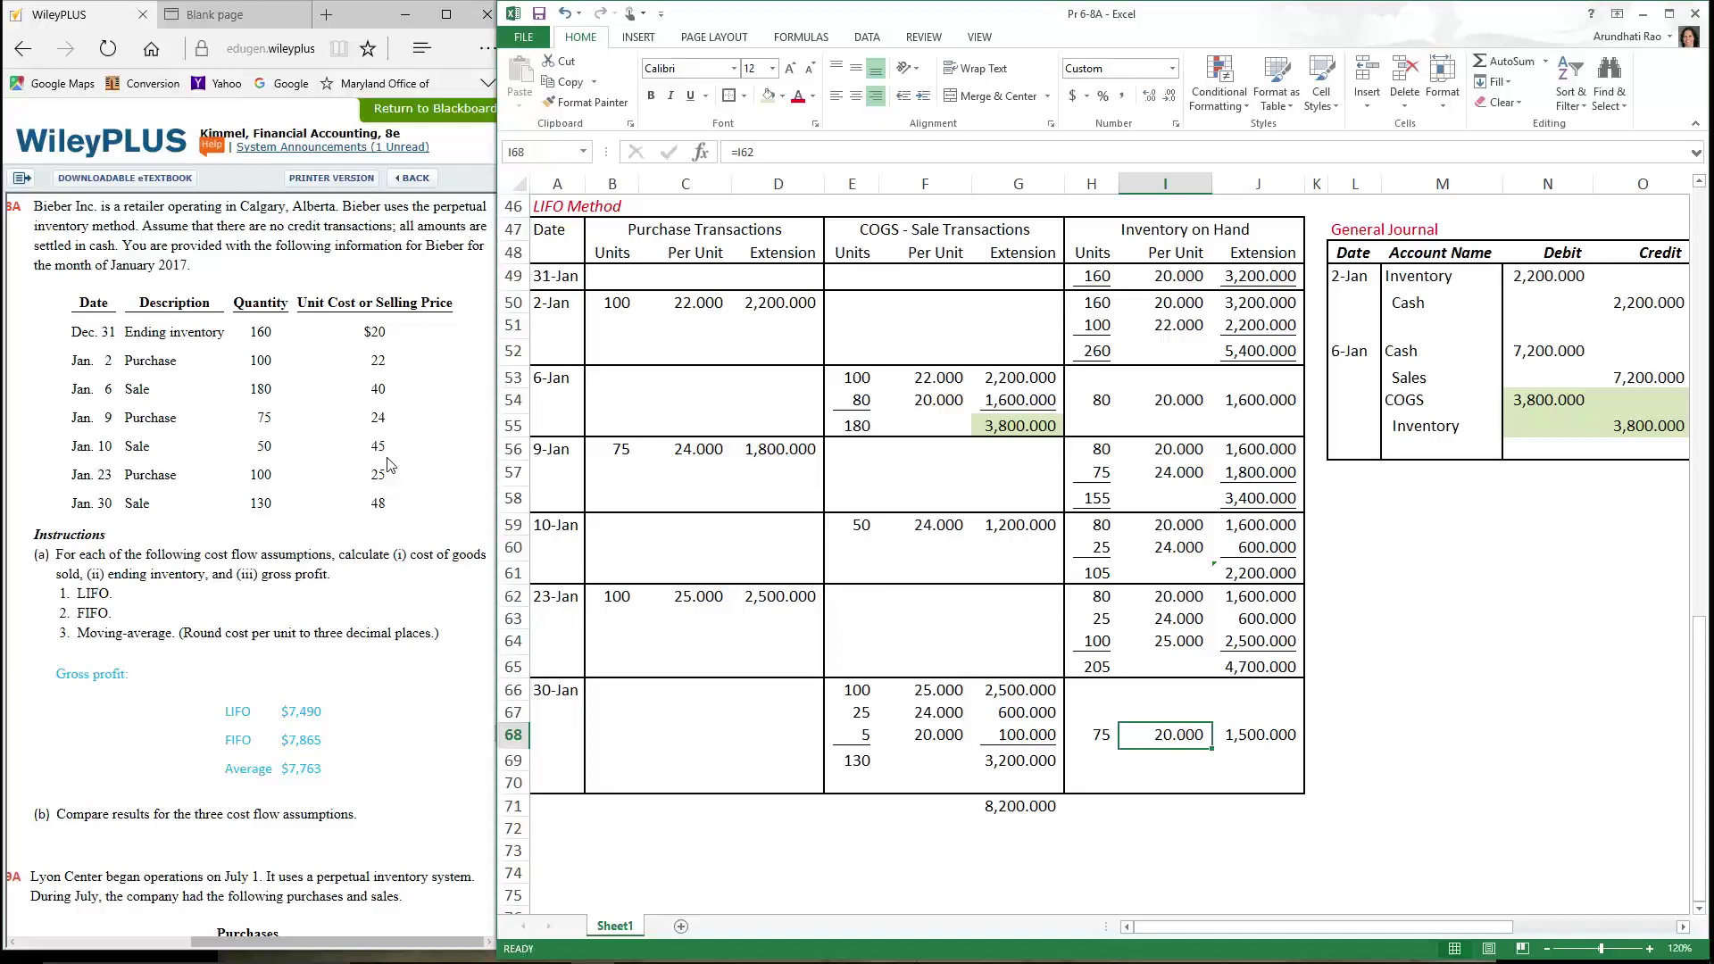
Compare the 30-Jan FIFO ending inventory cost with the purchase unit costs for 2-Jan, 9-Jan and 23-Jan in column C
scroll(918, 553, up, 11)
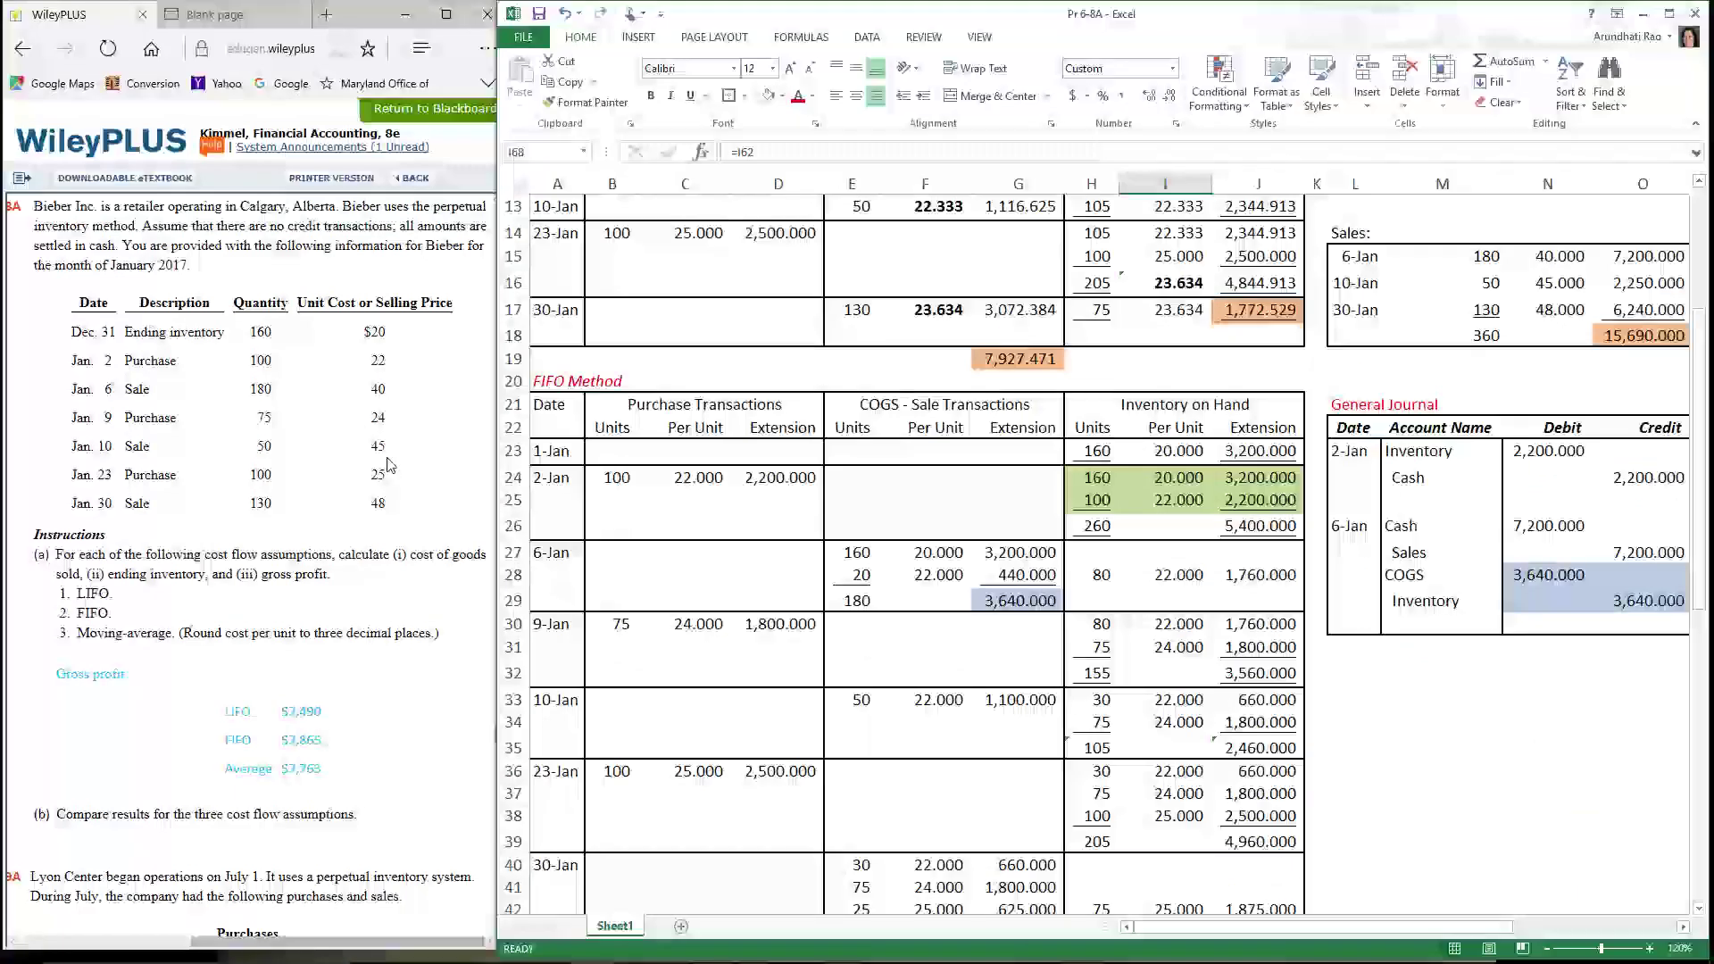
scroll(674, 584, down, 2)
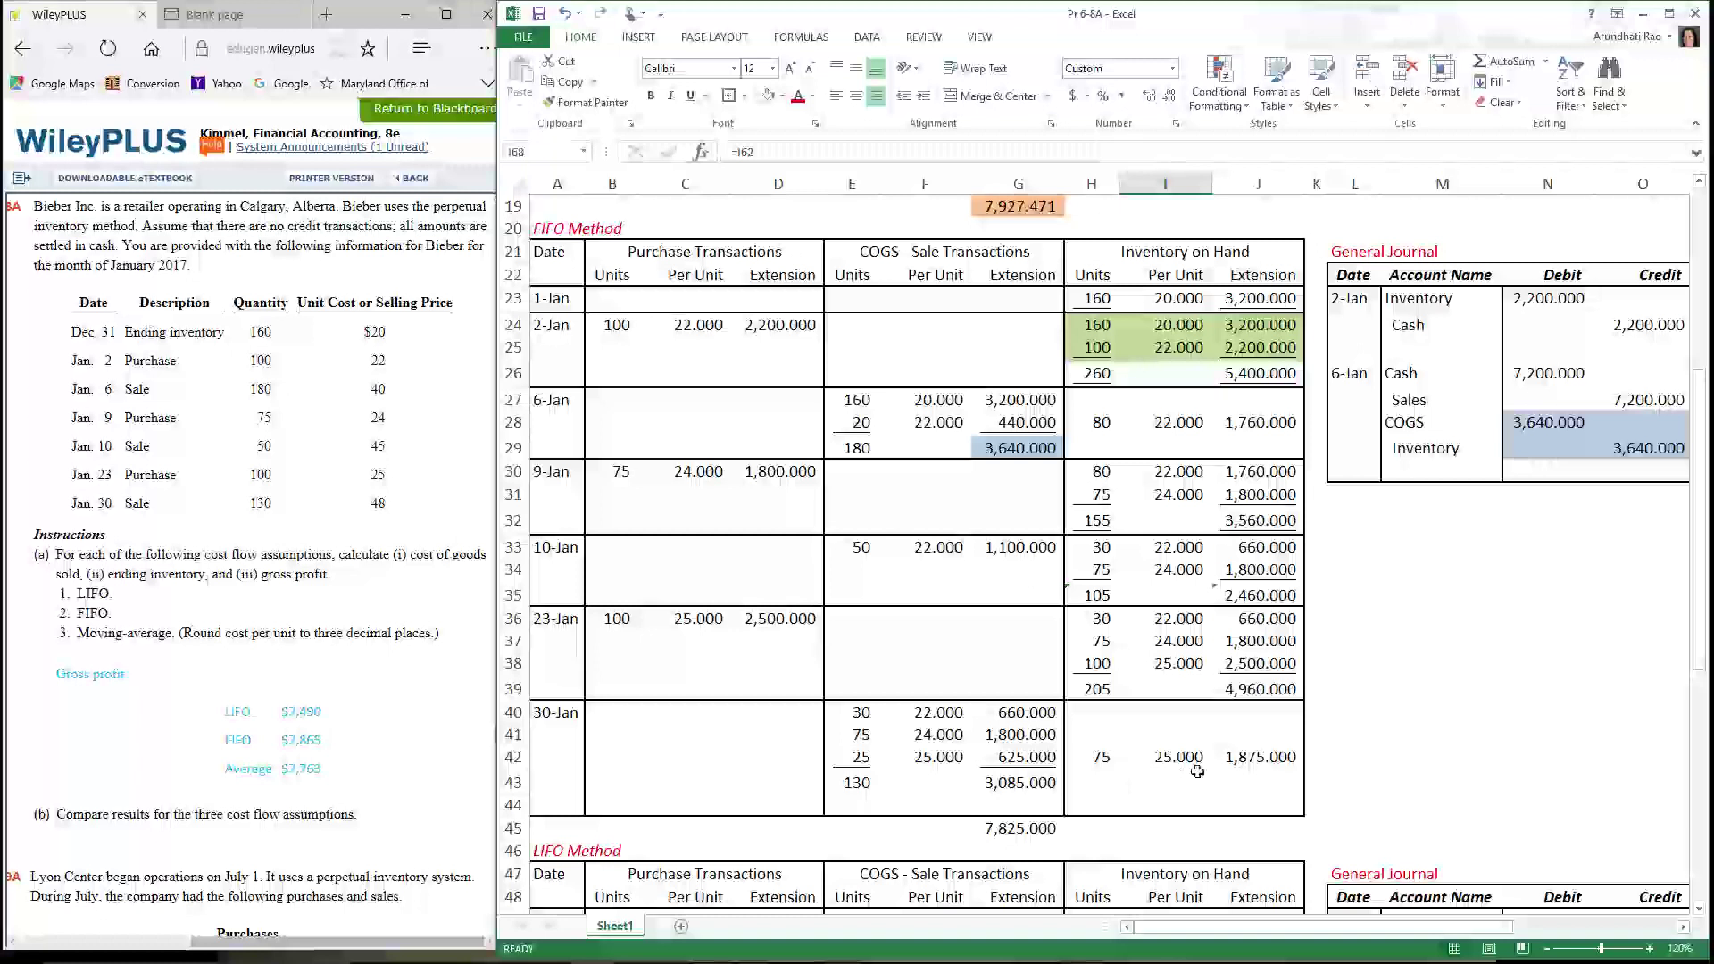
click(712, 327)
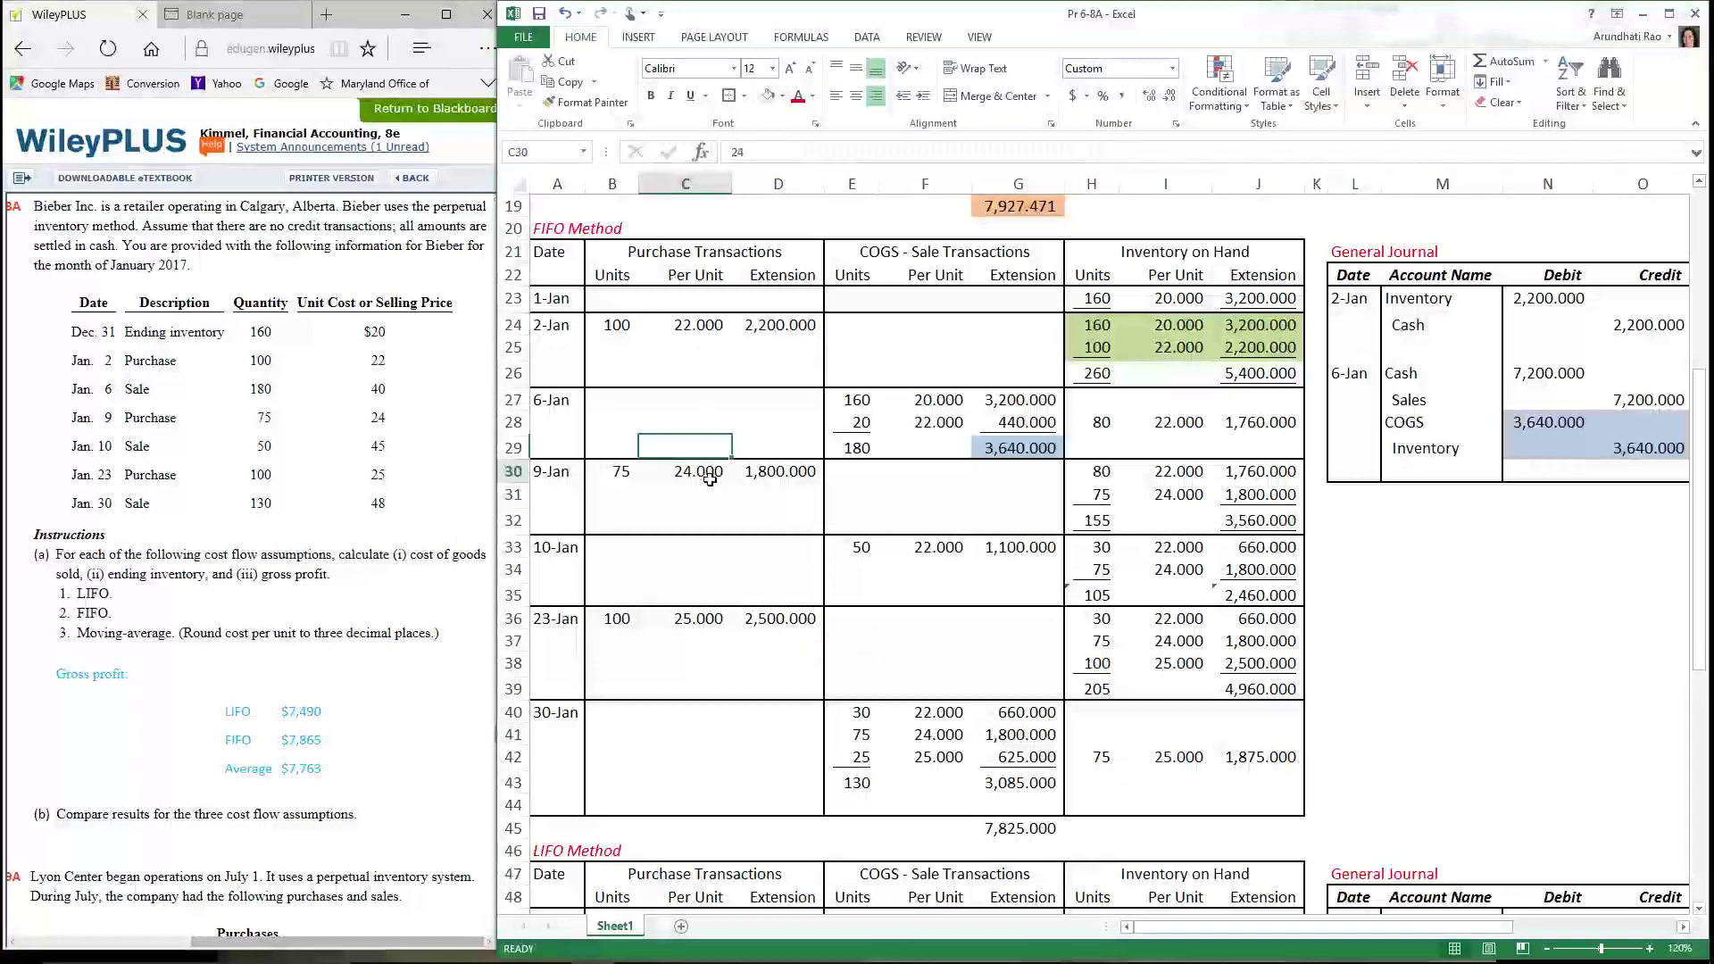
click(714, 625)
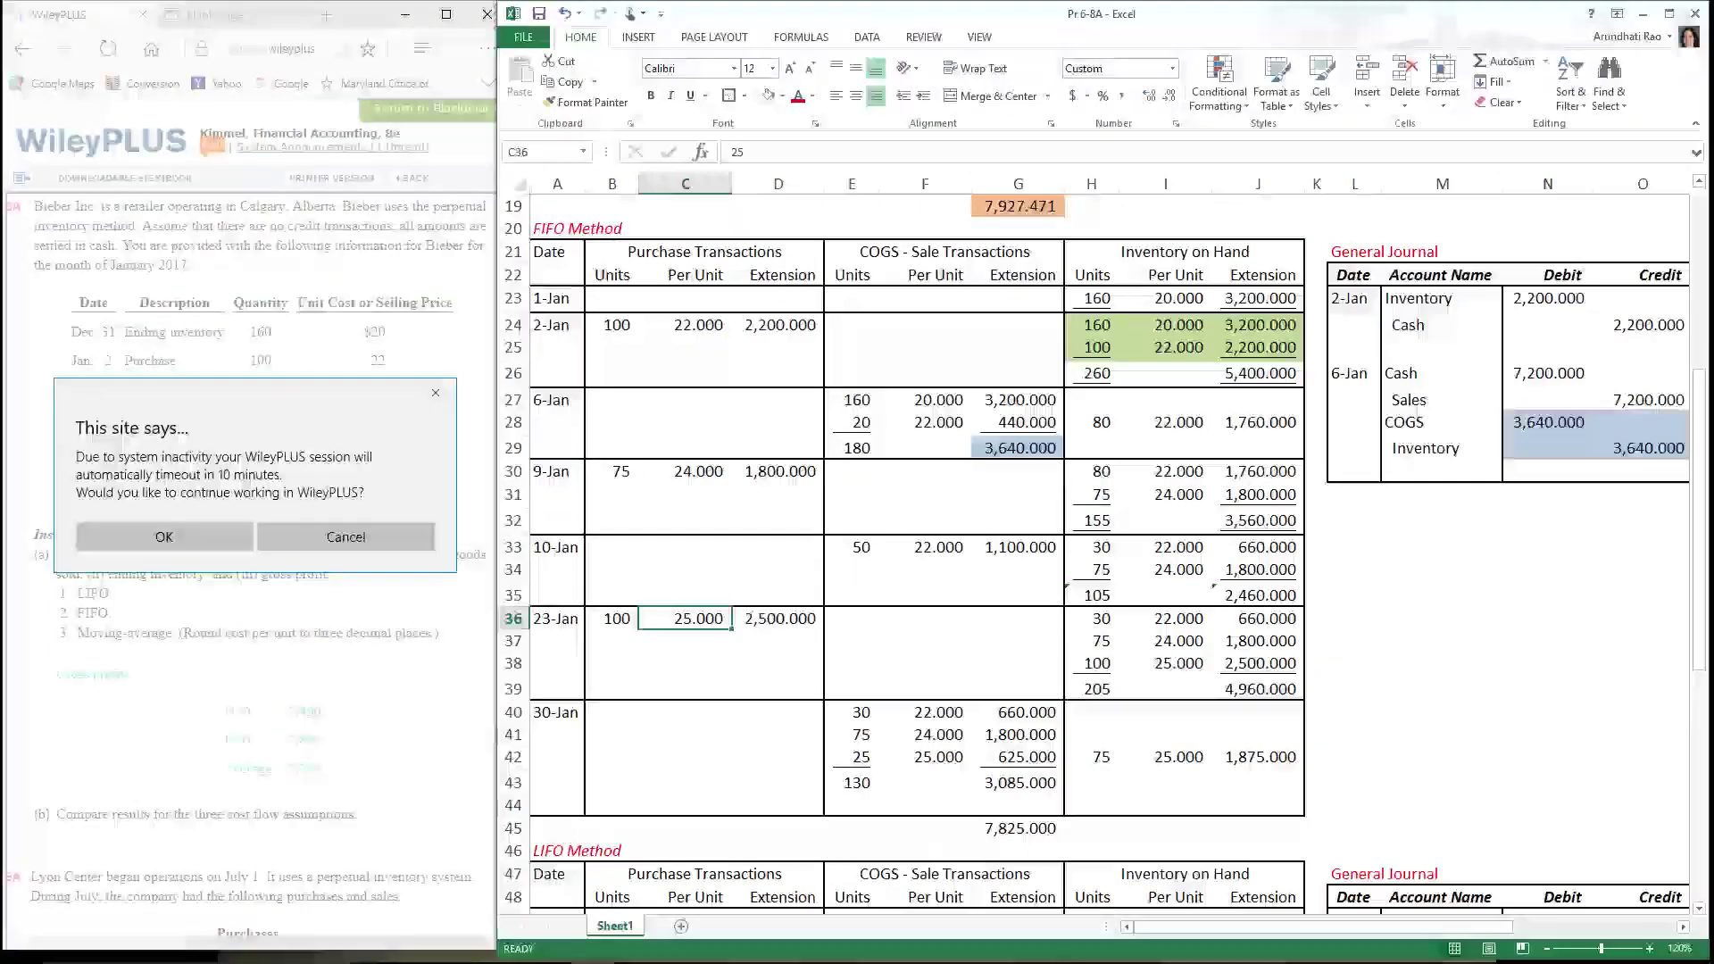
click(625, 951)
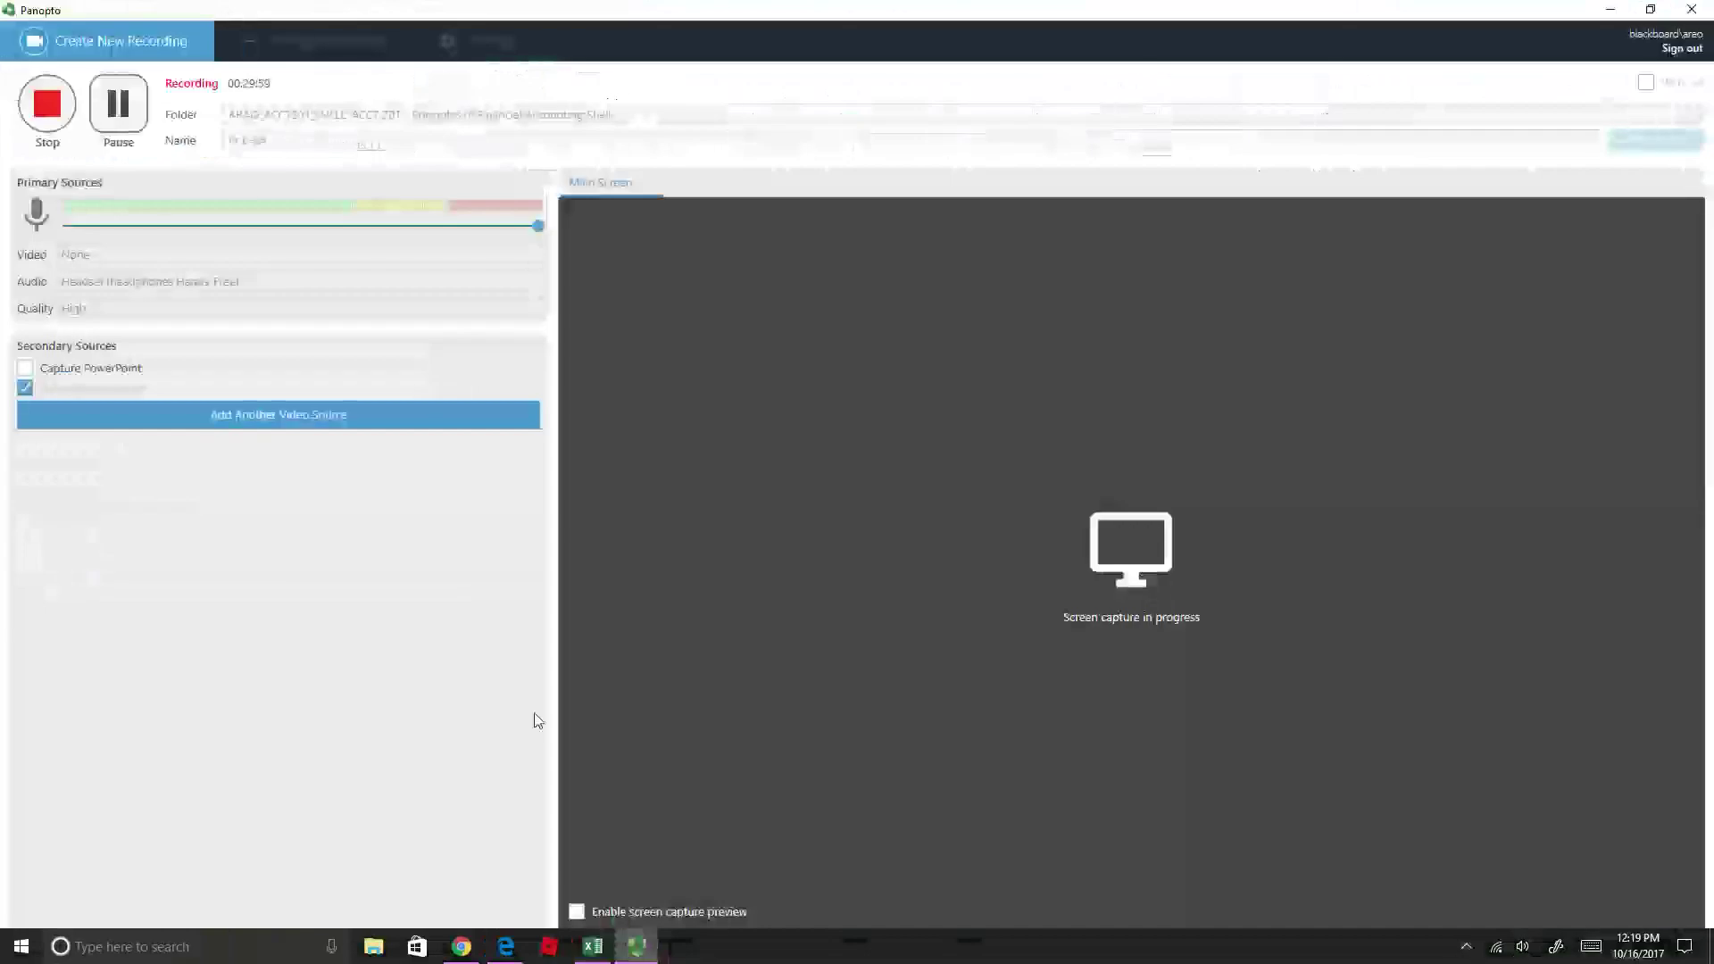